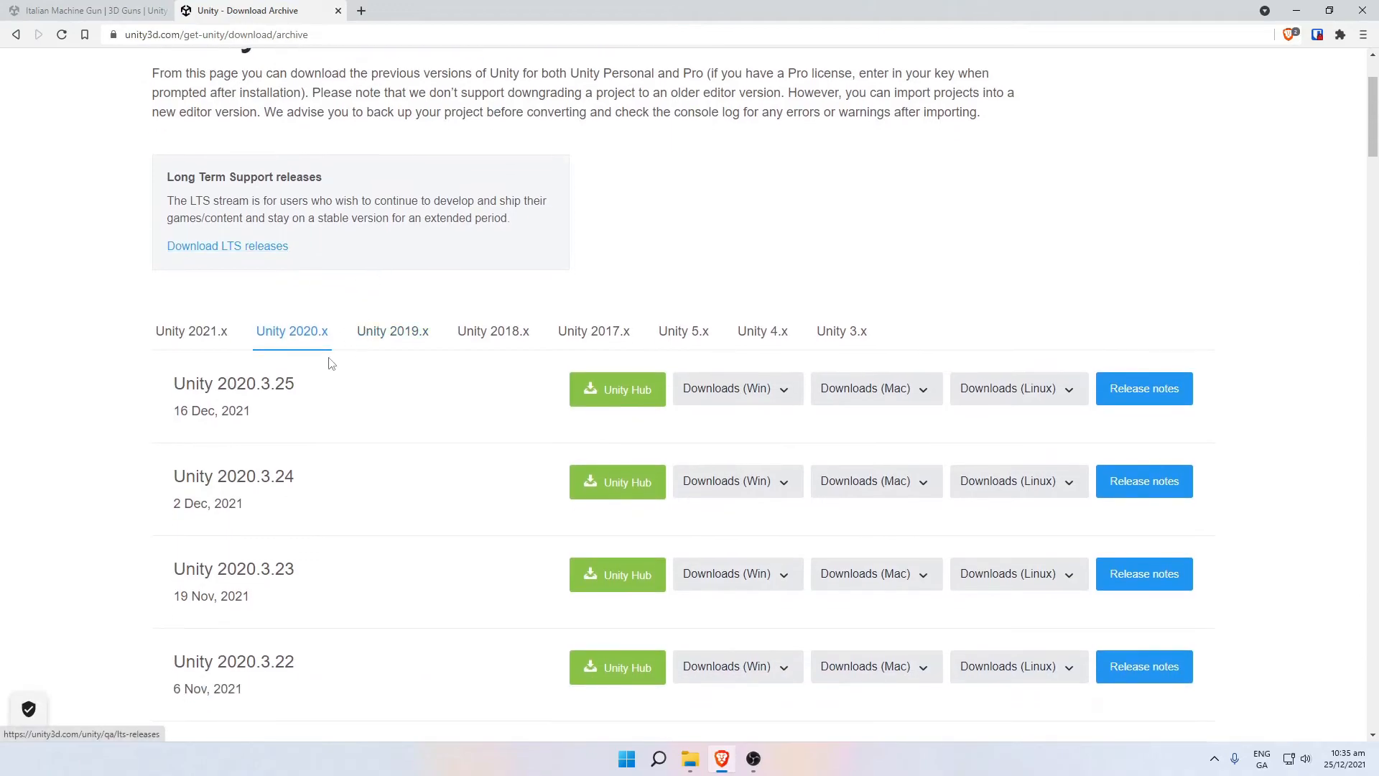
Review the Unity 2020.3.25 entry and the page address in the Unity download archive.
drag(300, 384, 214, 384)
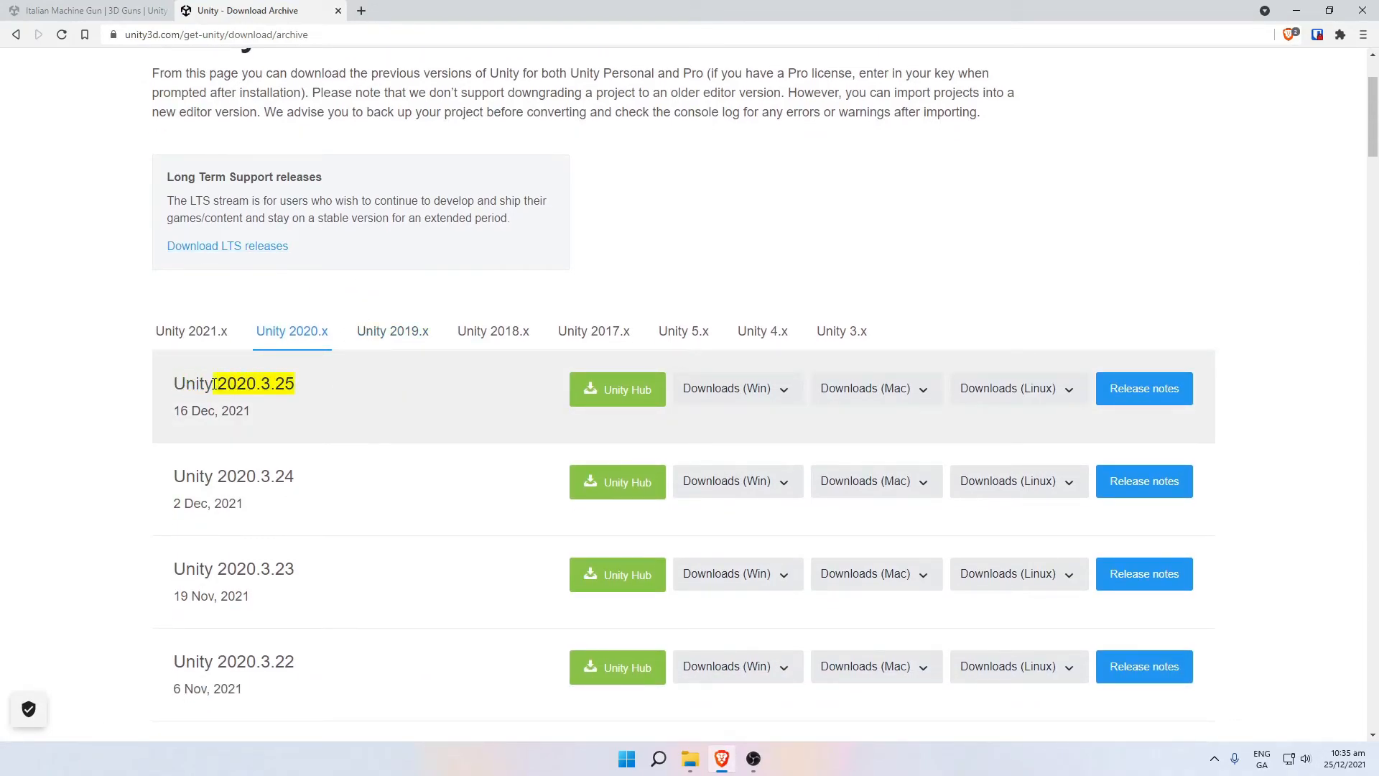
click(273, 385)
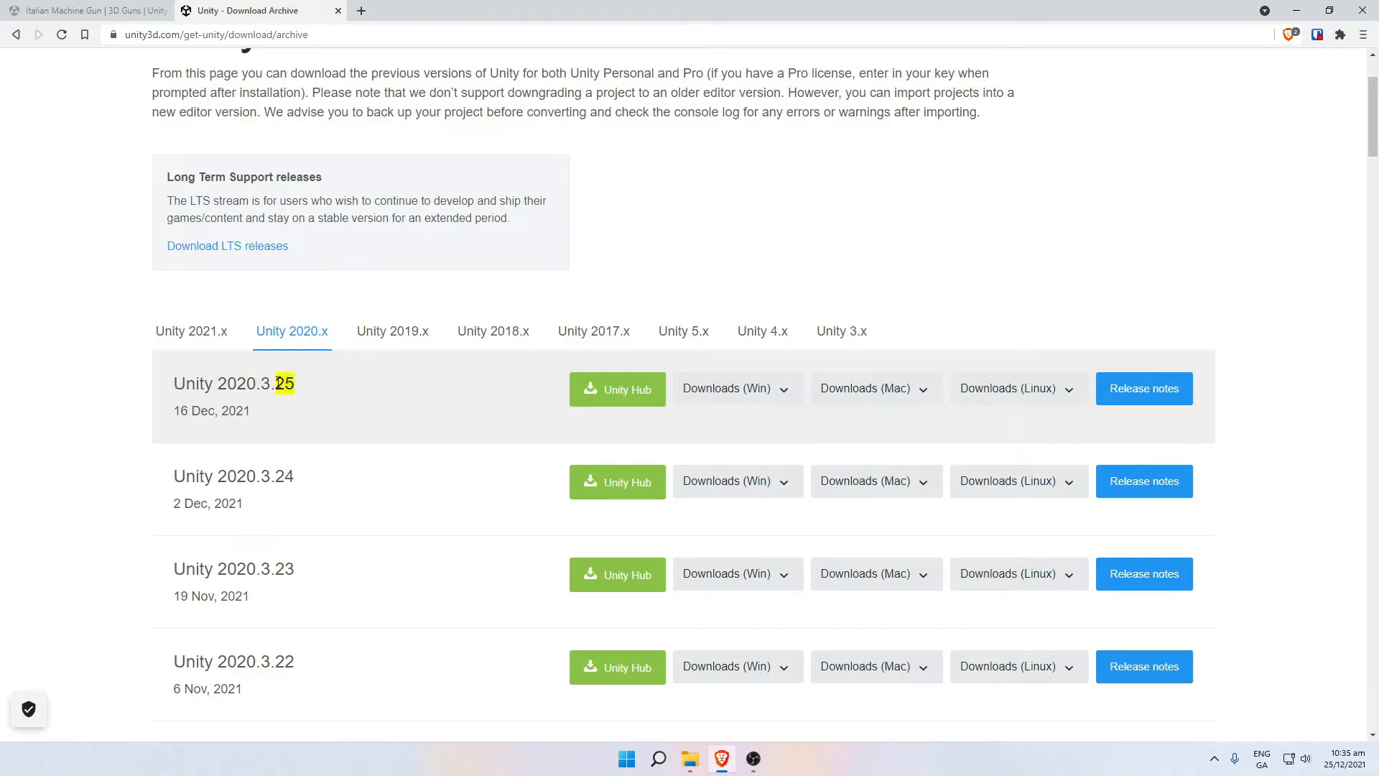
drag(272, 385, 214, 384)
click(291, 384)
scroll(188, 132, up, 2)
drag(308, 34, 115, 36)
click(111, 229)
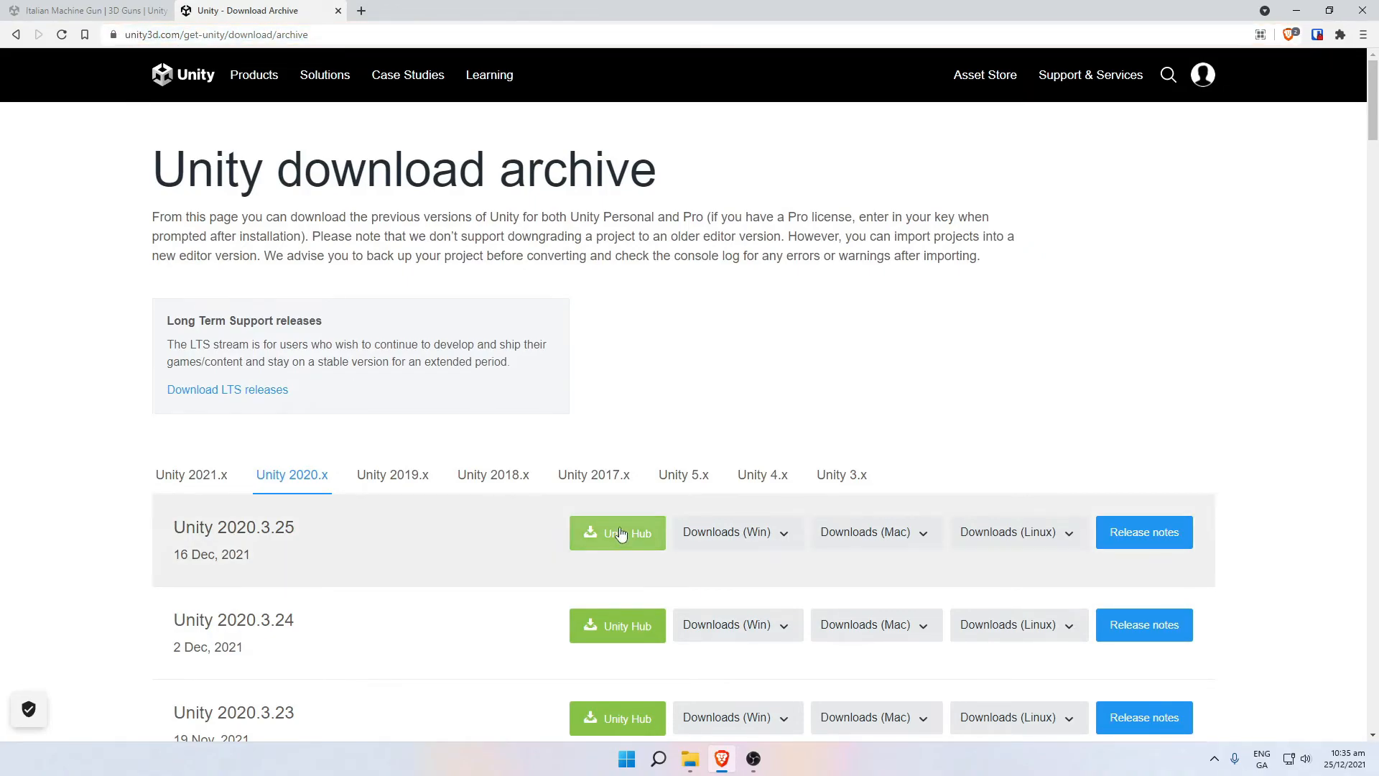
Switch to Unity Hub and check the installed editor versions and those available to add.
click(1298, 10)
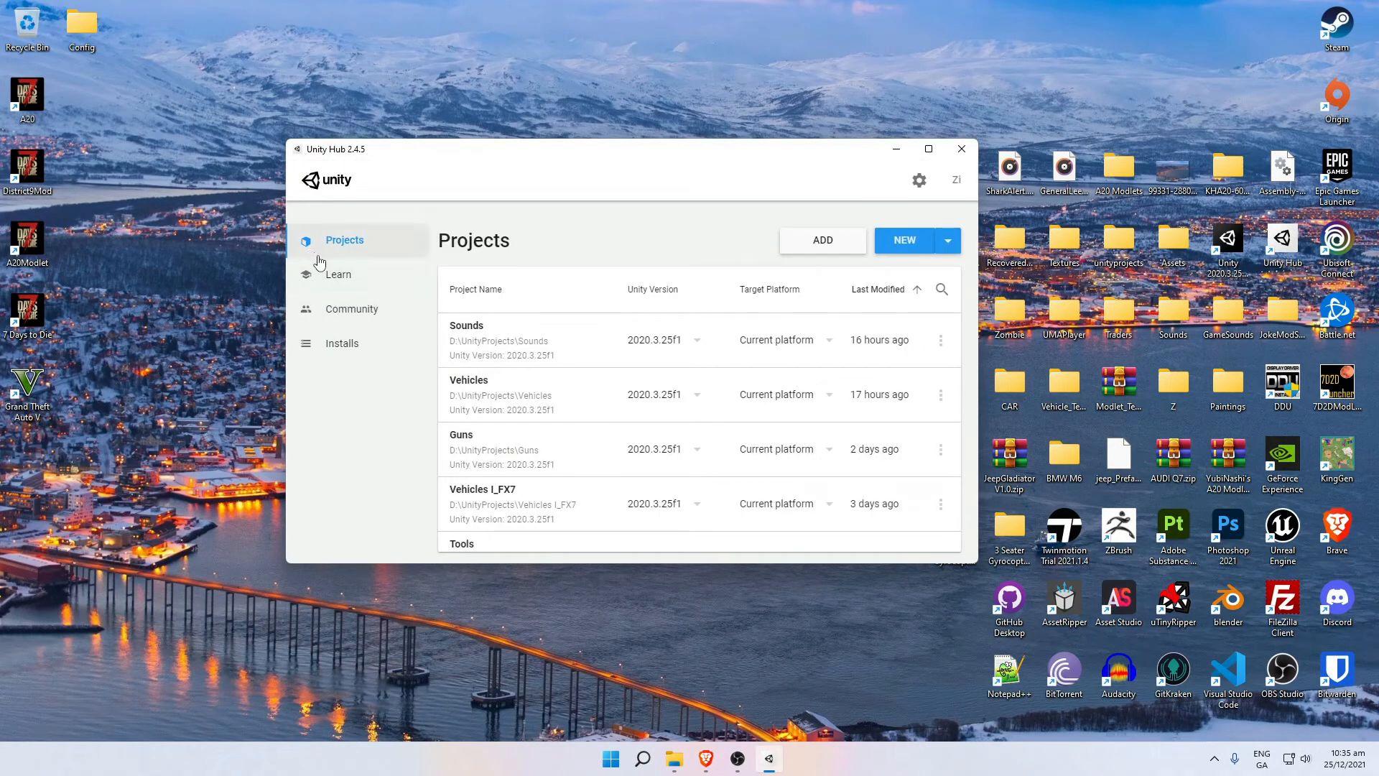
click(331, 349)
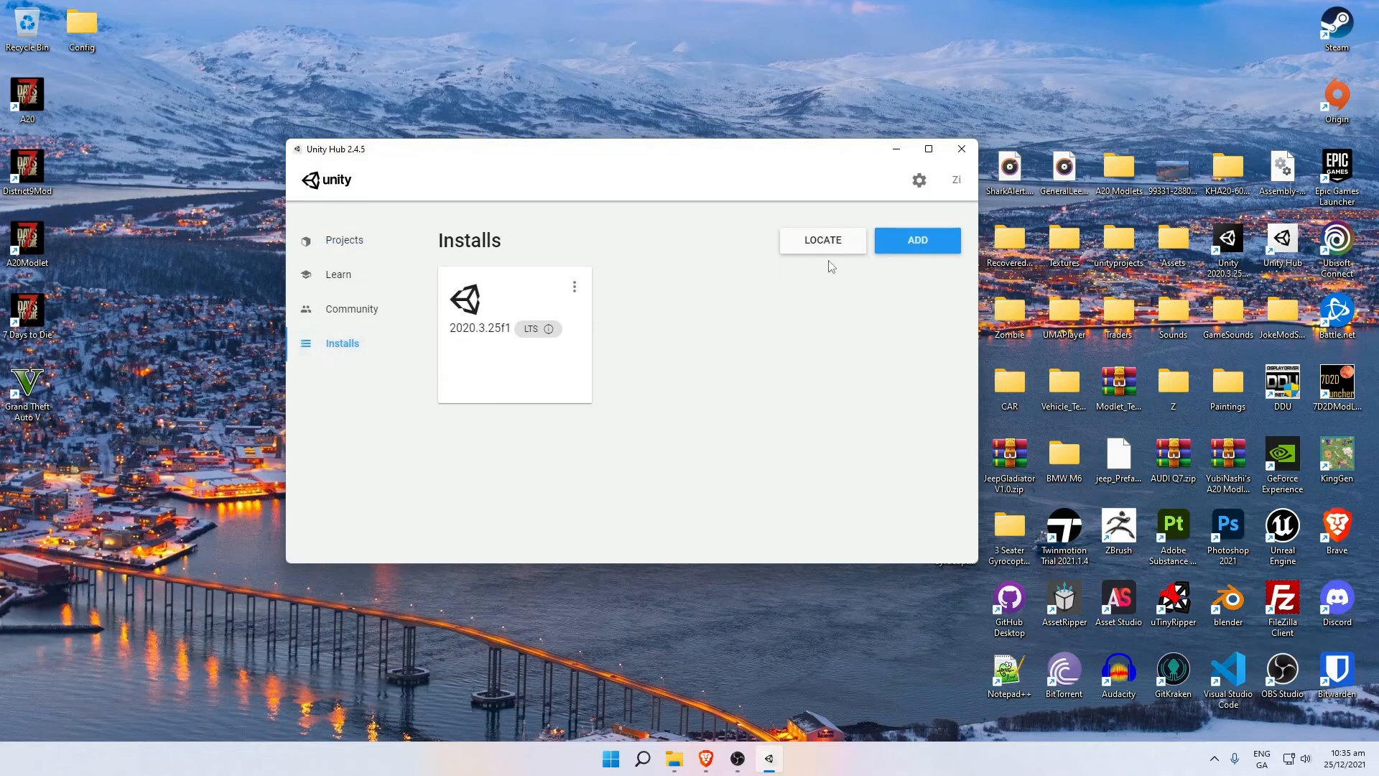
click(896, 255)
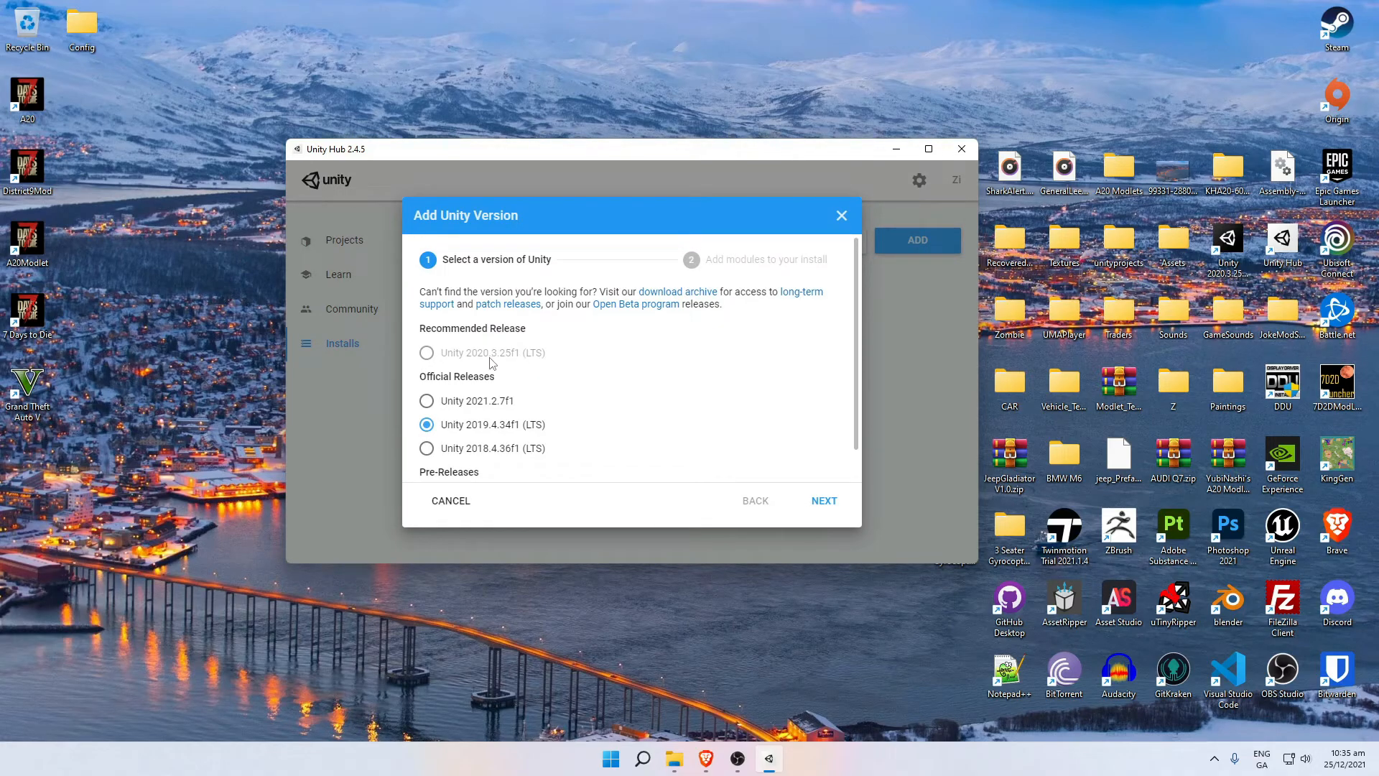
click(842, 216)
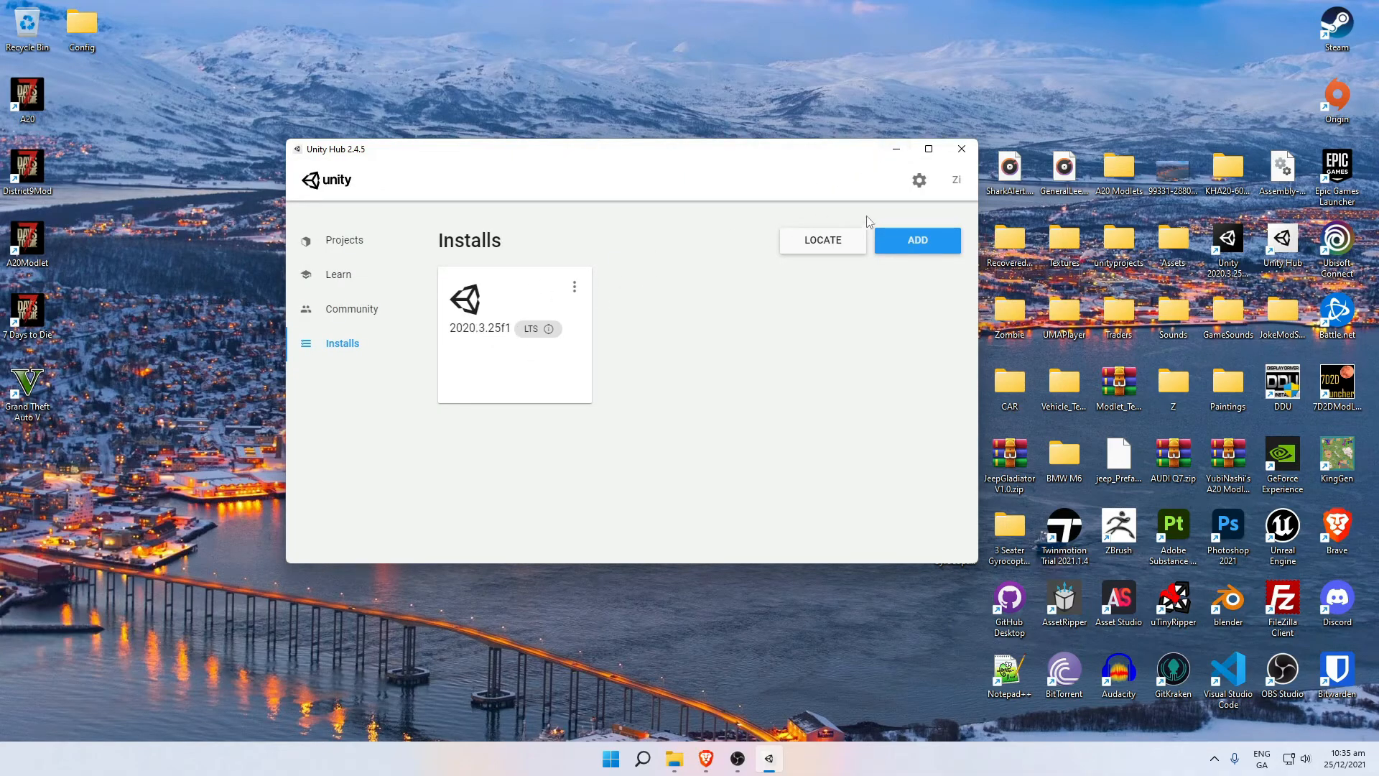
Create a new 3D project named "Gun Tutorial" in D:\UnityProjects from the projects list.
click(353, 244)
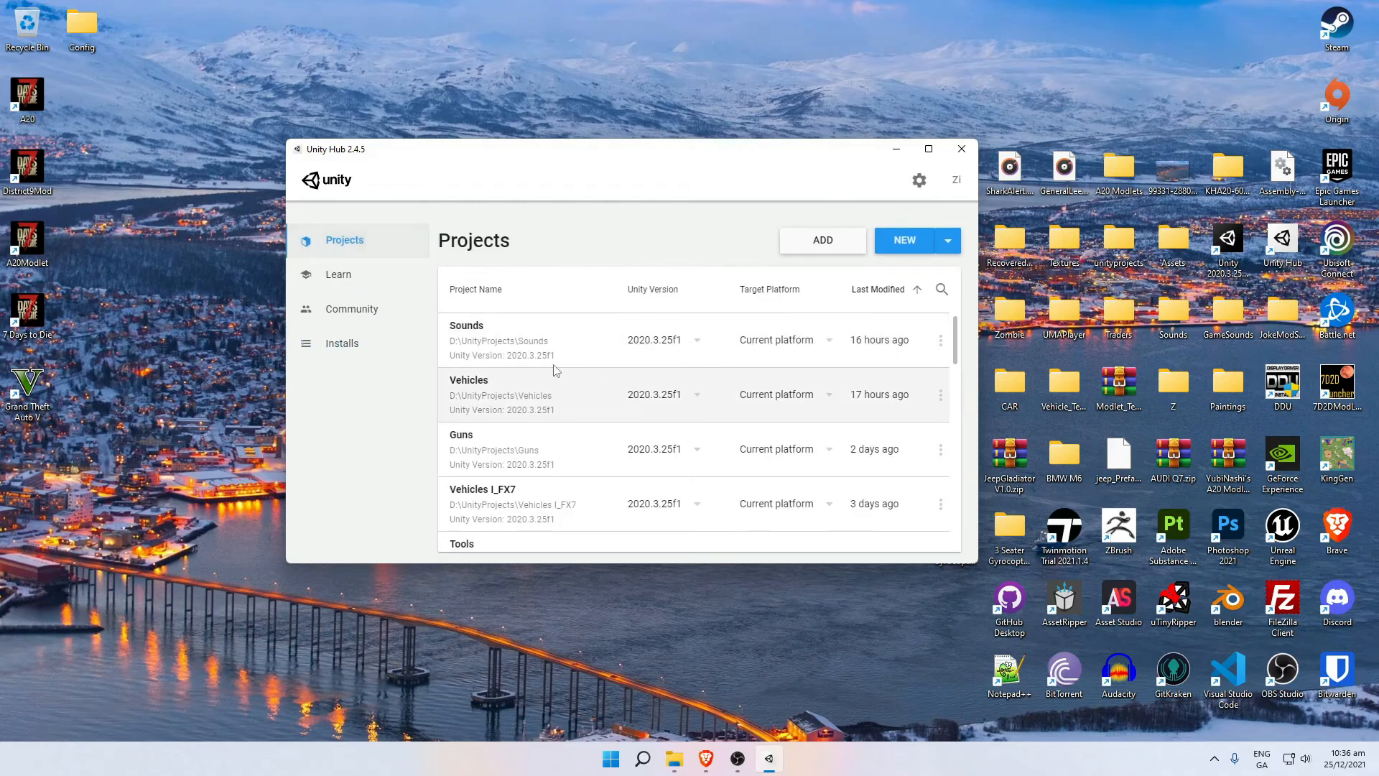
click(905, 241)
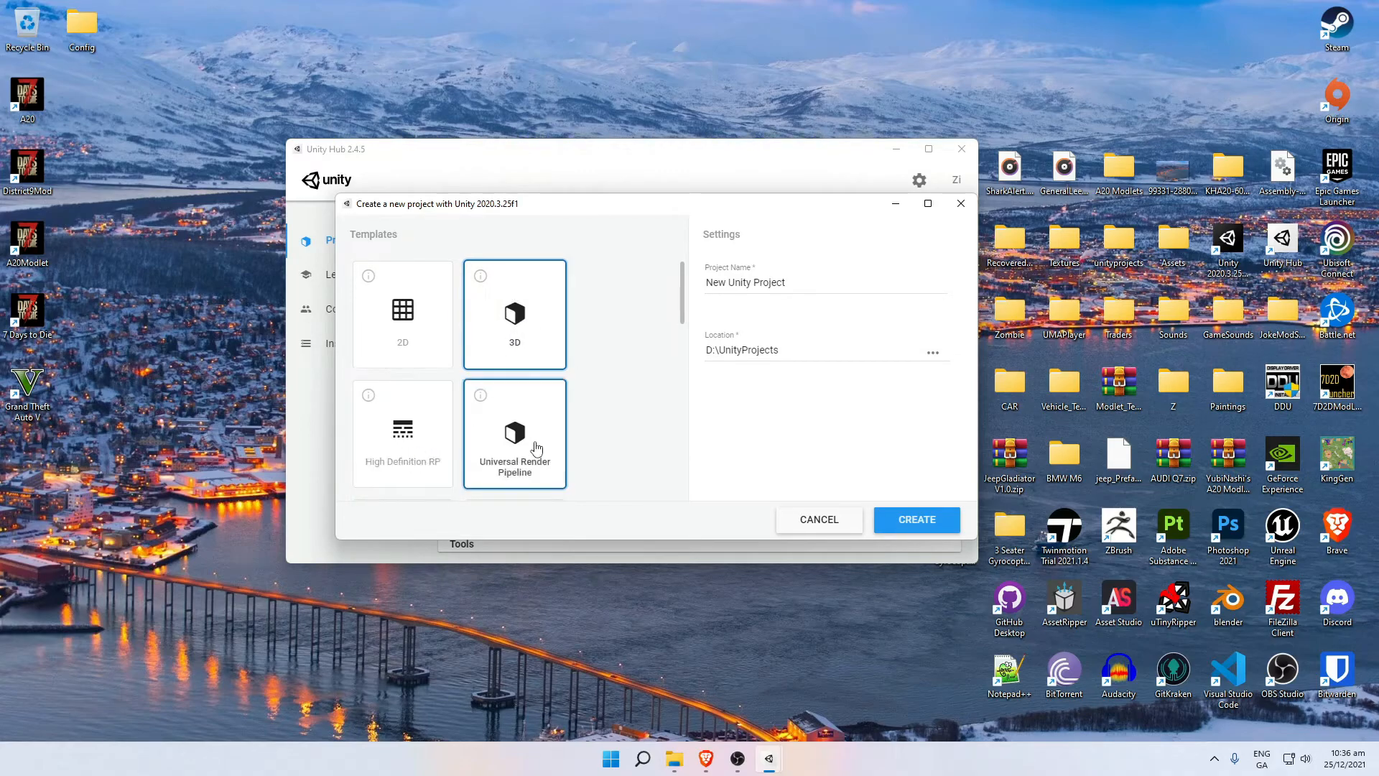
triple_click(795, 281)
text(Gun Tutorial)
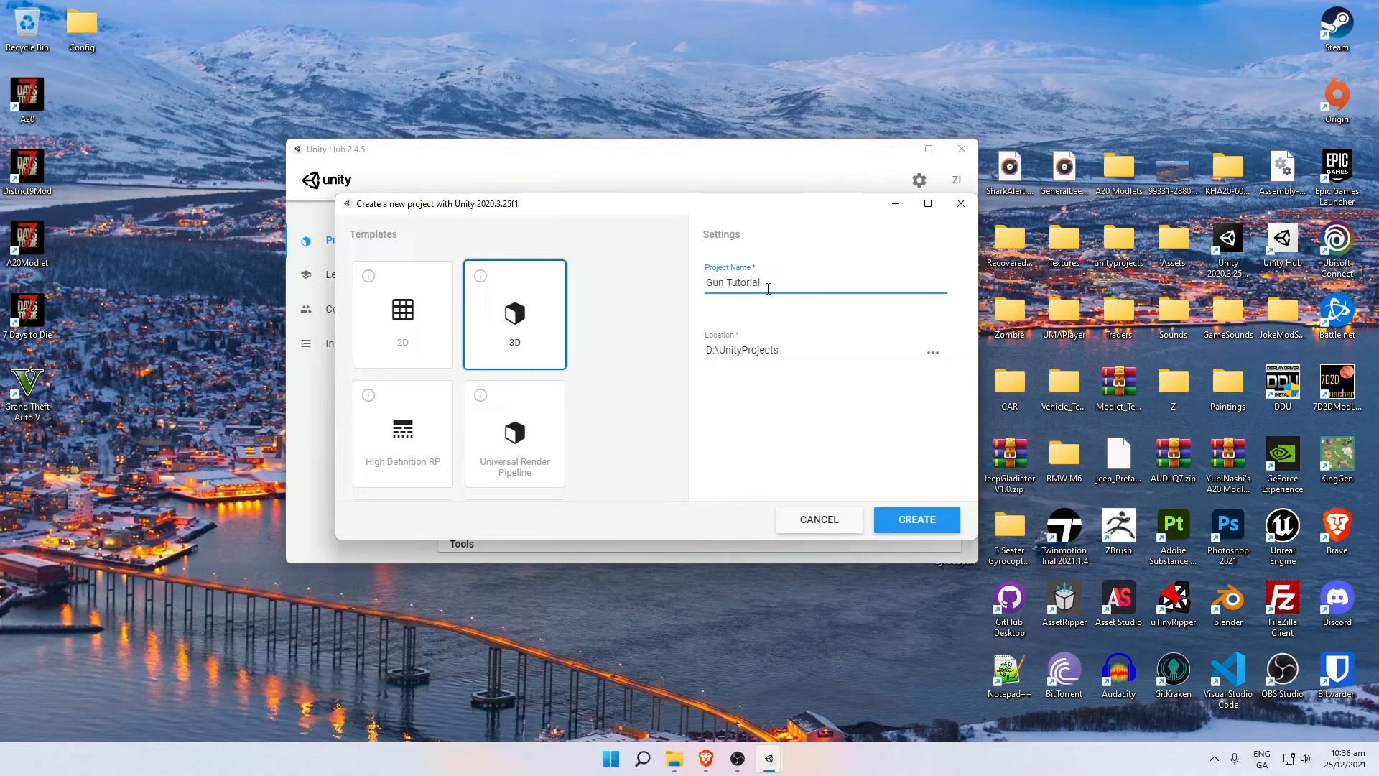
click(900, 521)
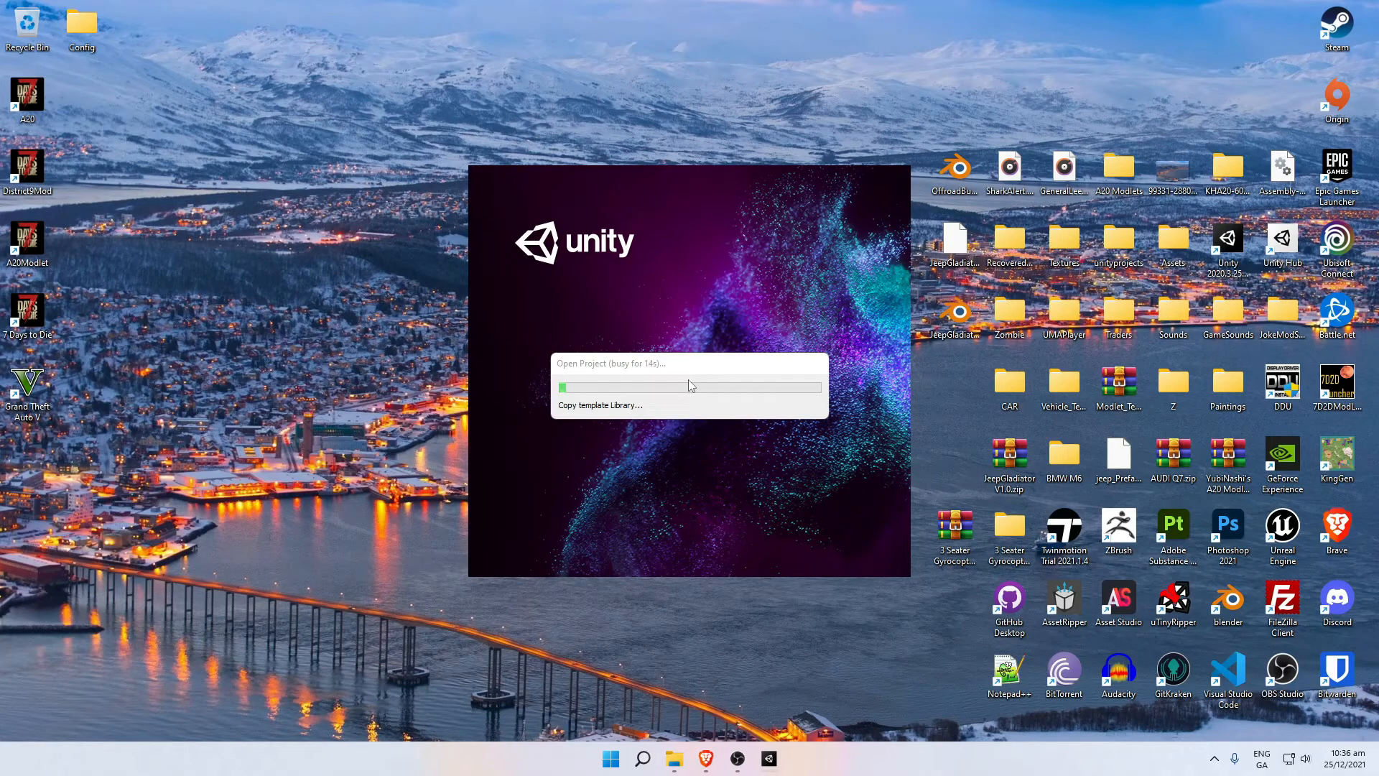
Switch to the browser and examine the Italian Machine Gun page in the Unity Asset Store.
click(703, 756)
click(76, 10)
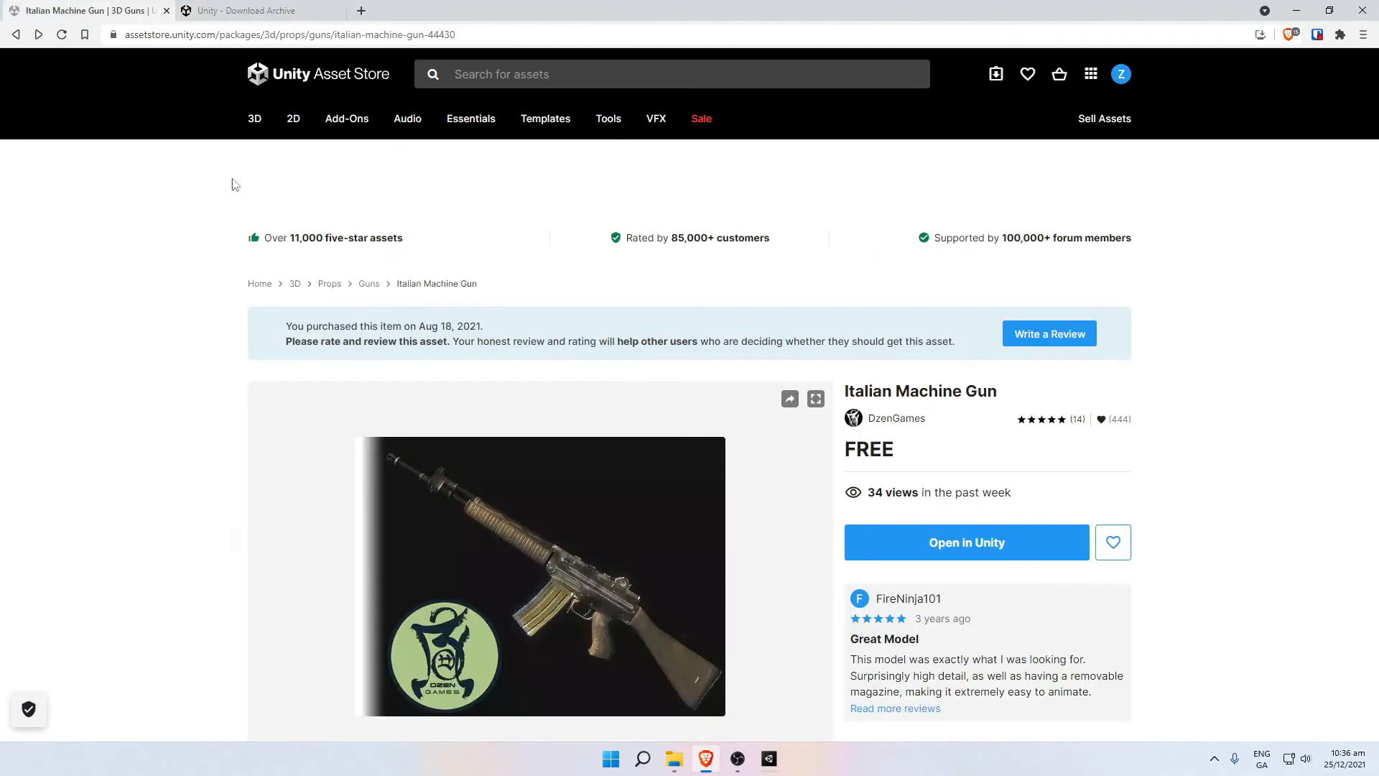
scroll(511, 354, down, 2)
drag(846, 247, 1008, 246)
click(731, 308)
scroll(731, 307, down, 2)
scroll(731, 308, down, 5)
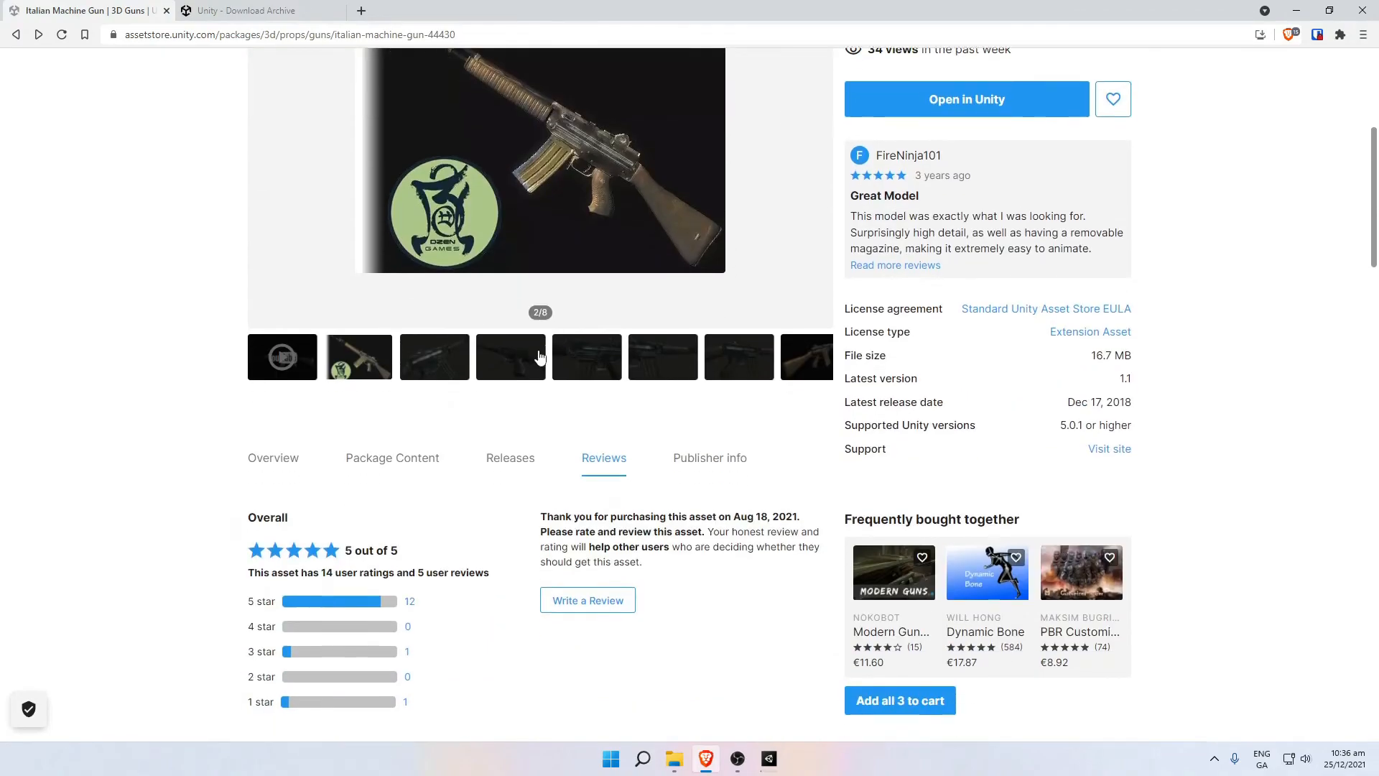
scroll(377, 280, up, 8)
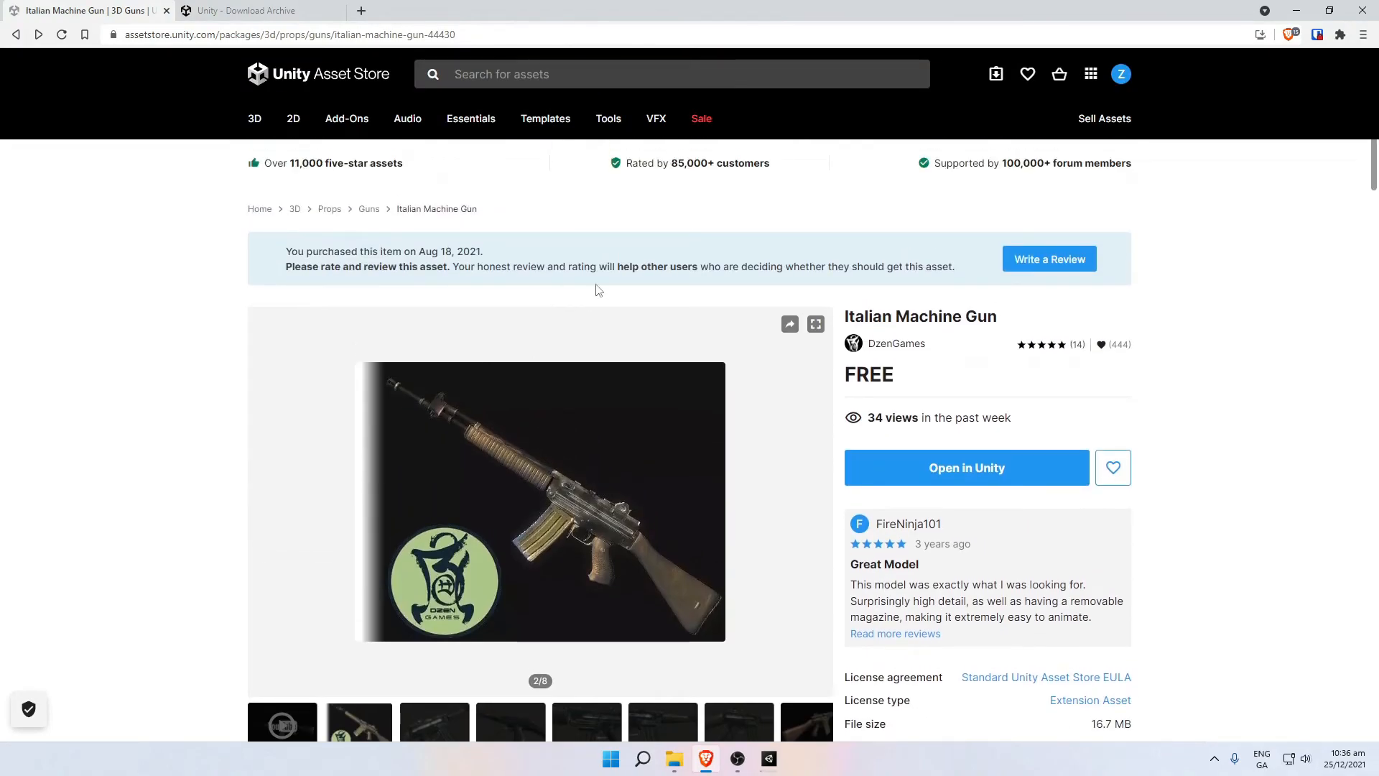
scroll(557, 301, down, 5)
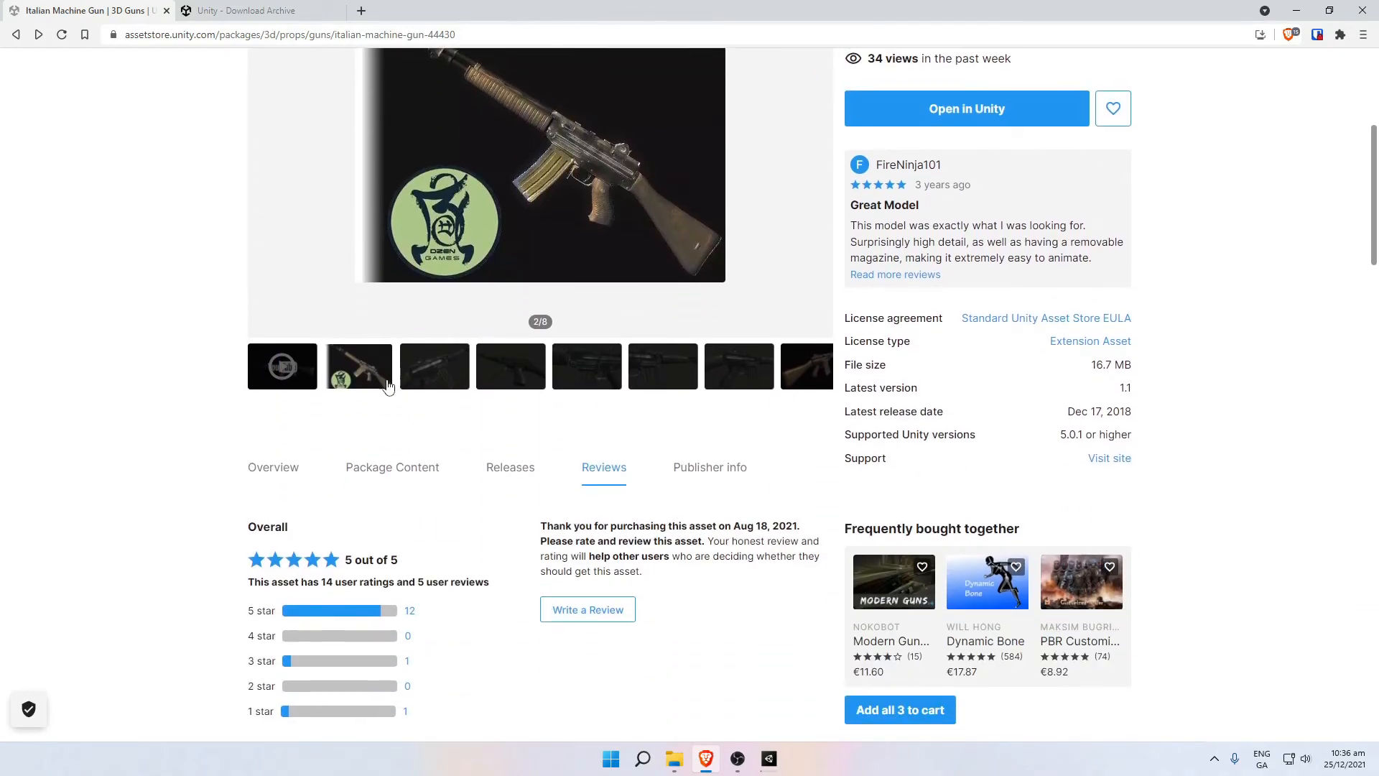
Preview the Italian Machine Gun's gallery images and recheck the asset's name.
click(435, 373)
click(494, 387)
click(583, 390)
click(461, 392)
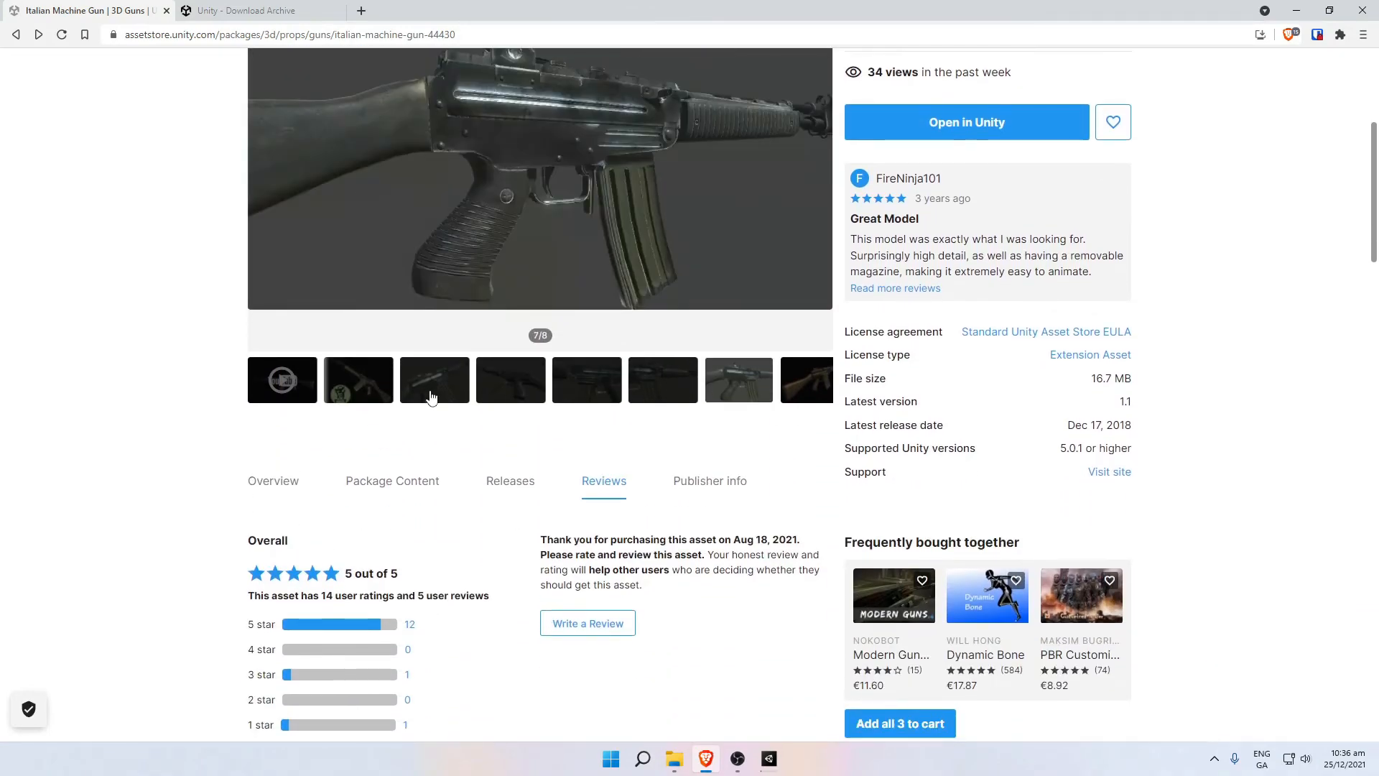
click(369, 391)
scroll(400, 387, down, 5)
scroll(488, 386, up, 10)
scroll(591, 359, down, 2)
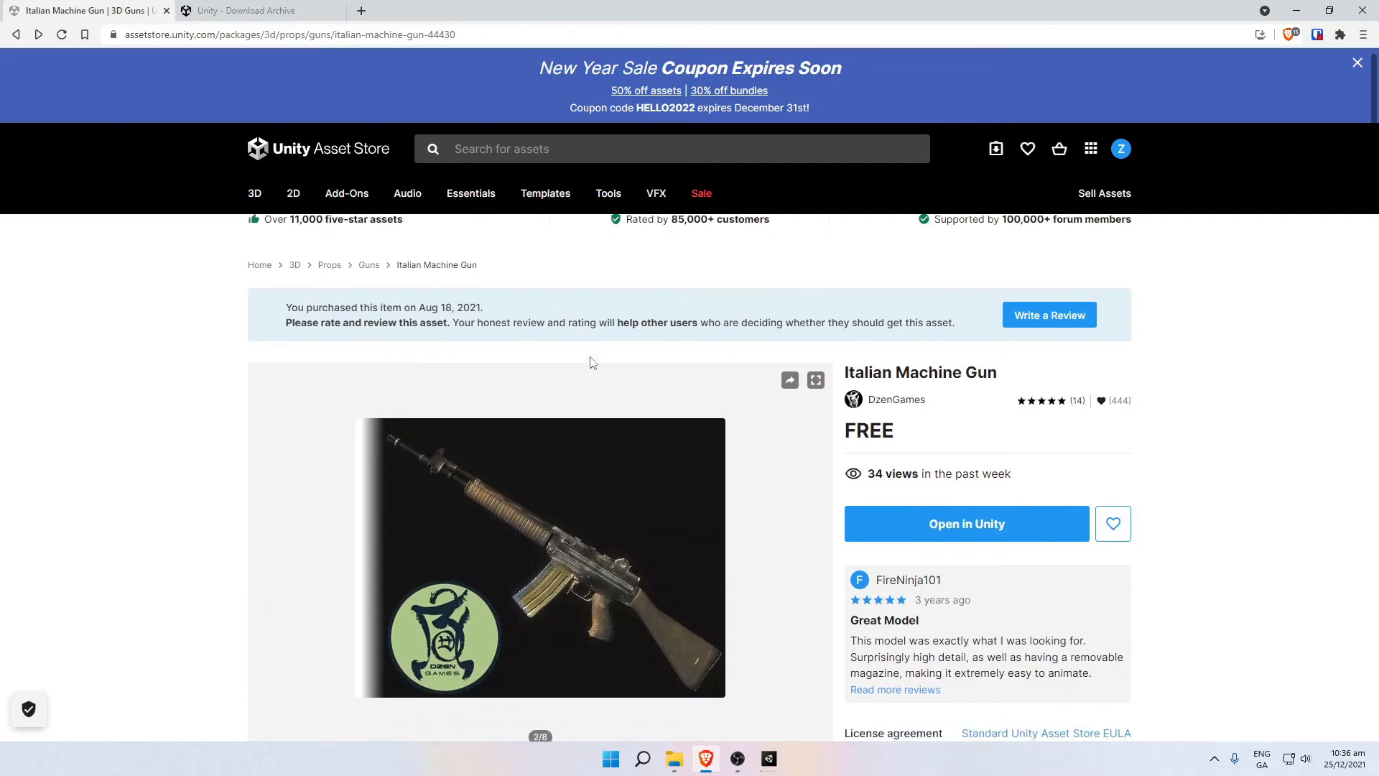
drag(1017, 260, 848, 248)
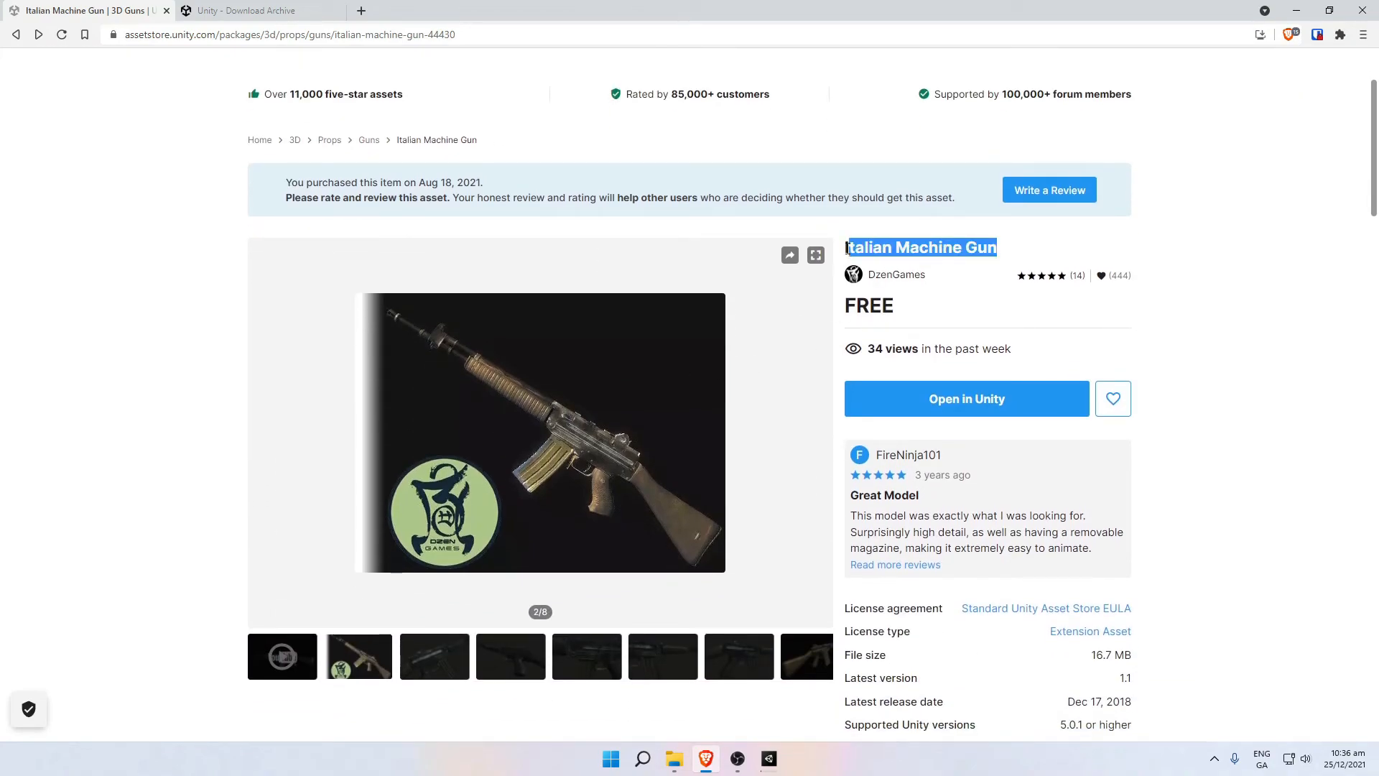
click(1014, 256)
scroll(1009, 257, up, 2)
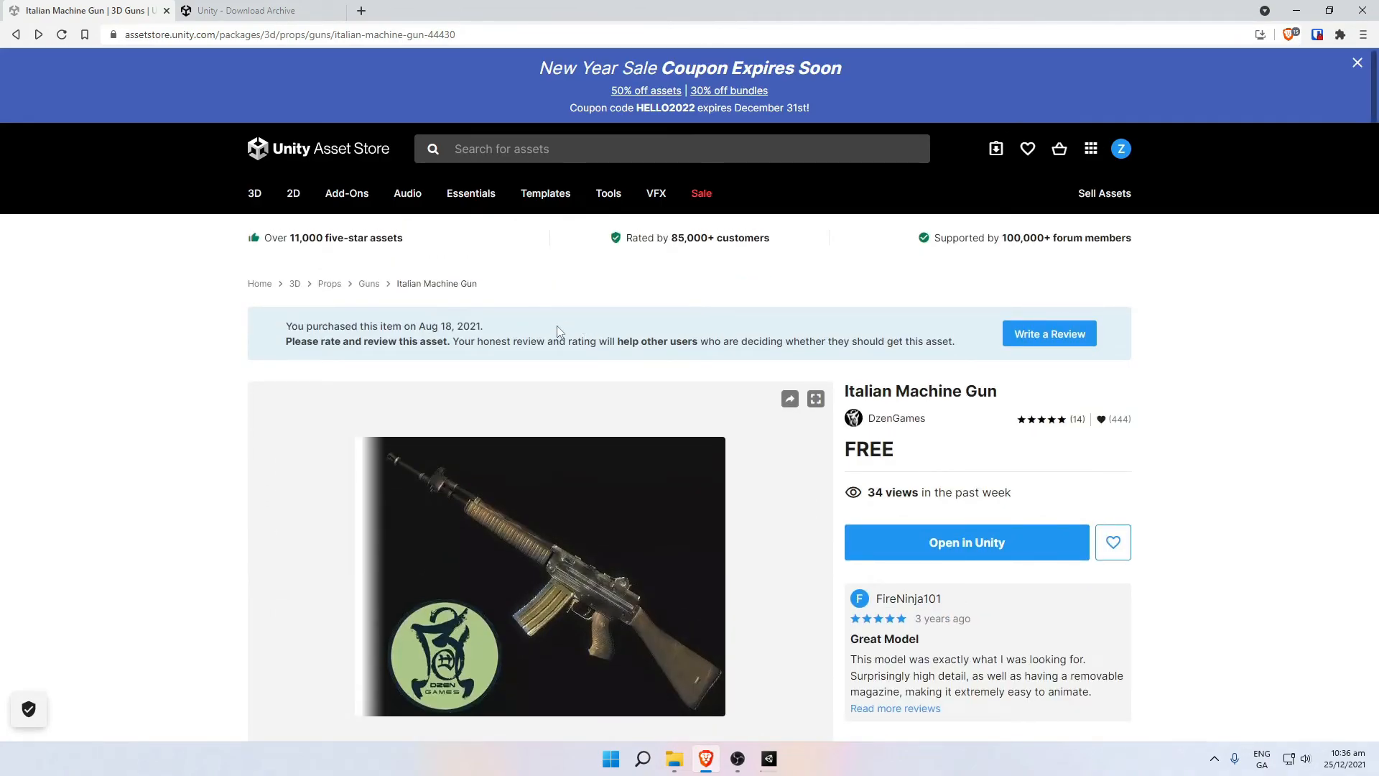
scroll(581, 334, down, 2)
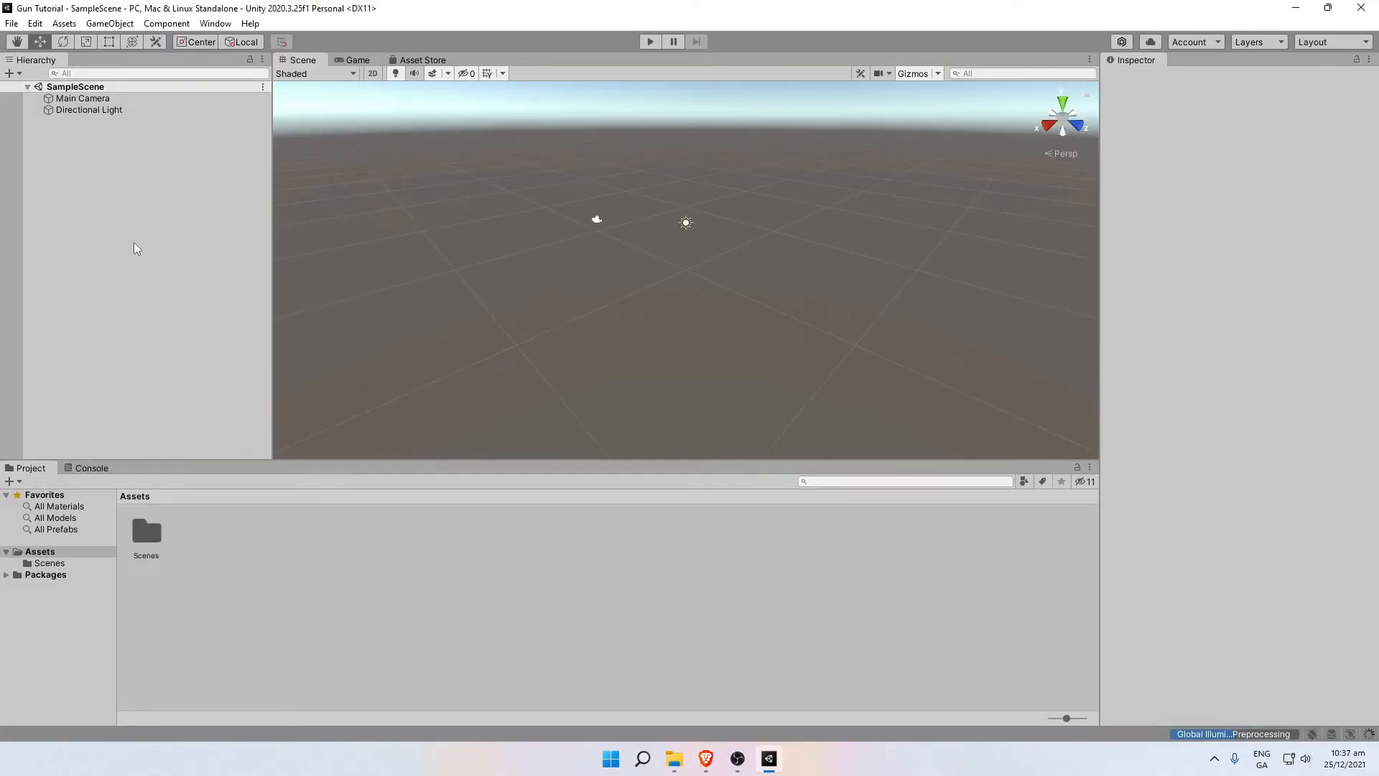
Switch to the Unity editor and orient the Scene view to Back.
scroll(486, 331, down, 4)
click(1064, 129)
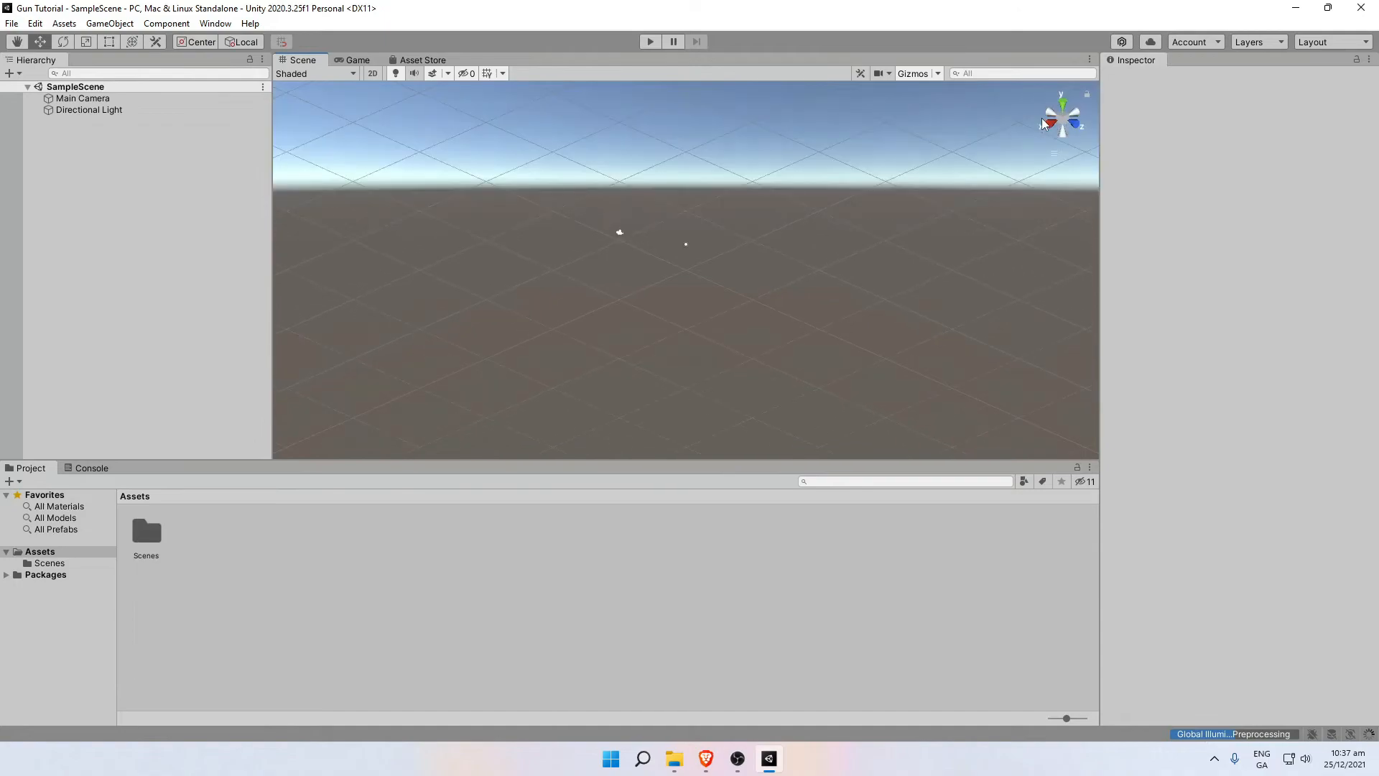
click(1049, 120)
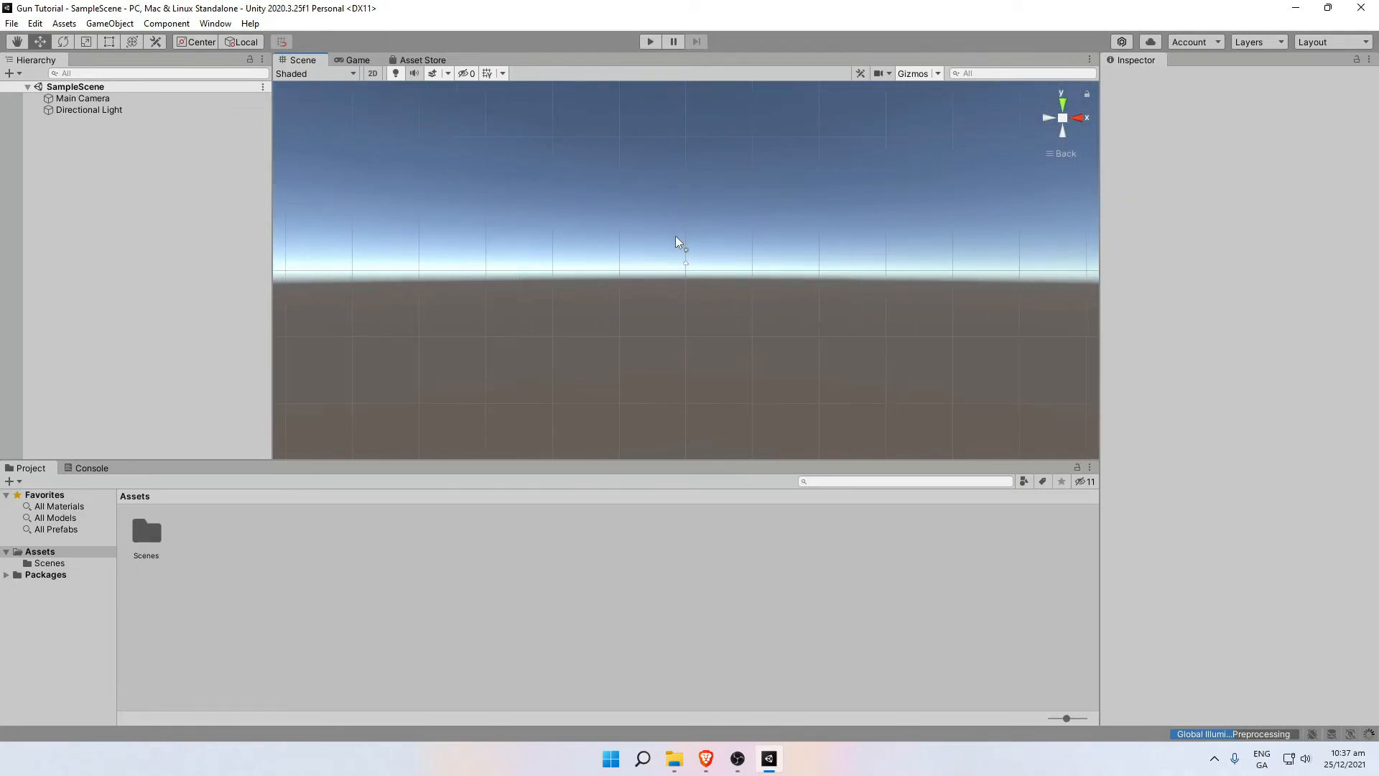
Change the rendering Color Space in the Player section of the Project Settings and close the settings.
click(35, 24)
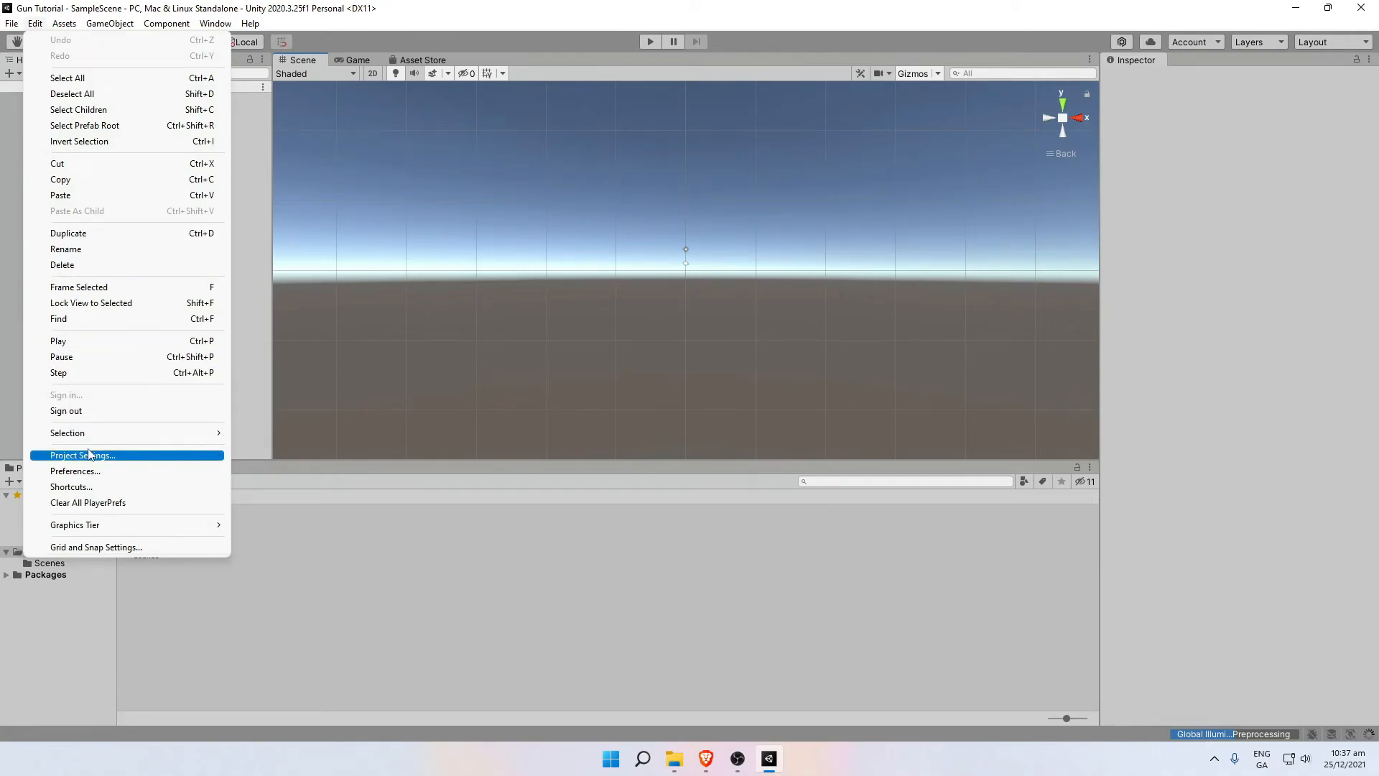
click(89, 455)
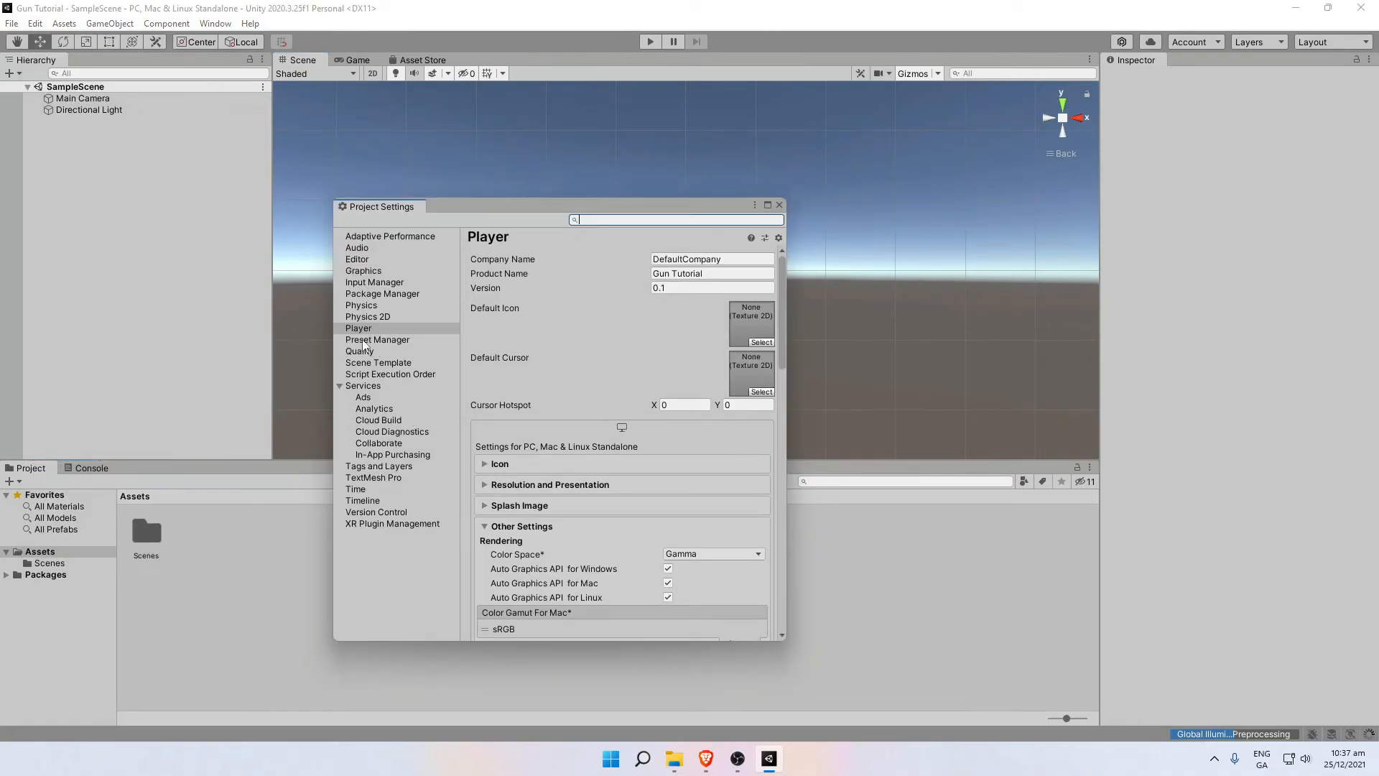
click(353, 331)
scroll(492, 400, down, 5)
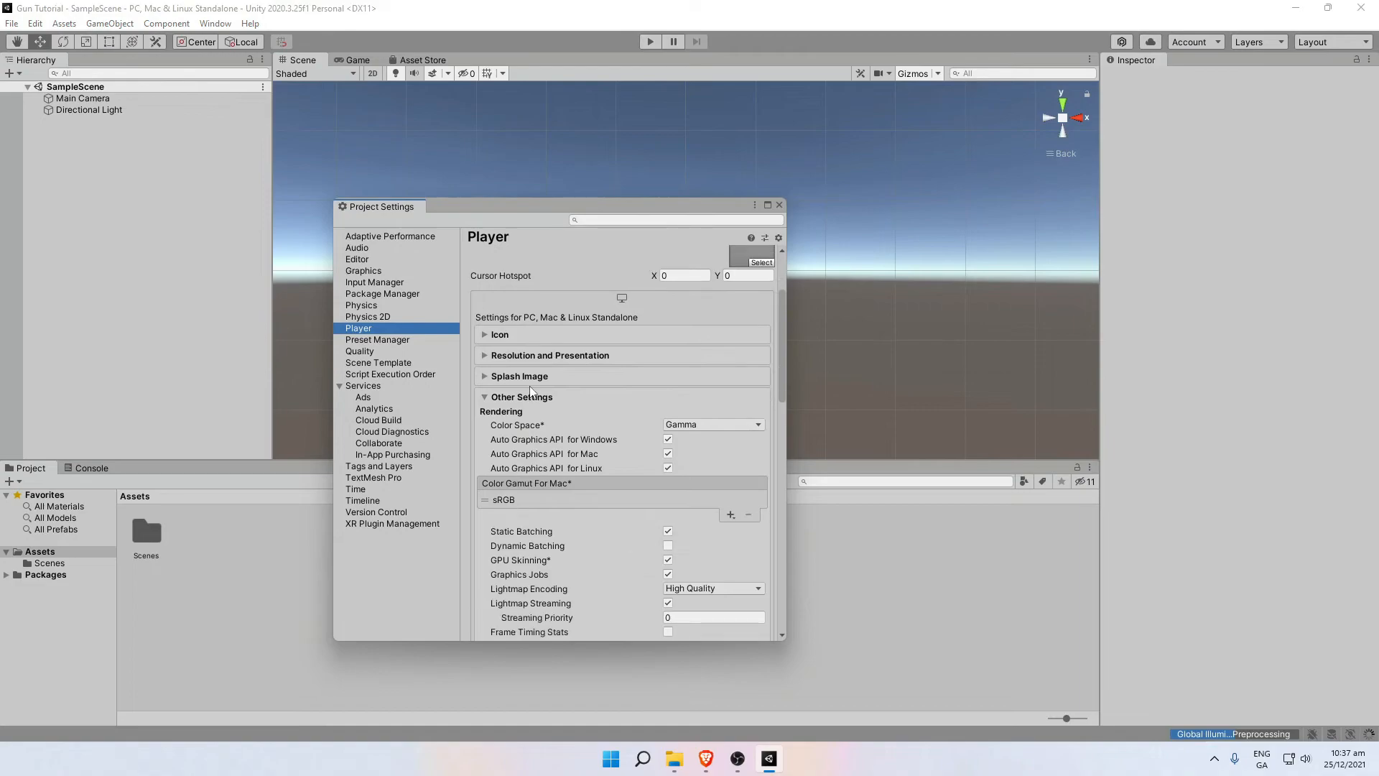
click(692, 383)
click(747, 410)
click(743, 408)
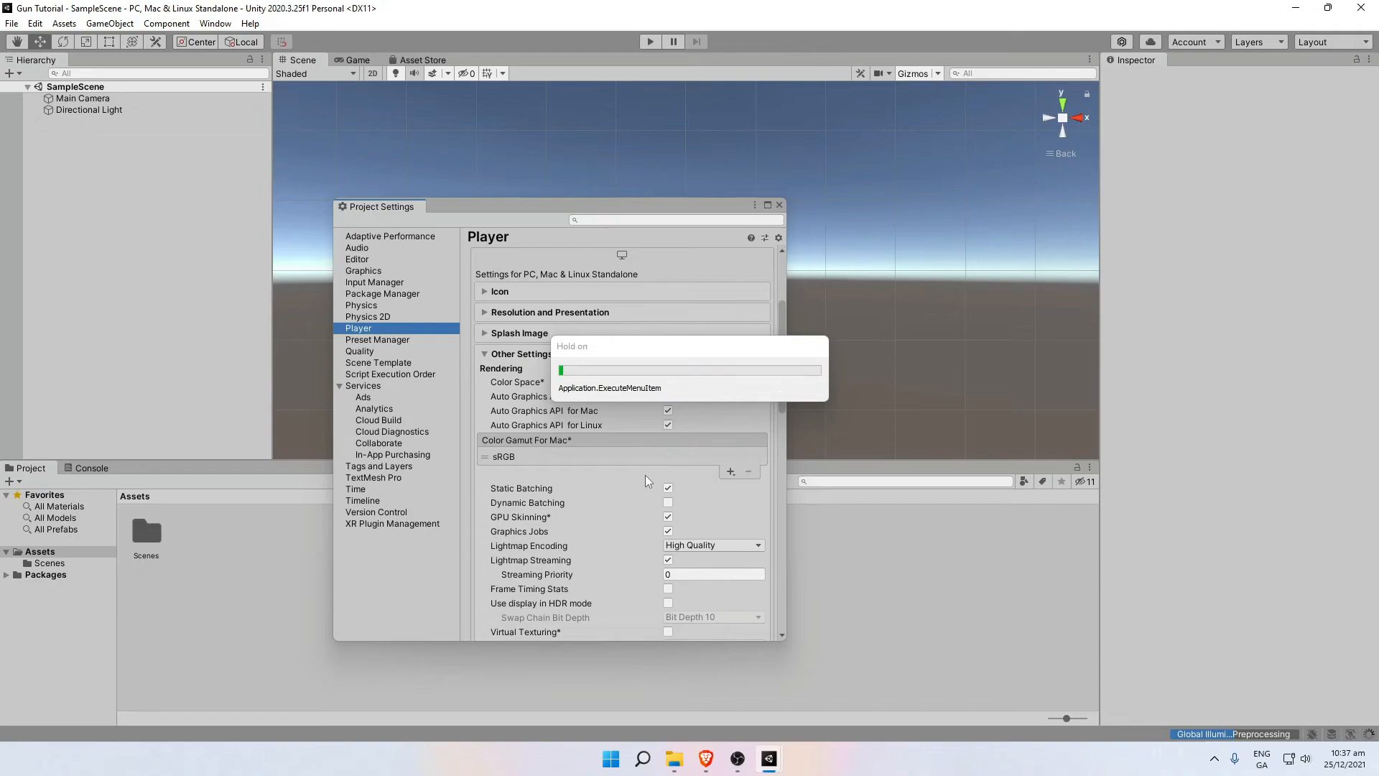
click(779, 205)
right_click(557, 594)
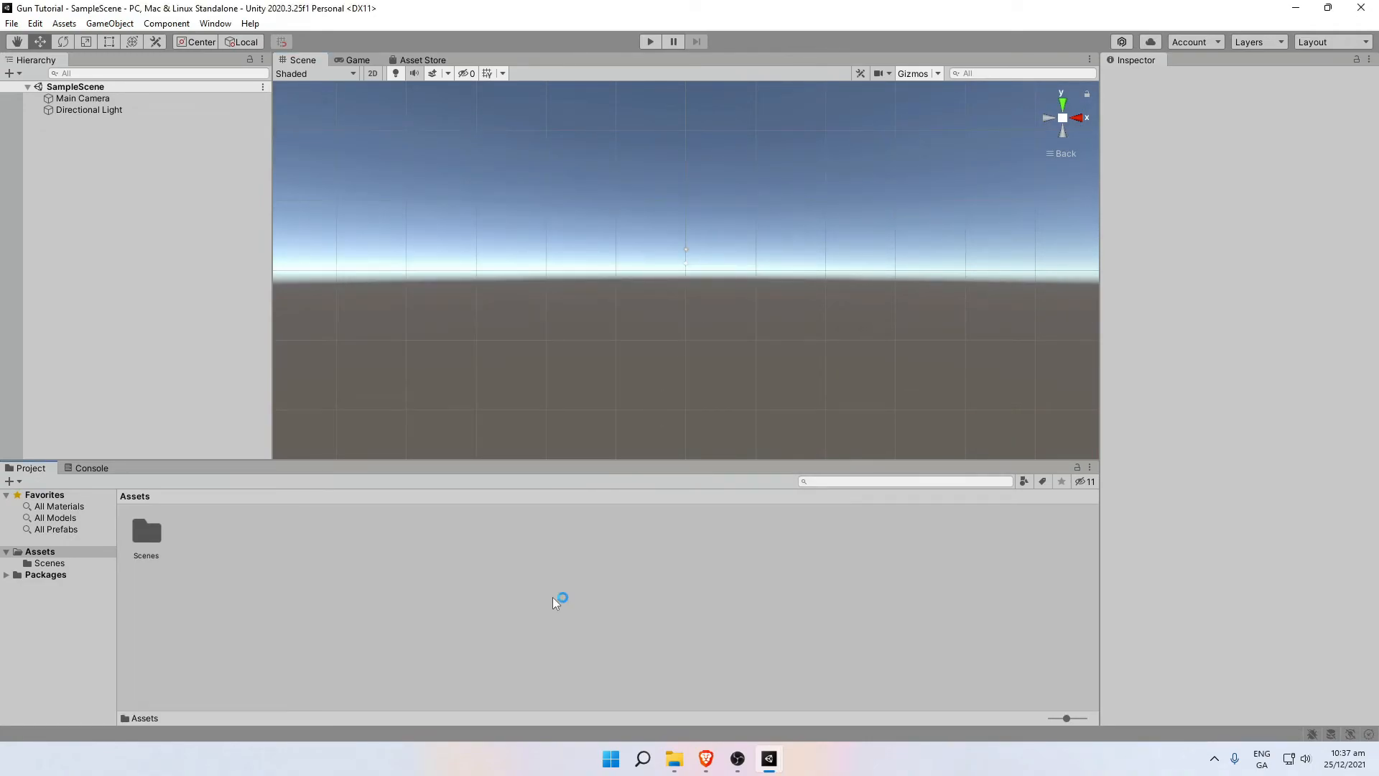
click(369, 575)
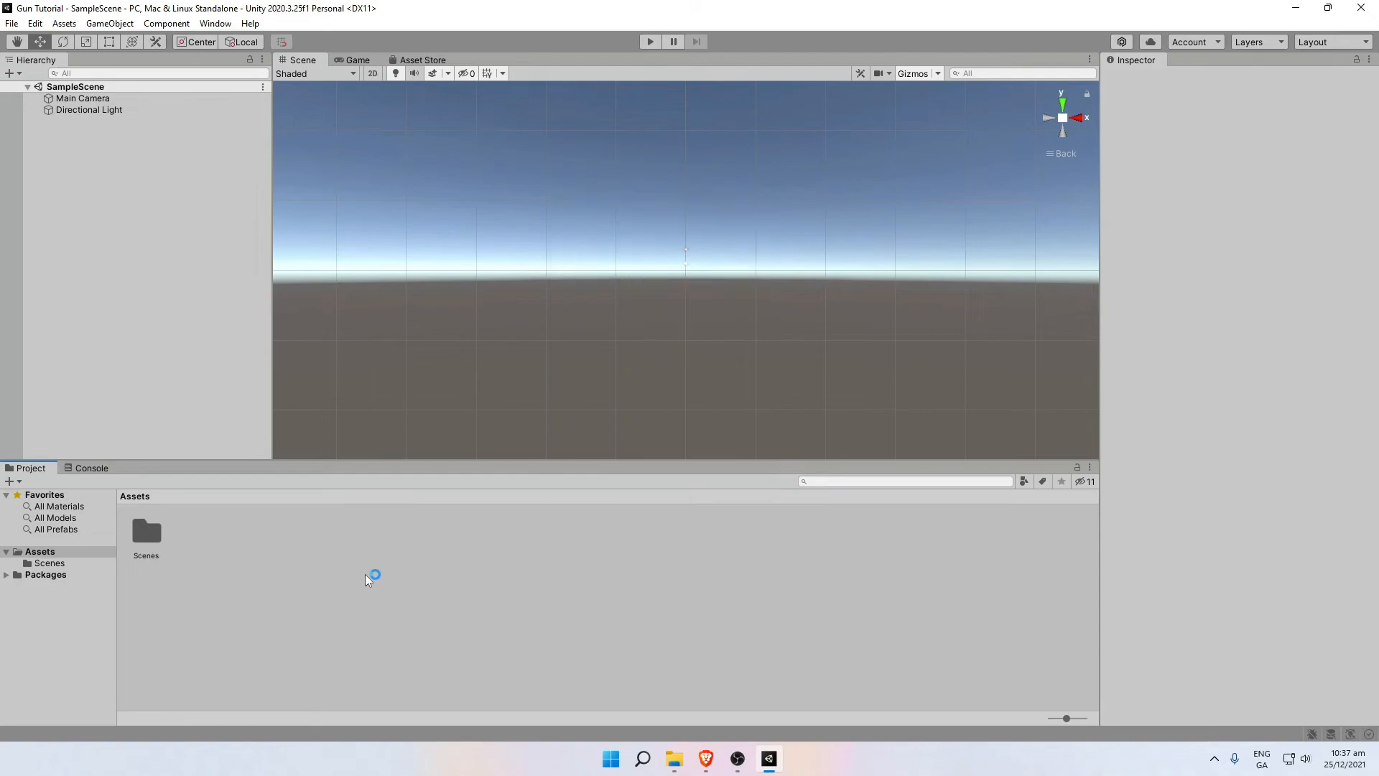
Open the Package Manager, show My Assets, and search the packages for "itali".
click(219, 24)
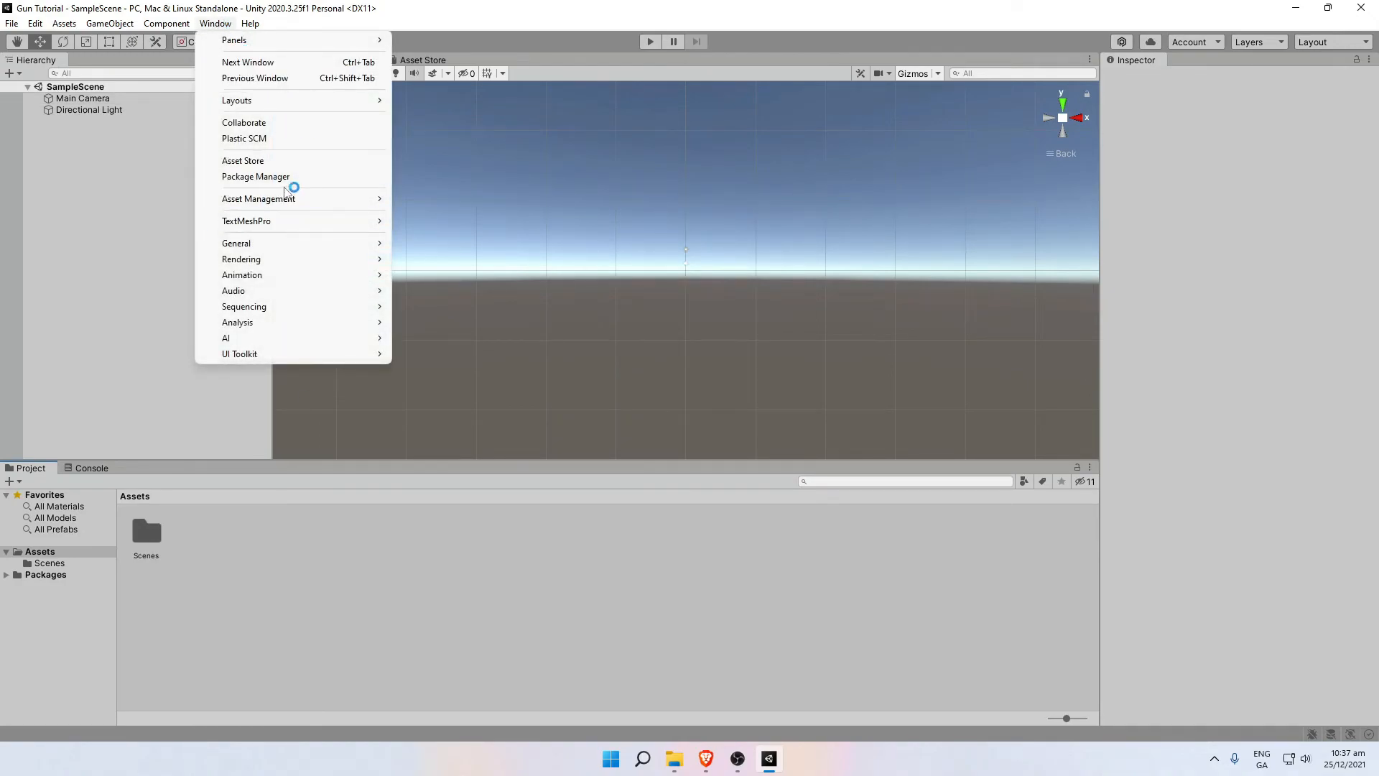
click(258, 177)
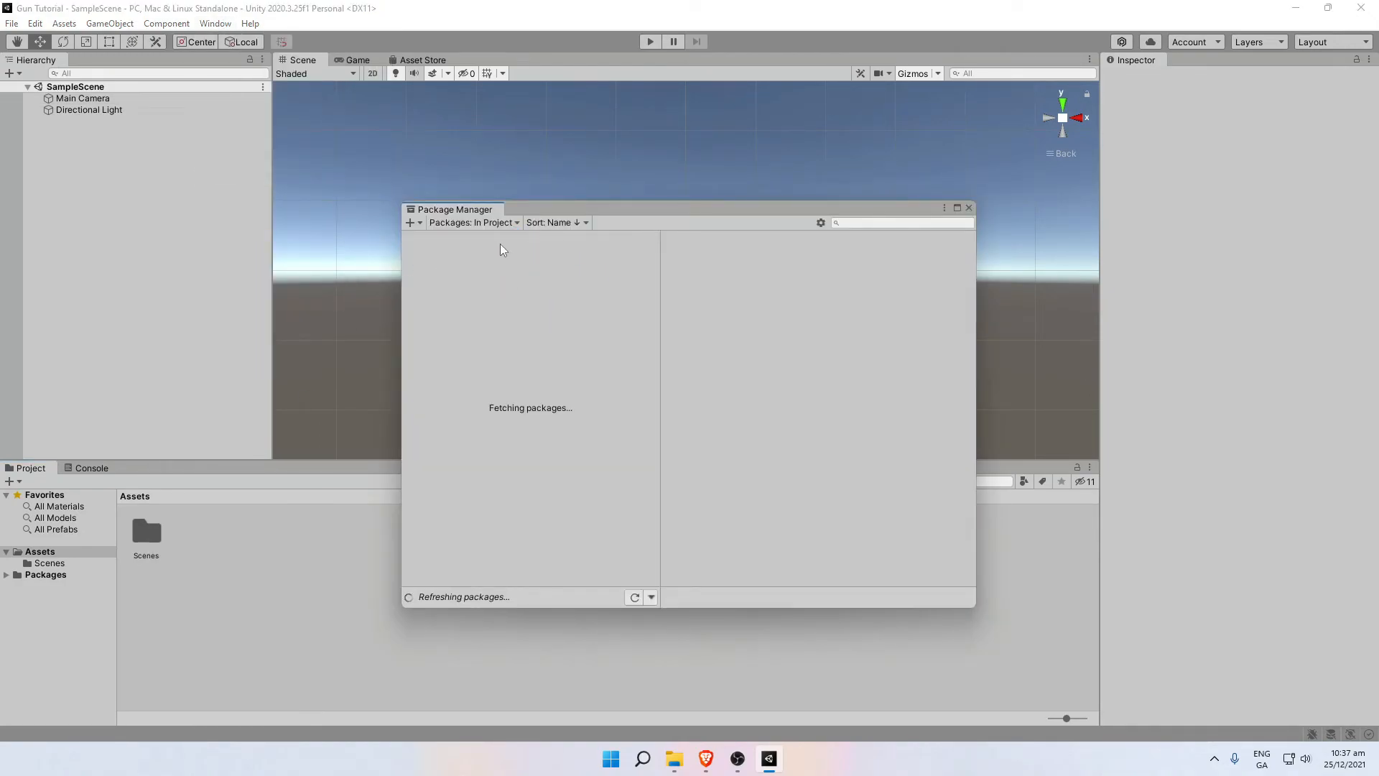
click(474, 223)
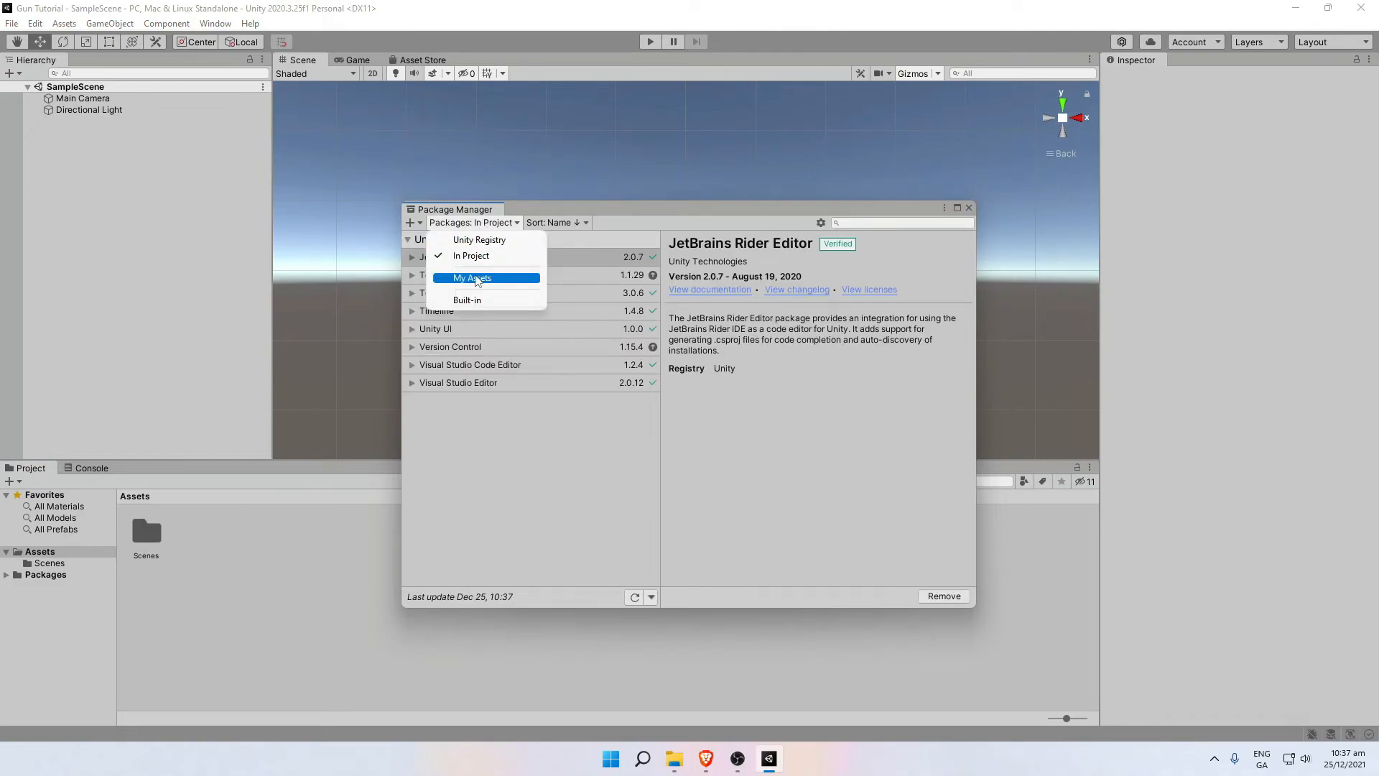
click(475, 280)
click(474, 223)
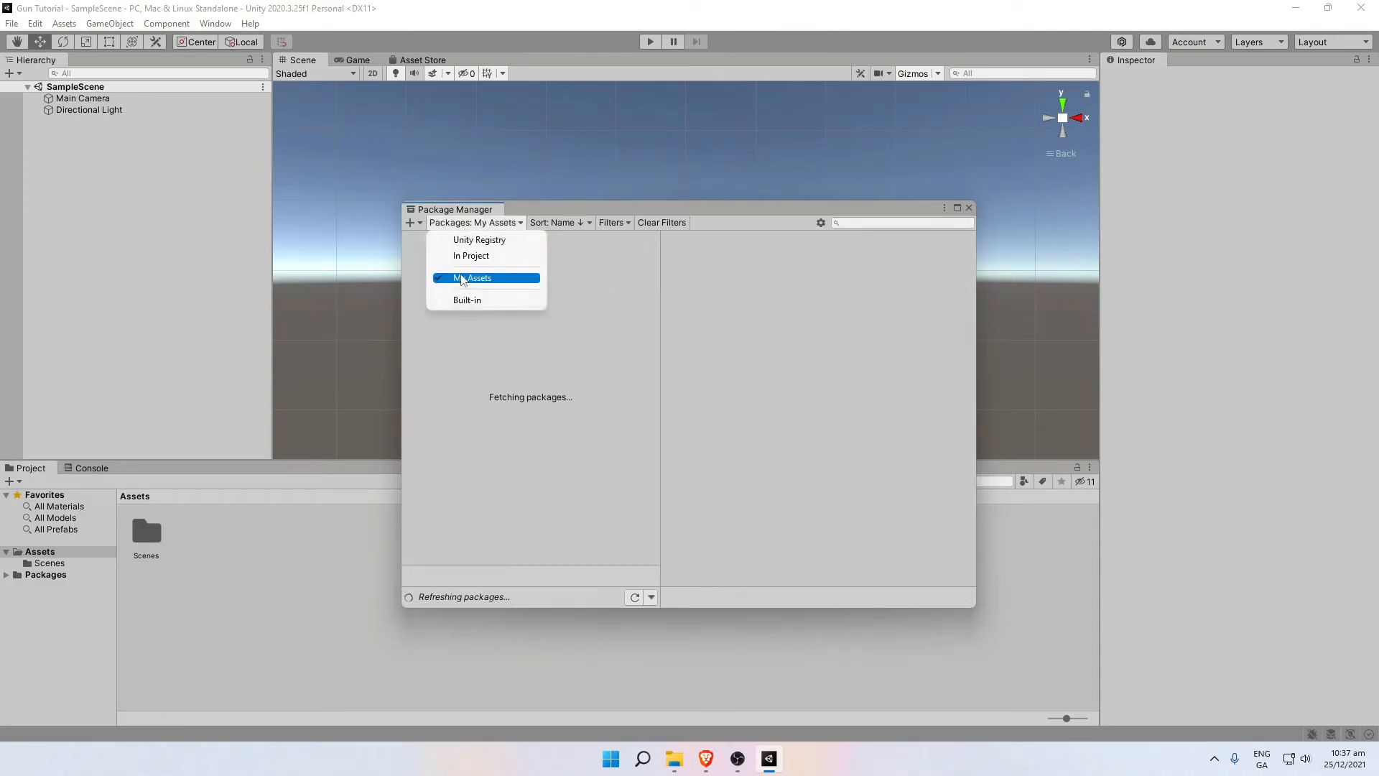
click(470, 280)
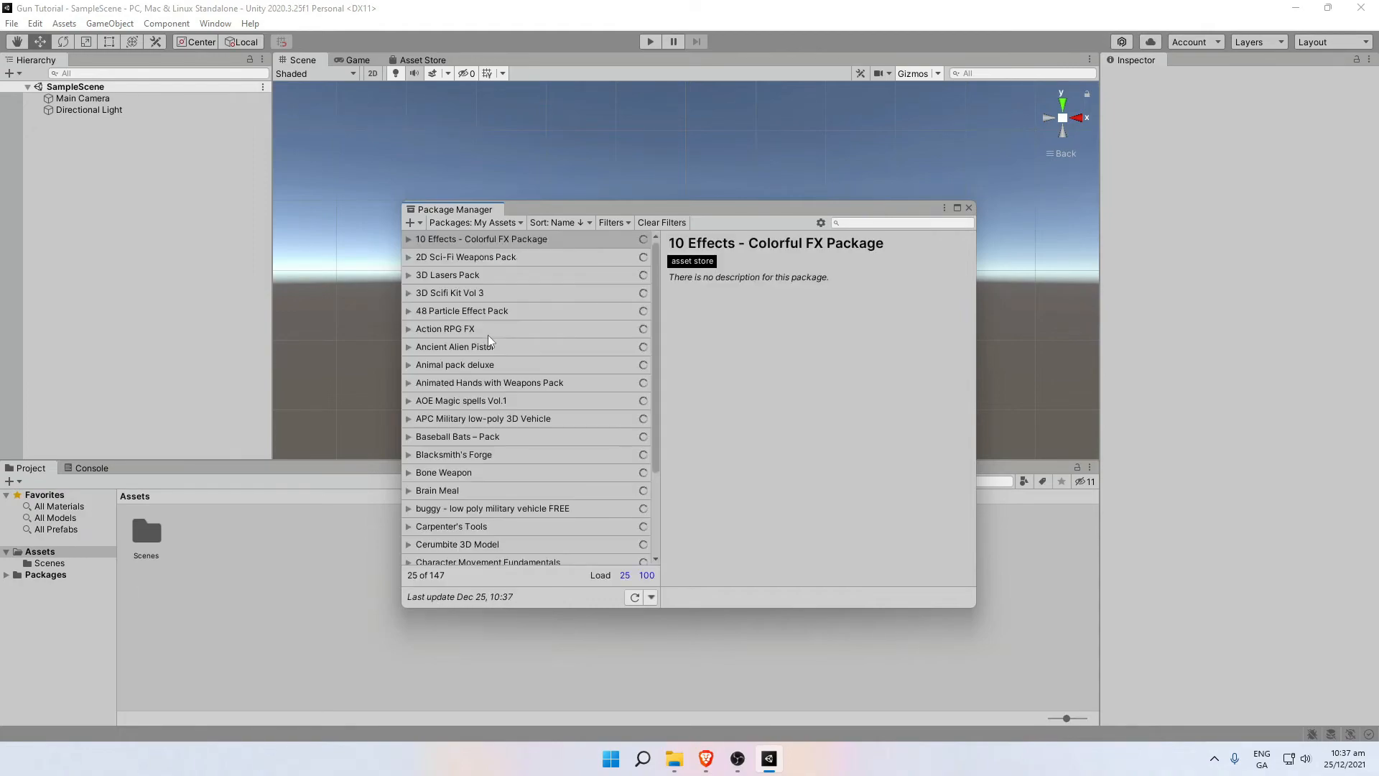
click(854, 224)
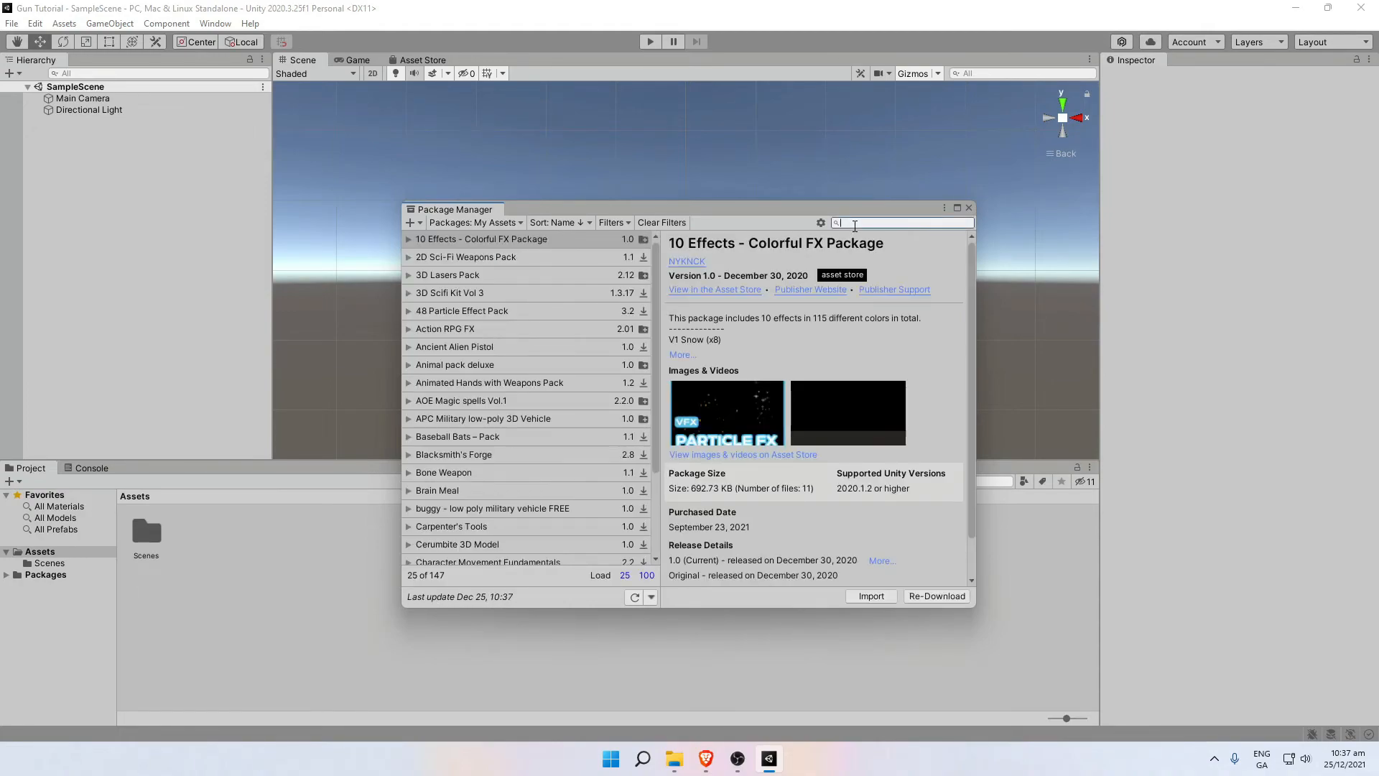
text(itali)
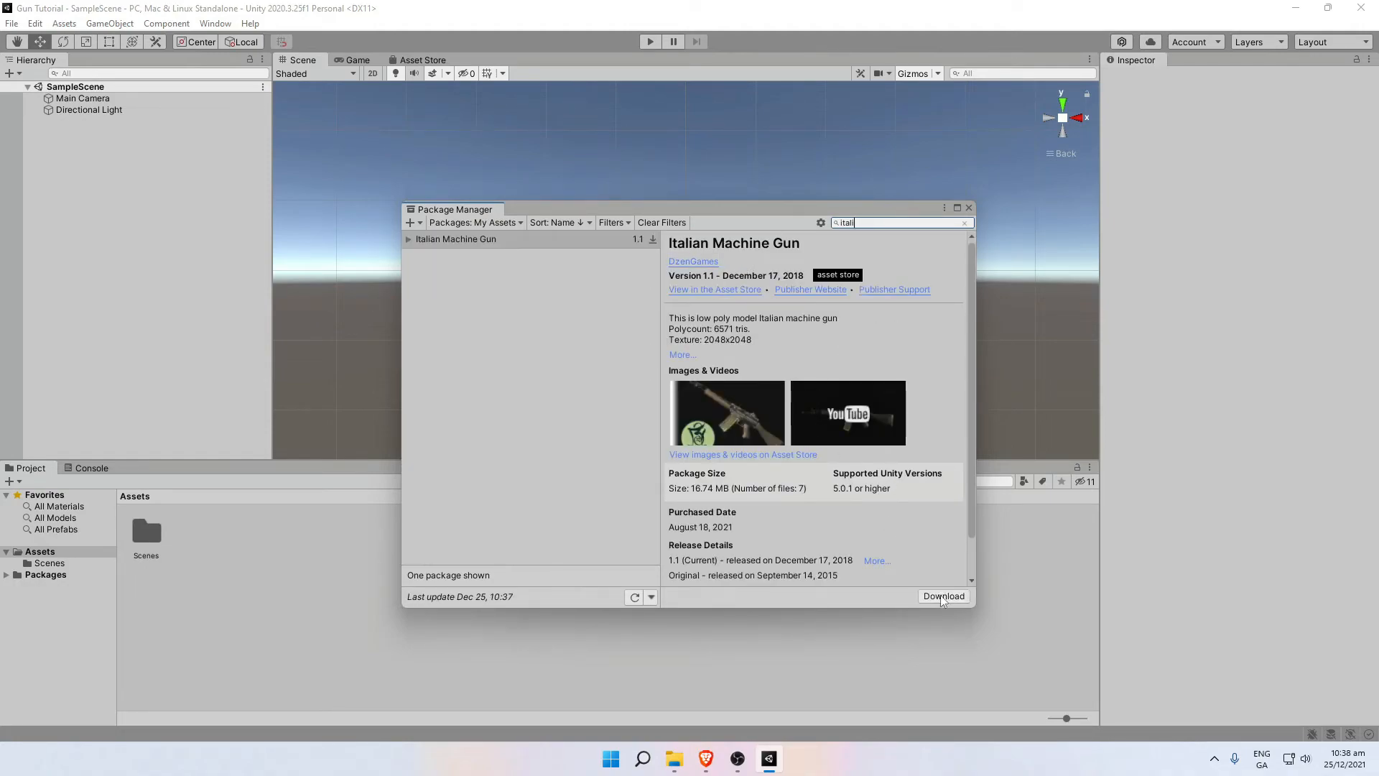
Download the Italian Machine Gun package, import all of its files into the project, and close the Package Manager.
click(943, 596)
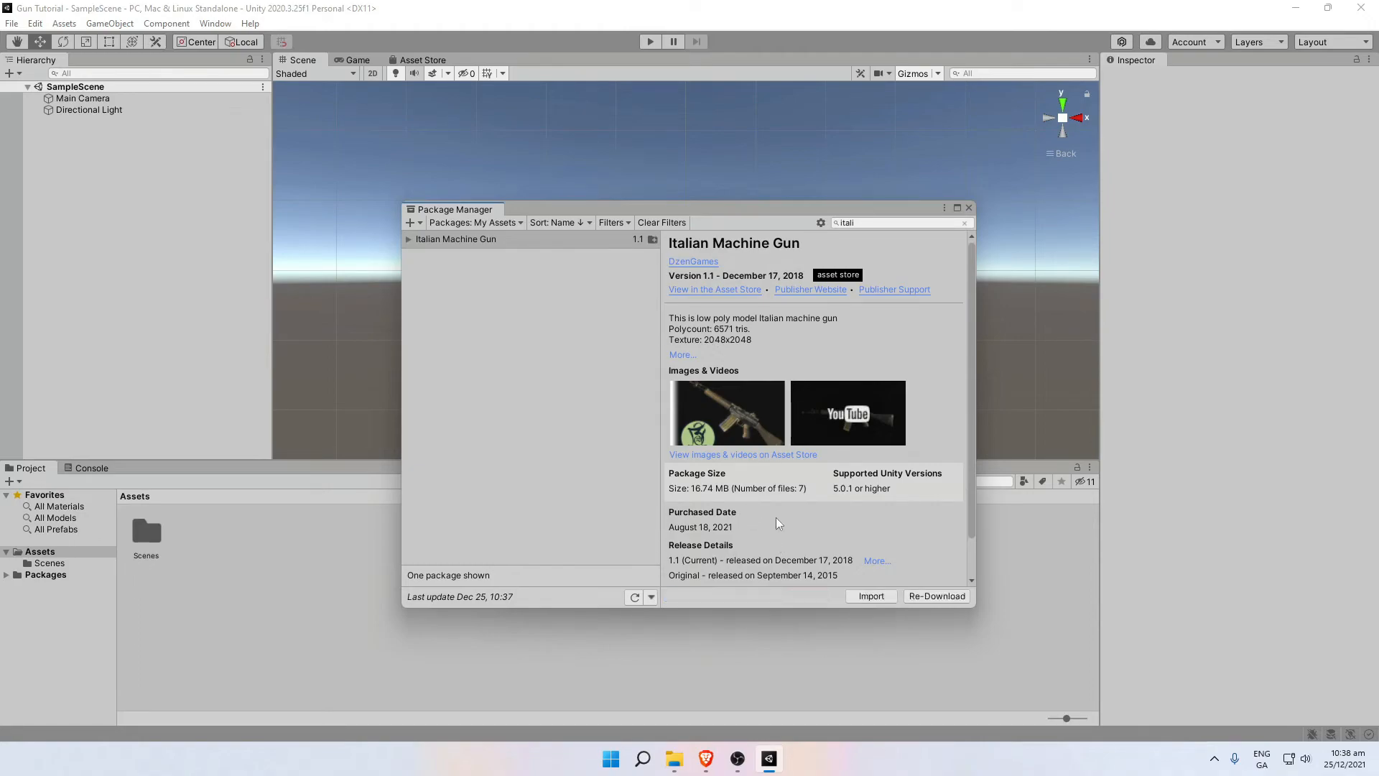
click(871, 597)
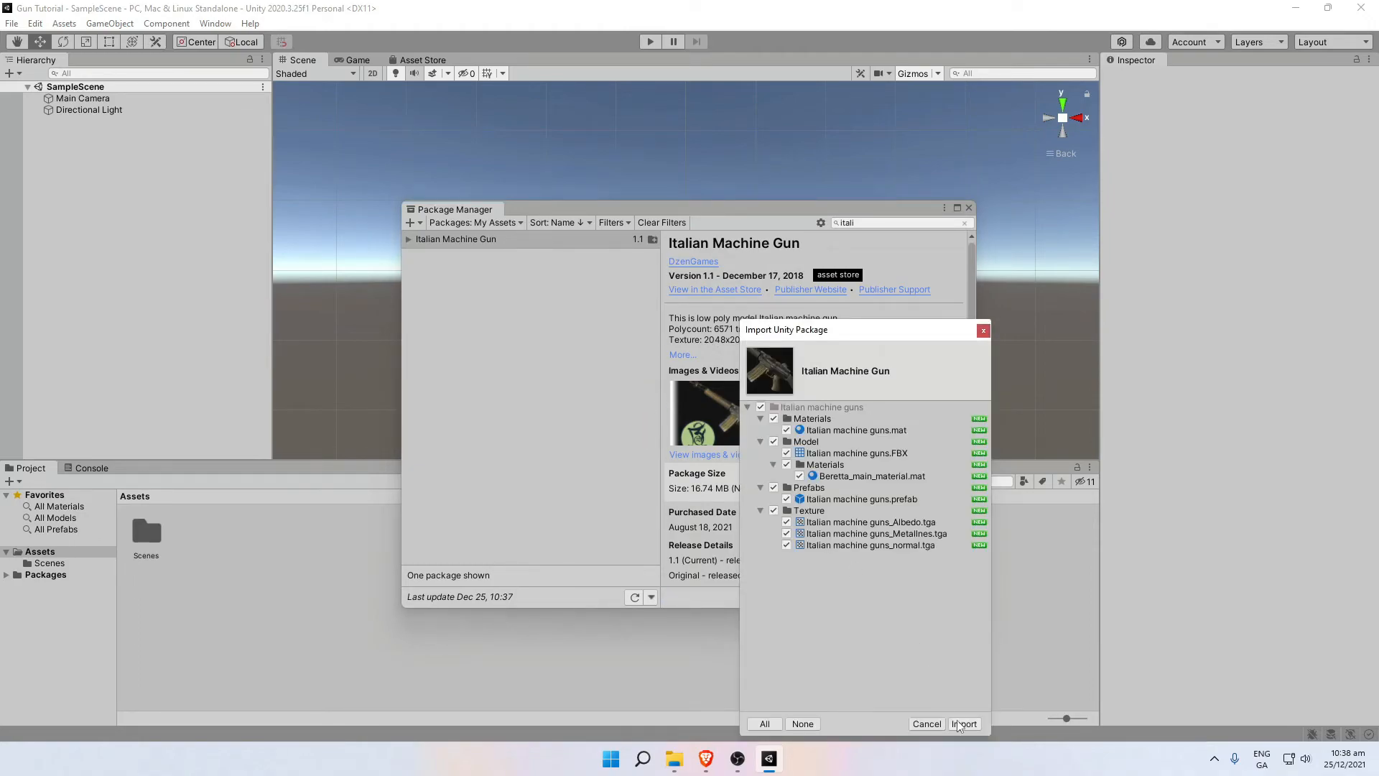
click(960, 724)
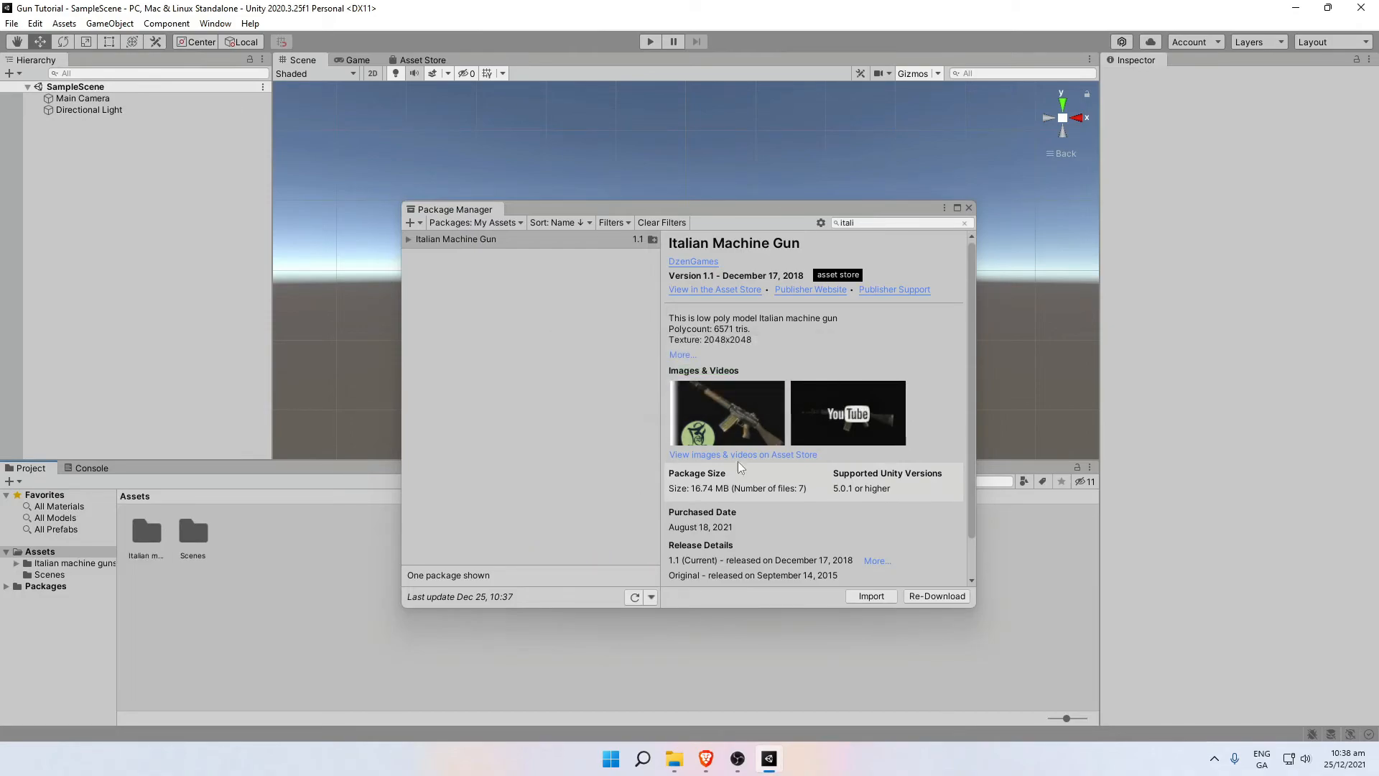
click(968, 209)
Inspect the contents of the imported Italian machine guns folder and return to the Assets root folder.
double_click(148, 533)
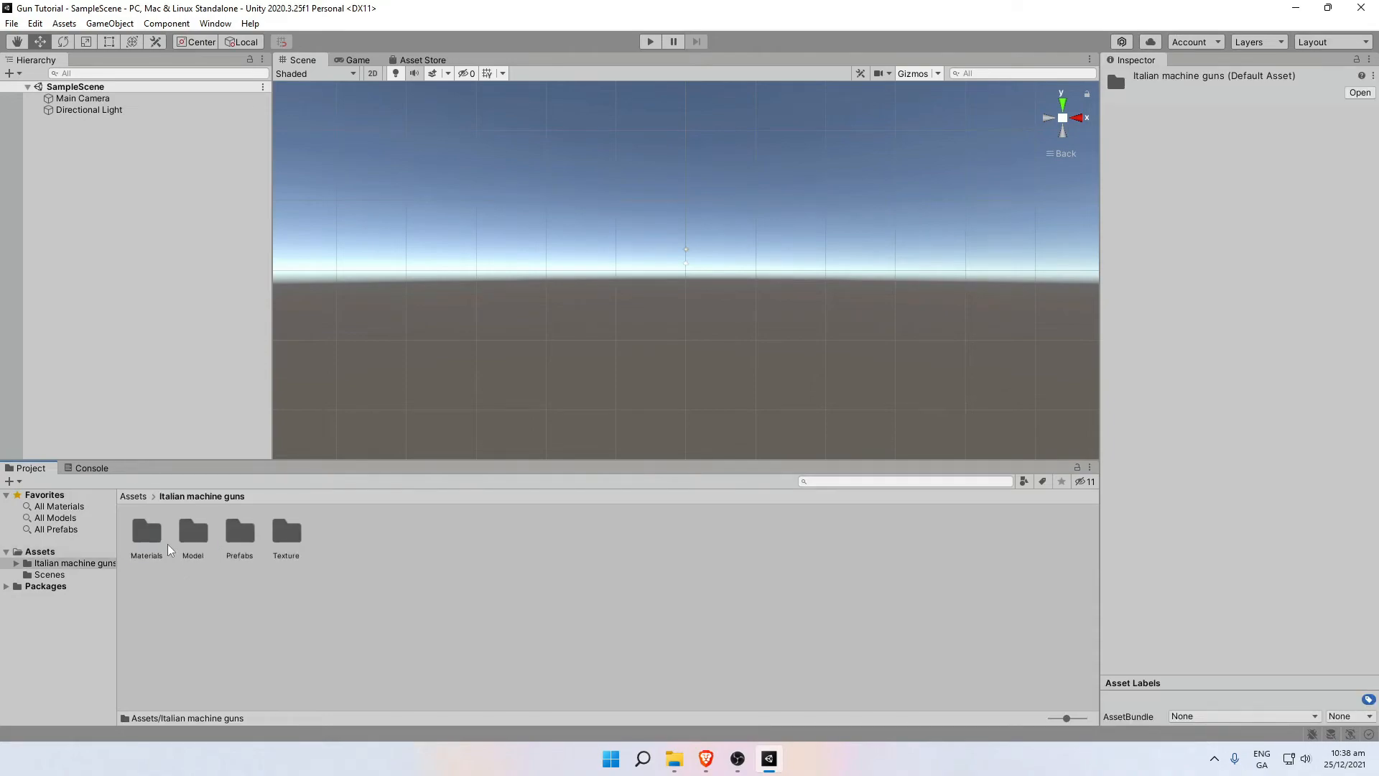
click(132, 497)
click(352, 597)
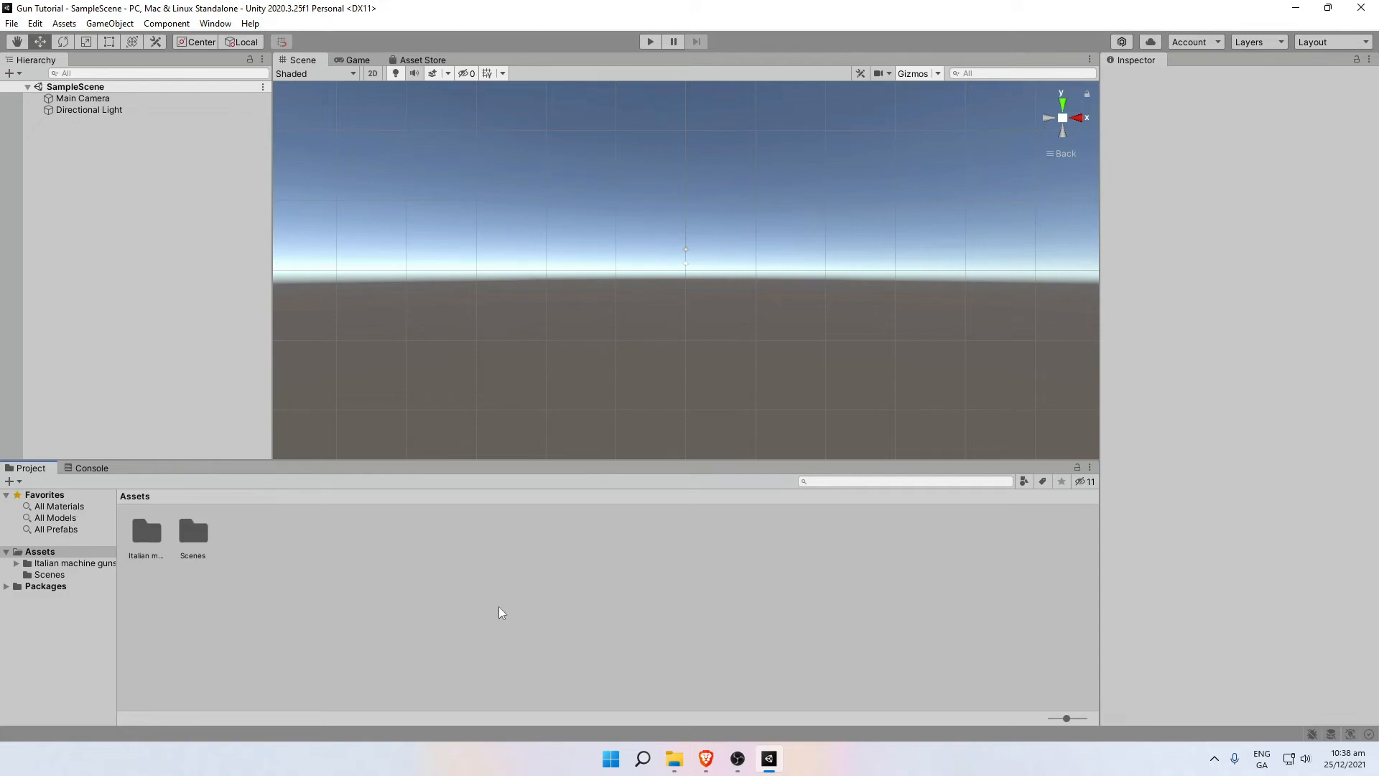
click(138, 529)
click(350, 576)
click(145, 533)
click(396, 581)
click(86, 109)
click(69, 187)
click(96, 108)
click(113, 208)
right_click(334, 558)
click(351, 573)
right_click(351, 573)
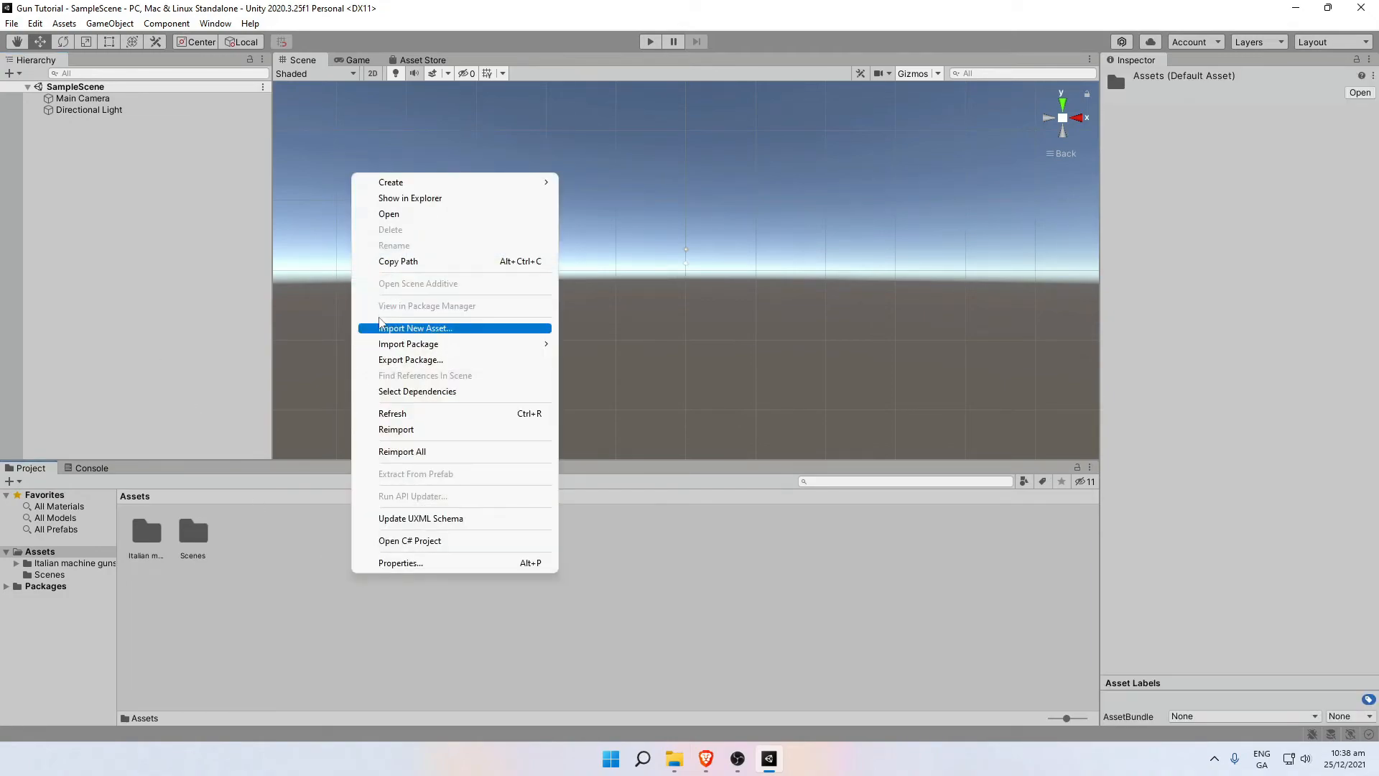
click(402, 325)
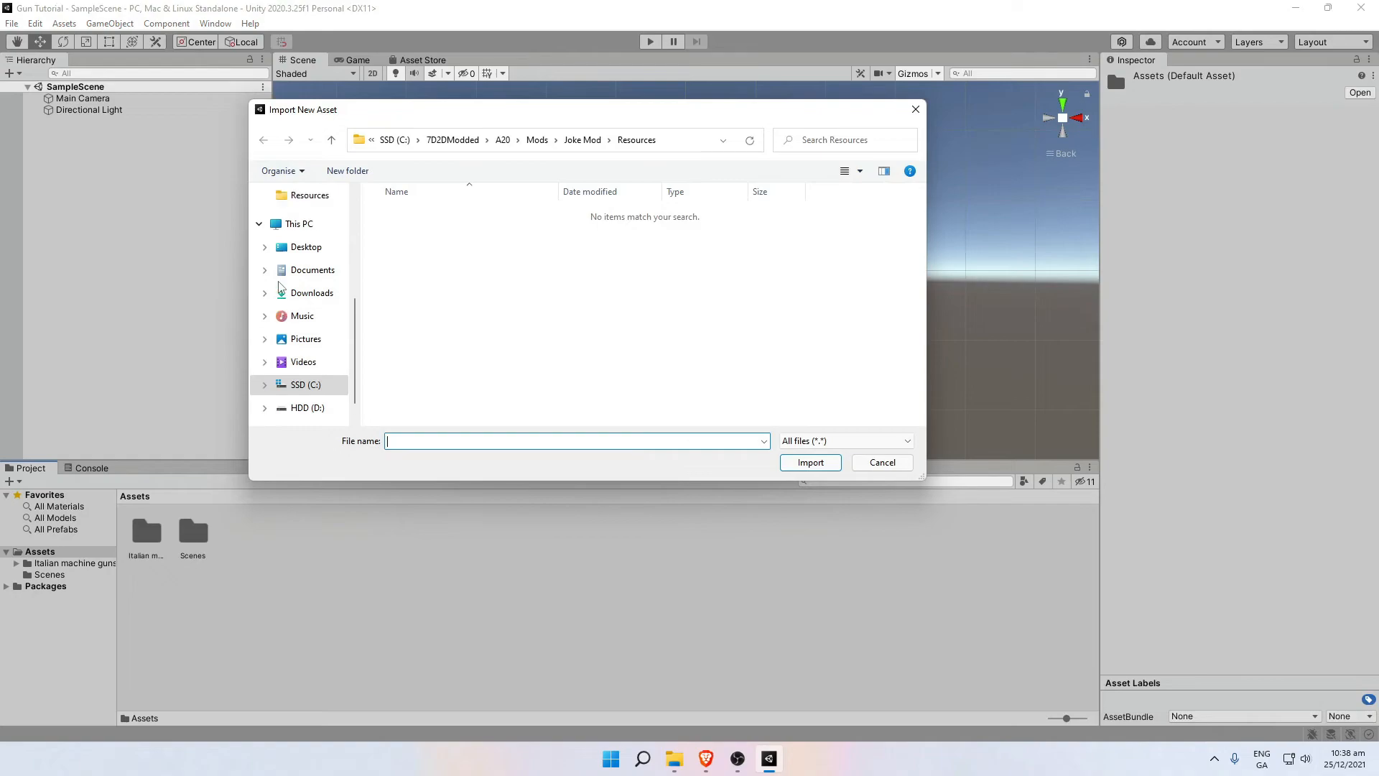
click(281, 270)
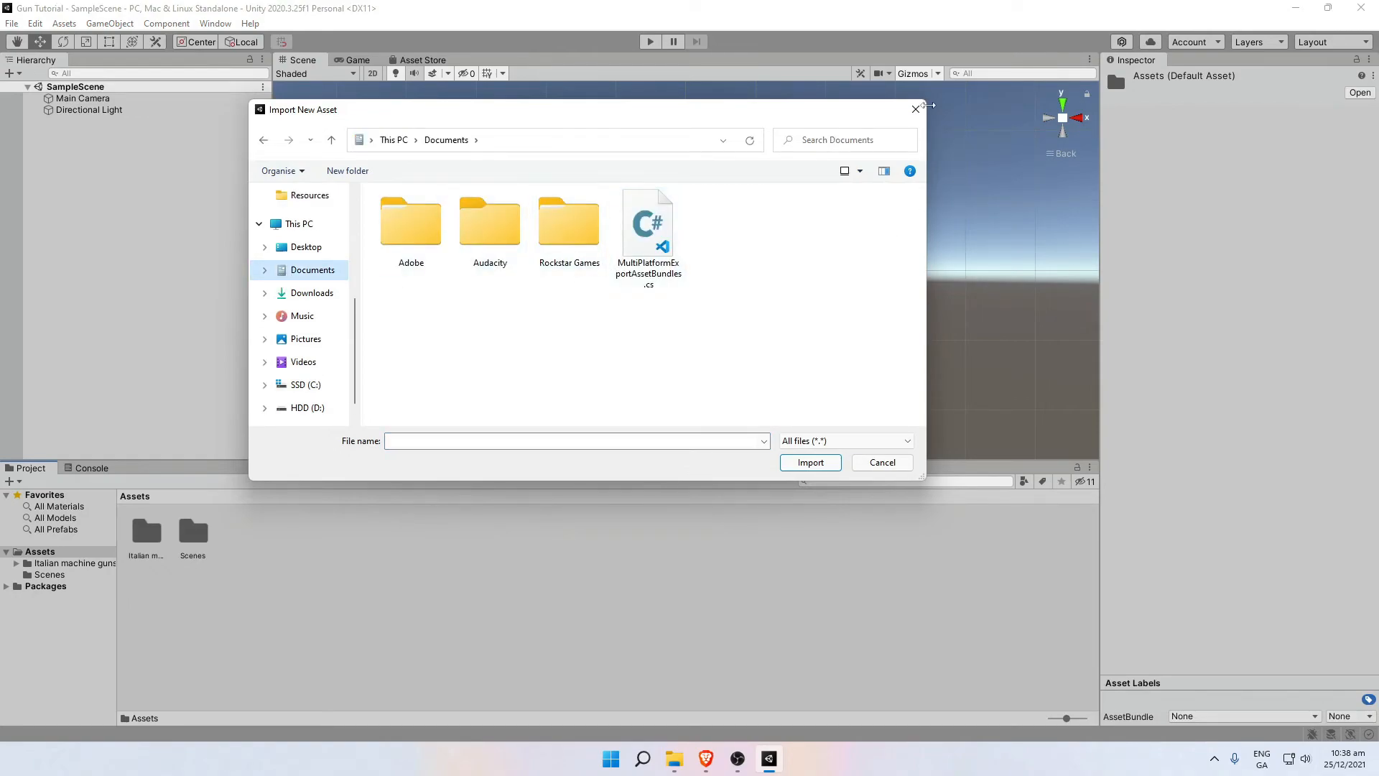
click(916, 109)
Import the Gun Attachments custom package from the Documents folder with all of its files selected.
right_click(501, 542)
mouse_move(560, 320)
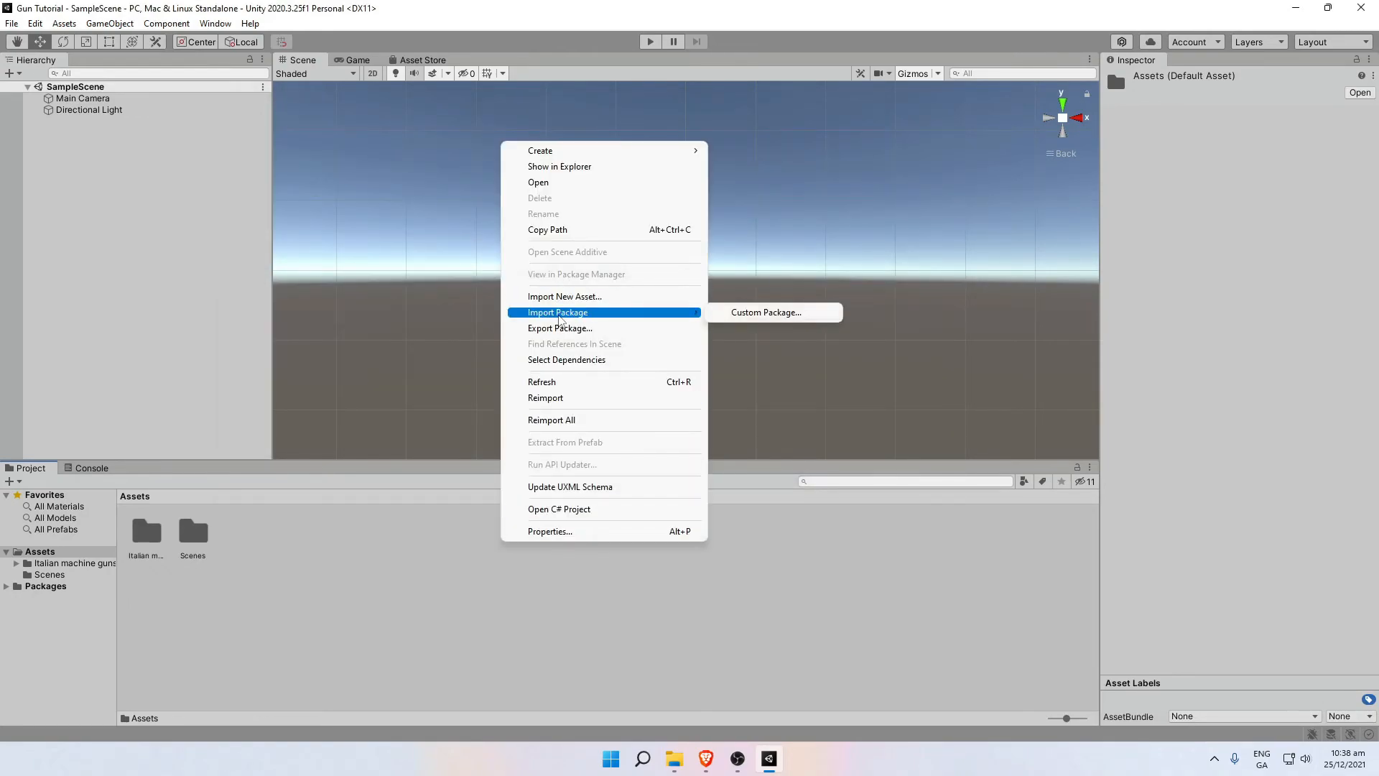
click(766, 312)
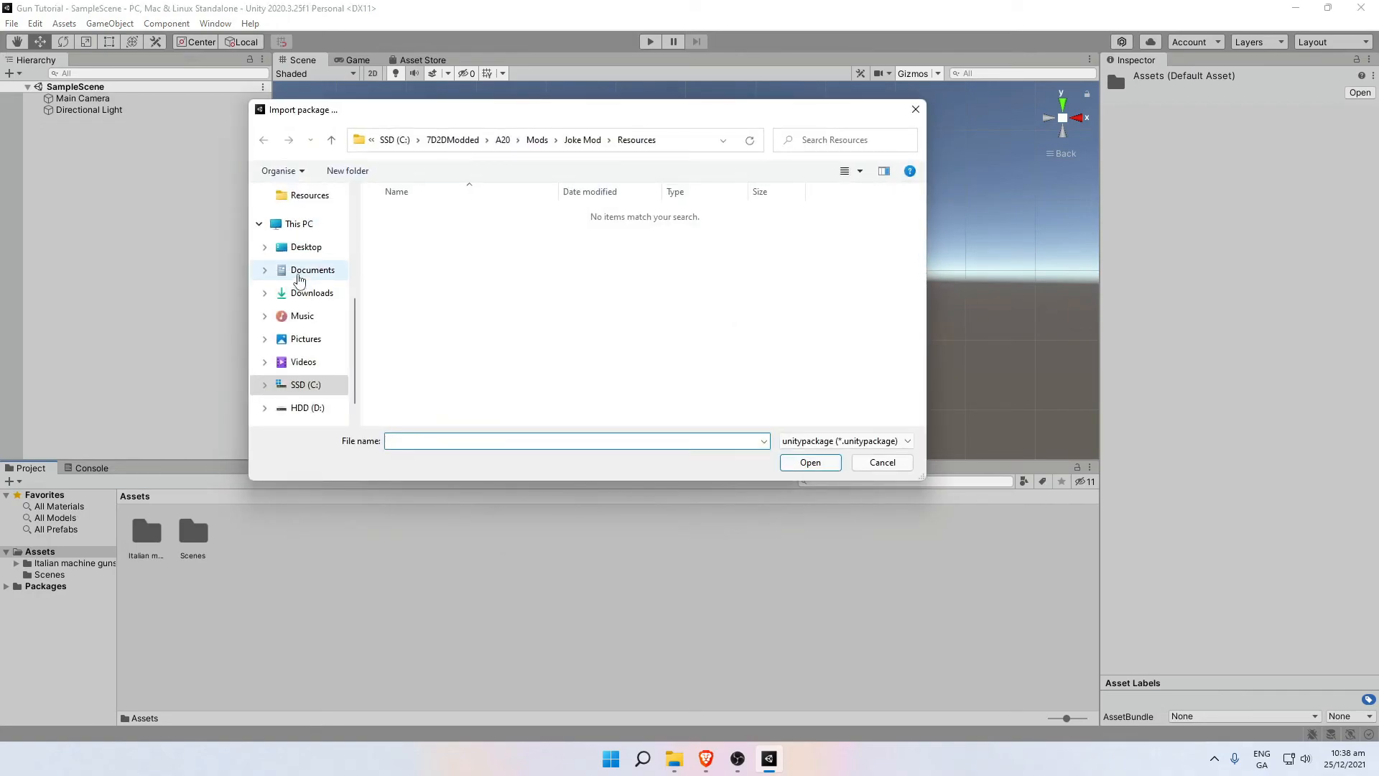
click(301, 270)
double_click(648, 228)
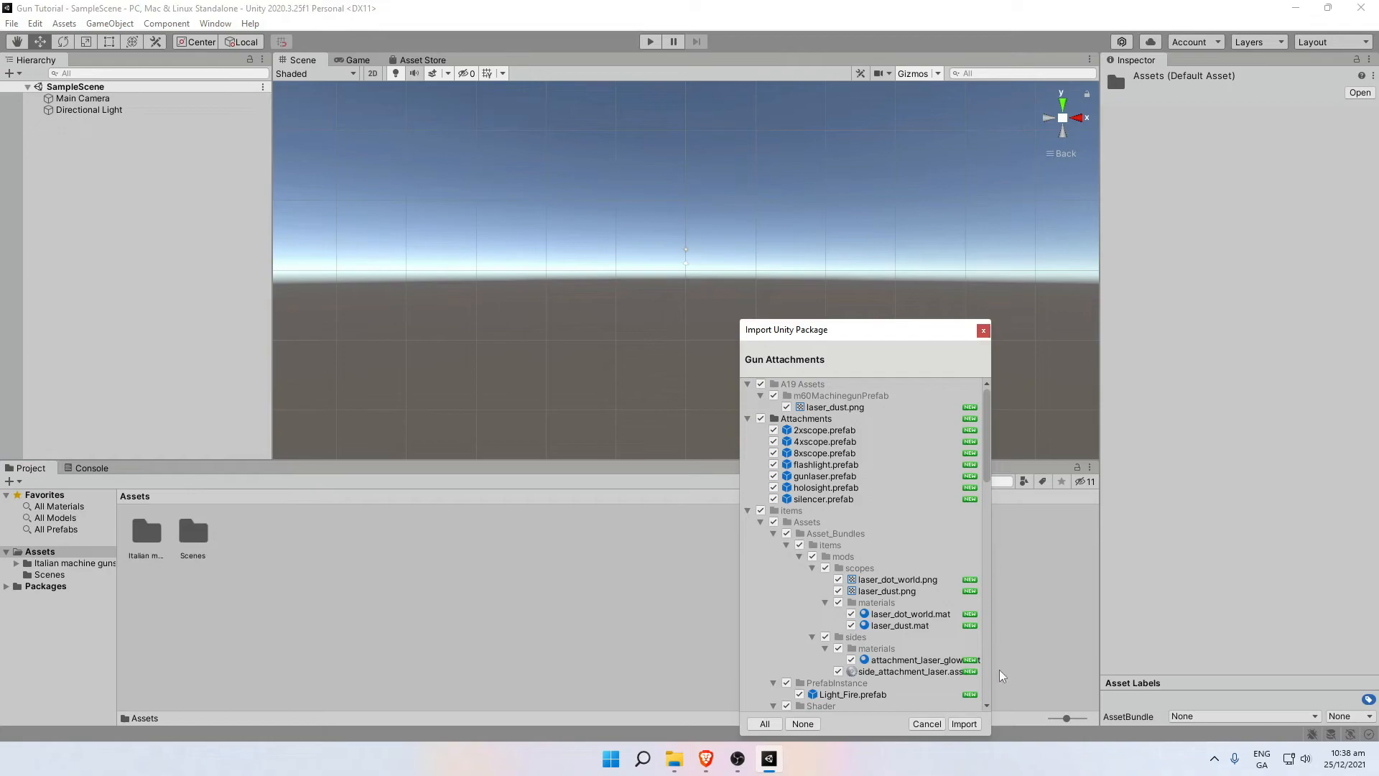
click(963, 724)
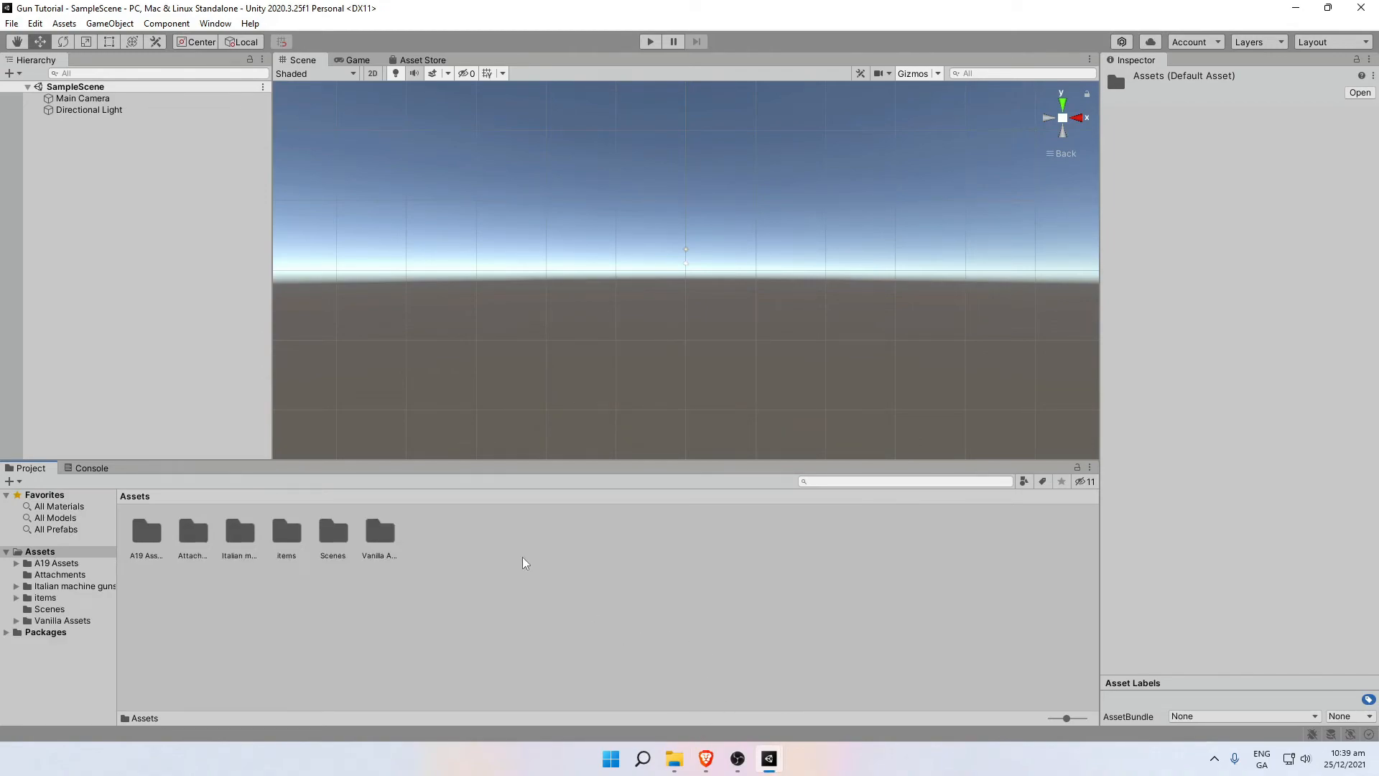
Review the scope, flashlight, gunlaser, holosight and silencer prefabs in the Attachments folder and return to the Assets root.
double_click(193, 533)
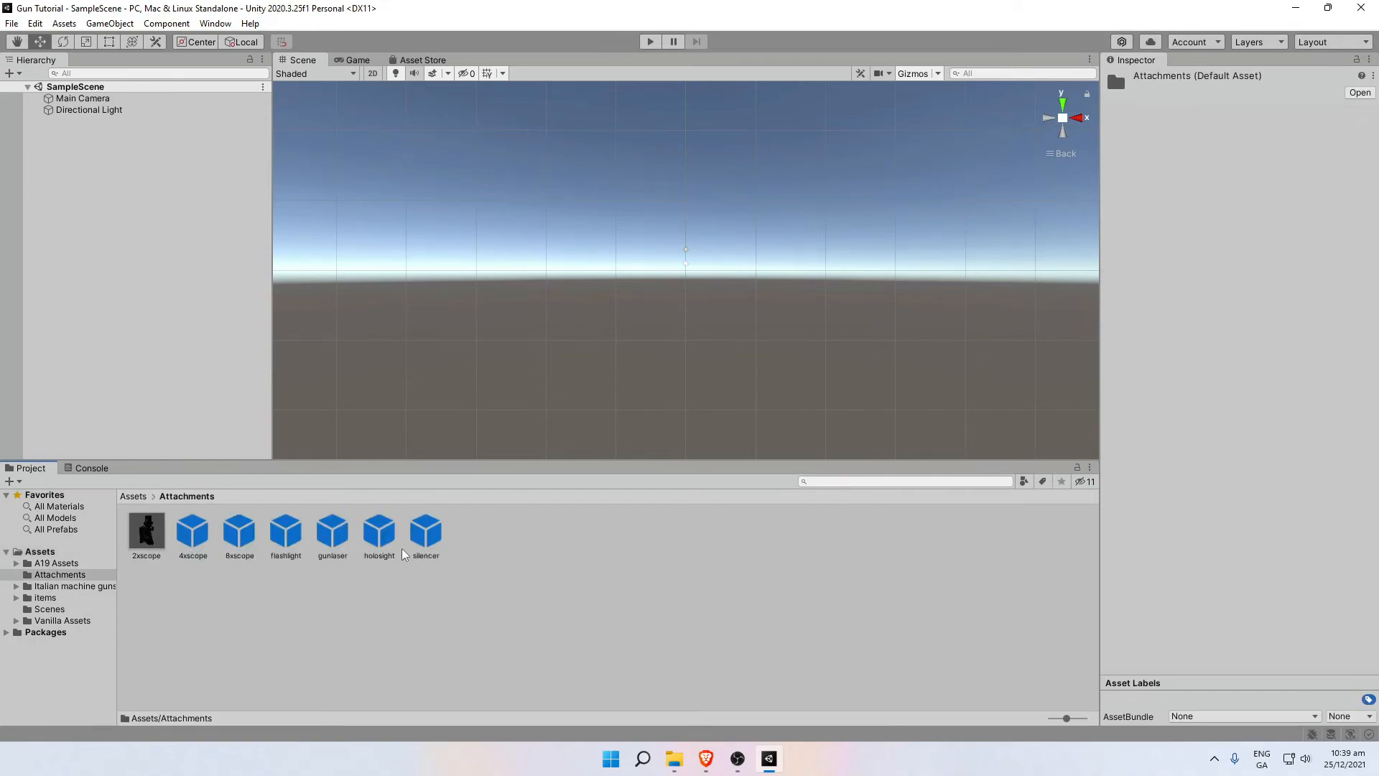
click(148, 547)
click(193, 533)
click(240, 533)
click(286, 535)
click(330, 537)
click(372, 535)
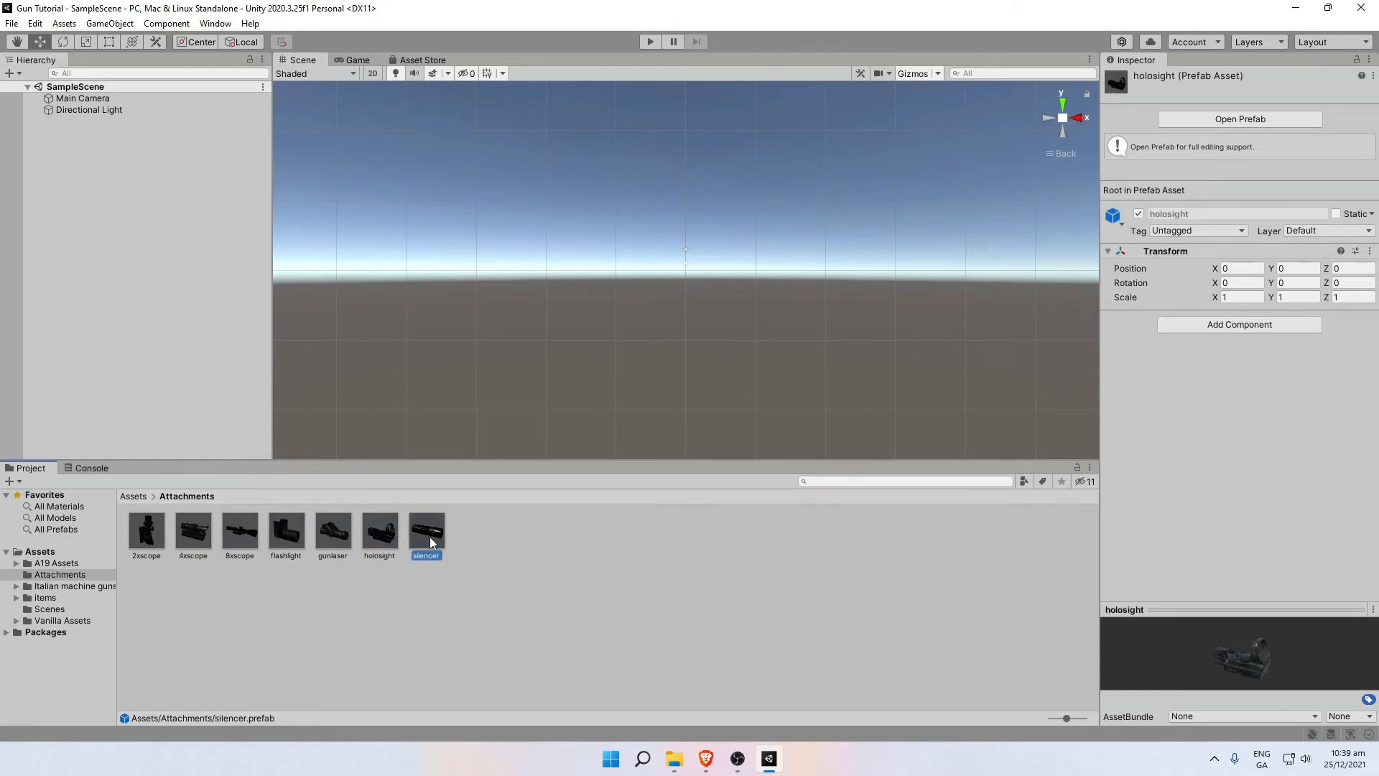
click(335, 594)
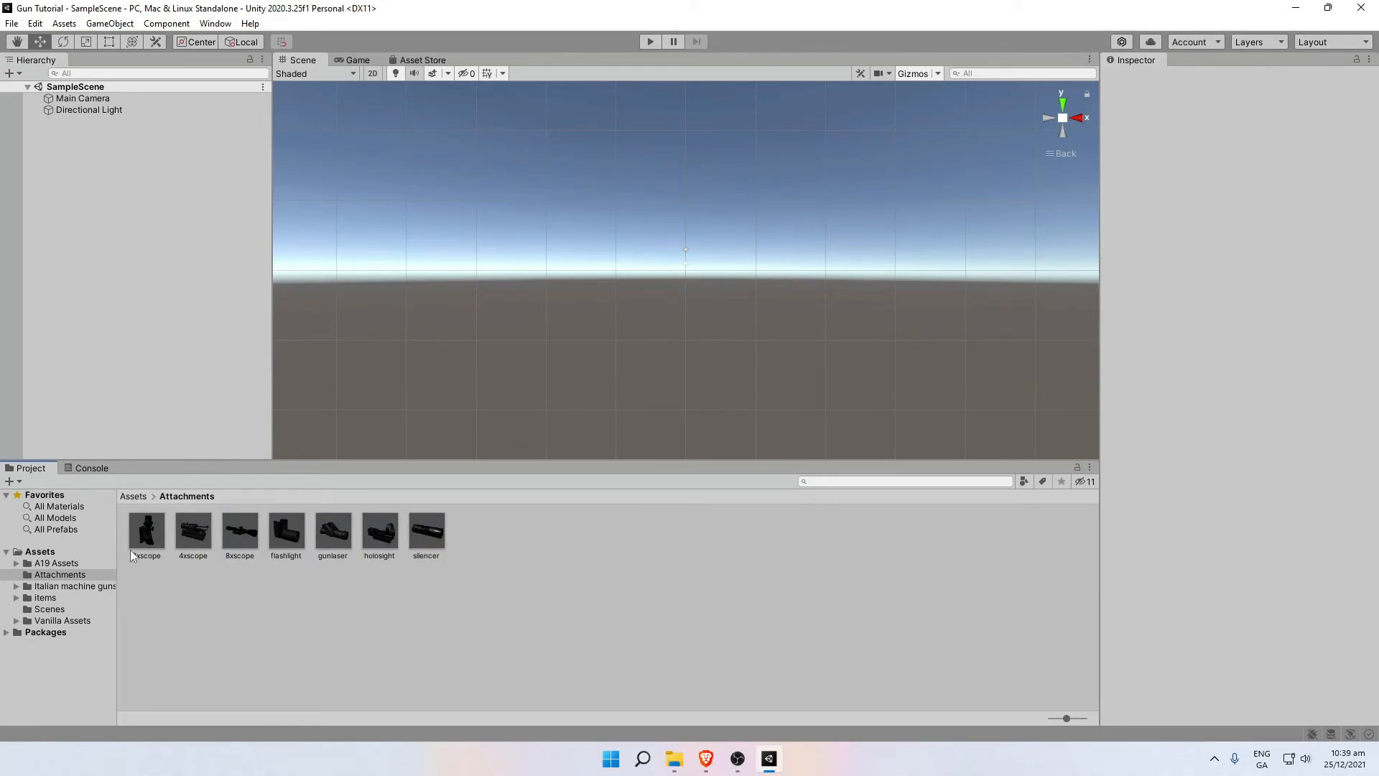
click(57, 550)
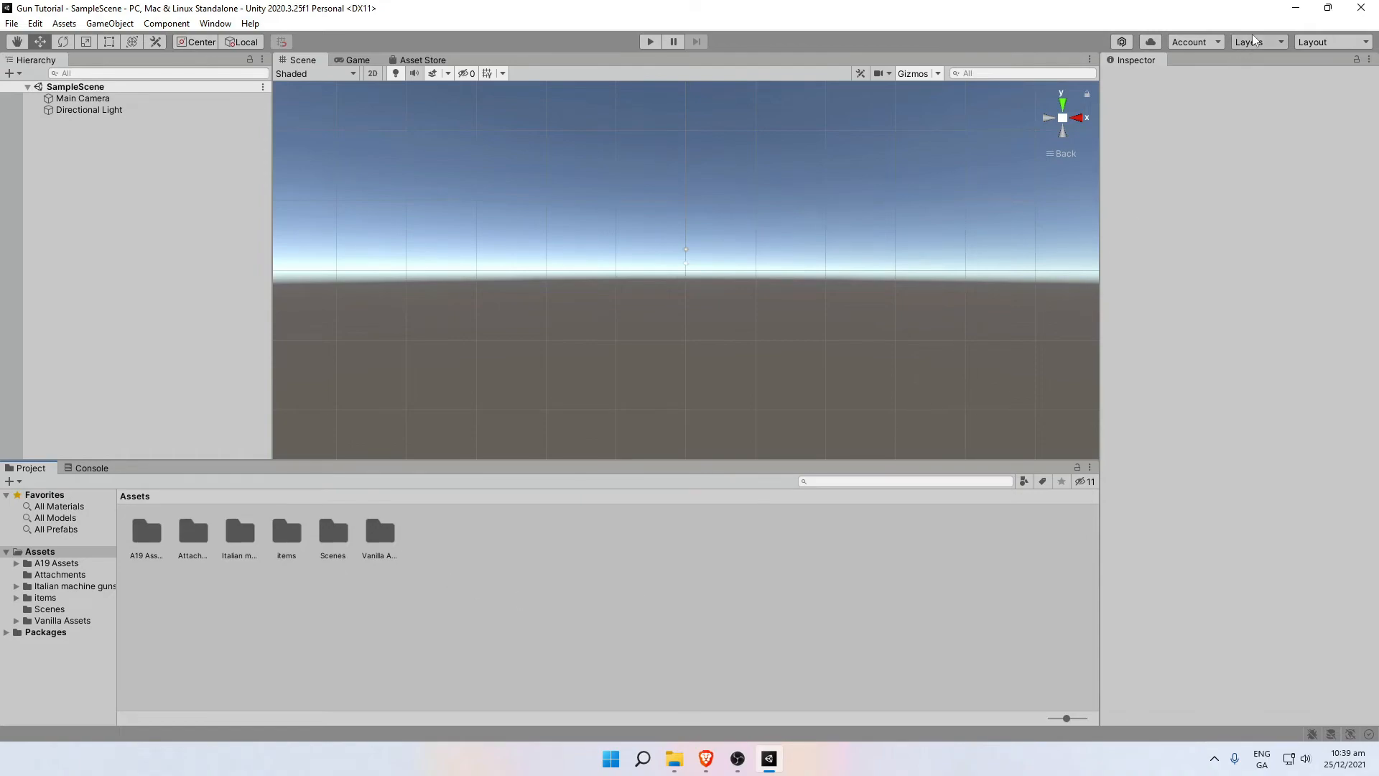
Minimise Unity, launch AssetRipper from the desktop, and minimise its window.
click(1295, 8)
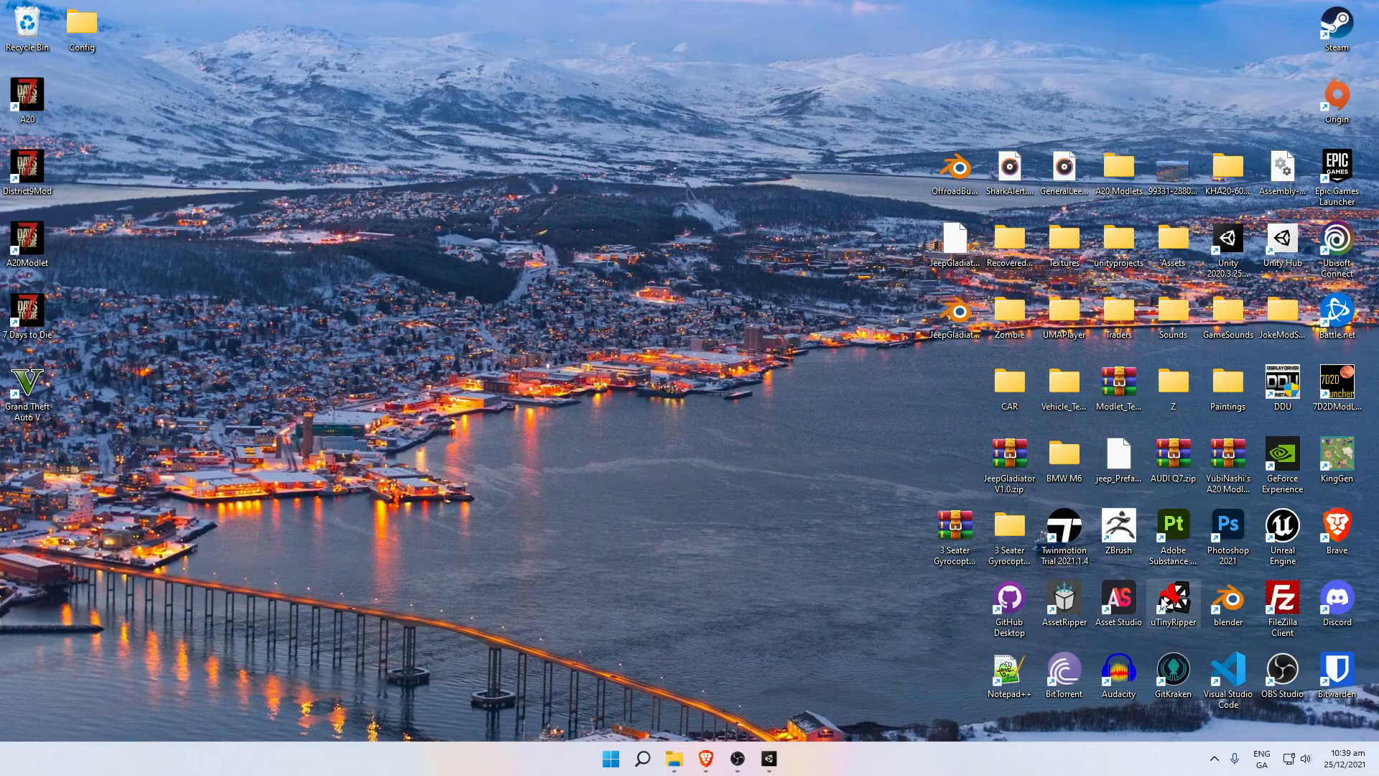
double_click(1069, 603)
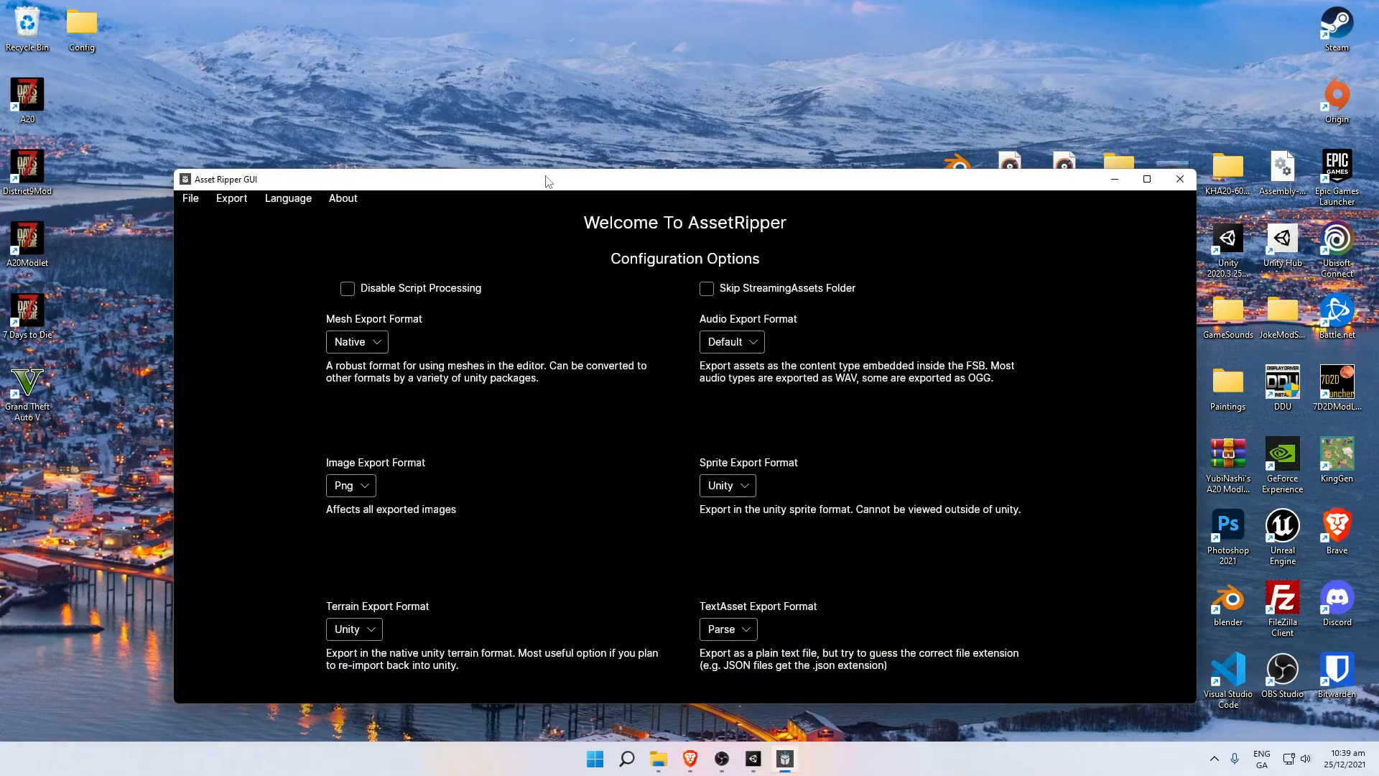
drag(546, 181, 456, 114)
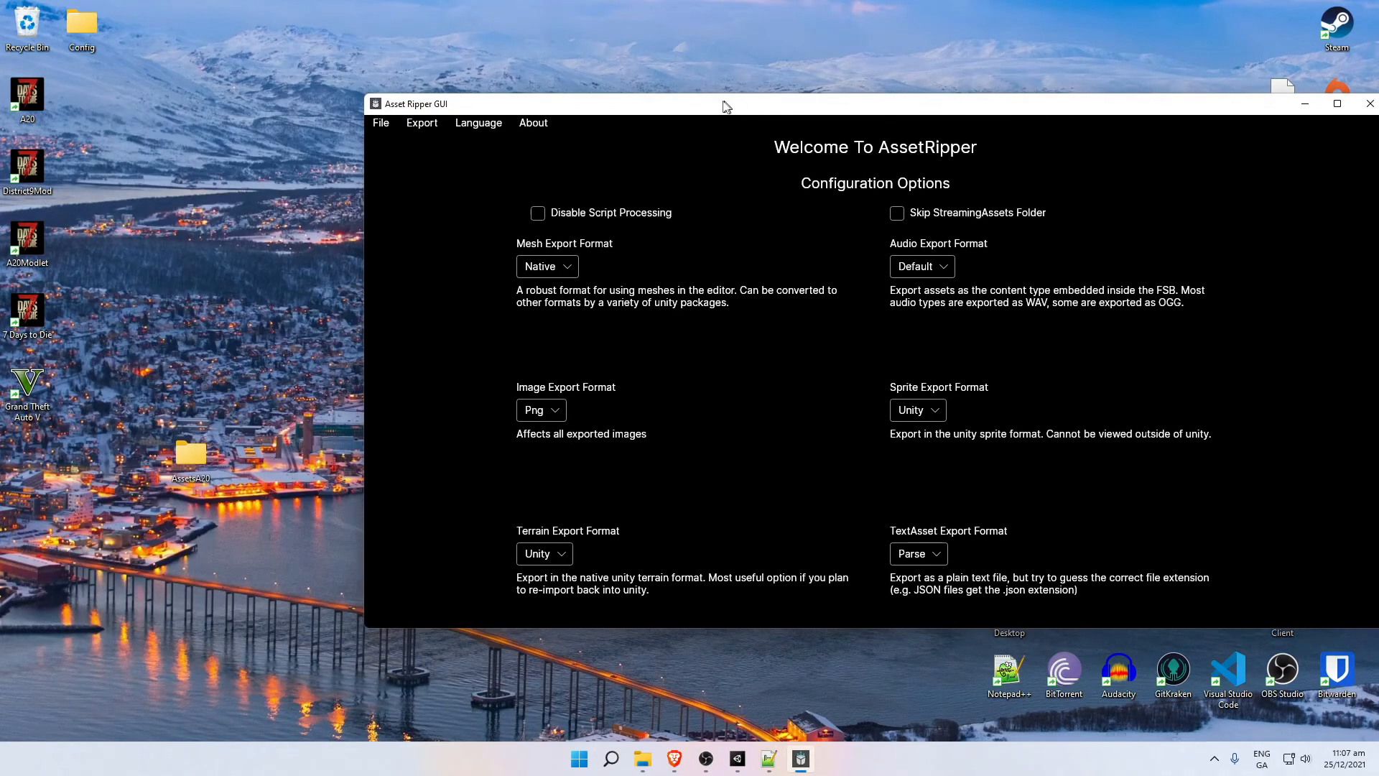
drag(725, 110, 614, 100)
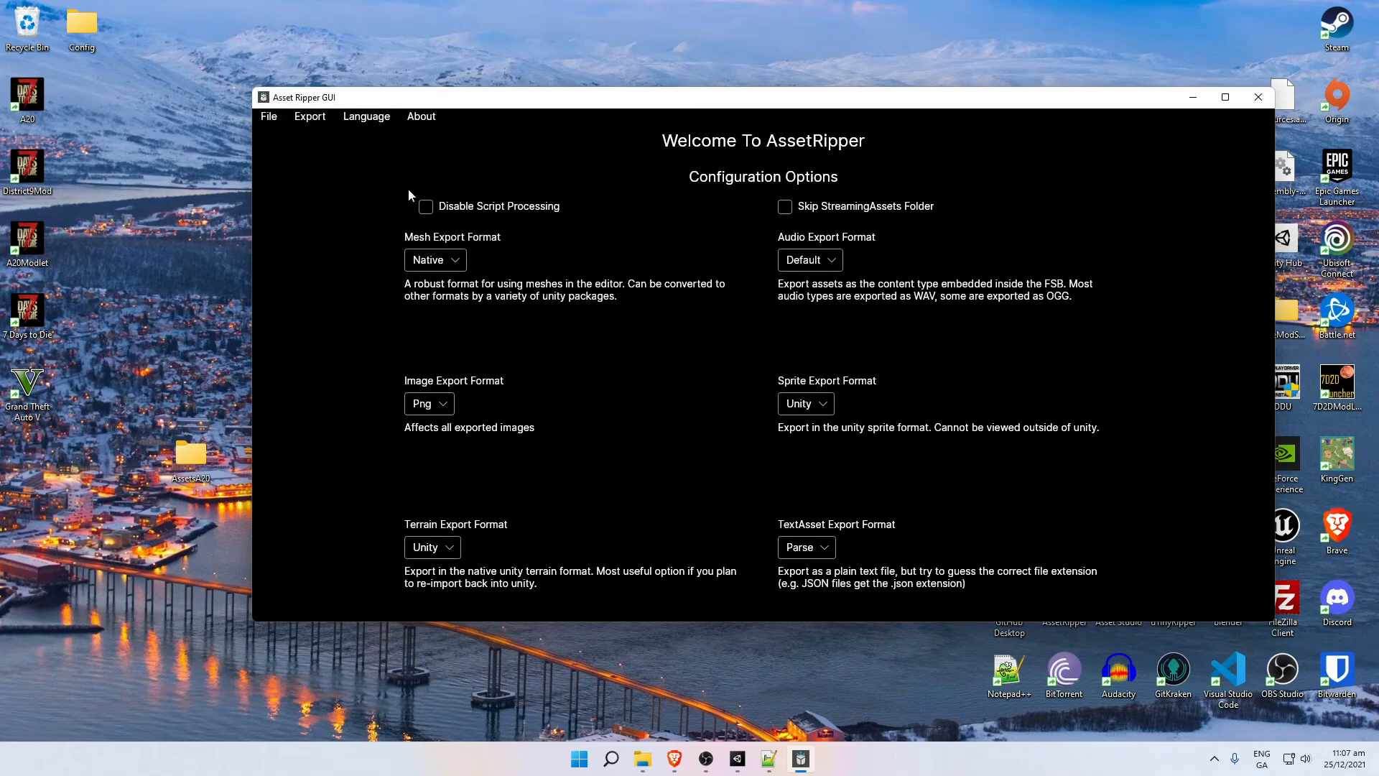
click(1193, 97)
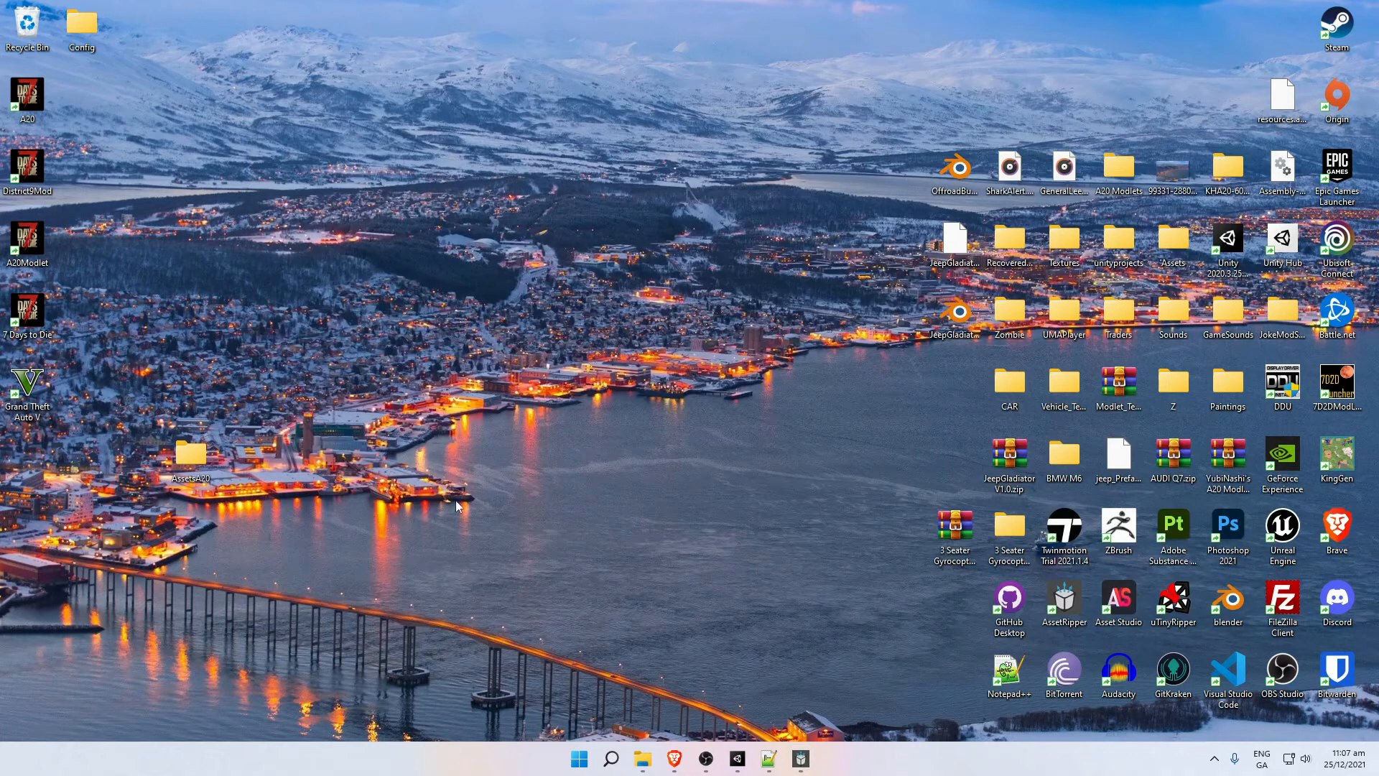
Switch to items.xml in Notepad++ and examine each part of the gunMGT1AK47 Meshfile path to locate the AK47 prefab's bundle.
click(768, 758)
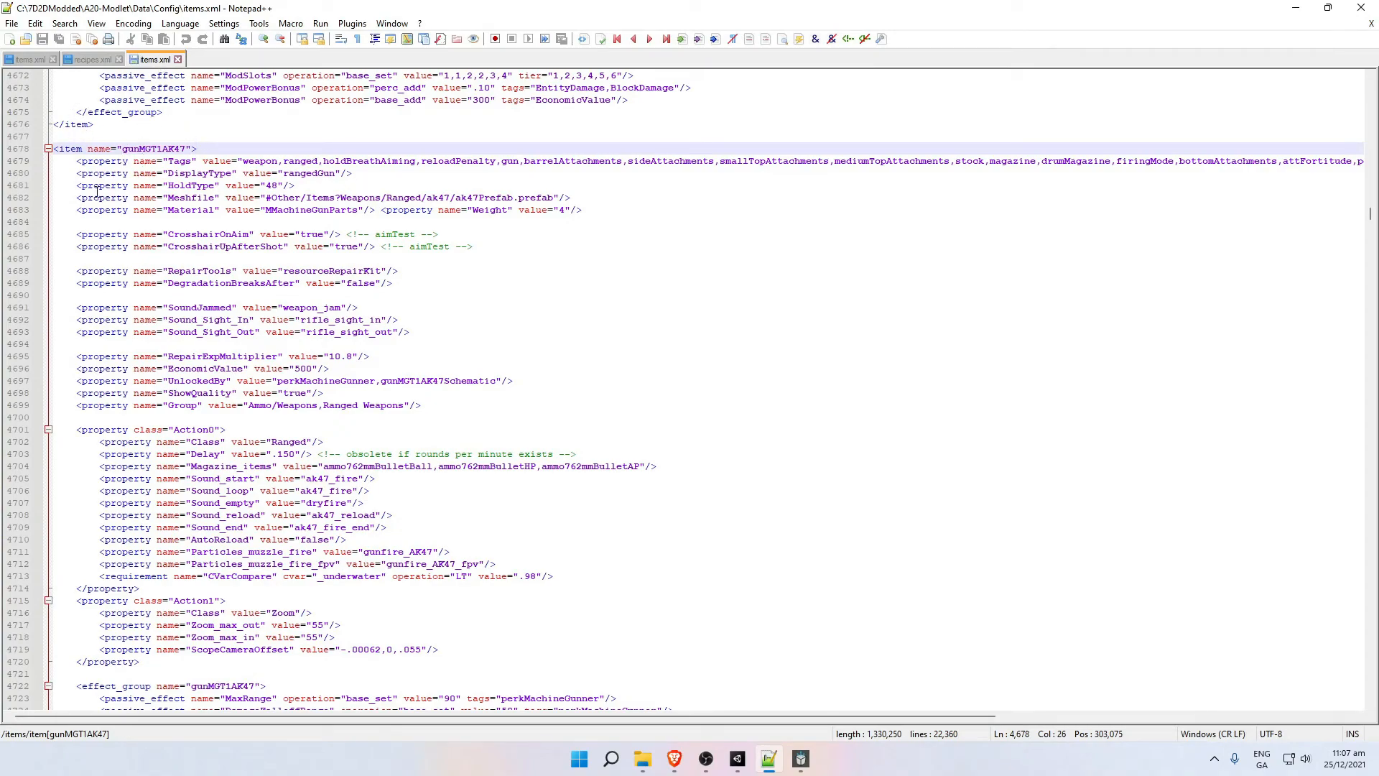
scroll(261, 240, down, 1)
click(541, 161)
key(End)
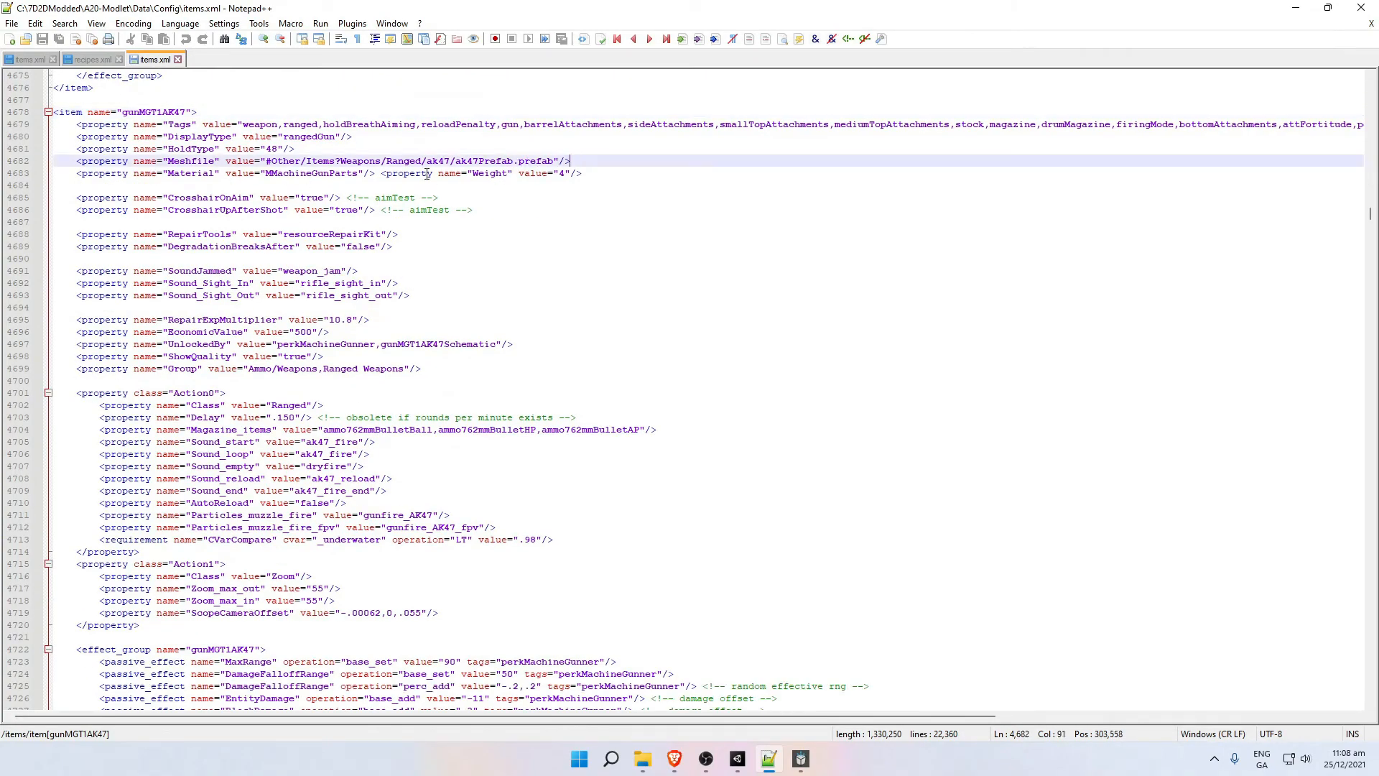
double_click(284, 163)
double_click(322, 161)
double_click(362, 161)
click(403, 161)
double_click(403, 161)
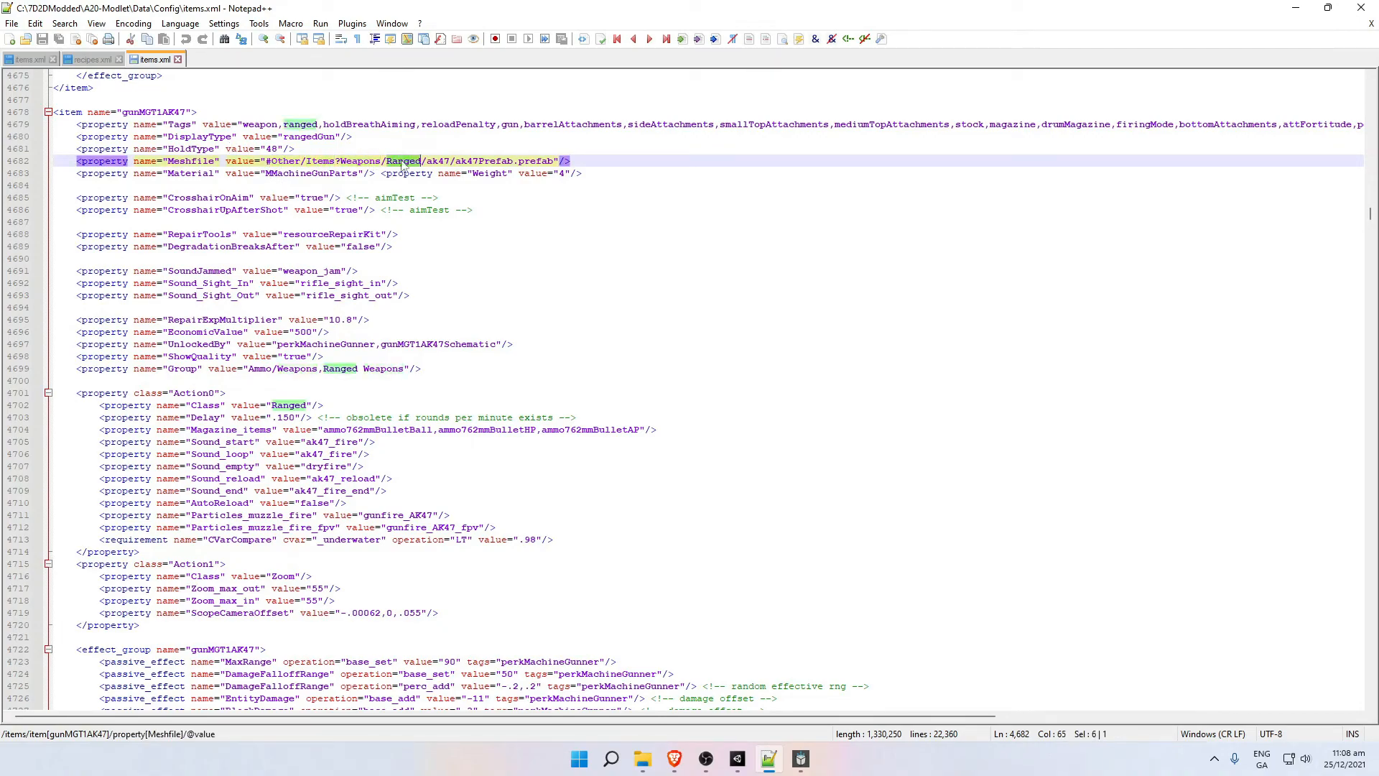
double_click(439, 161)
double_click(489, 162)
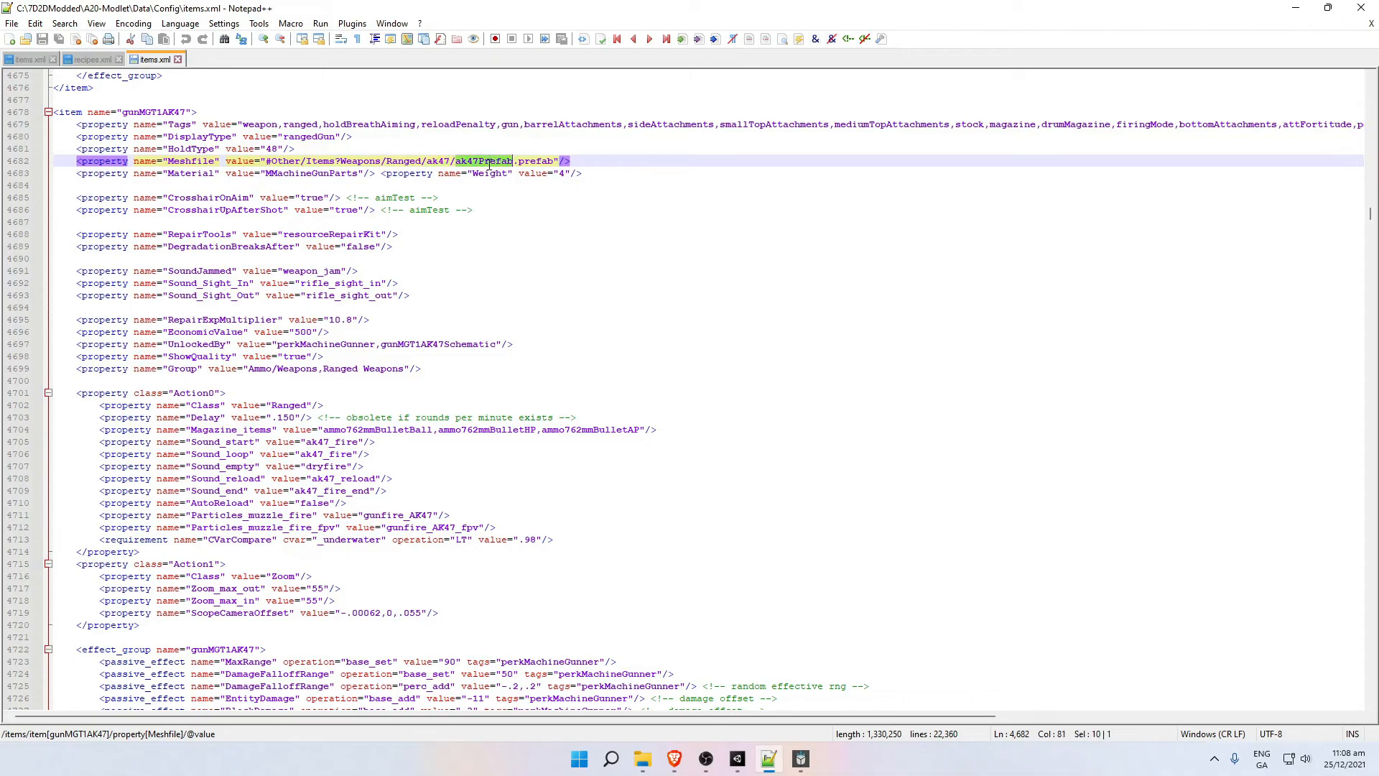
key(End)
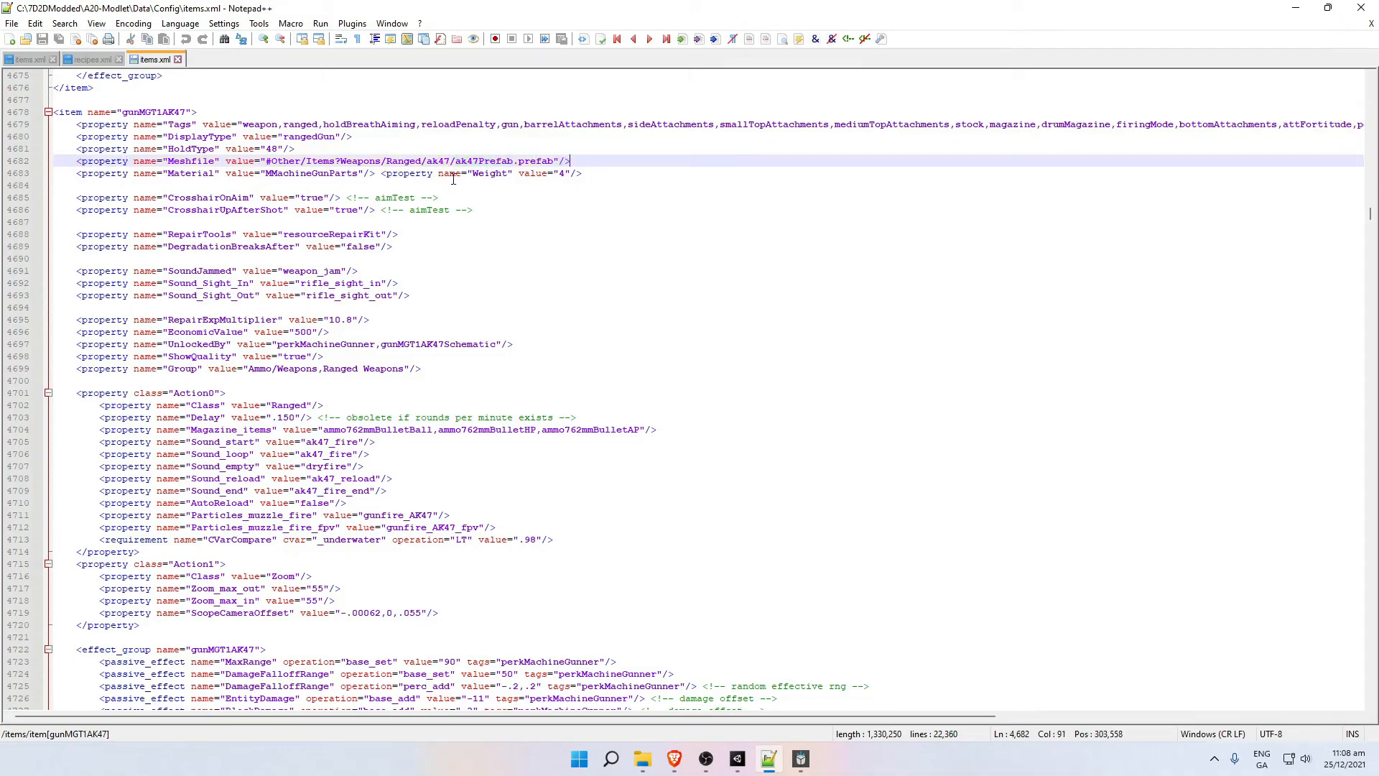
double_click(323, 162)
click(1295, 8)
Open the A20 game shortcut's file location in File Explorer and browse to Data\Bundles\Other.
right_click(30, 112)
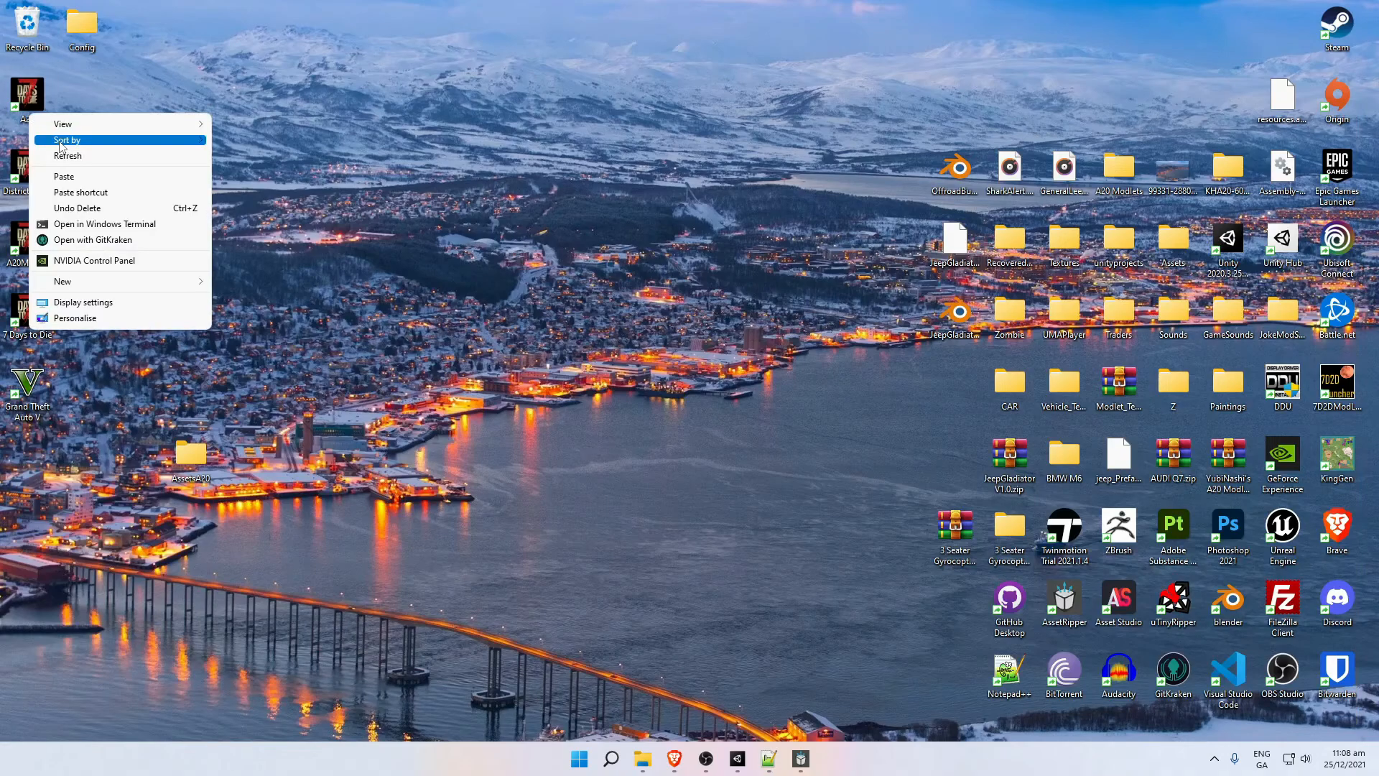
right_click(36, 103)
click(63, 131)
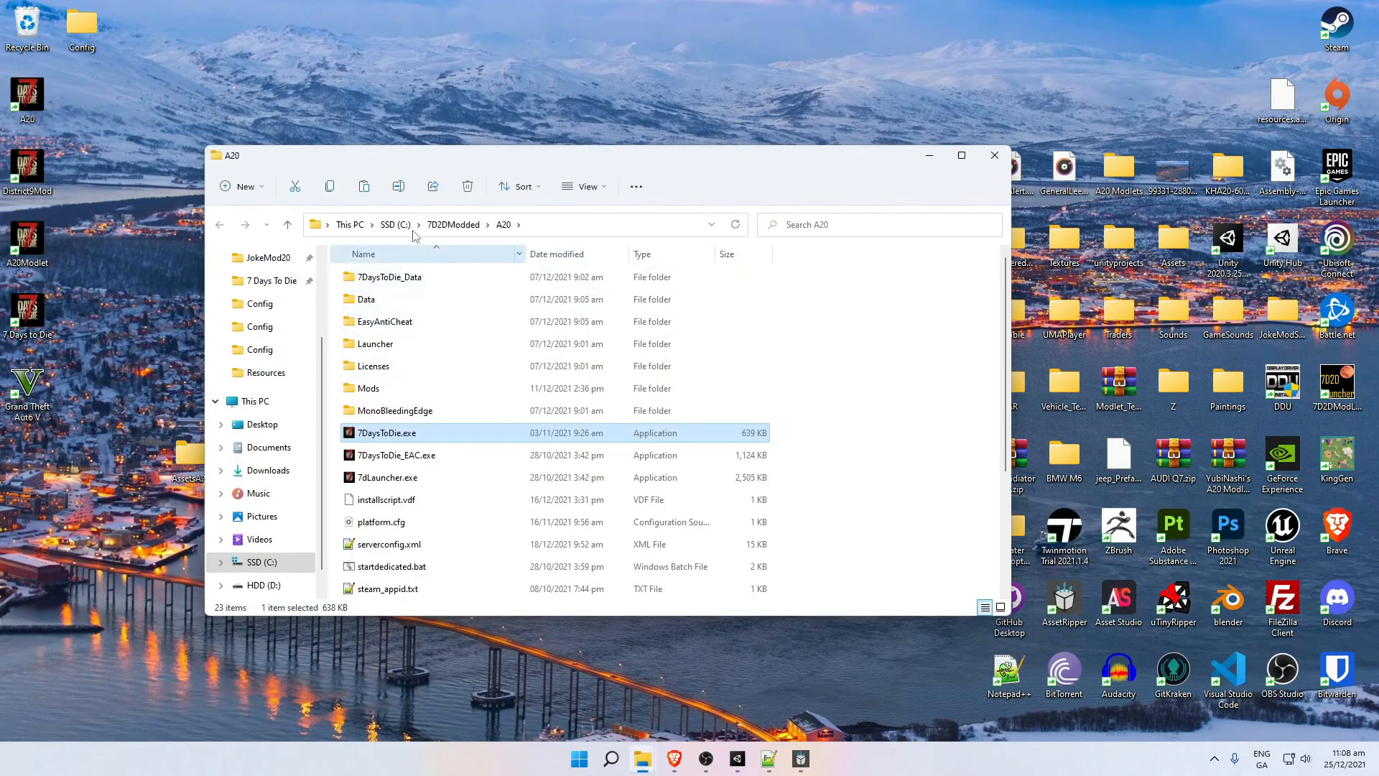
double_click(397, 302)
double_click(422, 310)
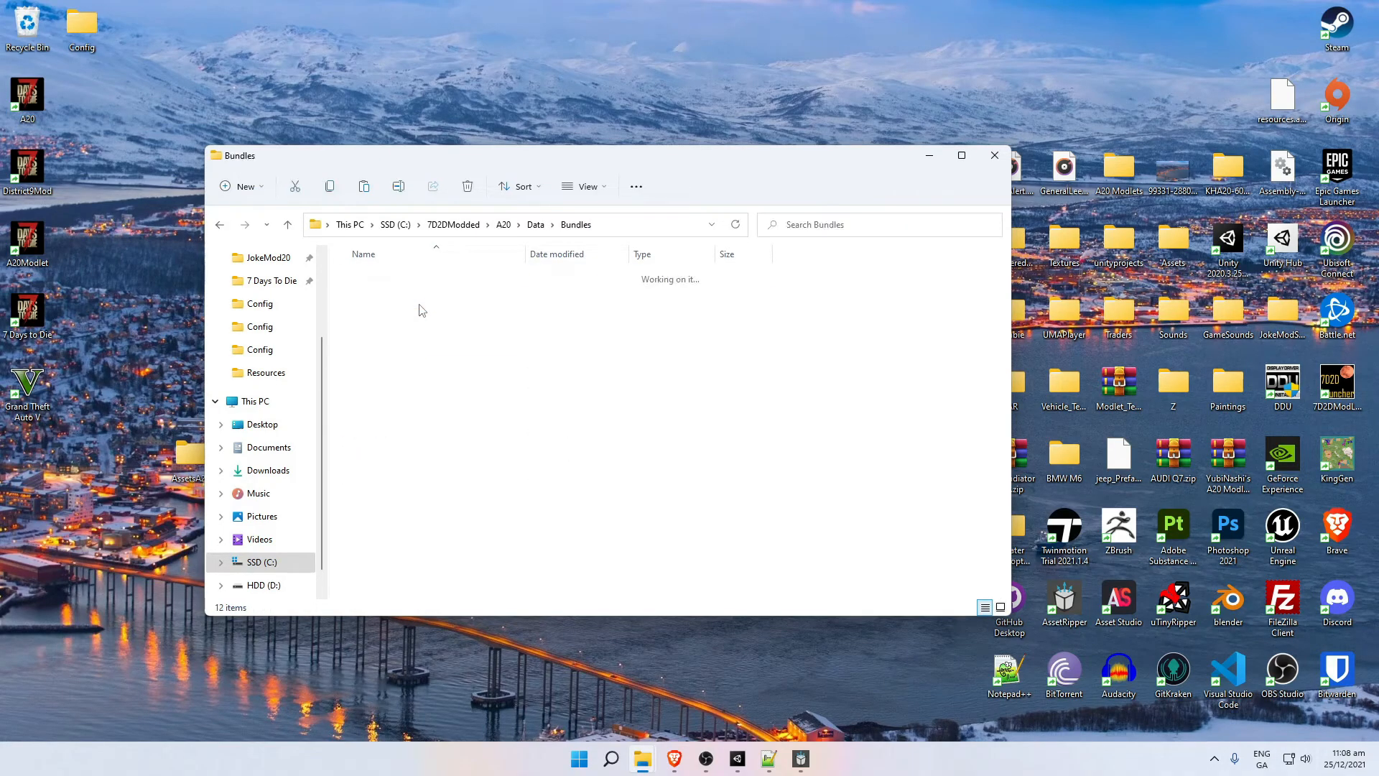
click(377, 324)
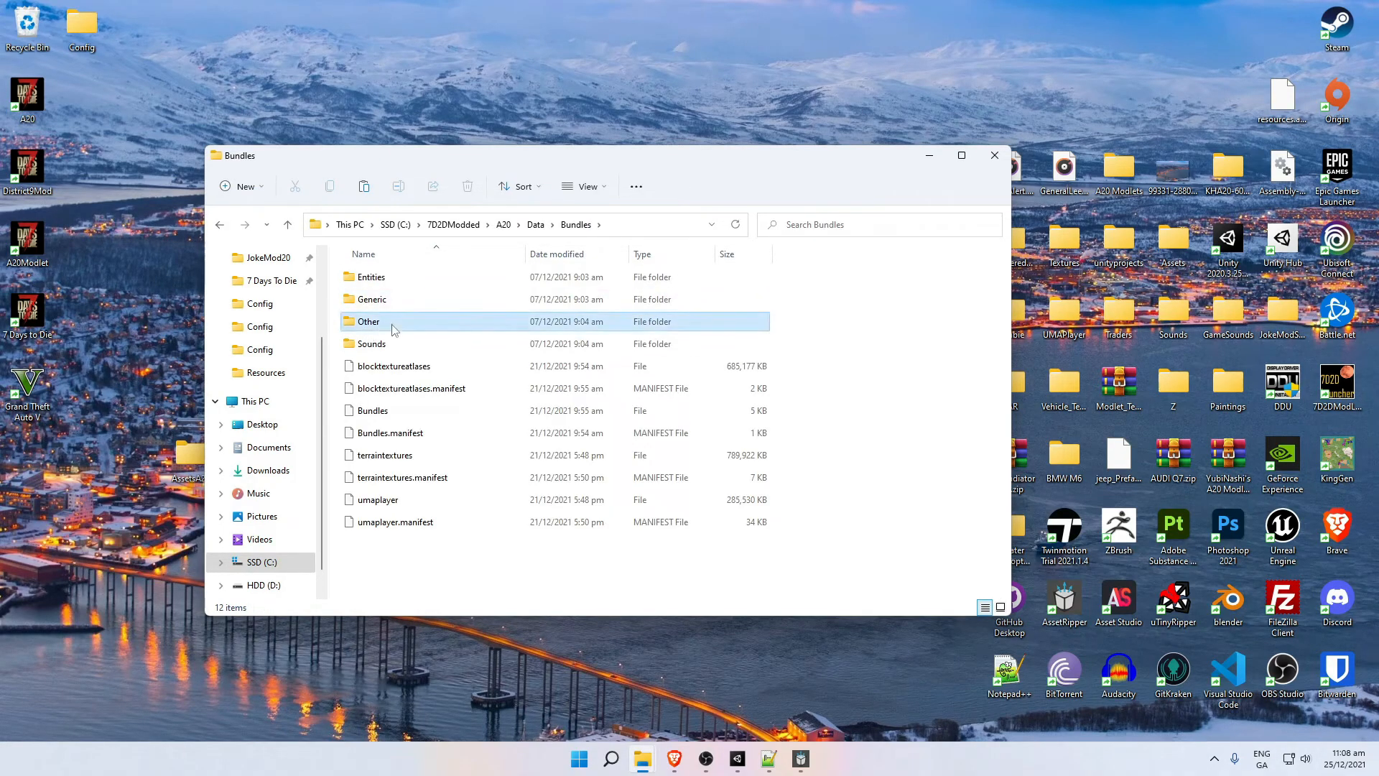
double_click(369, 324)
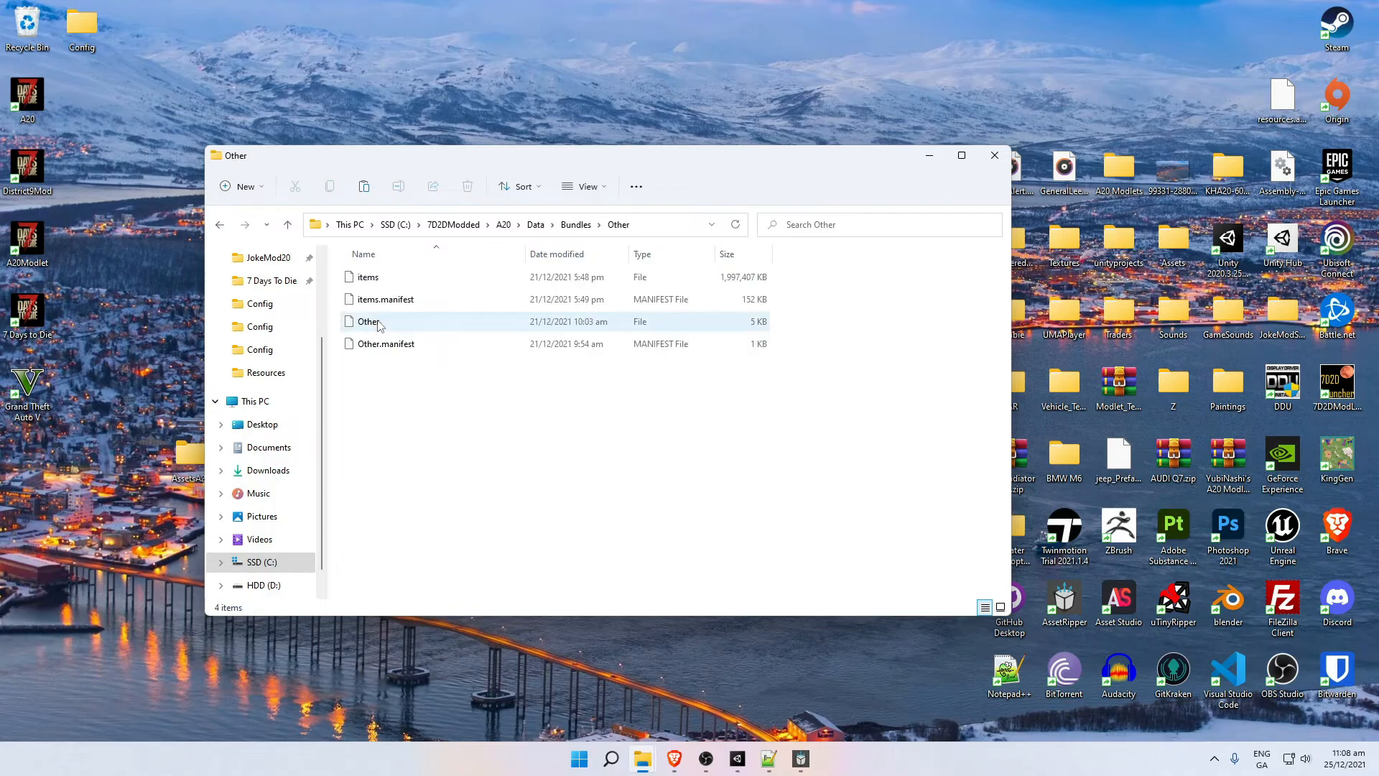
Copy the items bundle file to the desktop and place it just above the Assets folder there.
click(406, 284)
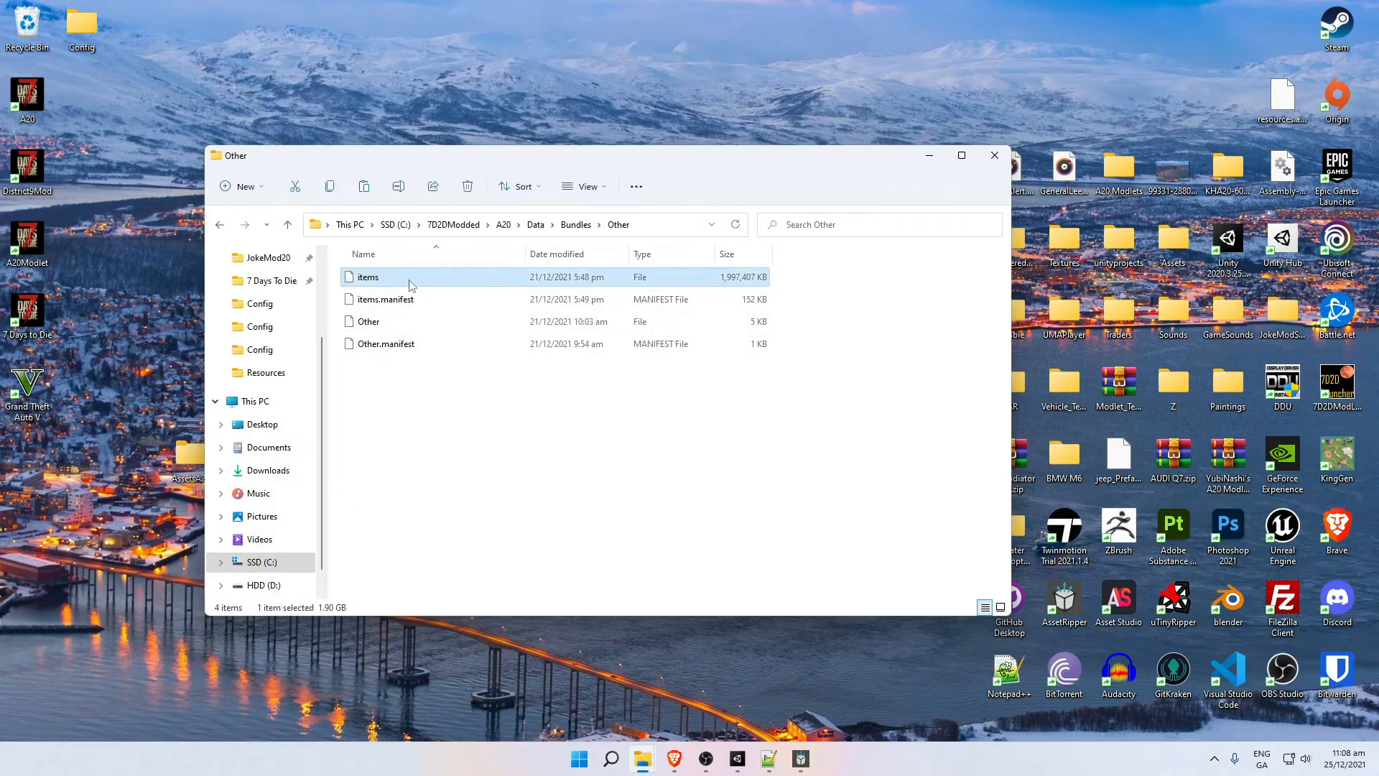
right_click(409, 284)
click(448, 508)
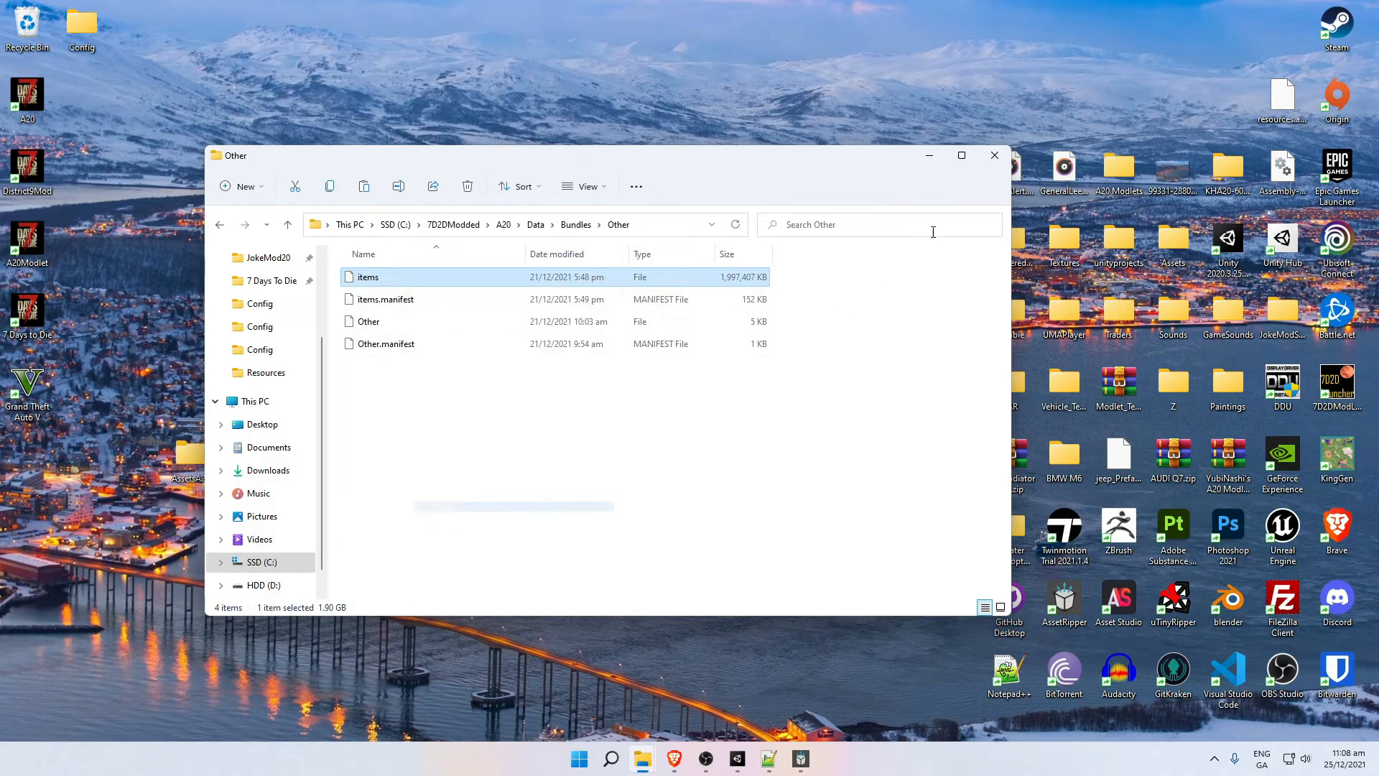
click(928, 157)
right_click(215, 392)
click(253, 455)
drag(246, 315, 188, 400)
Switch to AssetRipper and load the copied items file from the desktop.
right_click(506, 592)
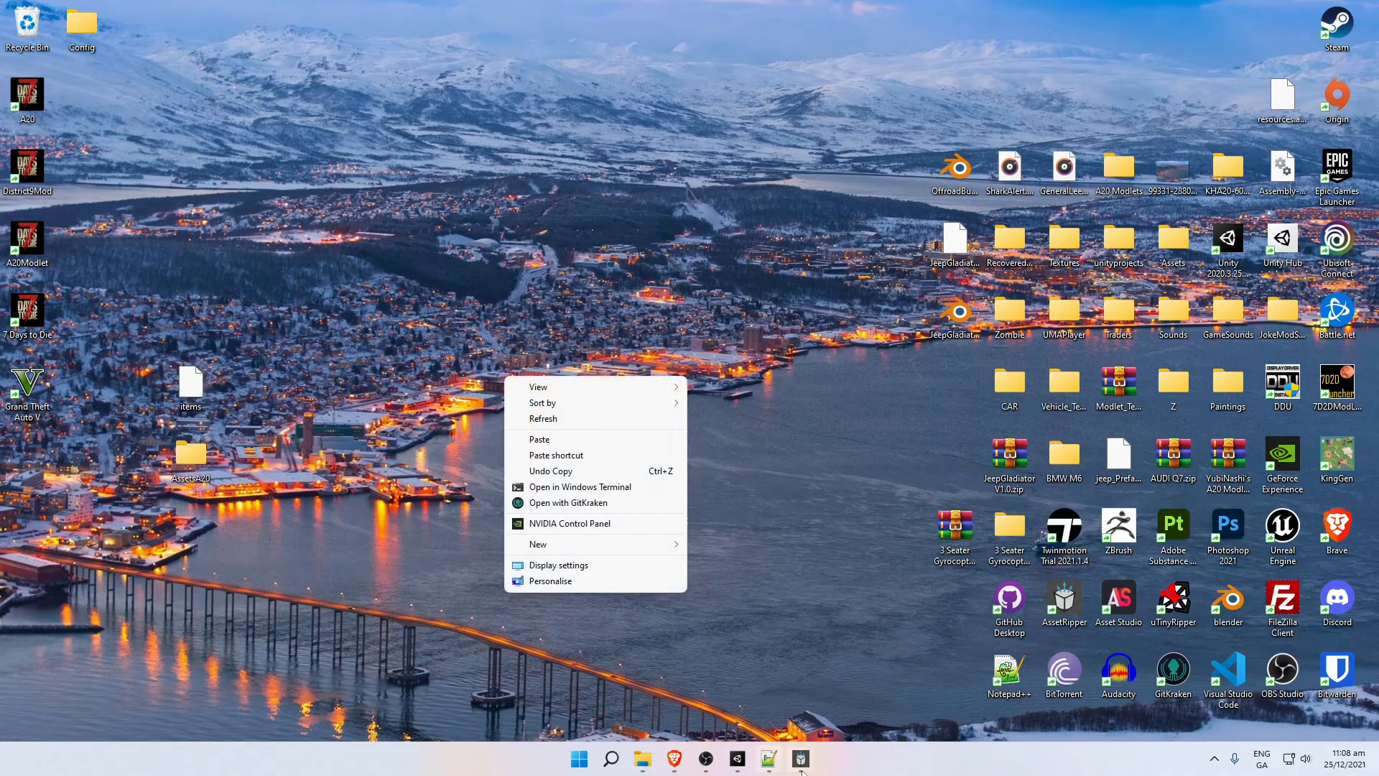
click(801, 769)
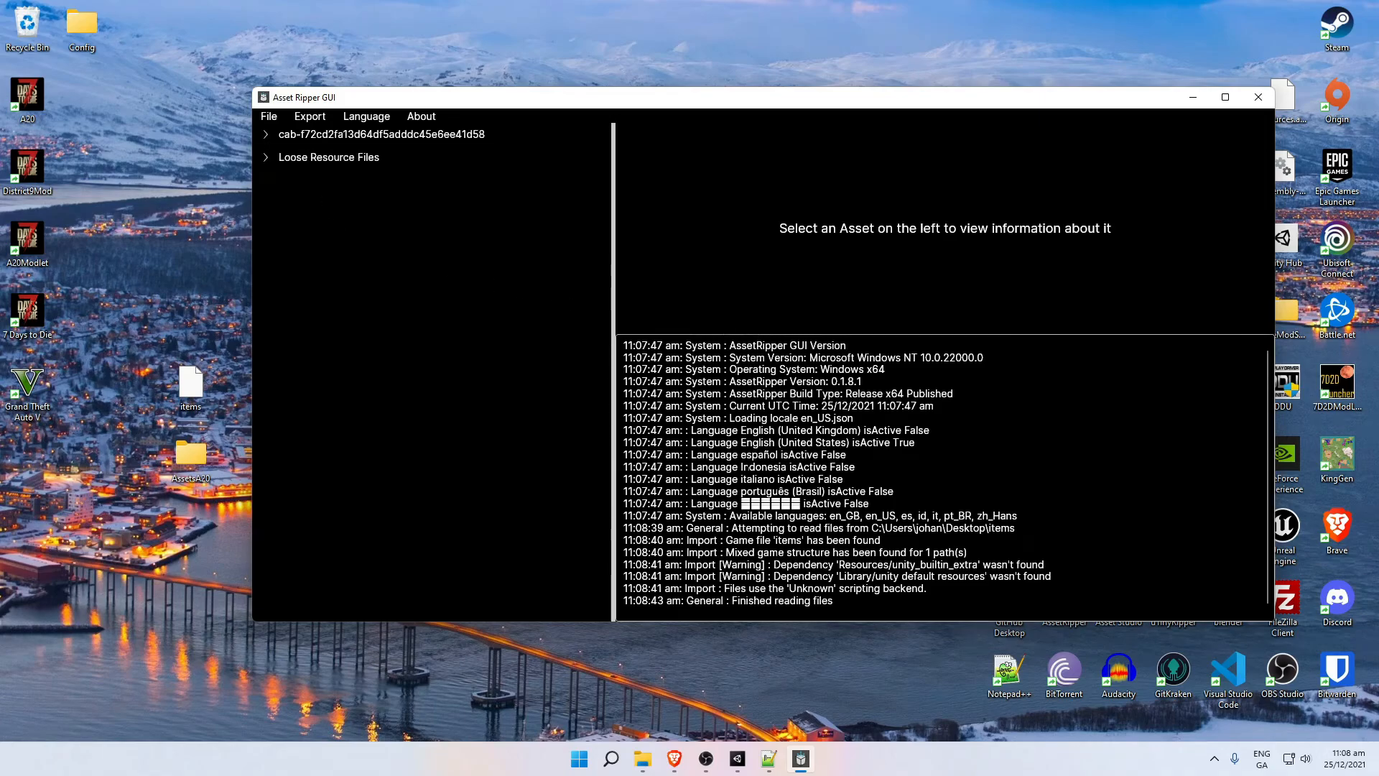
Export all files of the loaded items bundle into the AssetsA20 folder on the desktop.
click(305, 118)
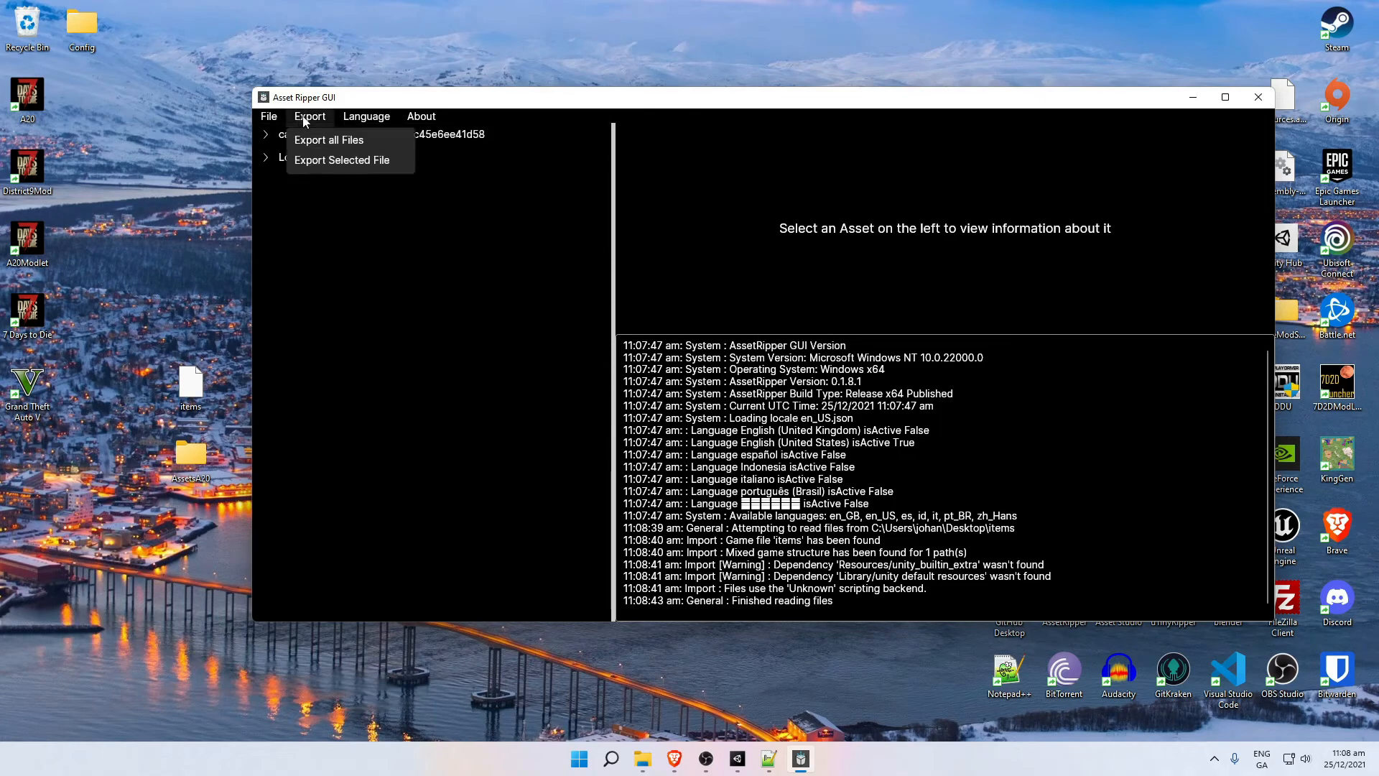
click(320, 140)
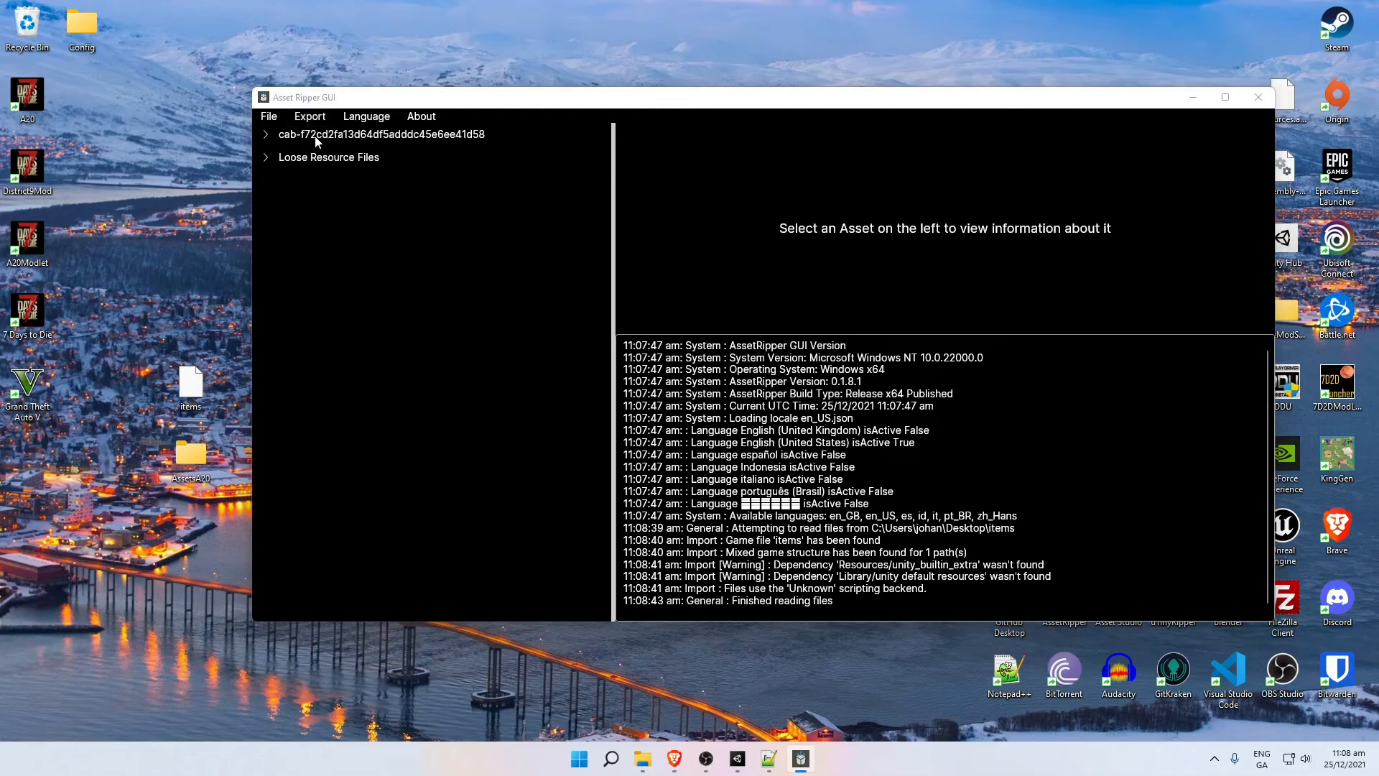
scroll(347, 289, up, 2)
click(316, 234)
scroll(480, 287, down, 6)
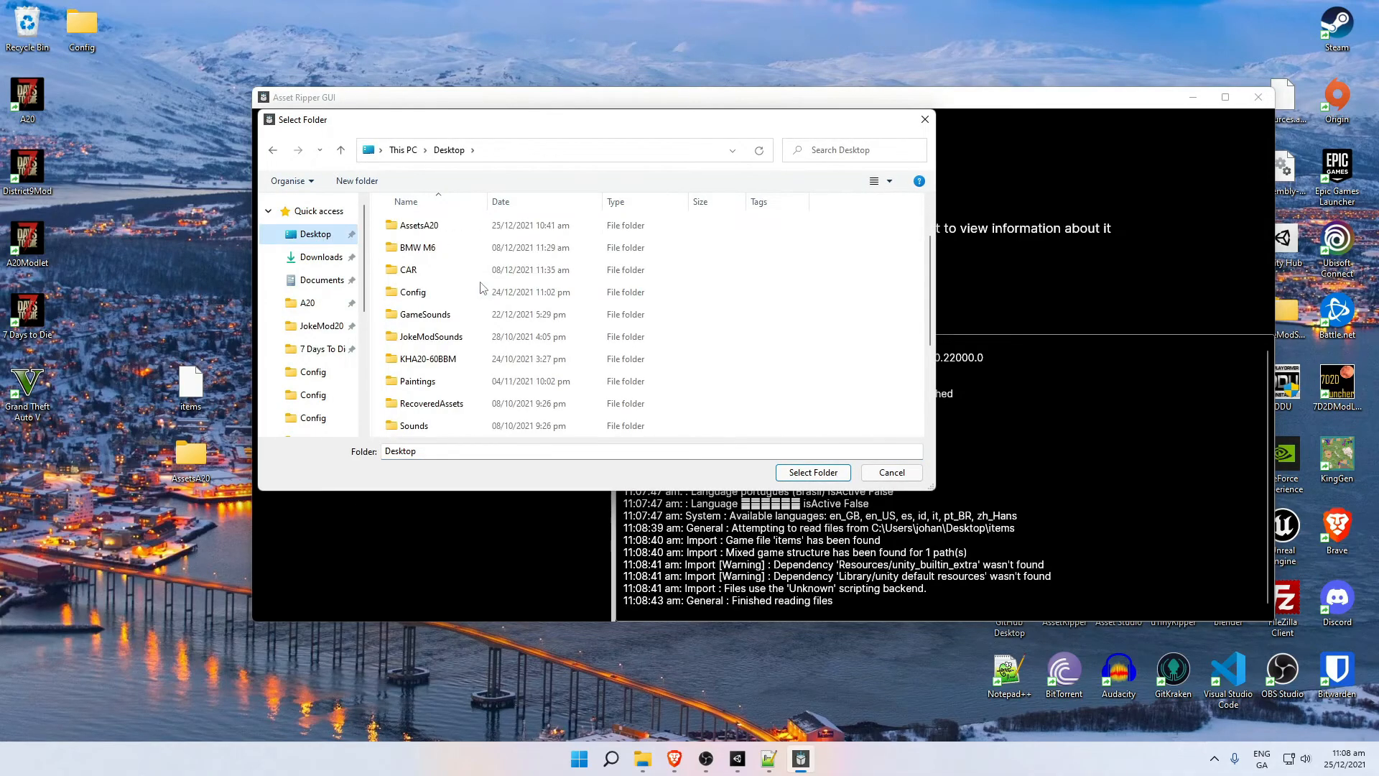
scroll(466, 291, up, 6)
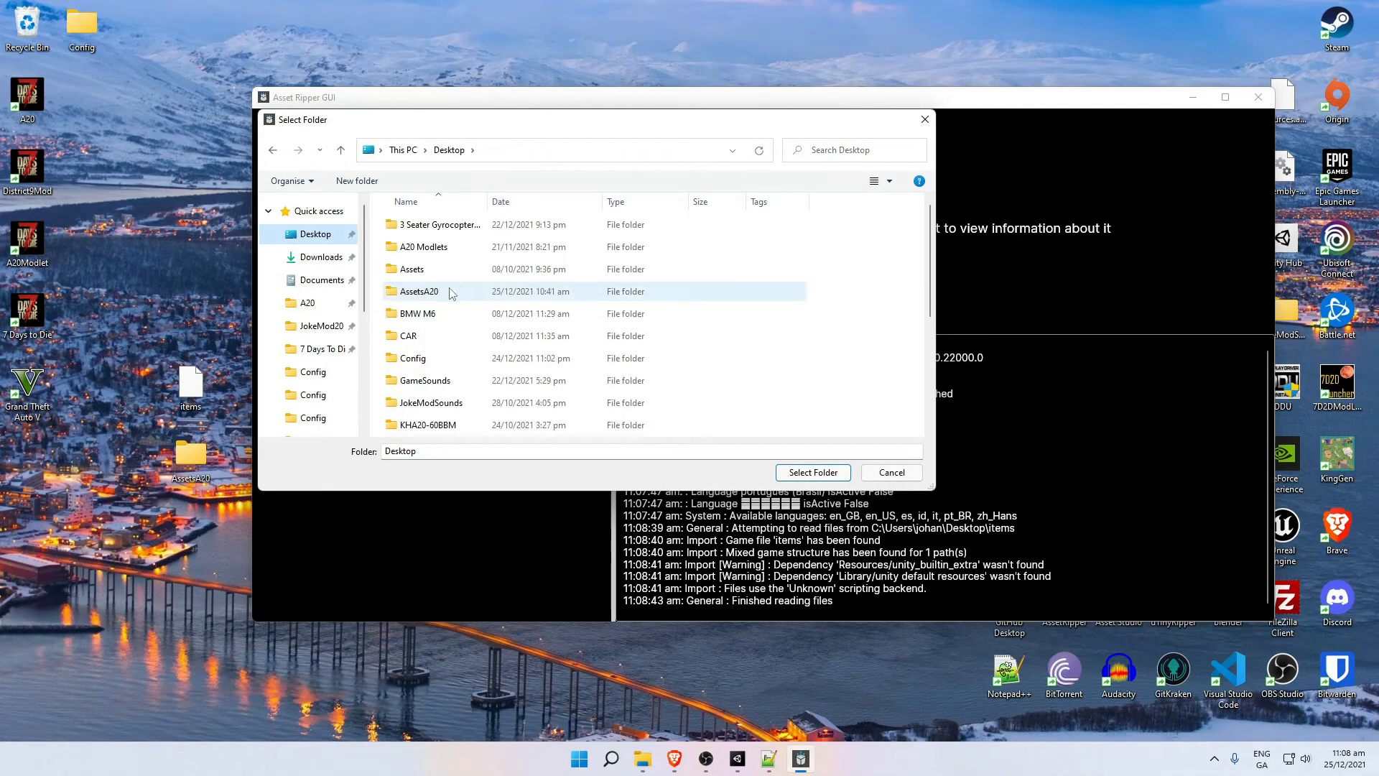
double_click(408, 293)
click(790, 469)
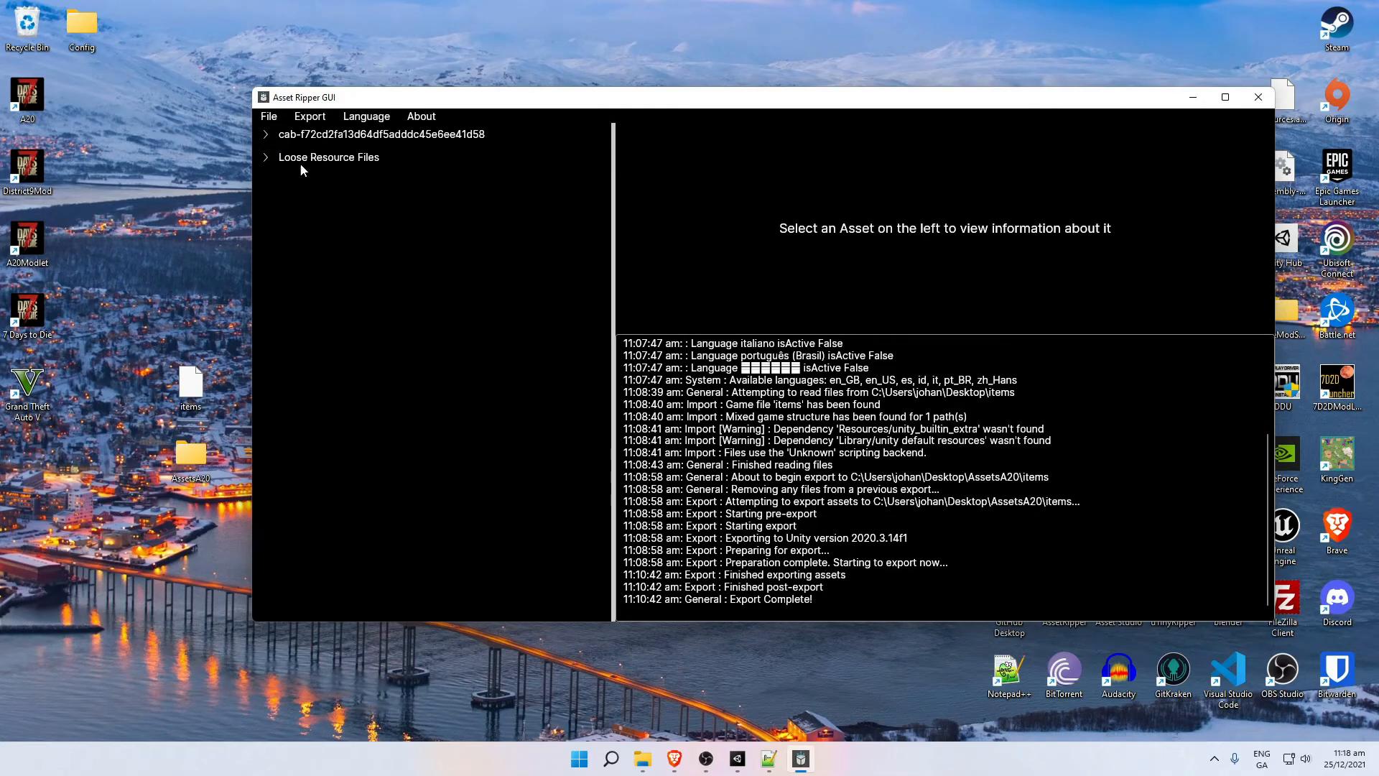
drag(812, 599, 736, 599)
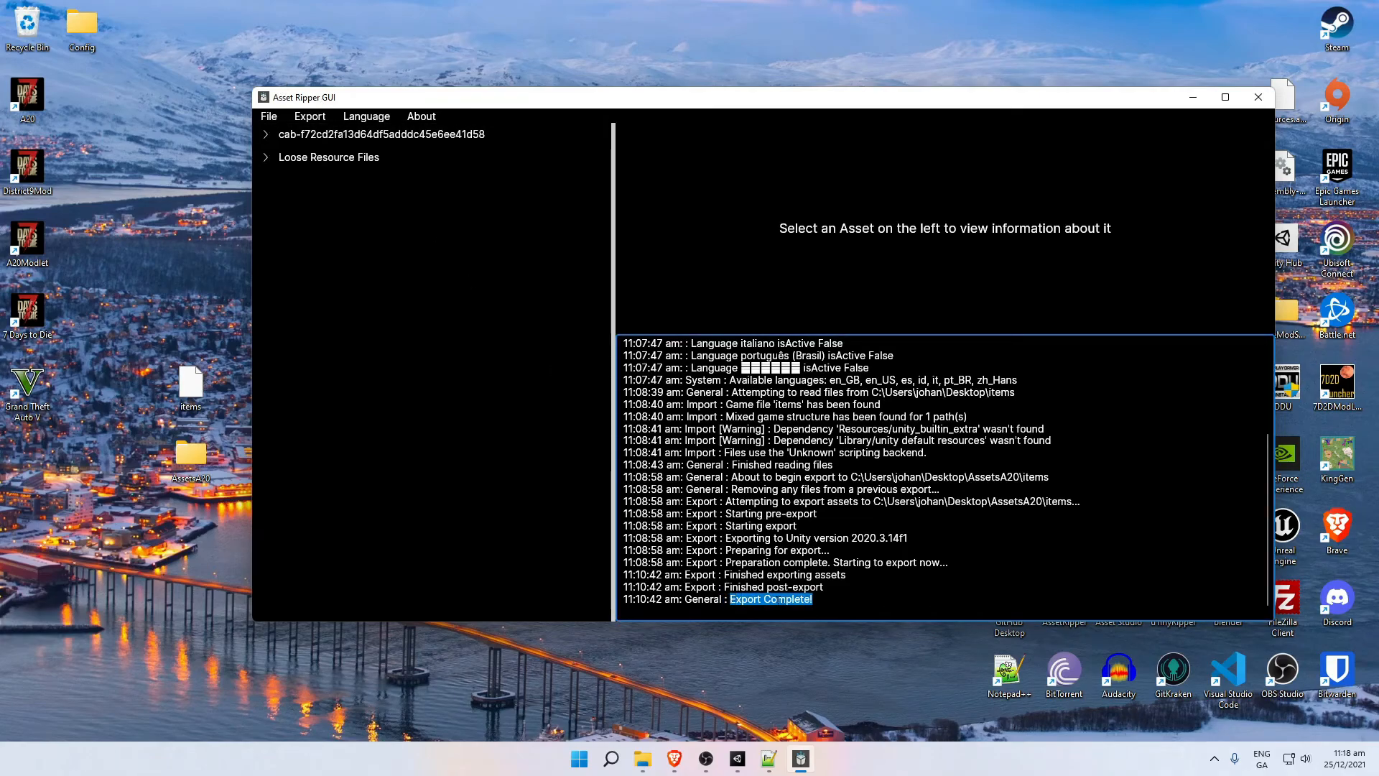
click(767, 599)
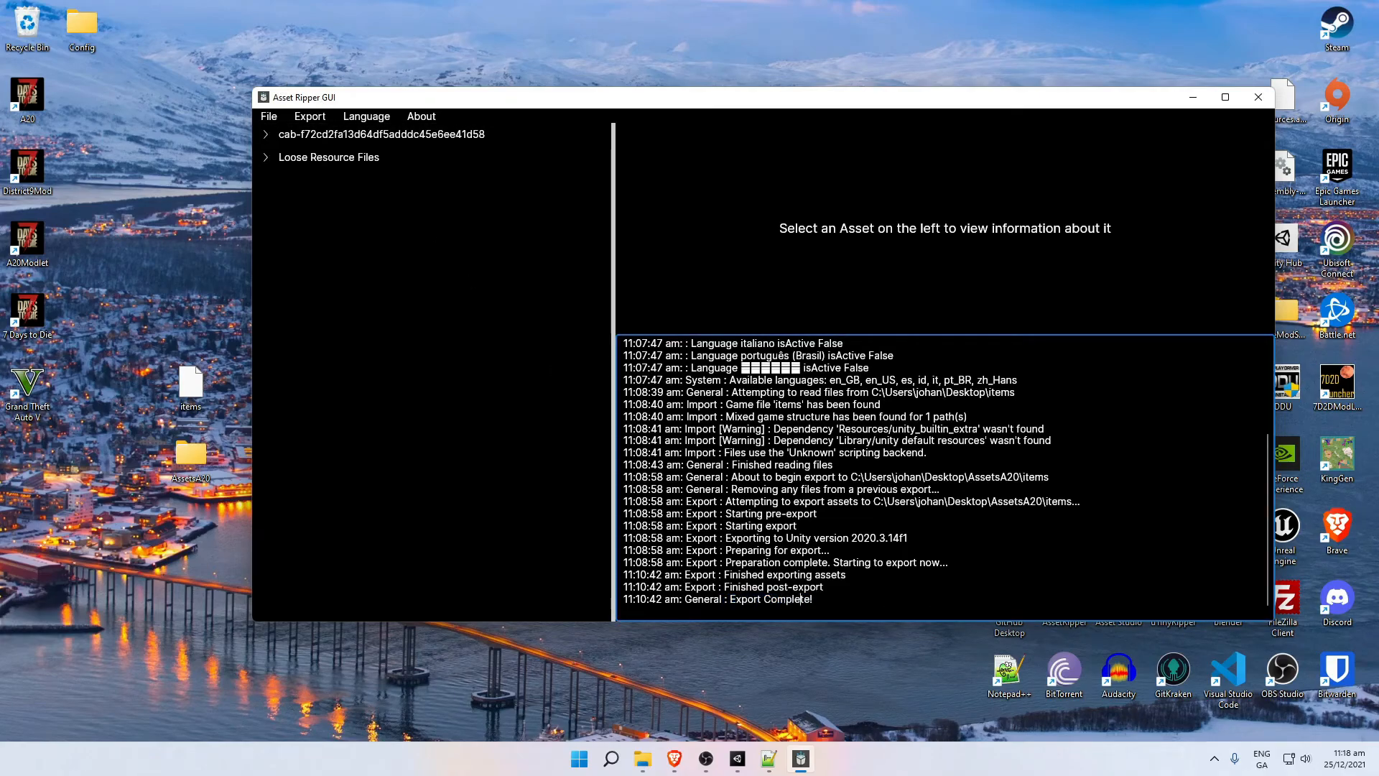
Switch to Unity and import the desktop's AssetsA20 folder into the empty VanillaItems folder of the project.
click(191, 471)
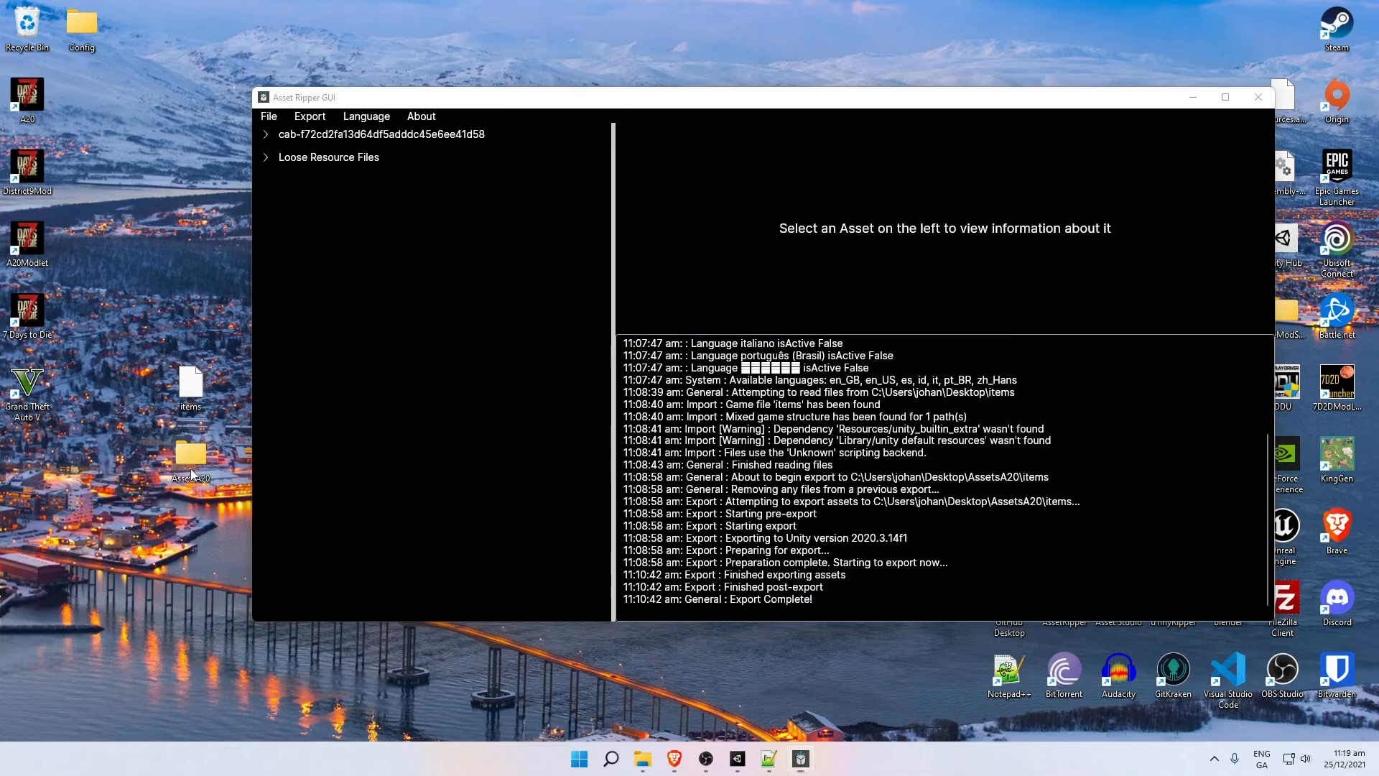
click(737, 757)
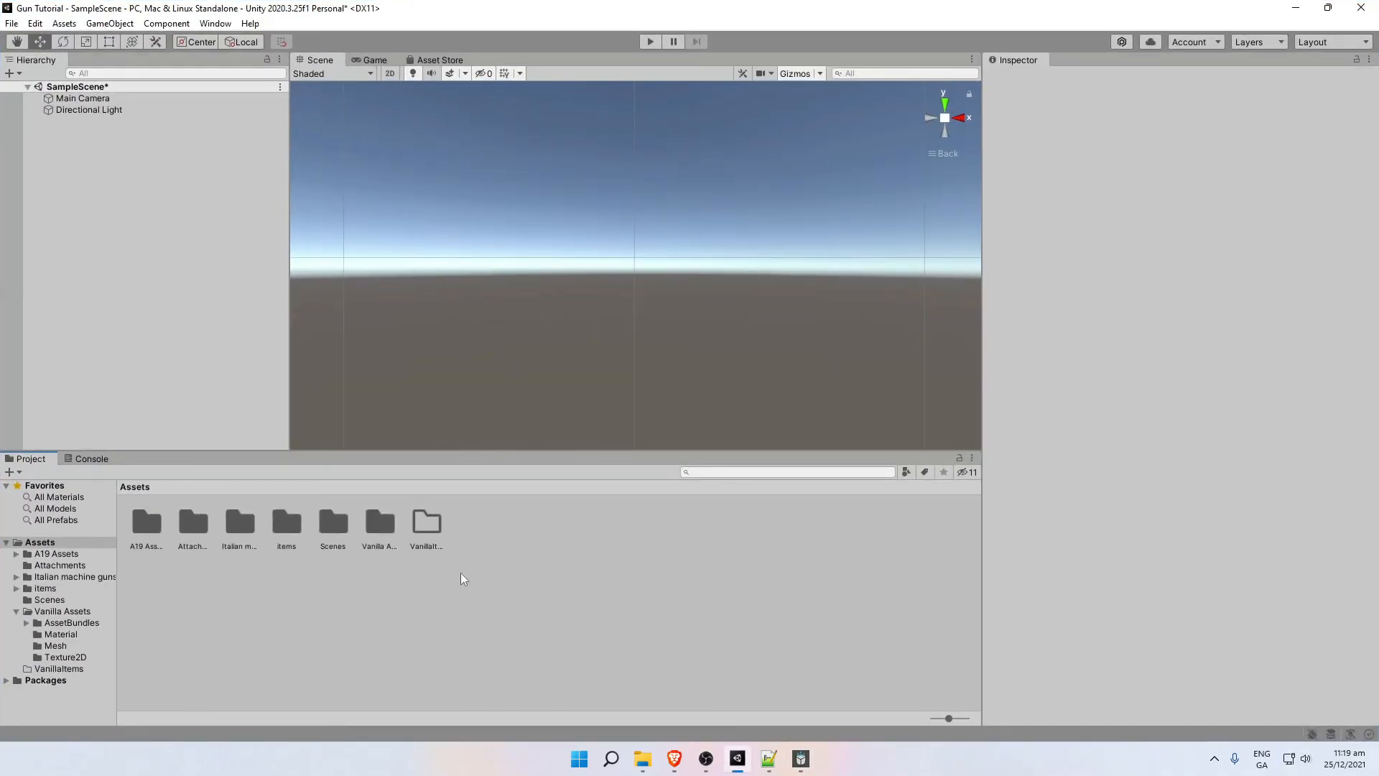
click(429, 515)
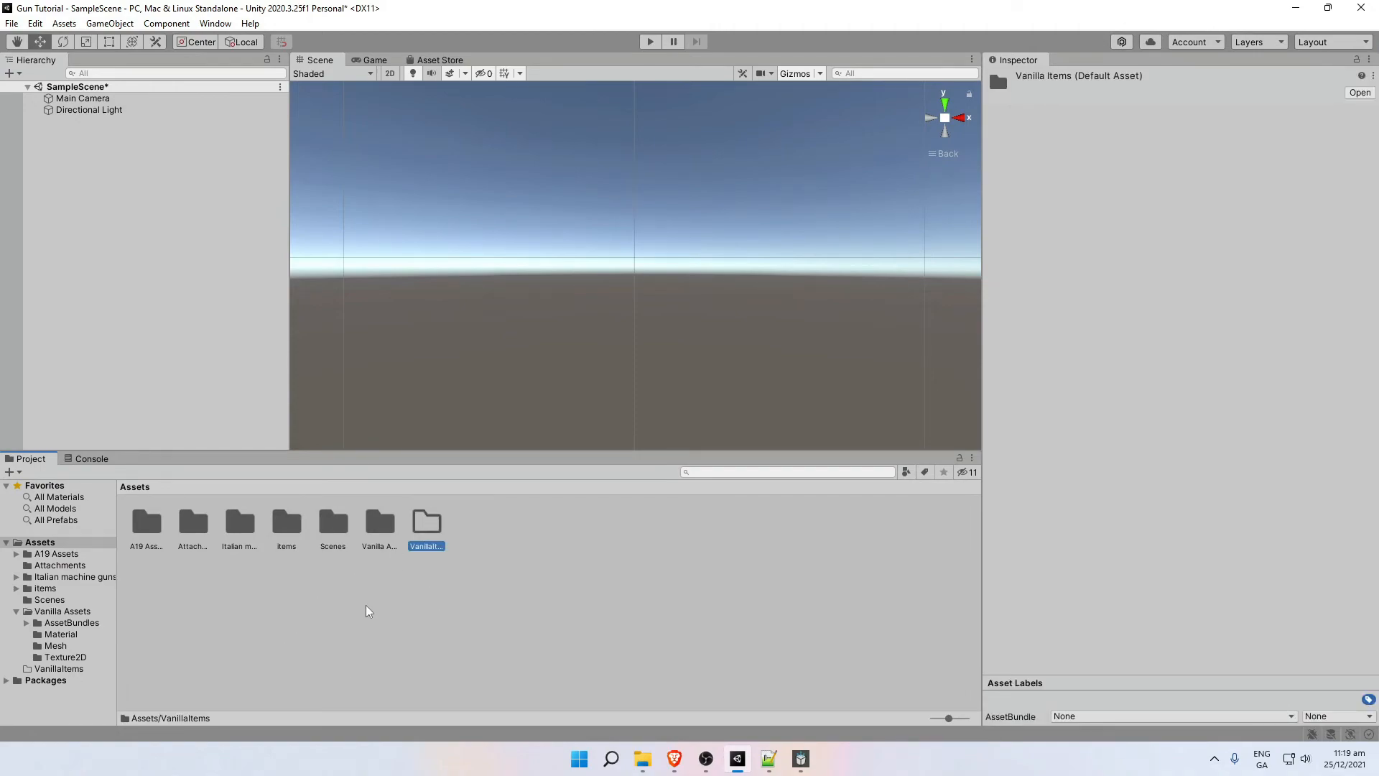
double_click(430, 528)
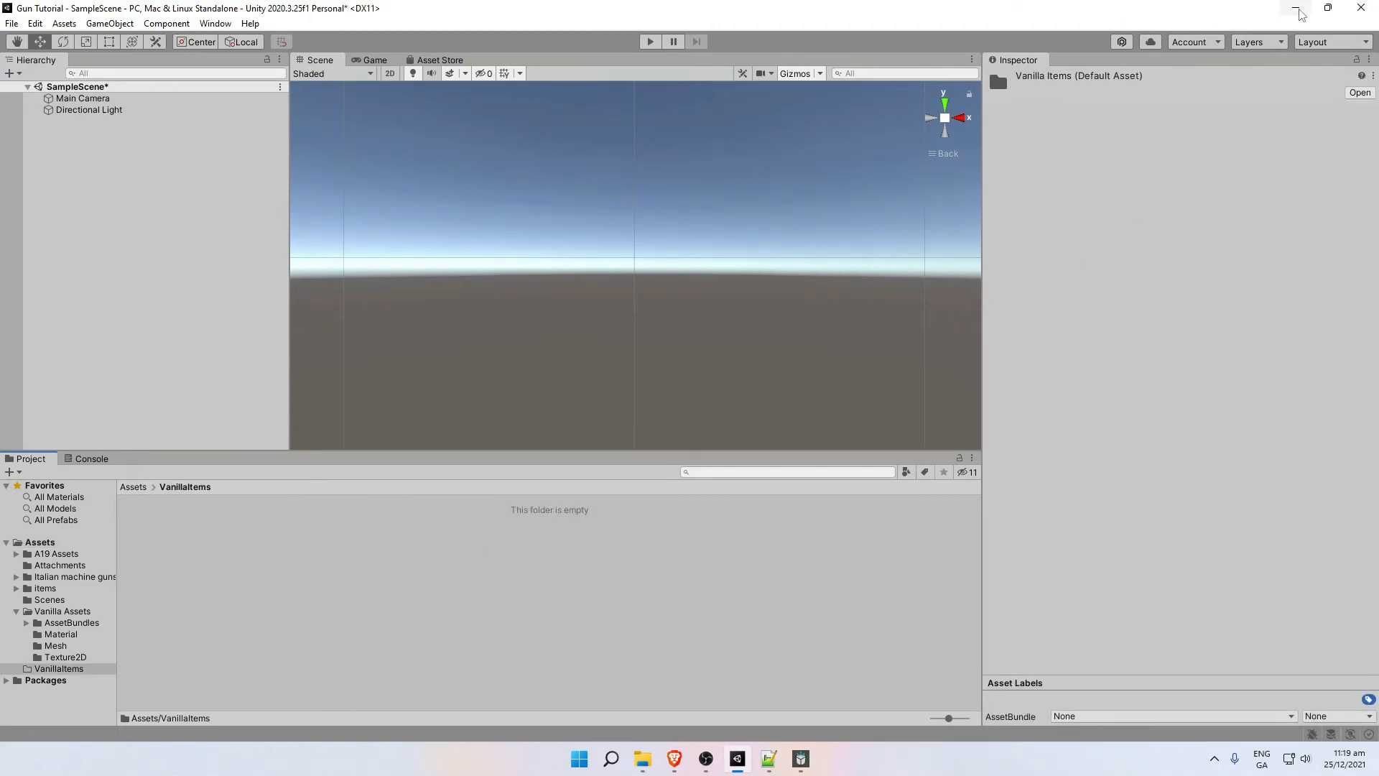
click(1327, 8)
drag(528, 27, 780, 49)
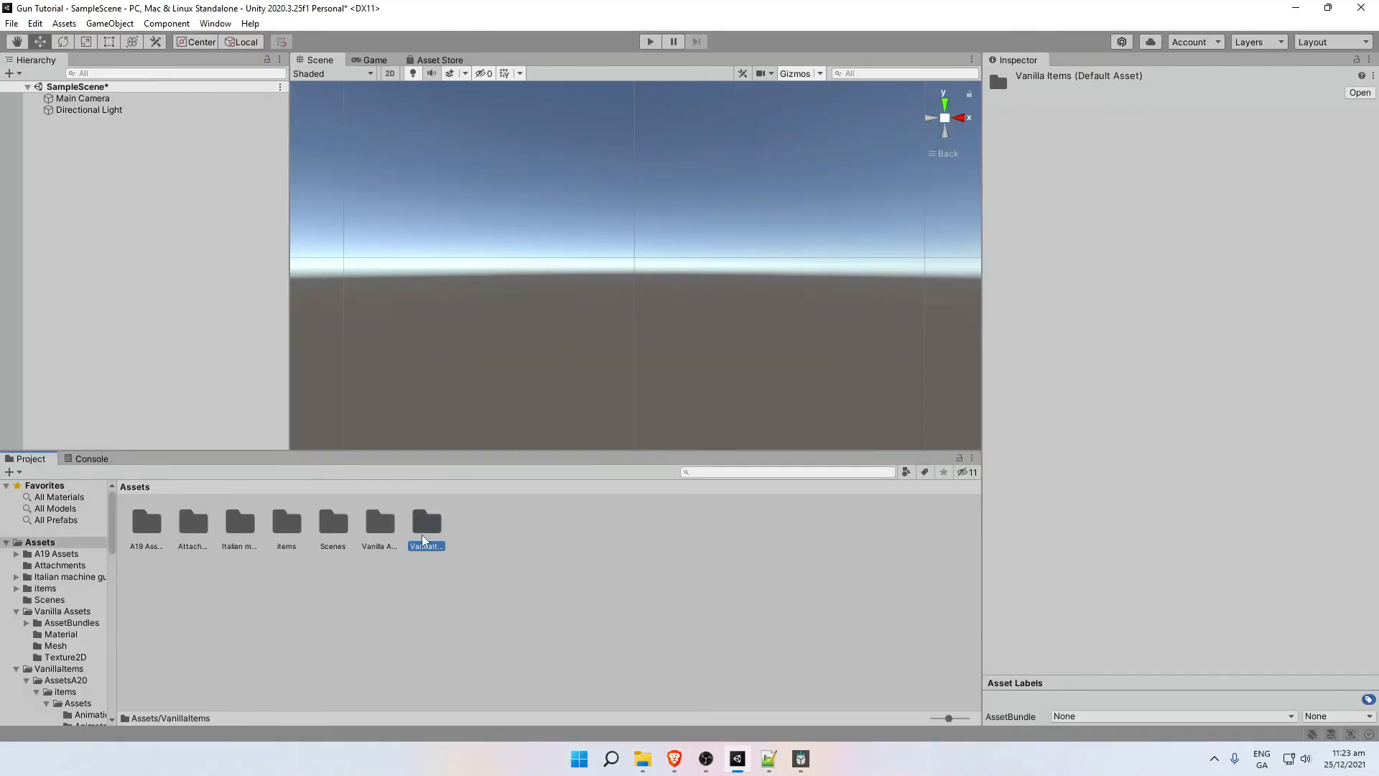
Search the VanillaItems folder for ak47 and add the ak47 prefab to the scene, viewed from the side.
double_click(420, 550)
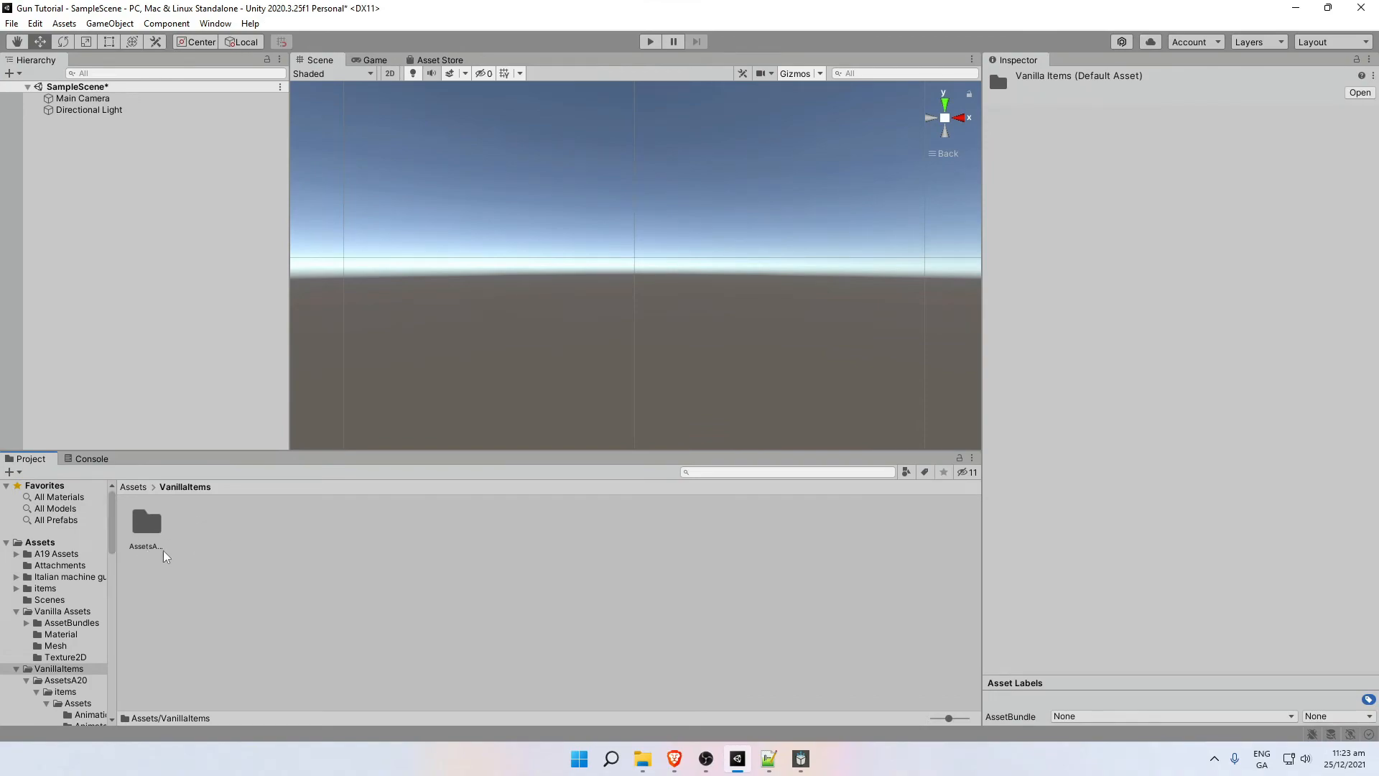
click(754, 474)
text(ak47)
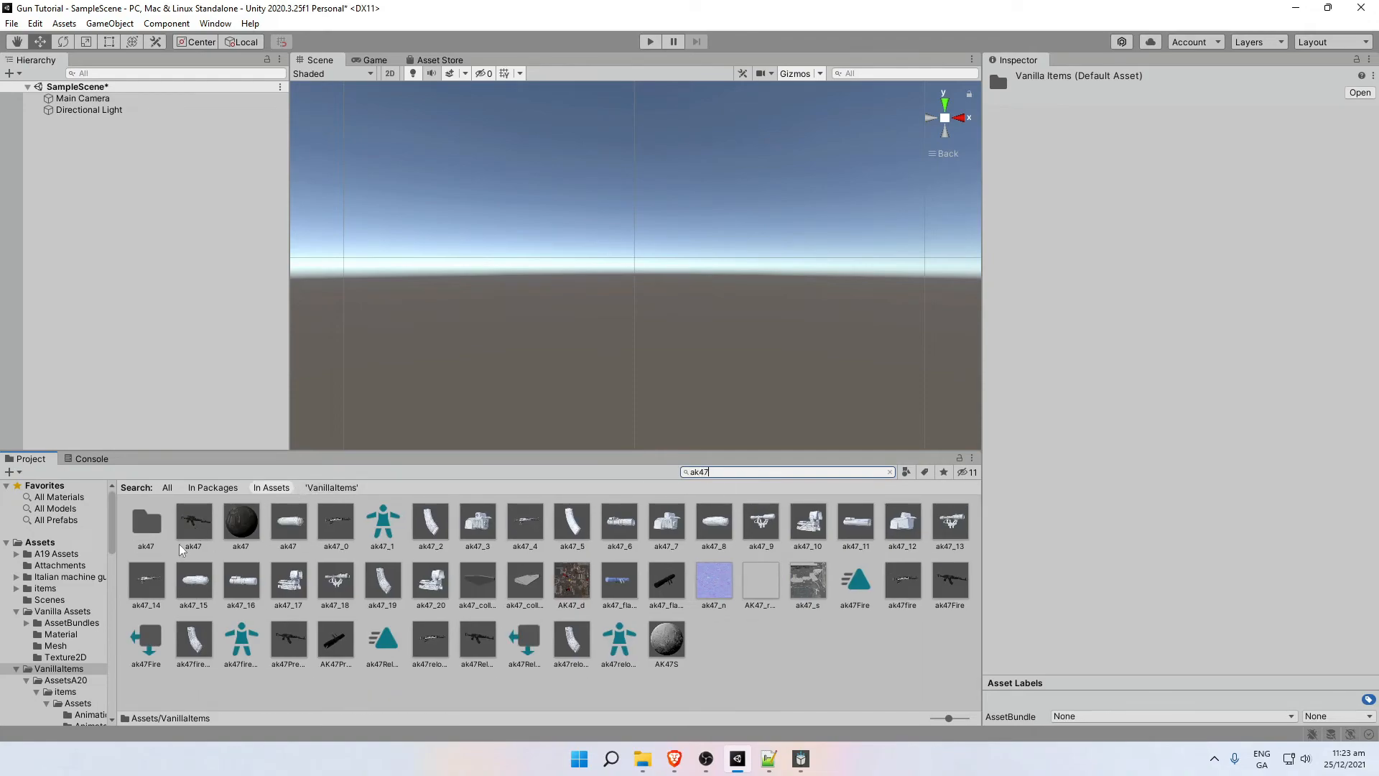
click(194, 525)
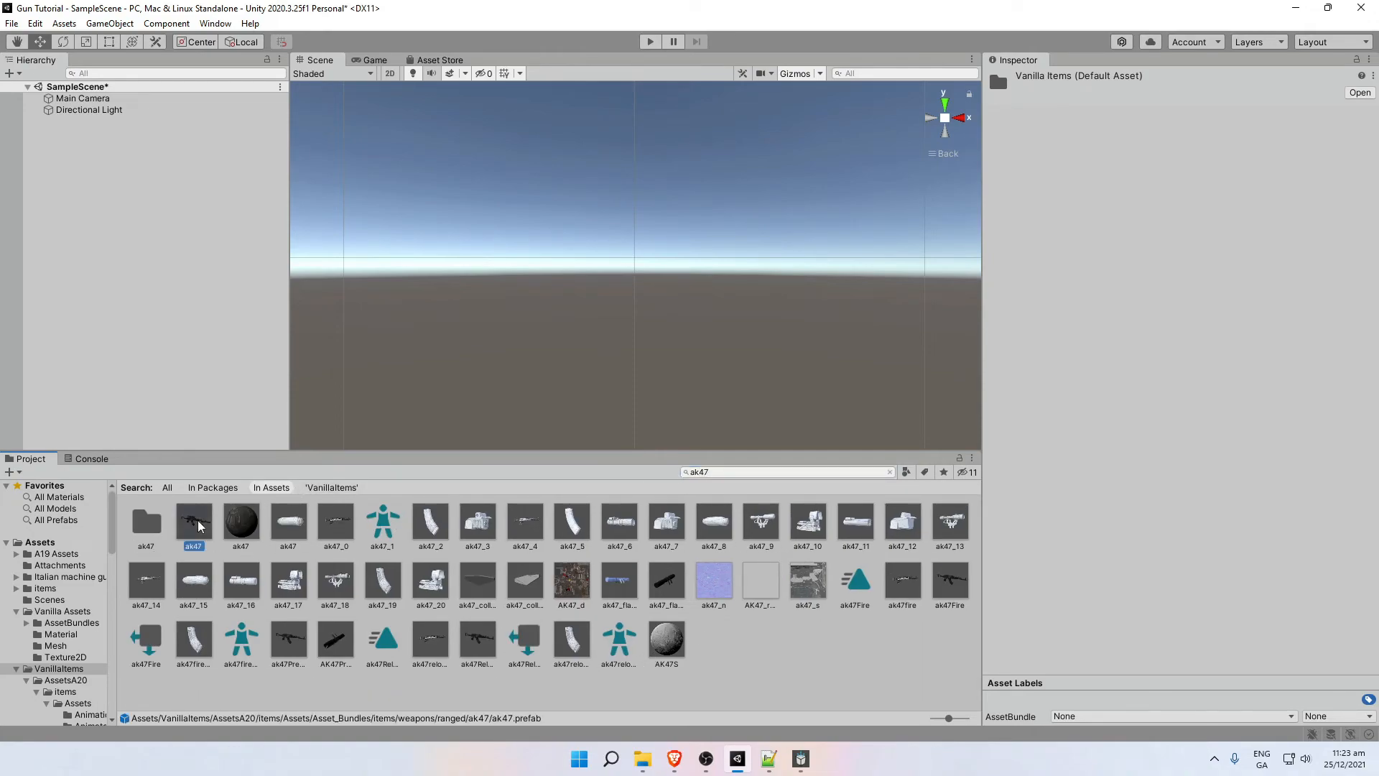
drag(1179, 654, 1250, 641)
drag(190, 519, 109, 243)
click(958, 117)
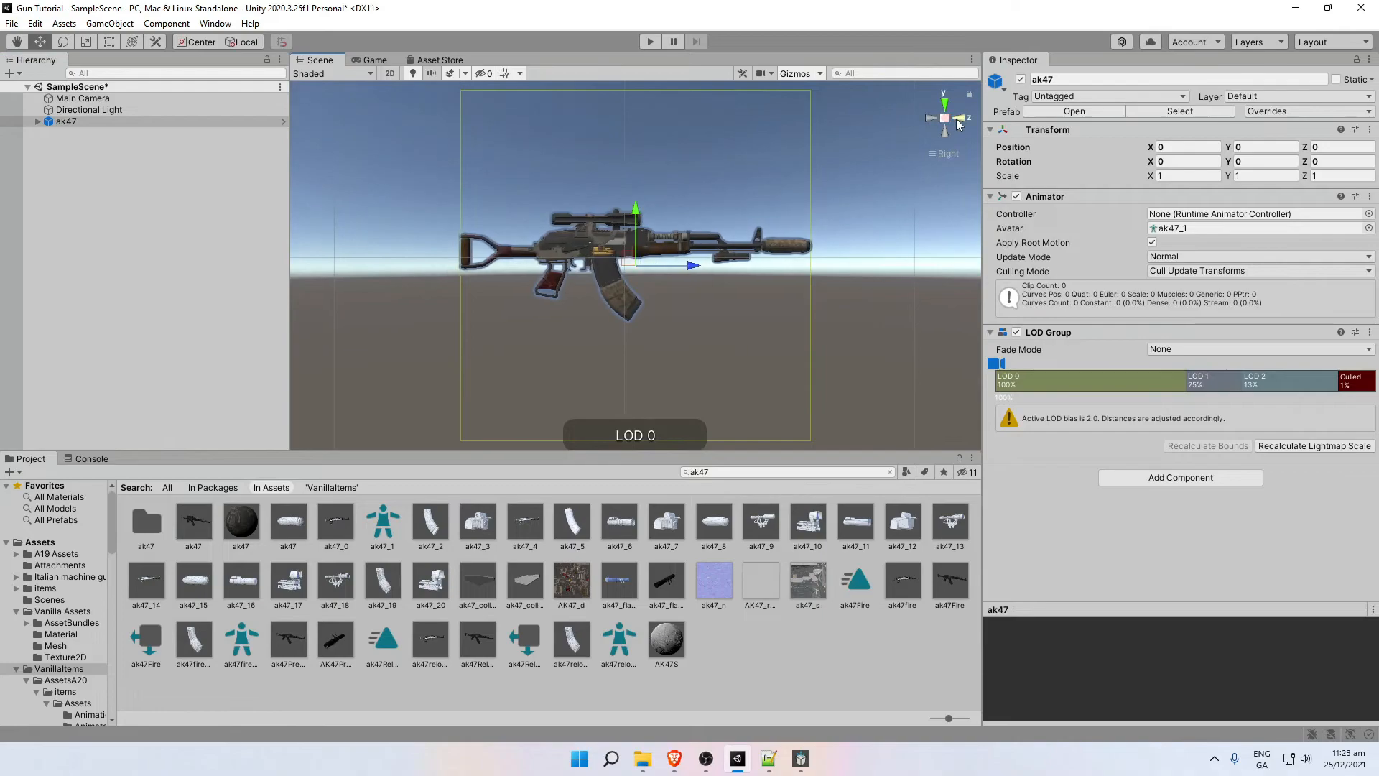
click(743, 321)
scroll(723, 315, up, 8)
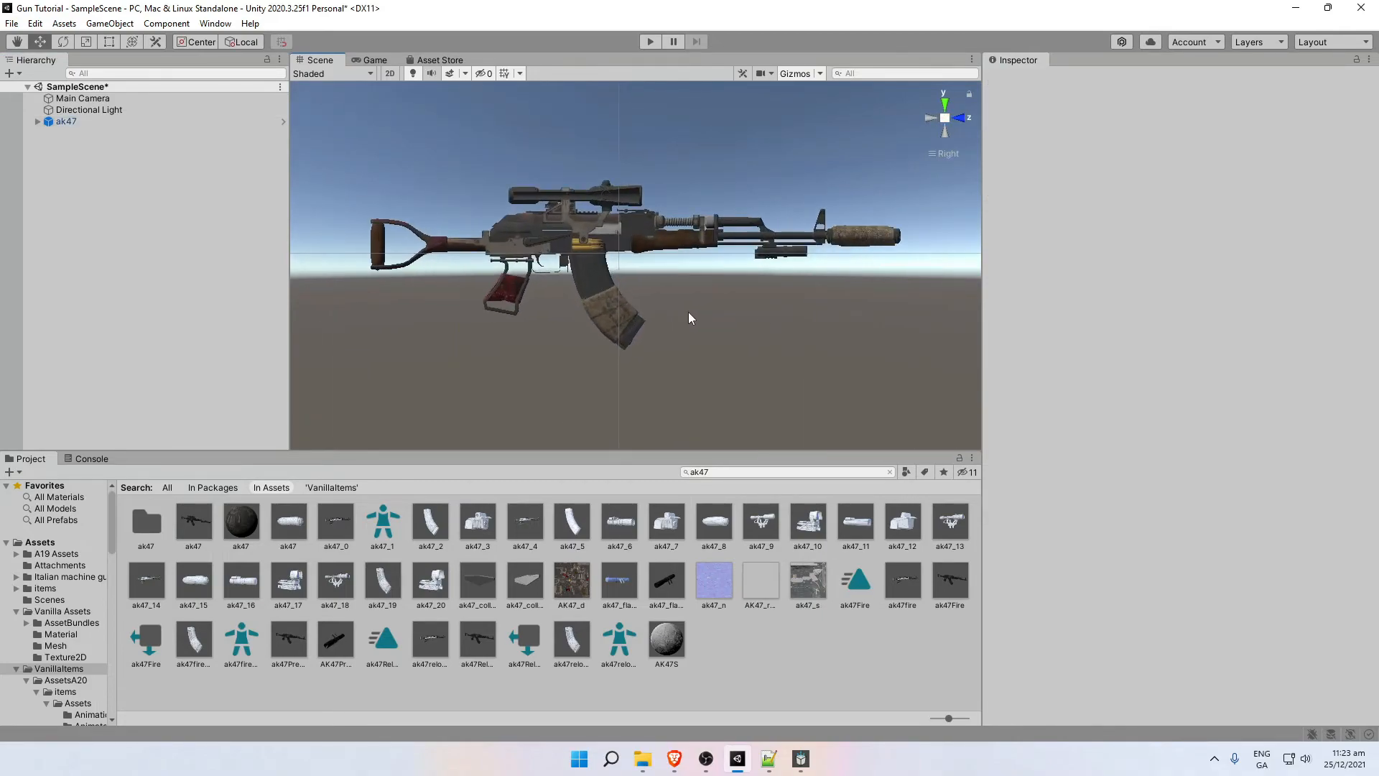
scroll(631, 232, down, 3)
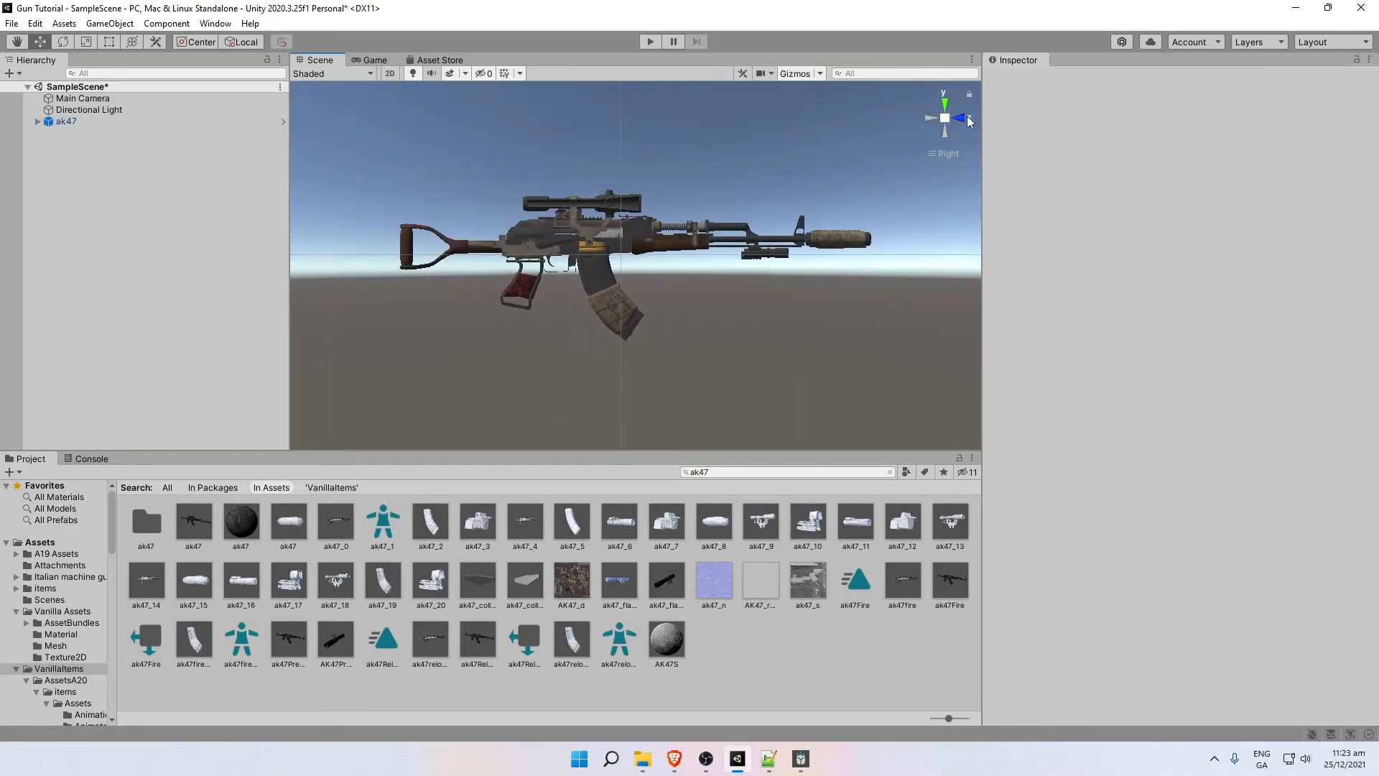
Unpack the ak47 prefab instance in the scene hierarchy.
click(961, 117)
click(960, 119)
click(81, 122)
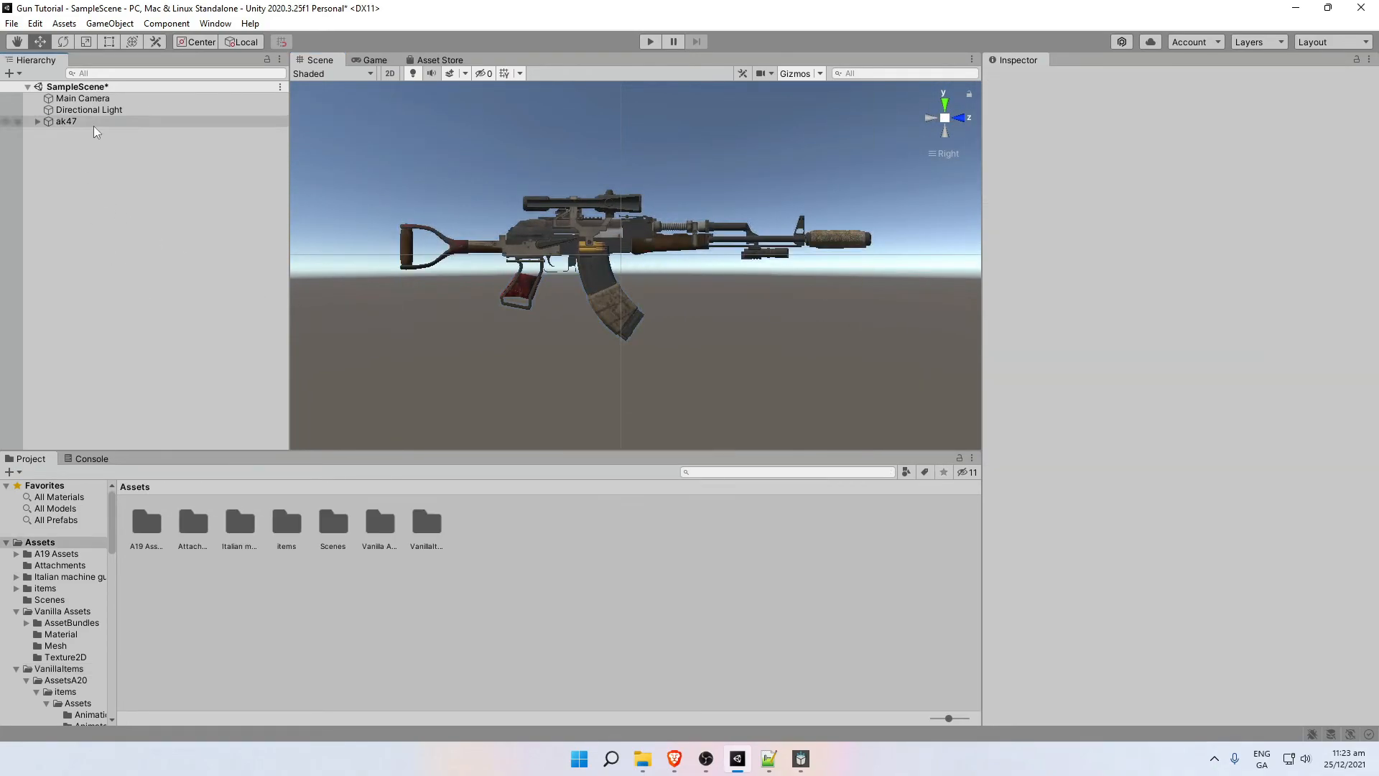
click(94, 125)
scroll(839, 332, down, 1)
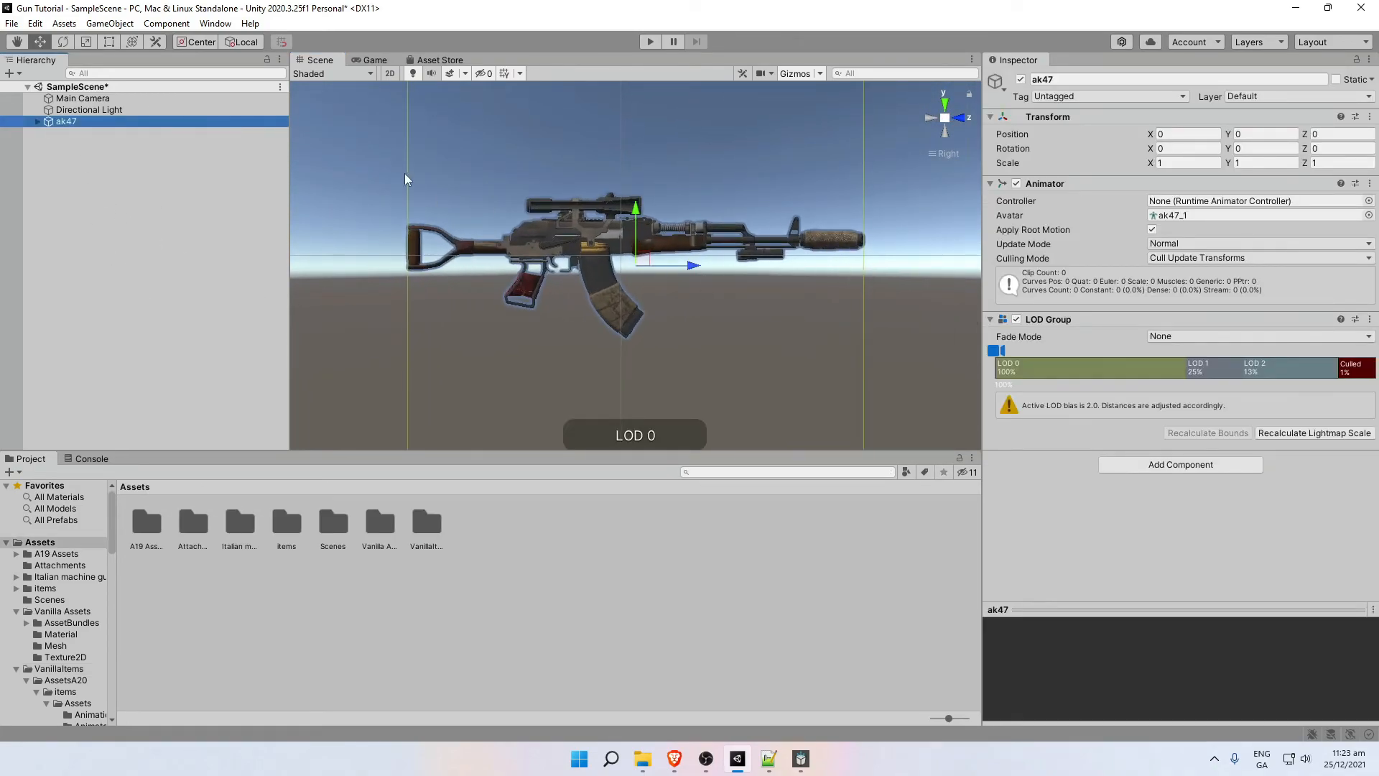
scroll(757, 275, down, 1)
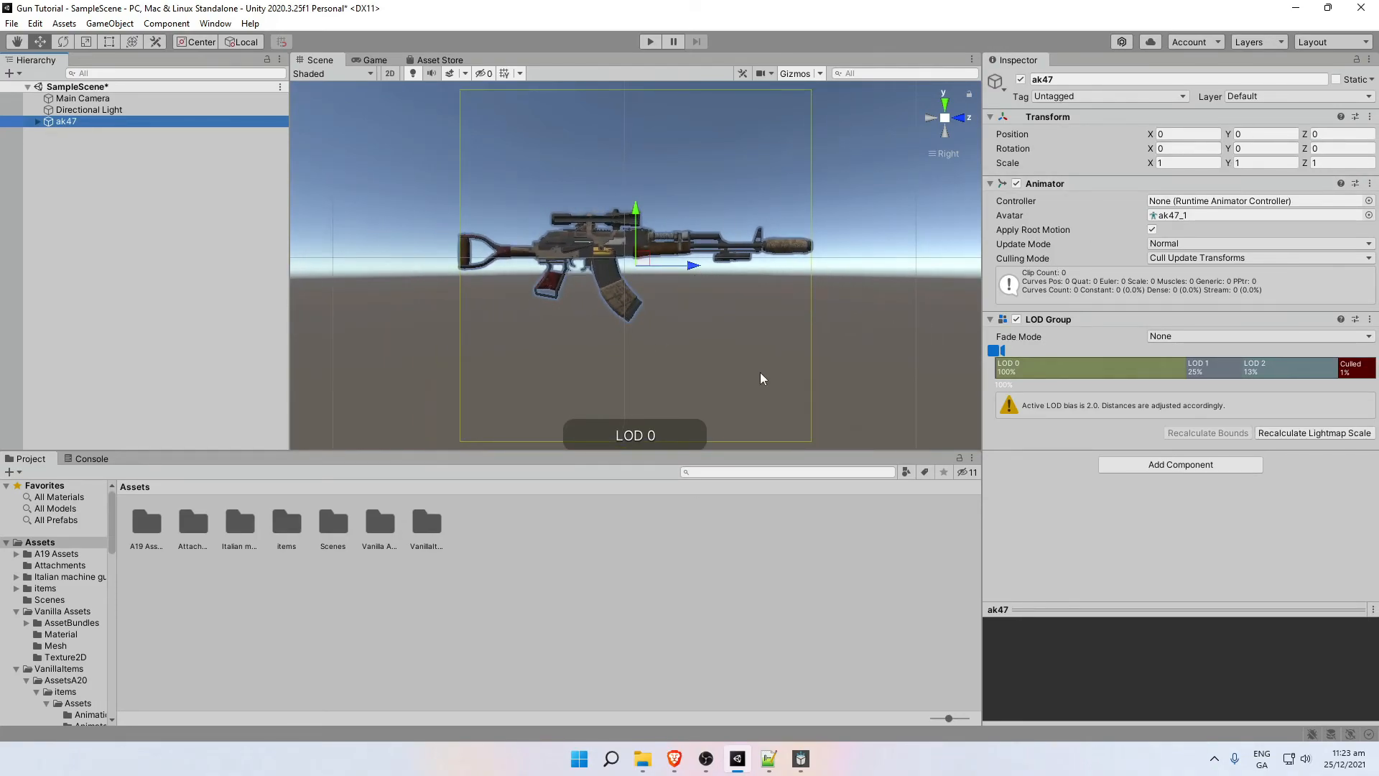
scroll(619, 316, down, 1)
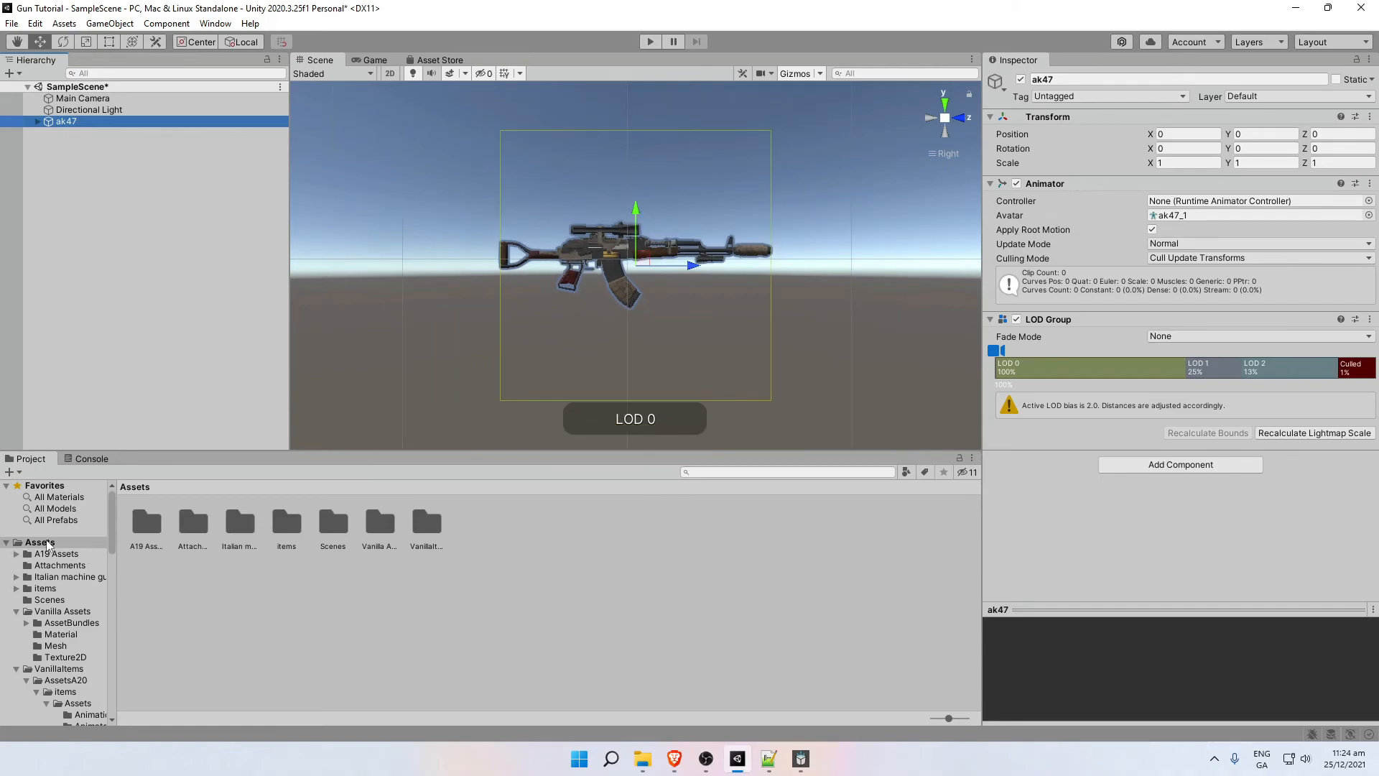
Add the prefab from Italian machine guns/Prefabs to the scene and compare its size and orientation with the AK47.
click(209, 594)
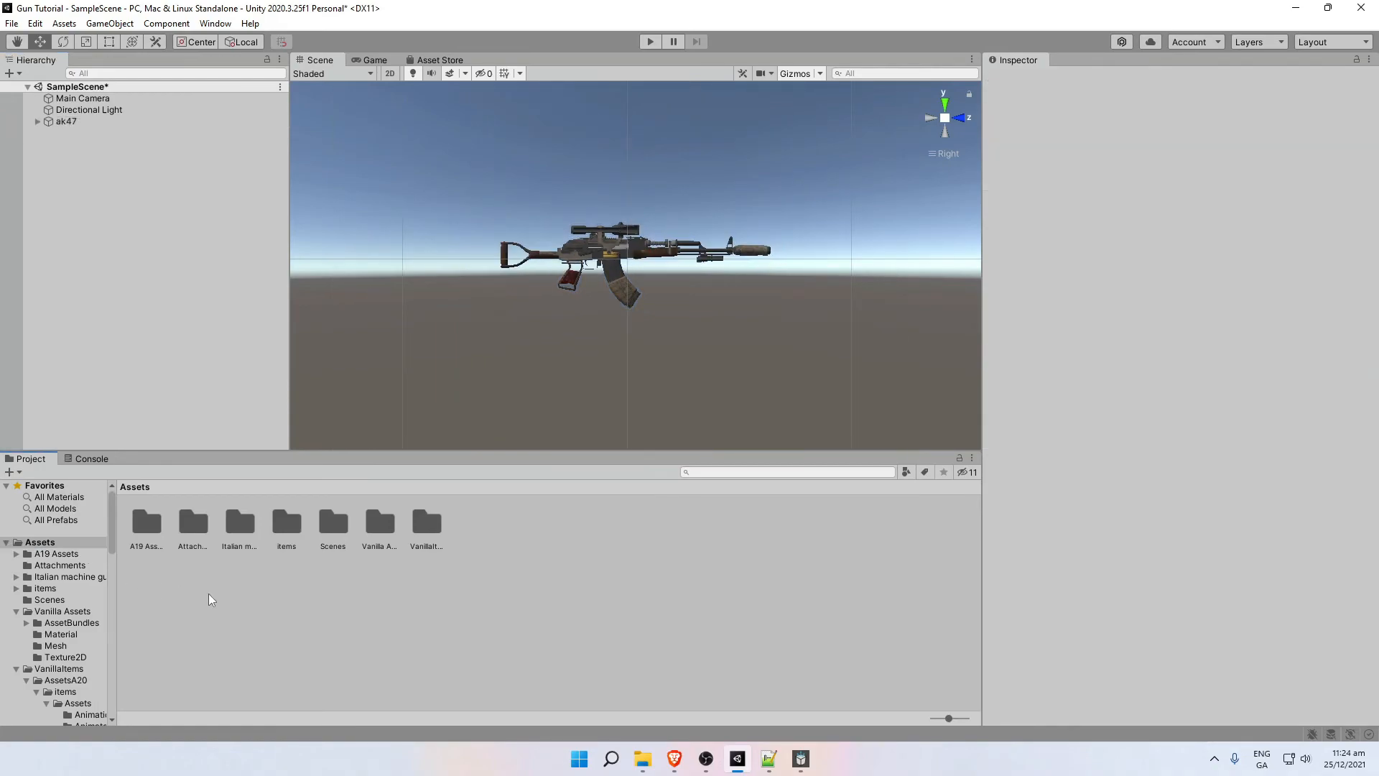
double_click(242, 532)
double_click(241, 532)
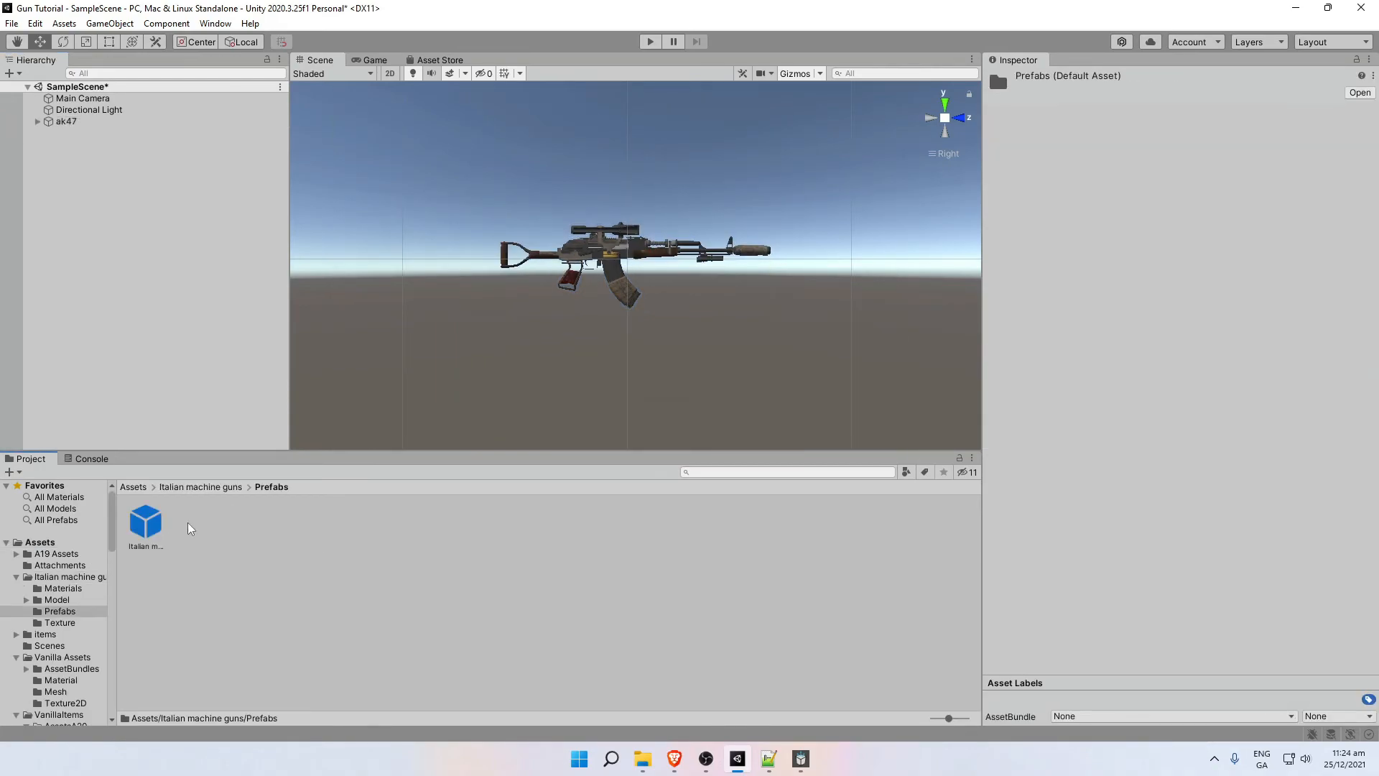
drag(146, 530, 105, 324)
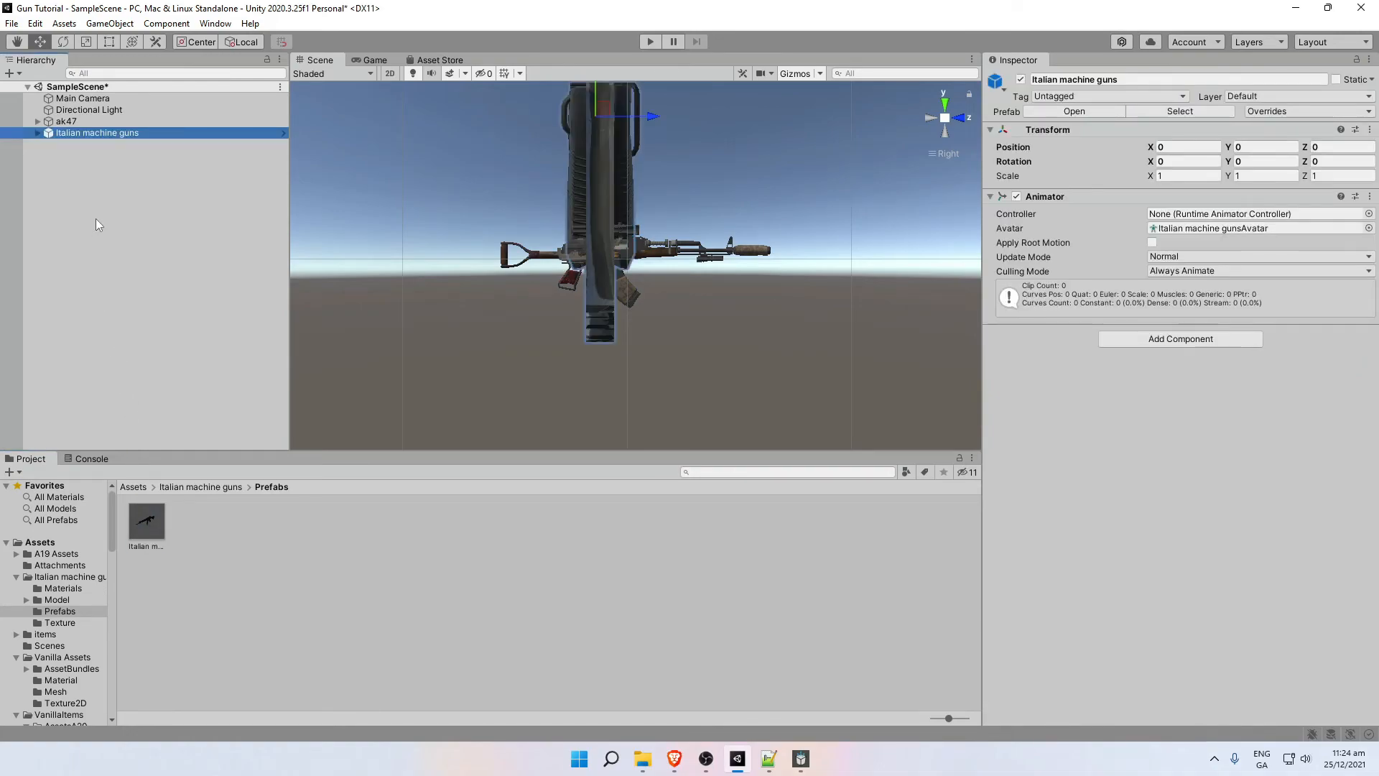
scroll(533, 257, down, 5)
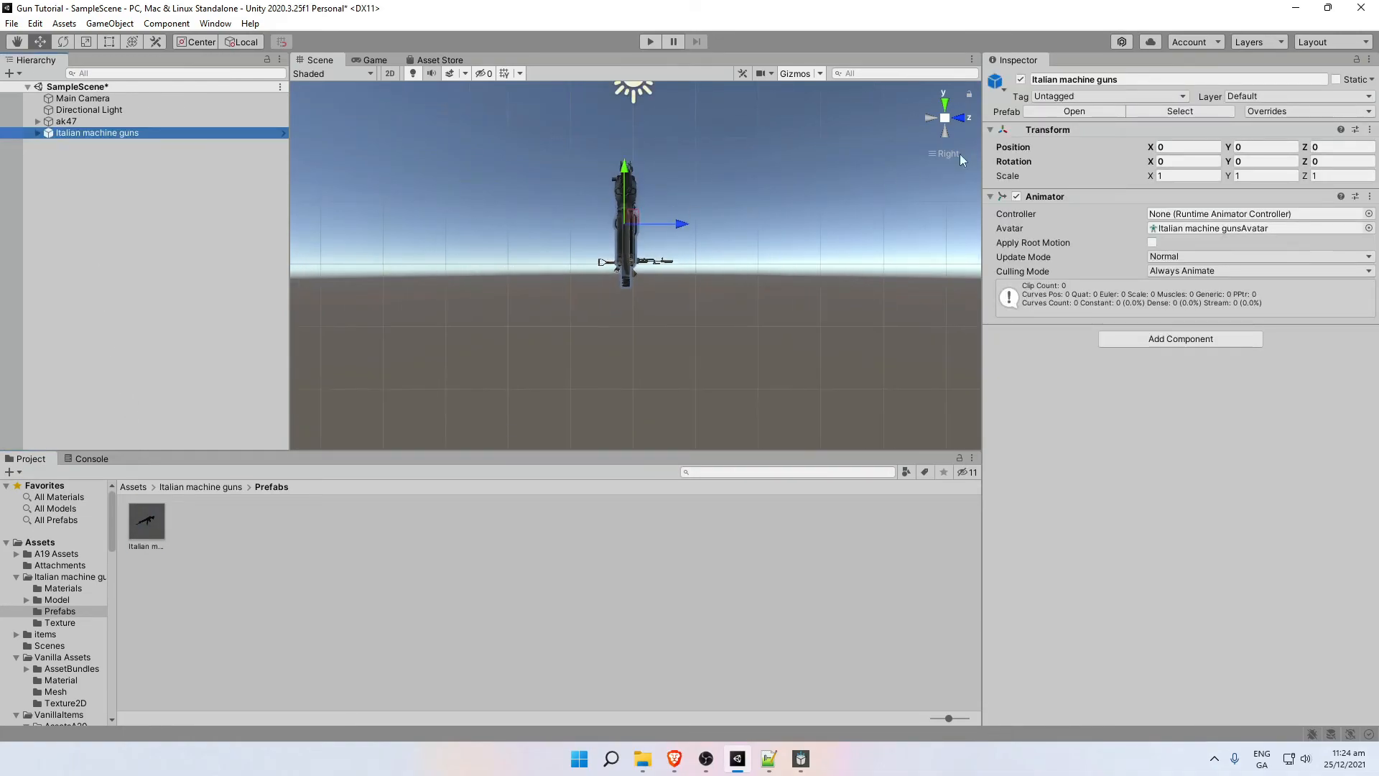
click(959, 118)
click(931, 118)
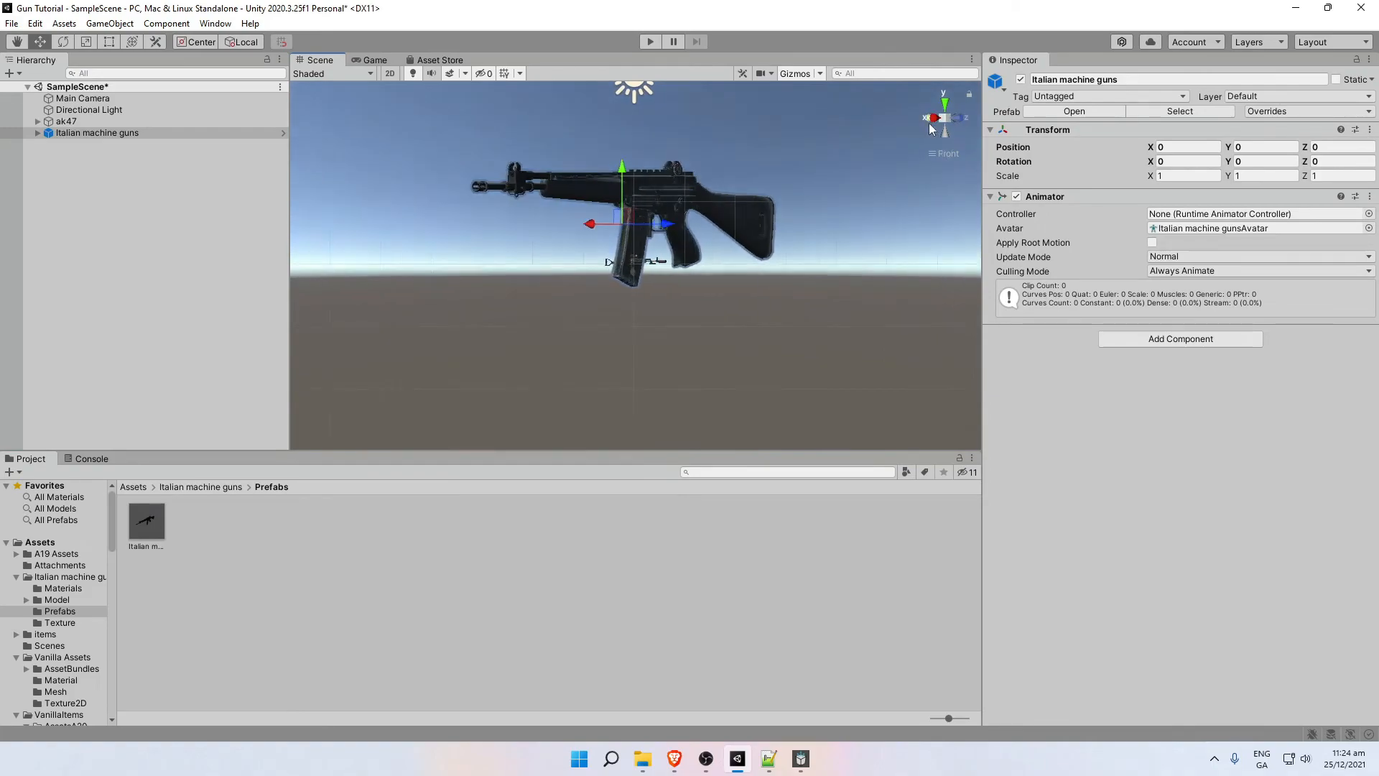
click(959, 118)
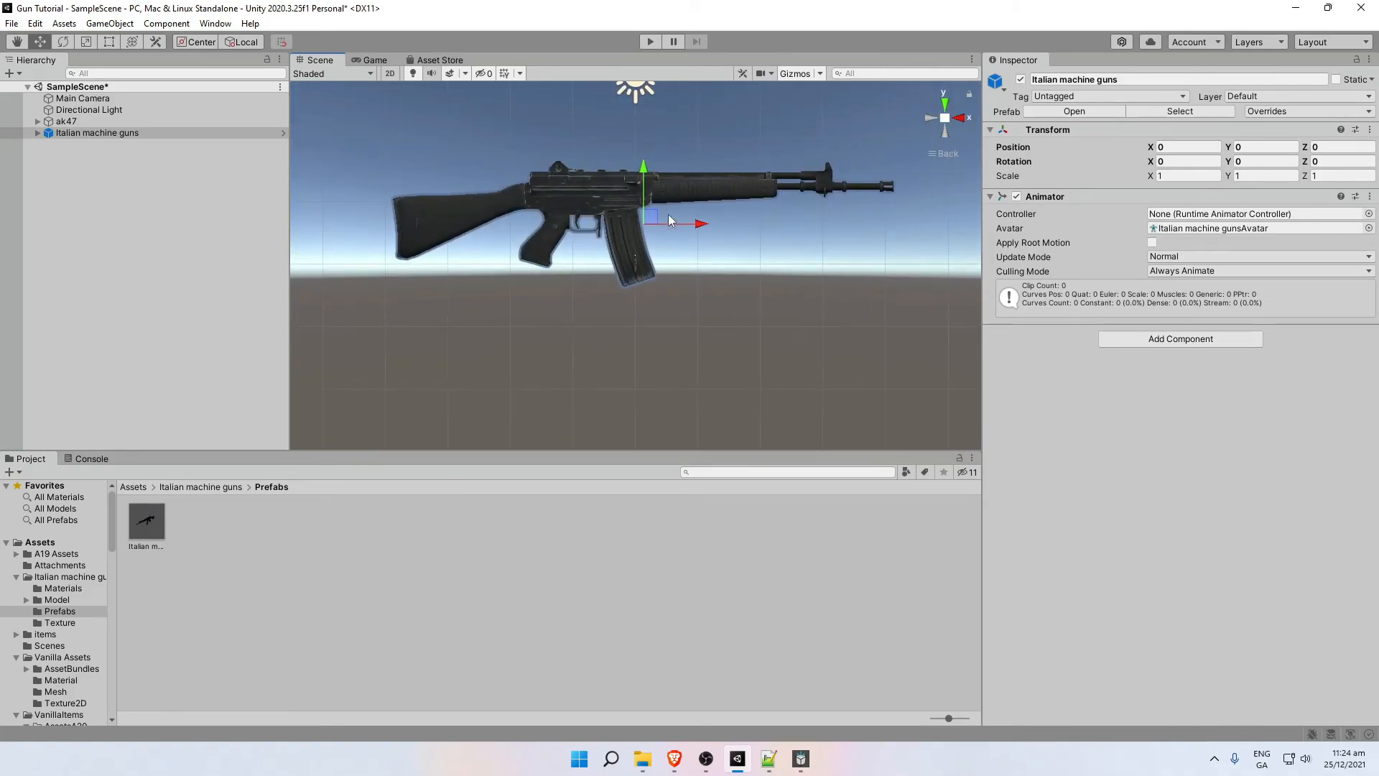
click(960, 119)
Expand the Italian machine guns object in the hierarchy and unpack its prefab instance.
click(37, 132)
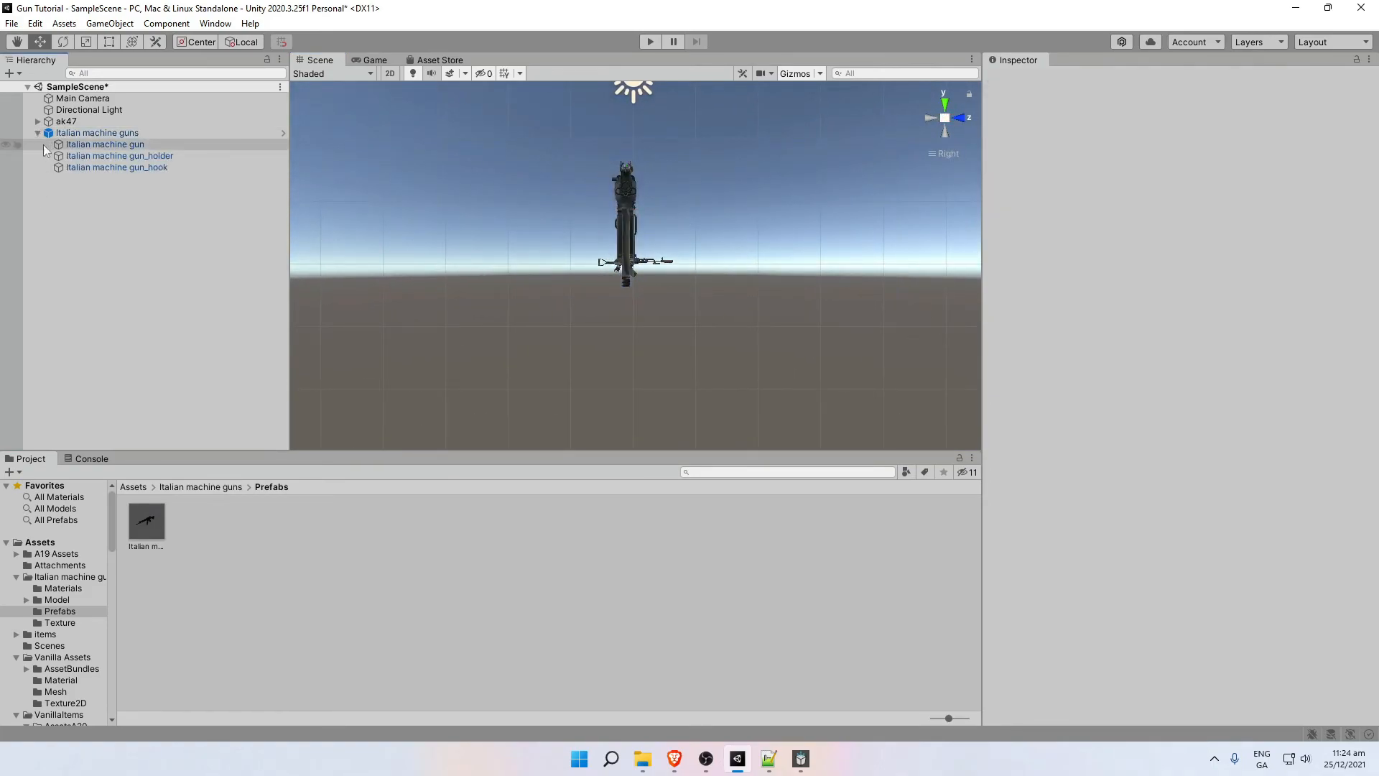
right_click(95, 135)
mouse_move(136, 312)
click(302, 388)
Examine the Italian machine gun's body, holder and hook parts one by one and check the gun's facing direction.
click(107, 145)
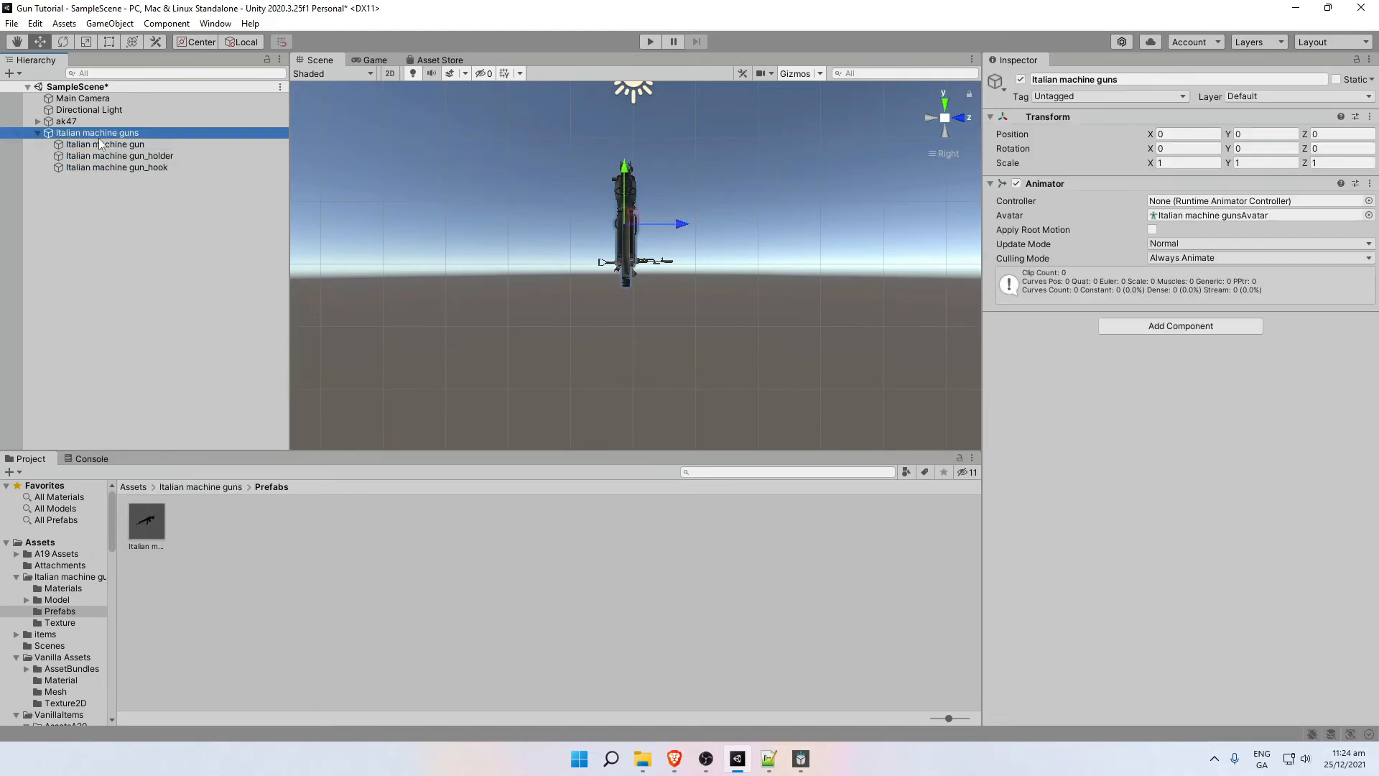
click(111, 156)
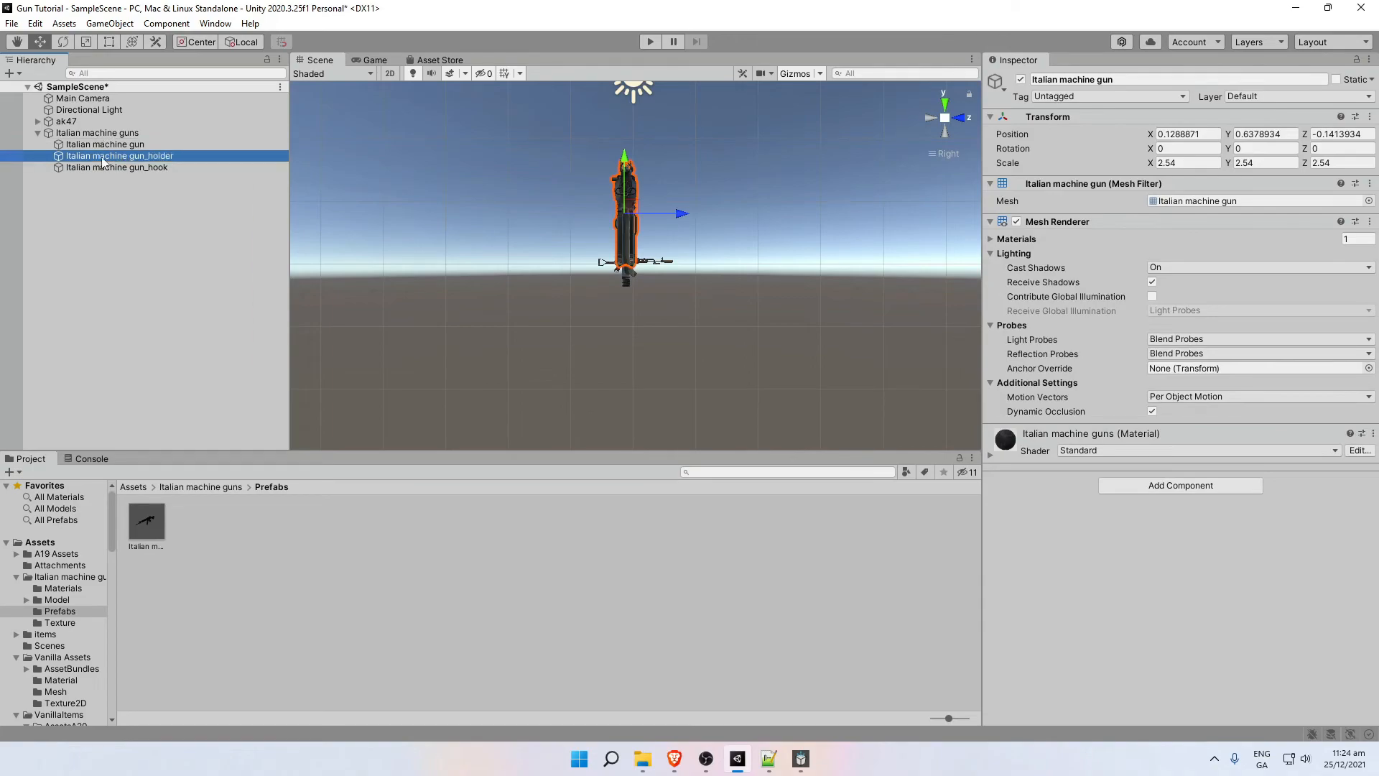
click(112, 167)
click(930, 120)
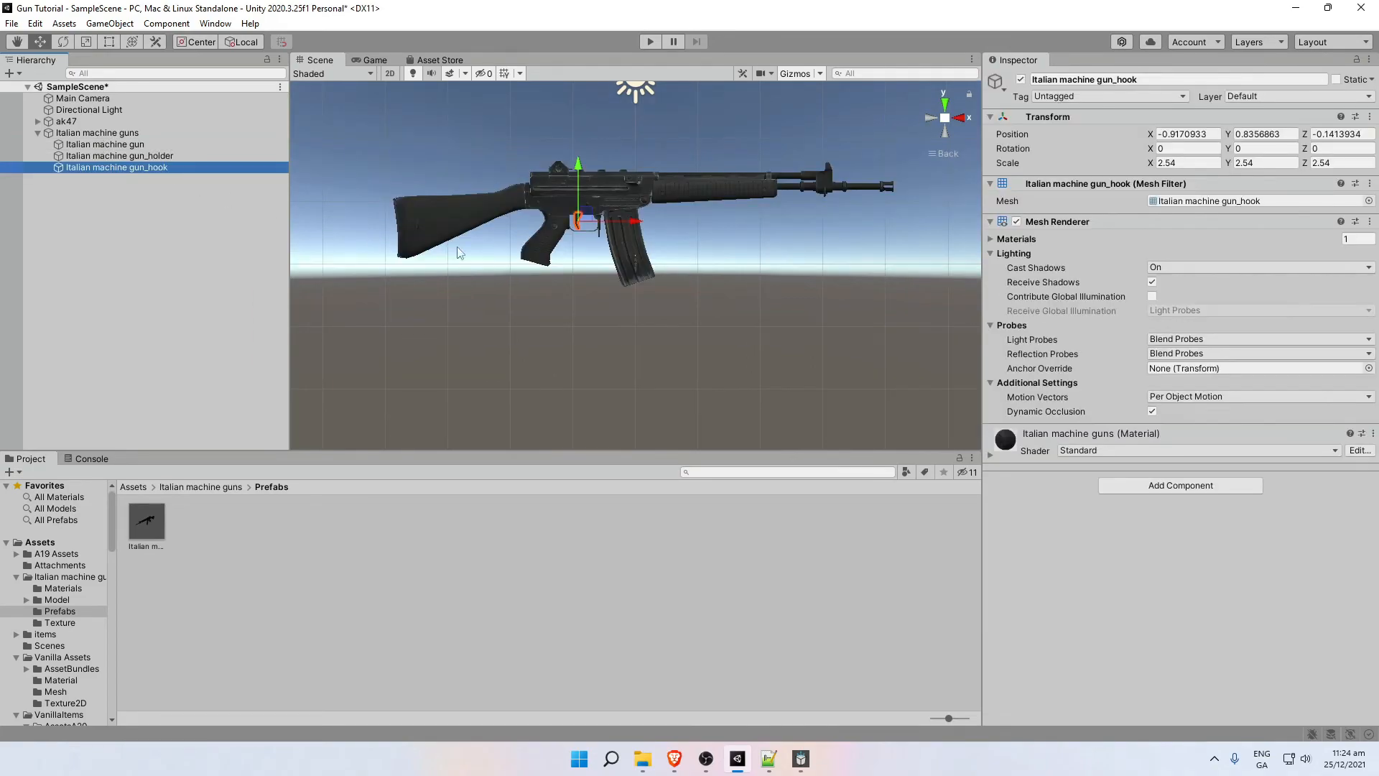
click(197, 156)
mouse_move(632, 188)
mouse_down()
mouse_move(638, 230)
mouse_move(638, 184)
mouse_up()
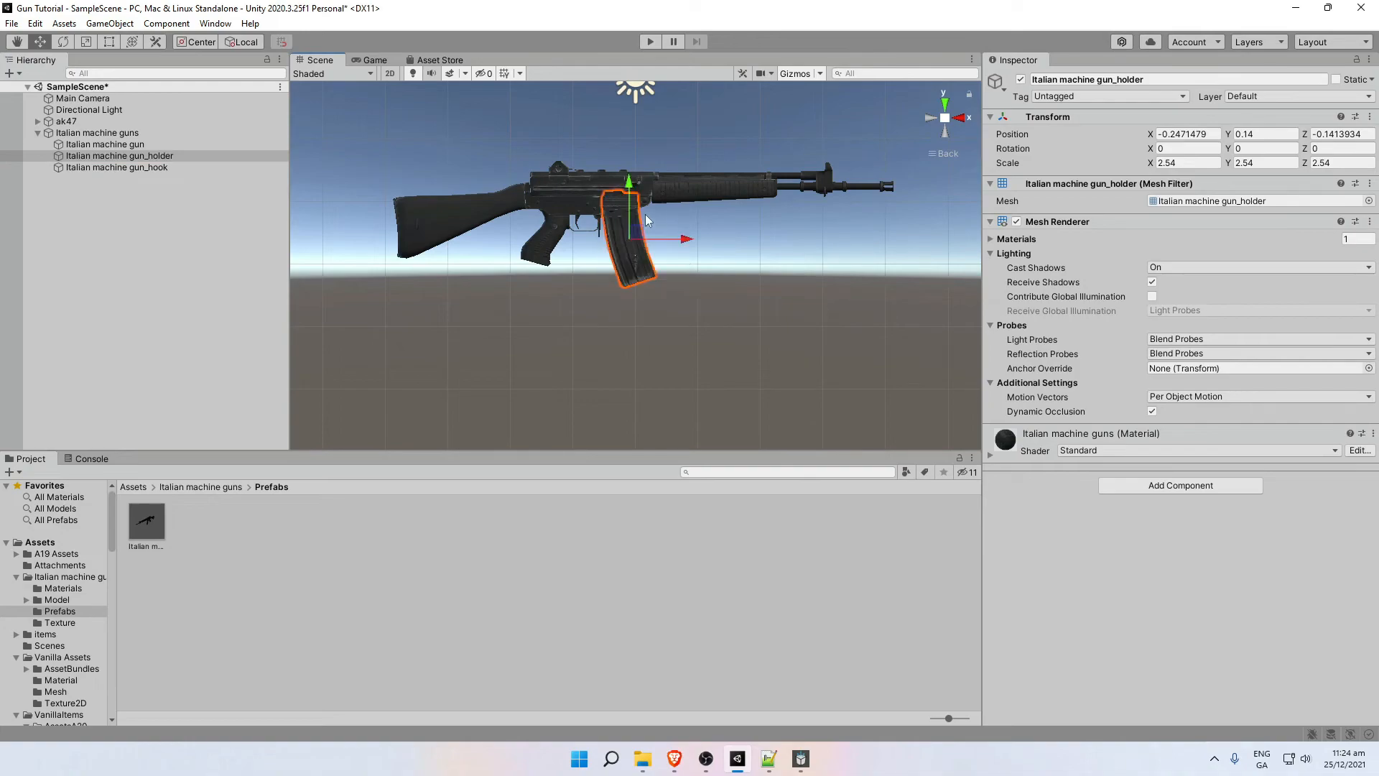
click(119, 146)
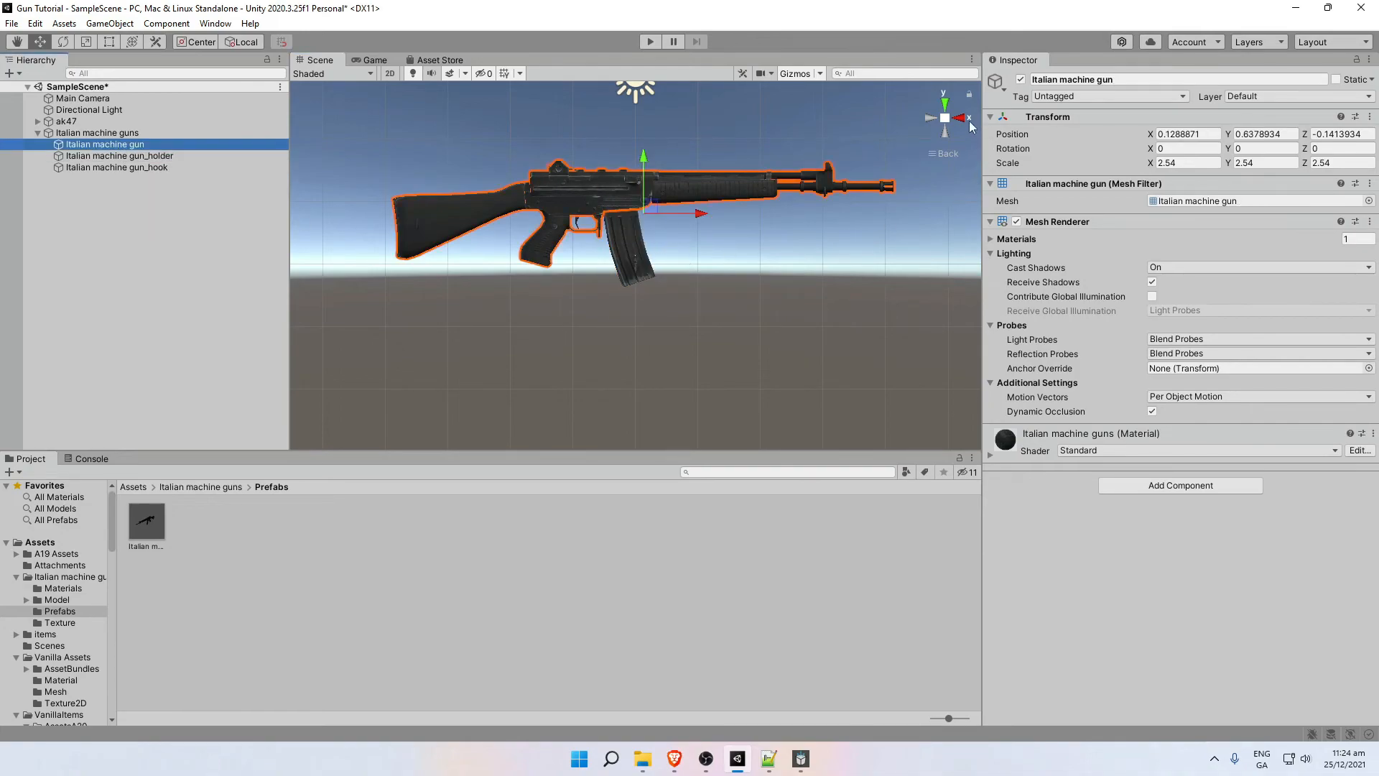
click(970, 120)
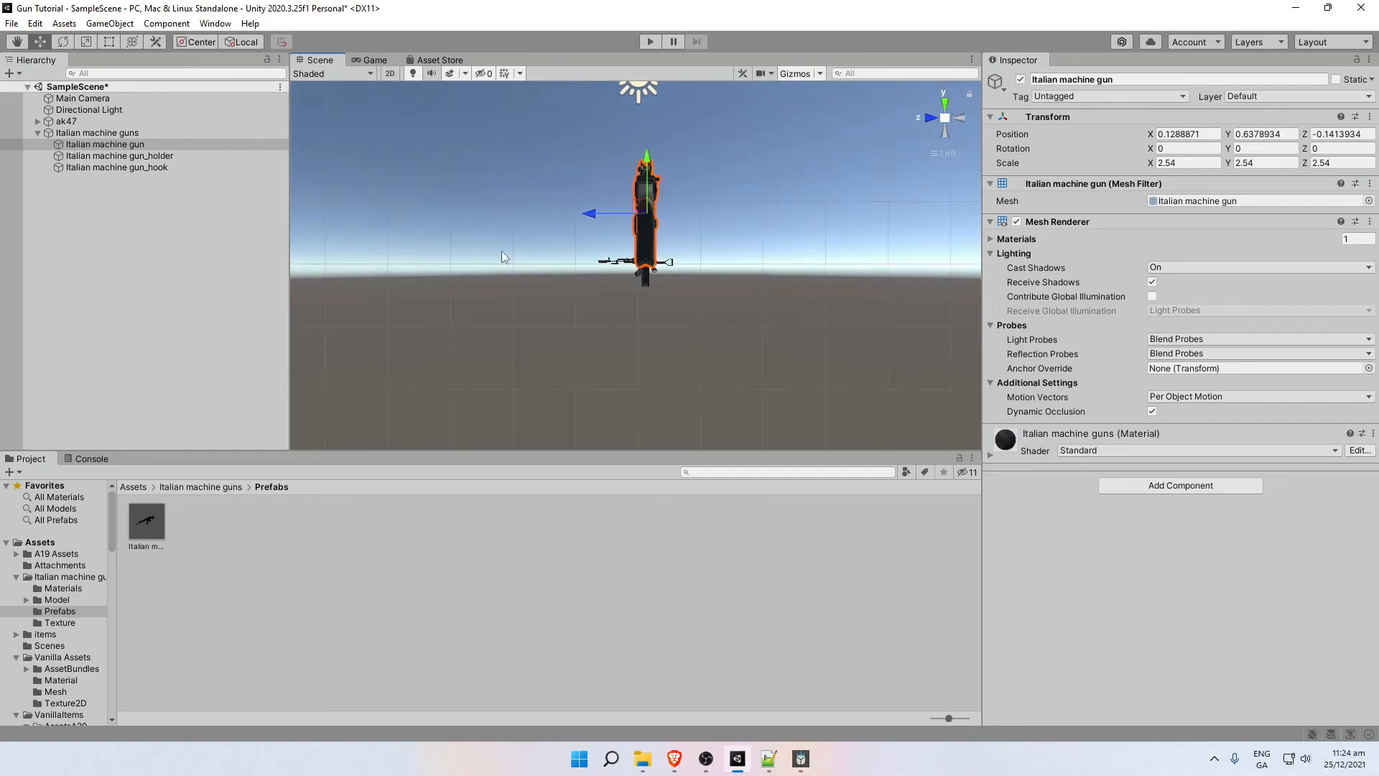
Remove the Animator component from the Italian machine guns parent object.
click(951, 122)
click(961, 118)
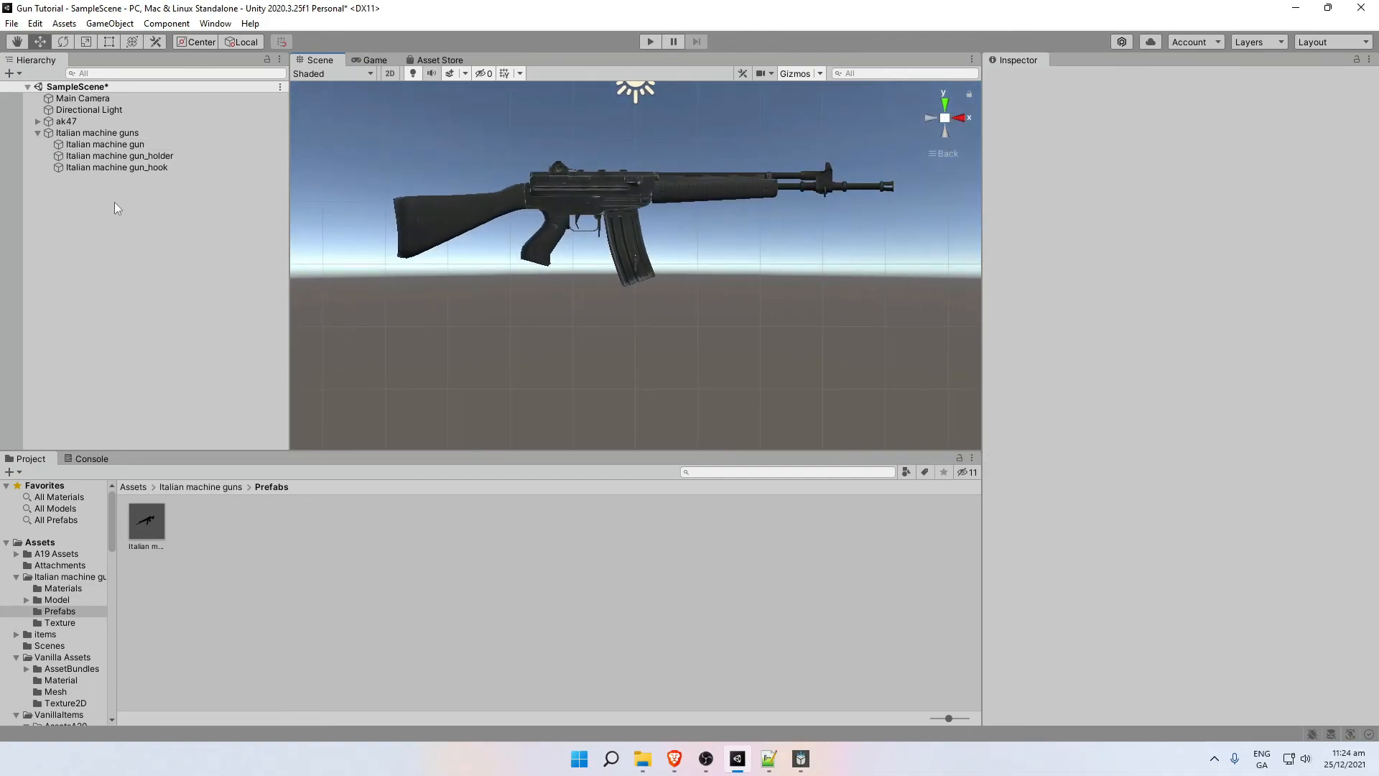
click(89, 147)
click(108, 134)
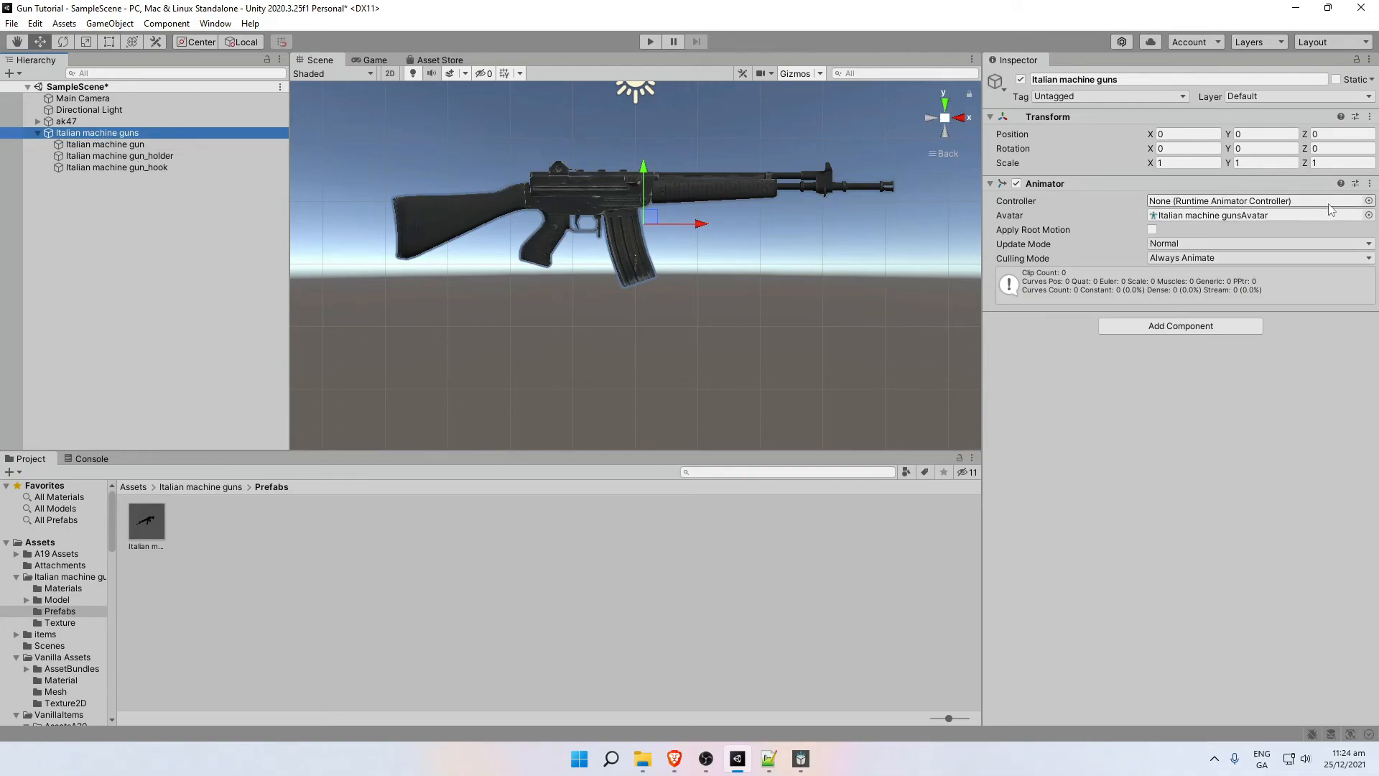
click(1370, 183)
click(1283, 221)
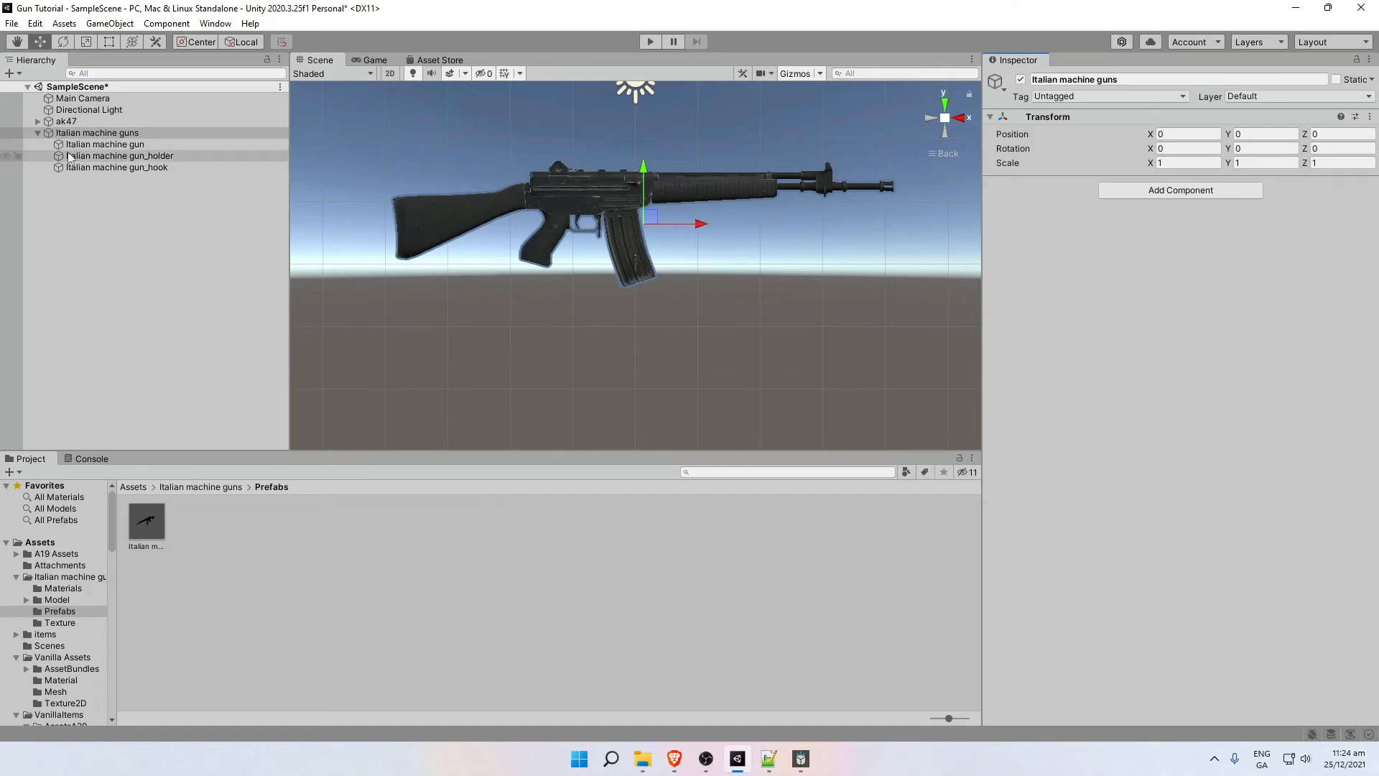
click(115, 167)
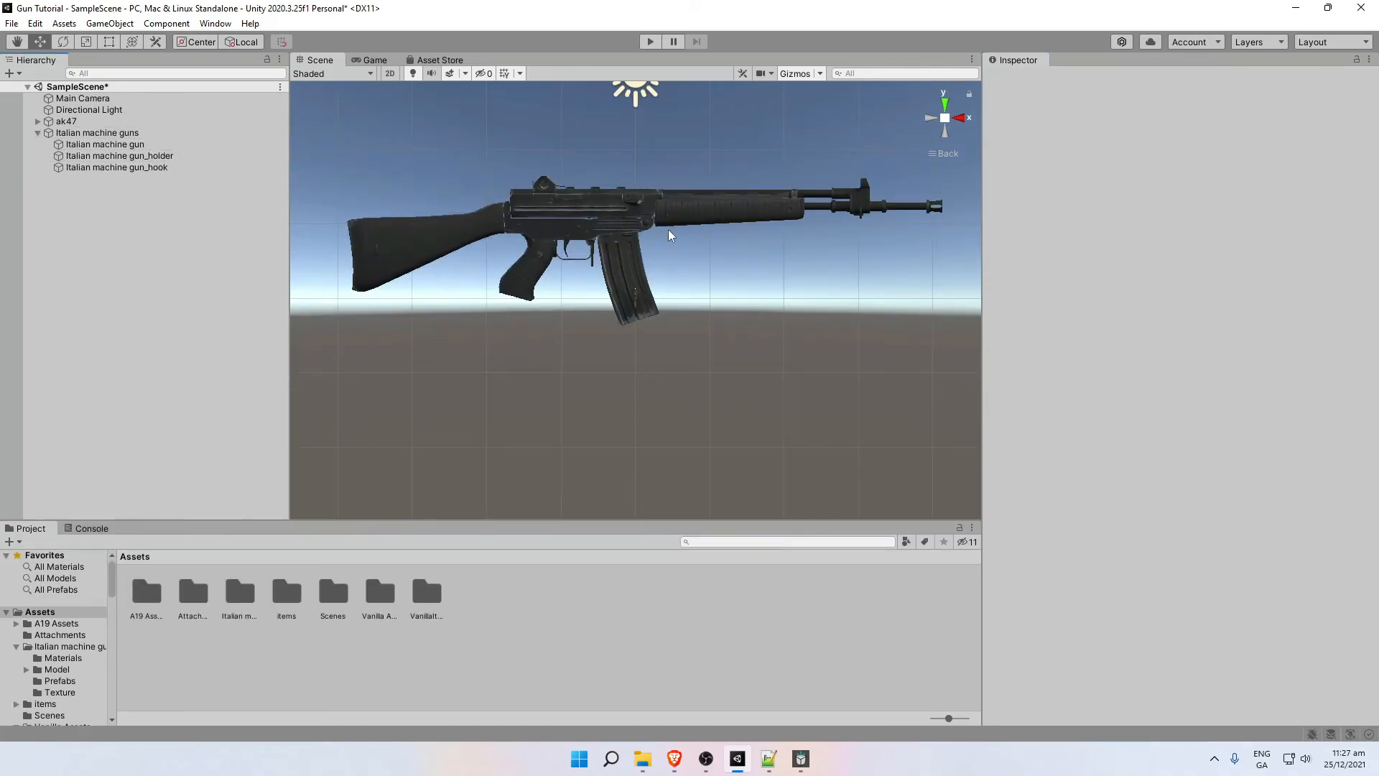
Create an empty game object at the root of the scene and reset its transform.
scroll(671, 236, down, 6)
scroll(671, 235, up, 6)
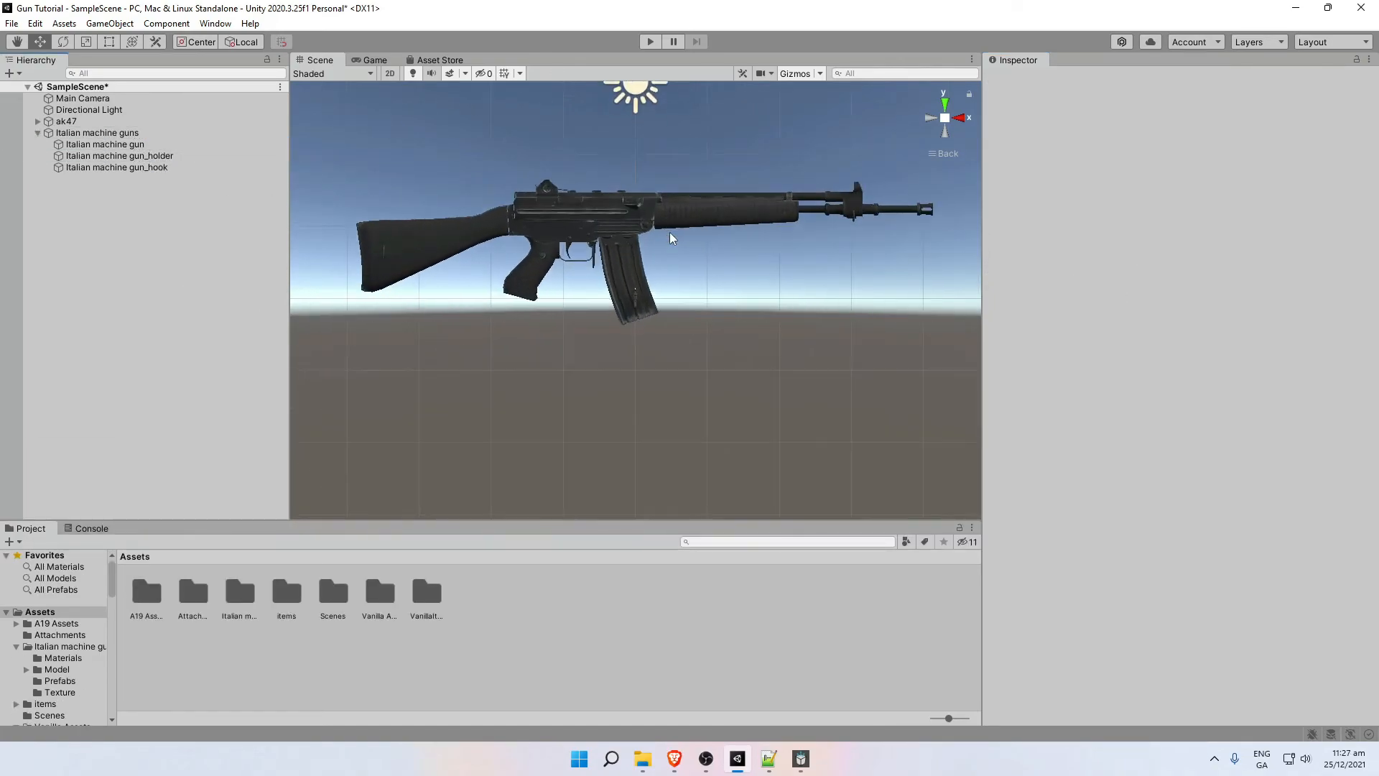
right_click(81, 286)
click(138, 457)
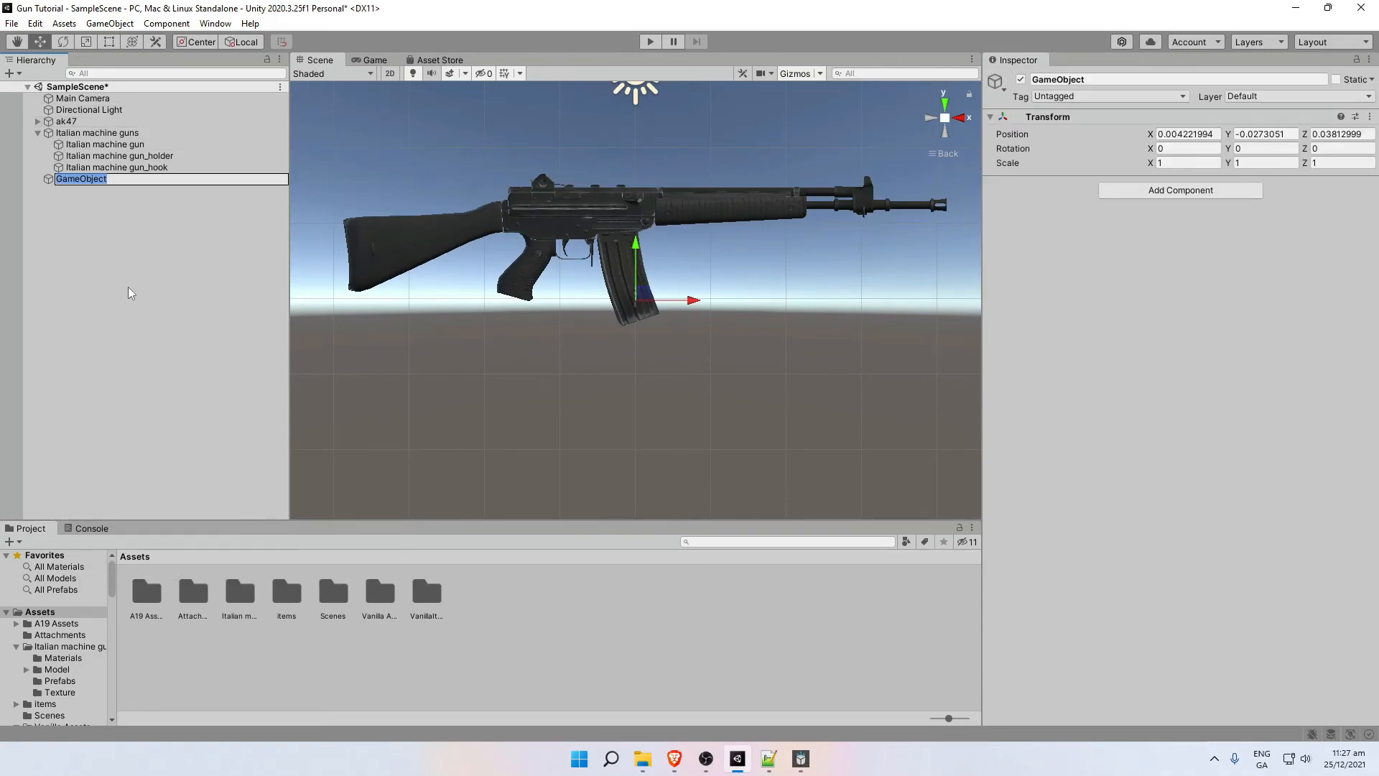
click(105, 200)
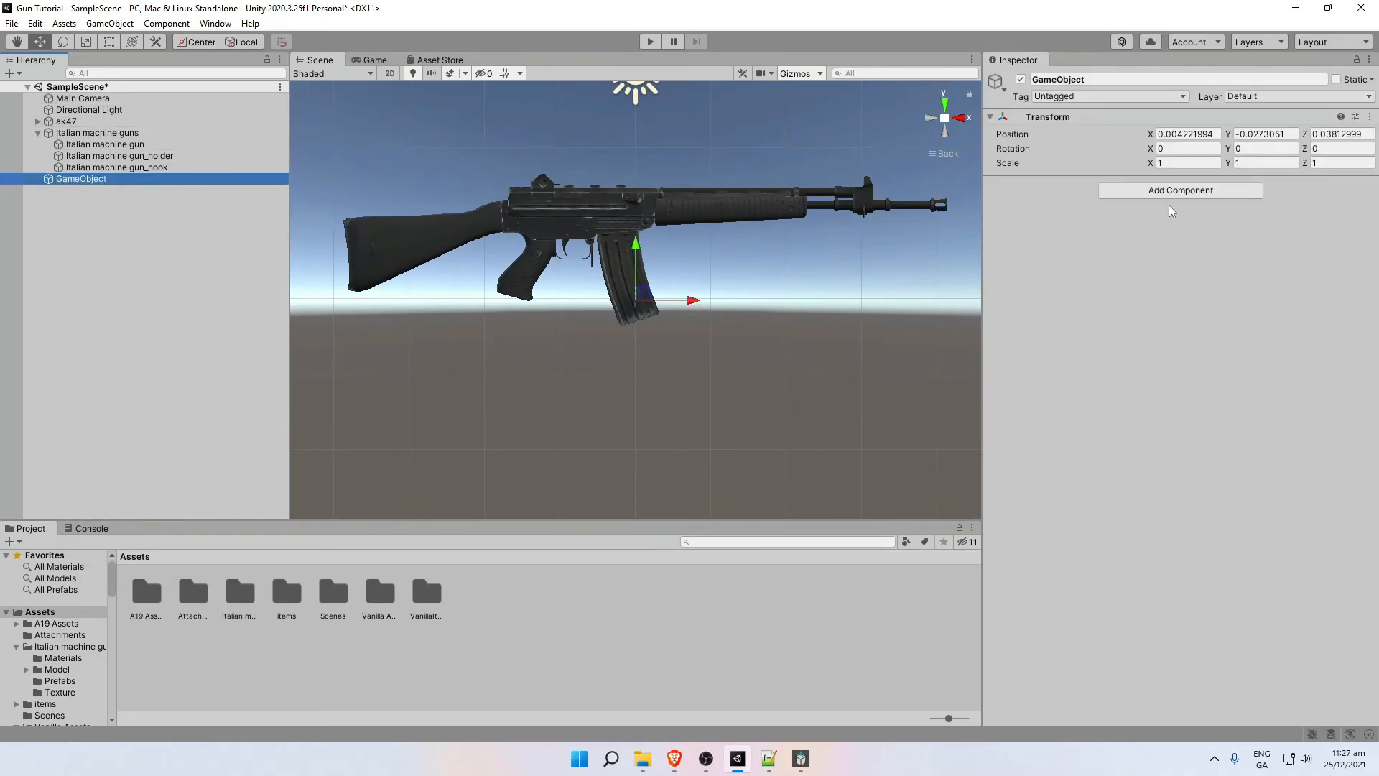
click(1370, 120)
click(1370, 119)
click(1328, 129)
Rename the new empty game object as MachgineGunTutorial.
click(75, 179)
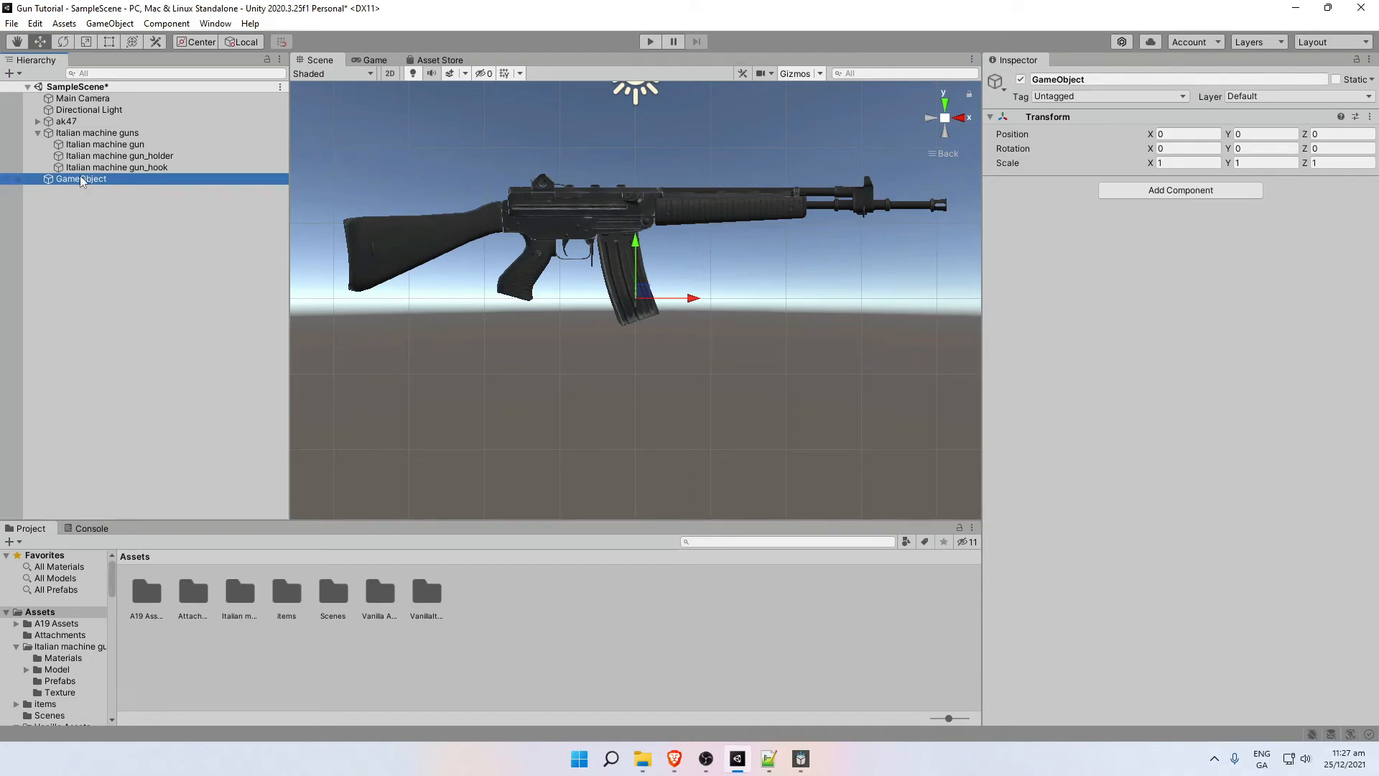
click(82, 180)
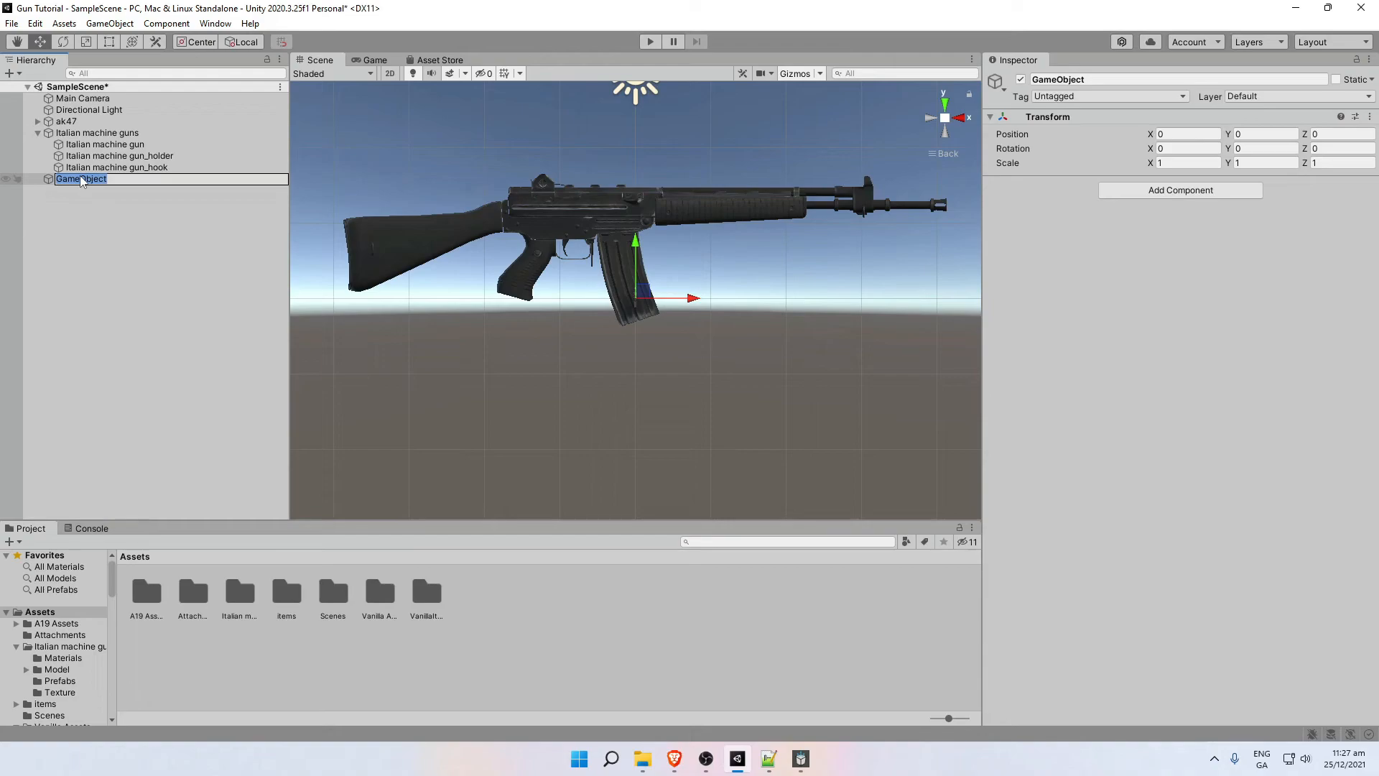
text(M)
key(Return)
click(123, 252)
click(85, 180)
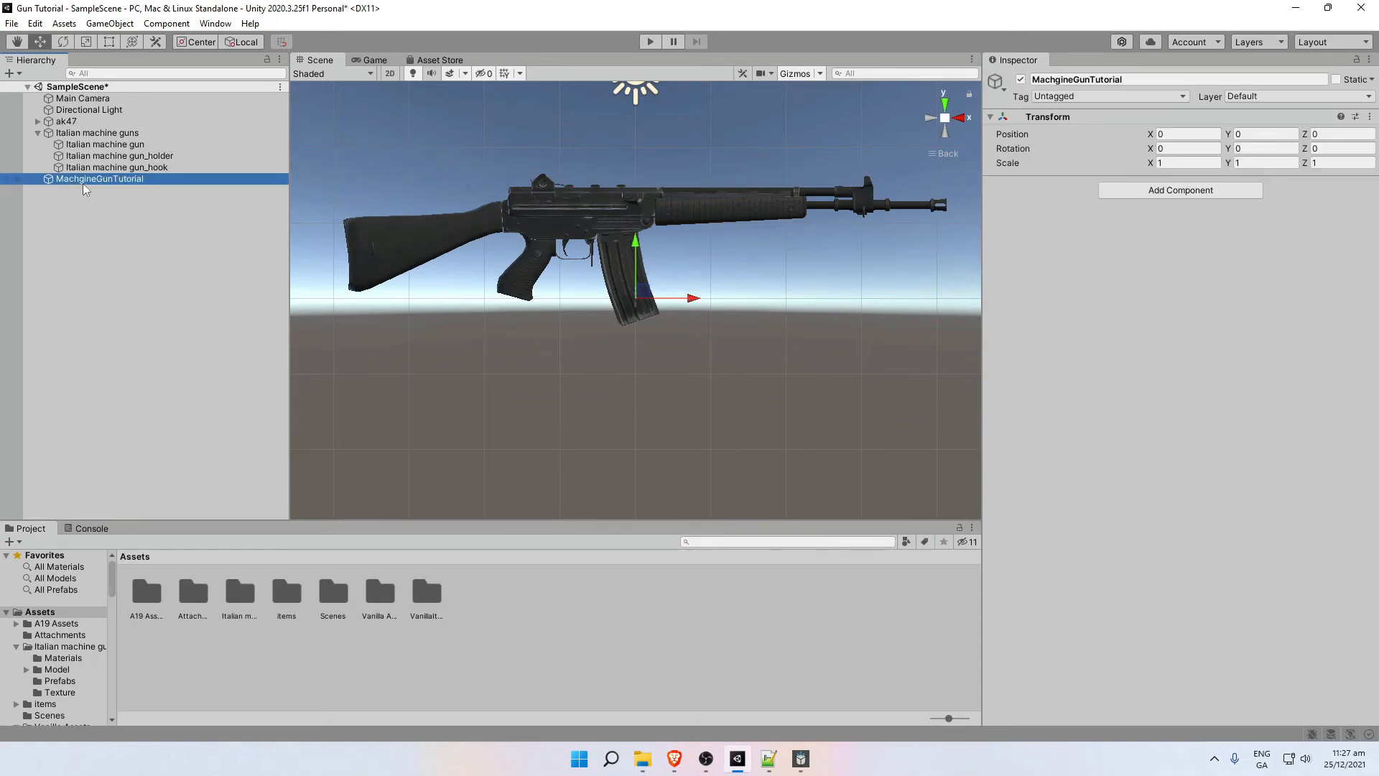
Make the Italian machine guns object a child of MachgineGunTutorial.
click(94, 134)
drag(95, 131, 94, 183)
click(128, 133)
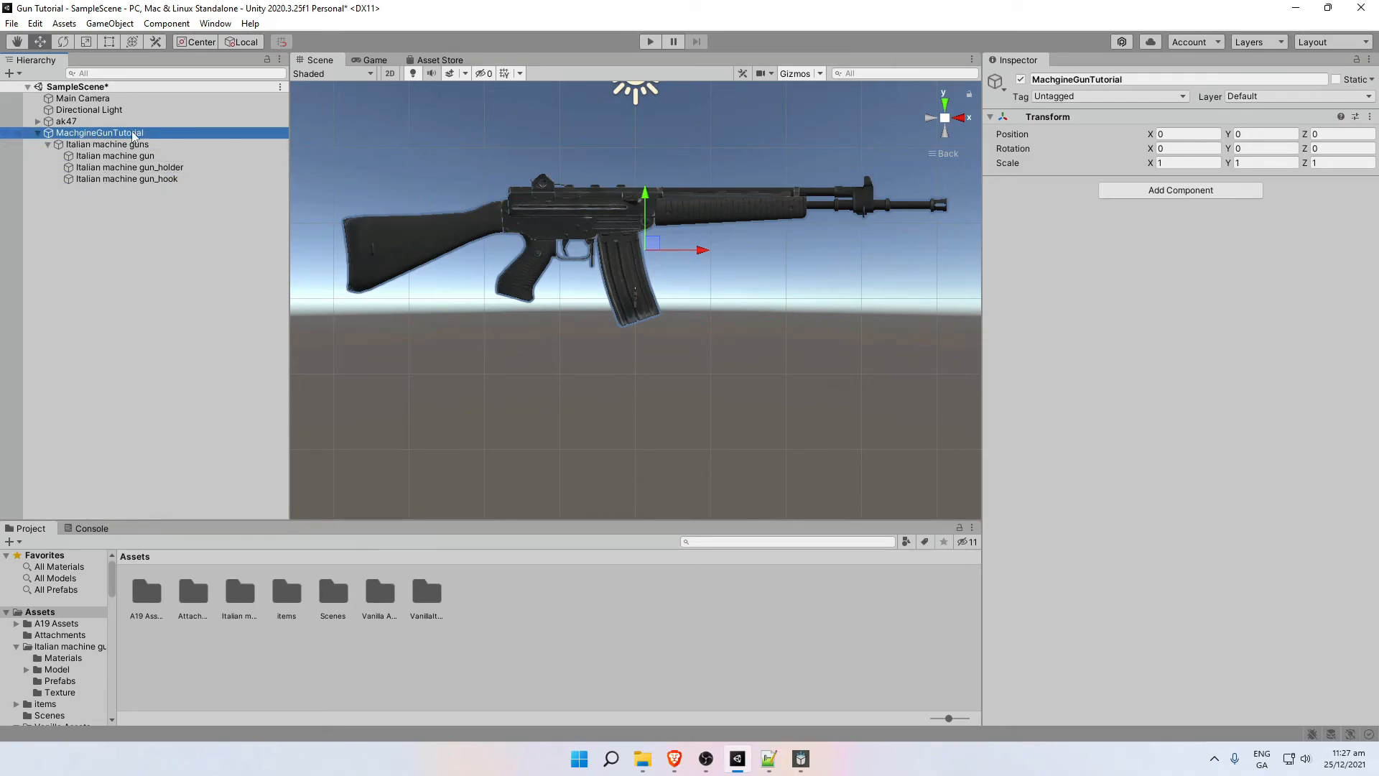
Rename the Italian machine guns child object as GunTutorial.
click(98, 144)
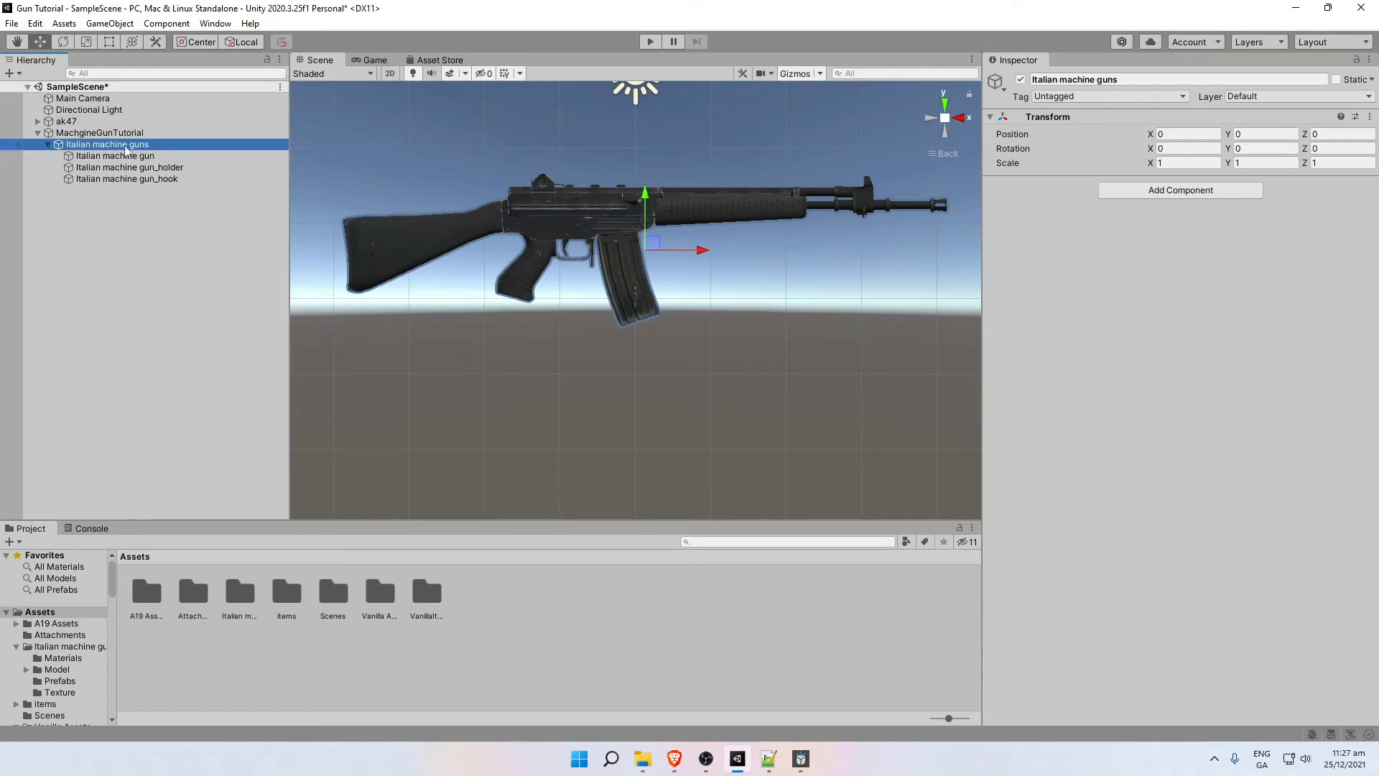
click(112, 148)
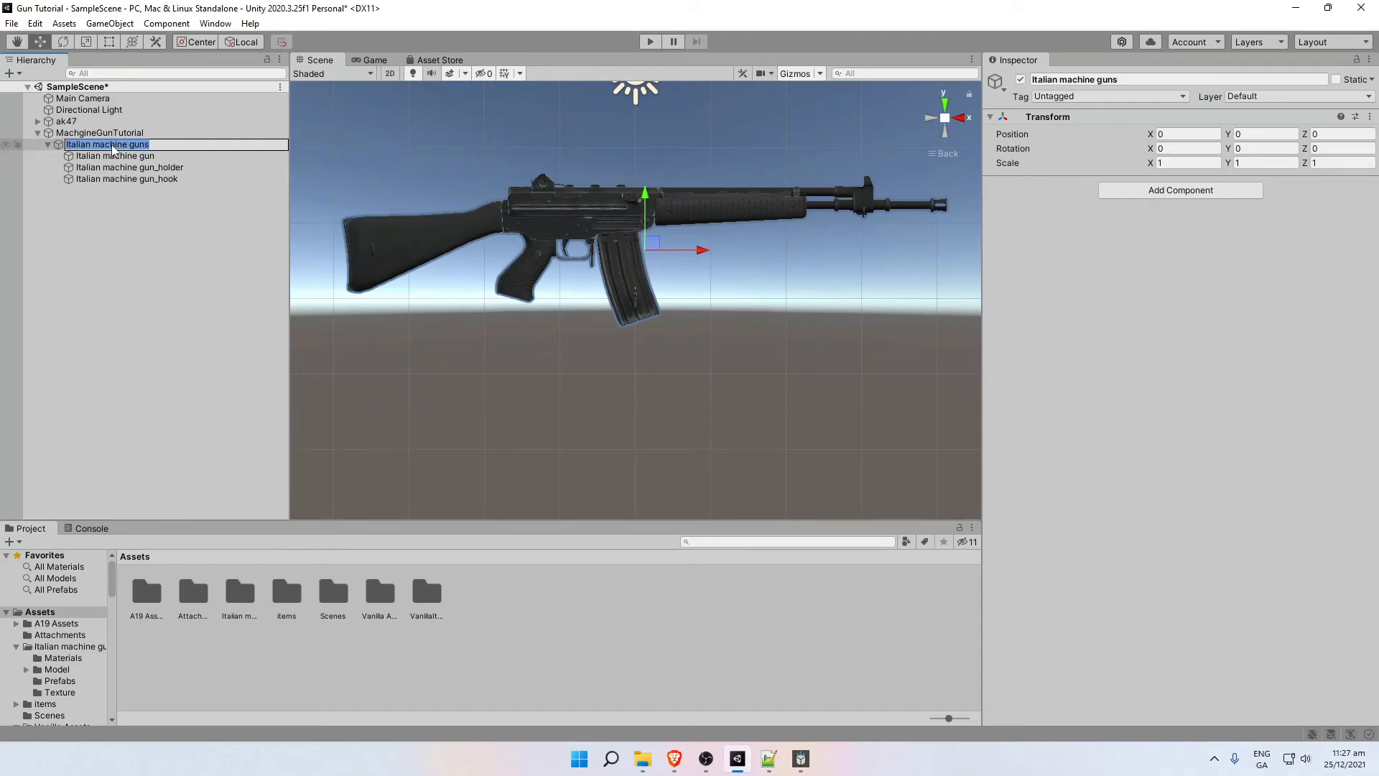
key(BackSpace)
text(GunTutorial)
key(Return)
Compare the gun's facing with the ak47 and set GunTutorial's Y rotation to -90 so both point the same way.
double_click(66, 121)
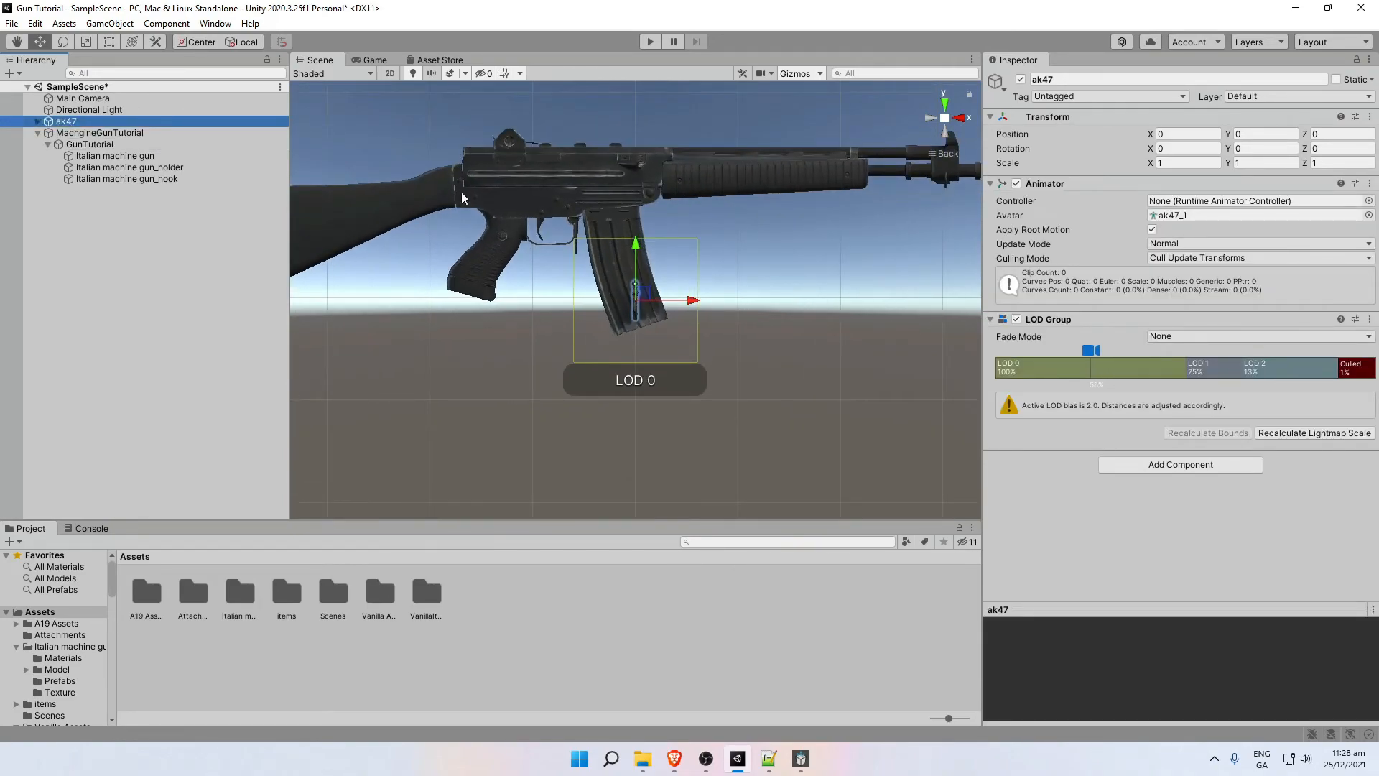
click(960, 117)
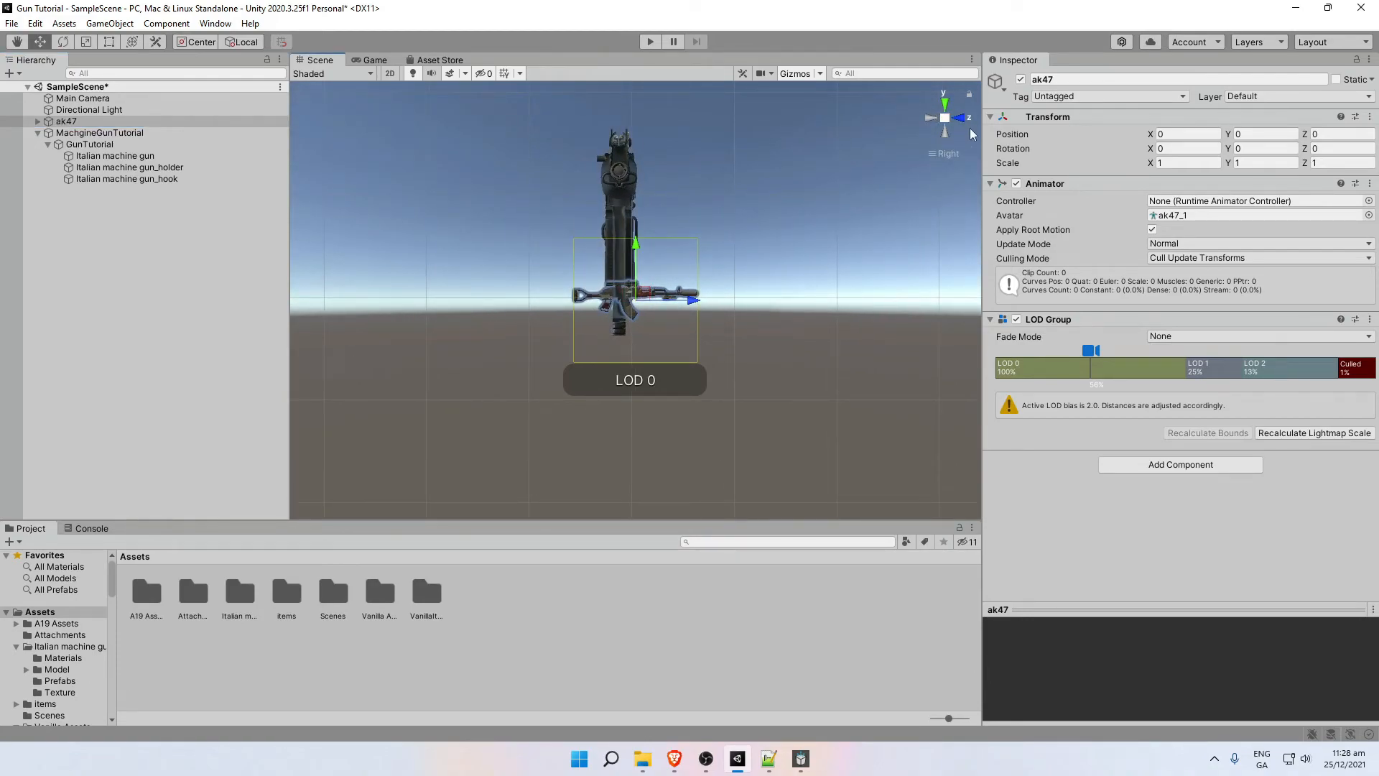
click(931, 117)
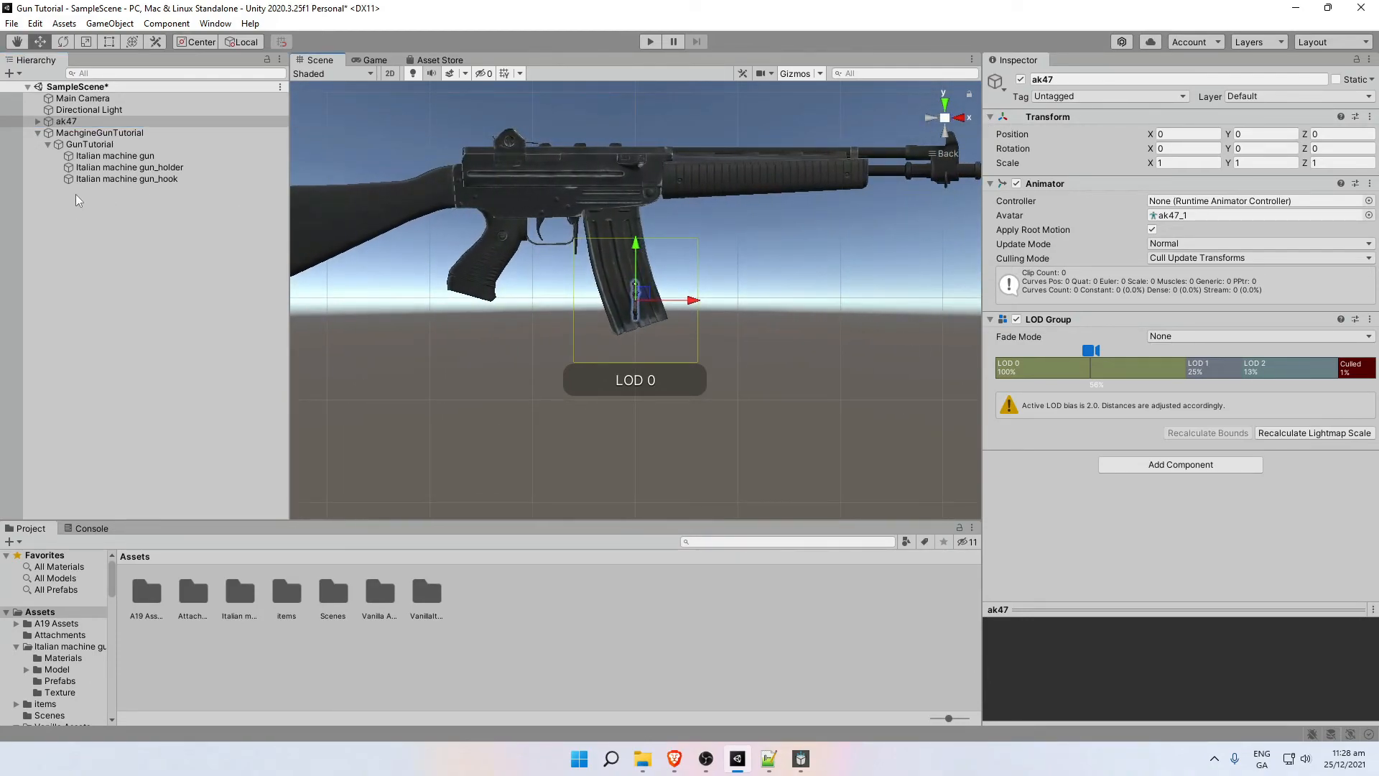
click(85, 144)
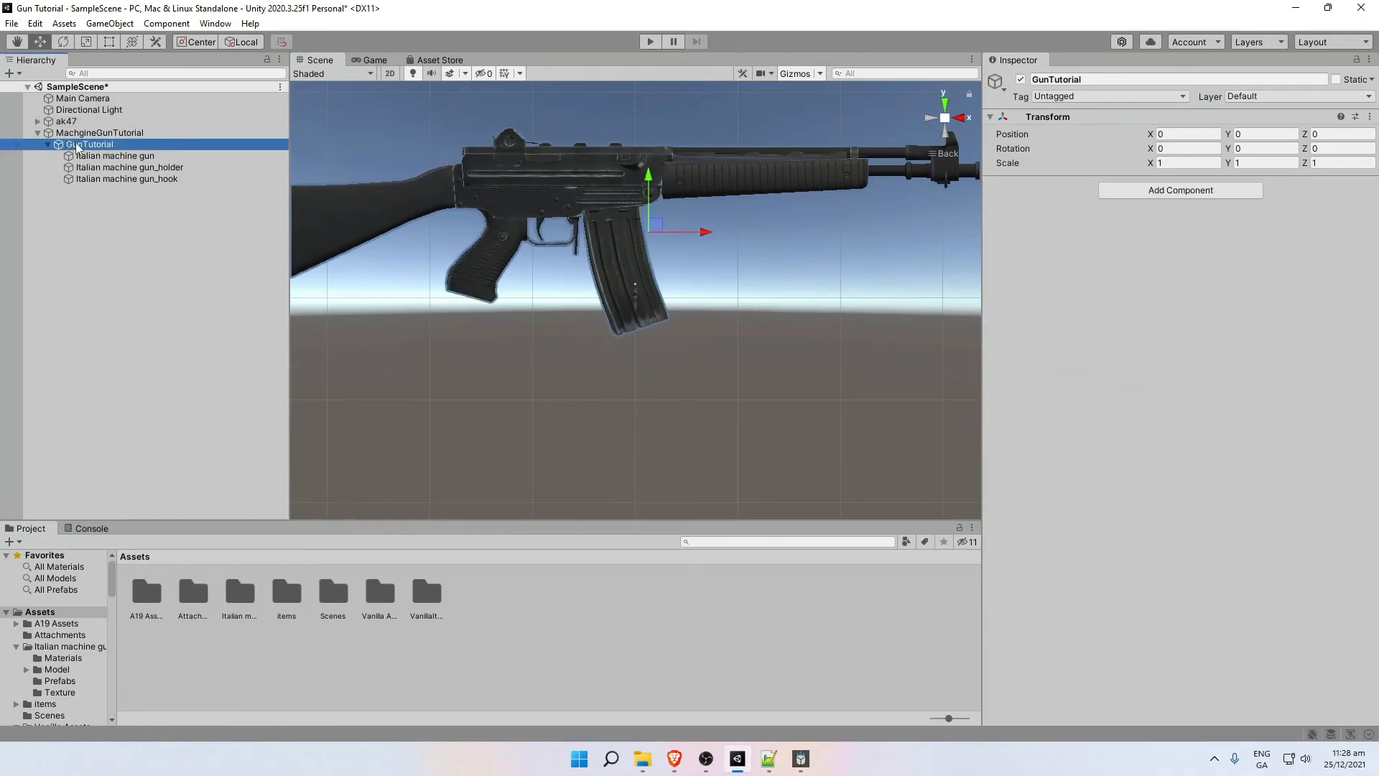
click(98, 134)
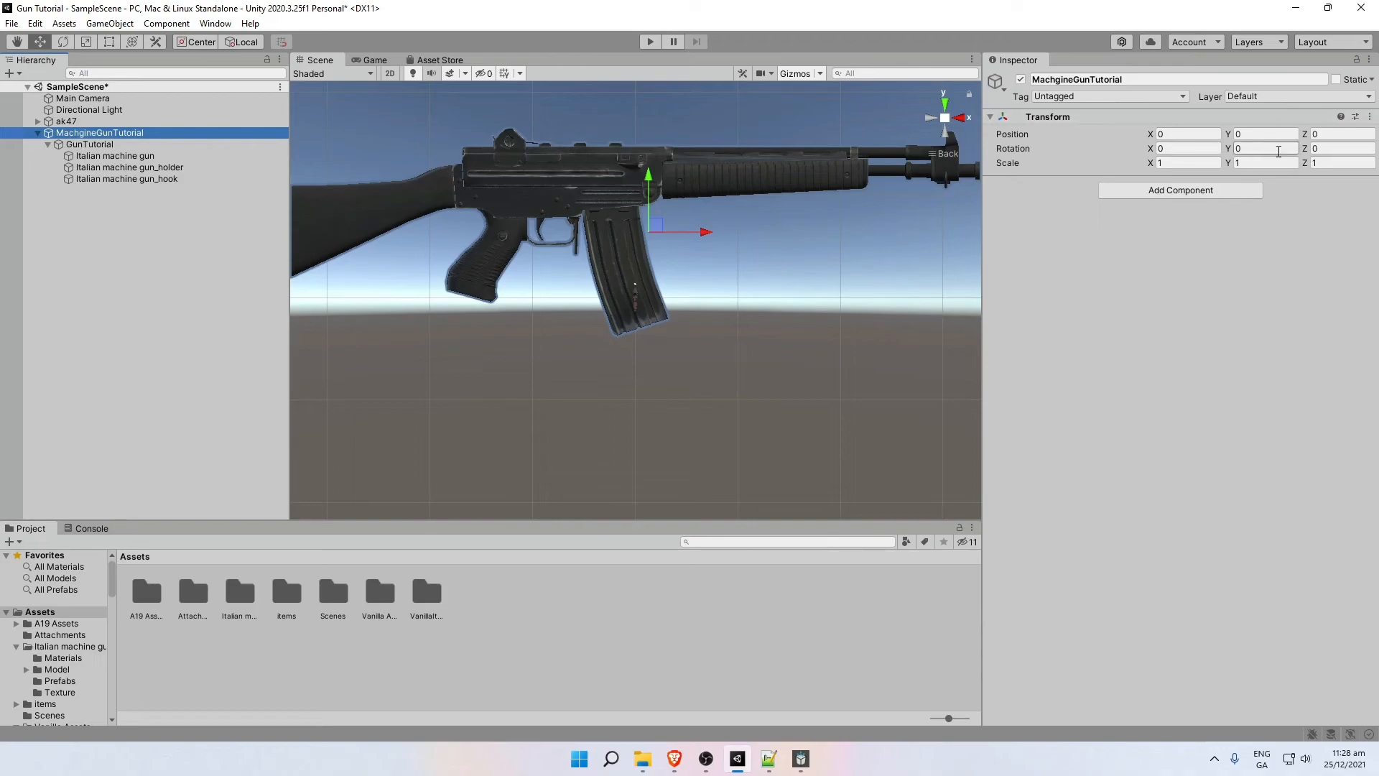
click(86, 146)
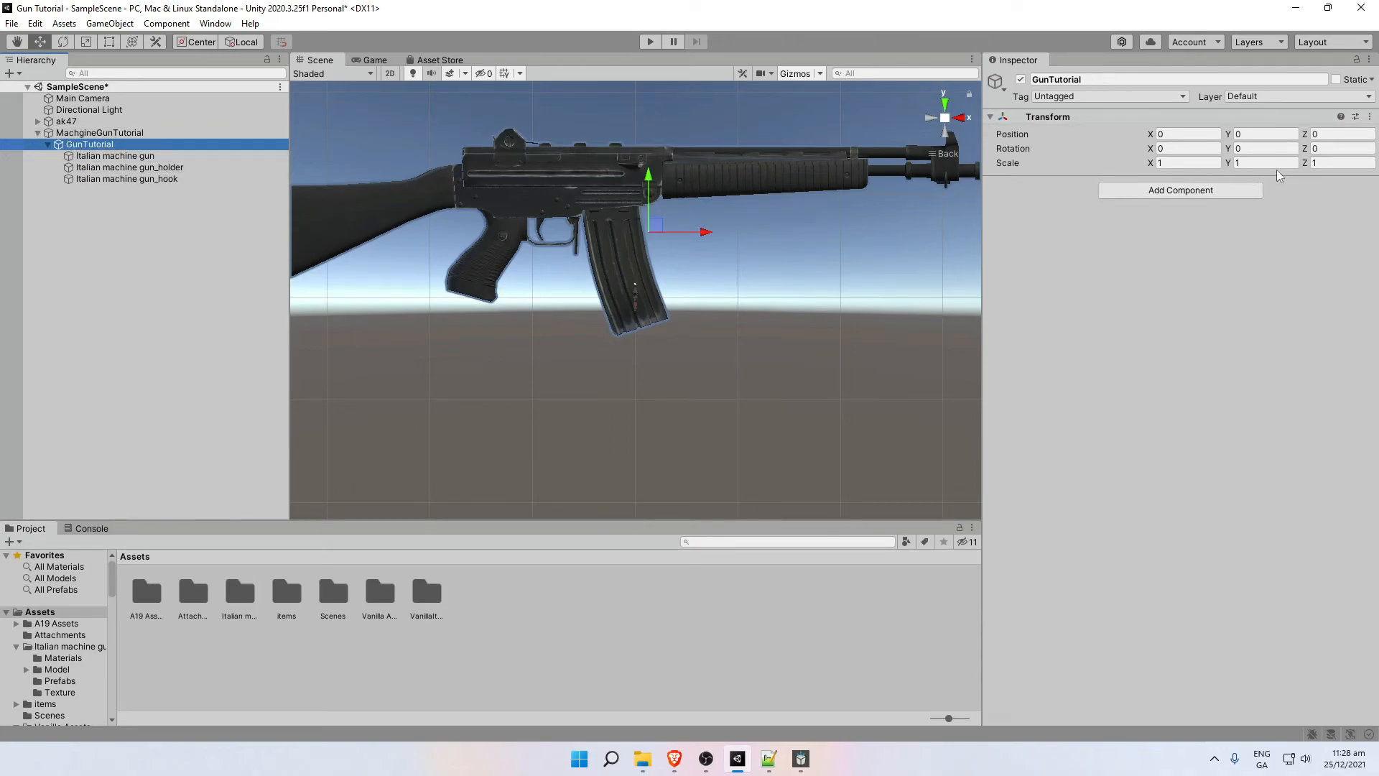
click(1267, 149)
text(-90)
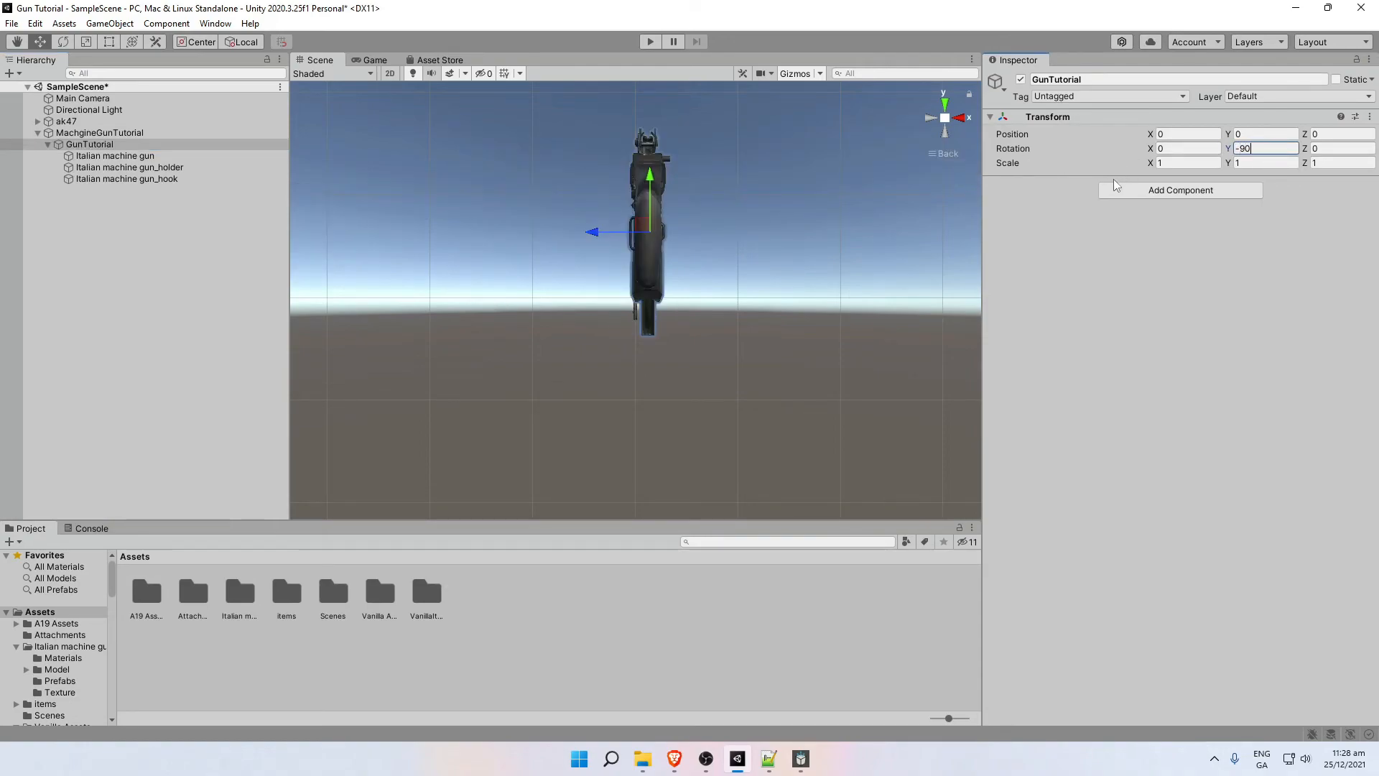
click(962, 121)
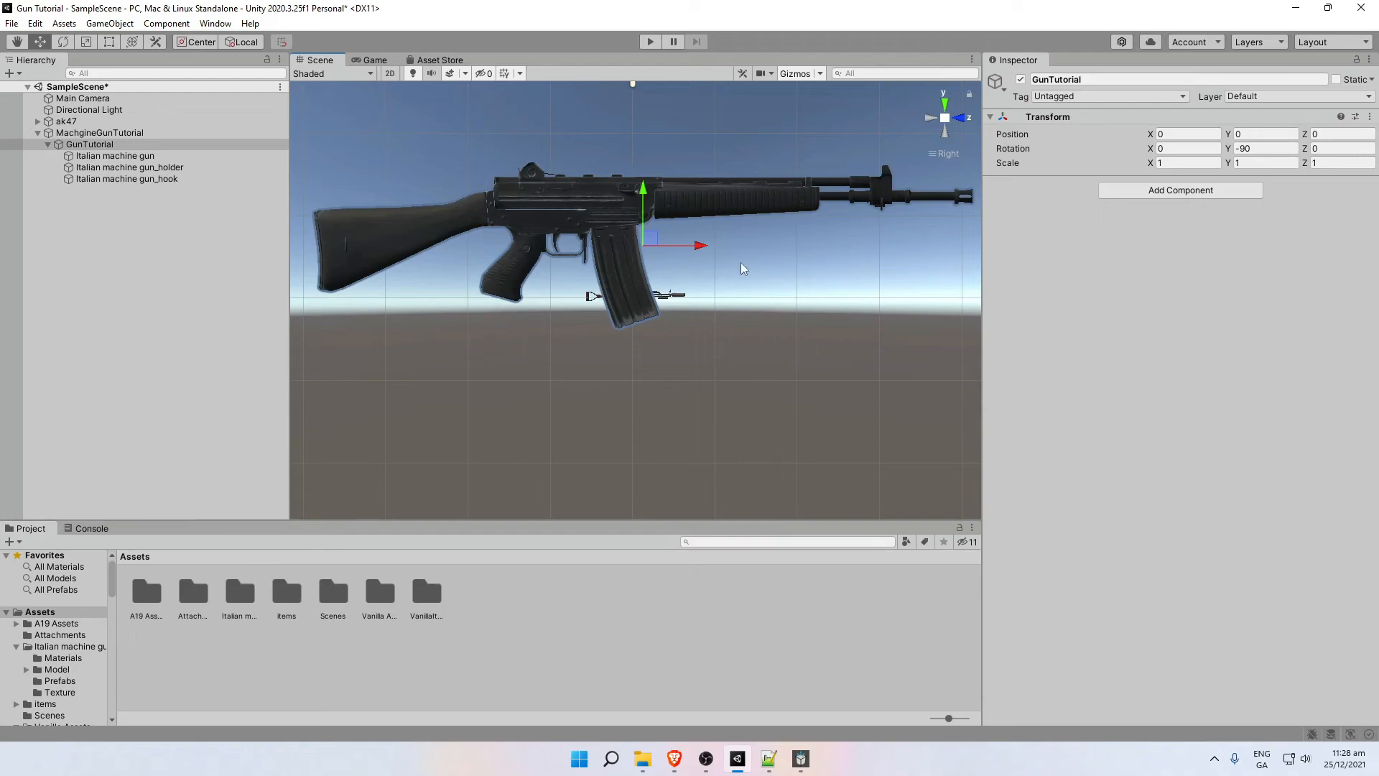
scroll(752, 260, up, 2)
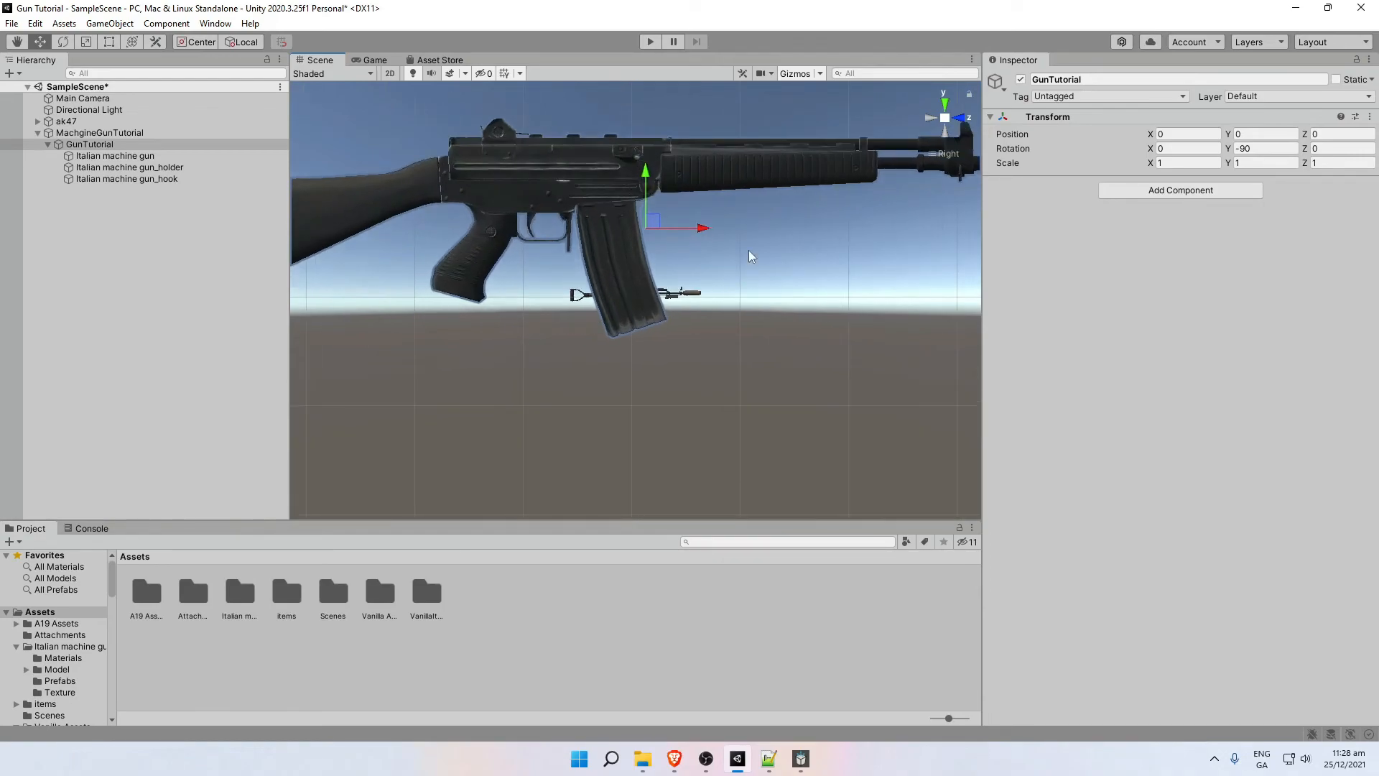
scroll(644, 296, down, 1)
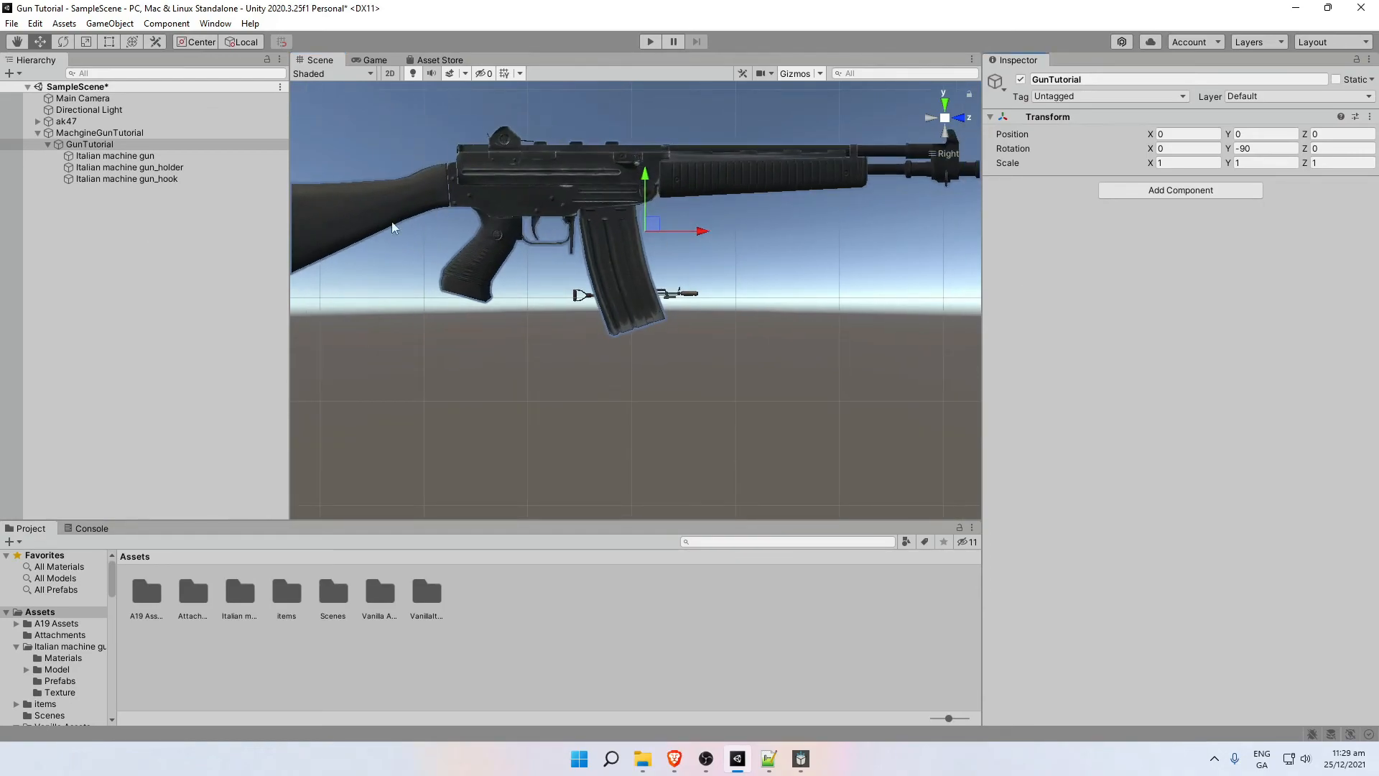
Try a scale of 0.1 on all axes for GunTutorial and lower it to about Y -0.073 over the AK47.
drag(1170, 162, 1052, 166)
text(0.1)
key(Tab)
text(0.1)
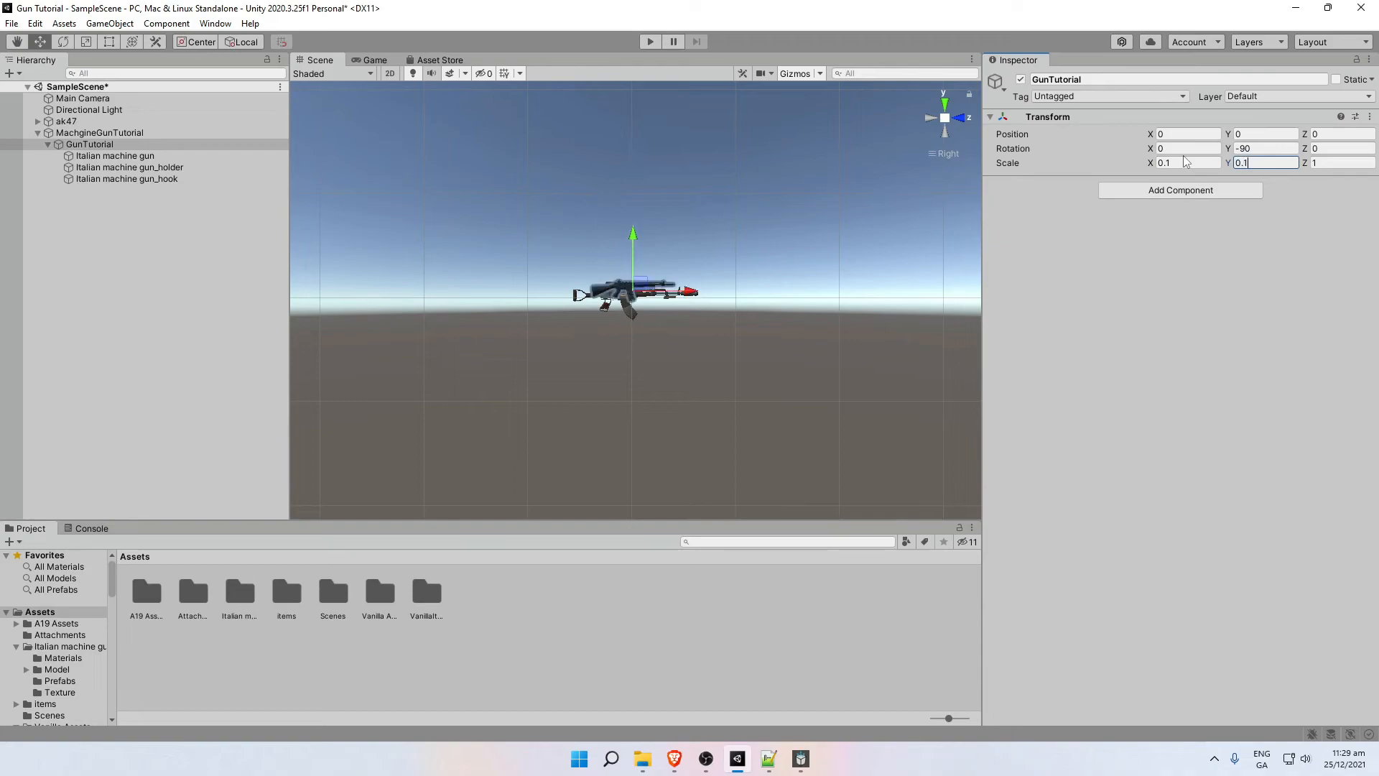
key(Tab)
text(0.1)
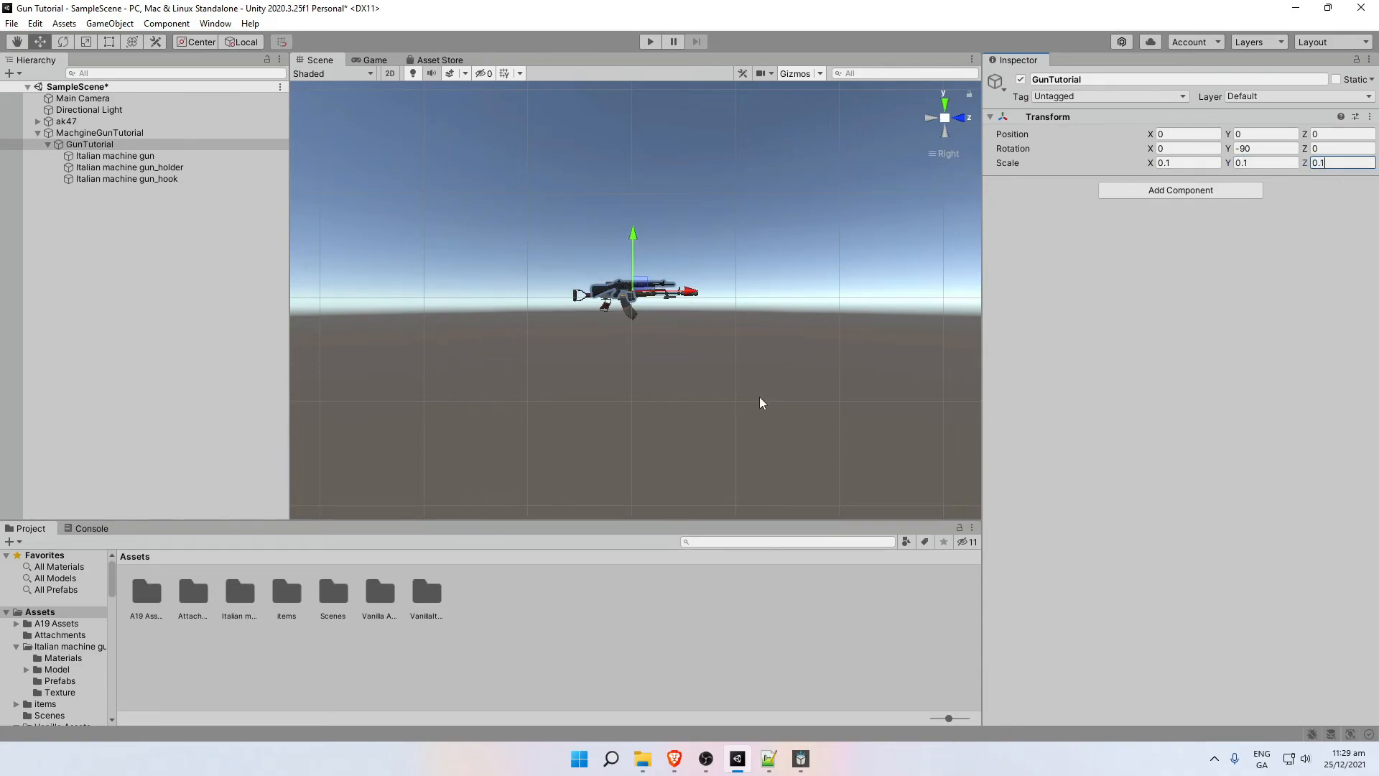
scroll(759, 396, up, 3)
scroll(628, 355, up, 5)
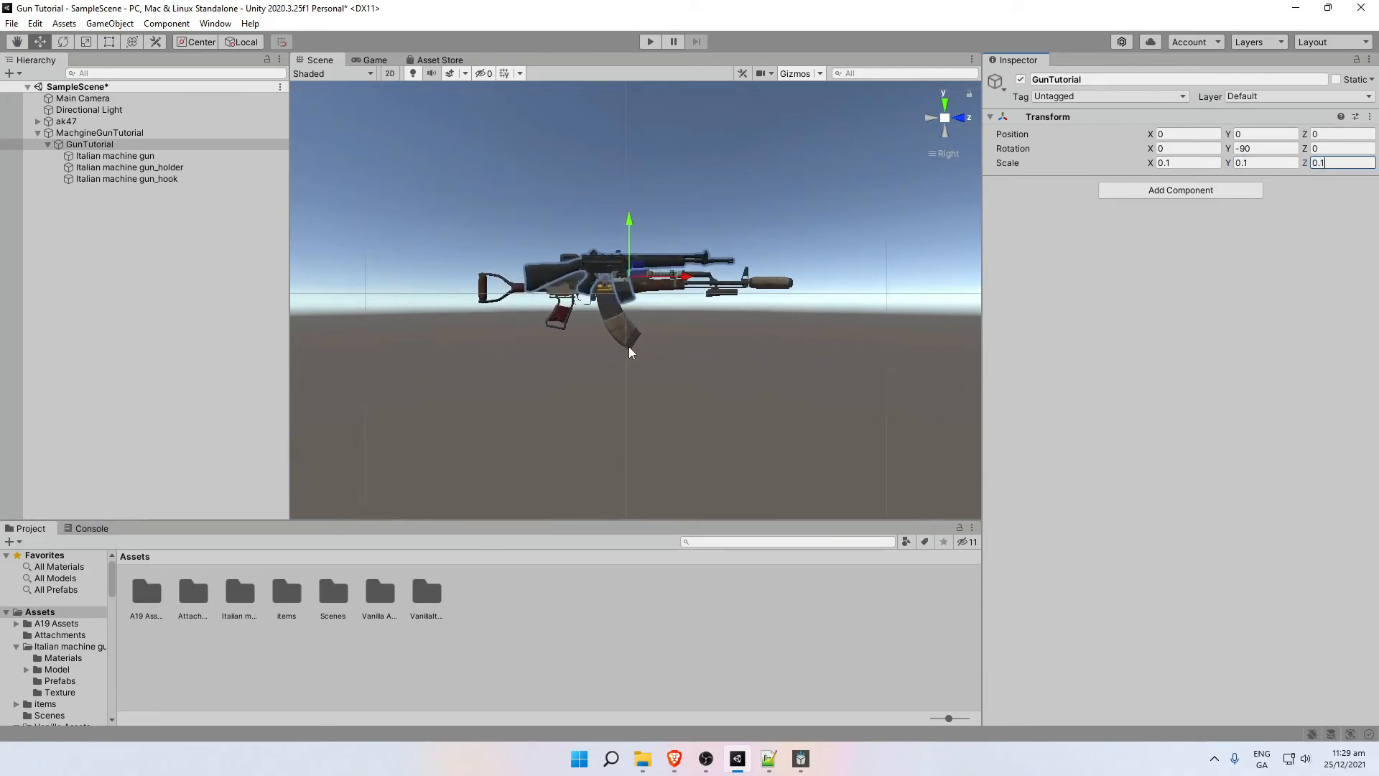
drag(626, 210, 609, 249)
Try a scale of 0.2 on the X, Y and Z axes for GunTutorial.
click(1187, 163)
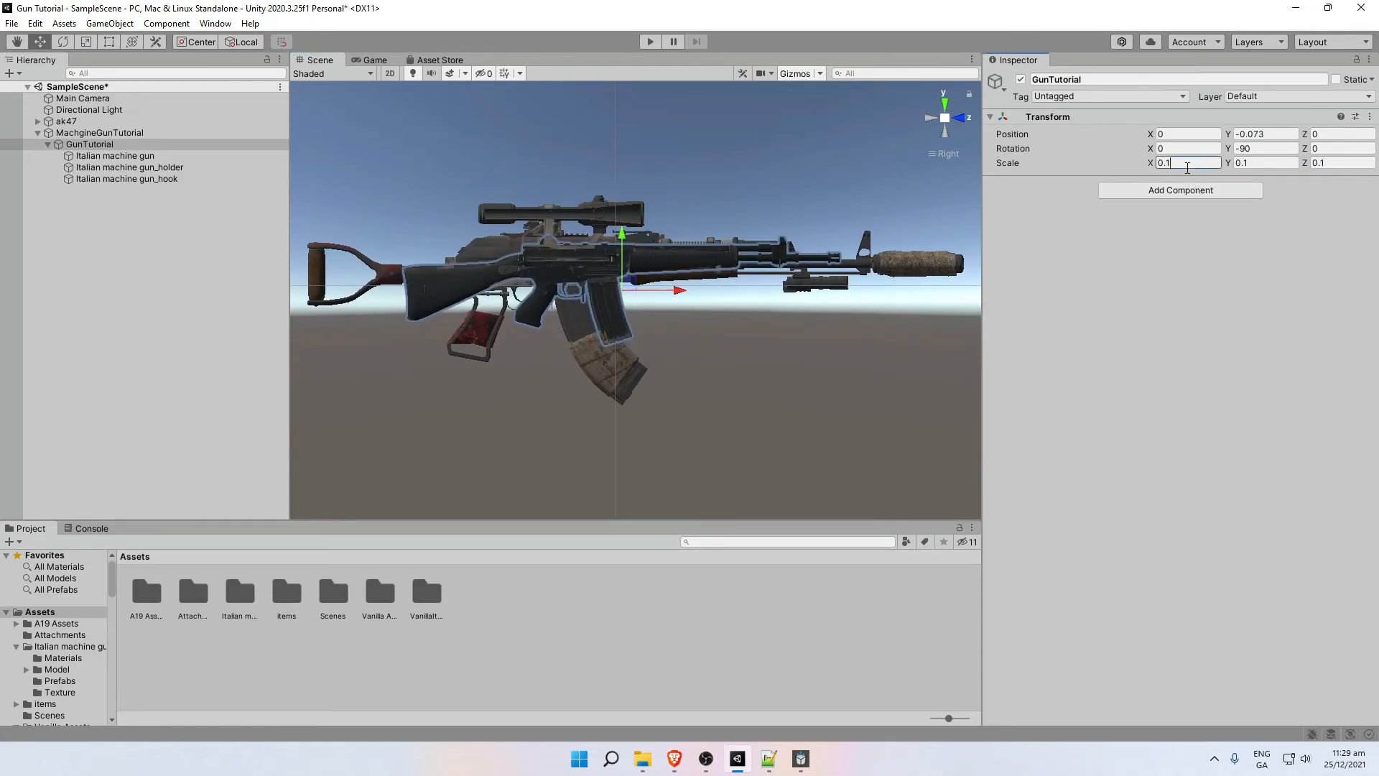
text(0.2)
click(1266, 163)
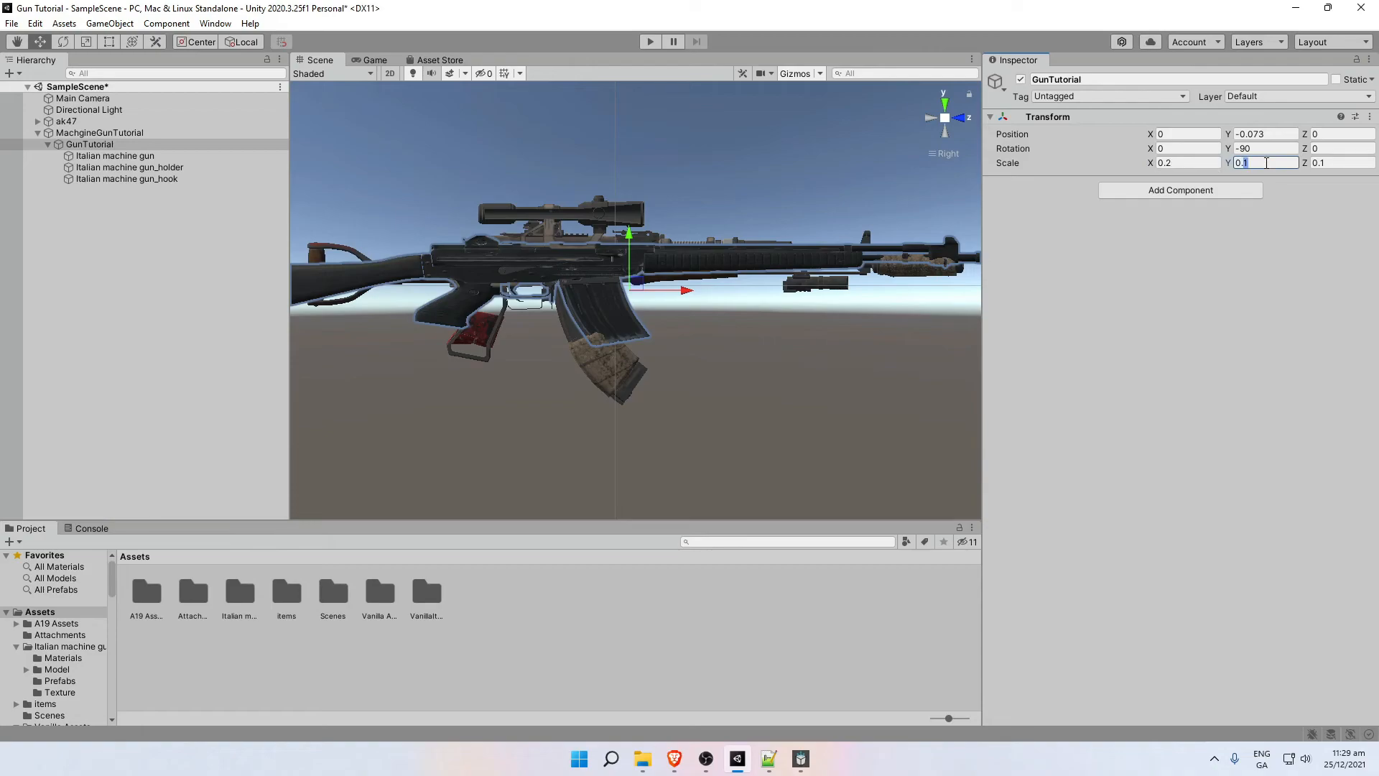
text(0.2)
key(Tab)
text(0.2)
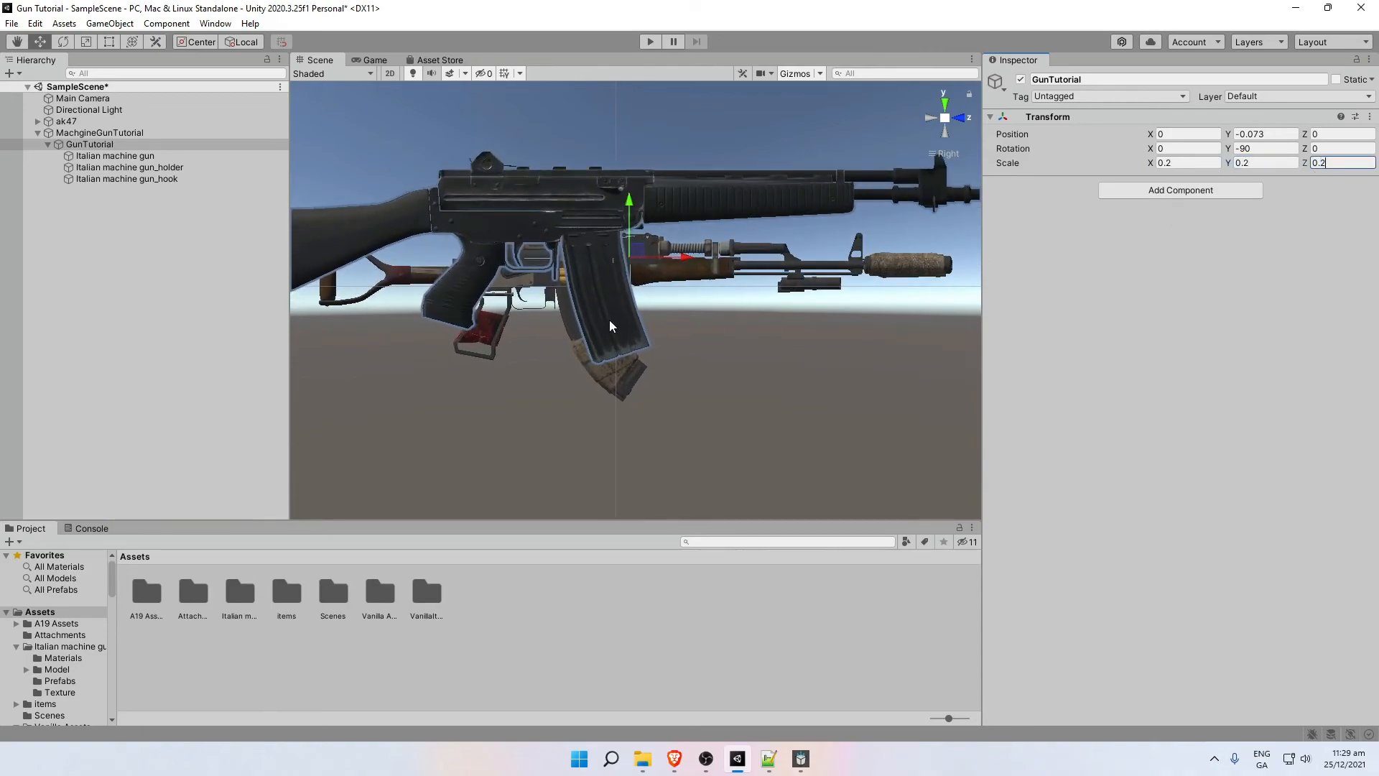
Set GunTutorial's scale to 0.15 on the X, Y and Z axes.
click(1185, 163)
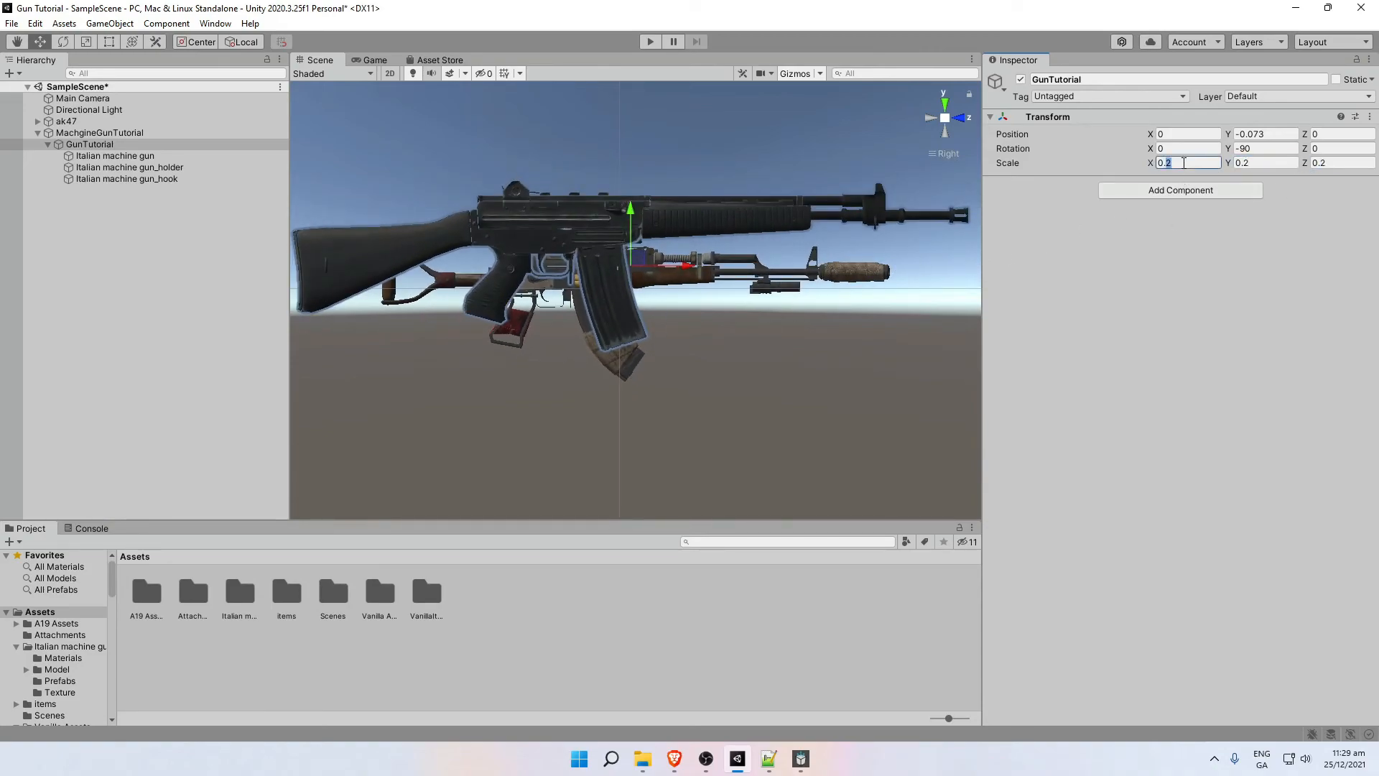
text(0.15)
click(1262, 163)
text(0.1)
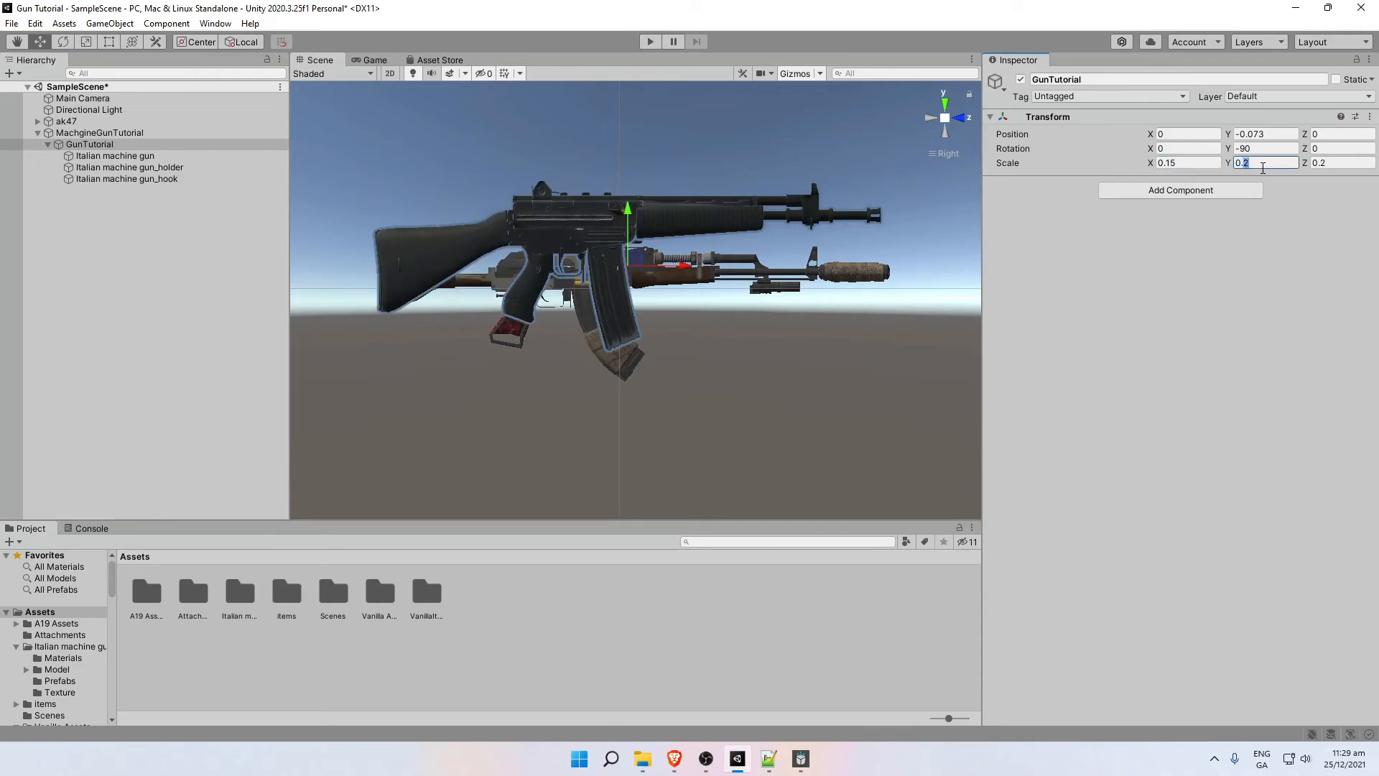
text(5)
key(Tab)
text(0.15)
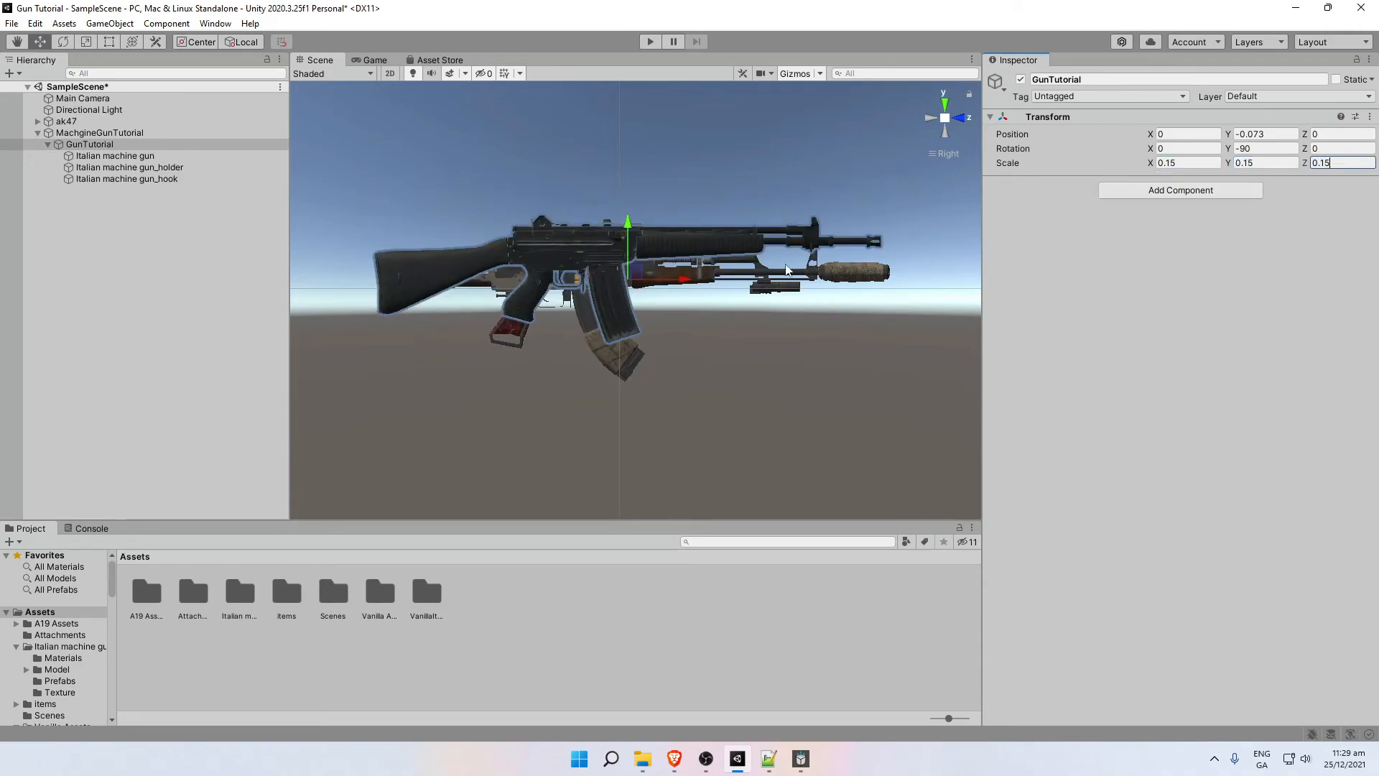
Lower GunTutorial to about Y -0.138 so it overlaps the AK47, and check the alignment from behind.
drag(625, 224, 624, 253)
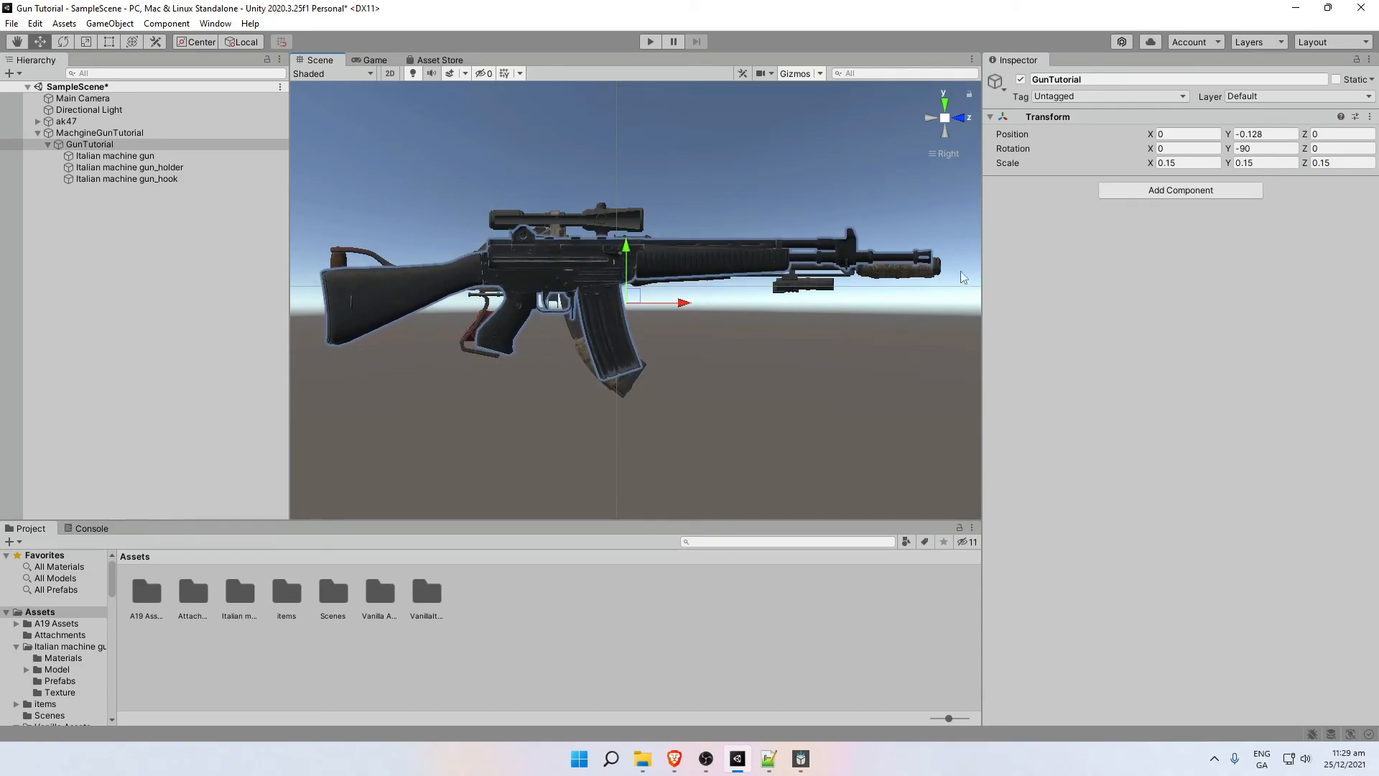
drag(629, 248, 629, 253)
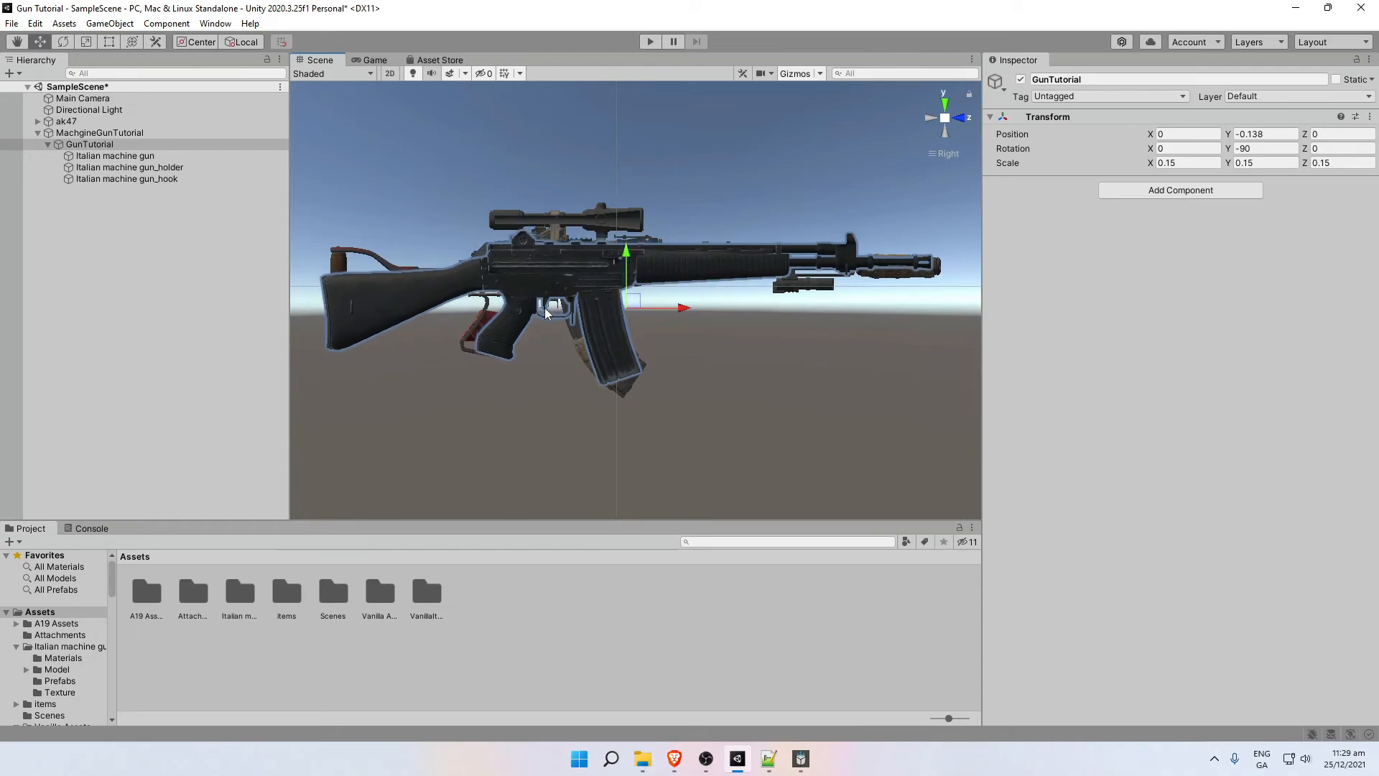
mouse_move(683, 307)
mouse_down()
mouse_move(670, 306)
mouse_move(685, 307)
mouse_up()
click(960, 118)
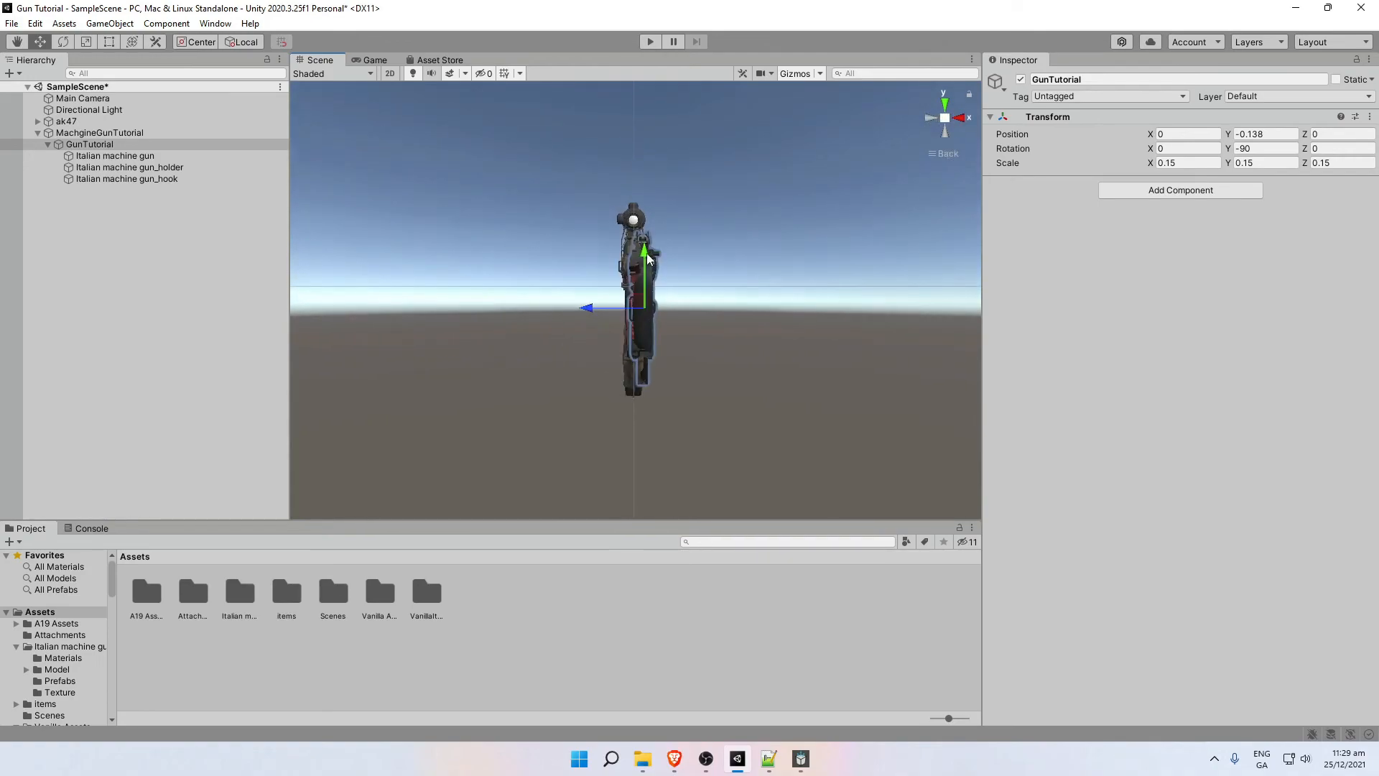
Nudge GunTutorial to about X -0.013, Y -0.145, Z 0.003 to line up with the AK47, and hide ak47 in the scene.
drag(584, 309, 581, 307)
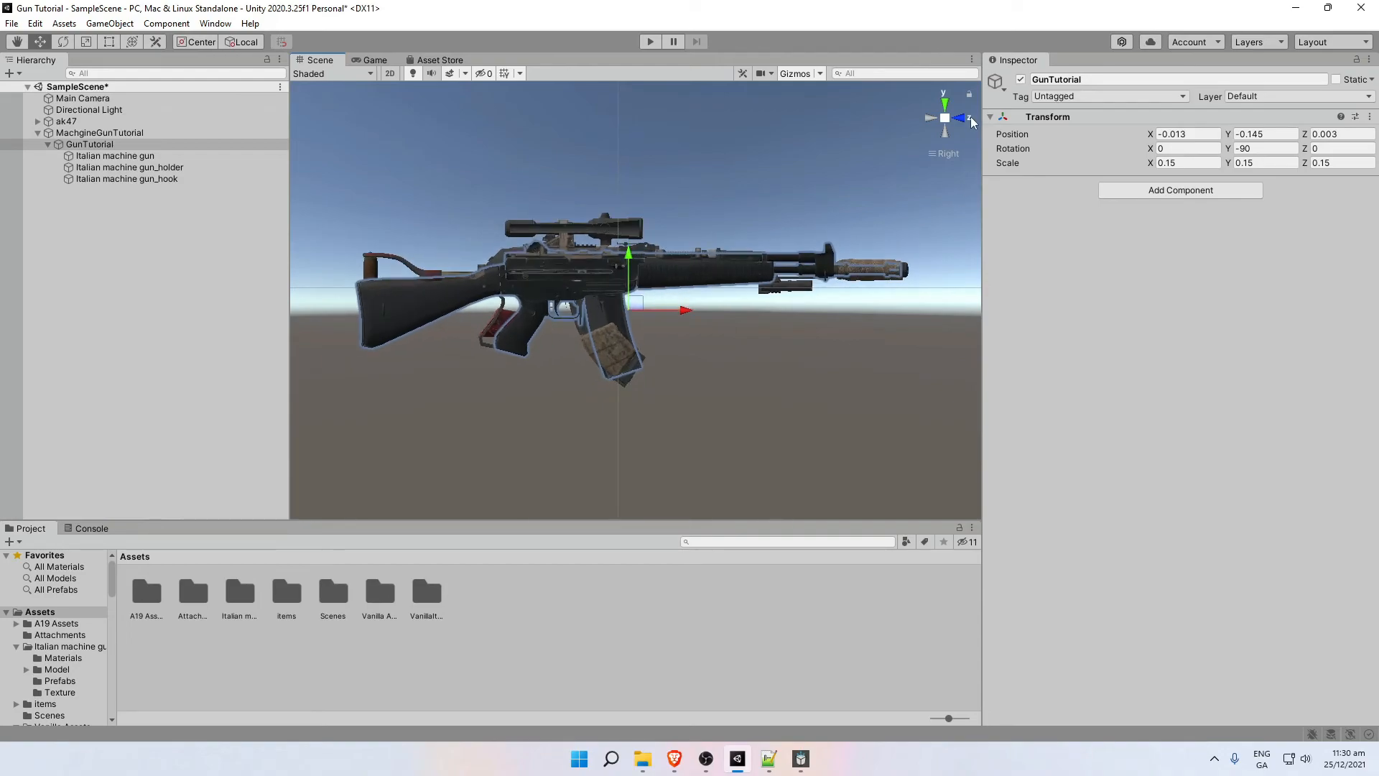
click(959, 119)
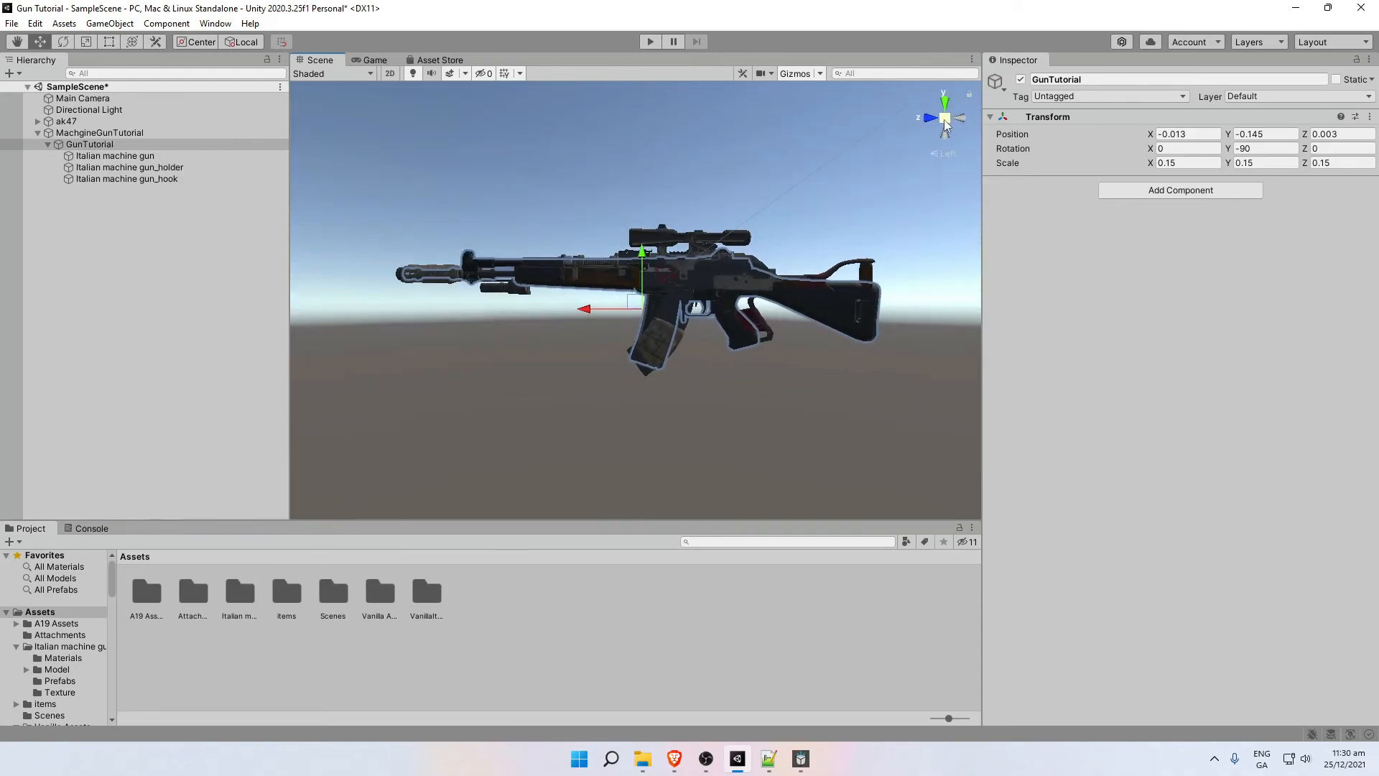
click(959, 121)
click(6, 122)
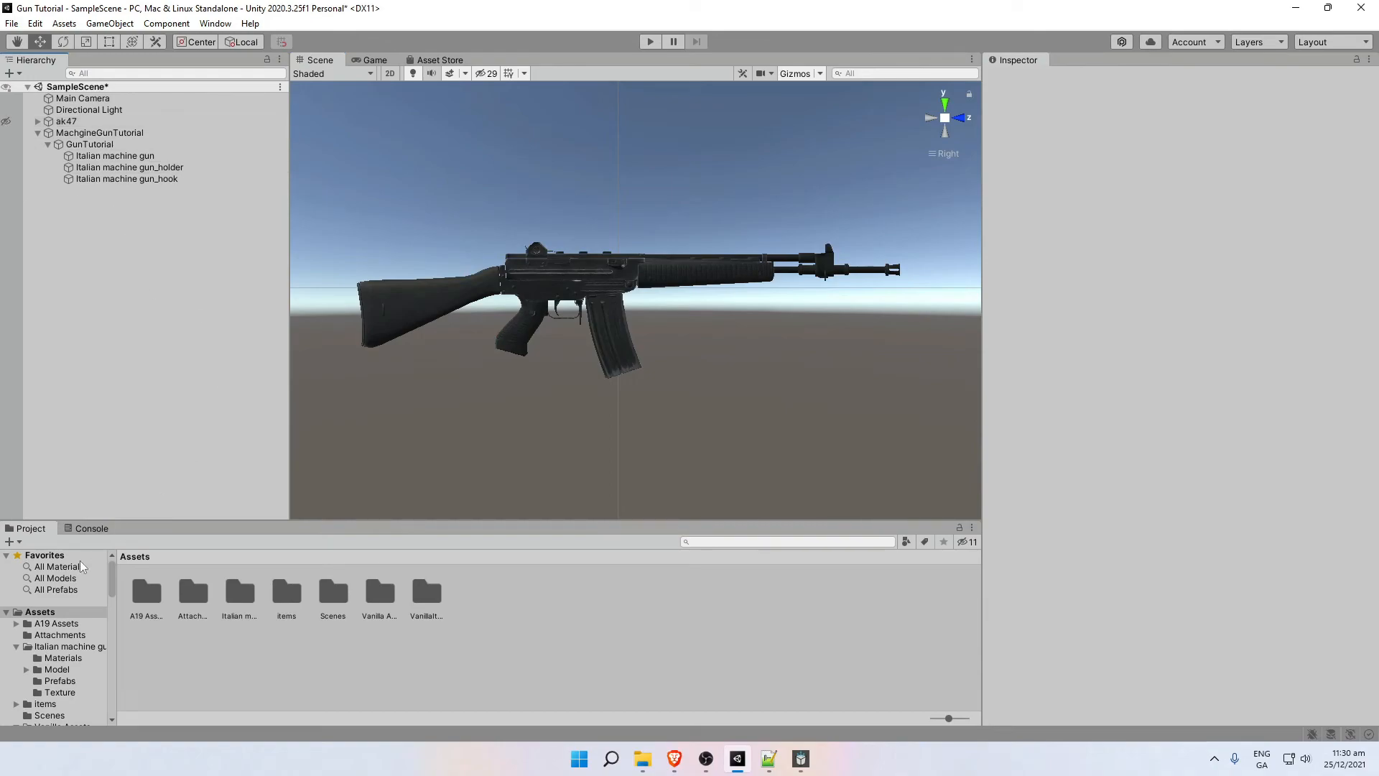
Examine the weapon attachment prefabs in the Attachments asset folder, including the silencer, flashlight and scopes.
double_click(194, 603)
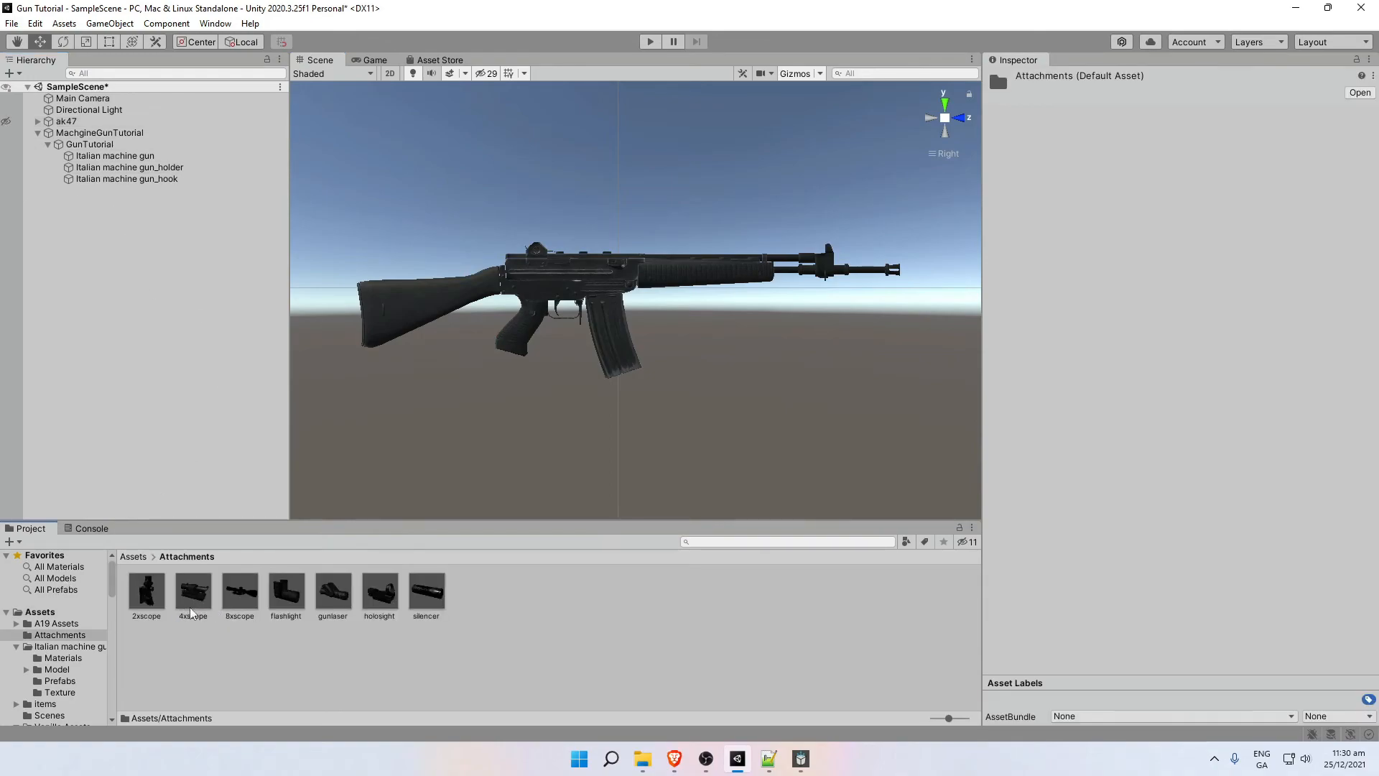
click(426, 612)
click(286, 605)
click(240, 603)
click(156, 600)
click(433, 600)
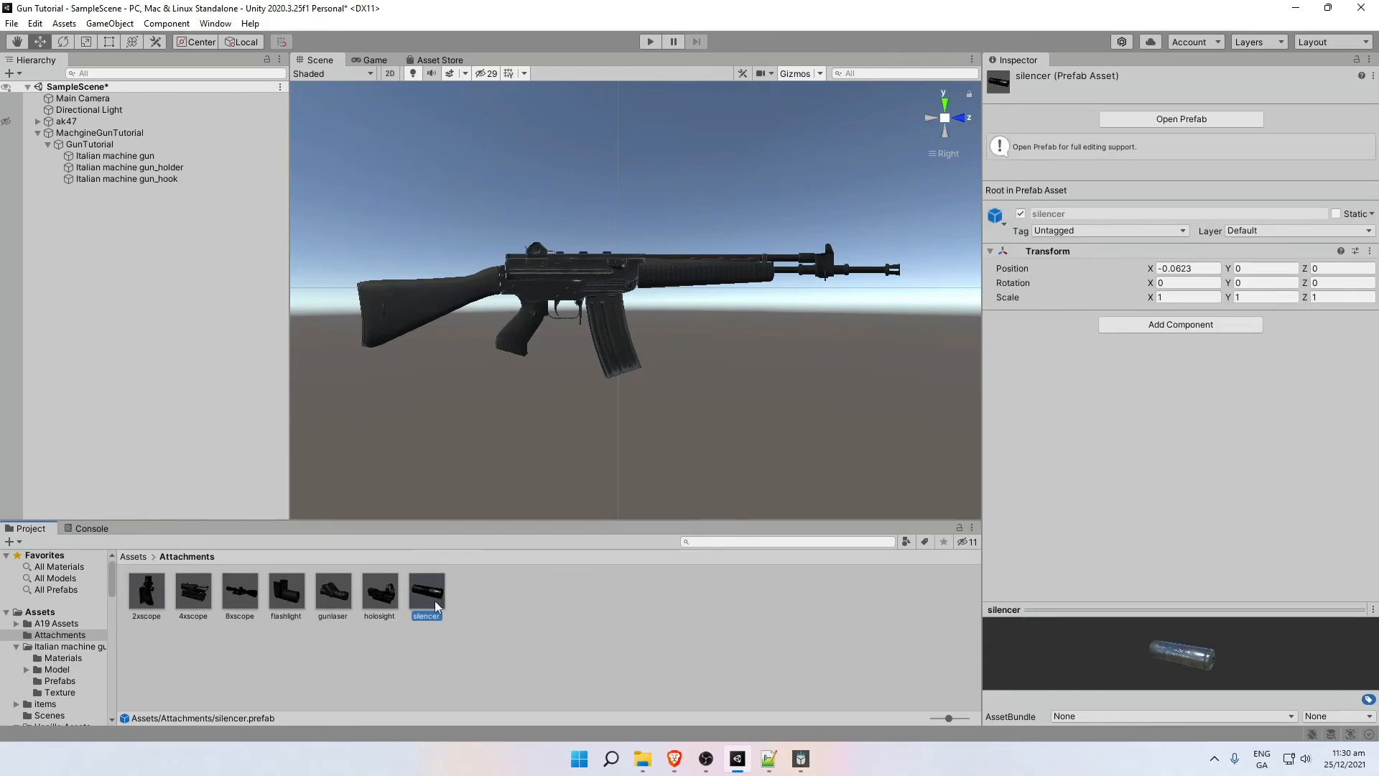
click(473, 620)
click(134, 557)
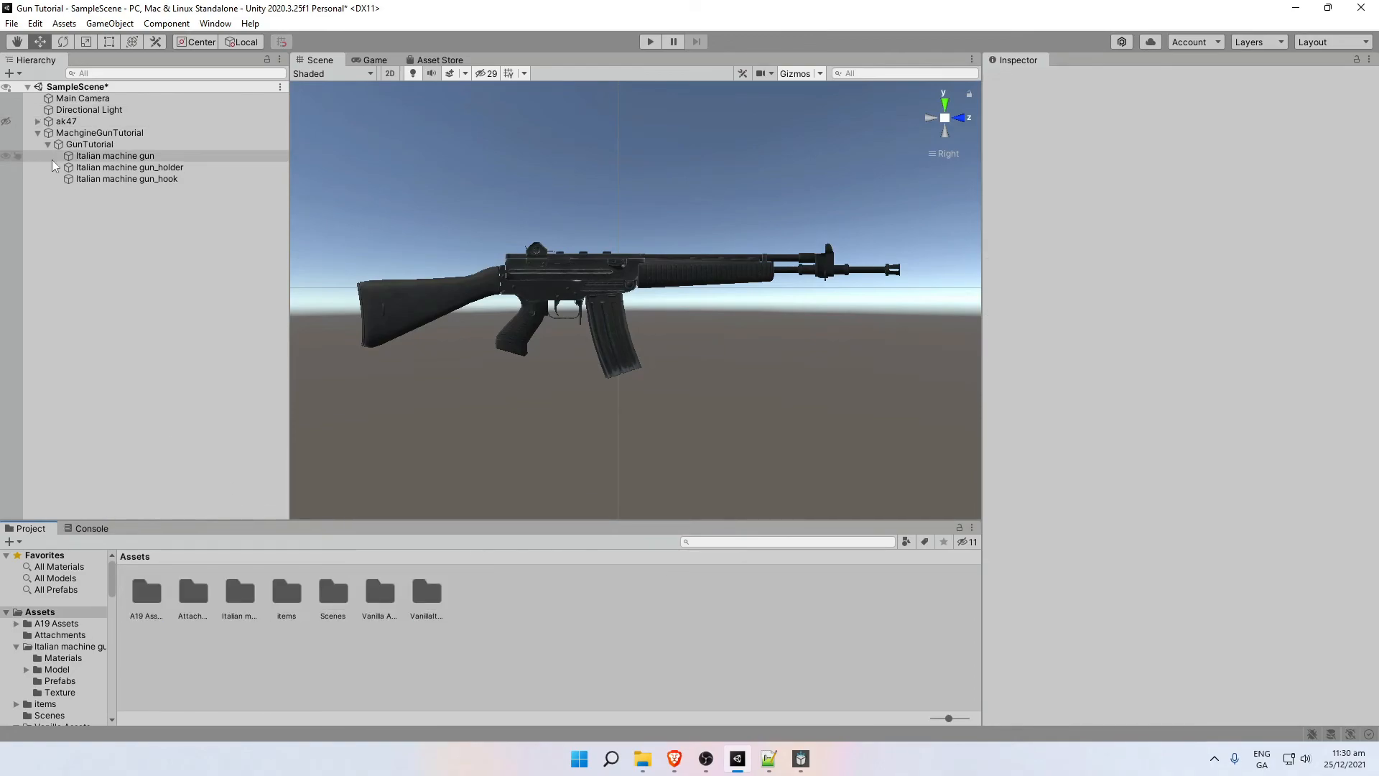
Create an empty child object named Attachments under MachgineGunTutorial.
click(63, 134)
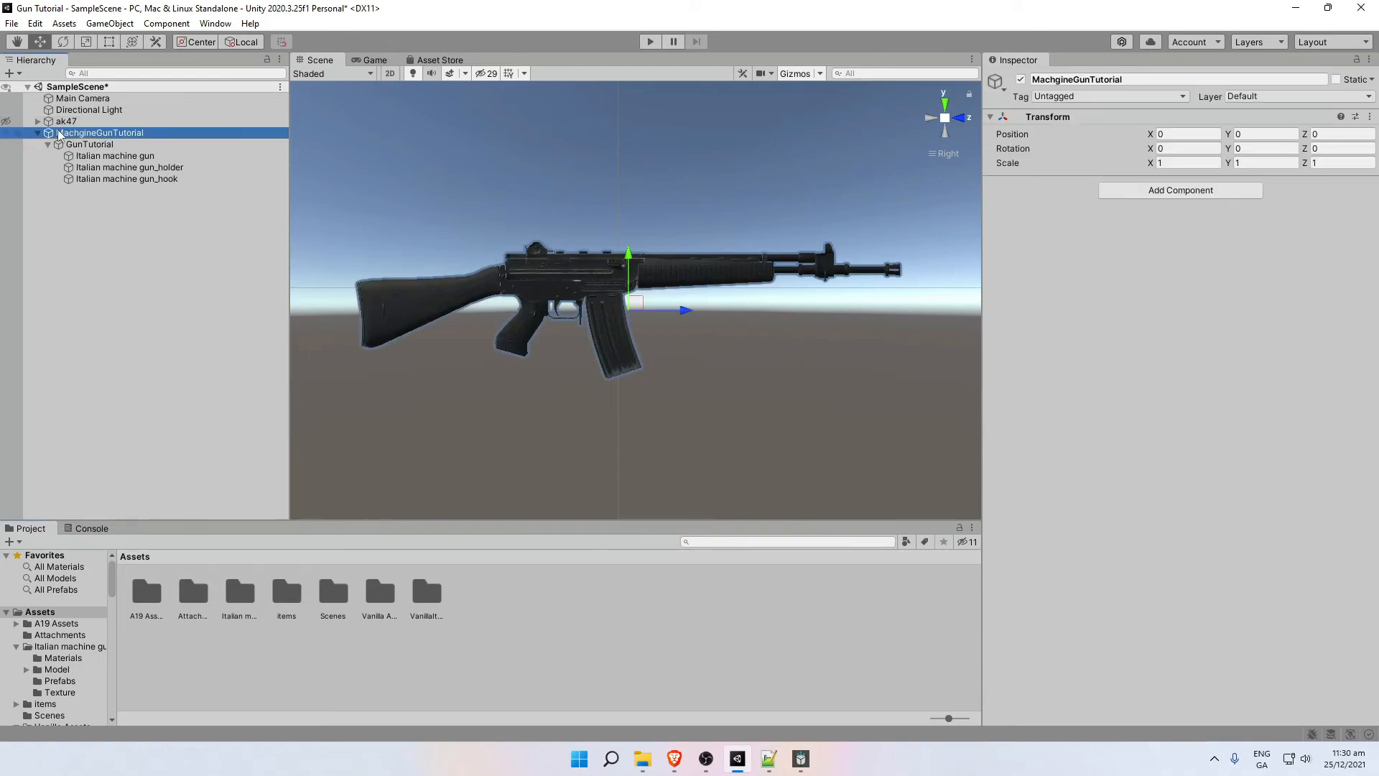
right_click(115, 134)
click(172, 311)
text(S)
key(BackSpace)
text(Attachments)
key(Return)
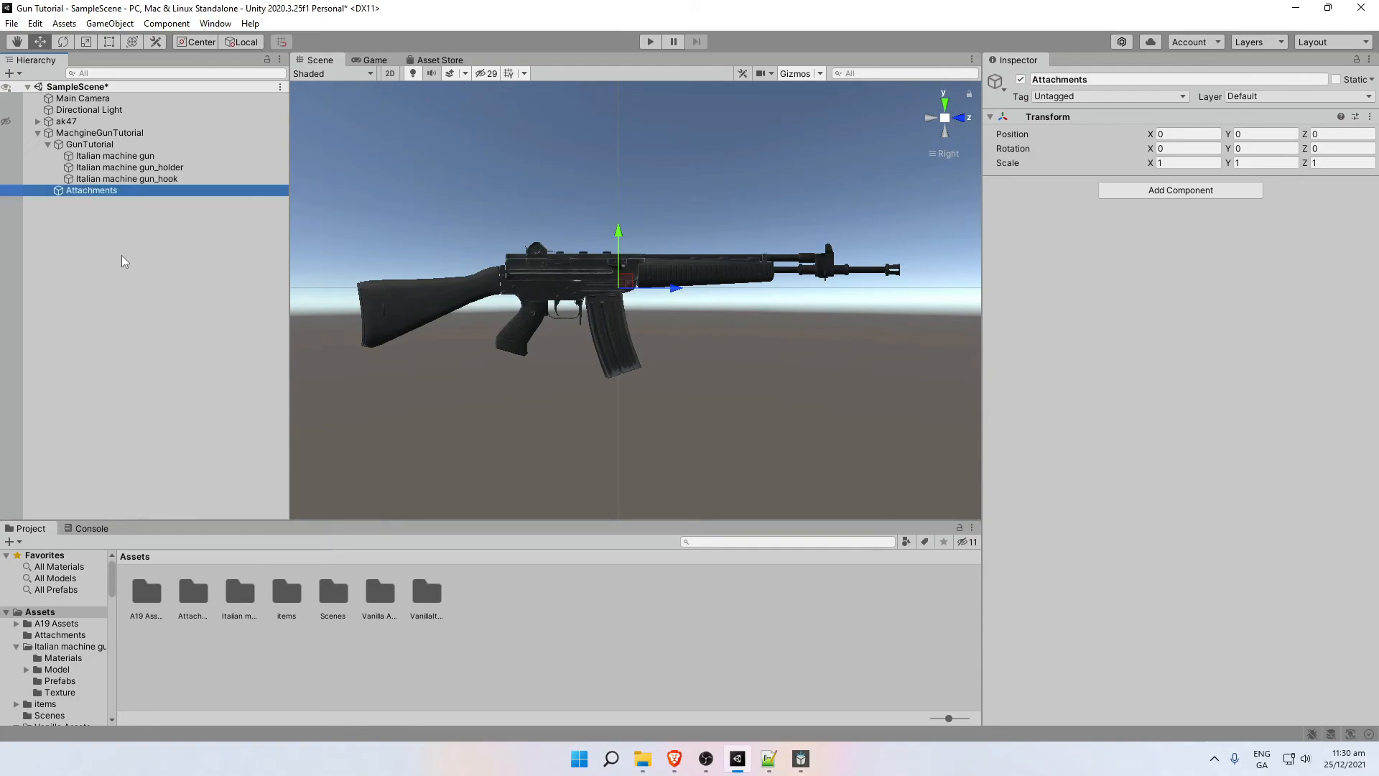
Create two empty child objects named Barrel and Side under the Attachments object.
right_click(88, 191)
click(147, 366)
text(Barrel)
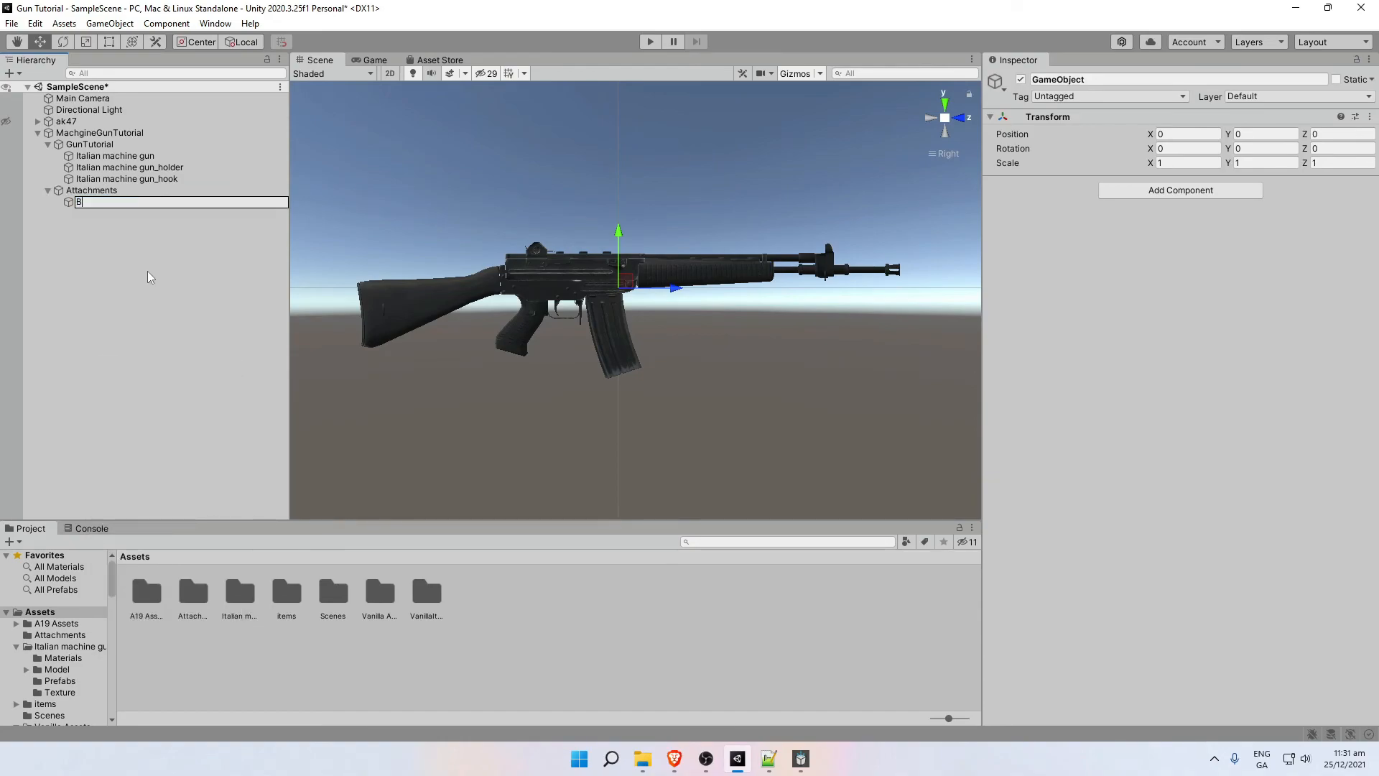
key(Return)
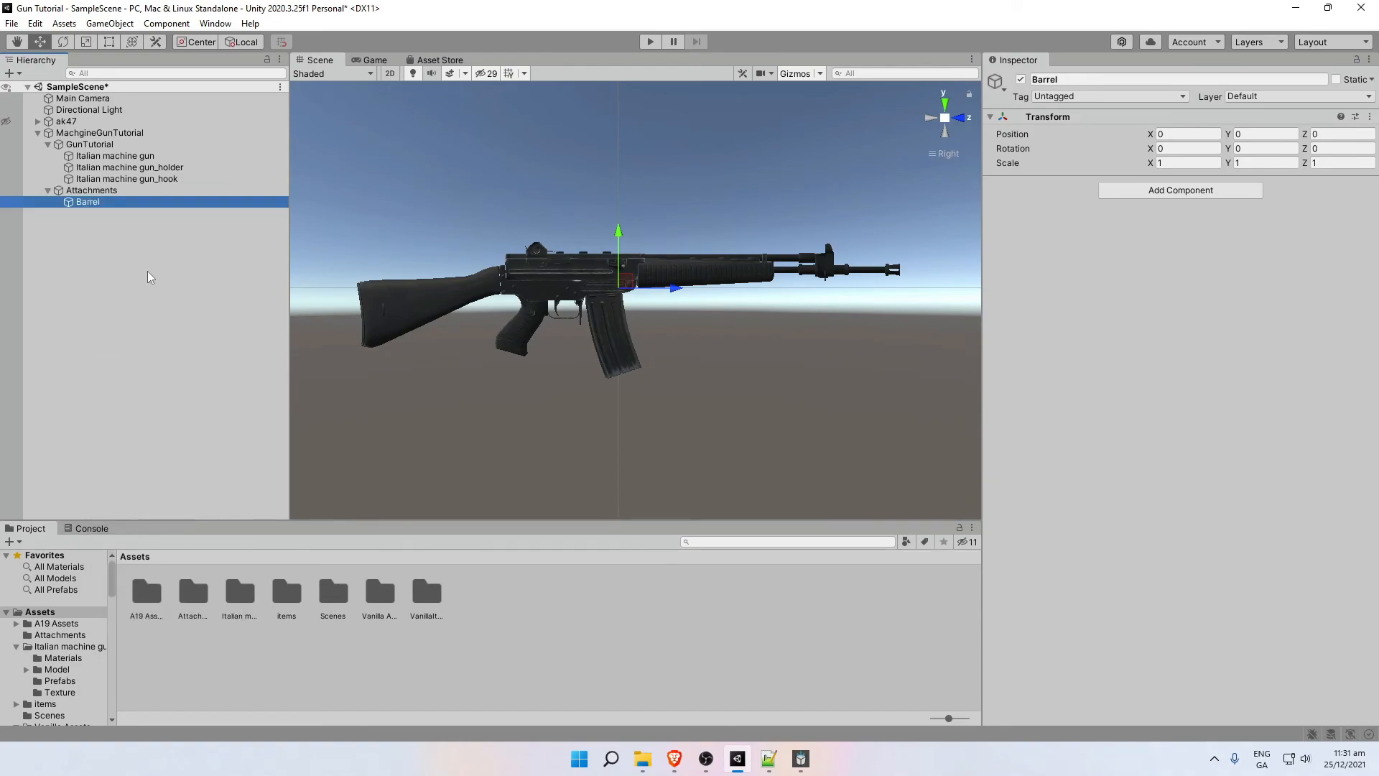
right_click(99, 191)
click(152, 369)
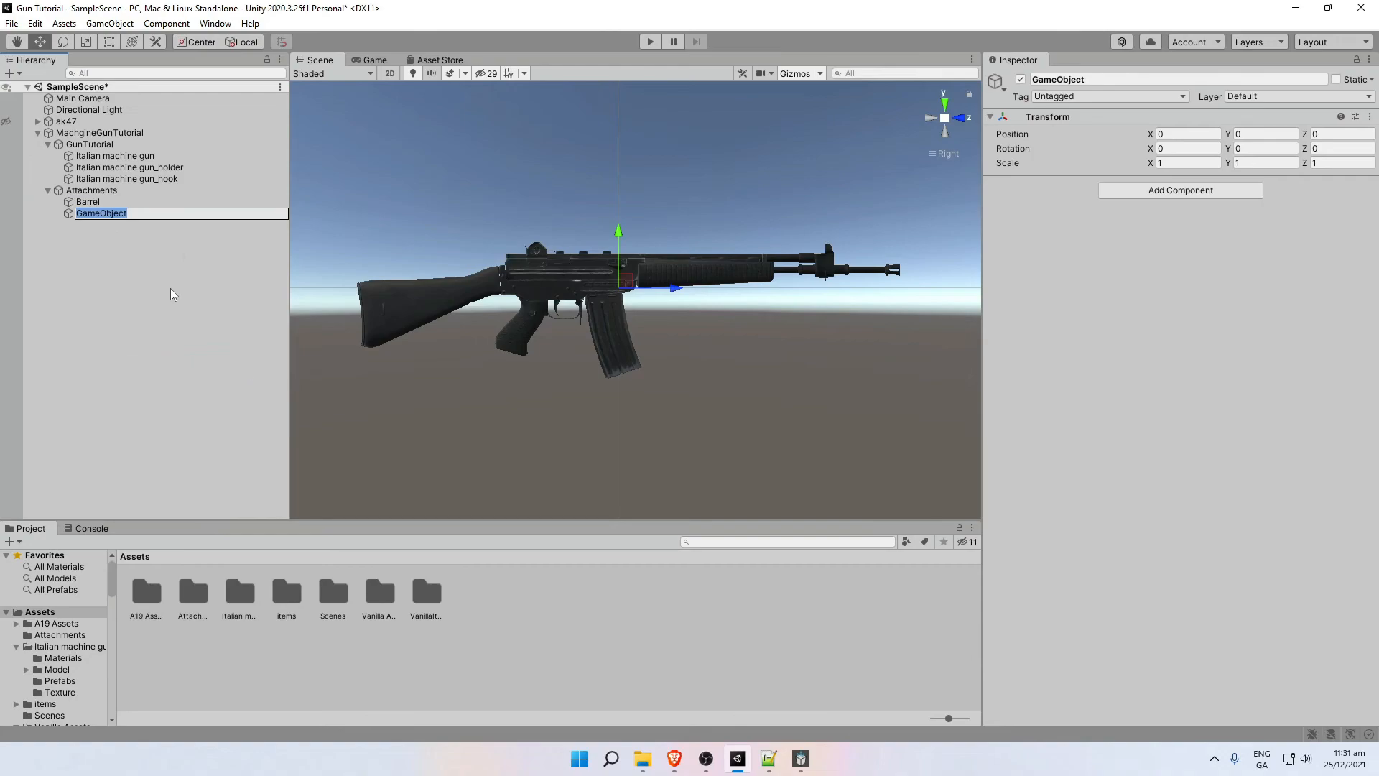
text(Side)
key(Return)
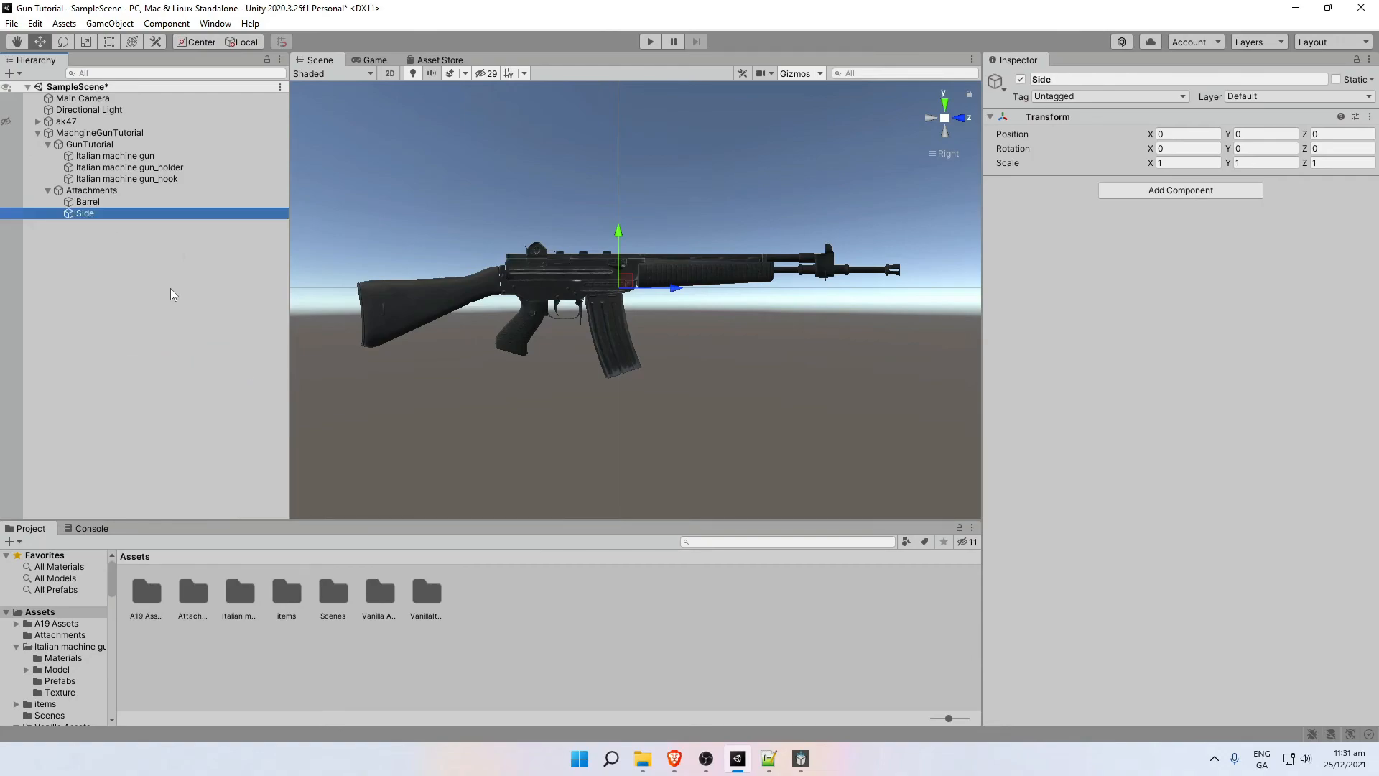
Create an empty child object named Scope under the Attachments object.
right_click(91, 190)
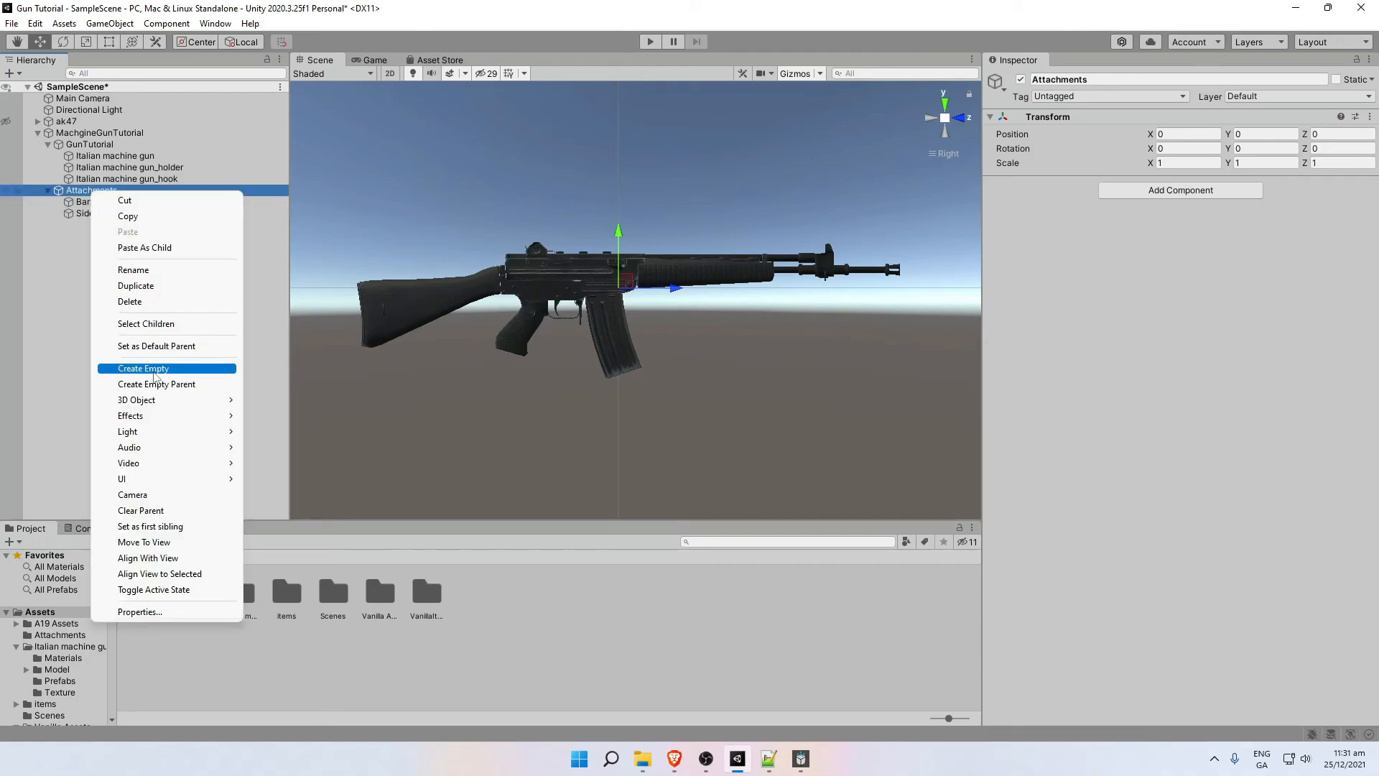
click(152, 369)
text(Scope)
key(Return)
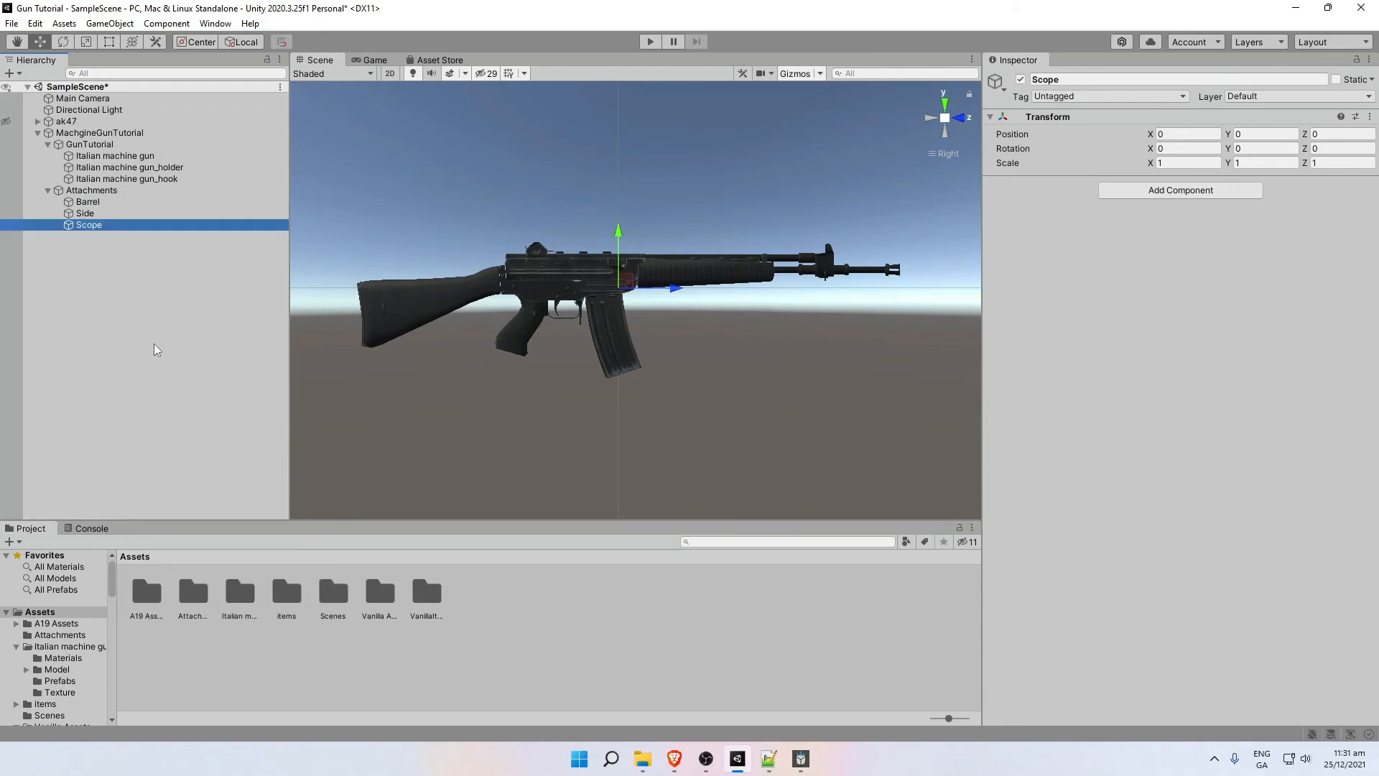
Review the Attachments object and its Barrel, Side and Scope children in the hierarchy.
click(73, 202)
click(81, 213)
click(83, 224)
click(91, 204)
click(86, 213)
click(195, 224)
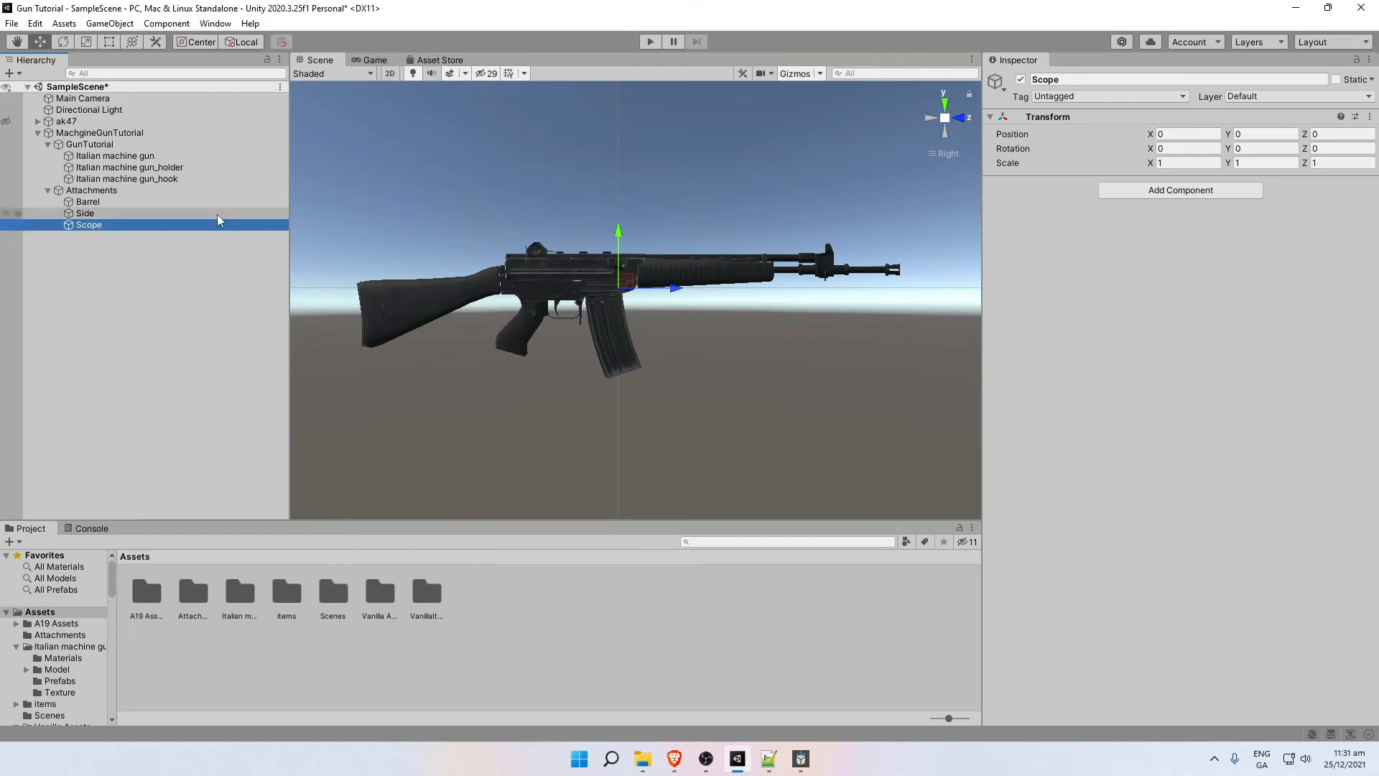
click(104, 180)
click(104, 190)
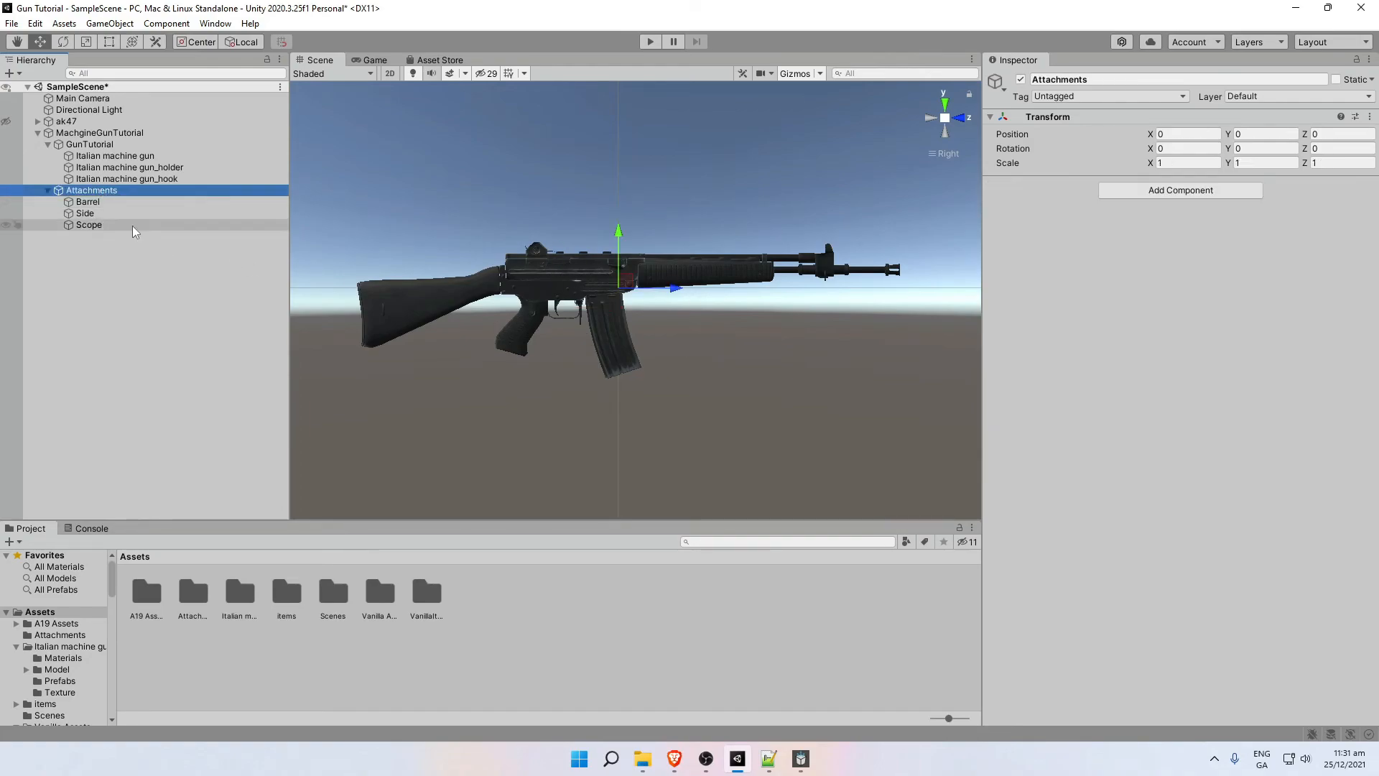
click(87, 144)
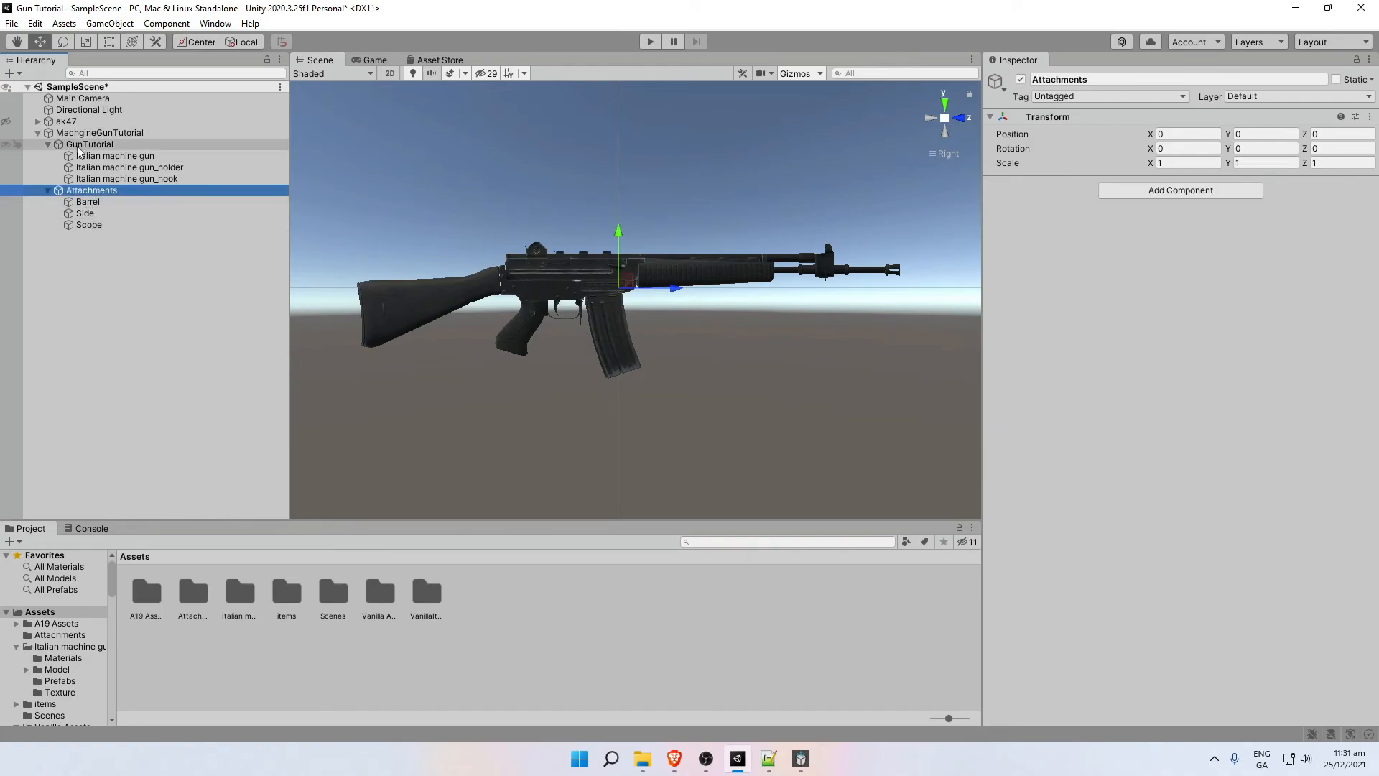
Create an empty child object named Muzzle directly under MachgineGunTutorial.
click(84, 134)
right_click(84, 133)
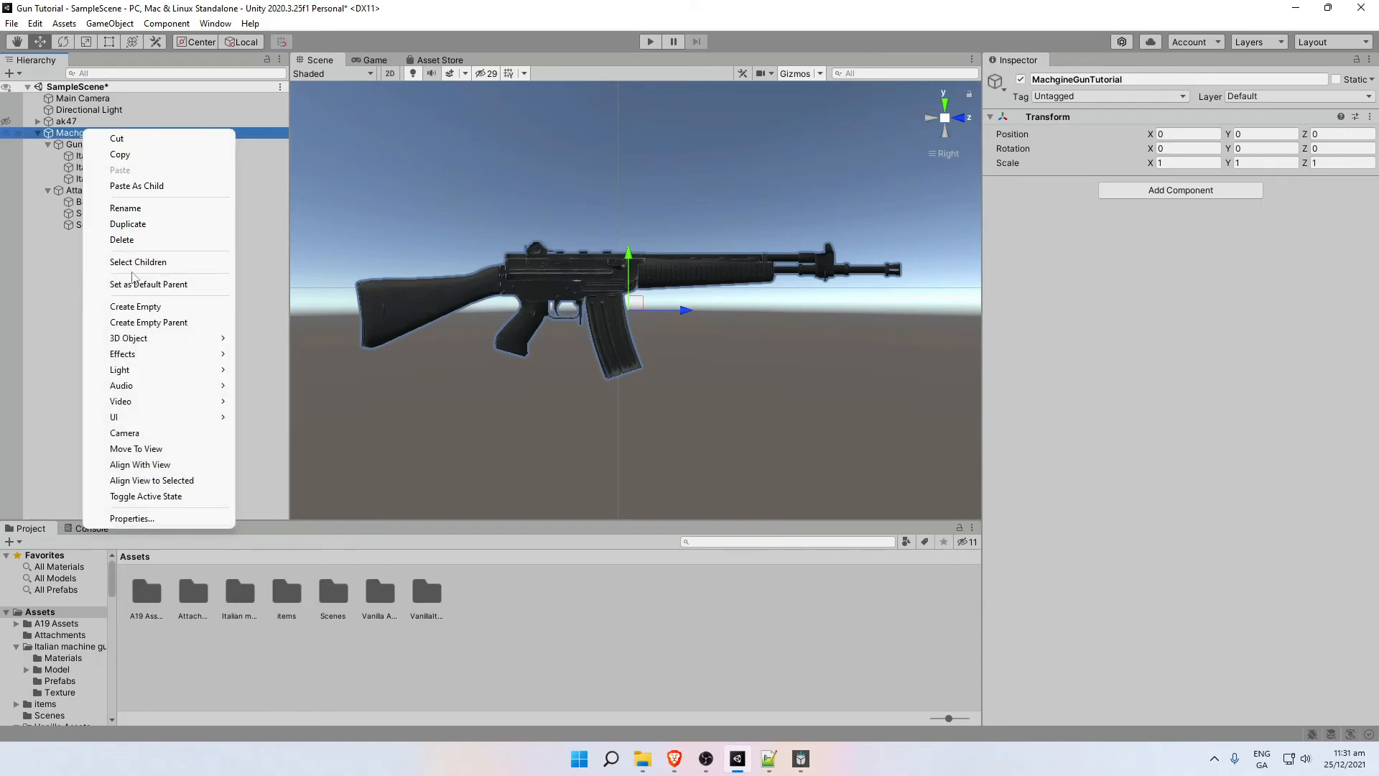
click(135, 306)
text(Muzzle)
key(Return)
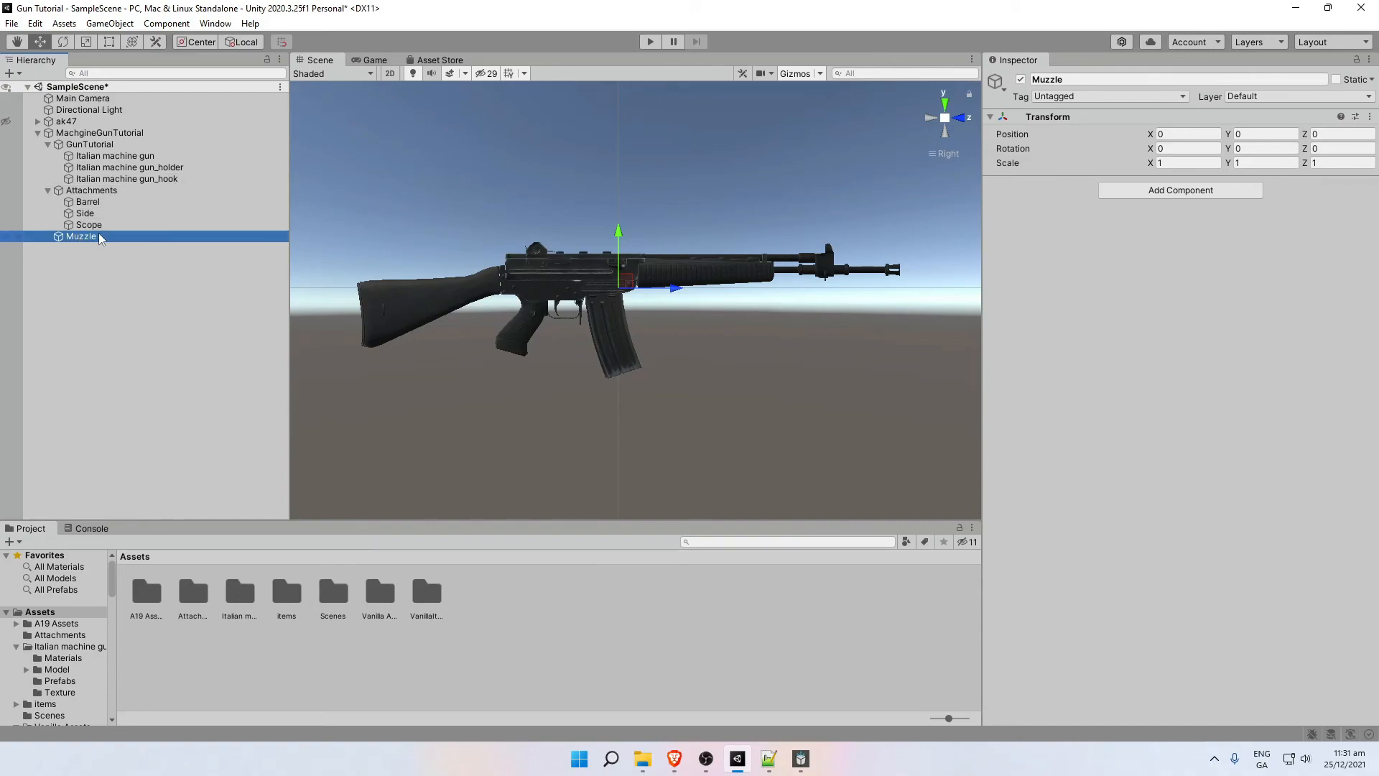
Move Muzzle to the tip of the gun barrel, at about Y 0.04 and Z 0.626.
drag(676, 289, 973, 289)
scroll(777, 292, up, 2)
scroll(778, 292, down, 2)
drag(922, 237, 922, 228)
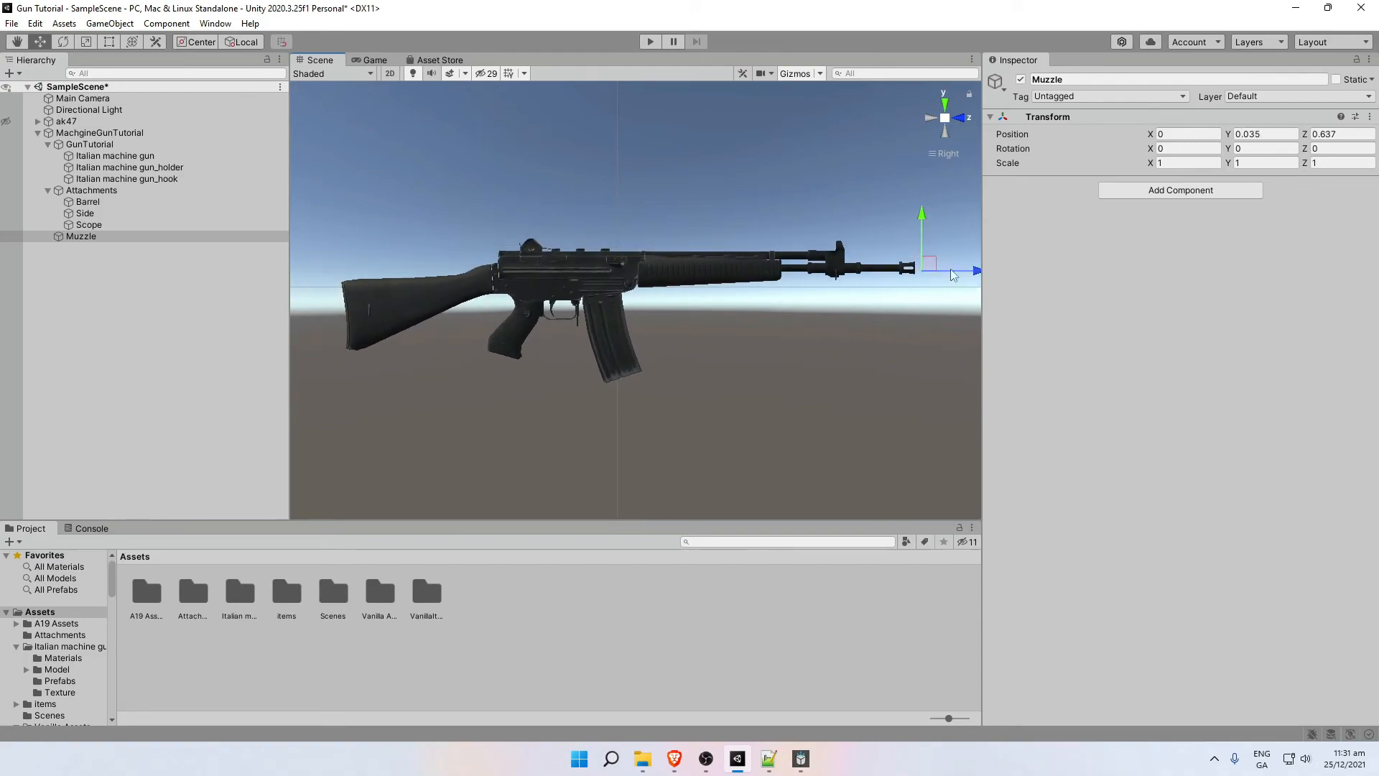
drag(975, 270, 968, 270)
drag(920, 219, 919, 216)
drag(969, 269, 968, 264)
Centre Muzzle on the barrel as seen from the front, at about X 0.004, and check it from the side.
click(962, 119)
scroll(701, 212, up, 2)
drag(583, 256, 594, 263)
scroll(662, 259, up, 2)
scroll(662, 260, down, 3)
click(642, 205)
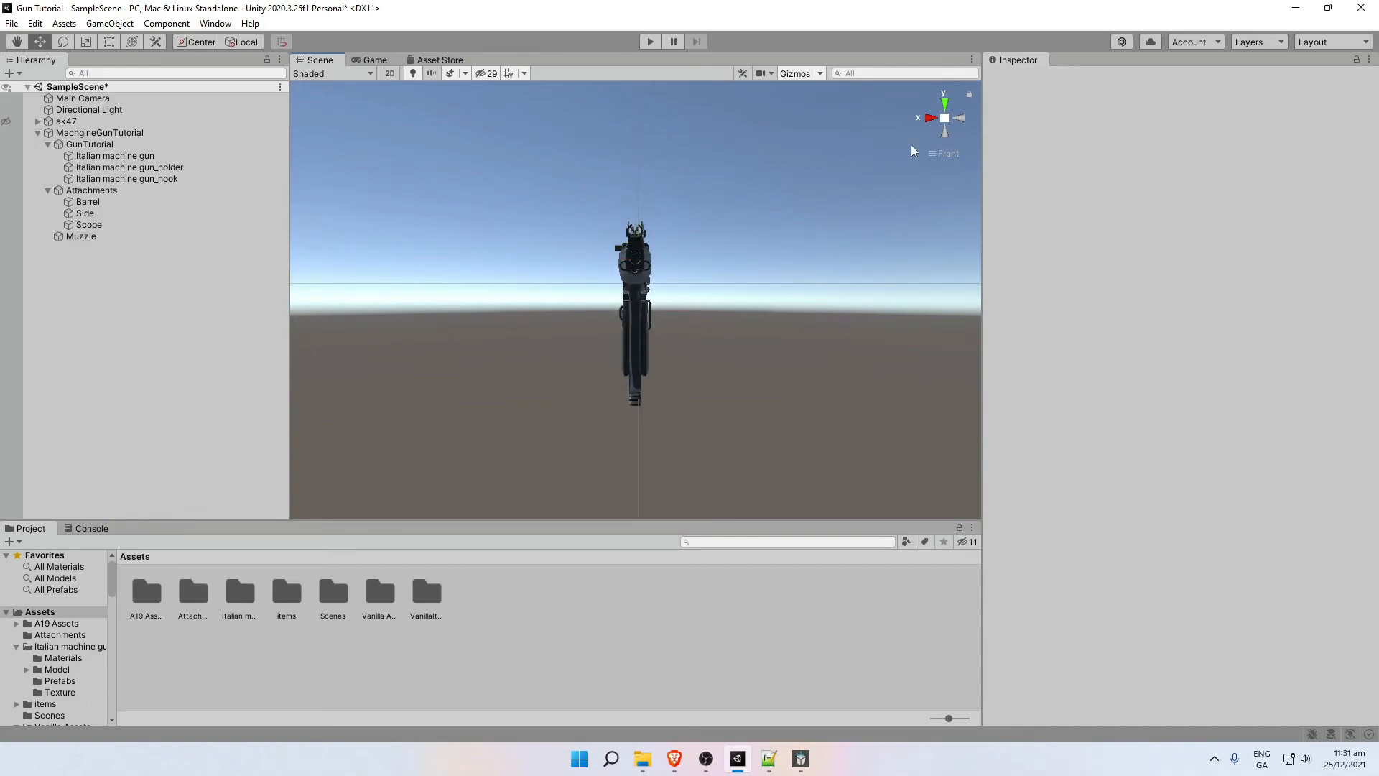
click(930, 117)
click(81, 236)
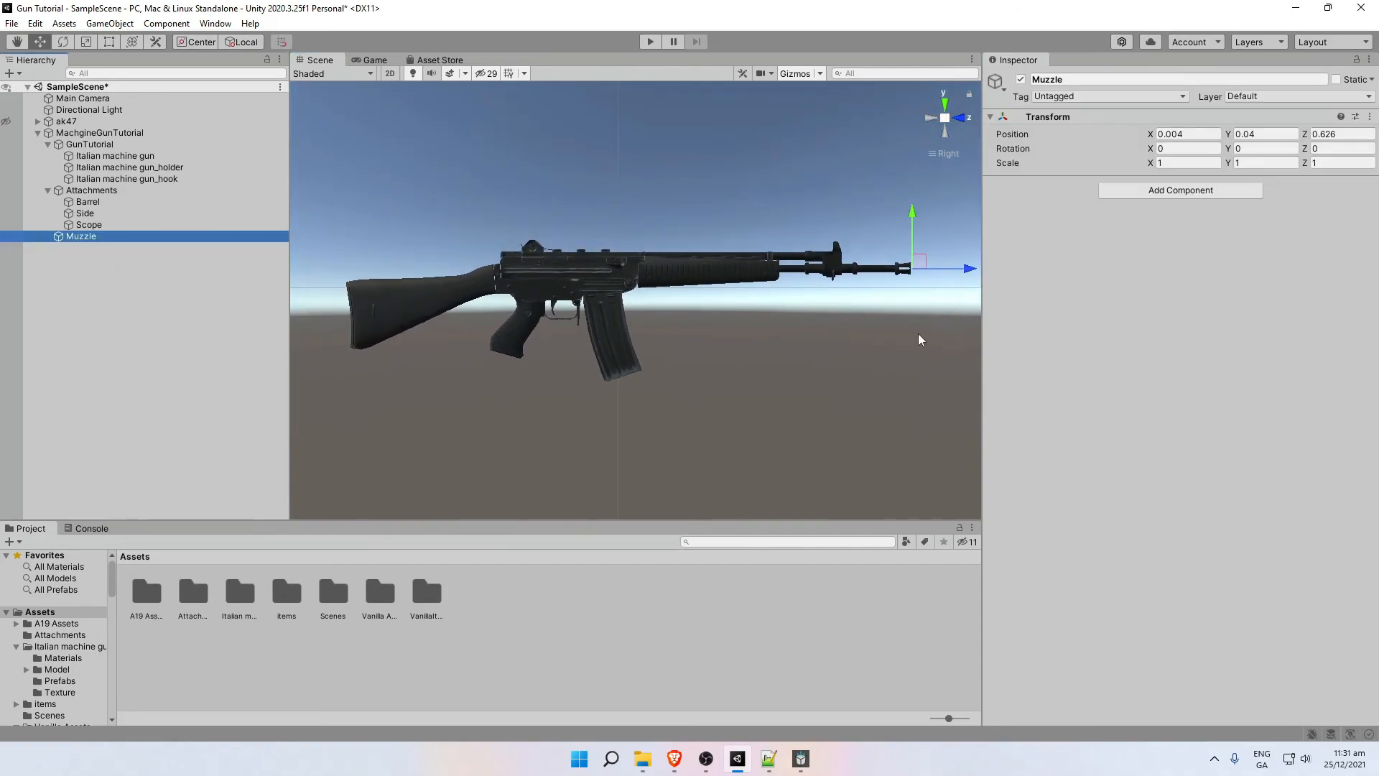
scroll(574, 298, down, 1)
click(171, 339)
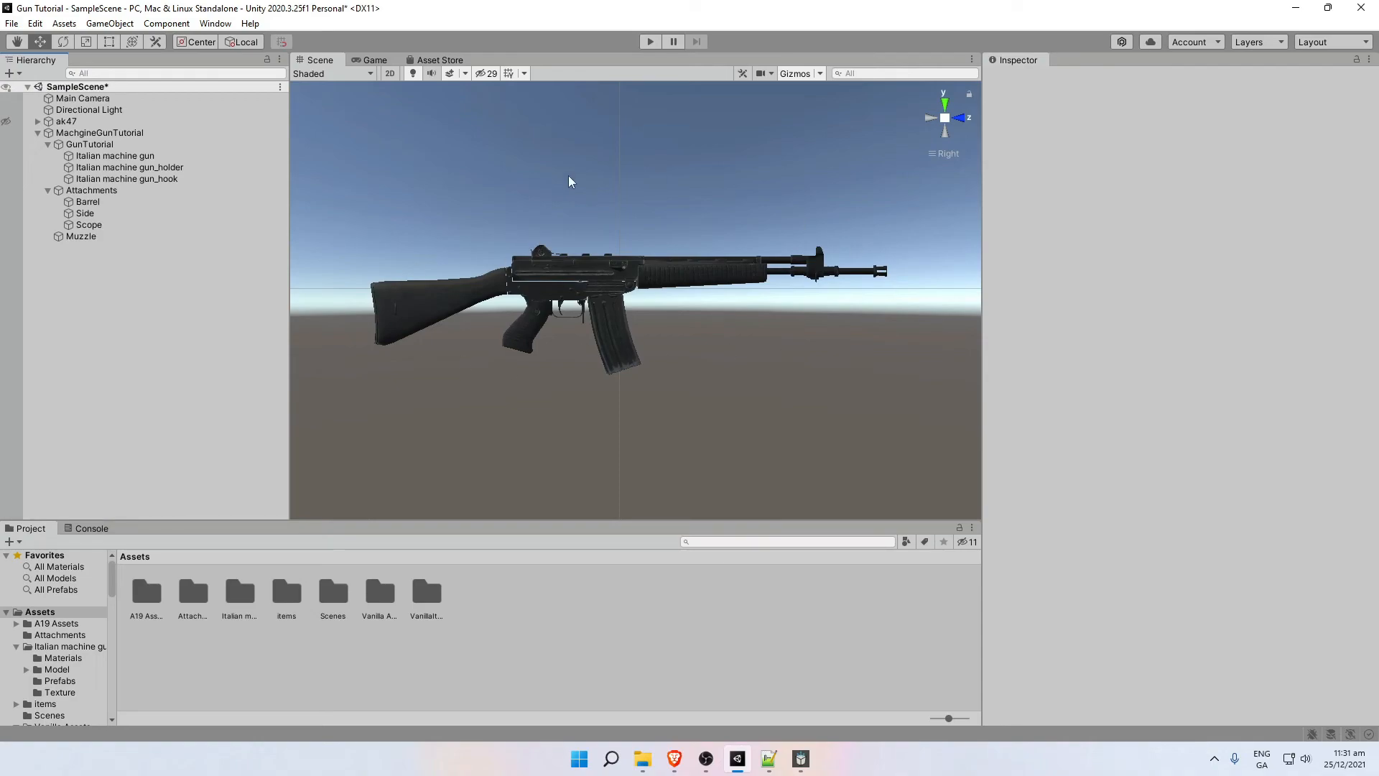
scroll(422, 336, down, 1)
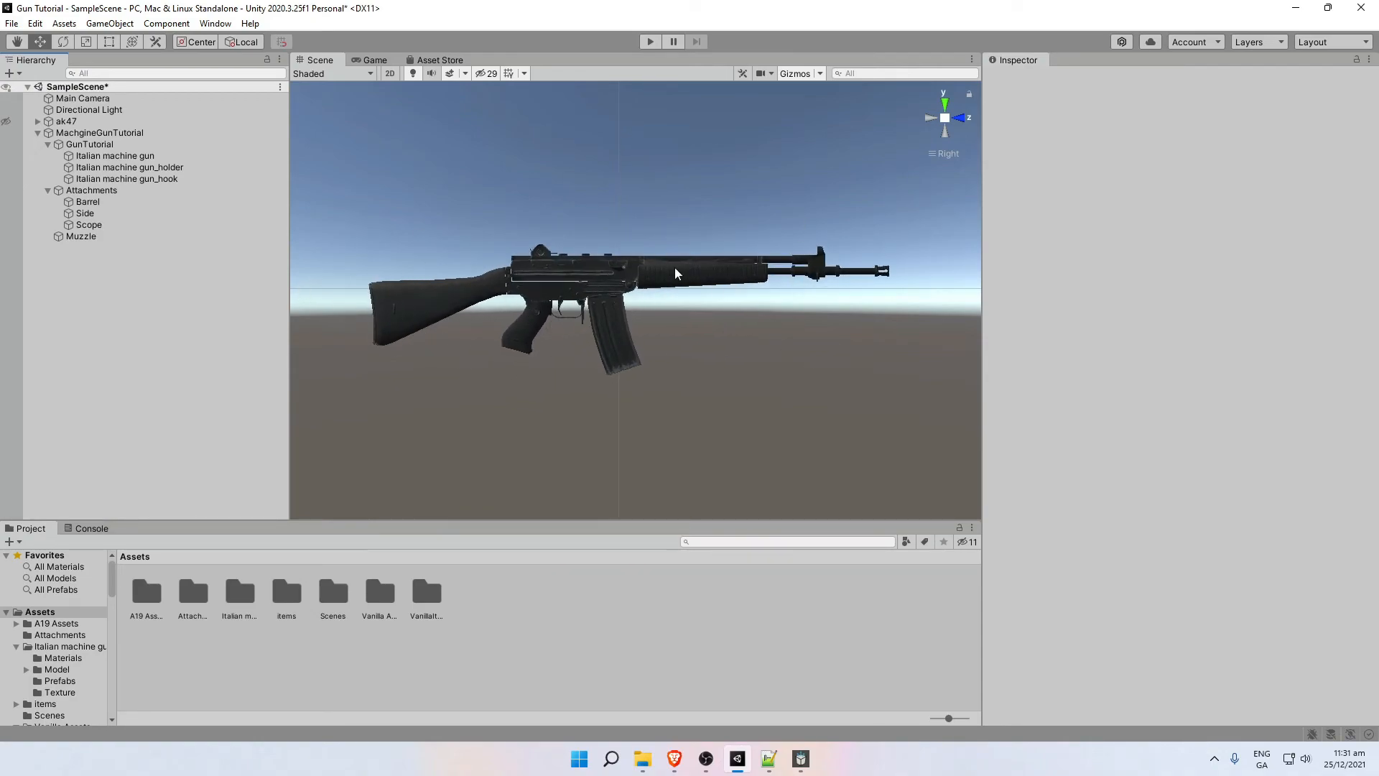
Look through the attachment prefabs again, from the silencer and holosight to the 2xscope and 4xscope.
click(314, 633)
double_click(194, 594)
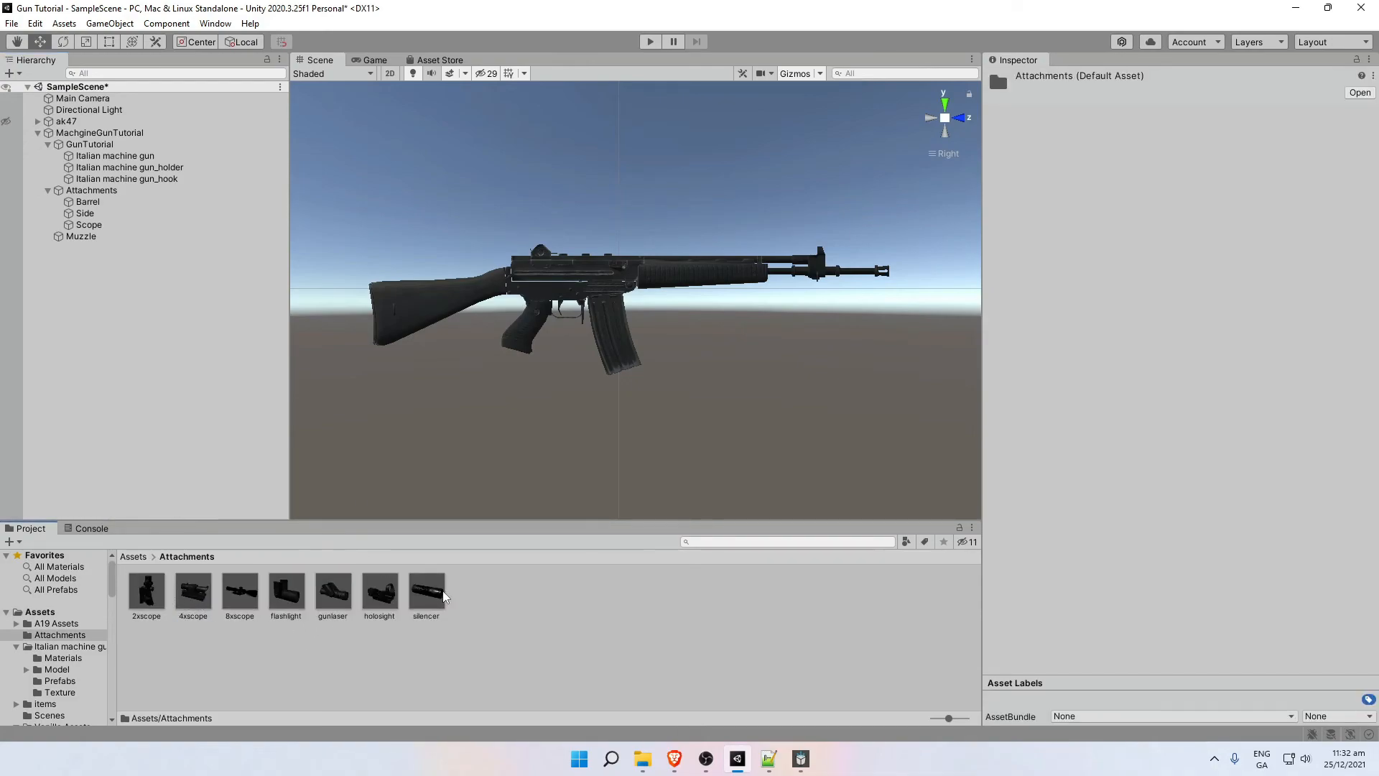
click(445, 596)
click(380, 596)
click(294, 599)
click(222, 600)
click(188, 598)
click(153, 597)
click(374, 605)
click(419, 594)
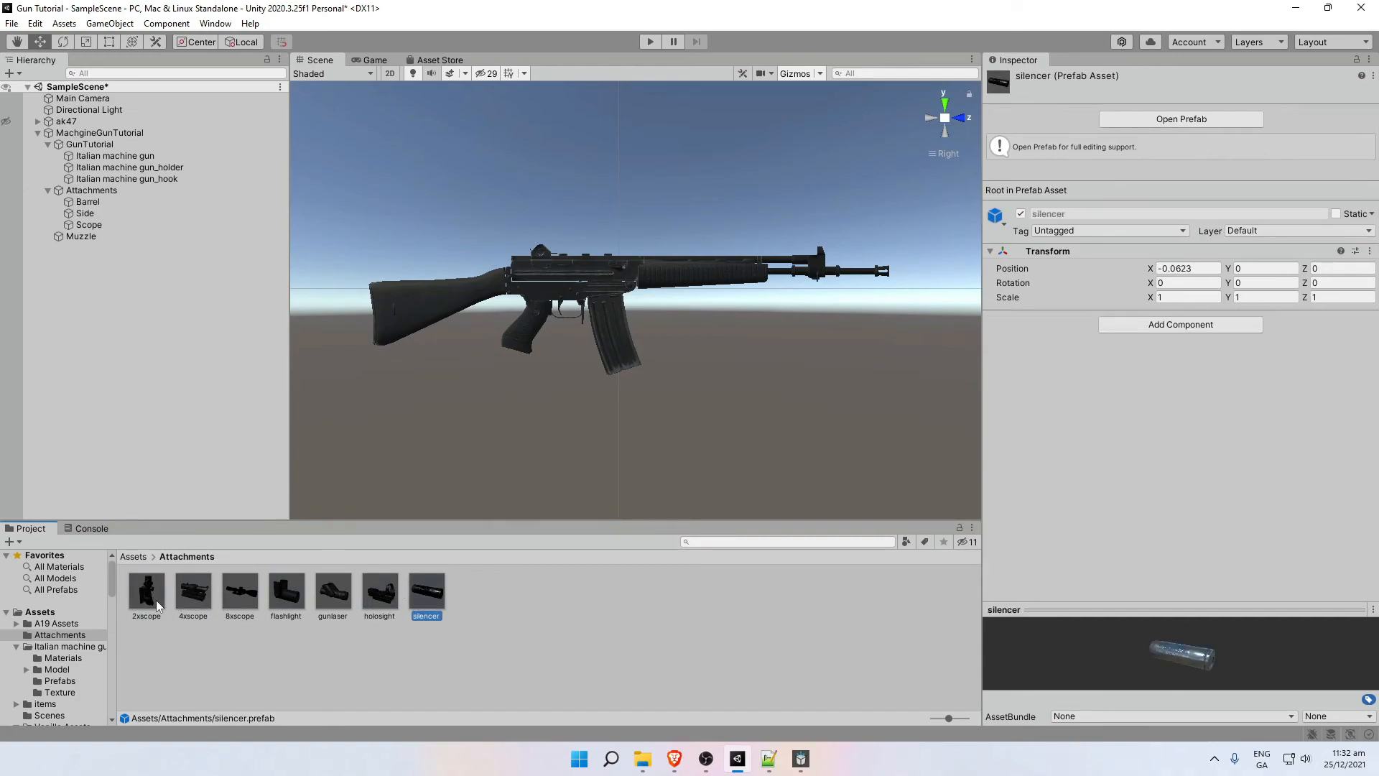
click(203, 656)
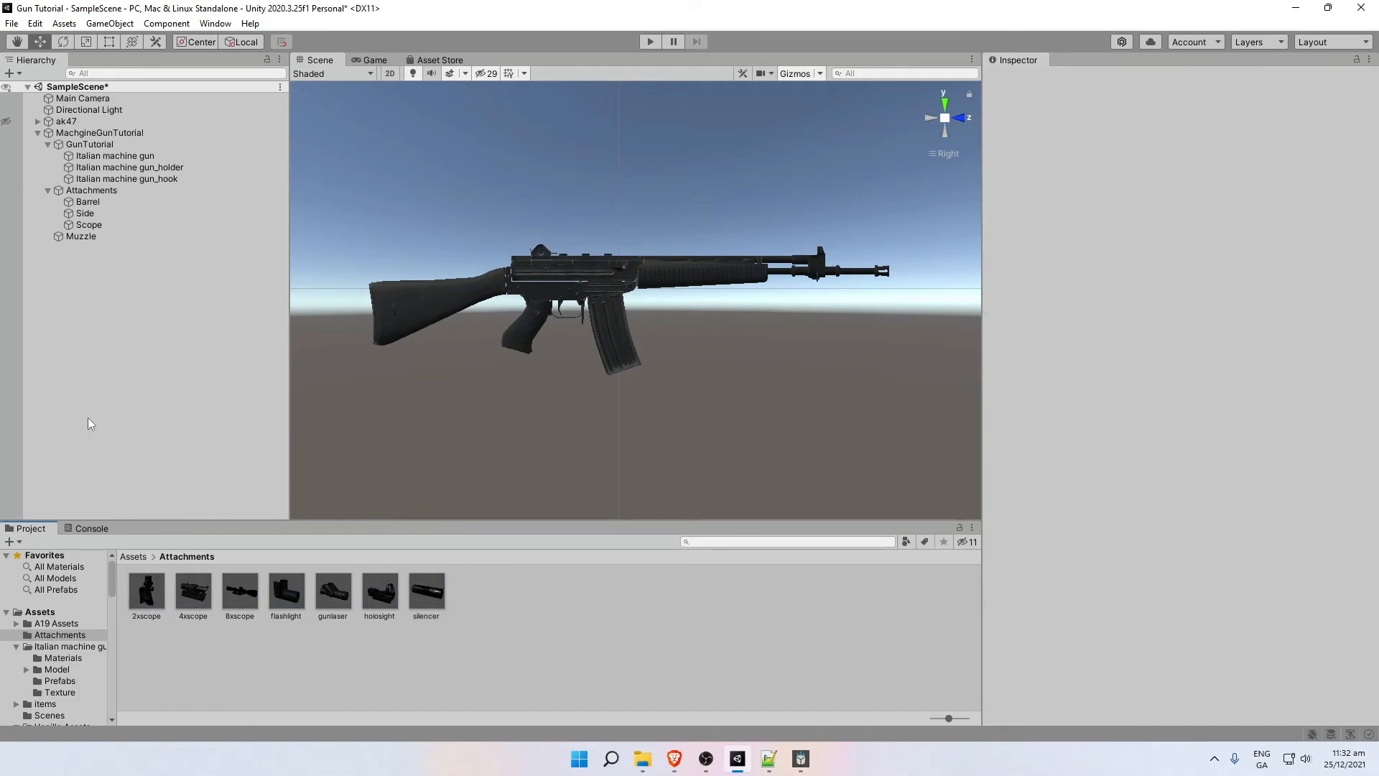
Preview the 2xscope and 4xscope prefabs and add the 4xscope prefab as a child of MachgineGunTutorial.
click(136, 592)
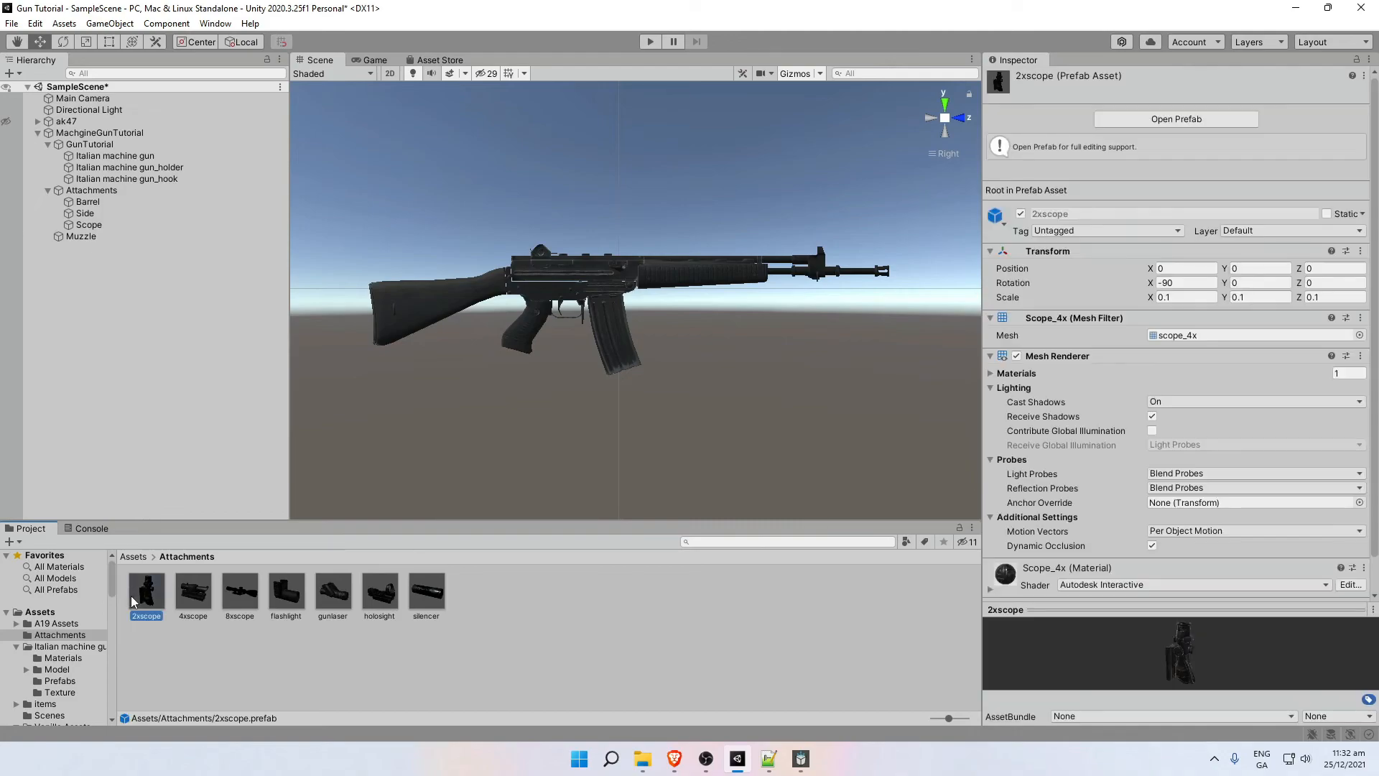
click(206, 594)
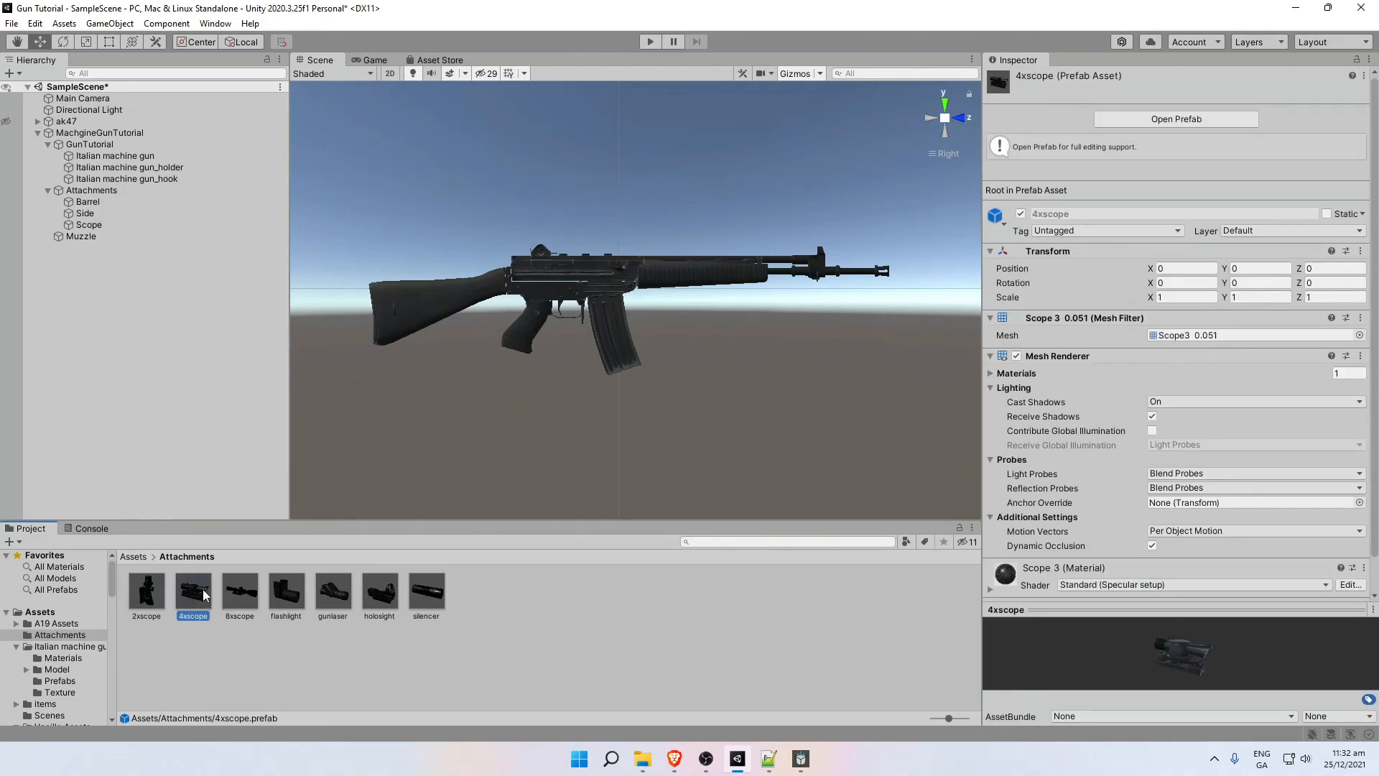
drag(1133, 639, 1192, 641)
click(201, 615)
drag(201, 607, 78, 136)
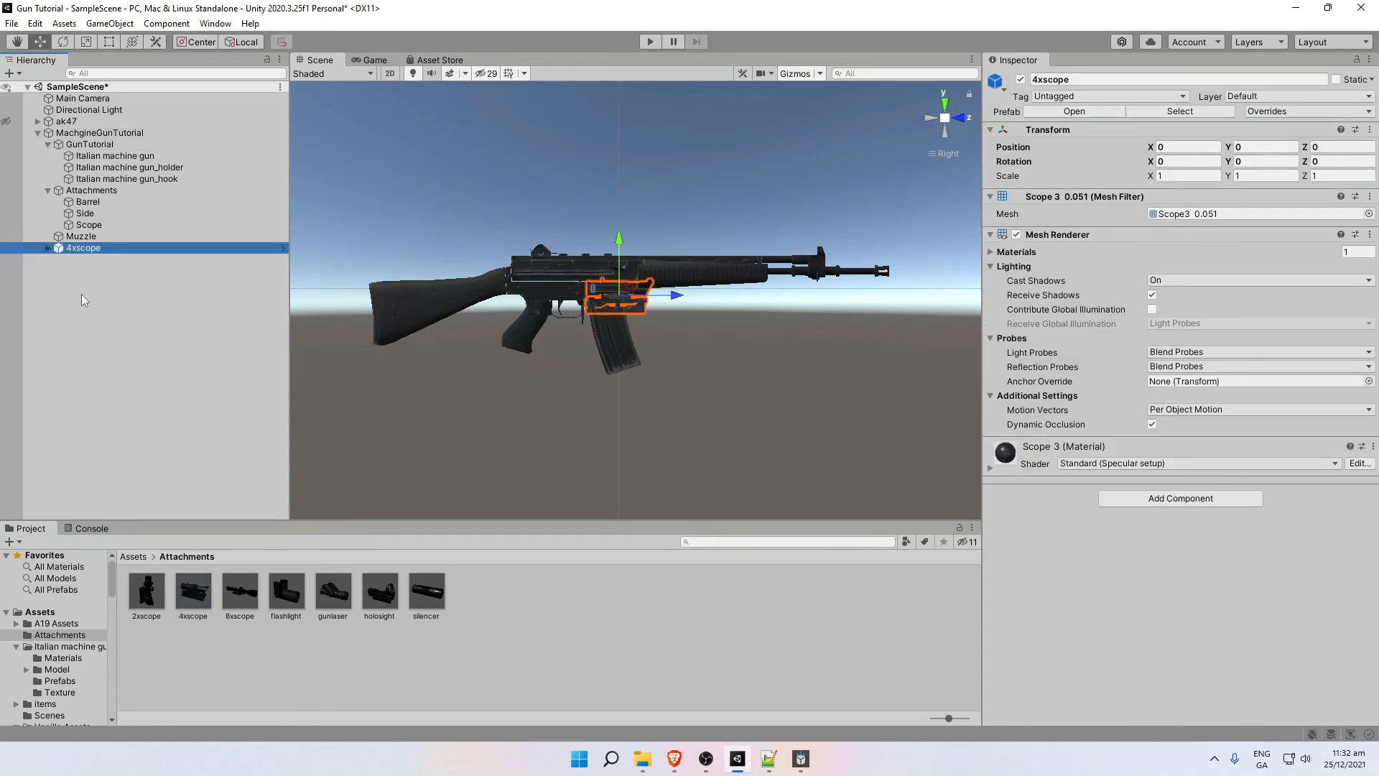
Expand the 4xscope object and unpack its prefab completely.
click(48, 248)
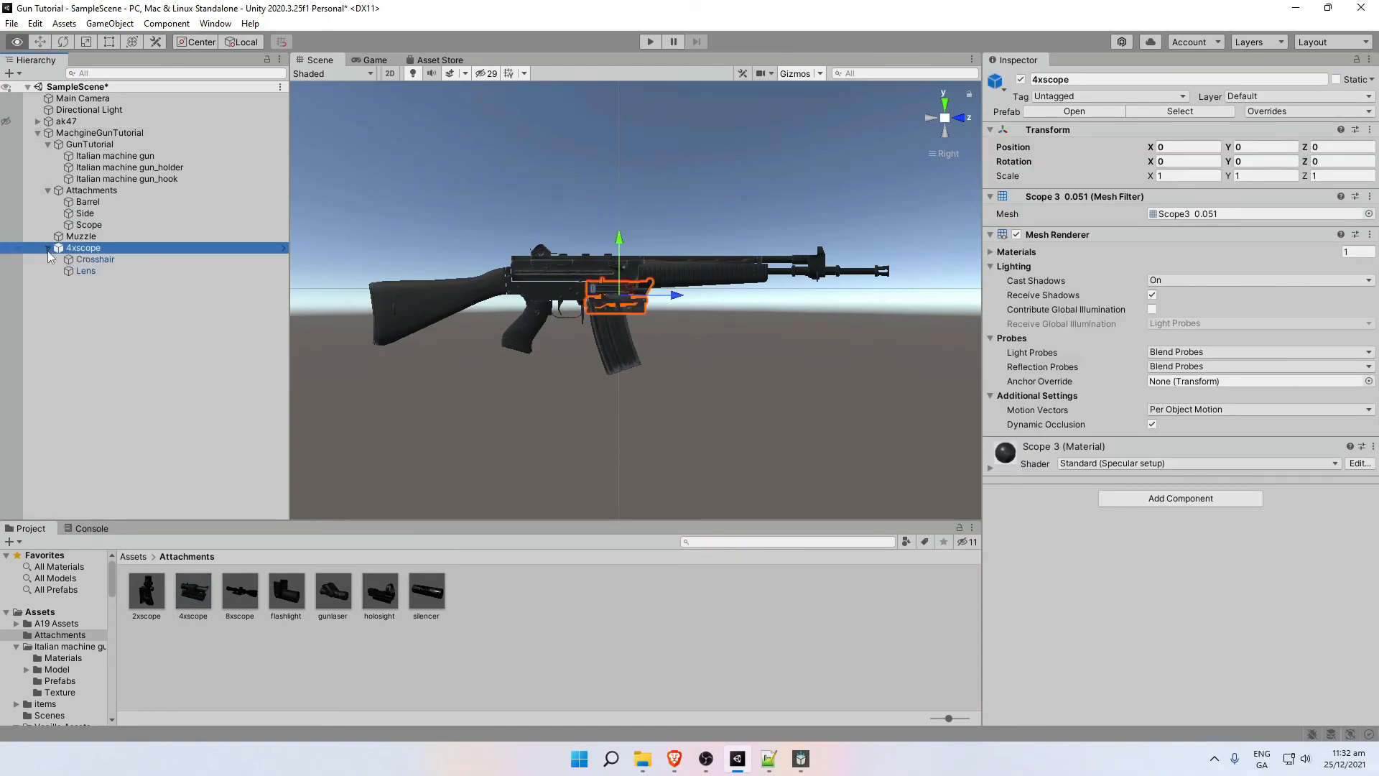
right_click(83, 250)
mouse_move(152, 424)
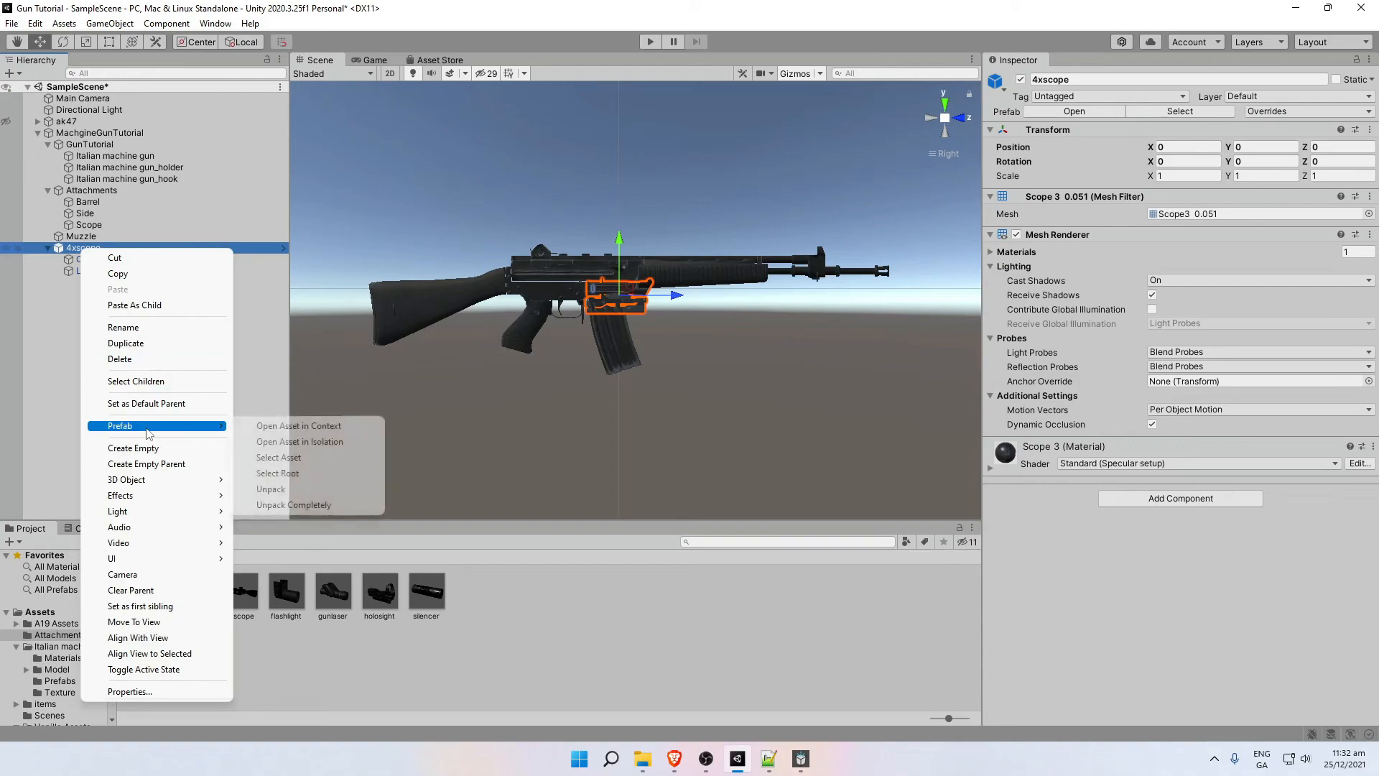
click(295, 504)
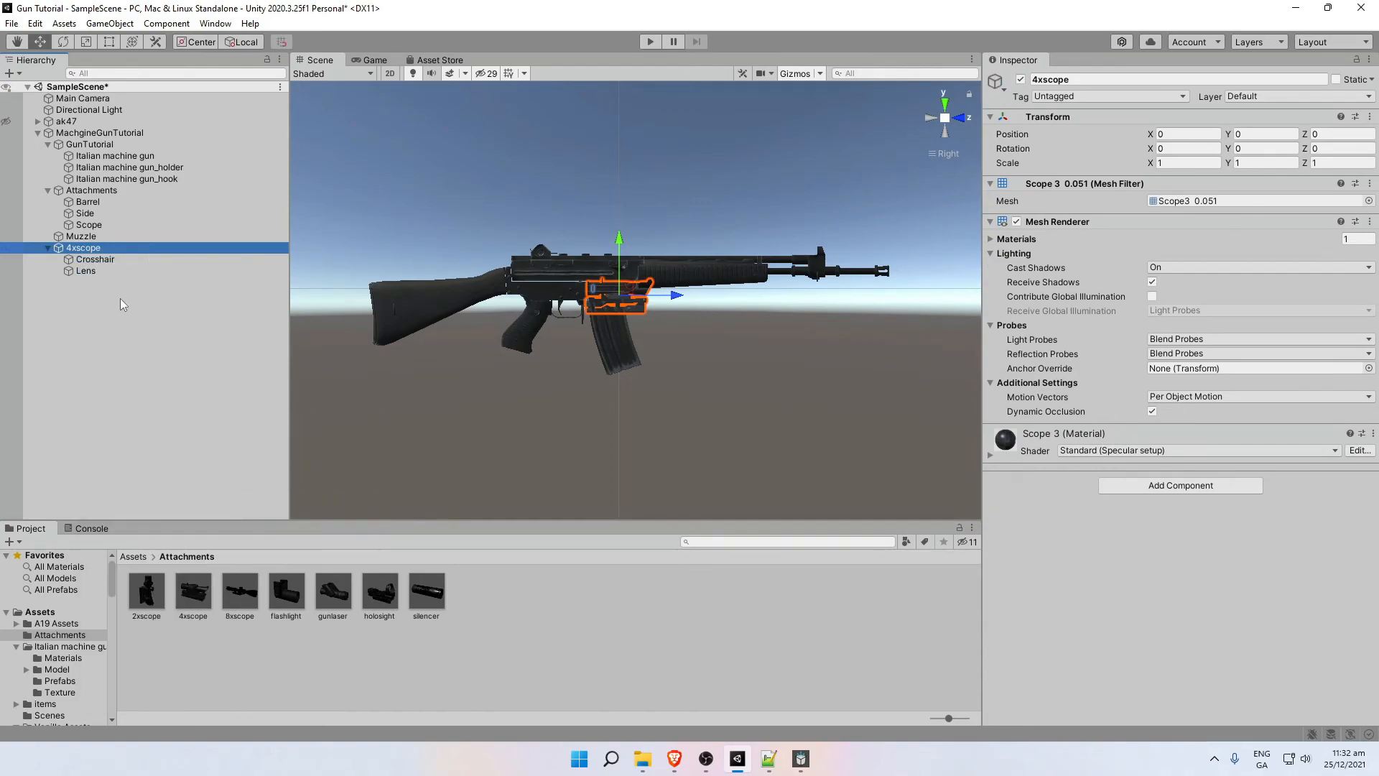
Rename the 4xscope object as scope and check its Crosshair and Lens children.
click(79, 248)
text(scope)
key(Return)
click(91, 261)
click(88, 271)
click(82, 248)
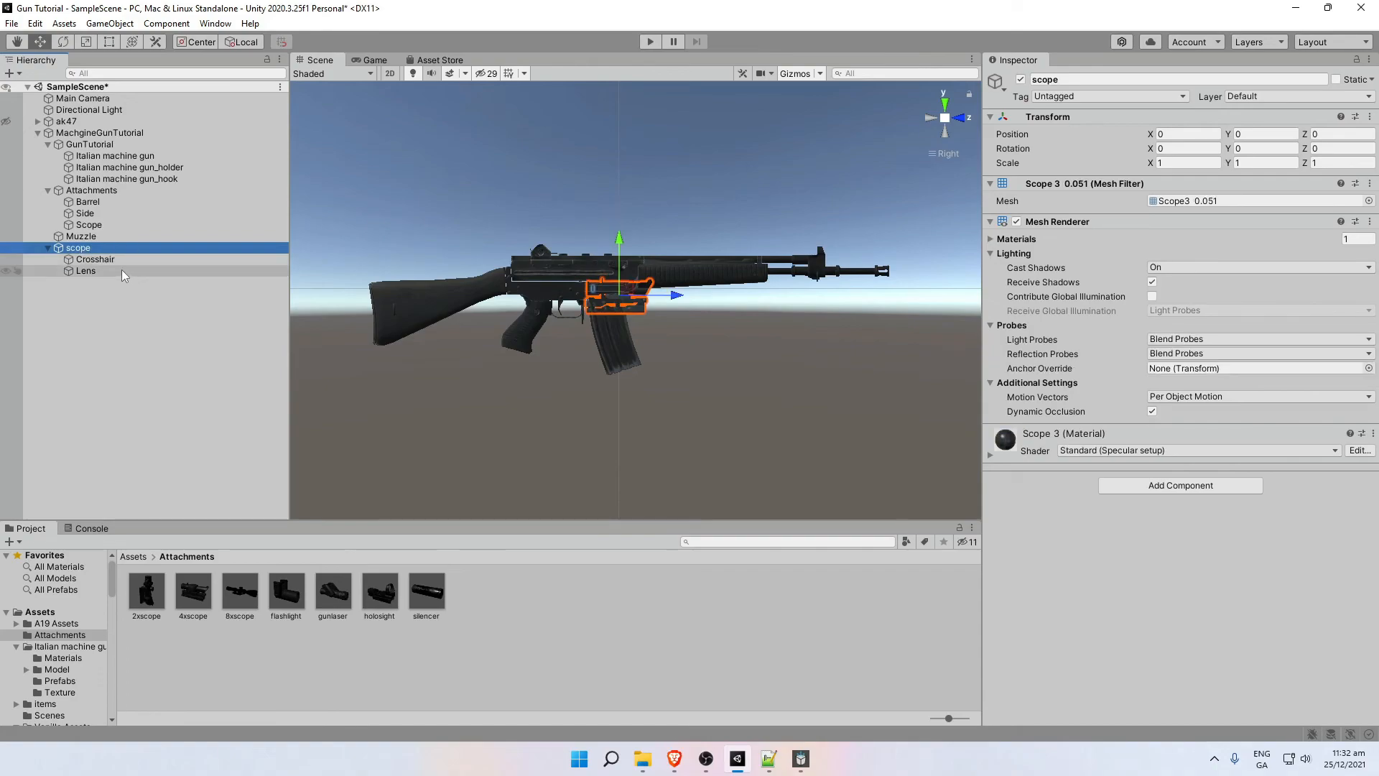
scroll(425, 330, up, 2)
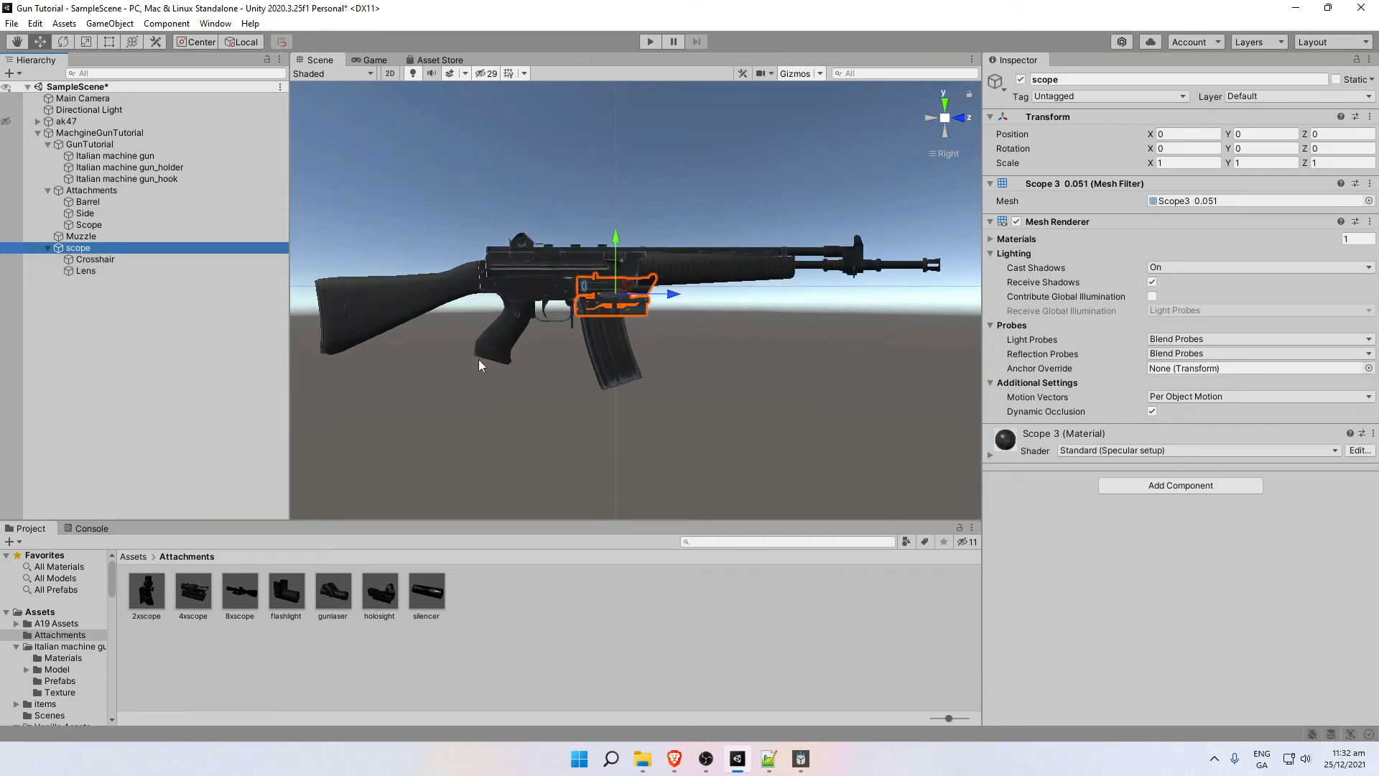
Move the scope onto the top rail of the gun, at about Y 0.128 and Z -0.053.
drag(617, 239, 609, 169)
drag(672, 227, 646, 223)
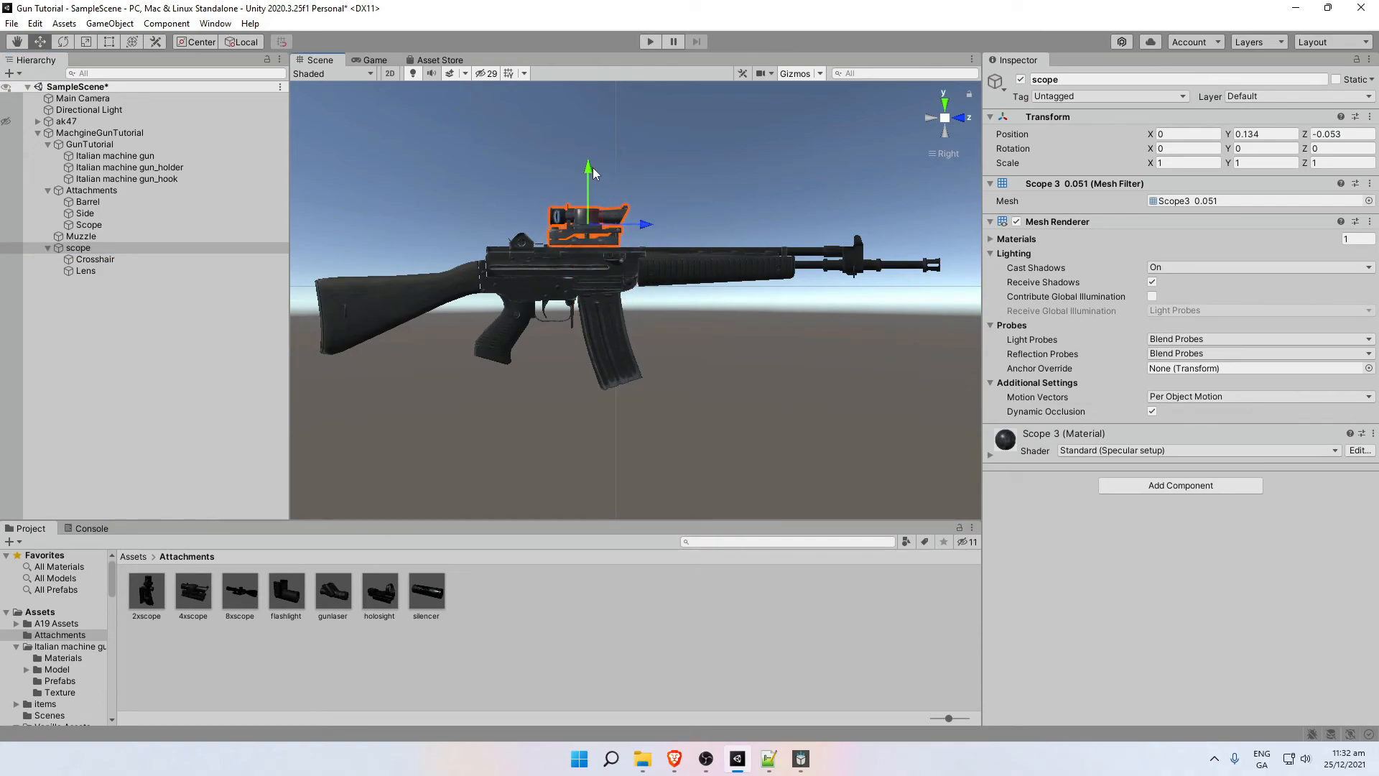
drag(592, 172, 590, 177)
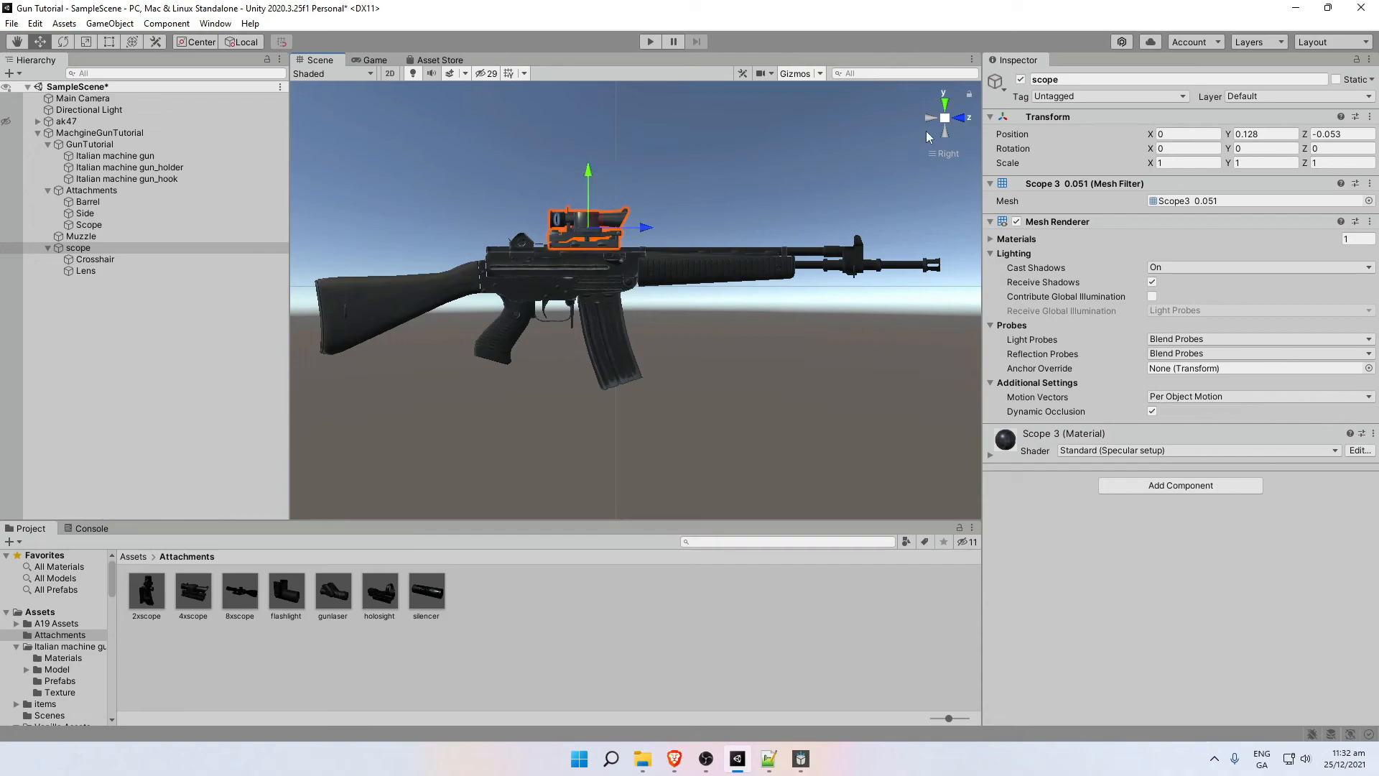
Examine how the scope sits on the gun from the front, at an angle and from the side.
click(956, 119)
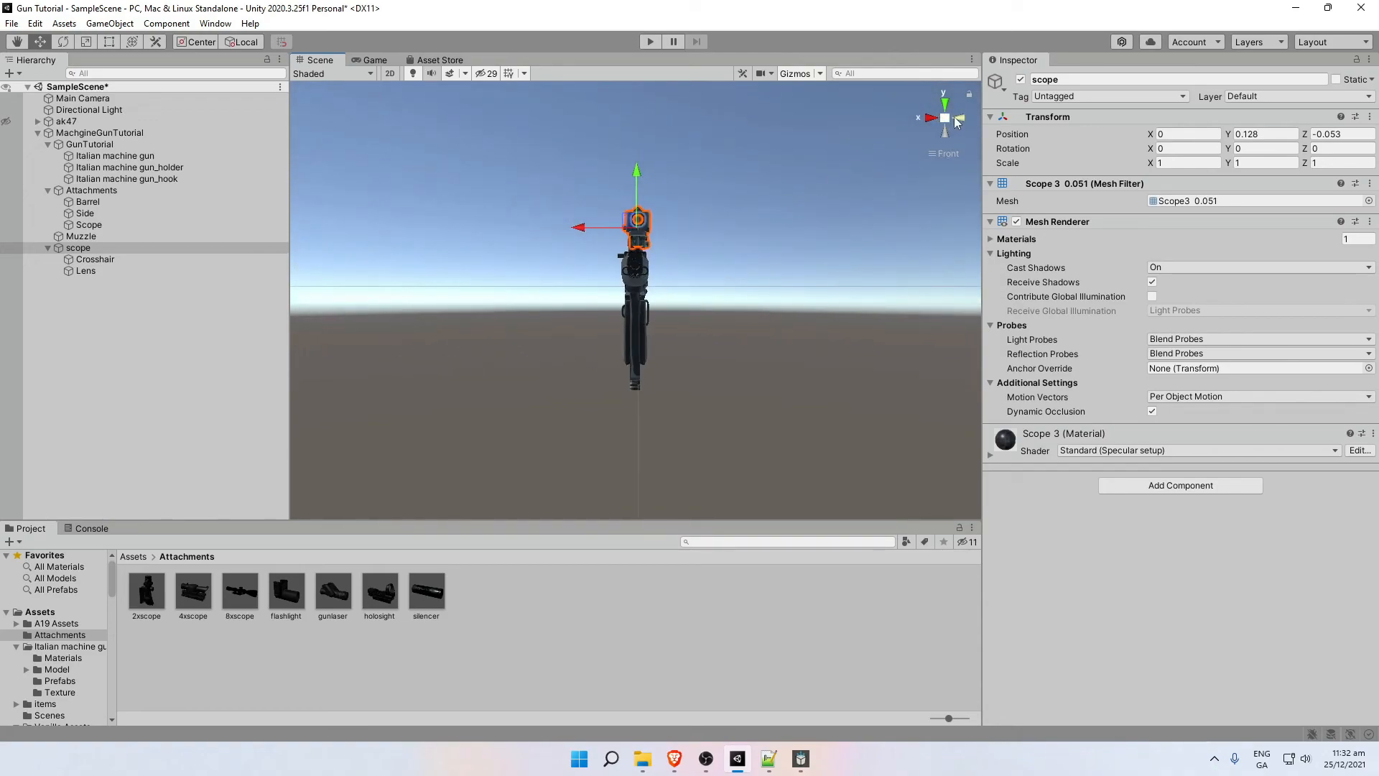
click(957, 119)
alt+drag(810, 227, 797, 311)
alt+drag(706, 315, 658, 252)
scroll(714, 350, up, 5)
alt+drag(714, 303, 382, 299)
scroll(711, 311, down, 6)
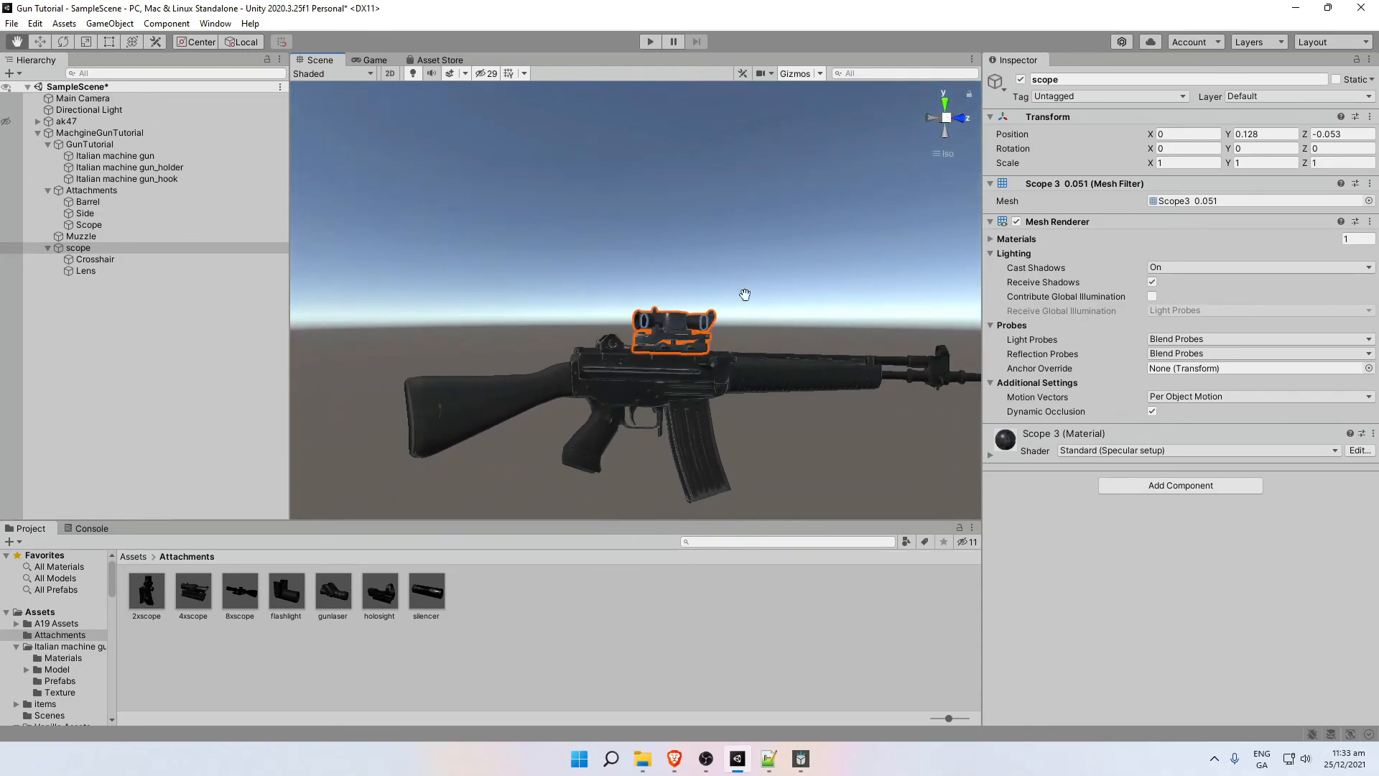
click(946, 121)
click(930, 119)
click(122, 309)
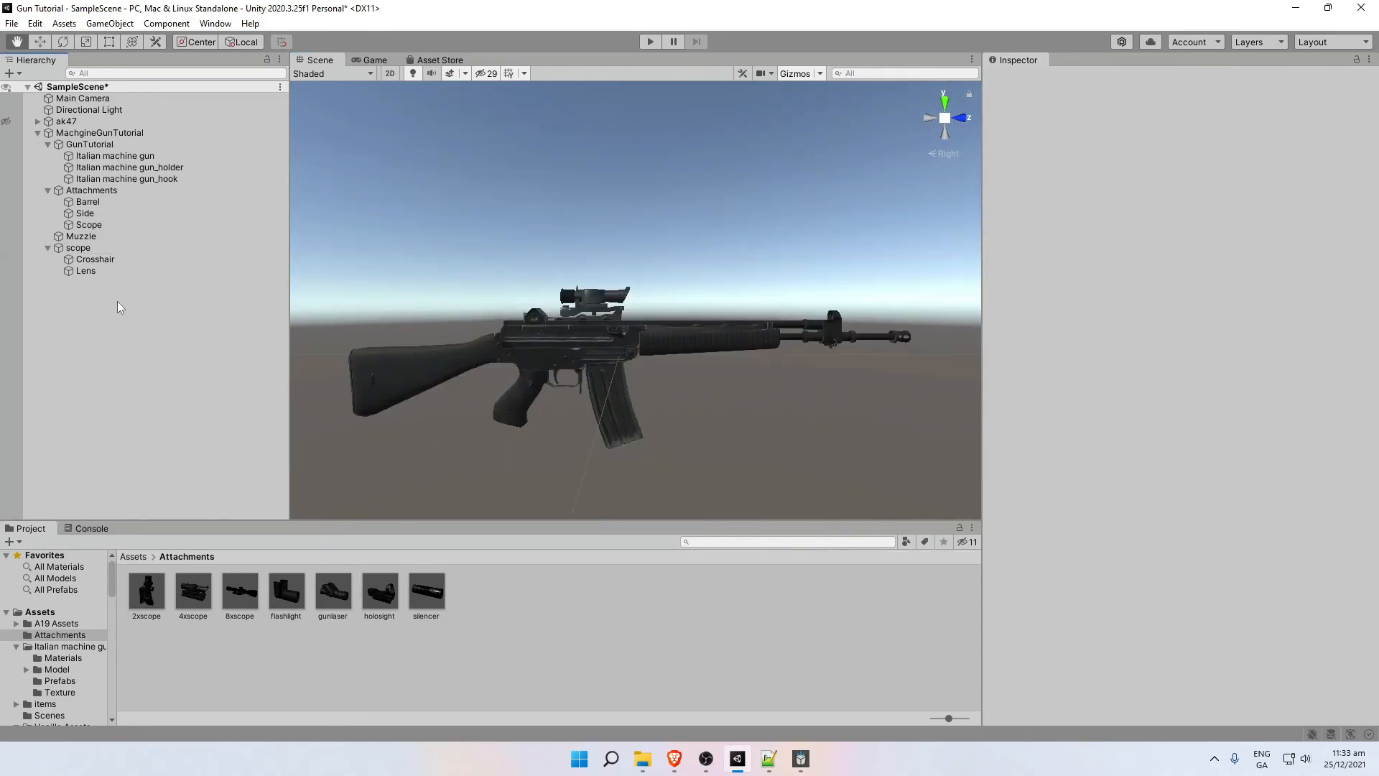
Deactivate the scope object so that its Crosshair and Lens children are disabled with it.
click(77, 248)
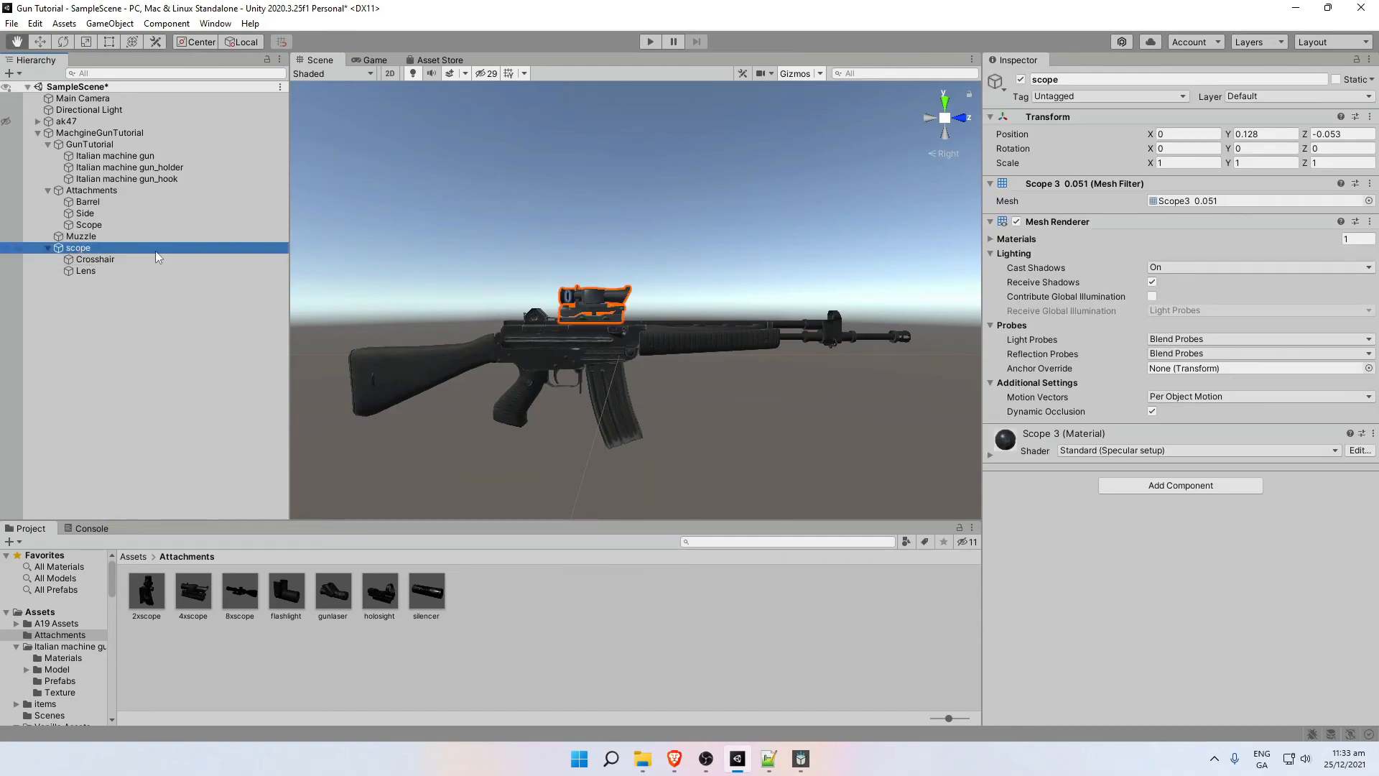
click(1021, 79)
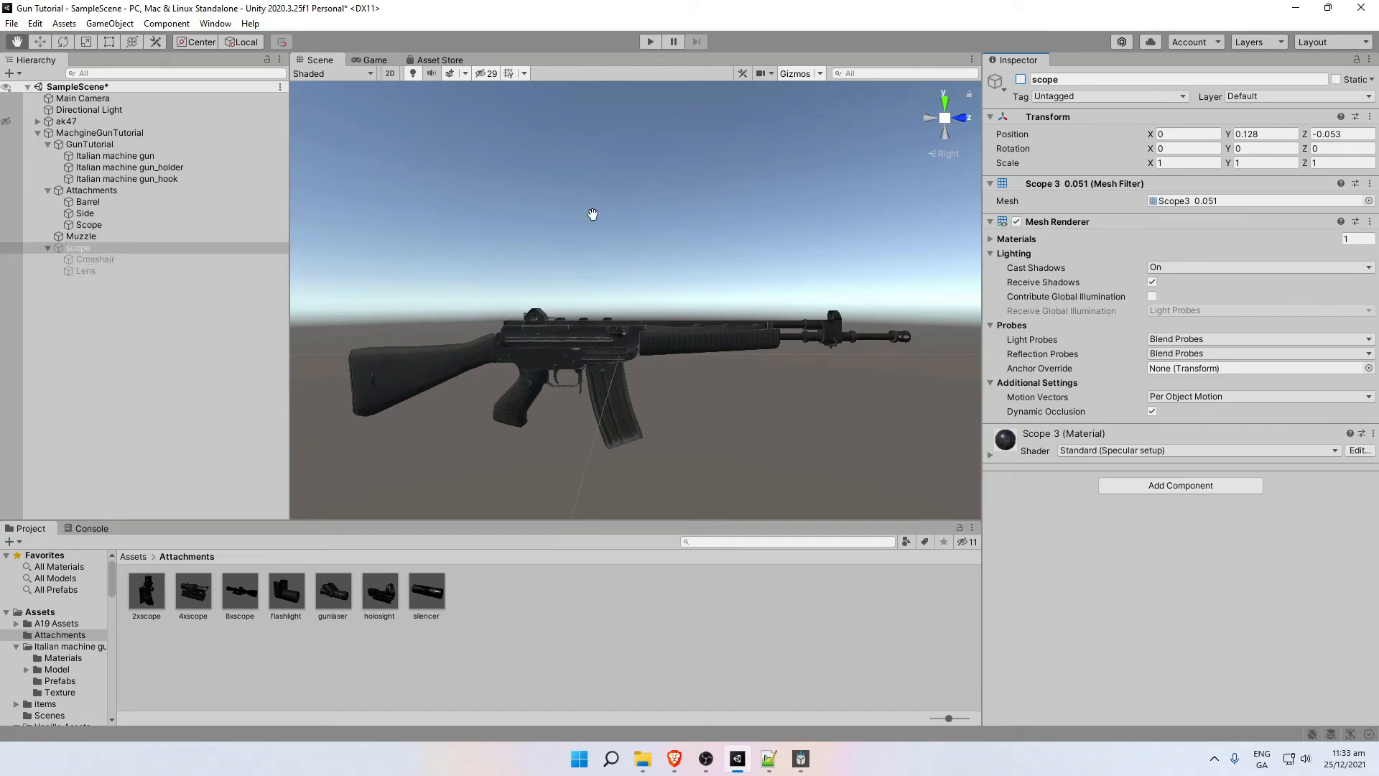
click(1021, 79)
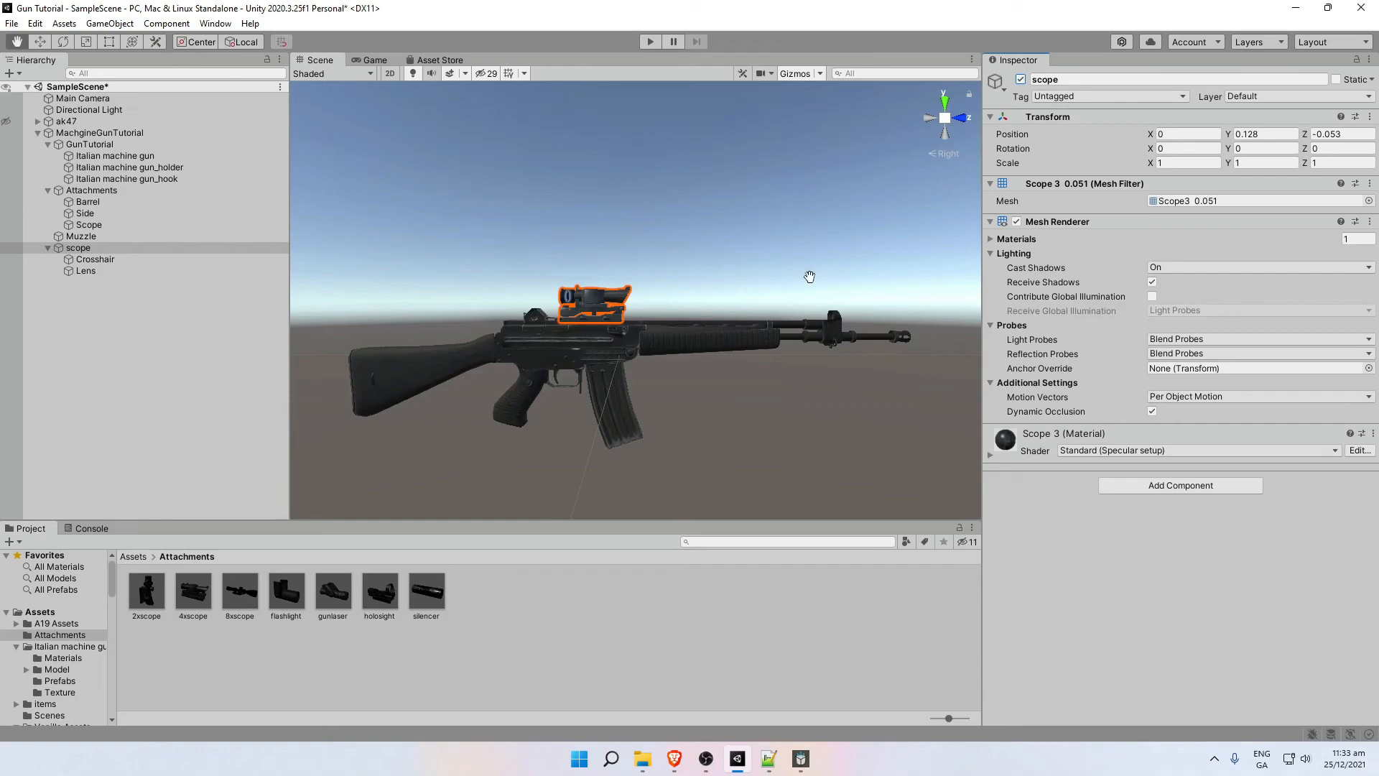
click(1020, 79)
click(135, 347)
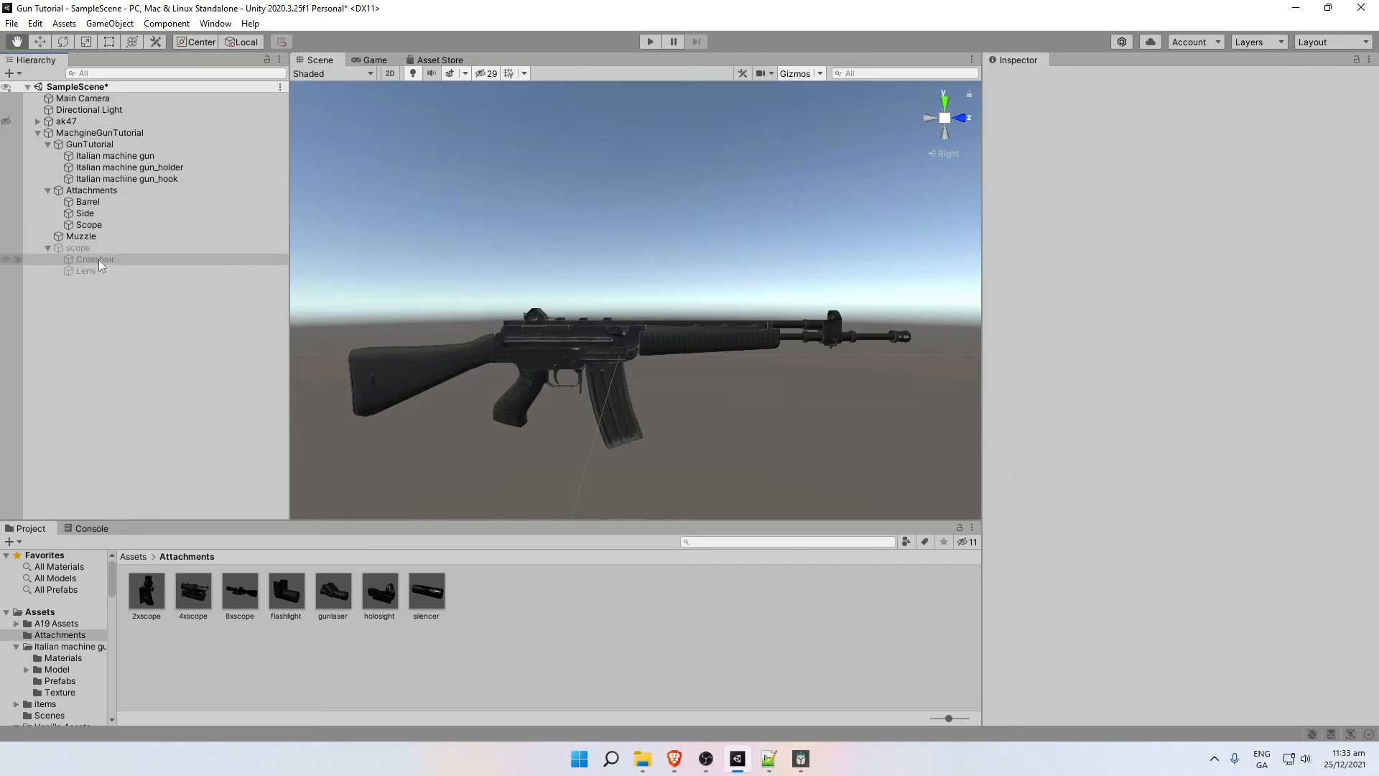
click(67, 248)
click(83, 260)
click(105, 351)
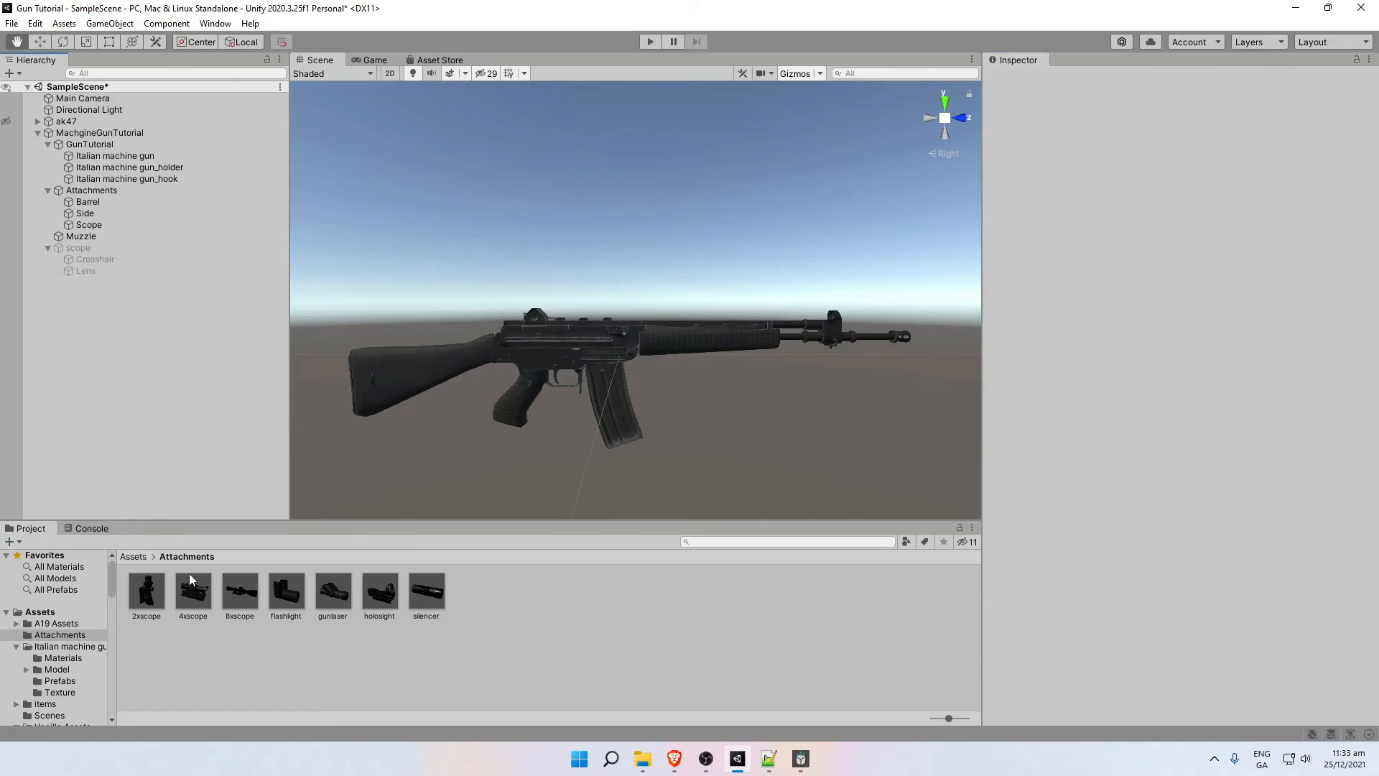
Add the flashlight prefab as a child of MachgineGunTutorial and unpack it completely.
drag(291, 599, 81, 137)
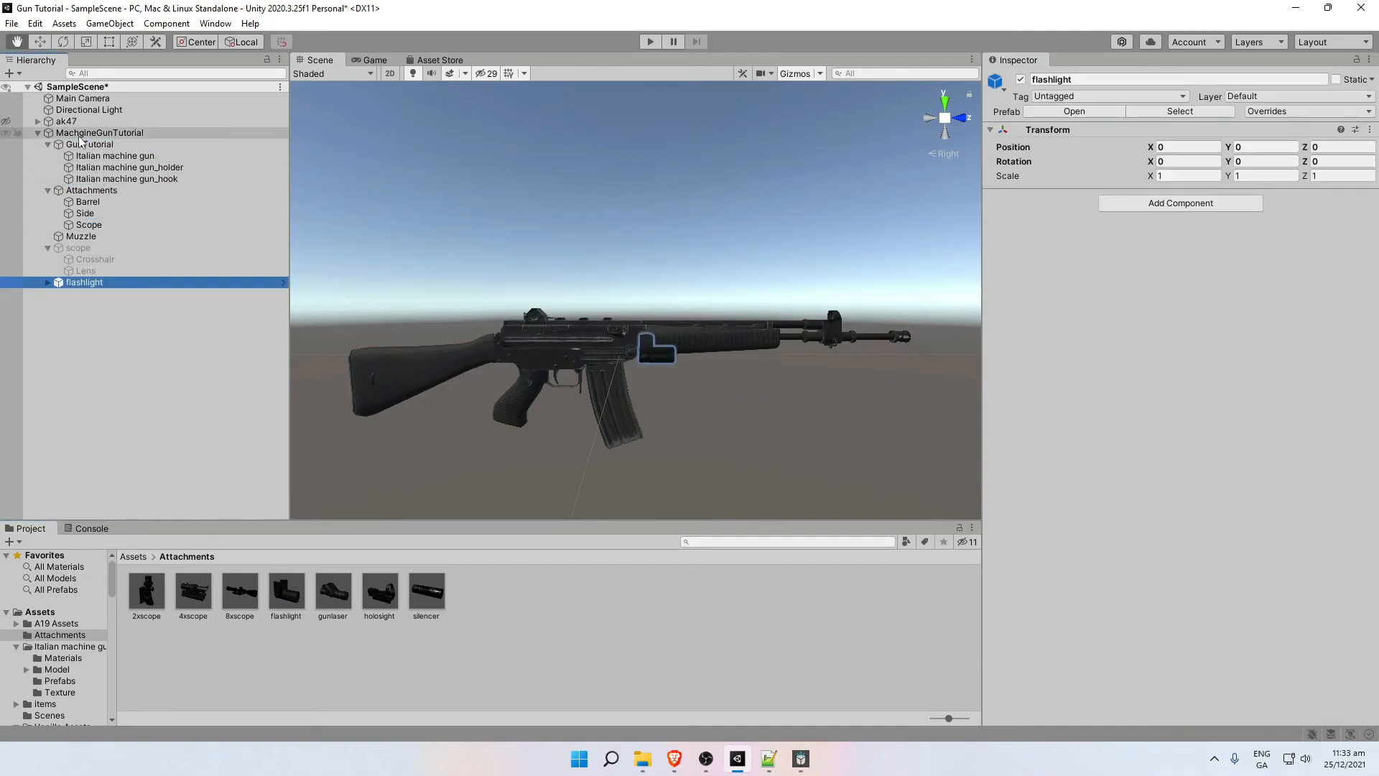
scroll(691, 395, up, 3)
scroll(692, 396, down, 3)
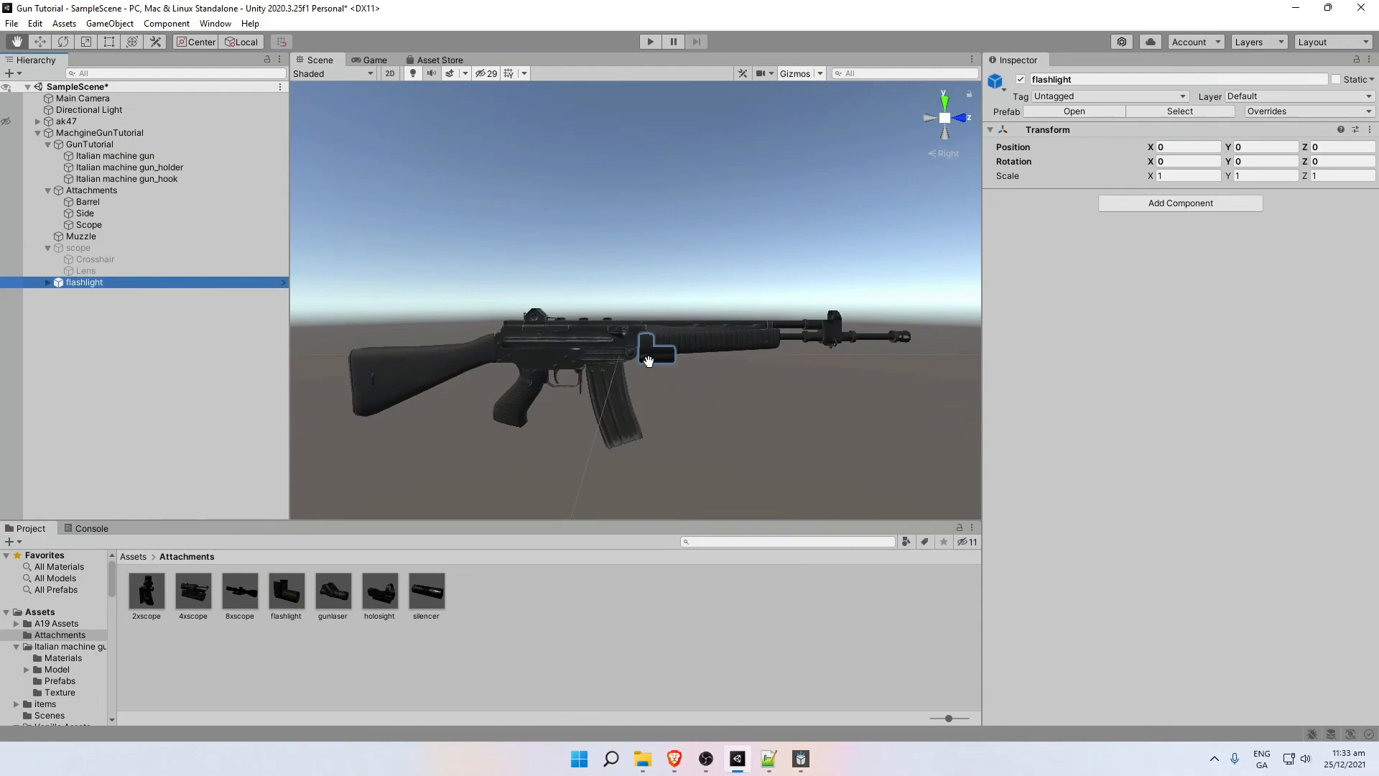
click(47, 282)
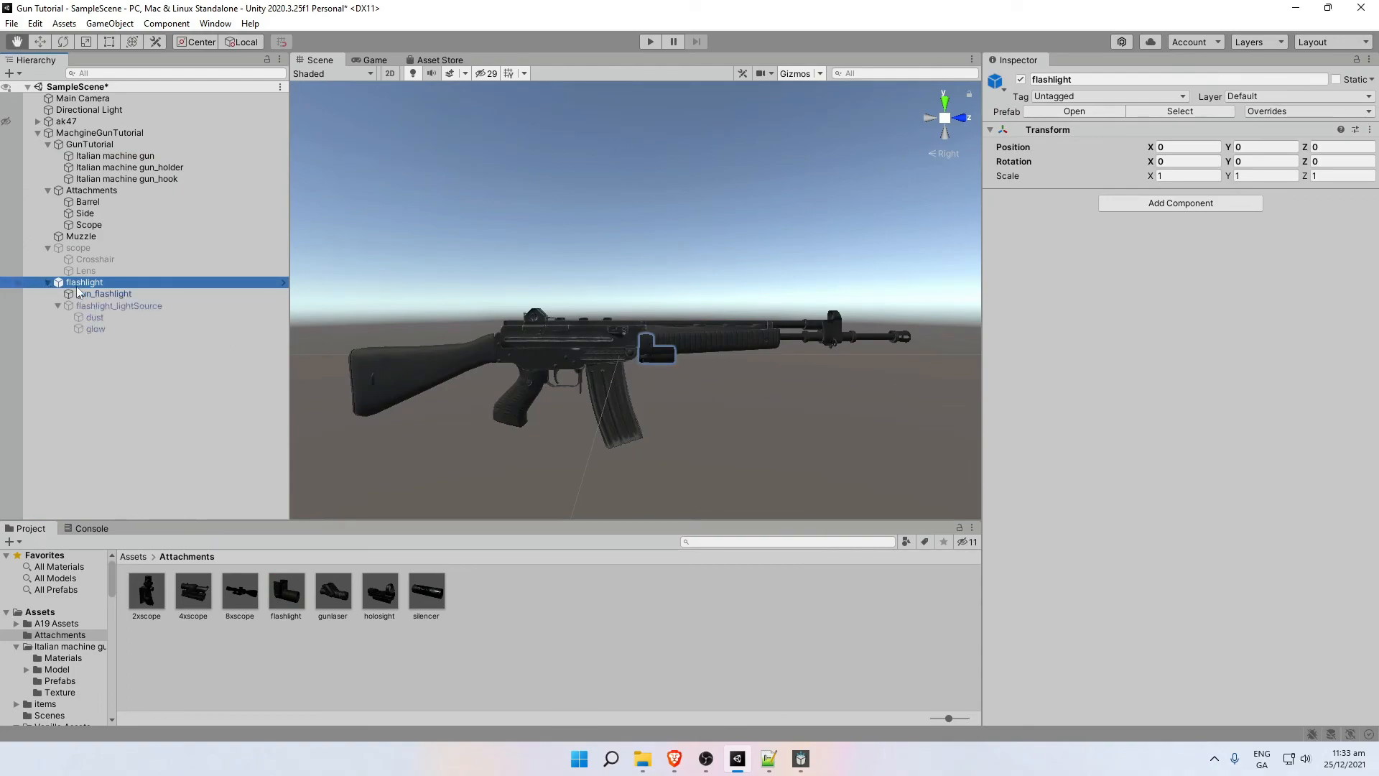
right_click(76, 285)
mouse_move(141, 469)
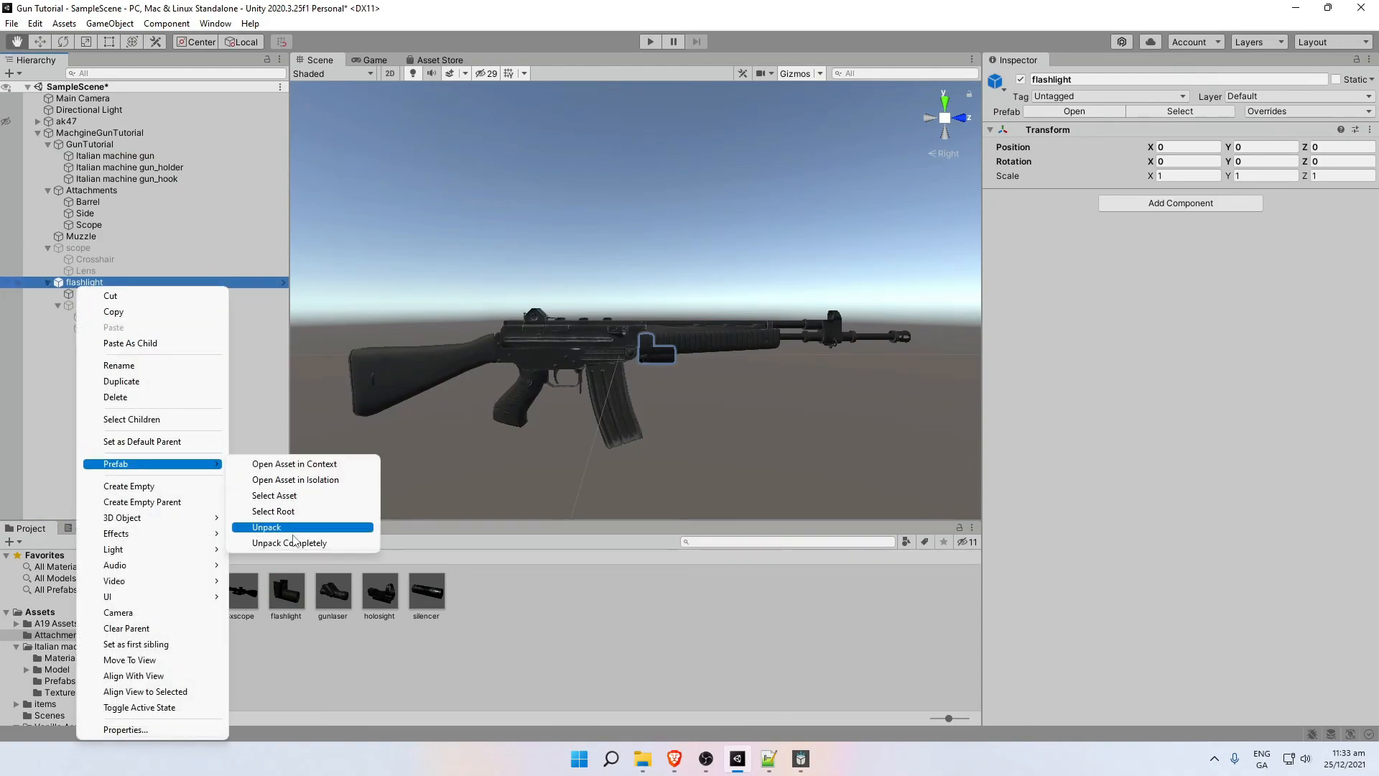
click(267, 527)
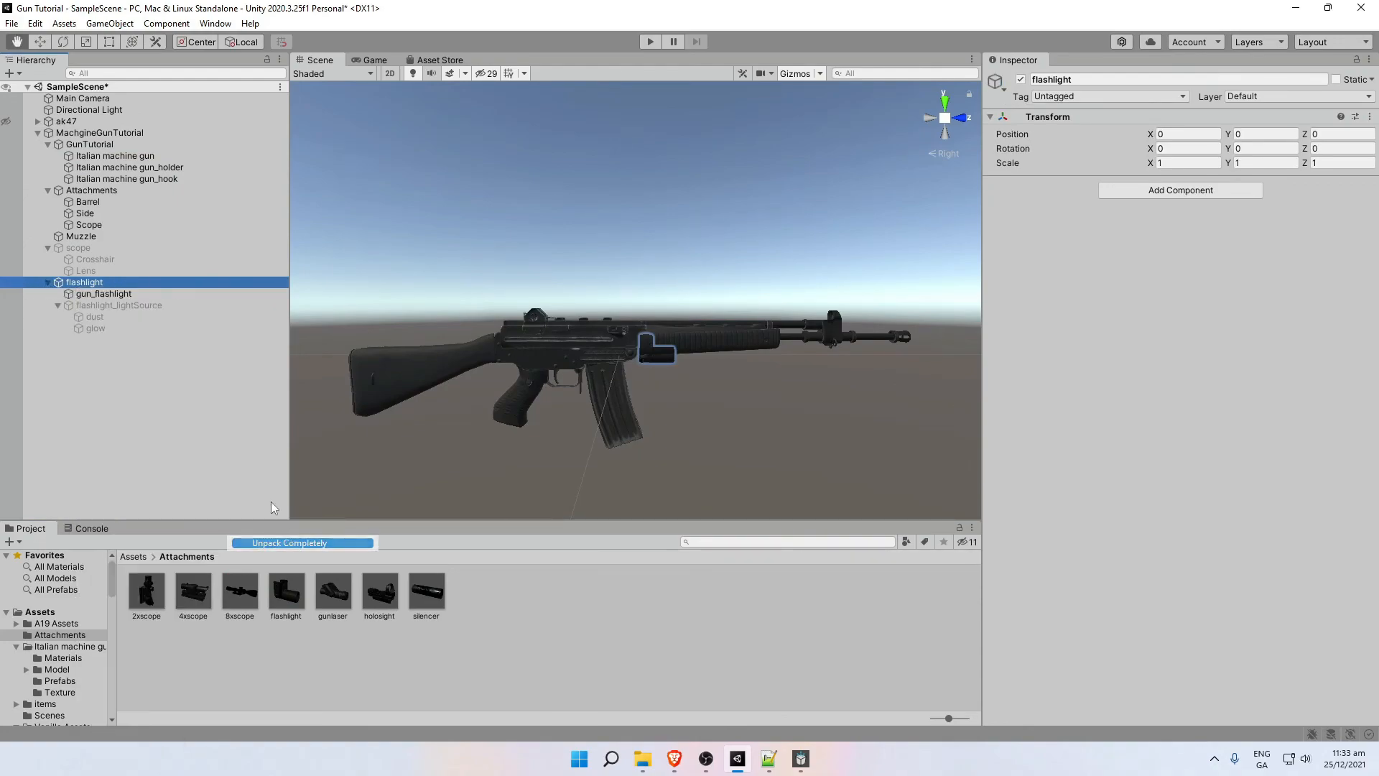
Inspect flashlight_lightSource and its dust and glow children, toggling the light source on and off and leaving it inactive.
click(105, 304)
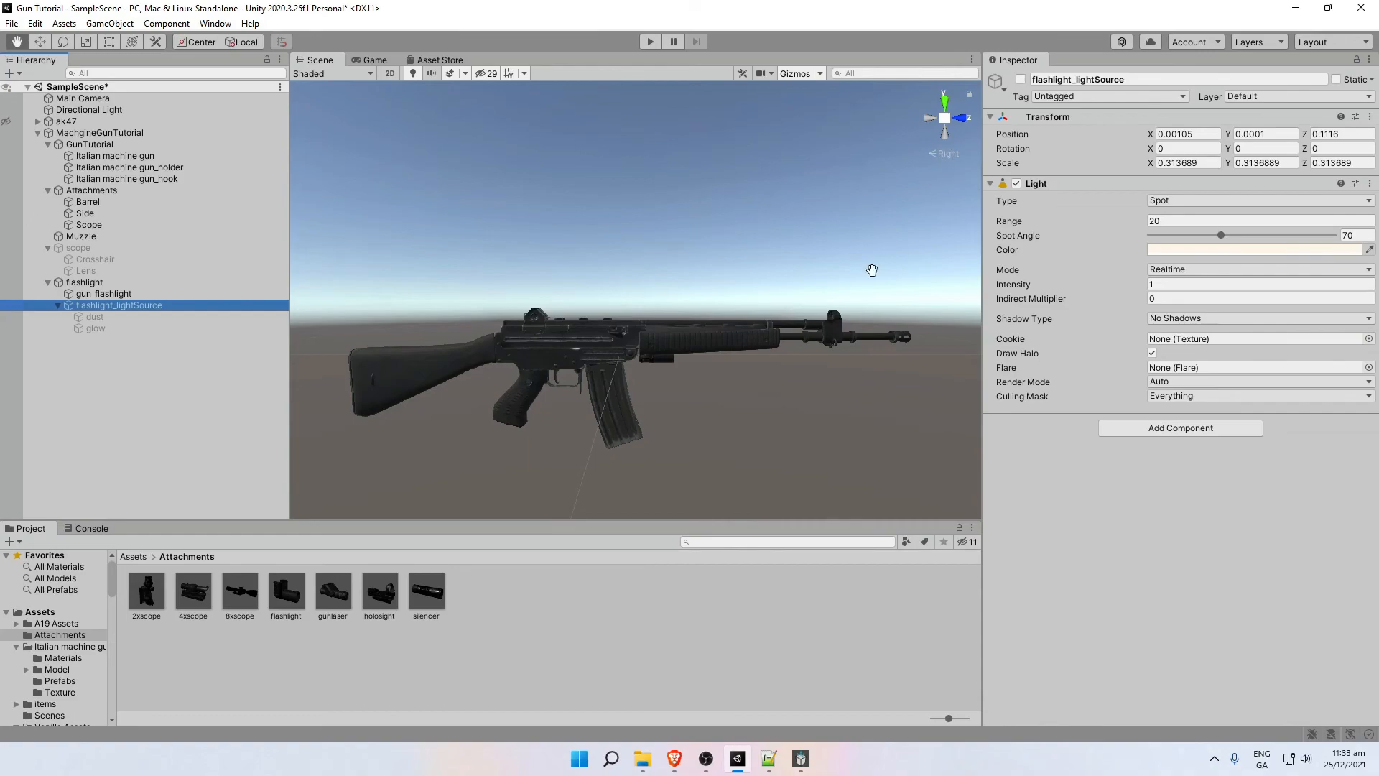
click(146, 365)
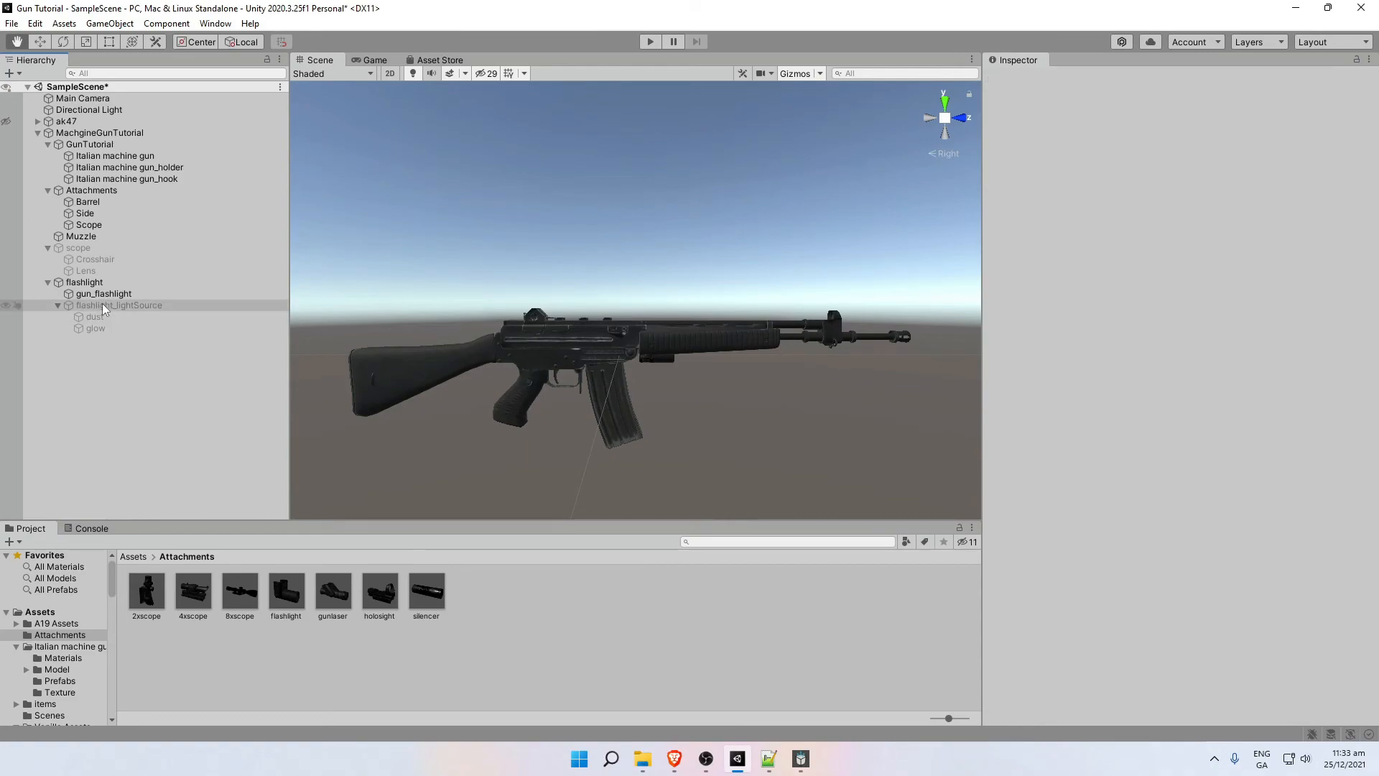
click(102, 304)
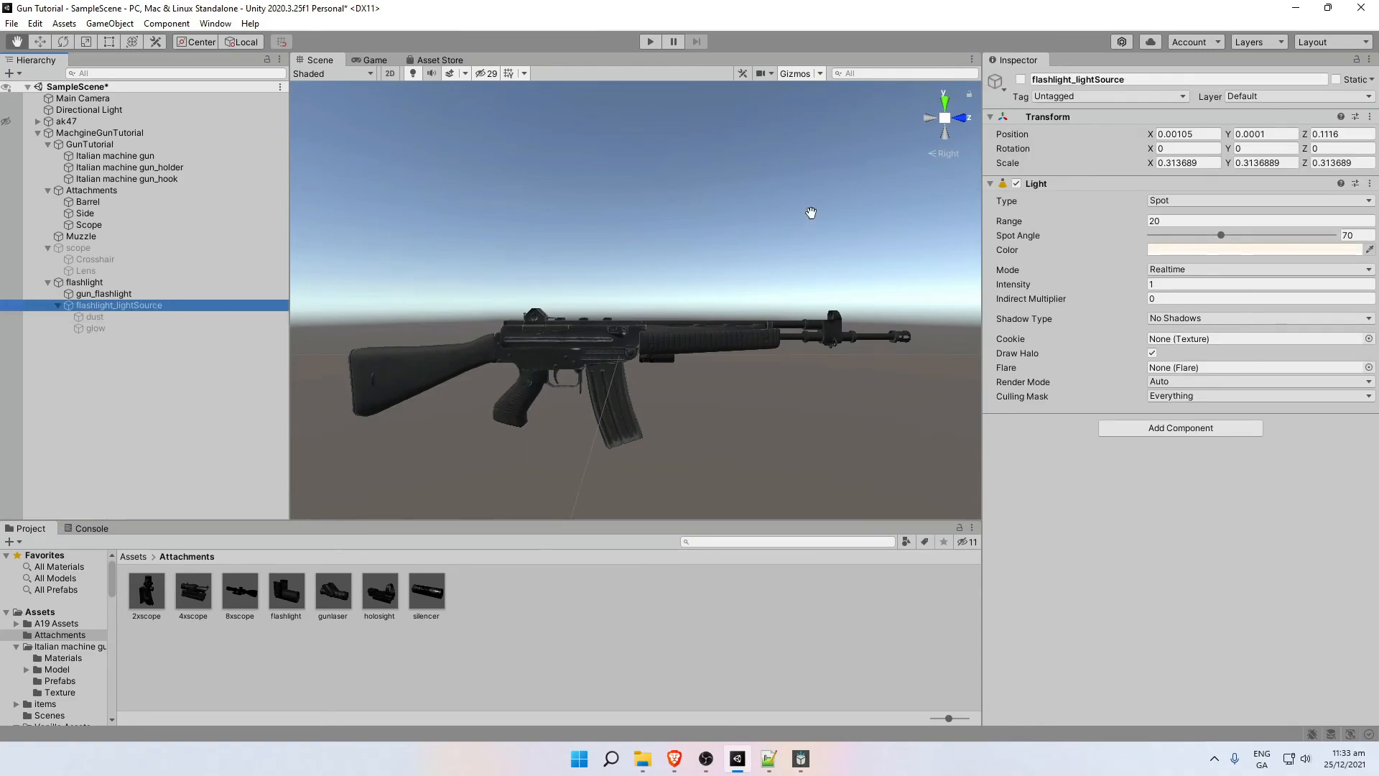
click(1020, 79)
click(1020, 79)
click(1021, 79)
click(1021, 79)
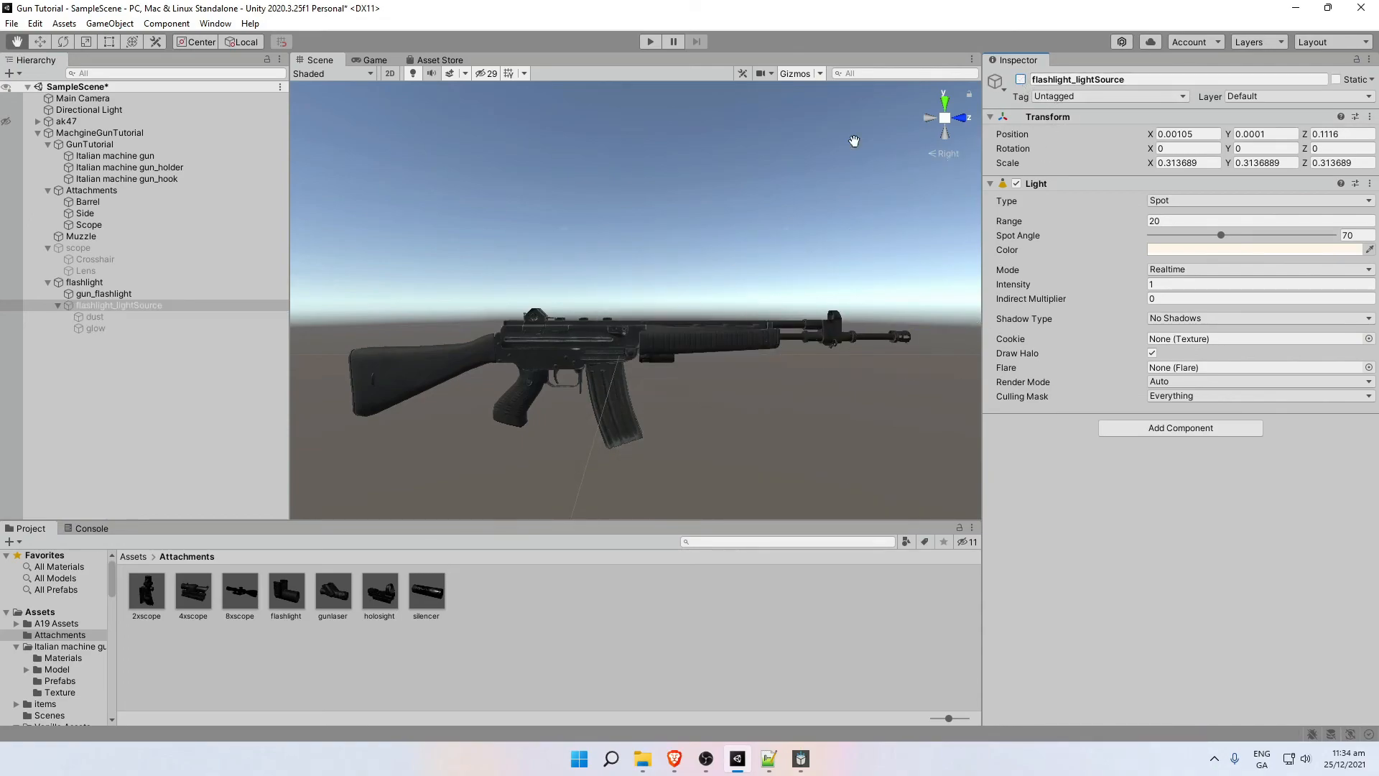
click(97, 316)
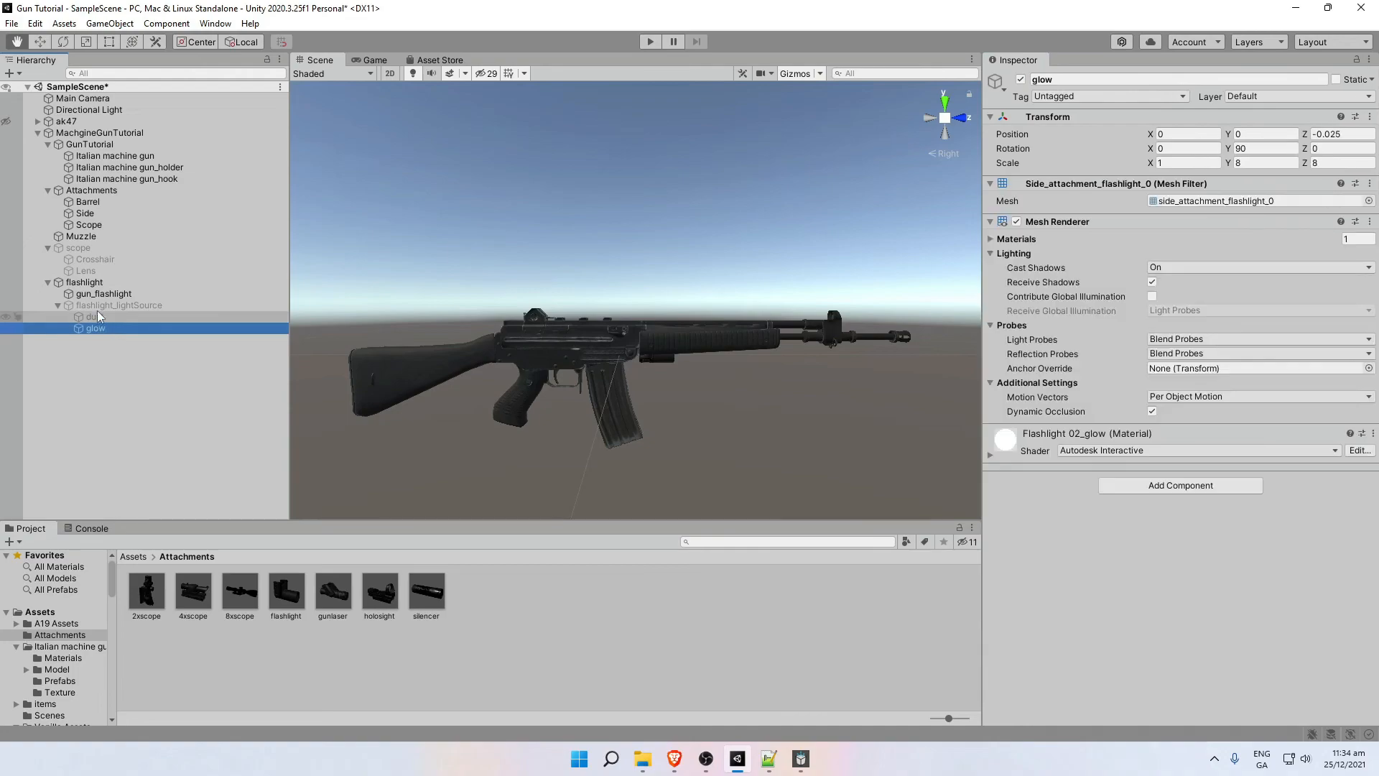
click(82, 306)
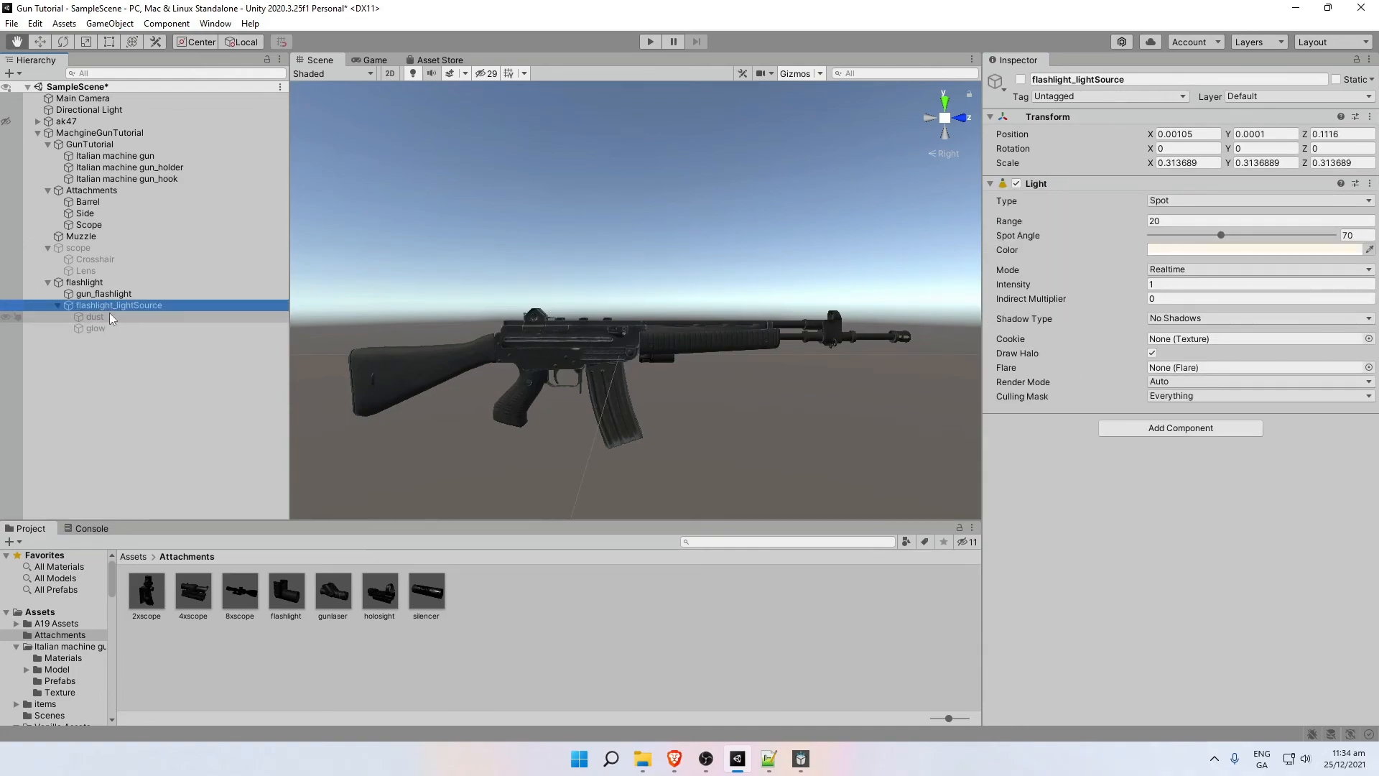
Move the flashlight forward along the handguard to about Z 0.167 and check it from the front and side.
click(85, 282)
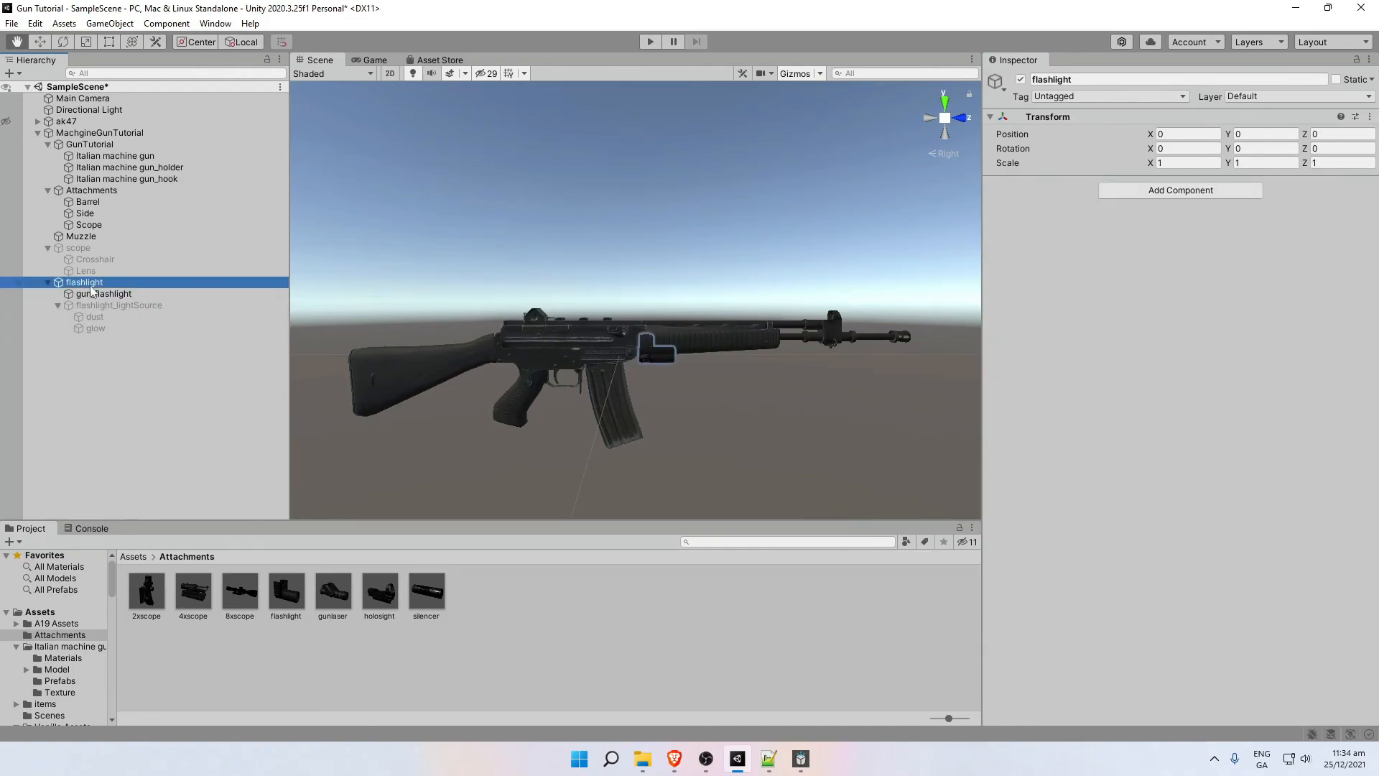
key(w)
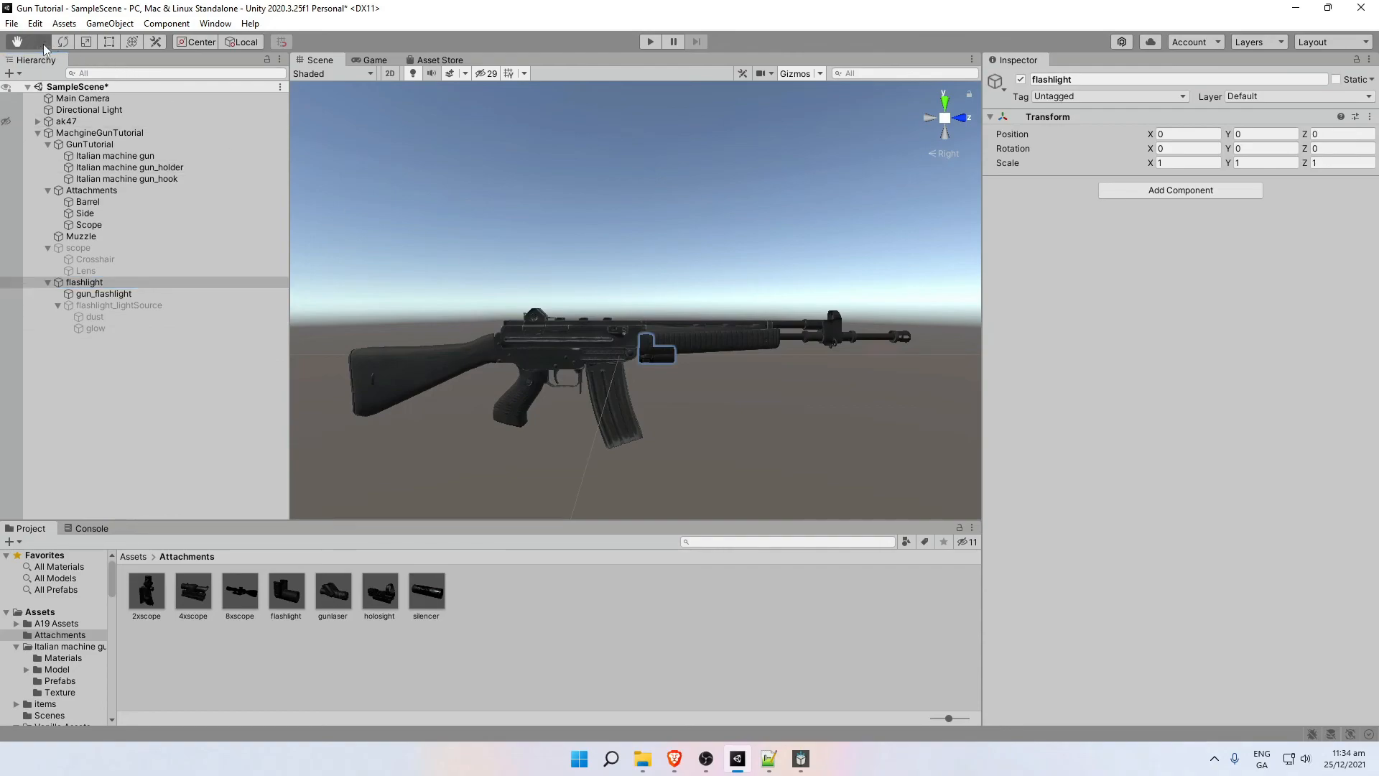
scroll(632, 395, up, 5)
scroll(632, 388, down, 5)
drag(691, 343, 794, 348)
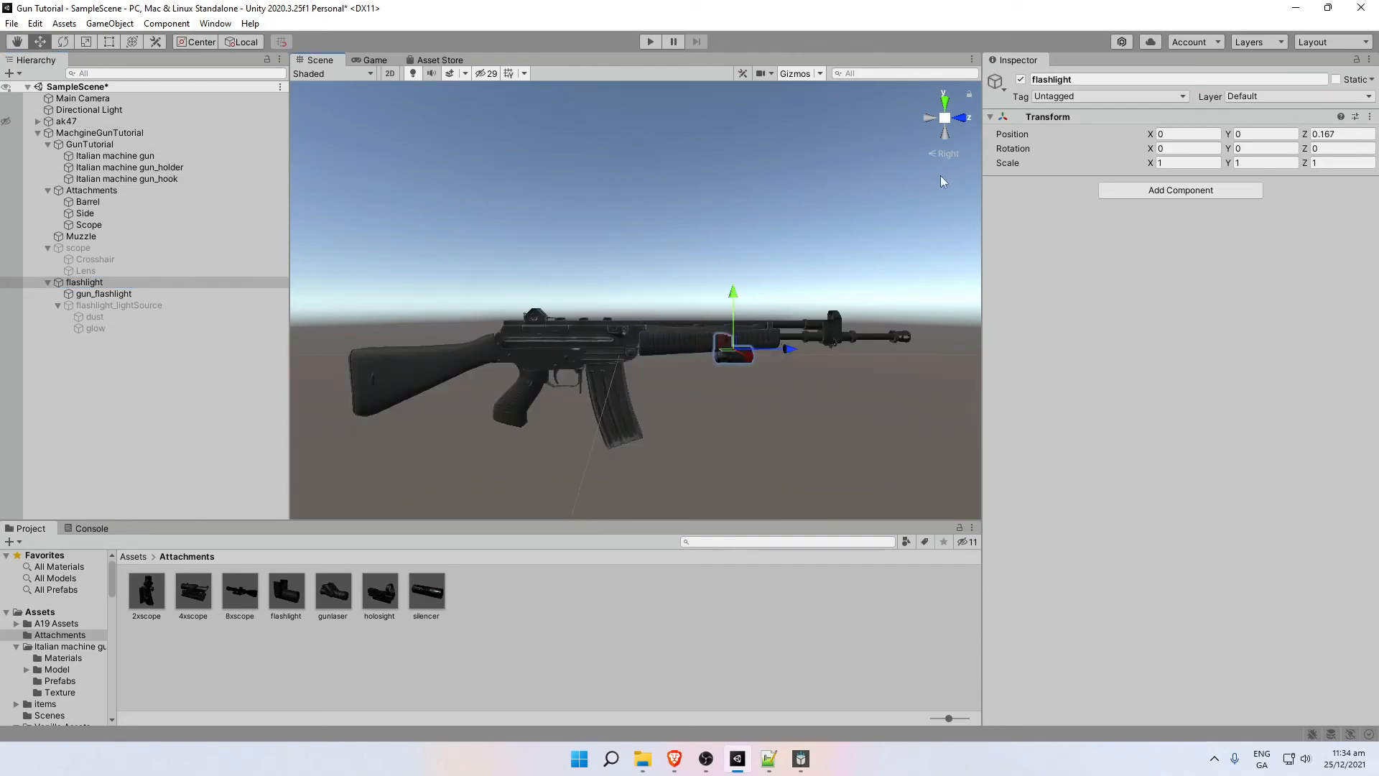
click(958, 120)
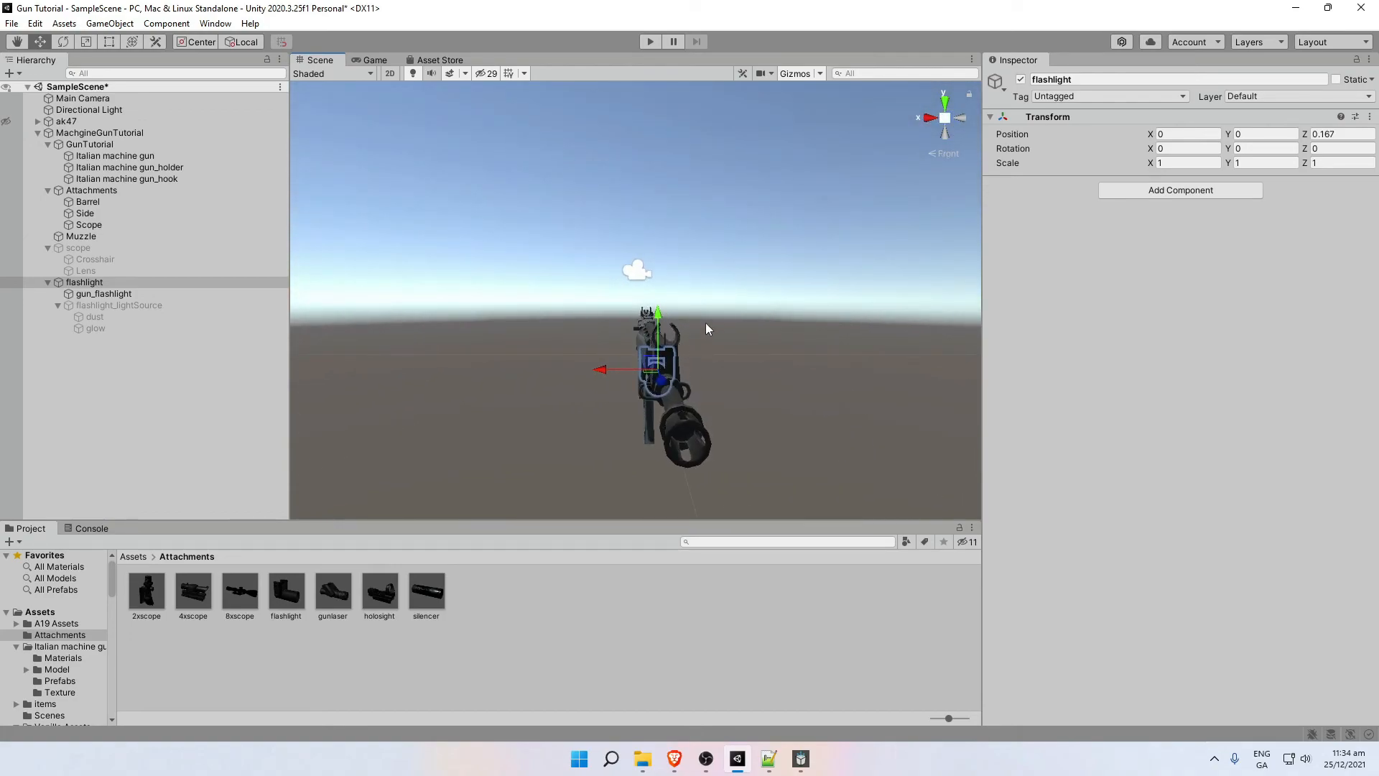
middle_drag(735, 320, 716, 256)
click(946, 119)
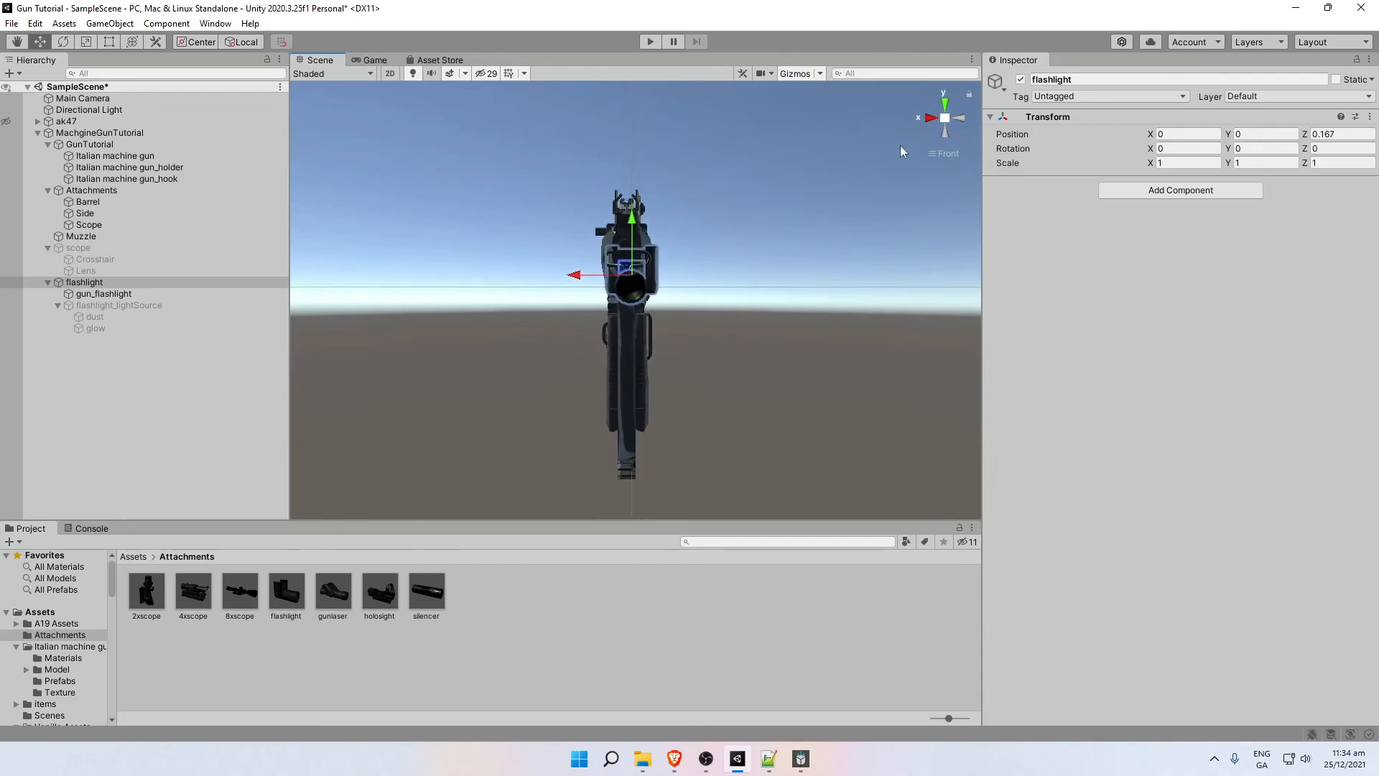
click(930, 117)
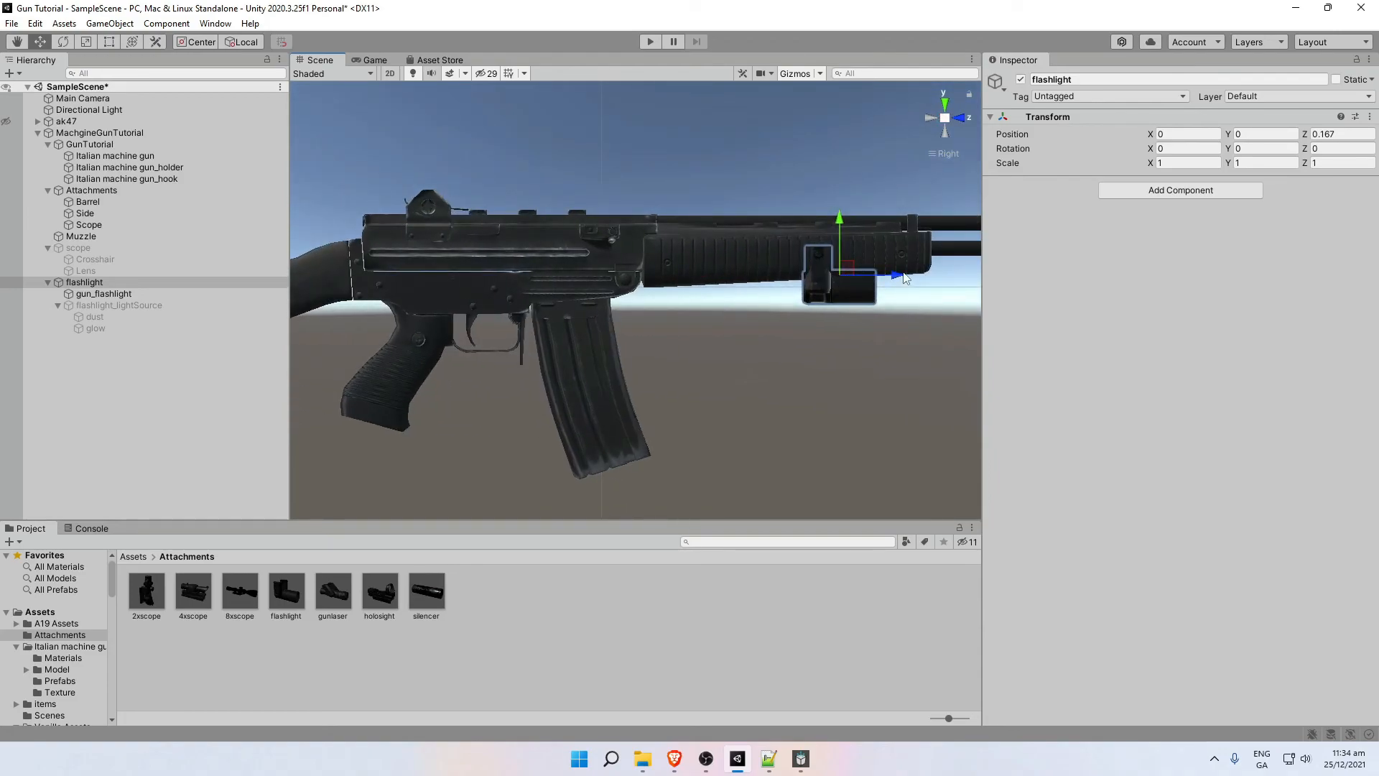
click(915, 283)
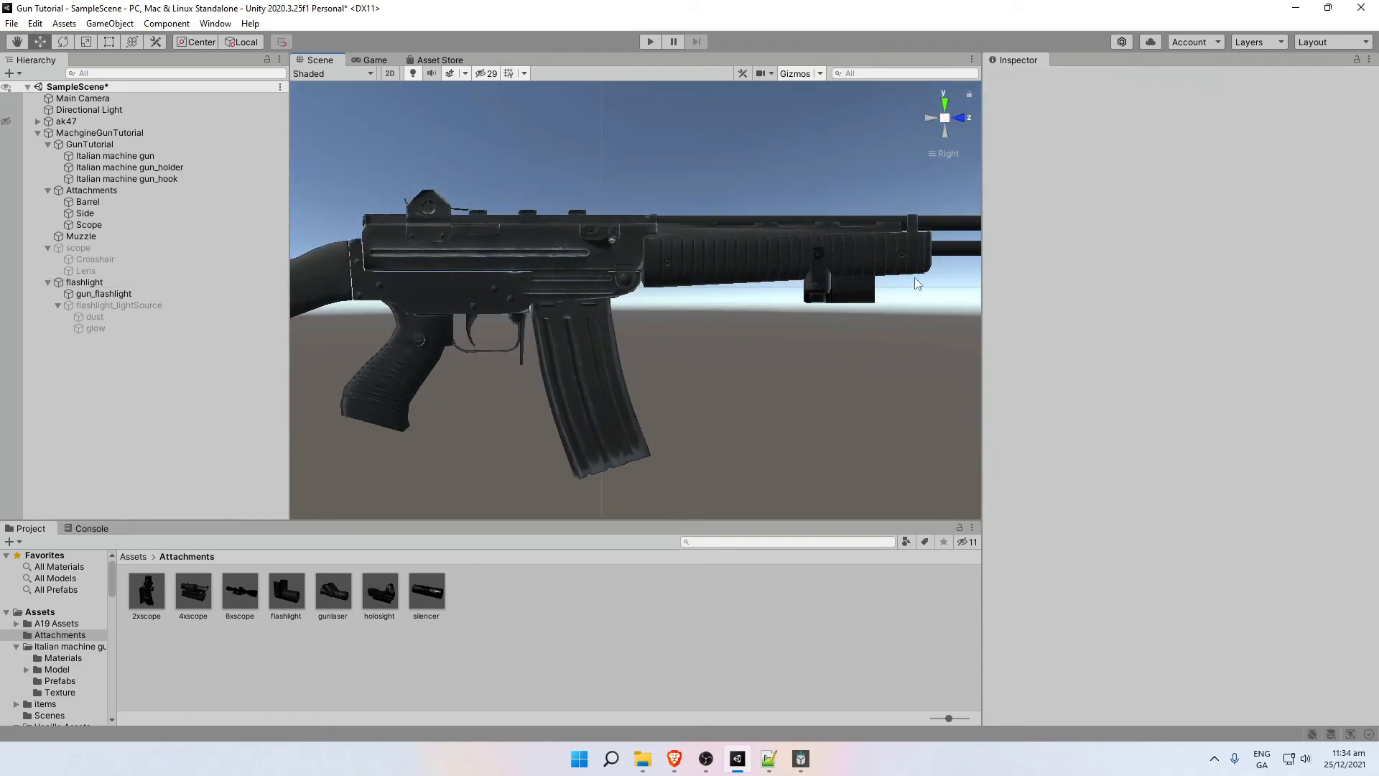
Shift the flashlight to the underside of the handguard's front end, at about X 0.005, Y -0.014 and Z 0.223.
click(100, 283)
drag(911, 287, 946, 271)
drag(887, 221, 886, 234)
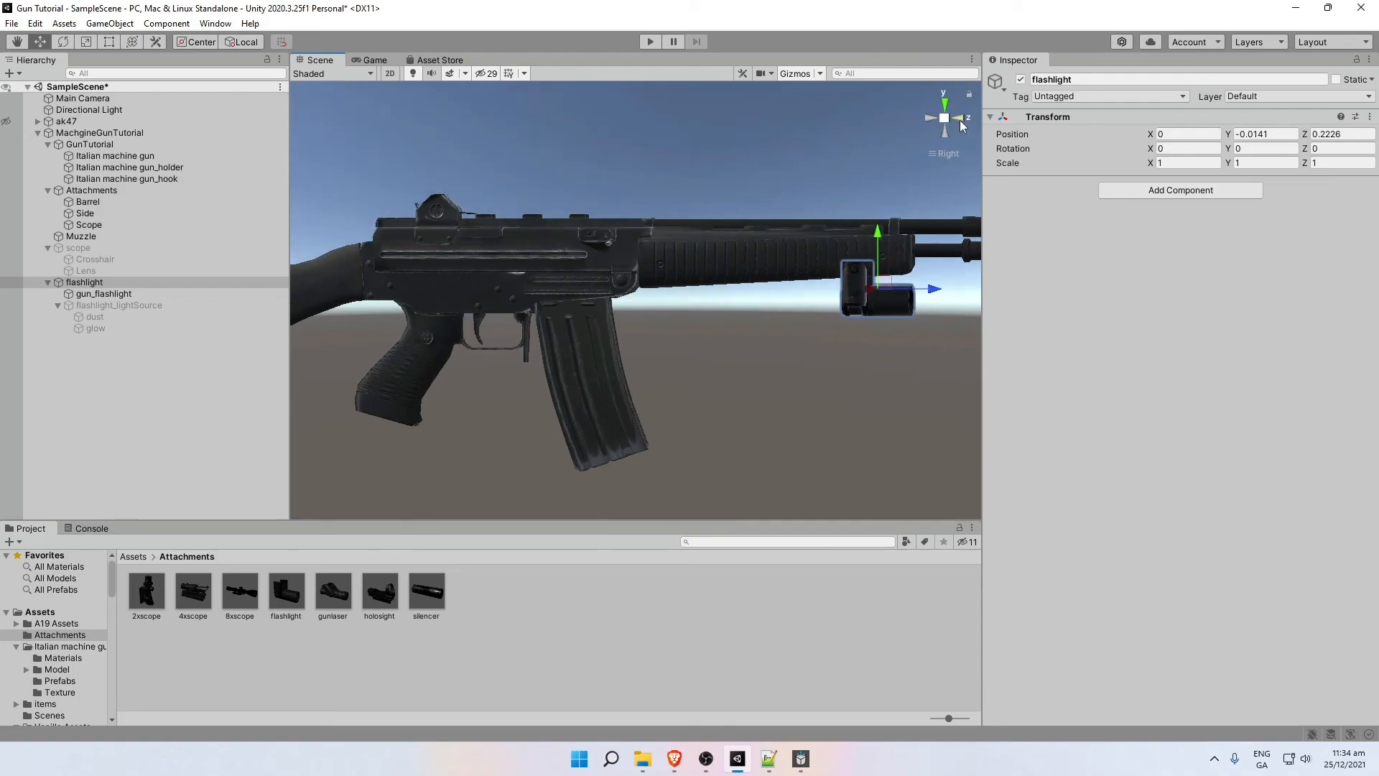
click(961, 118)
drag(583, 293, 581, 298)
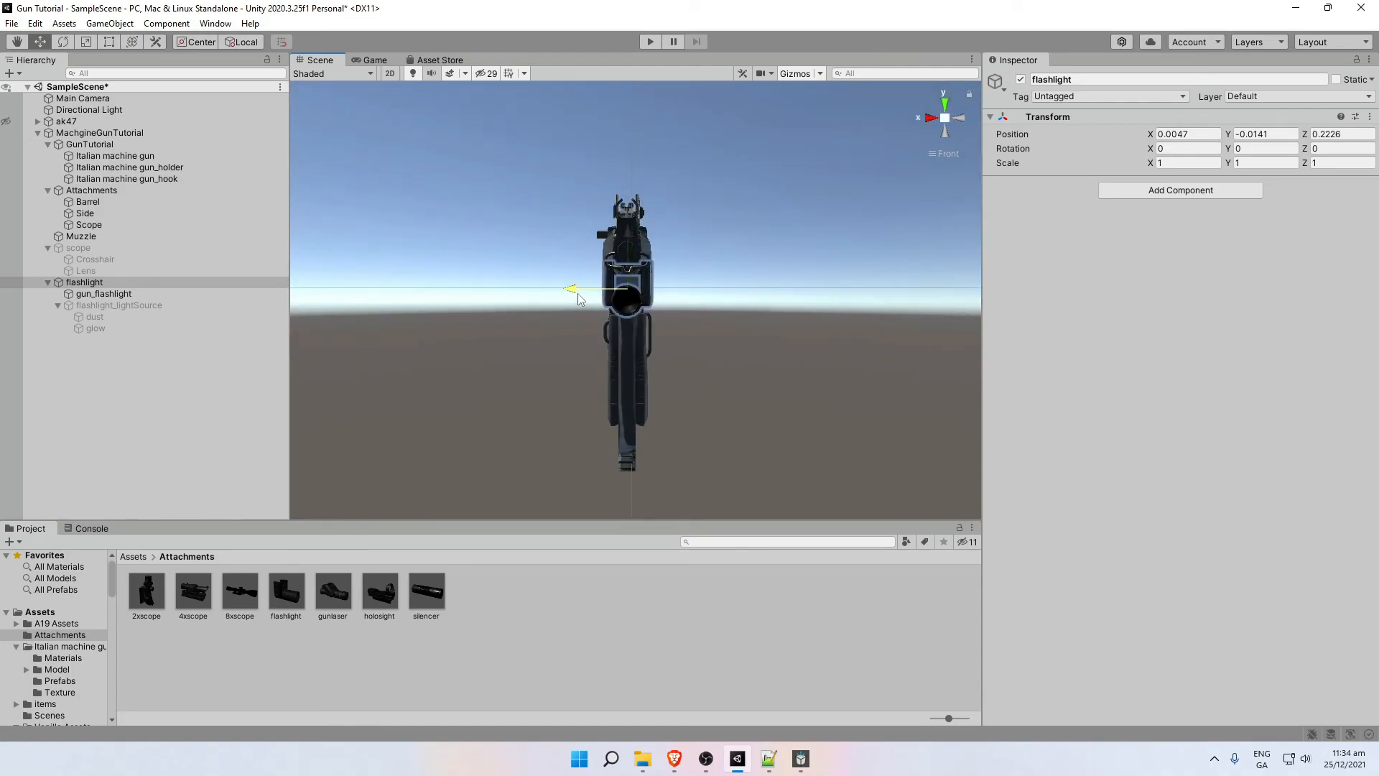
click(932, 117)
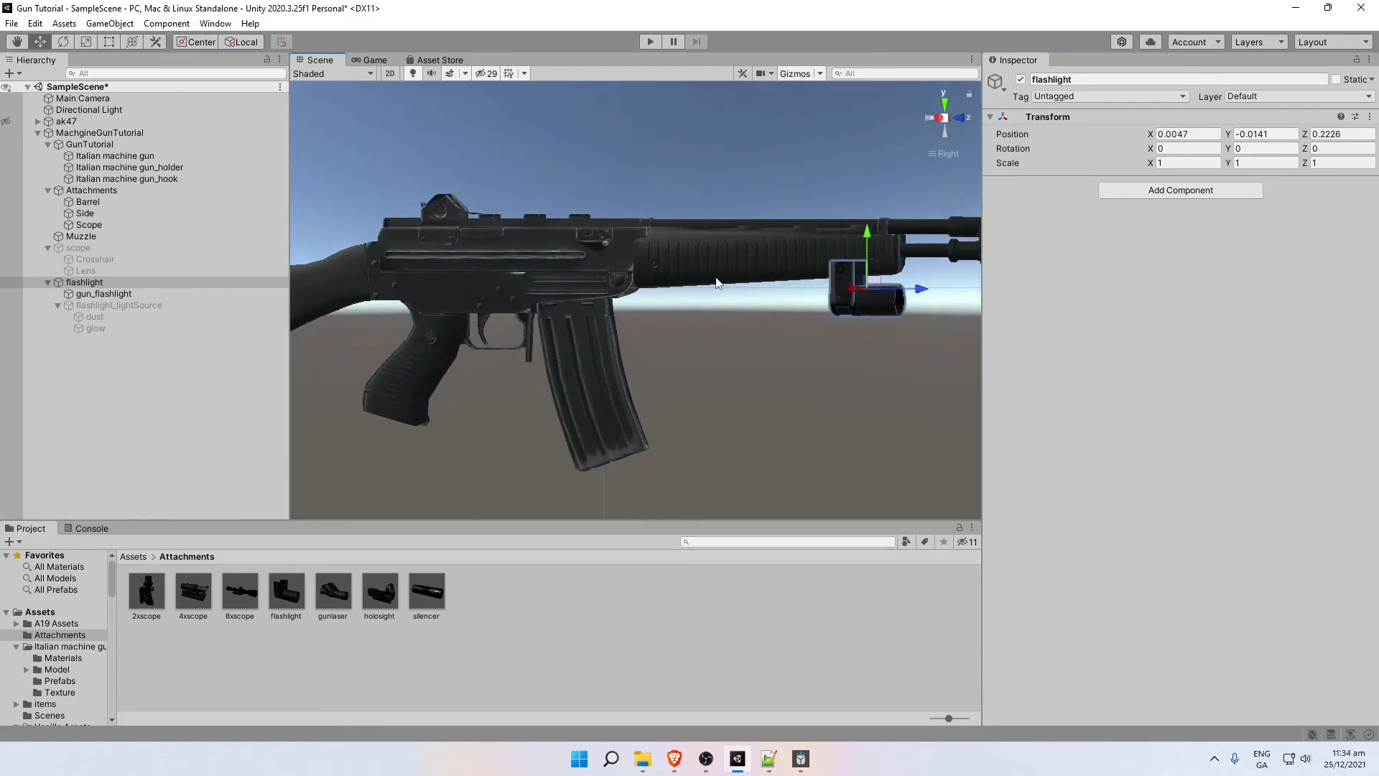
Deactivate the flashlight object under MachgineGunTutorial.
scroll(562, 386, down, 2)
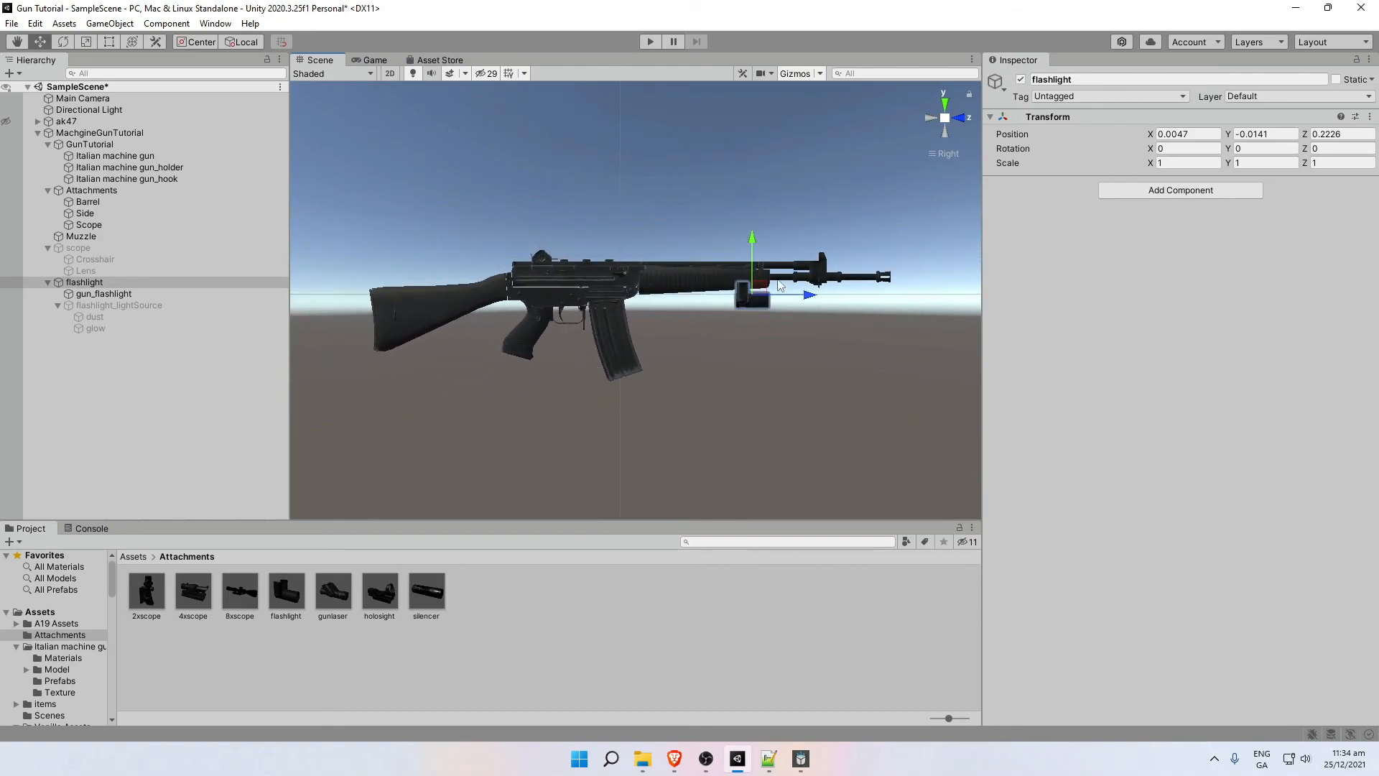
scroll(704, 332, up, 1)
click(701, 331)
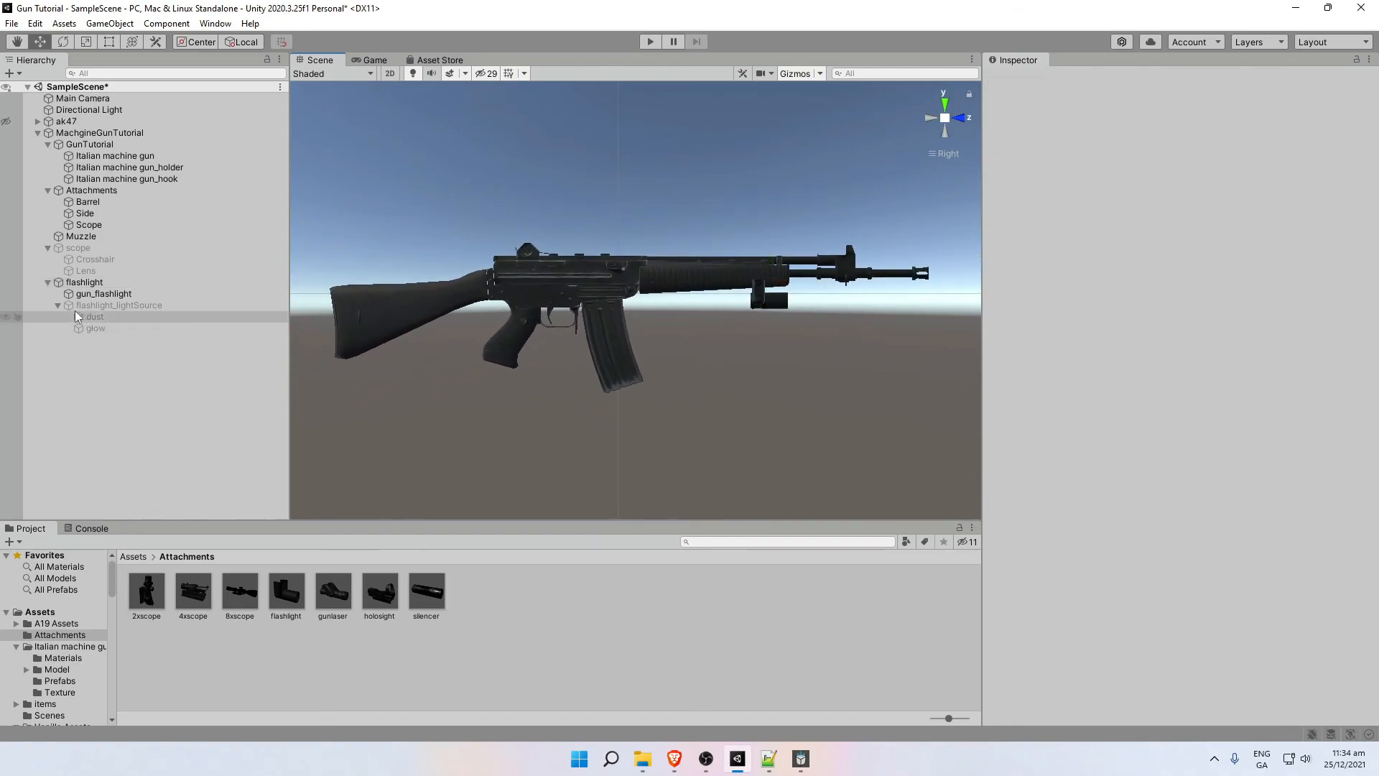
click(96, 286)
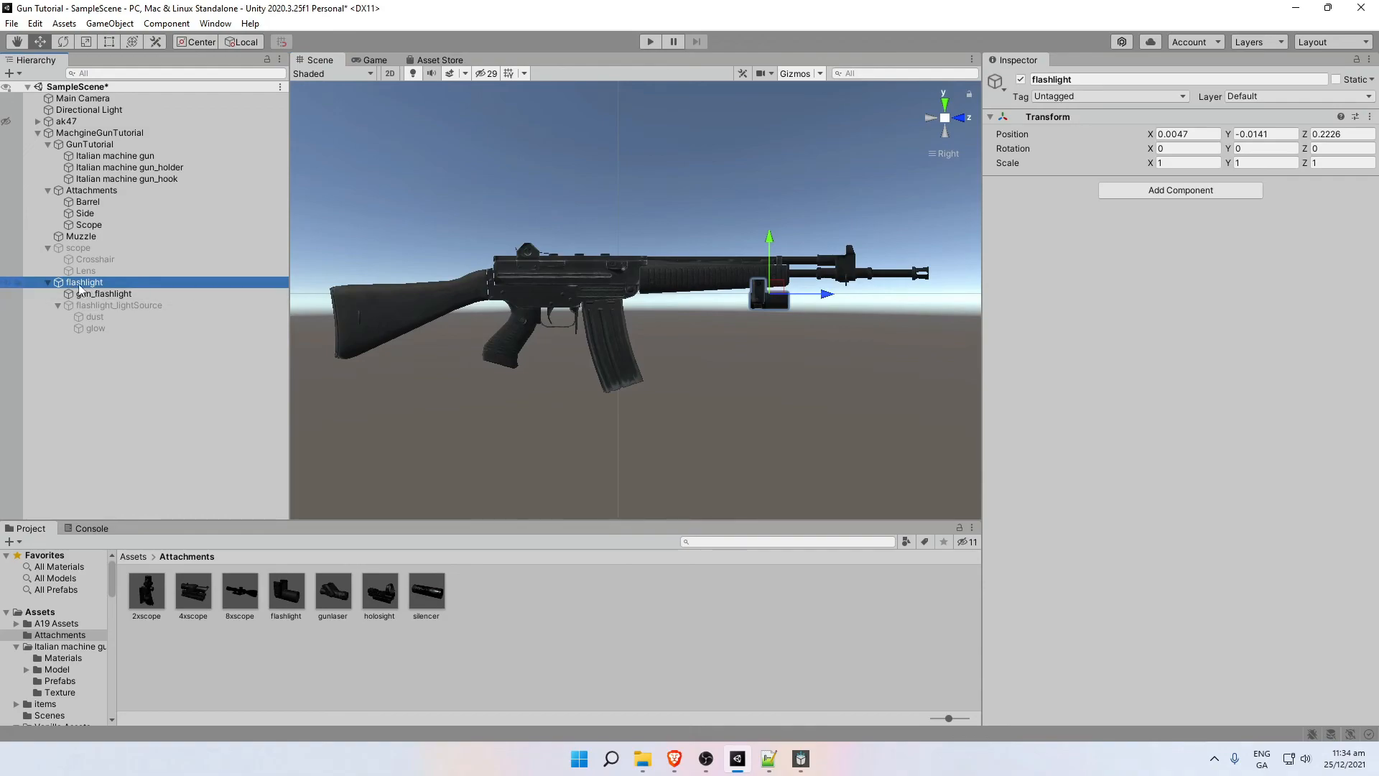
click(1021, 79)
click(108, 355)
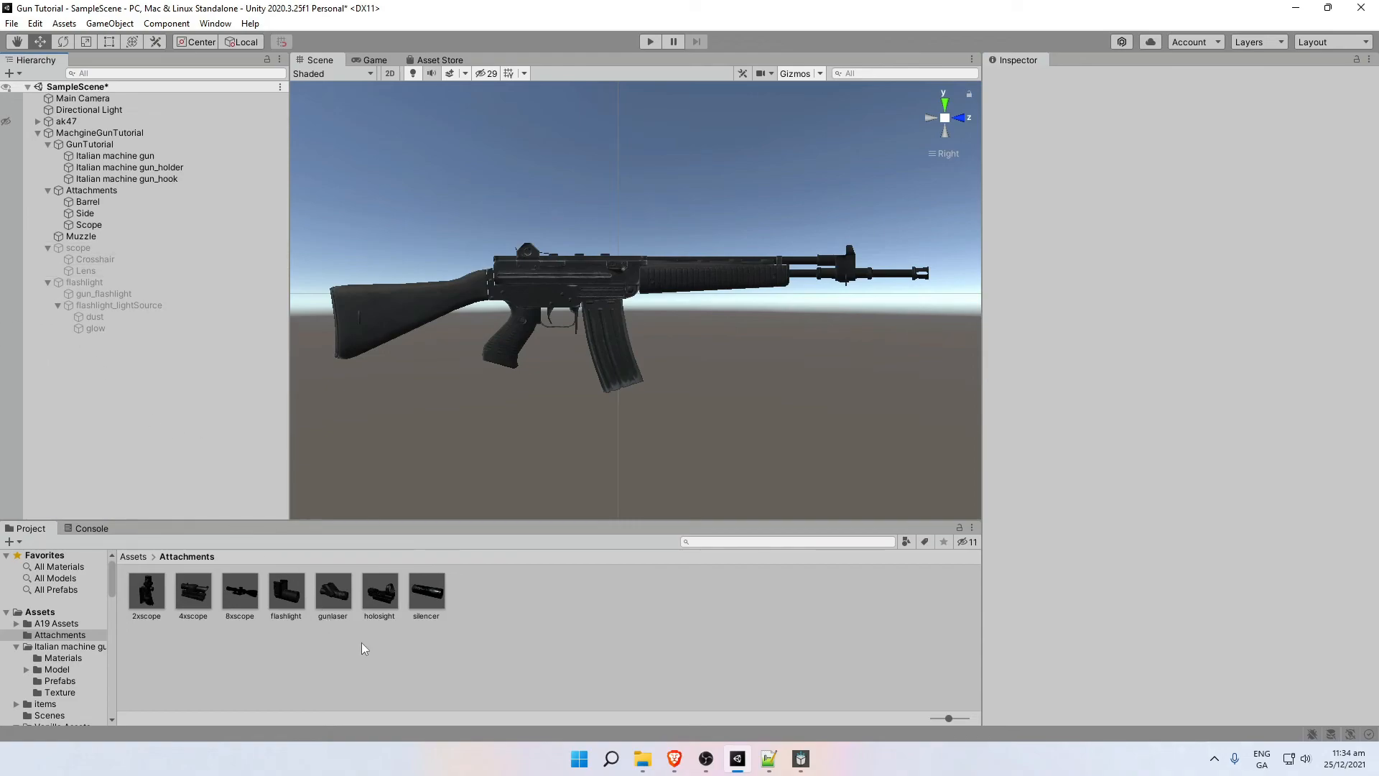
Add the gunlaser prefab as a child of MachgineGunTutorial and unpack it completely.
click(329, 601)
drag(273, 530, 53, 343)
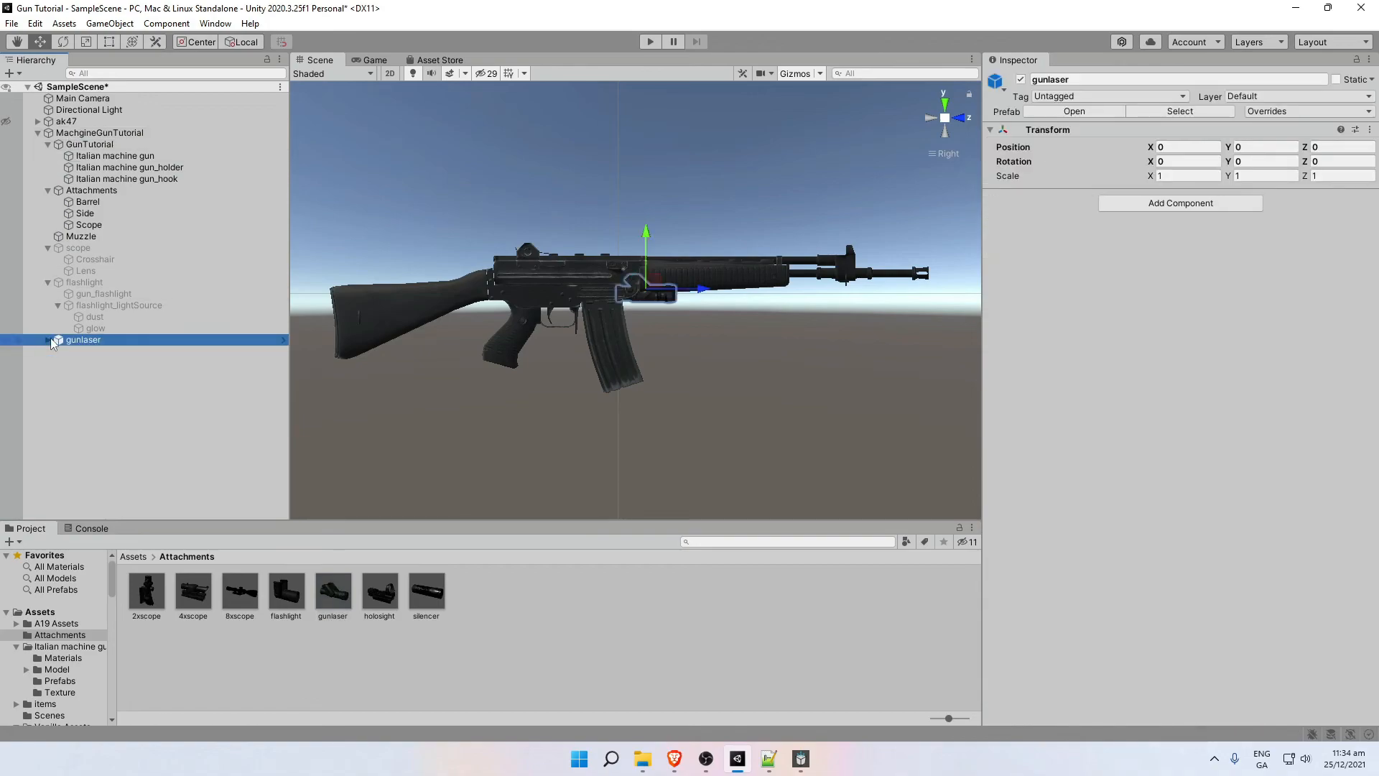
click(47, 341)
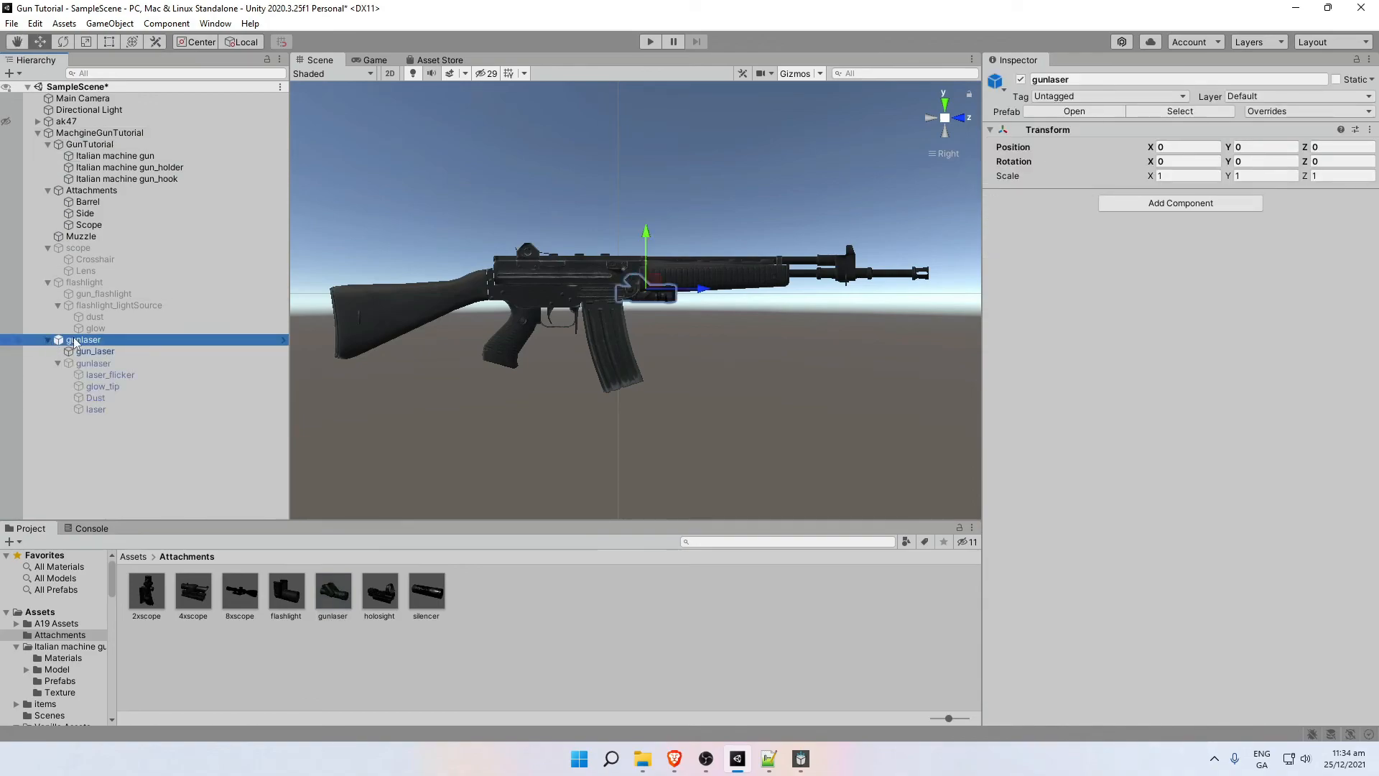
right_click(75, 342)
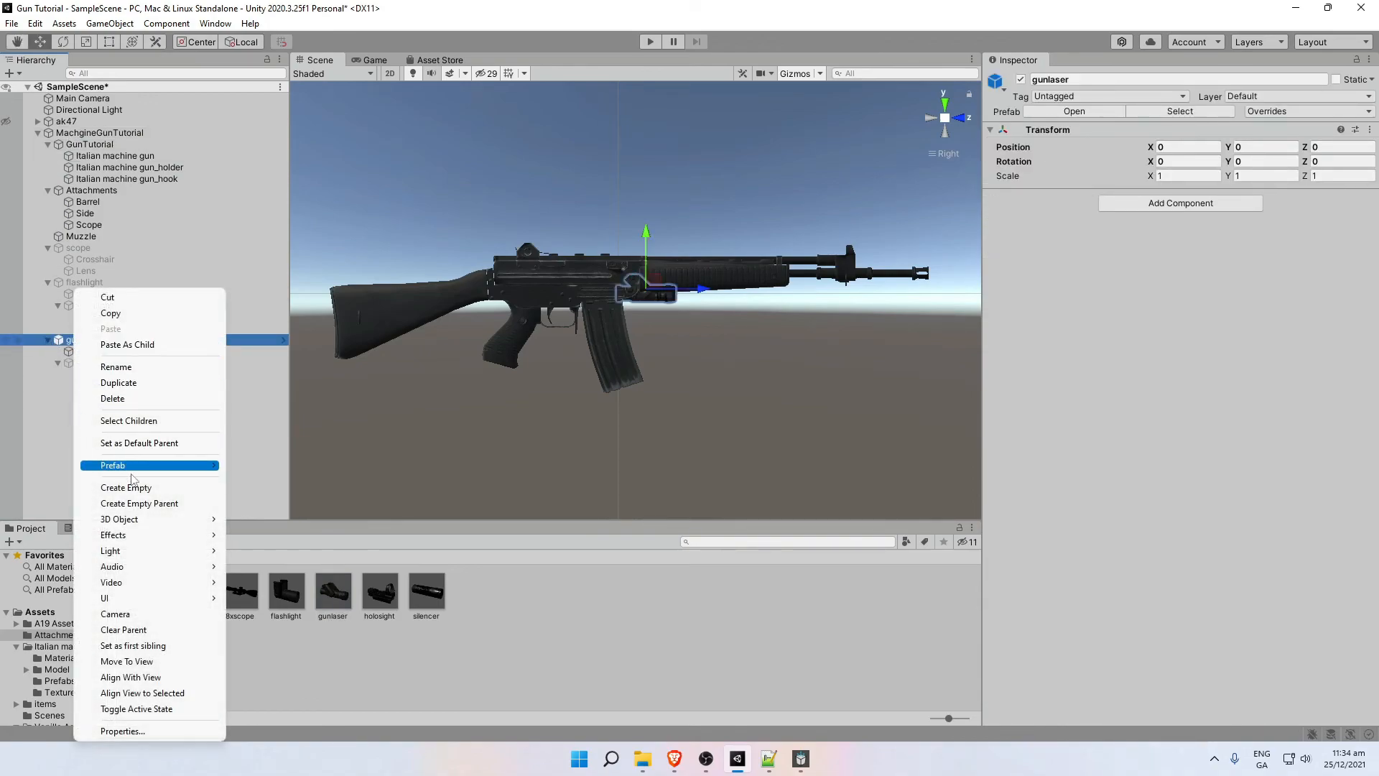
mouse_move(137, 467)
click(287, 545)
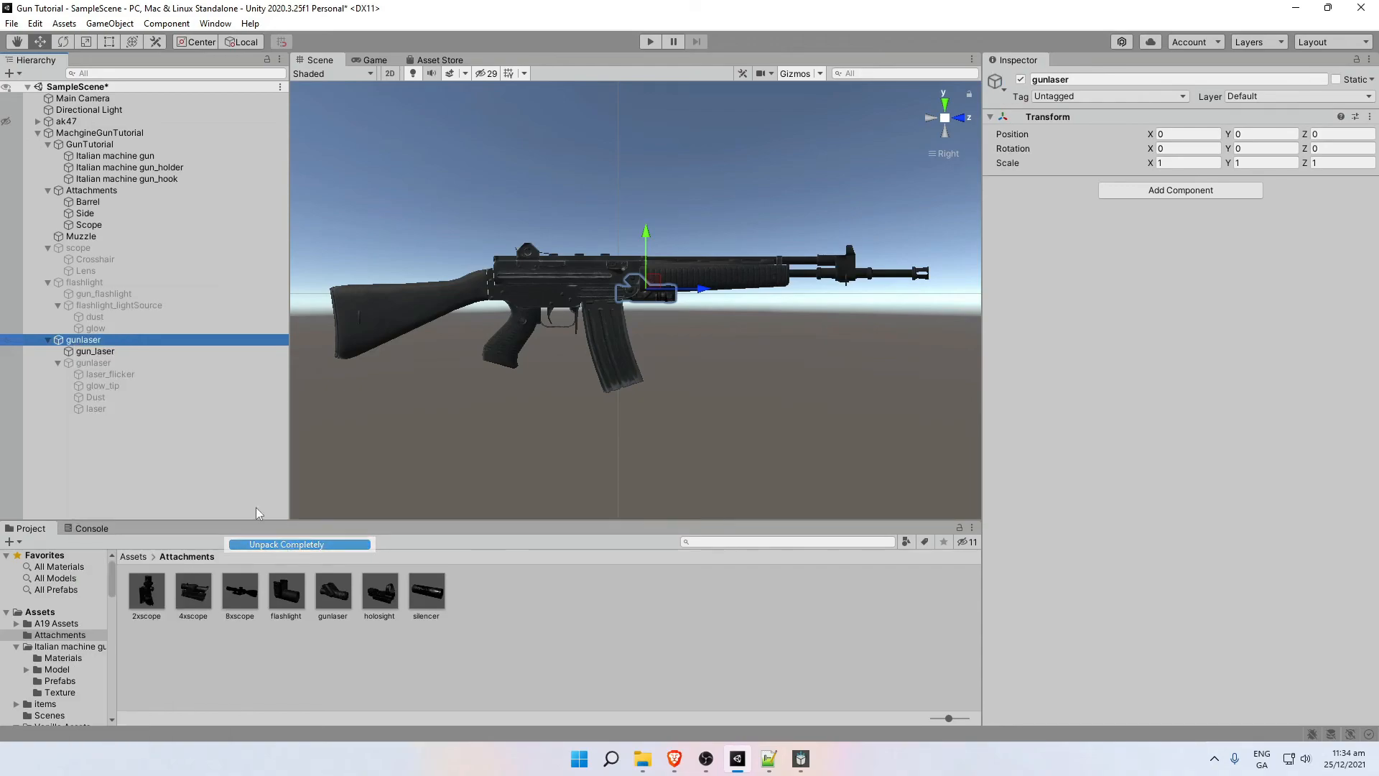
Move the gunlaser forward along the barrel to a Z position of about 0.261.
click(101, 339)
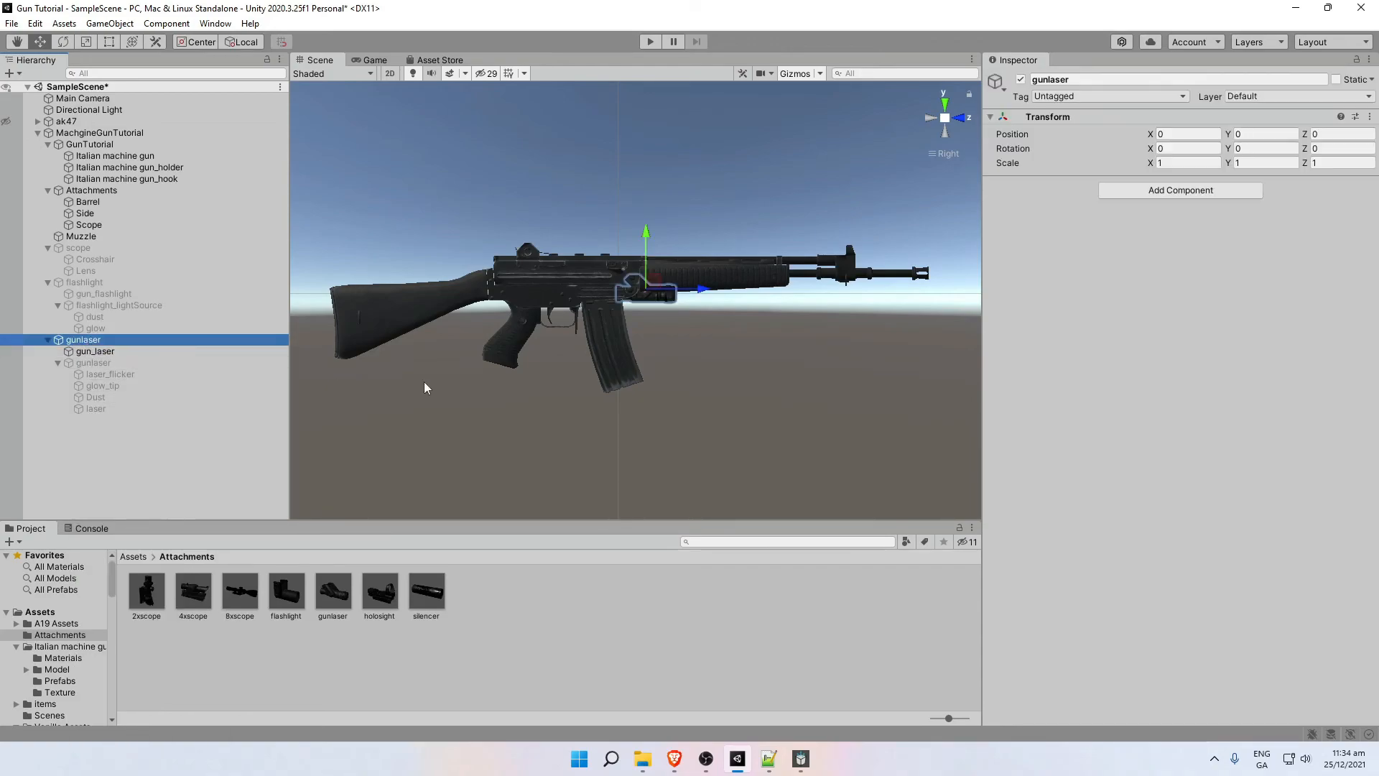
scroll(692, 331, up, 4)
drag(723, 282, 882, 300)
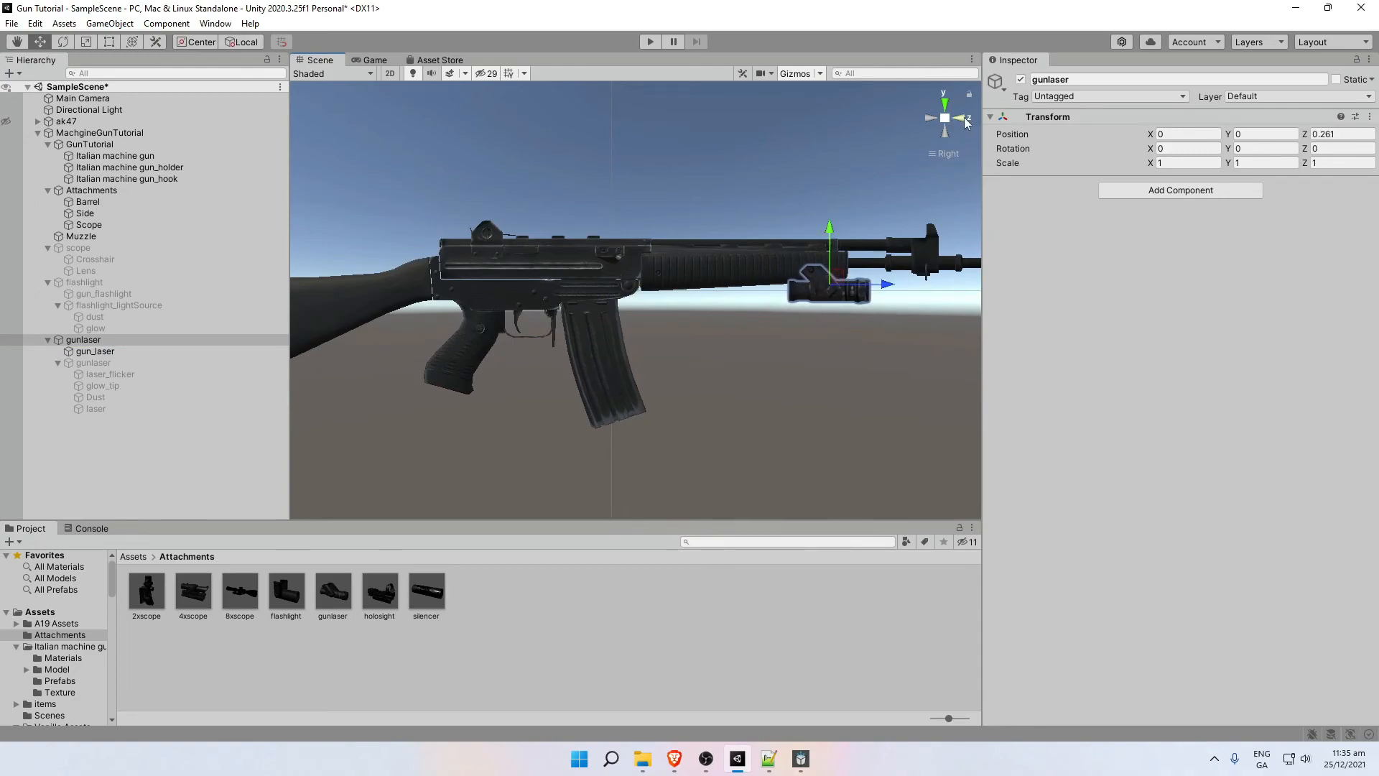
Temporarily activate the nested gunlaser effects object, inspect it from the front and back, and deactivate it again.
click(92, 362)
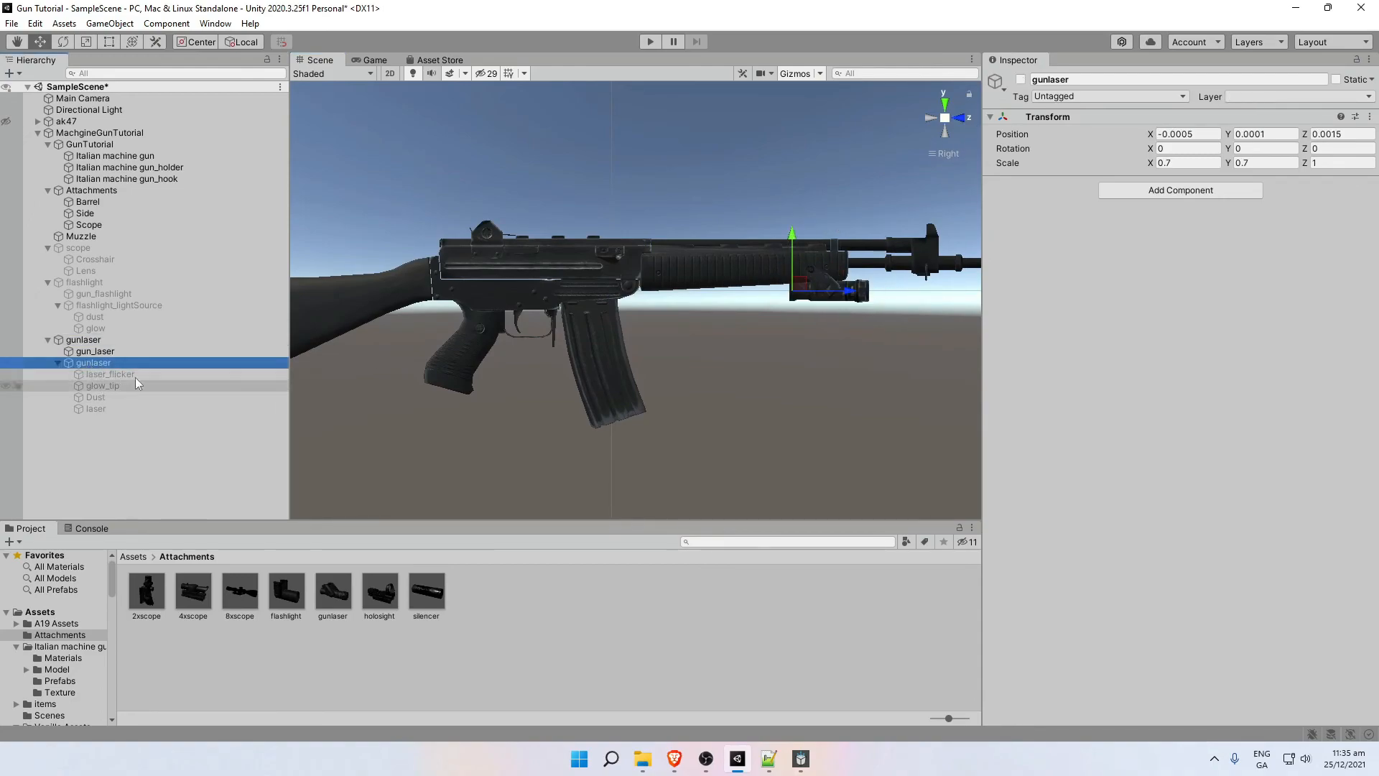
click(1021, 80)
click(960, 118)
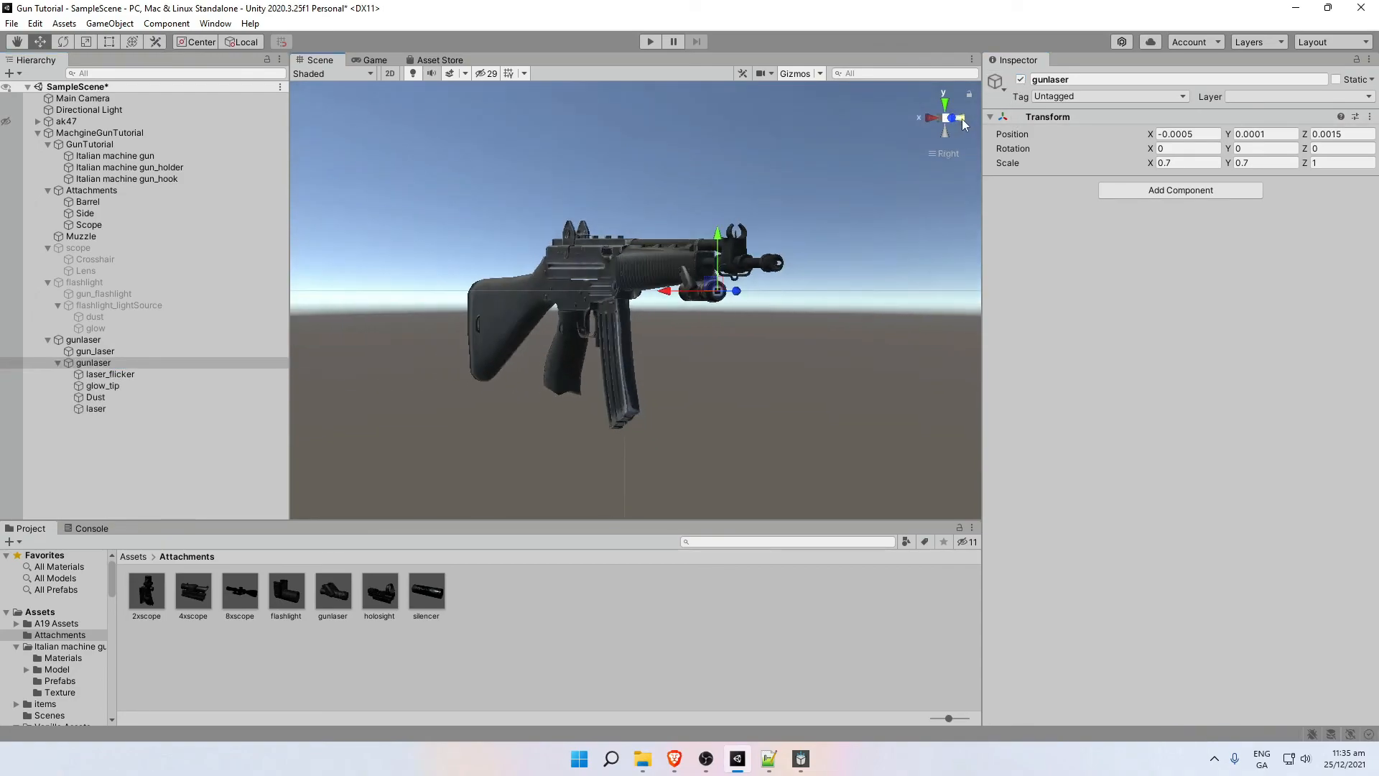
click(932, 118)
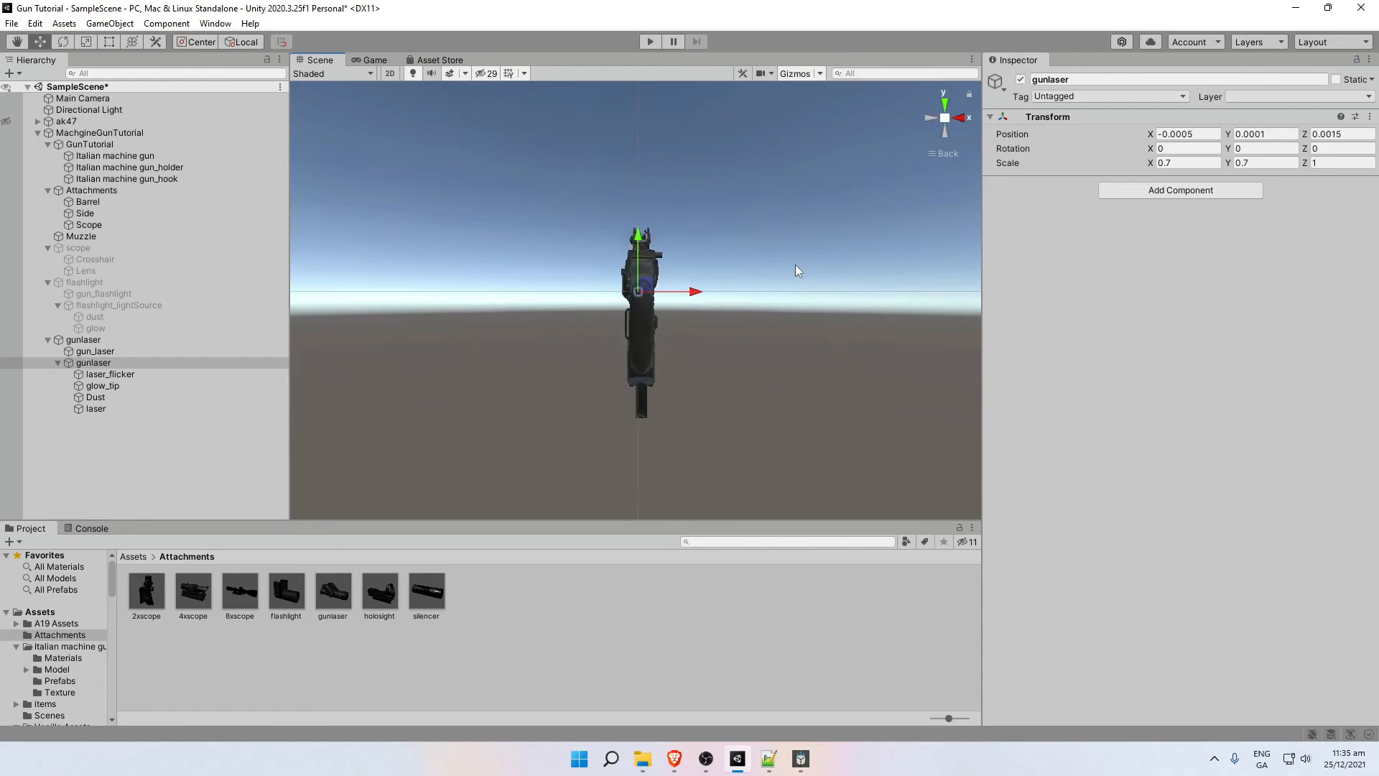
click(963, 121)
click(1020, 80)
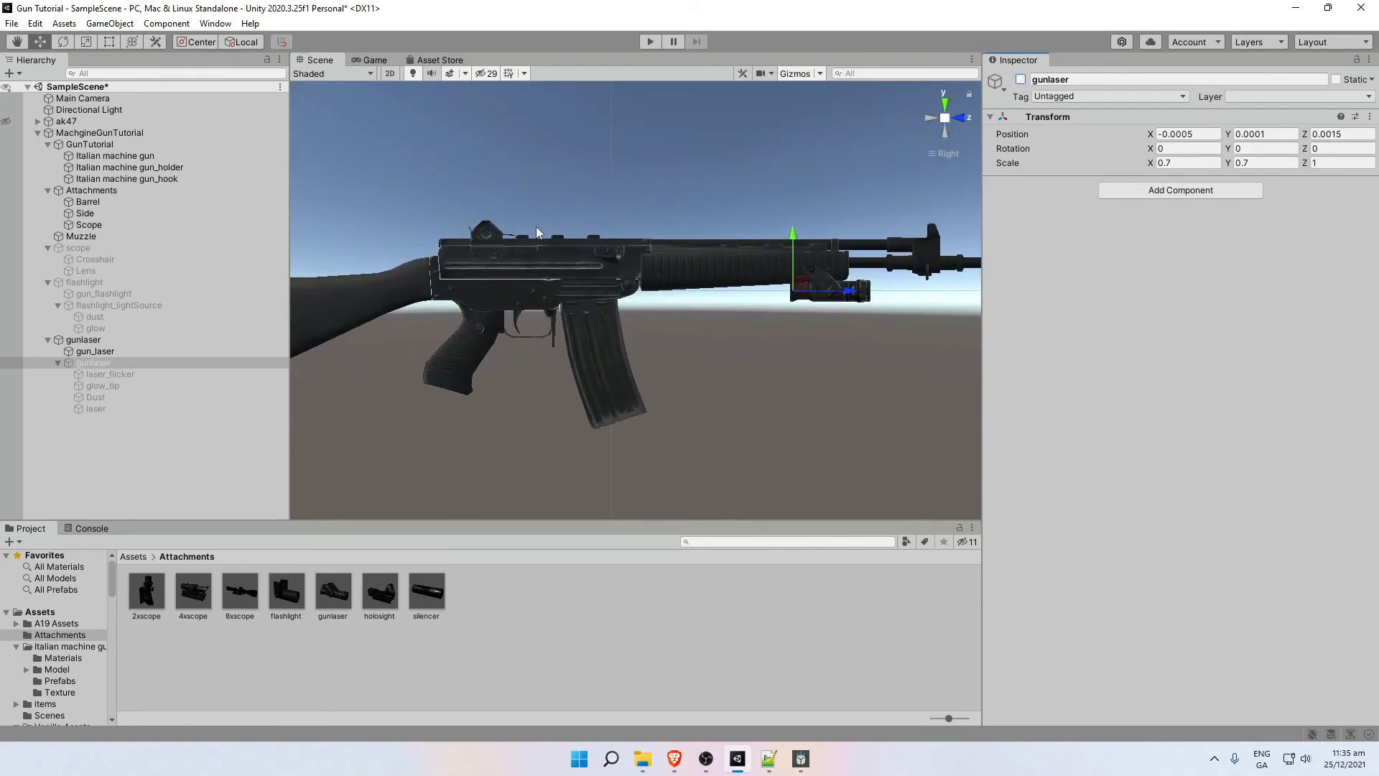
Examine the laser_flicker, glow_tip, Dust and laser particle objects inside the nested gunlaser.
click(108, 374)
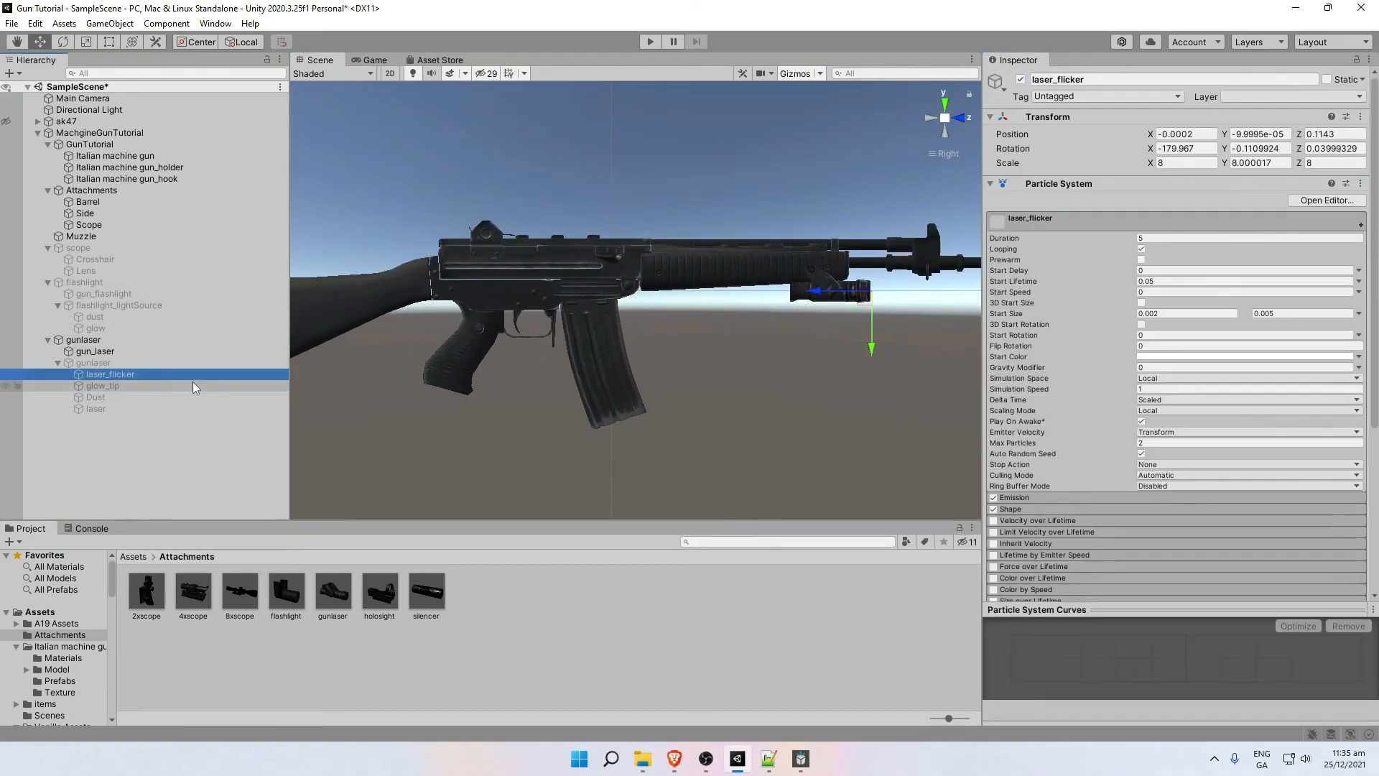
click(105, 385)
click(101, 398)
click(97, 408)
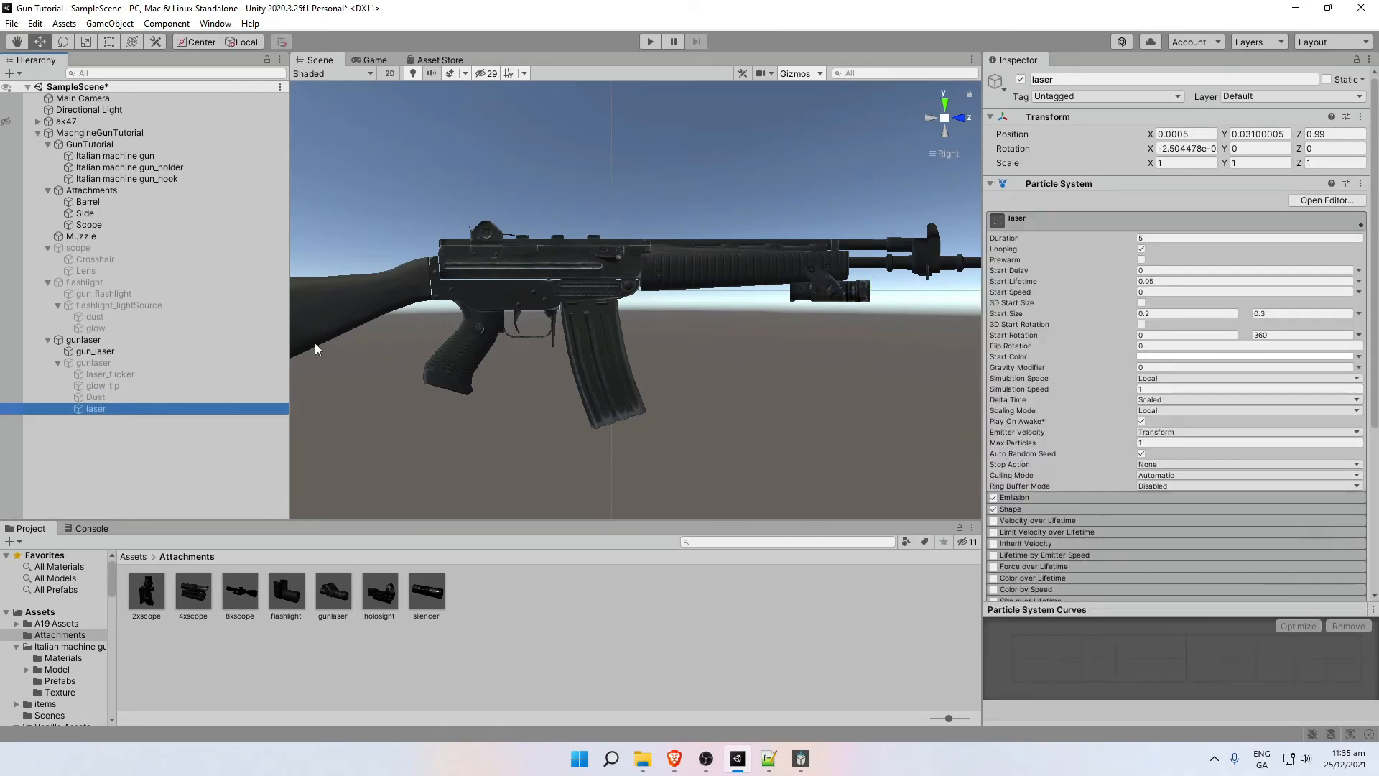
scroll(1033, 279, down, 5)
scroll(1032, 279, up, 5)
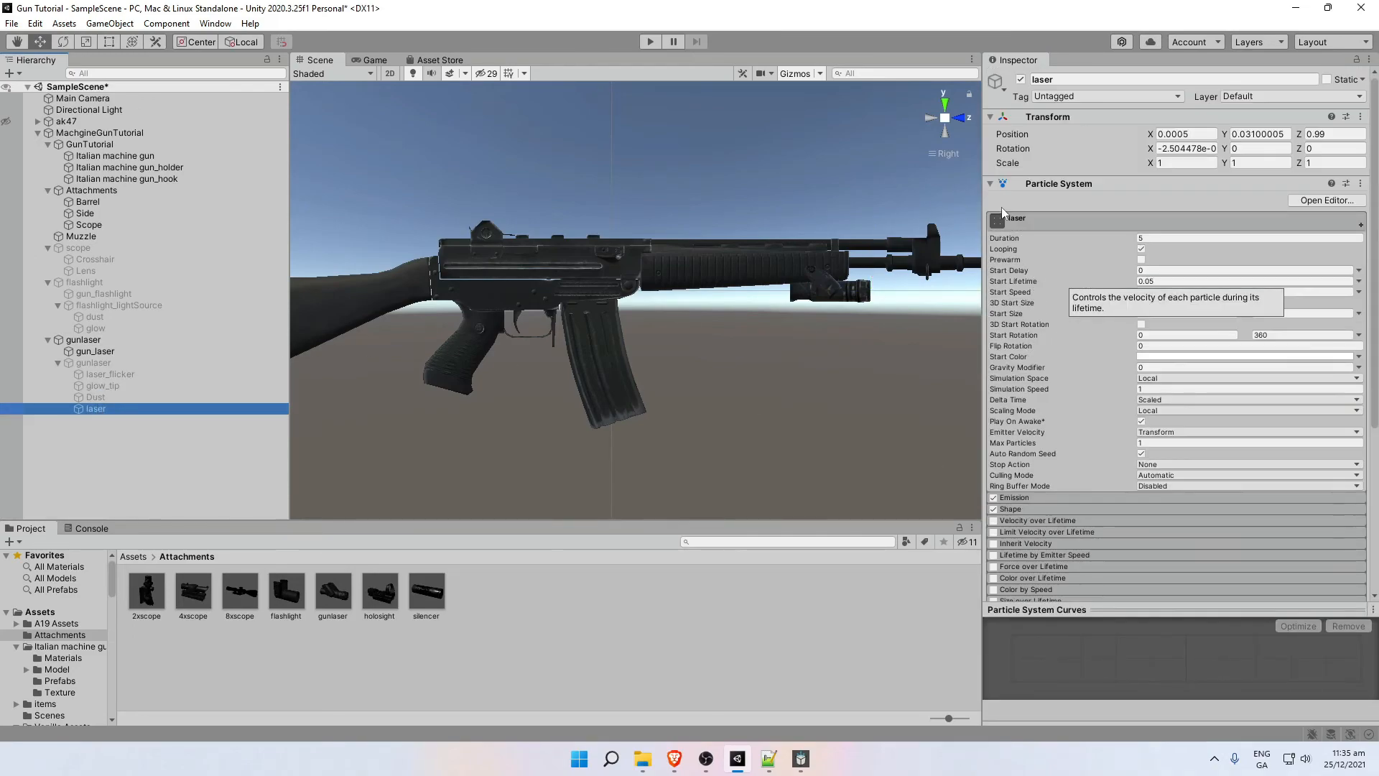
click(111, 362)
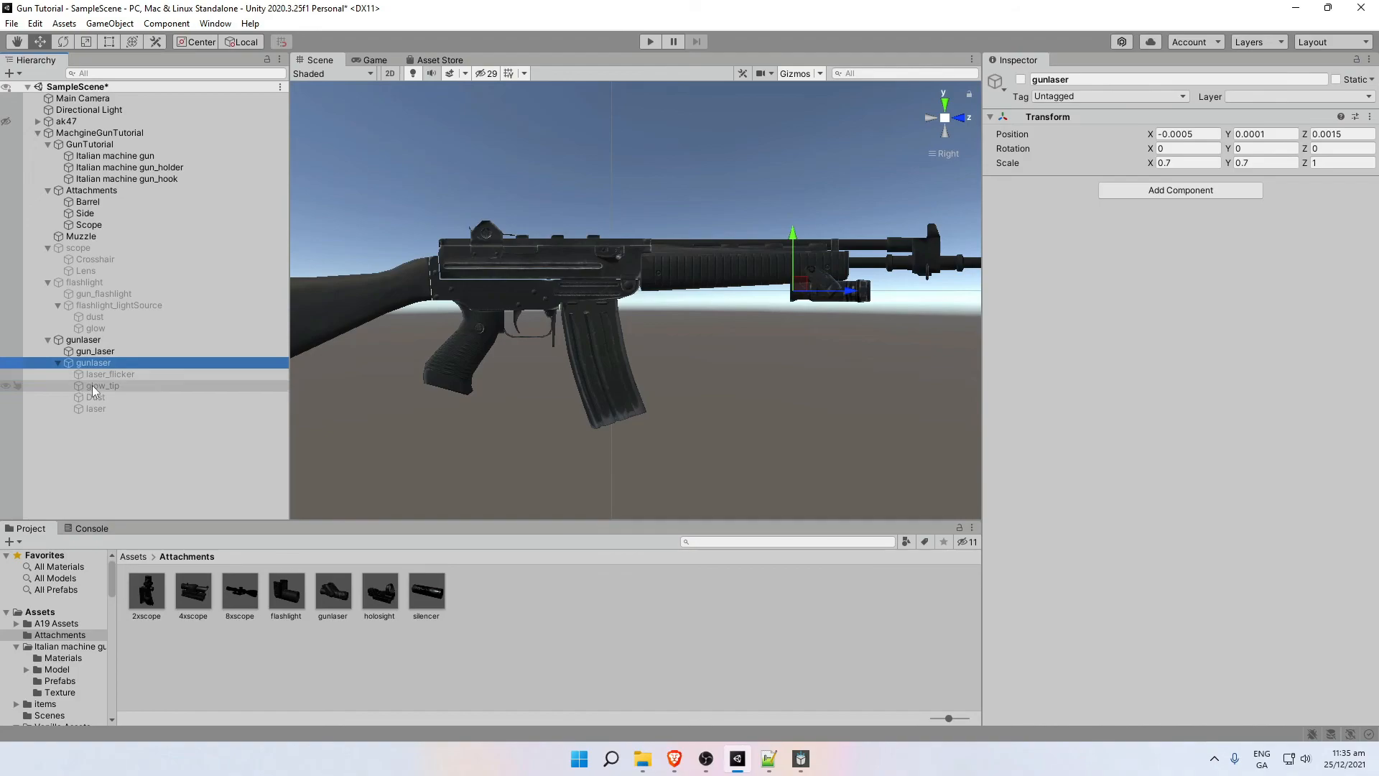
Shift the outer gunlaser sideways to an X position of about 0.0045 to align it with the barrel.
double_click(101, 340)
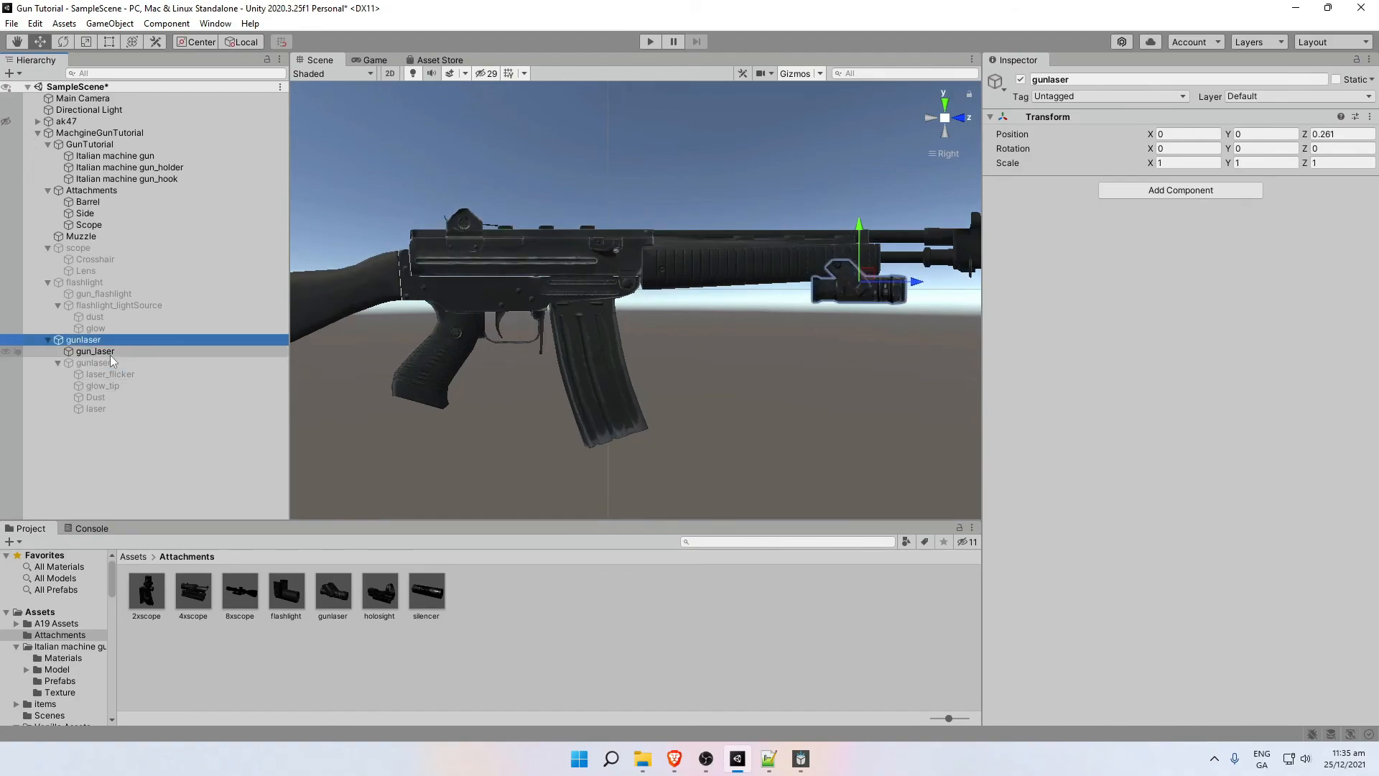
click(959, 121)
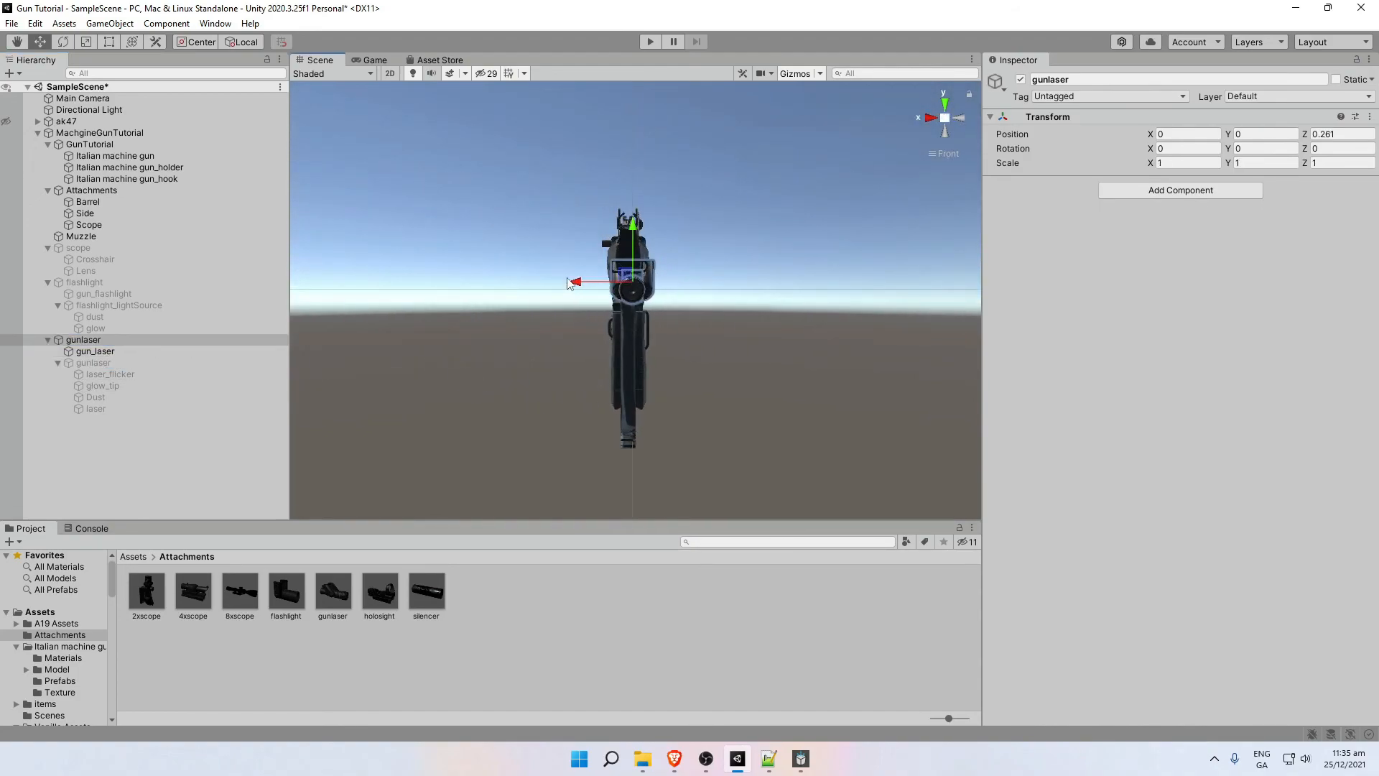
click(567, 283)
click(572, 287)
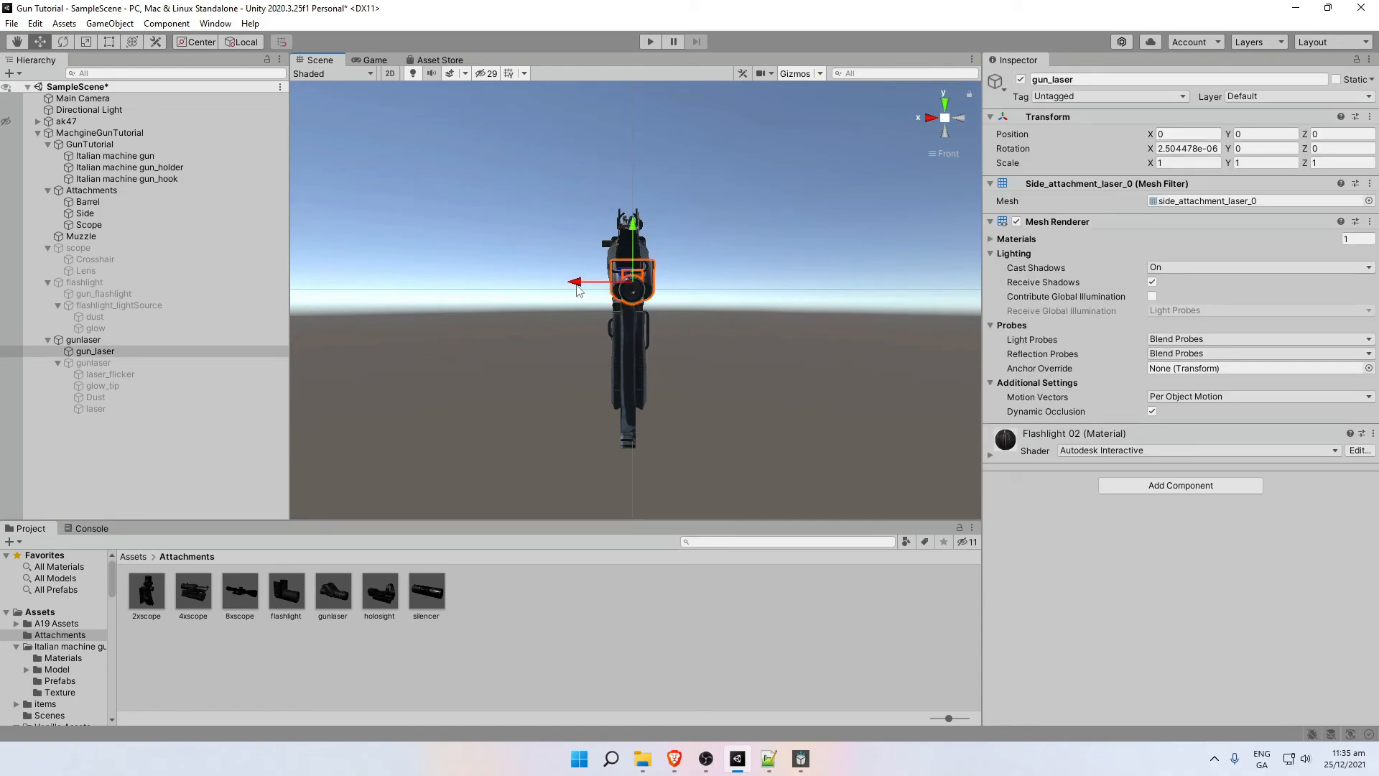
click(575, 288)
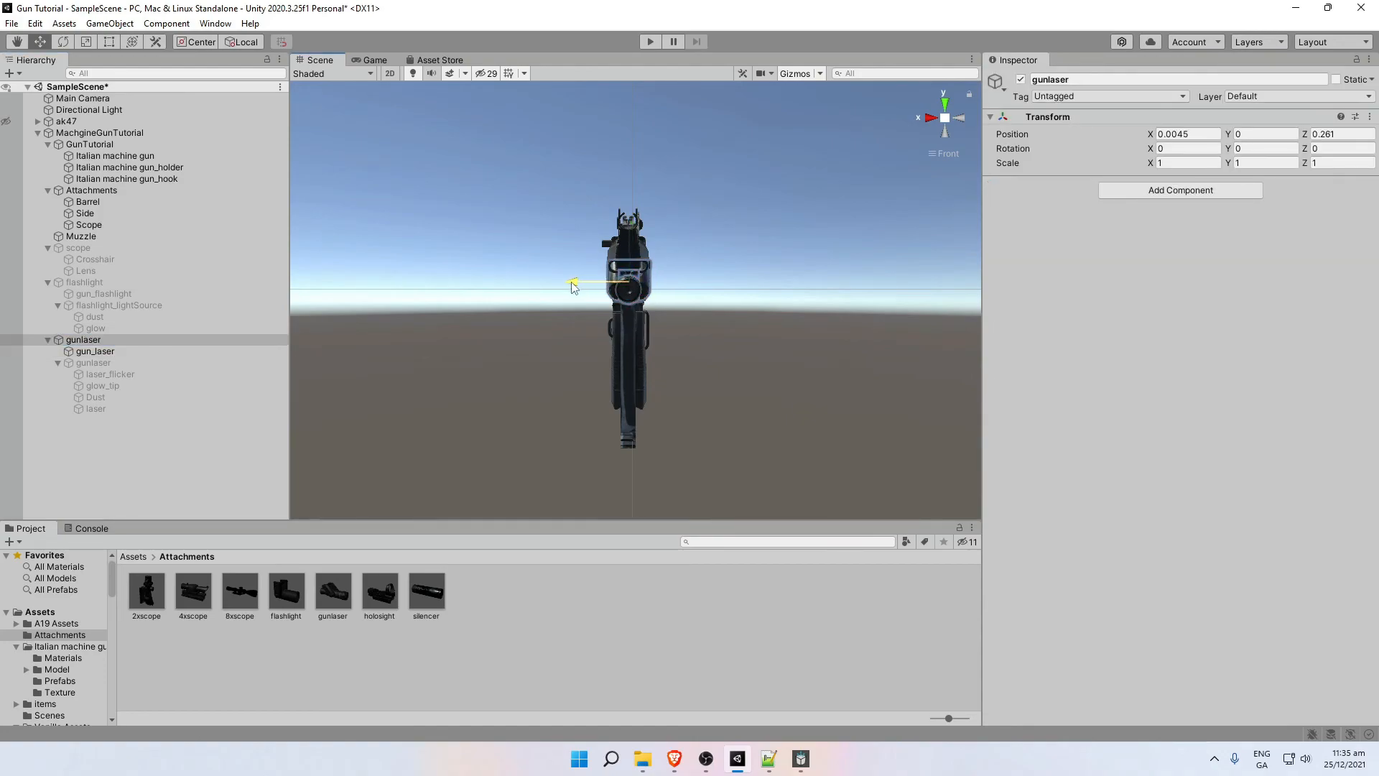
click(928, 119)
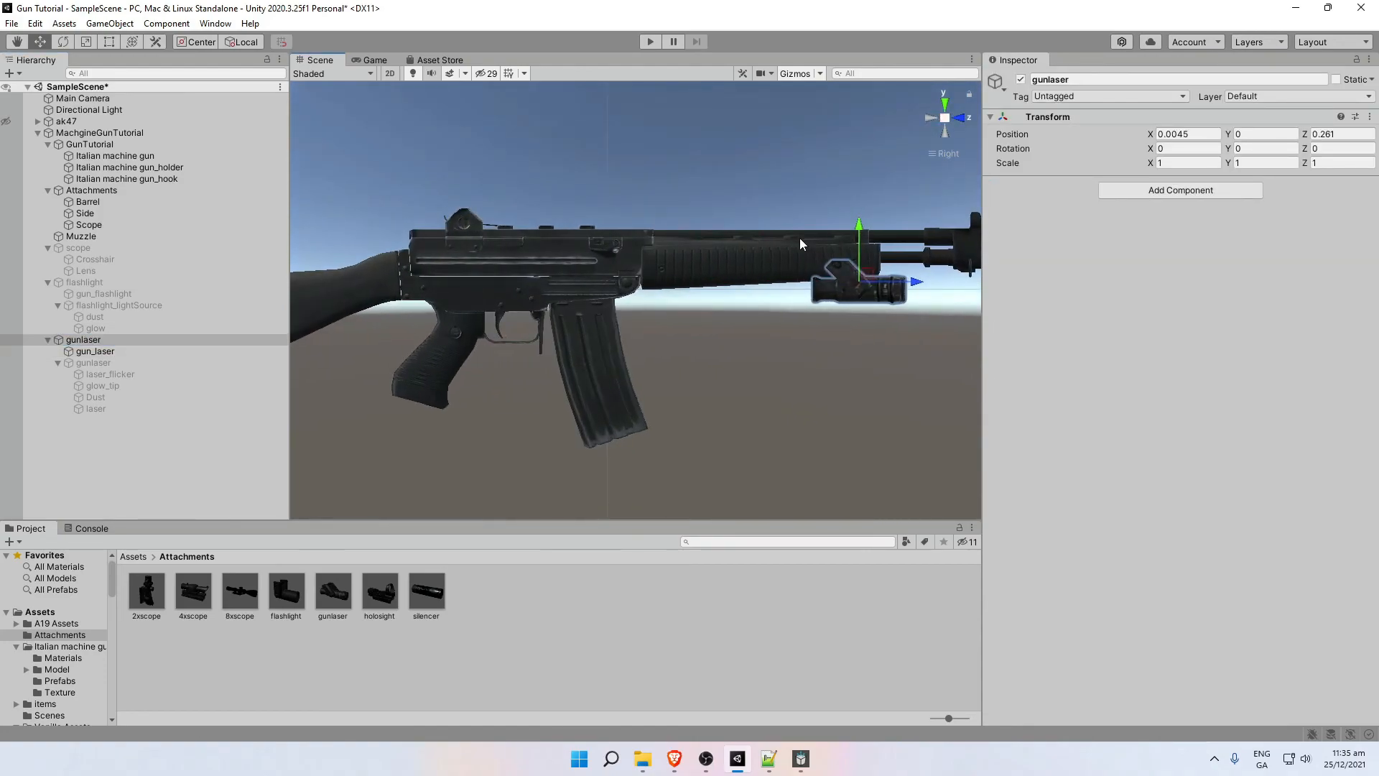
scroll(726, 308, down, 2)
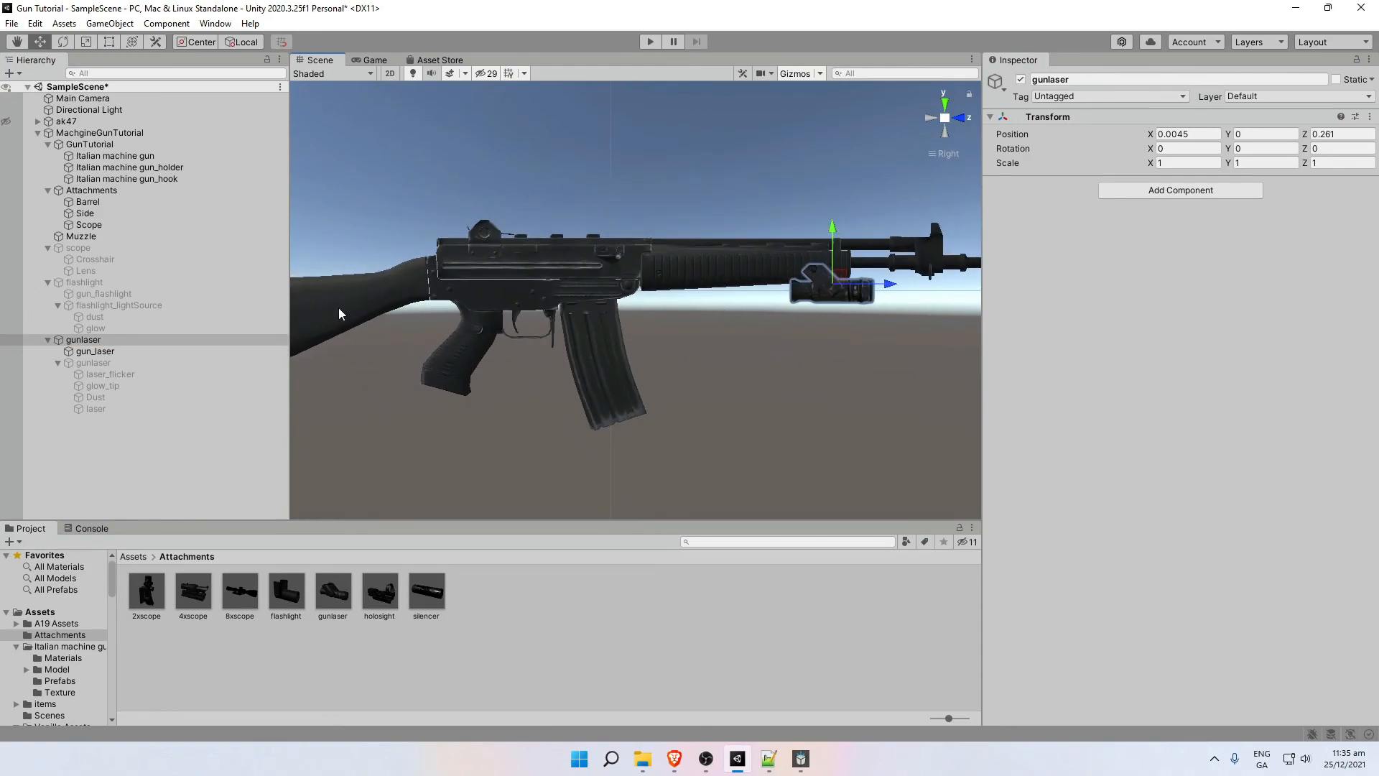
Deactivate the outer gunlaser object under MachgineGunTutorial.
click(83, 342)
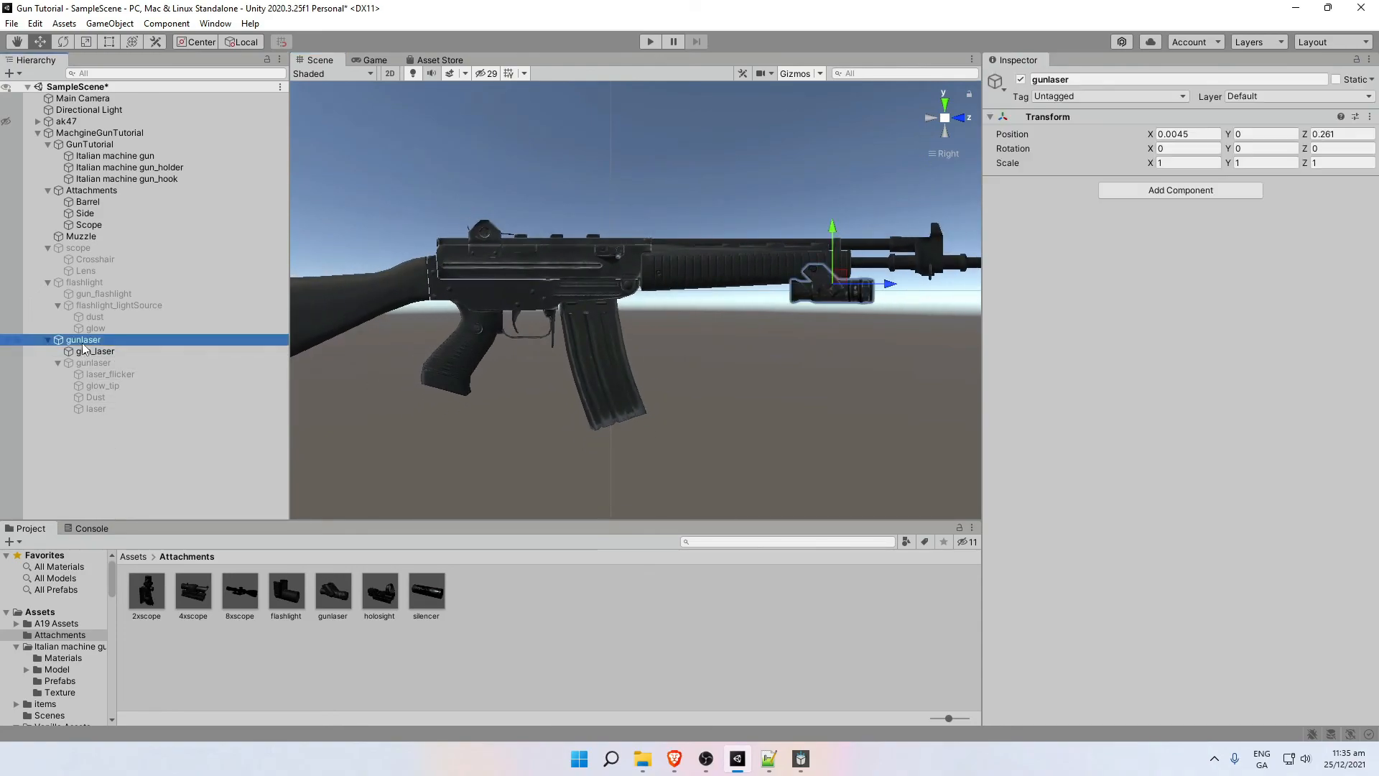
click(1020, 79)
scroll(740, 262, down, 1)
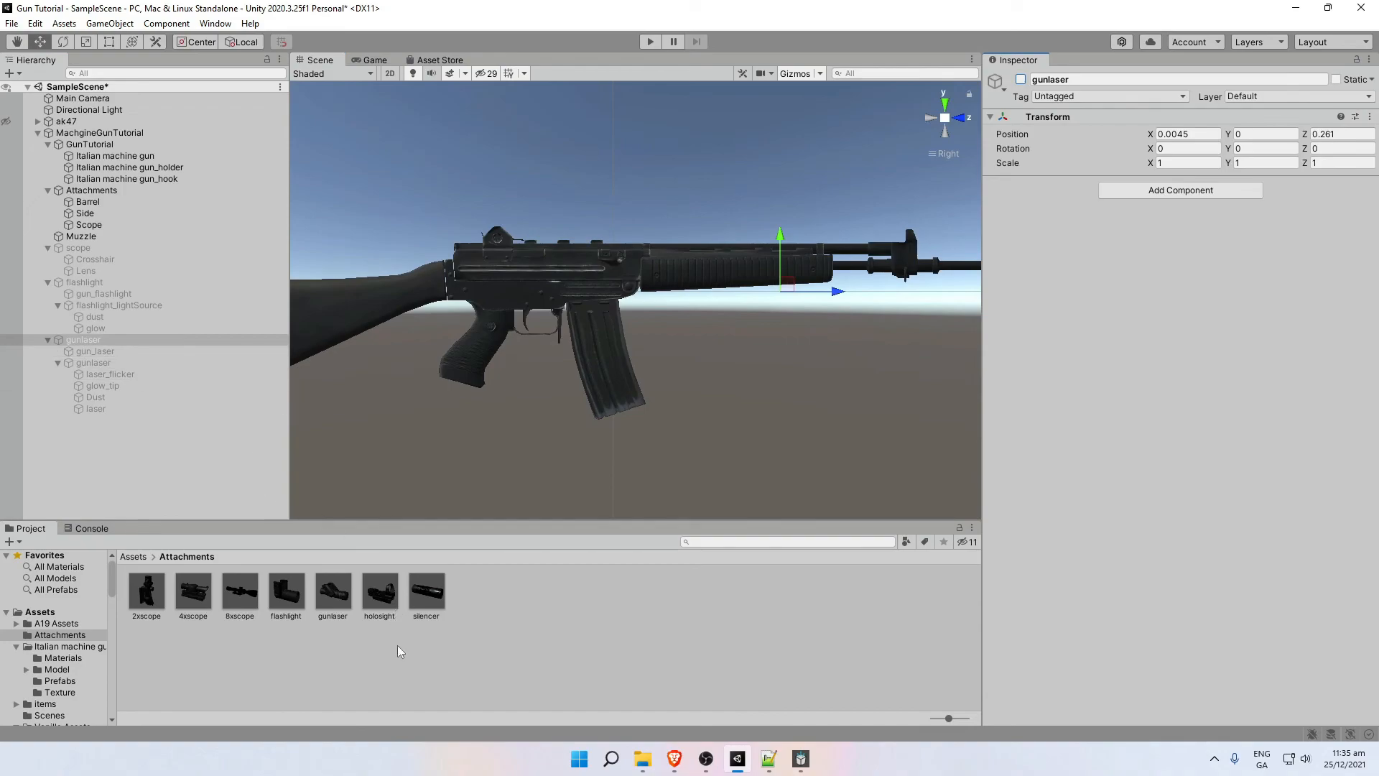
Add the holosight prefab as a child of MachgineGunTutorial and unpack it completely.
click(383, 600)
drag(382, 600, 72, 137)
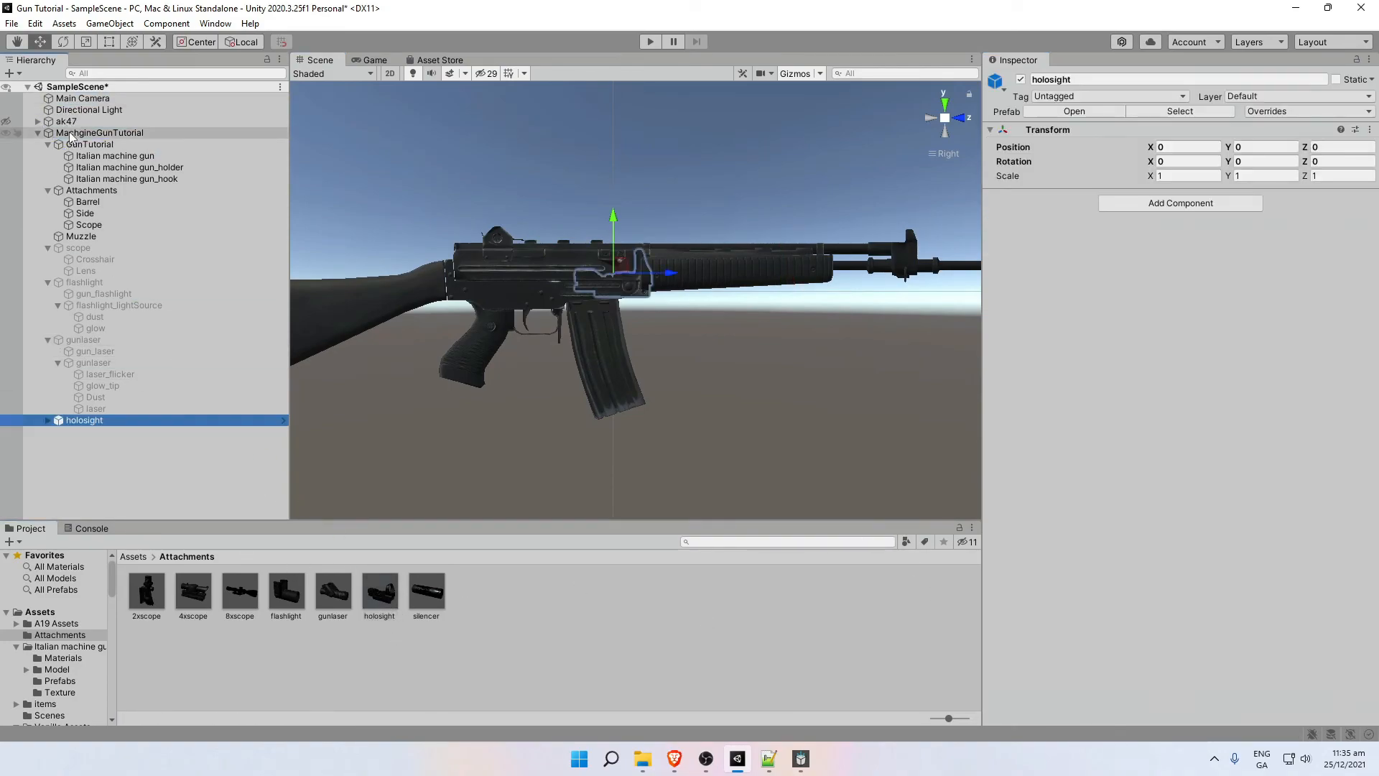
key(alt)
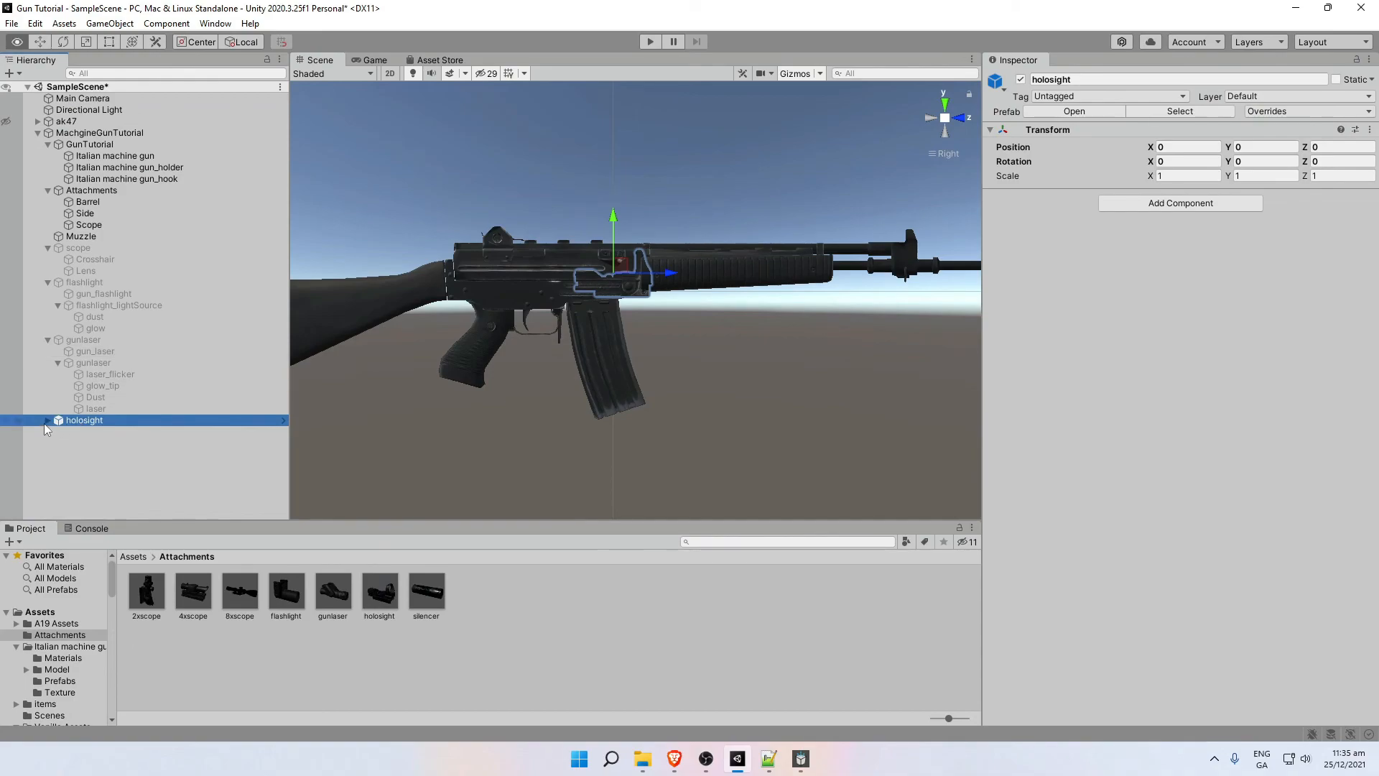
alt+click(46, 420)
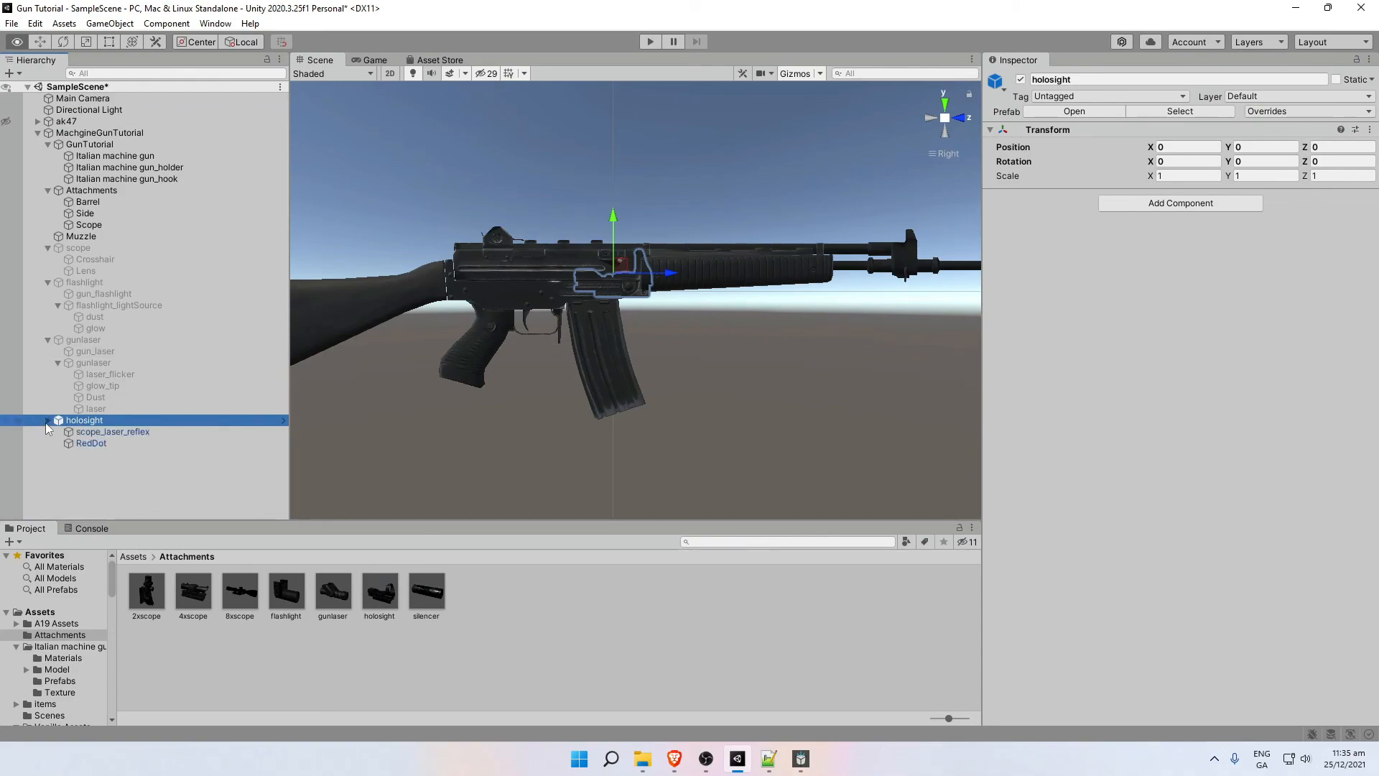
right_click(108, 423)
mouse_move(165, 467)
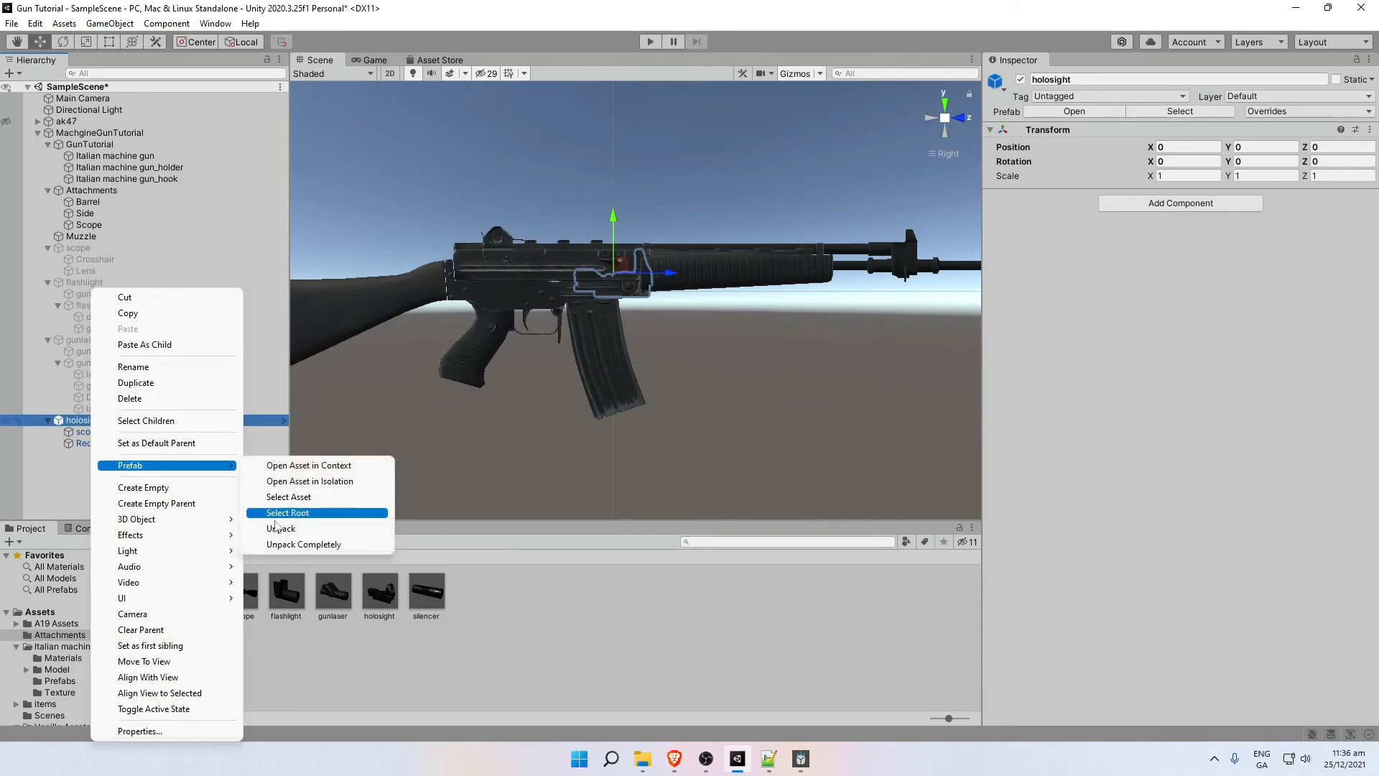
click(316, 544)
Raise the holosight above the gun's receiver to a Y position of about 0.079.
key(Down)
key(Down)
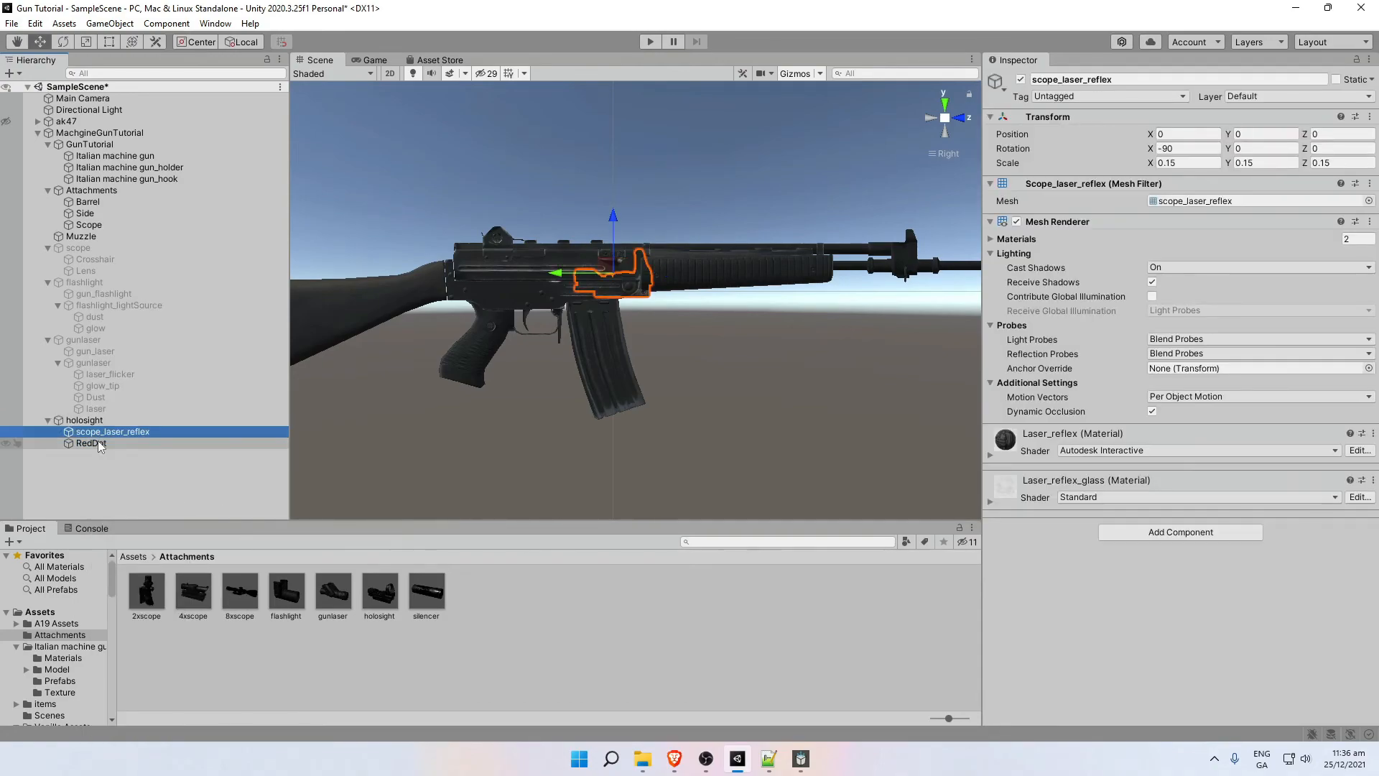
key(Up)
key(Up)
drag(612, 219, 612, 172)
Centre the holosight over the gun by shifting it to an X position of about 0.006, checking from above.
double_click(85, 420)
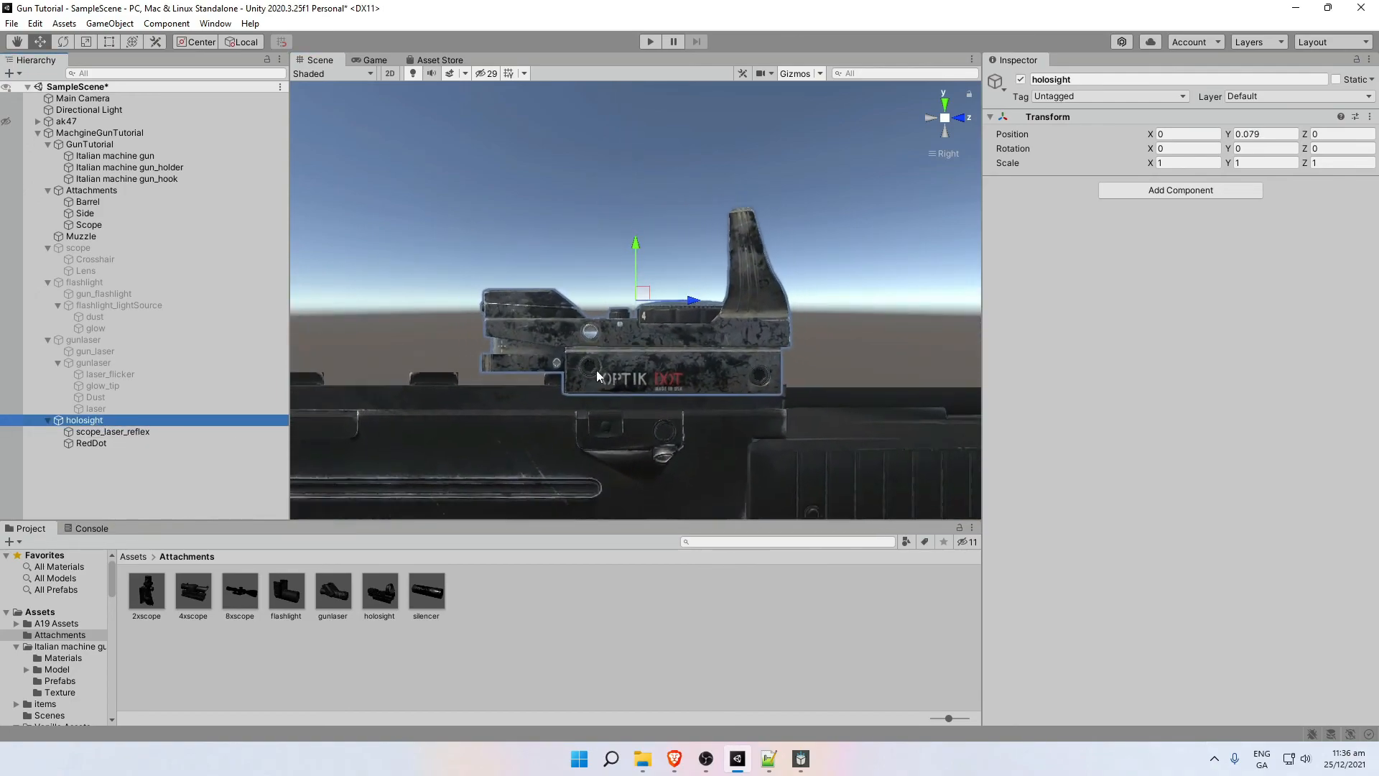
click(931, 120)
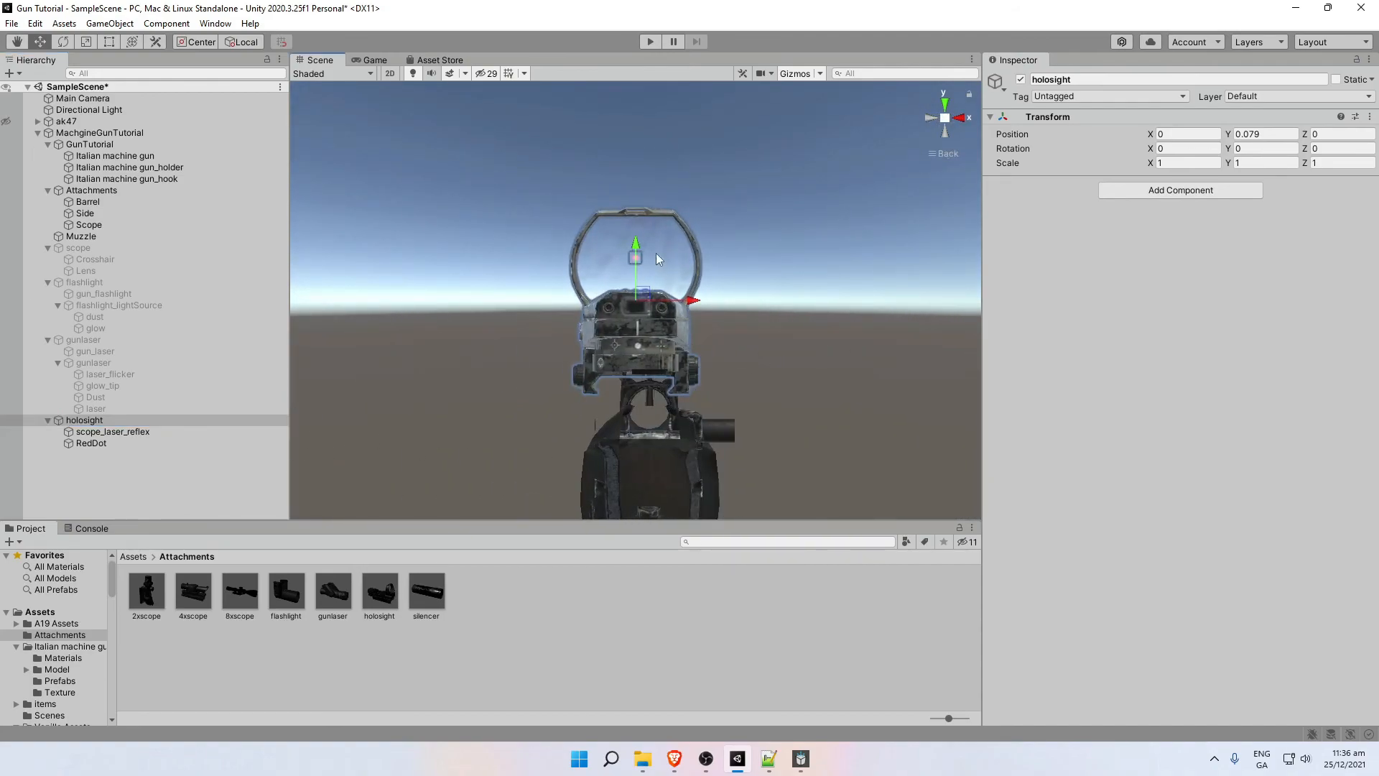
click(958, 119)
click(959, 118)
click(944, 105)
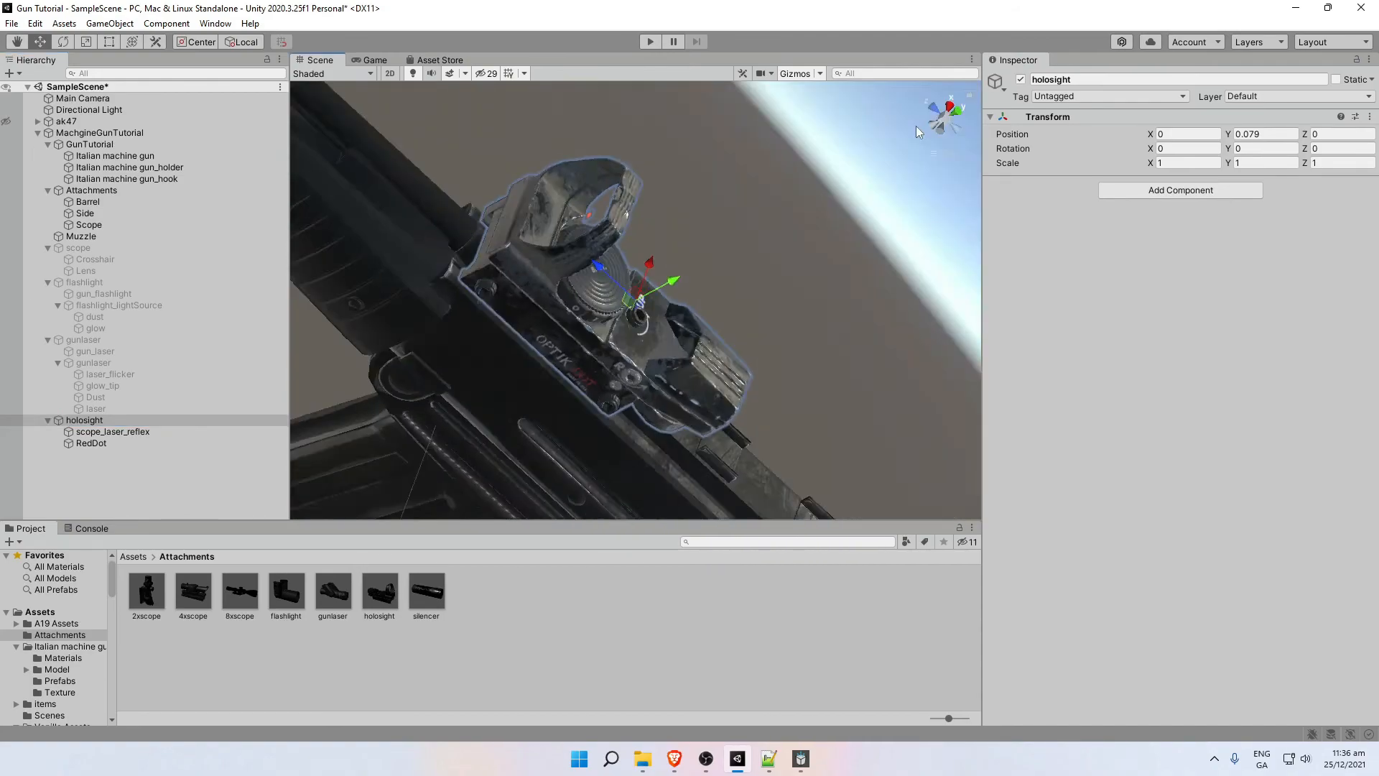
drag(696, 306, 705, 302)
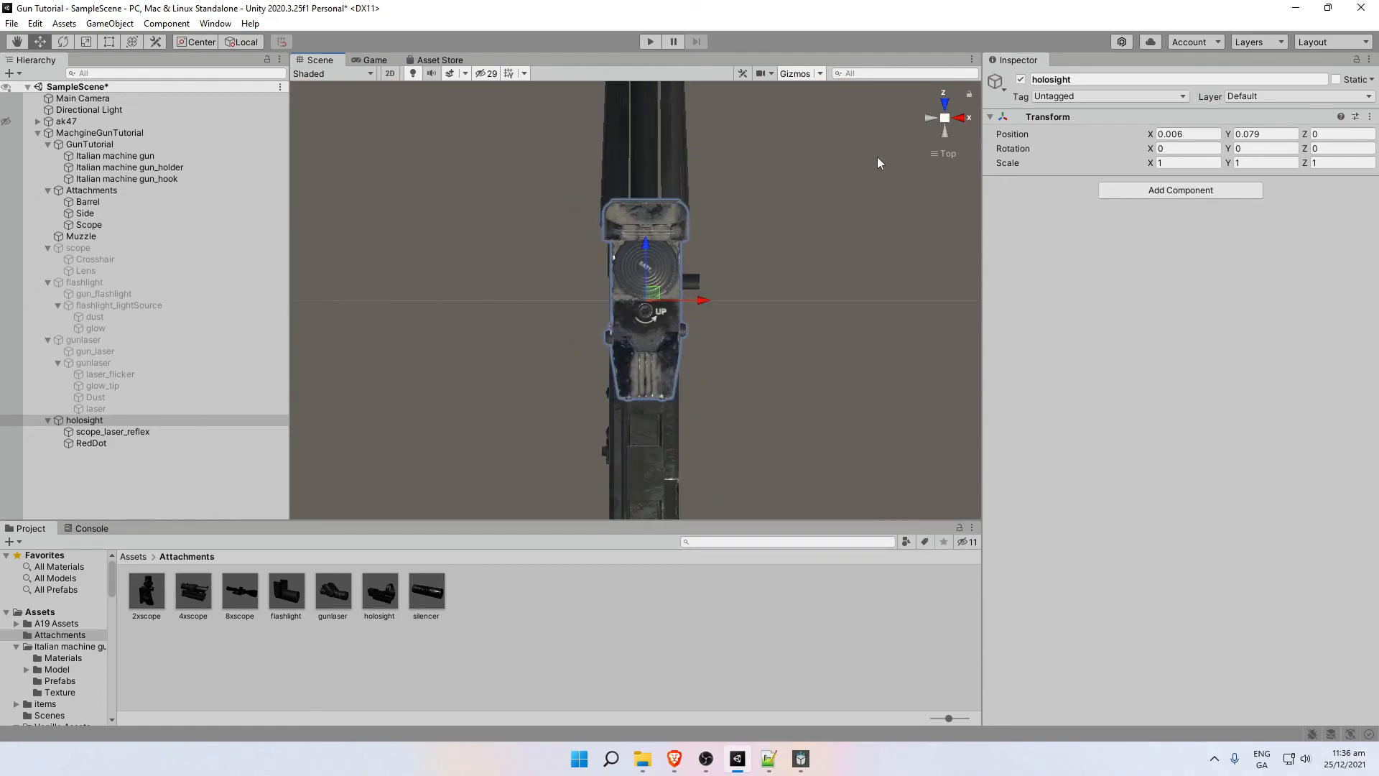
Slide the holosight backward along the receiver to a Z position of about -0.055, viewing the gun from its side.
click(960, 118)
scroll(629, 175, down, 5)
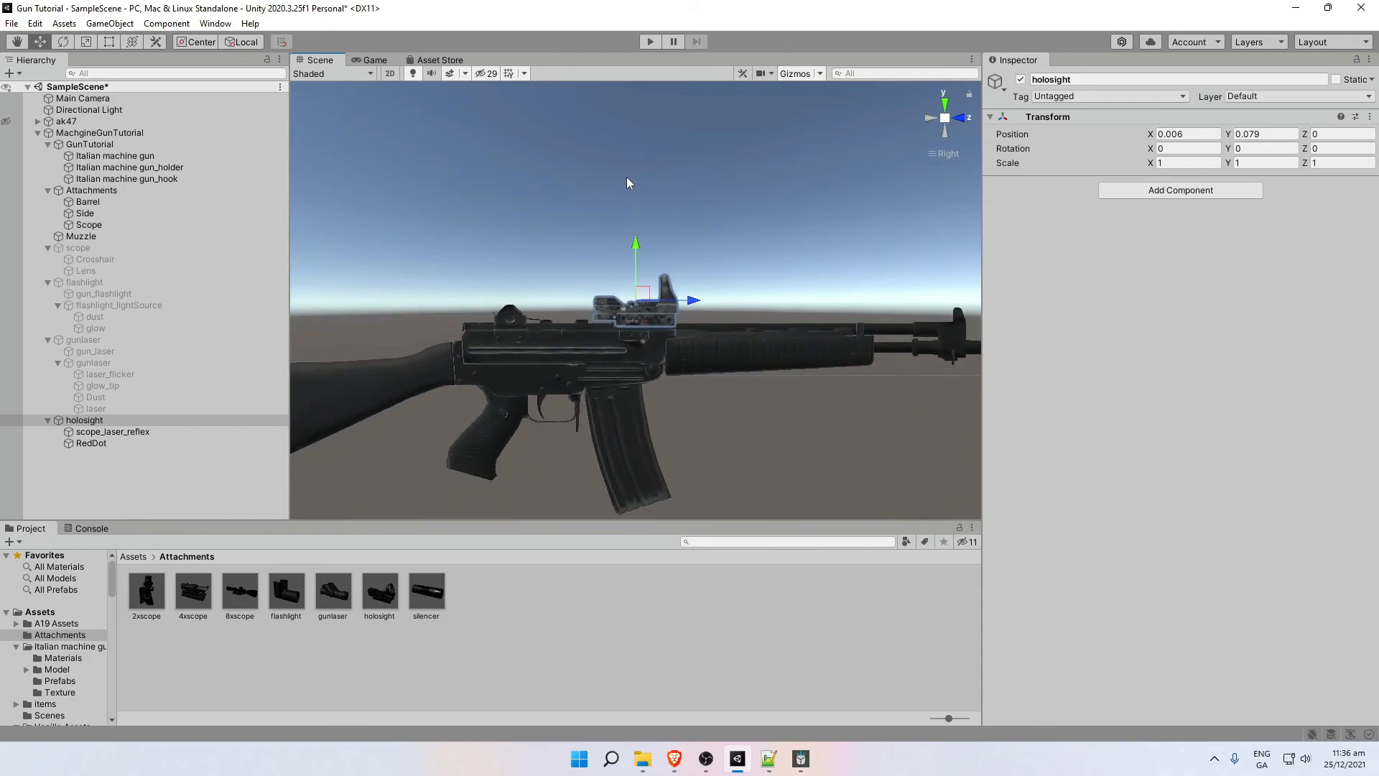
drag(692, 301, 656, 304)
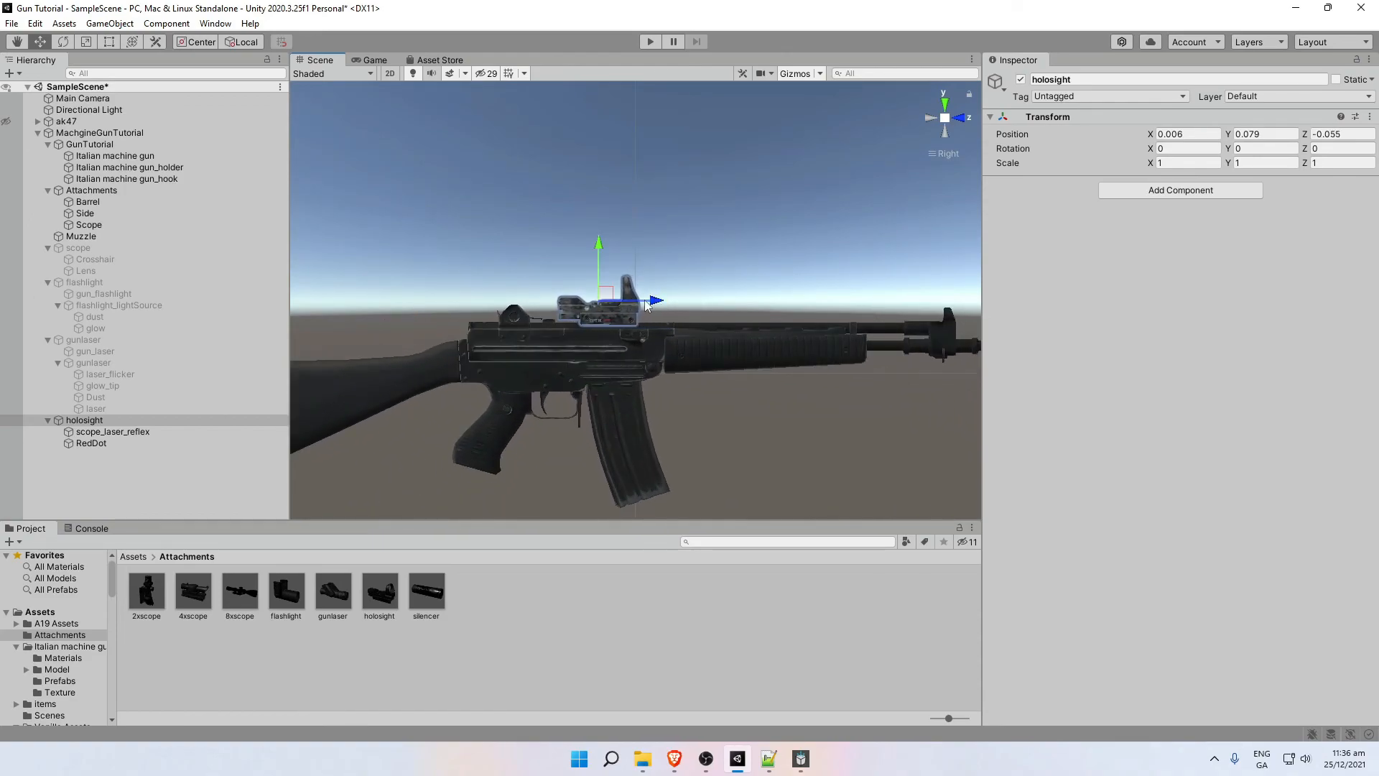
click(962, 119)
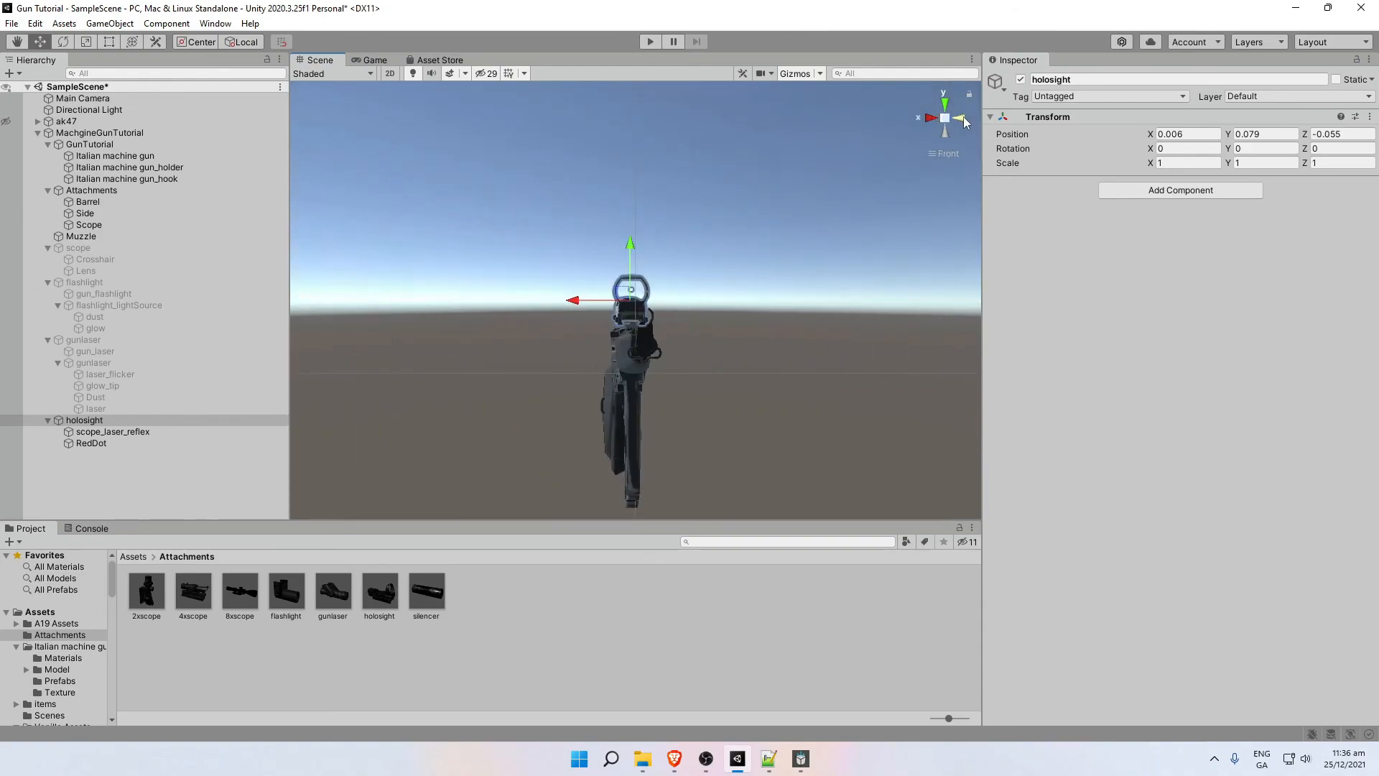
click(933, 117)
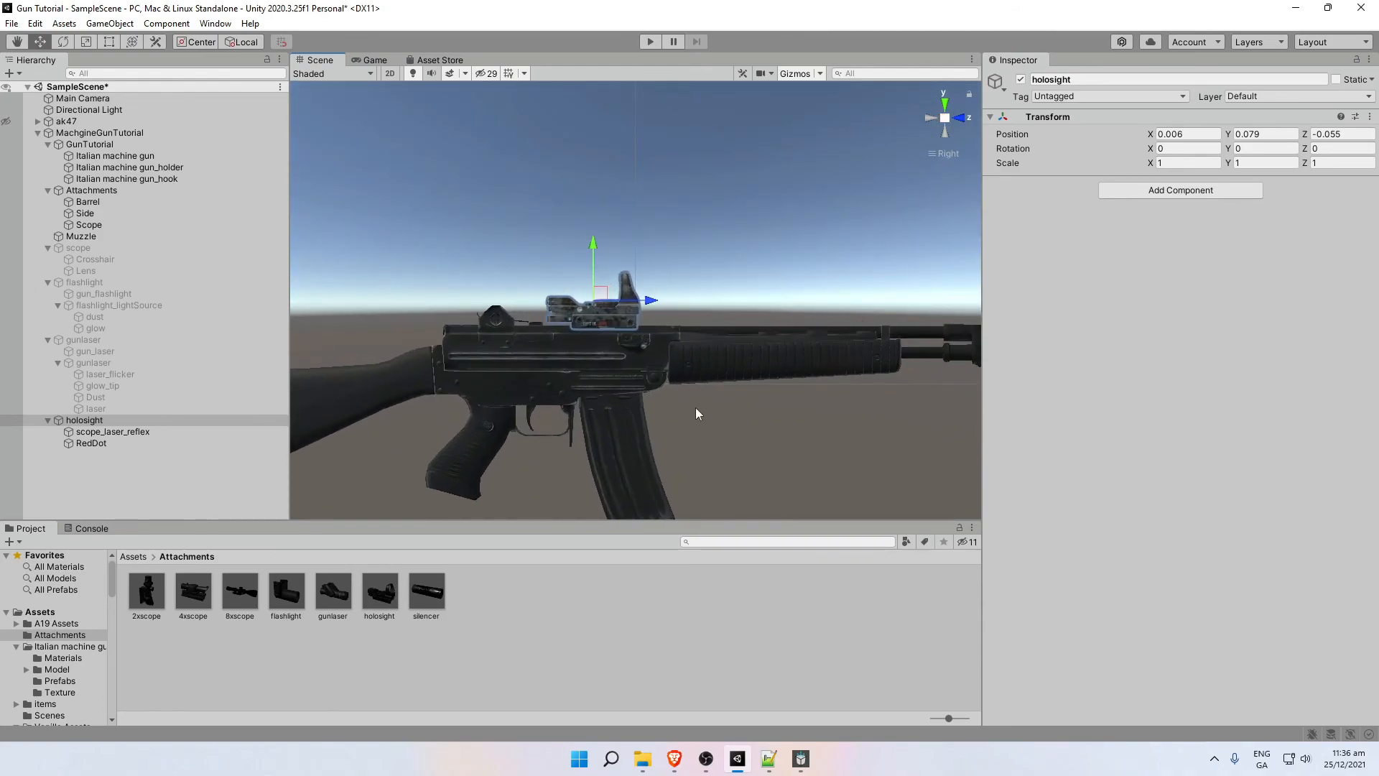
Lower the holosight slightly to a Y position of about 0.077 and check its fit from behind and from the side.
click(706, 436)
click(617, 320)
click(614, 316)
drag(593, 247, 594, 249)
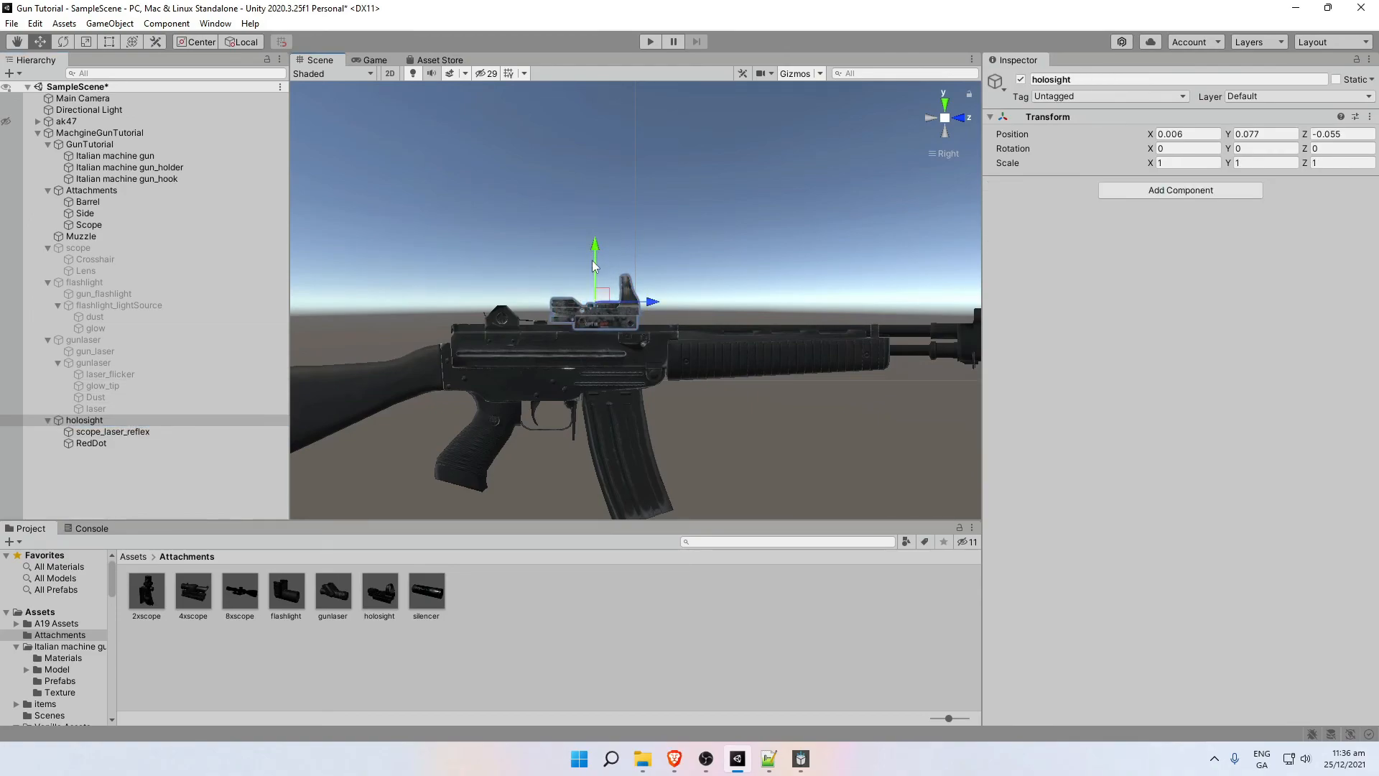
click(931, 118)
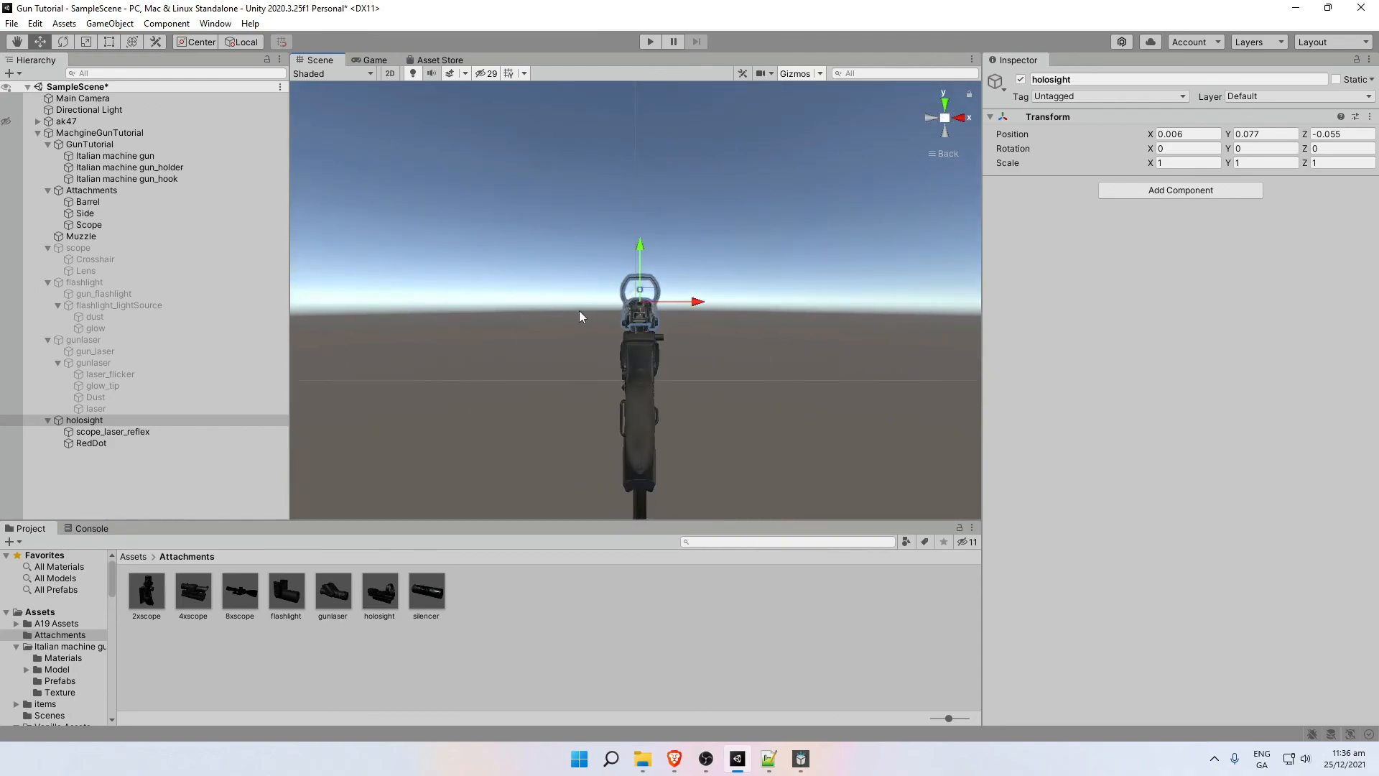
click(960, 118)
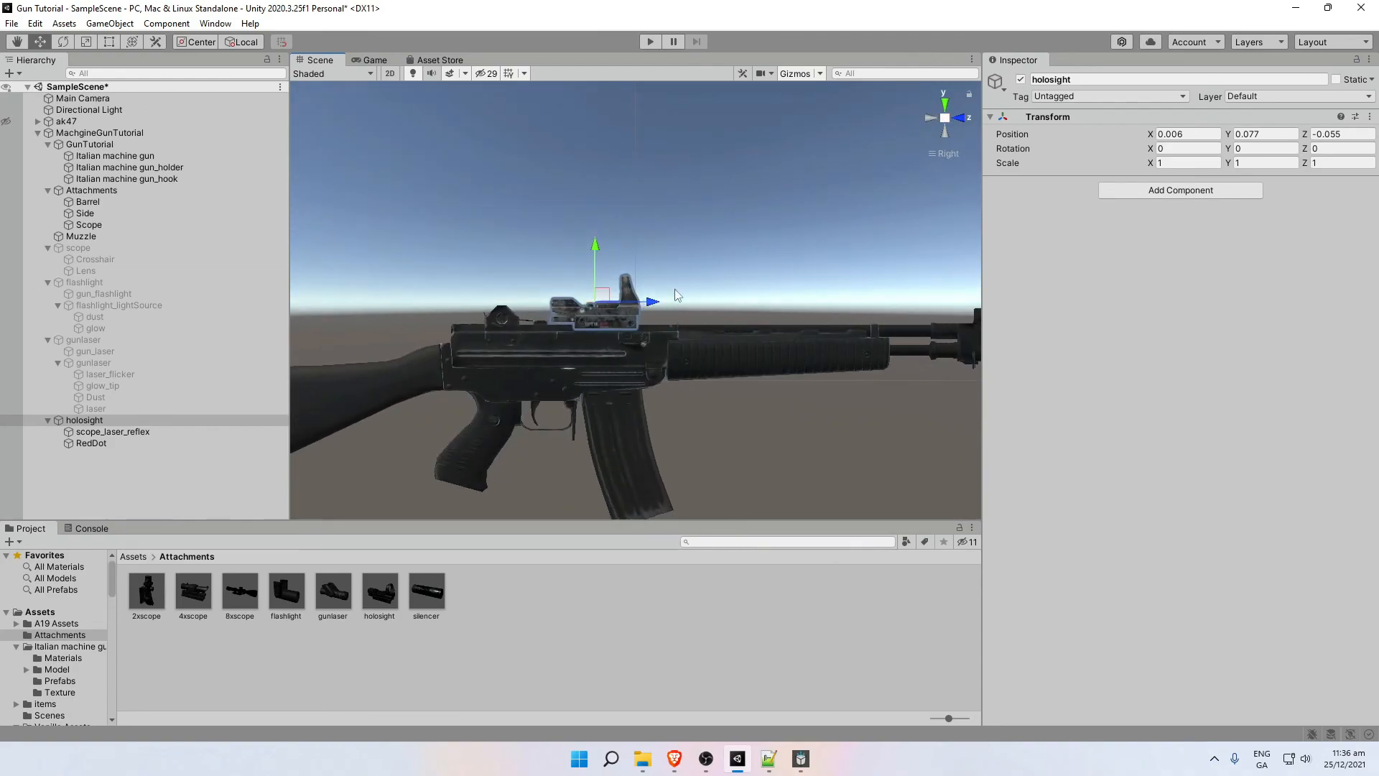
Deactivate the holosight object under MachgineGunTutorial.
click(494, 323)
scroll(847, 341, down, 1)
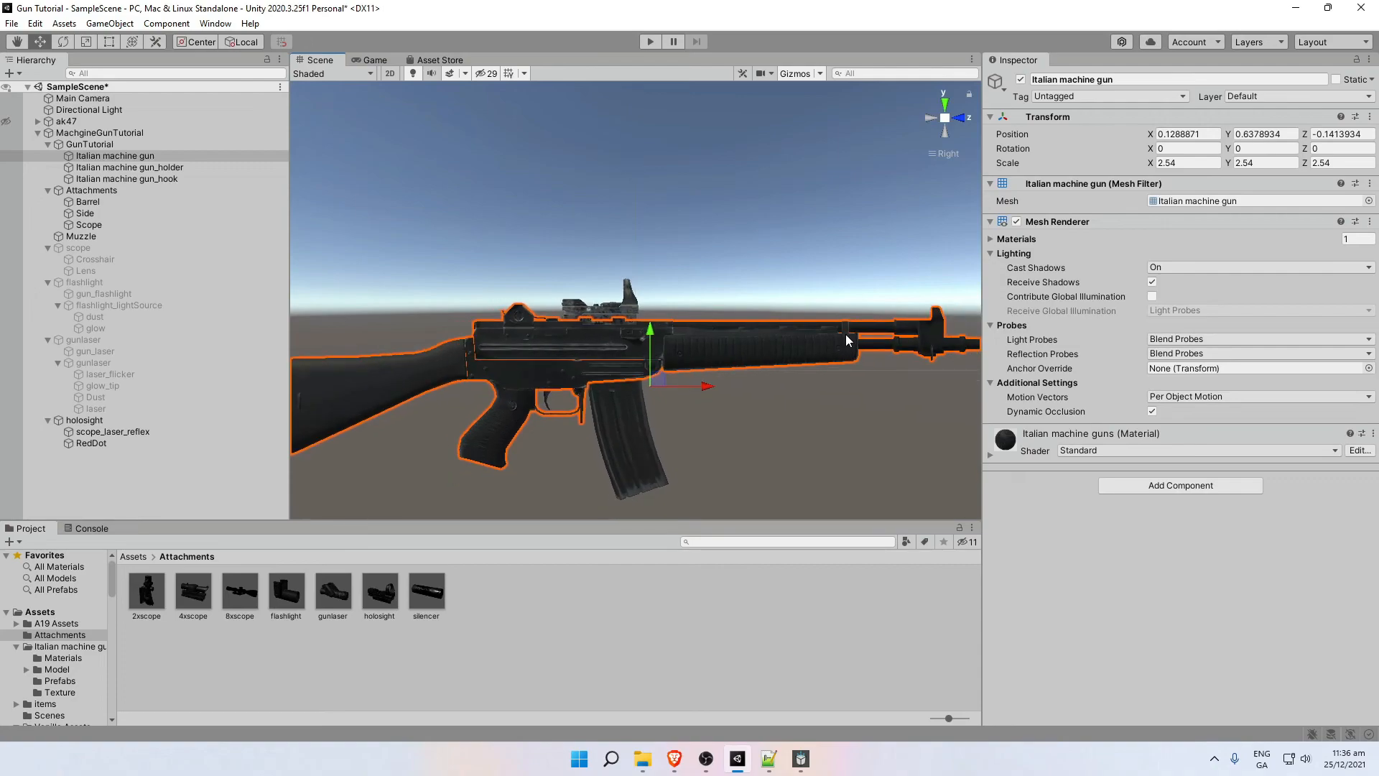
click(824, 394)
scroll(690, 434, down, 2)
click(84, 421)
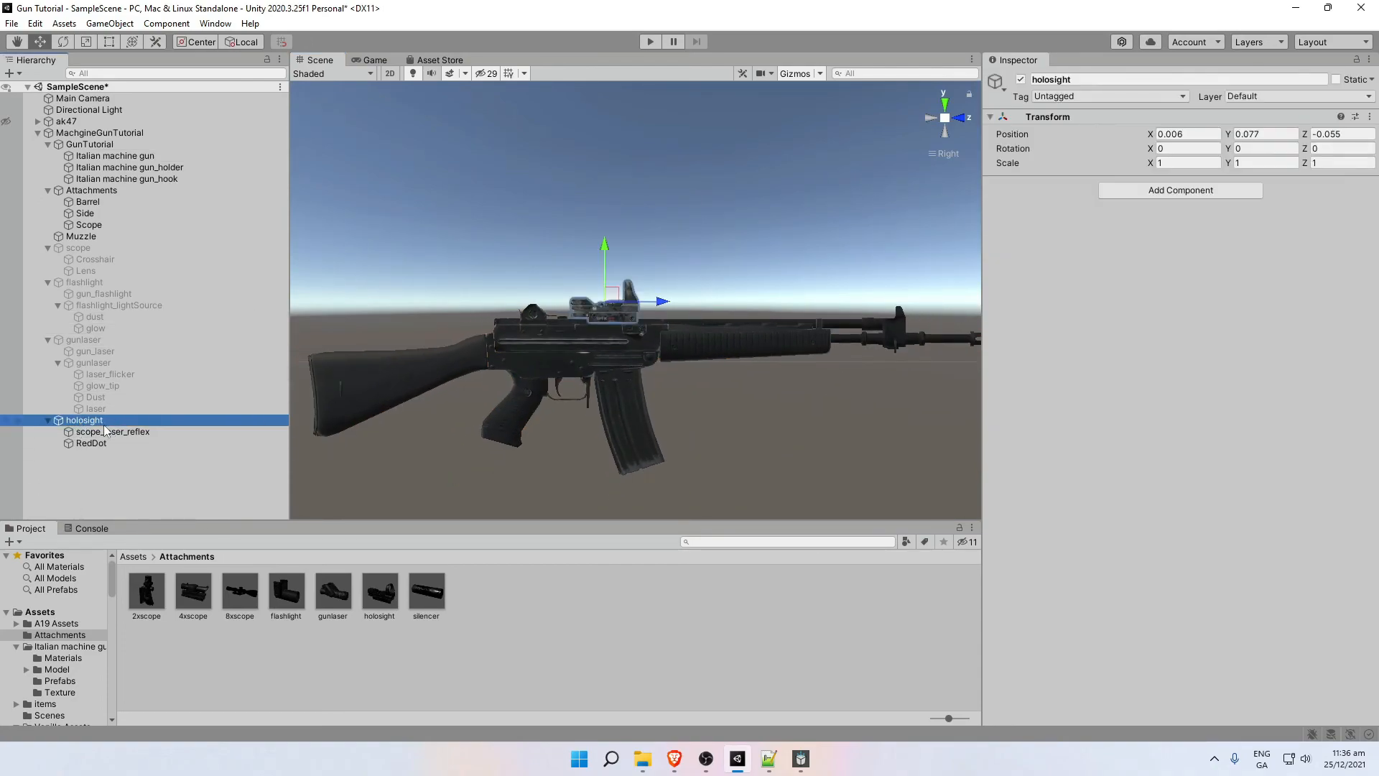
click(1021, 80)
click(225, 474)
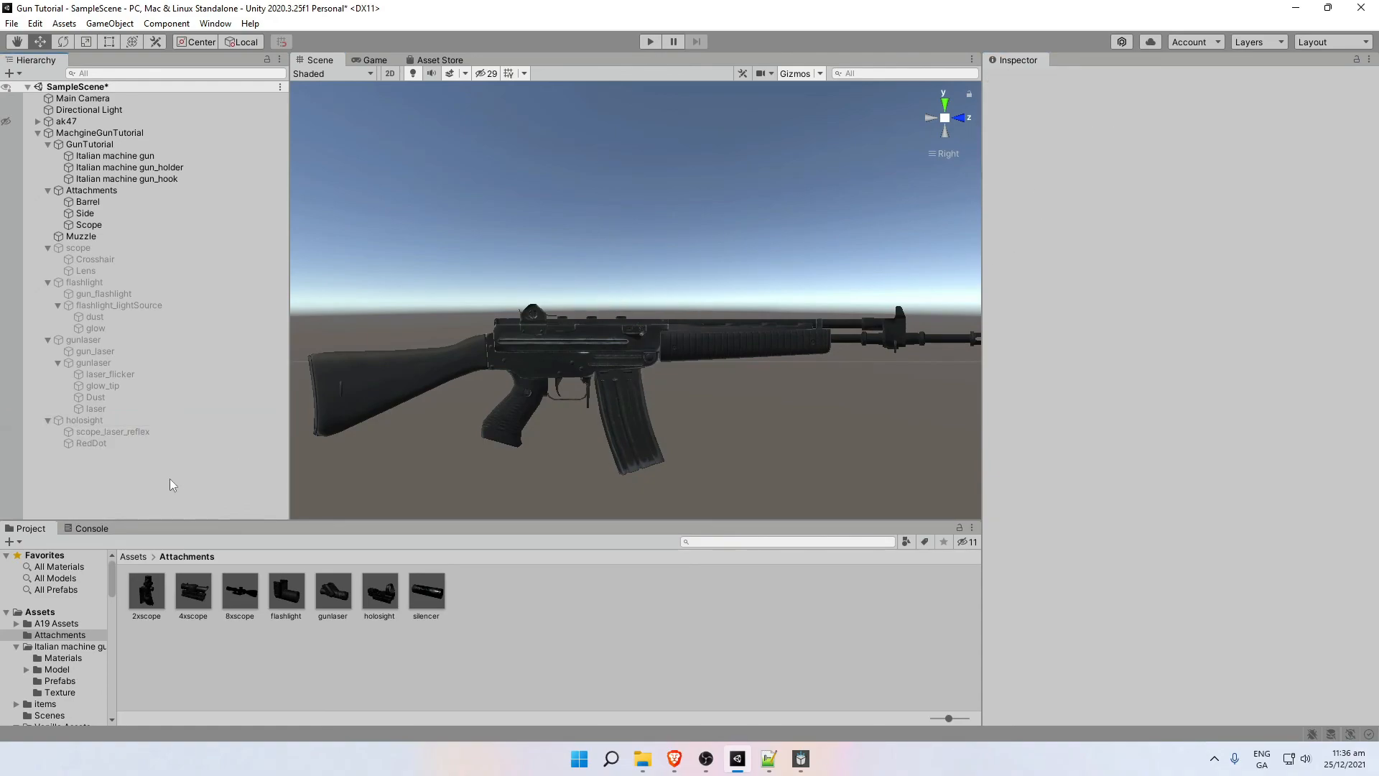
Add the silencer prefab from the Attachments folder as a child of MachgineGunTutorial and unpack it completely.
click(427, 596)
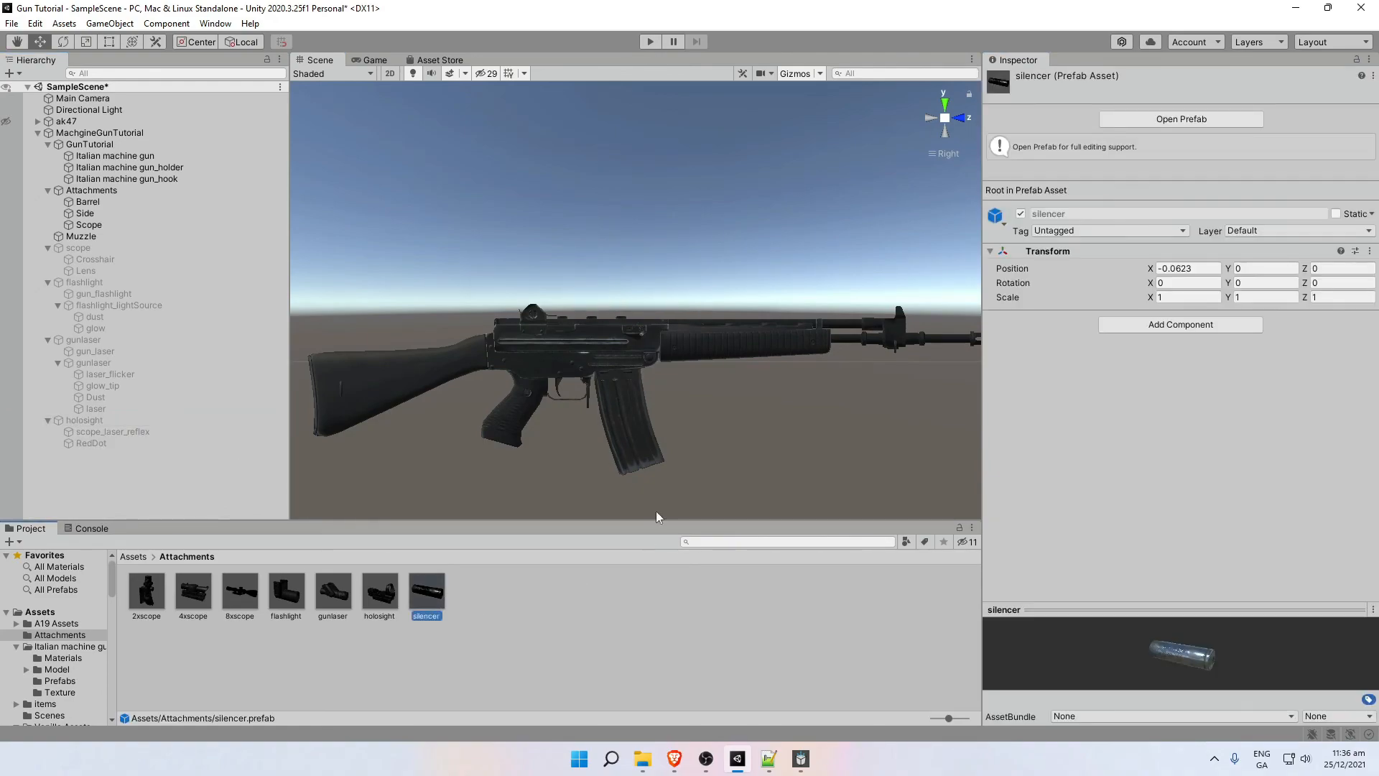
click(511, 658)
scroll(549, 429, down, 2)
click(425, 595)
drag(426, 596, 97, 133)
click(47, 455)
right_click(84, 458)
mouse_move(115, 463)
click(273, 544)
Move the parent silencer object onto the front end of the barrel, at about Y 0.0409 and Z 0.5025.
click(102, 465)
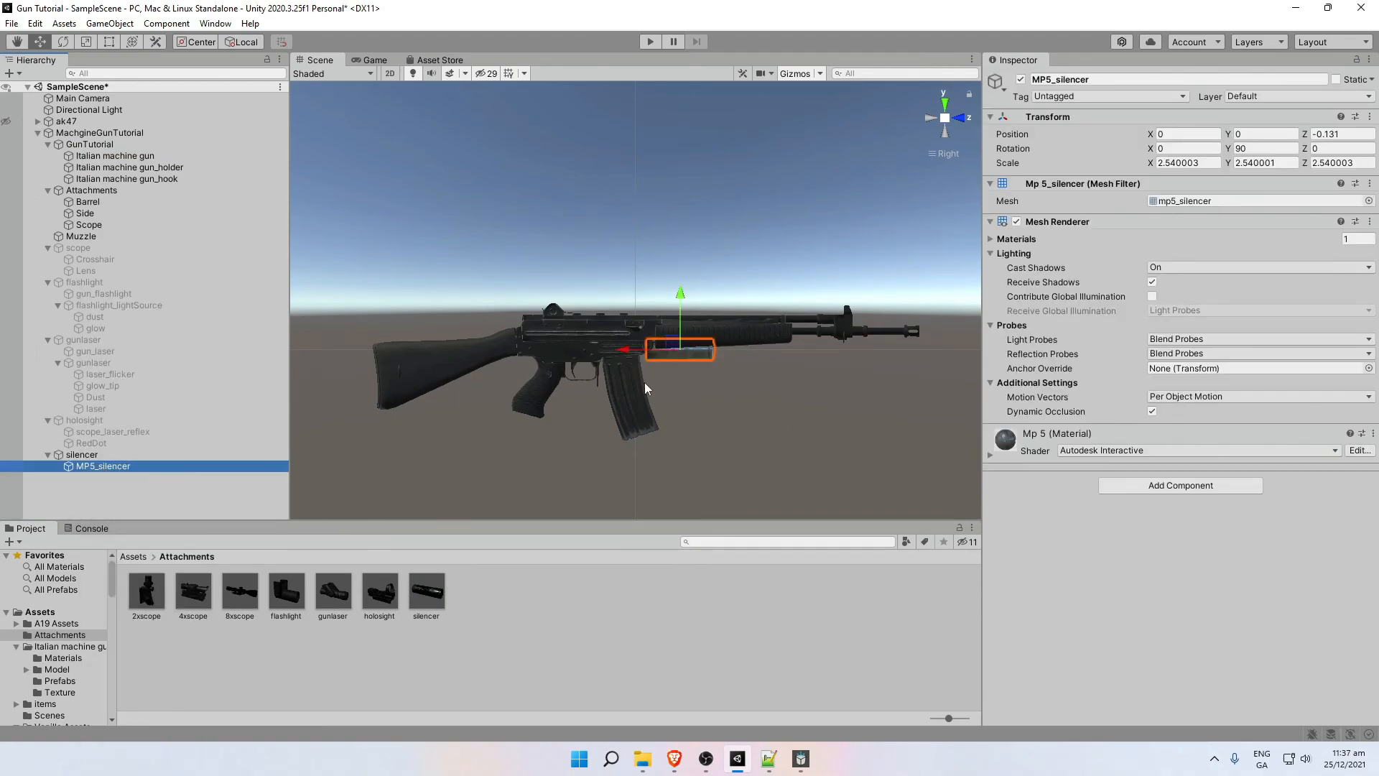
click(132, 454)
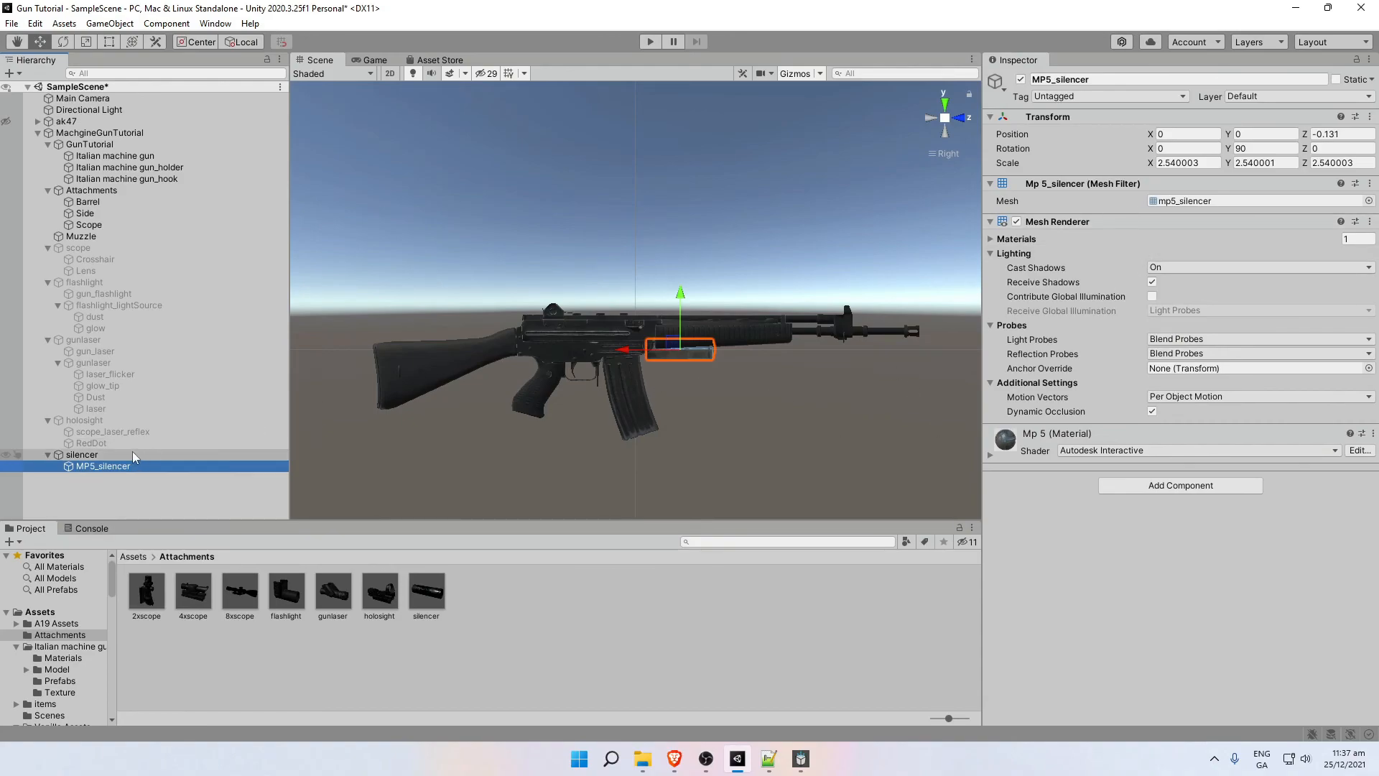
drag(739, 351, 926, 286)
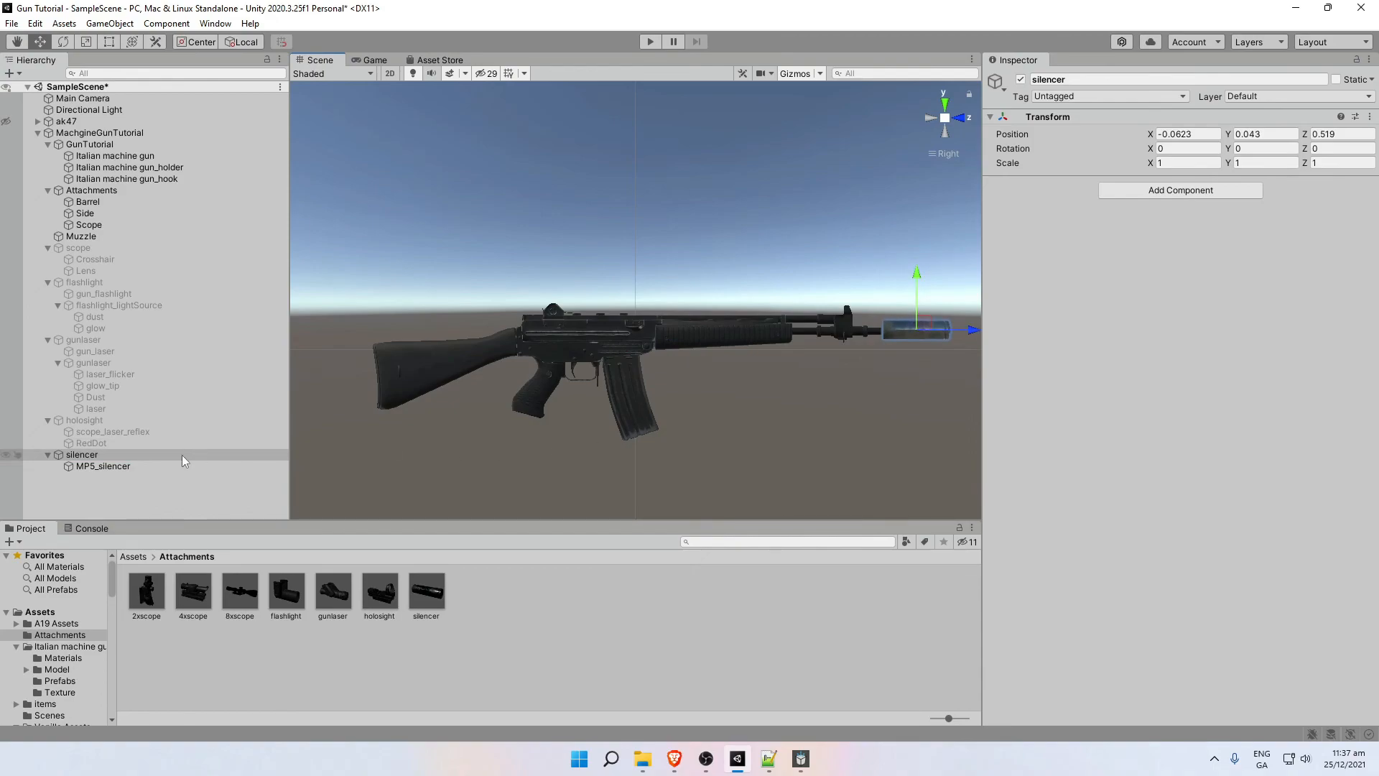
double_click(128, 456)
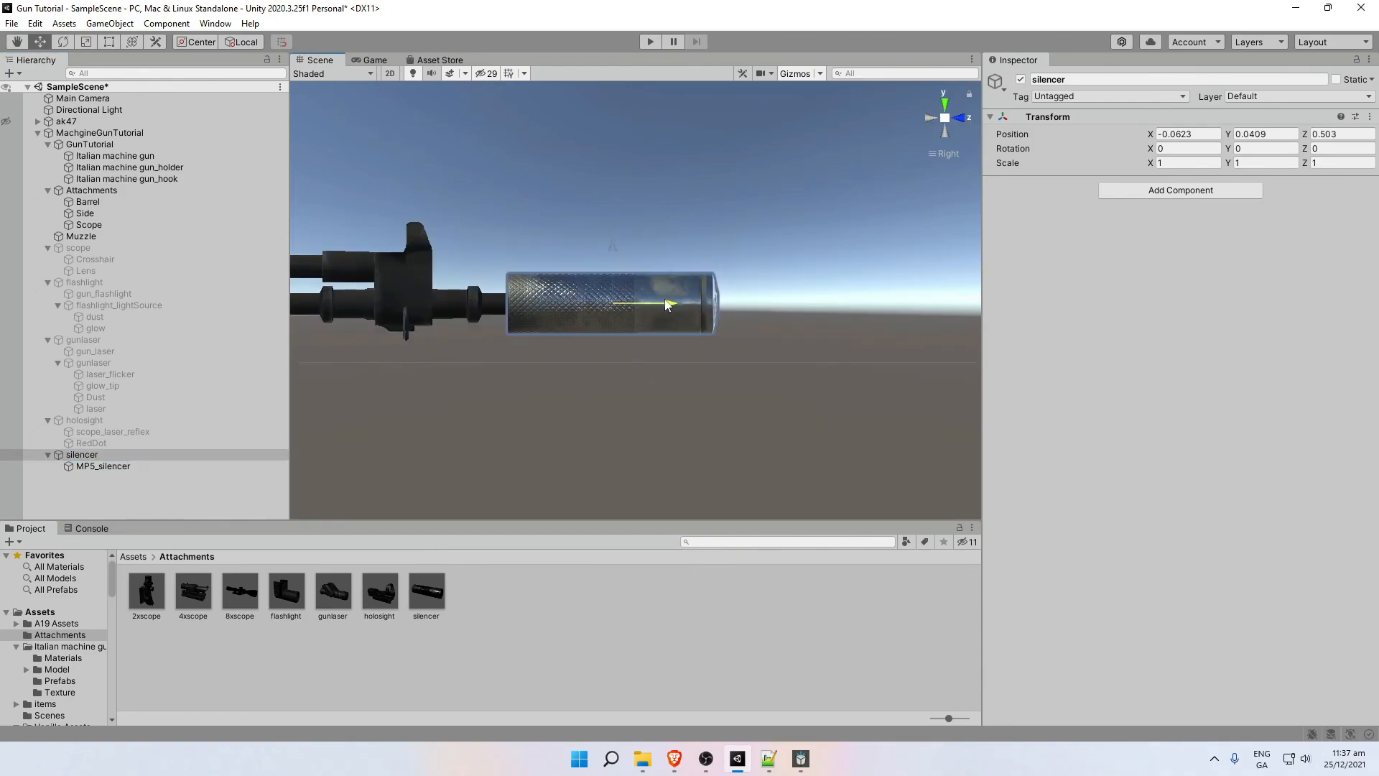
drag(668, 305, 665, 306)
scroll(580, 327, down, 10)
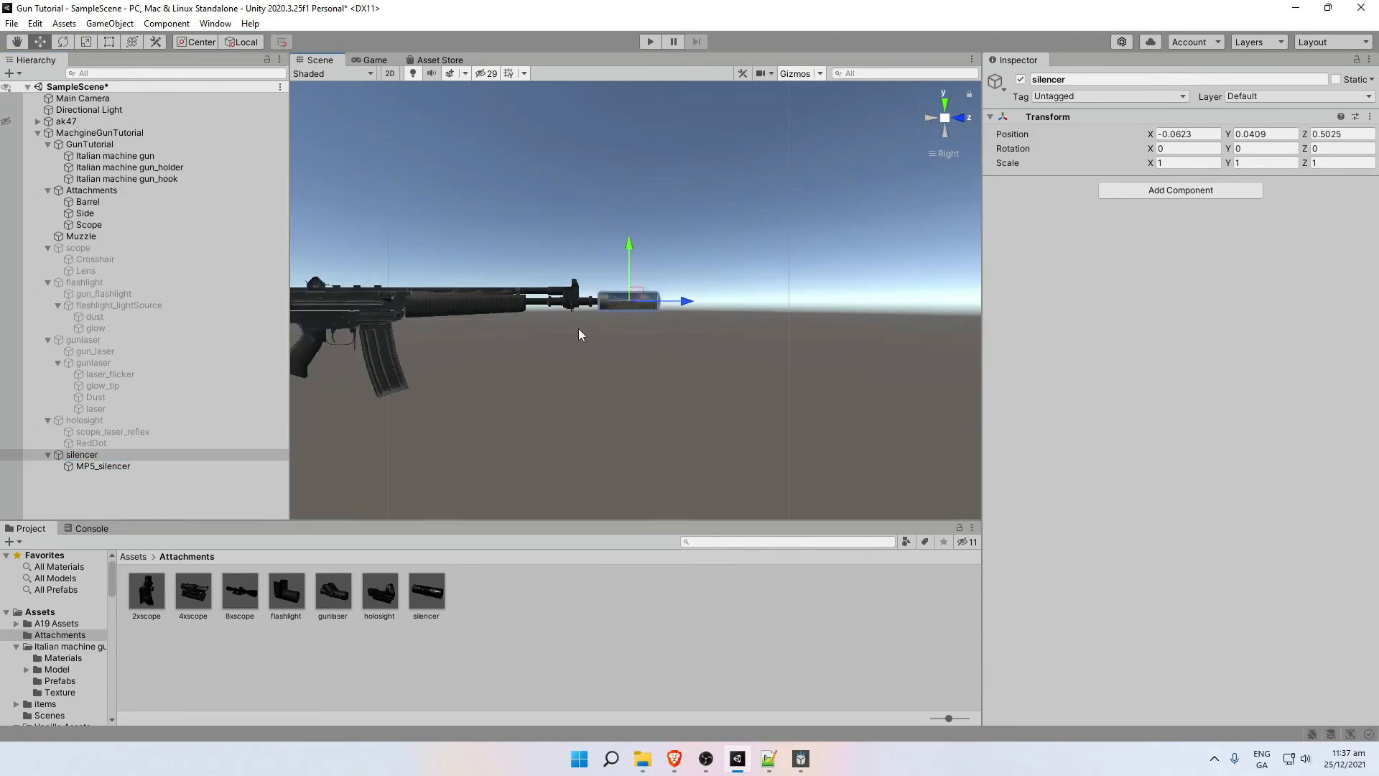
Deactivate the silencer object under MachgineGunTutorial.
scroll(579, 330, down, 3)
click(551, 368)
middle_drag(303, 370, 540, 365)
click(122, 455)
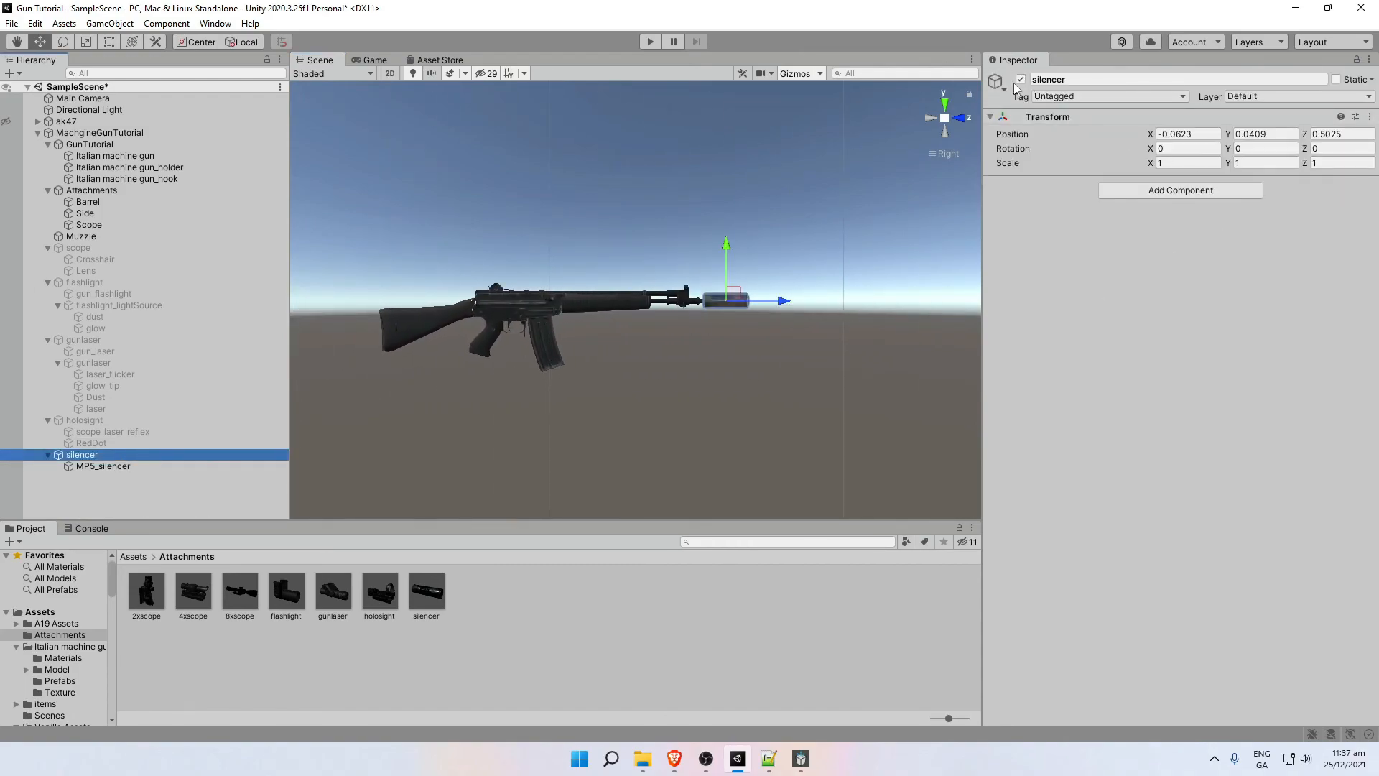
click(1021, 79)
click(671, 351)
Create a new folder named Prefabs in the project's Assets folder.
right_click(440, 662)
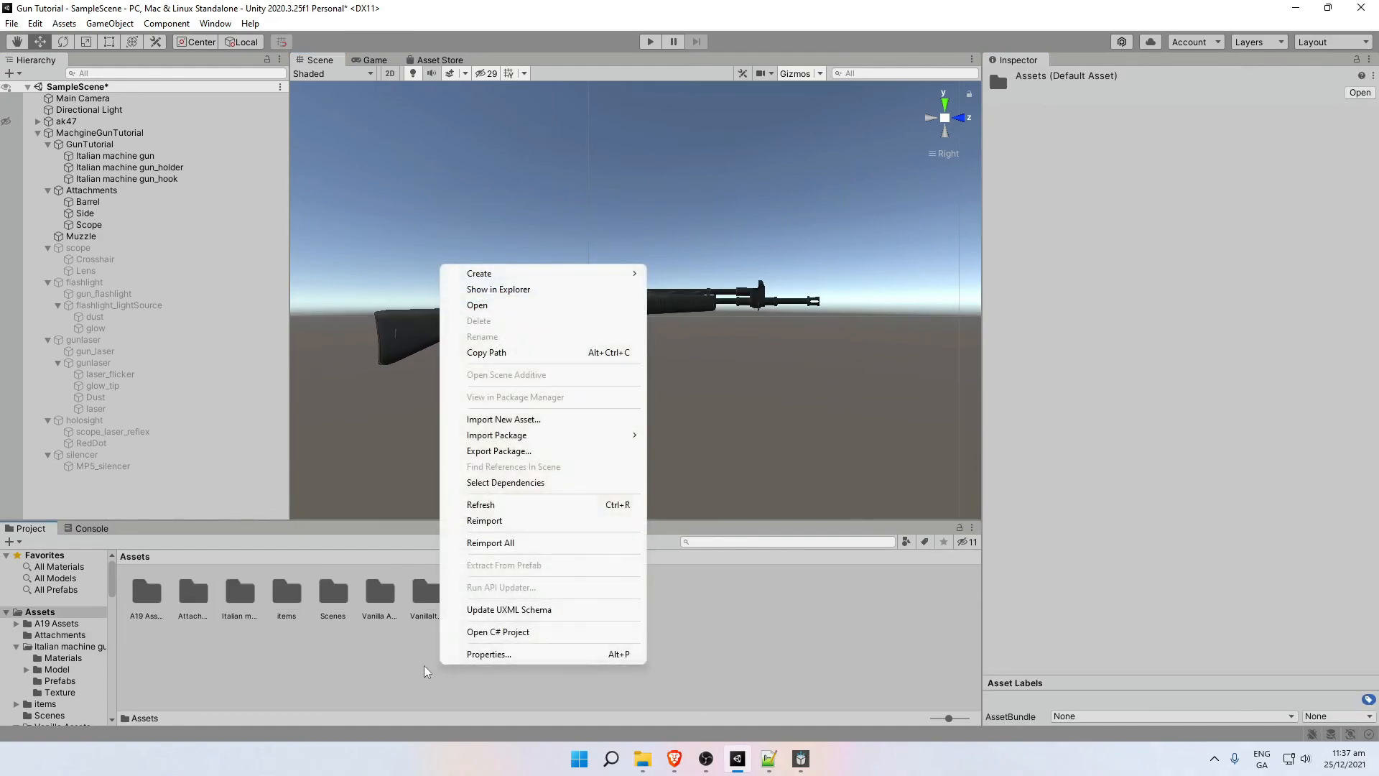
click(392, 666)
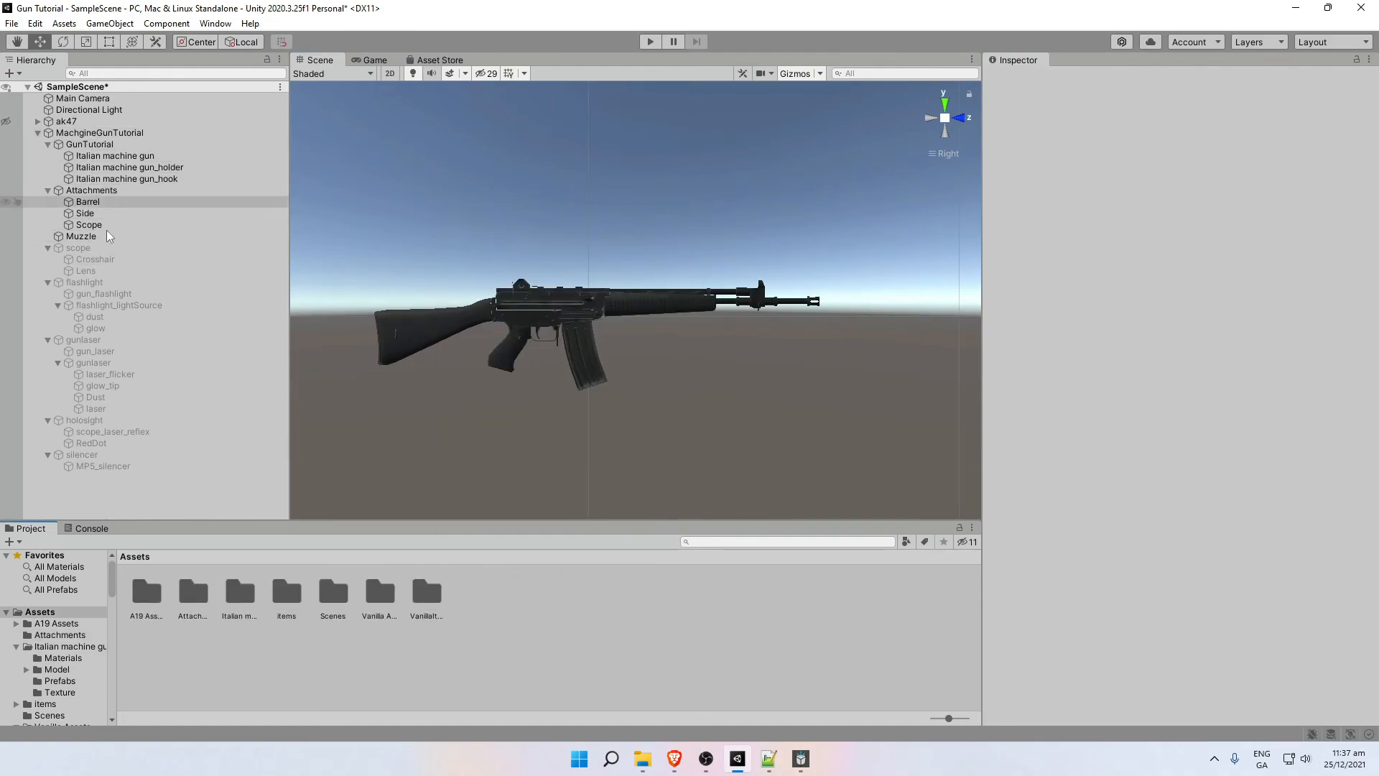
right_click(521, 644)
mouse_move(599, 269)
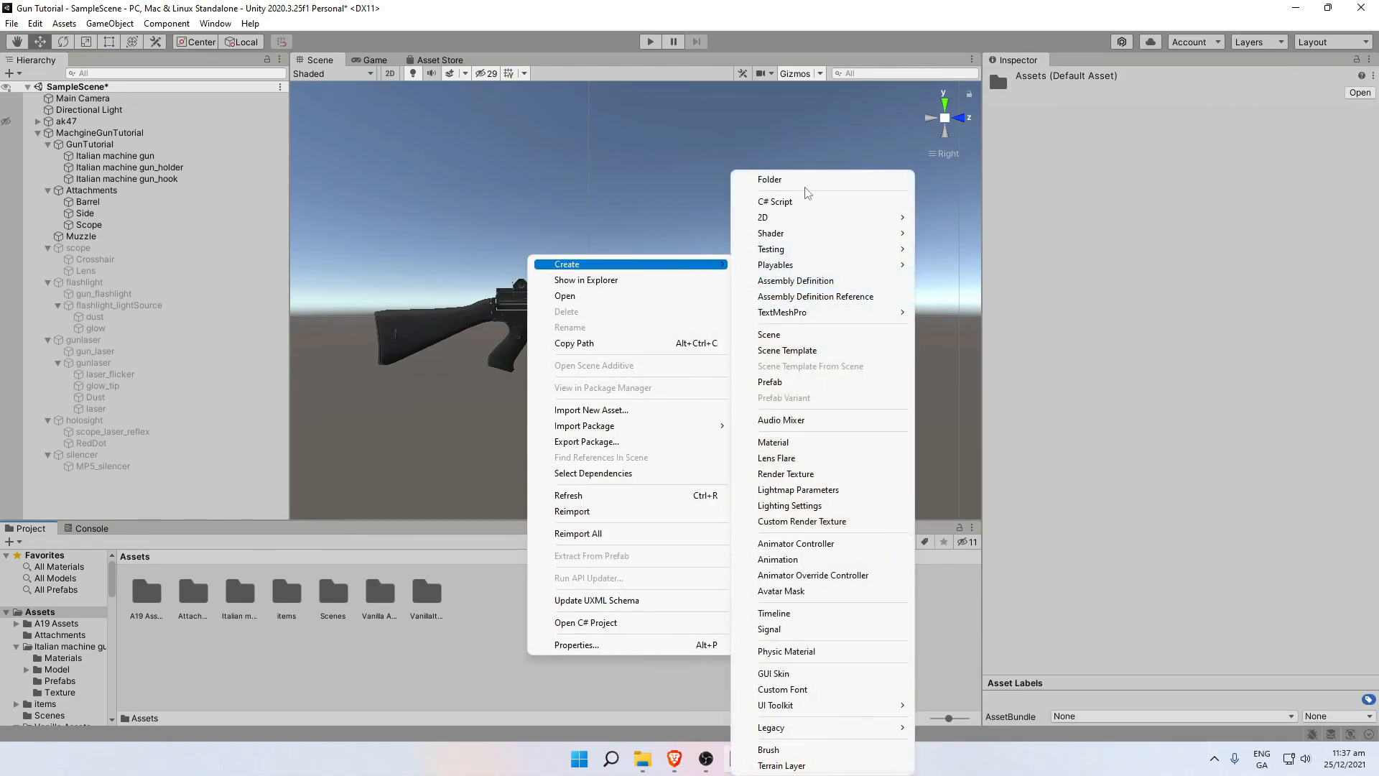
click(805, 181)
text(Prefabs)
key(Return)
Save the MachgineGunTutorial object from the scene as a prefab in the Assets/Prefabs folder and inspect its preview.
click(37, 133)
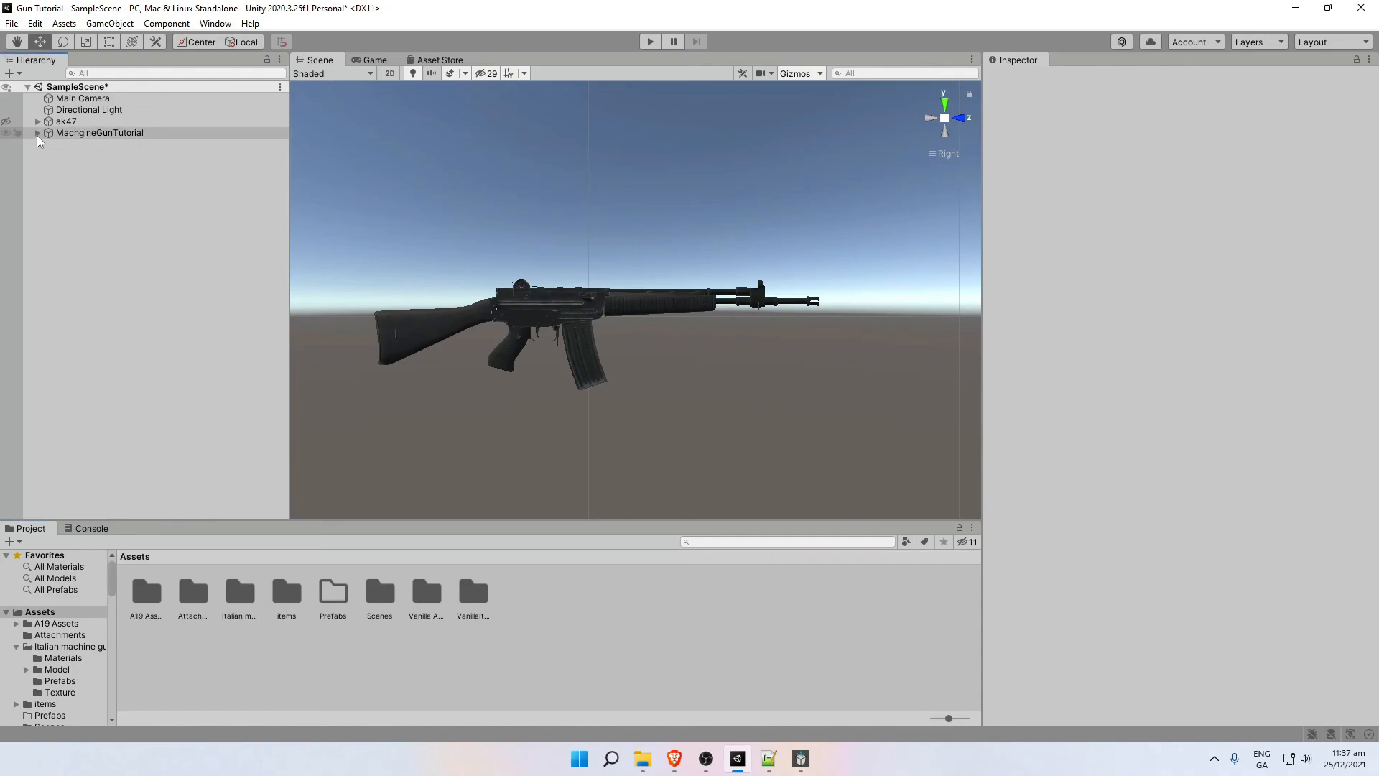
double_click(333, 591)
drag(57, 134, 475, 611)
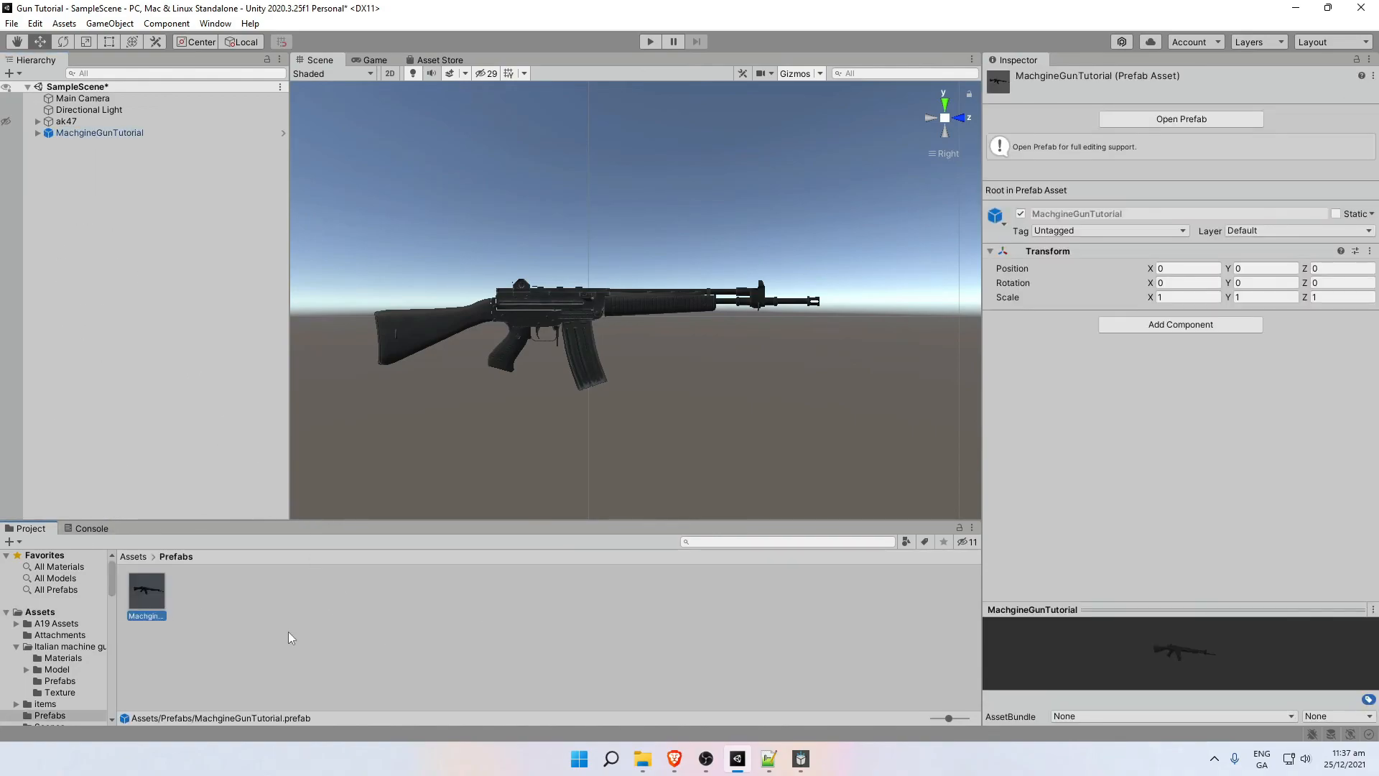
mouse_move(1214, 662)
mouse_down()
mouse_move(1043, 642)
mouse_move(1217, 653)
mouse_up()
click(387, 615)
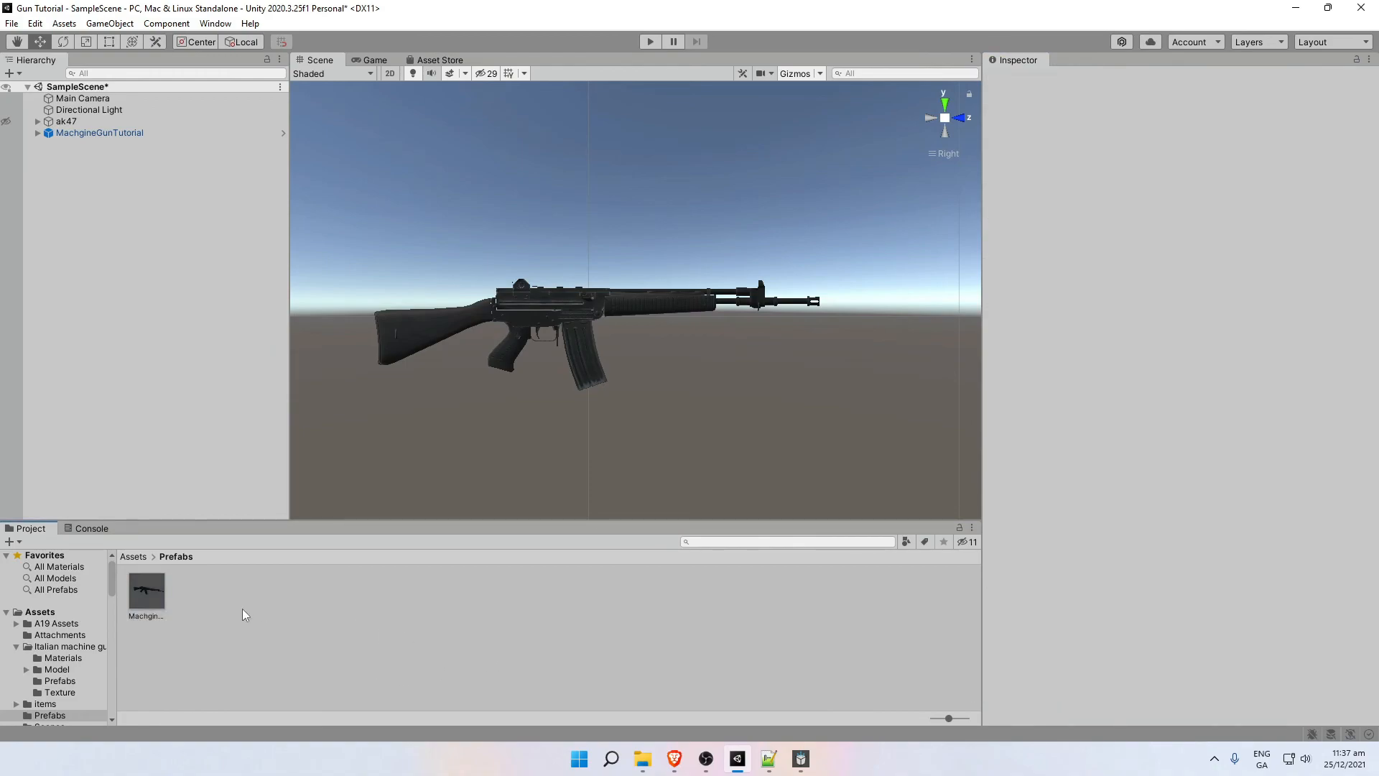
Import the MultiPlatformExportAssetBundles.cs script from Documents into the Assets folder.
click(47, 612)
click(529, 651)
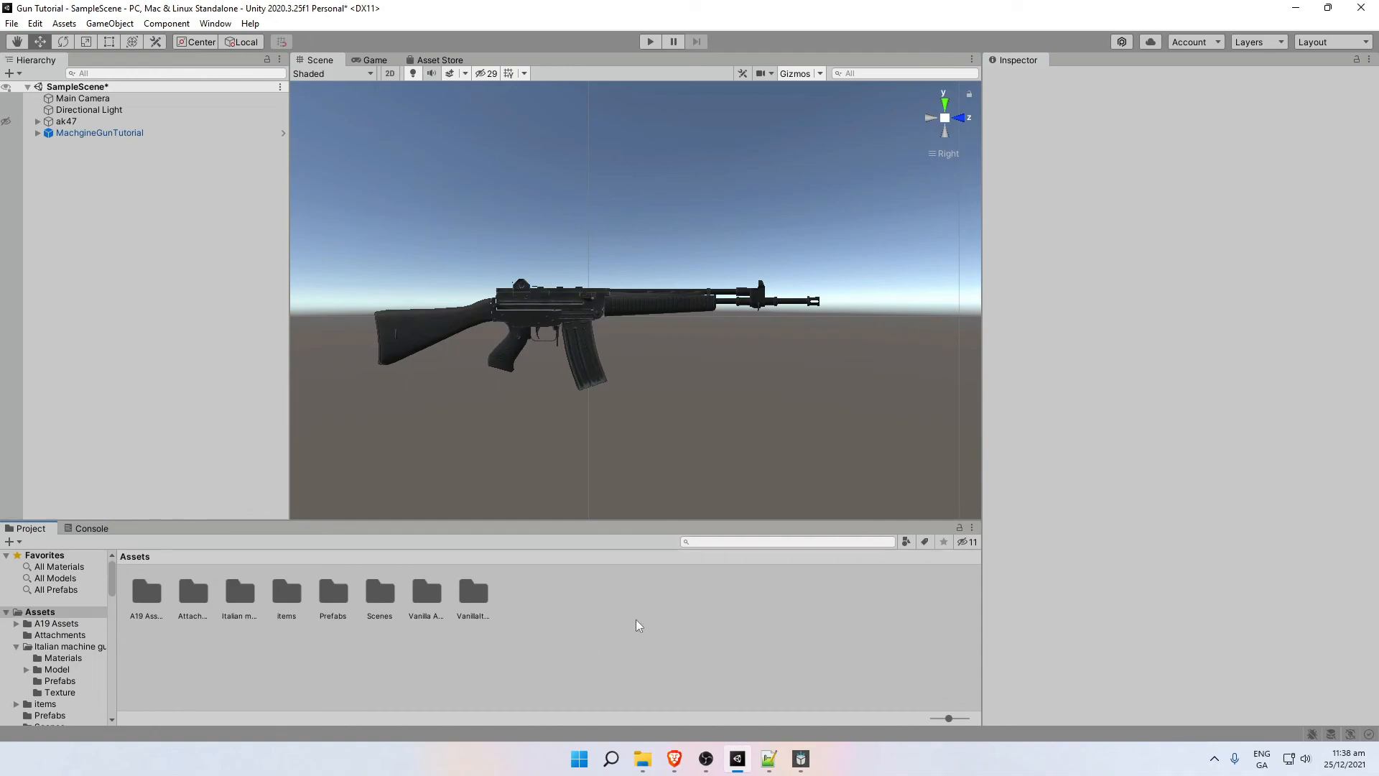
right_click(639, 659)
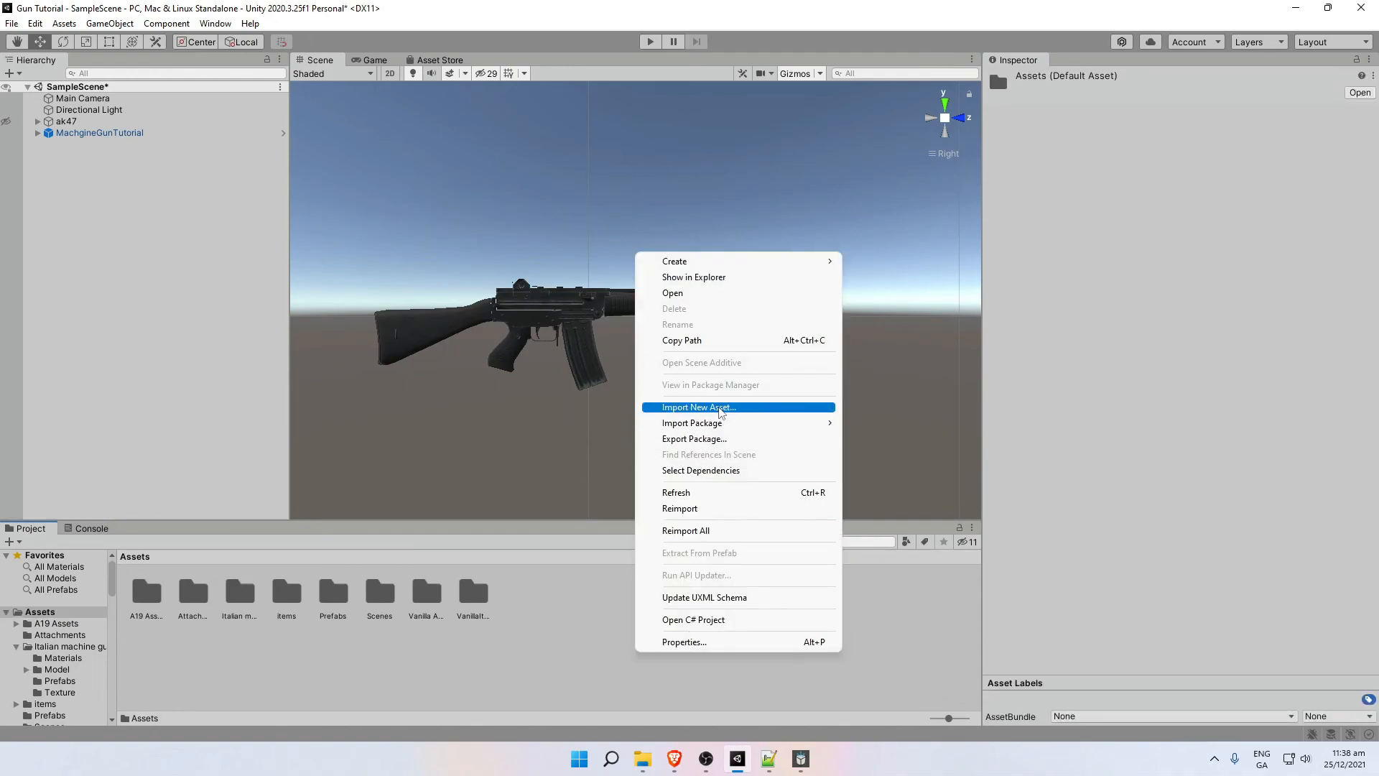
click(718, 411)
scroll(325, 336, up, 3)
click(321, 293)
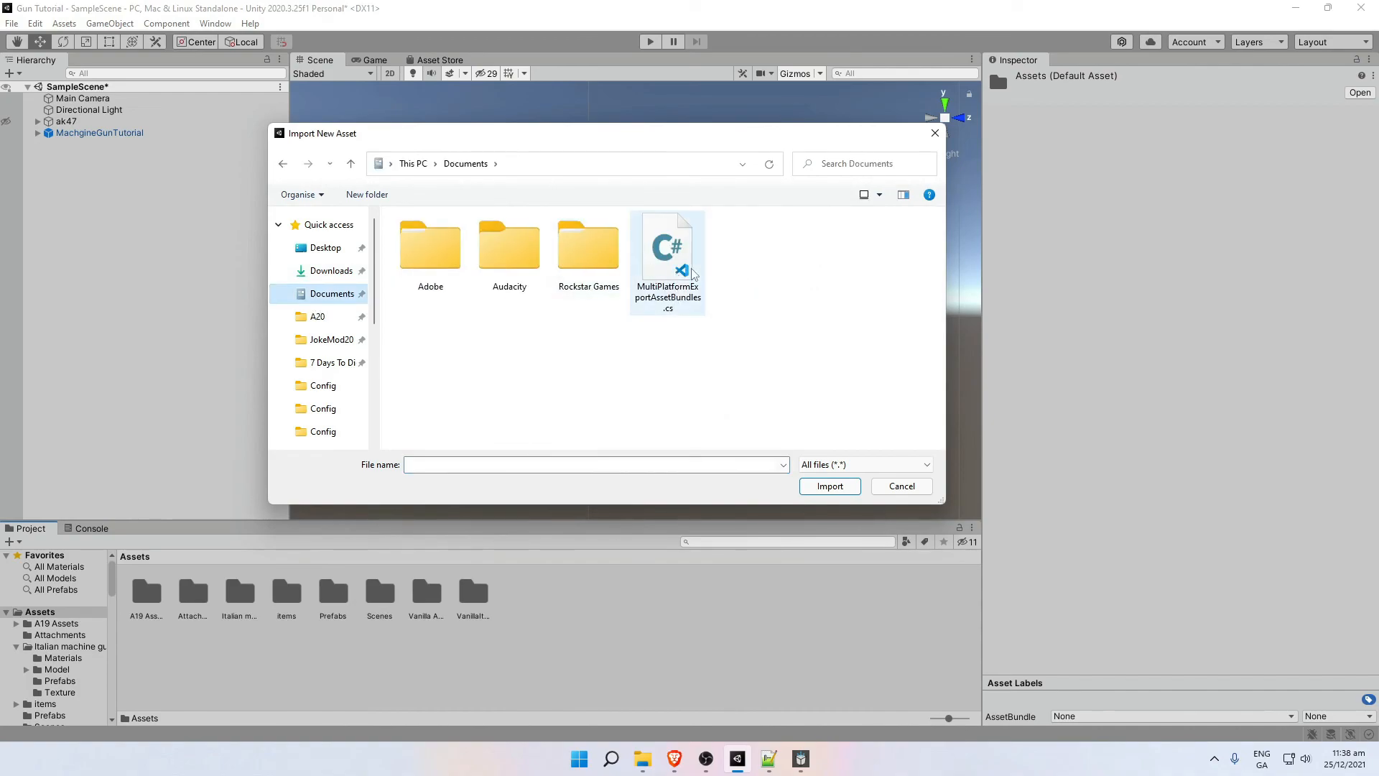
double_click(654, 258)
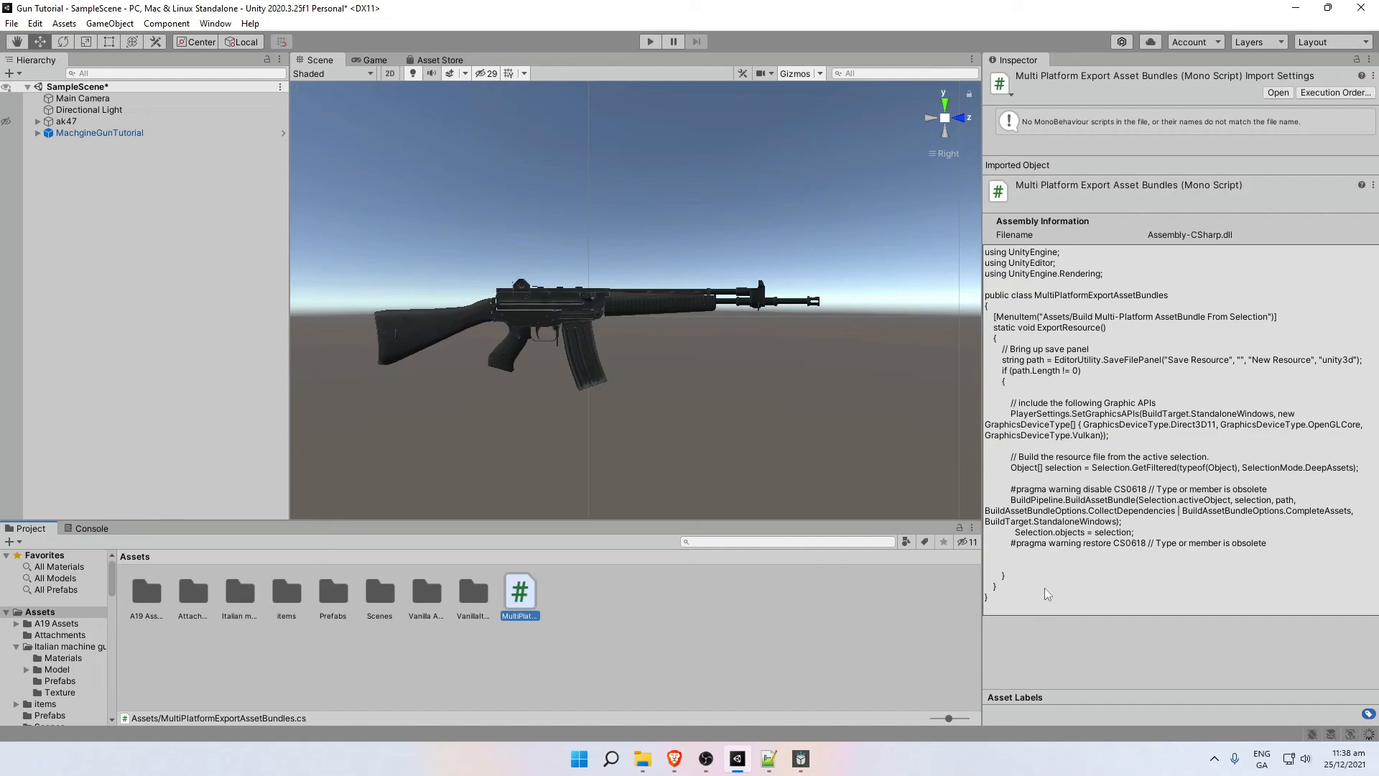
click(729, 604)
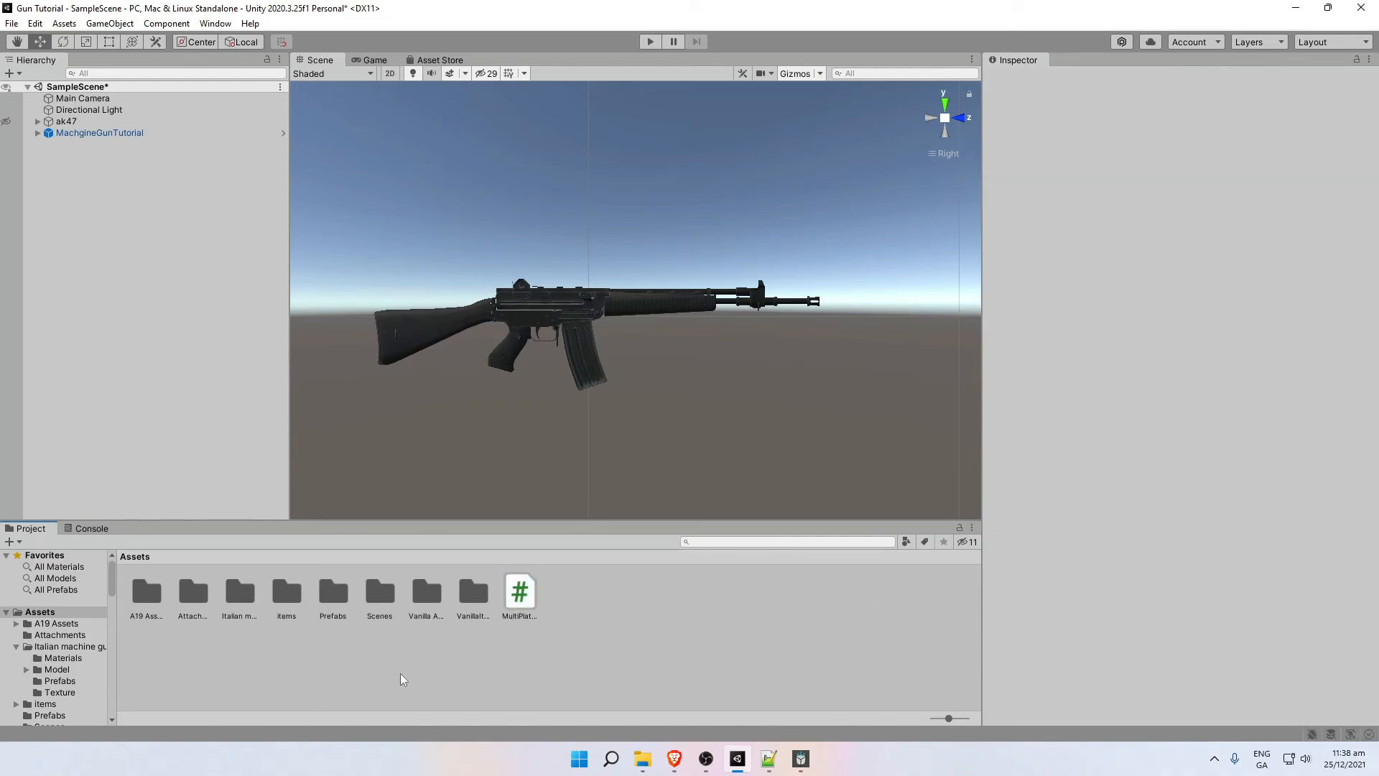
Build a multi-platform AssetBundle from the MachgineGunTutorial prefab and save it to the Desktop as a unity3d file named GunTutorial.
double_click(325, 607)
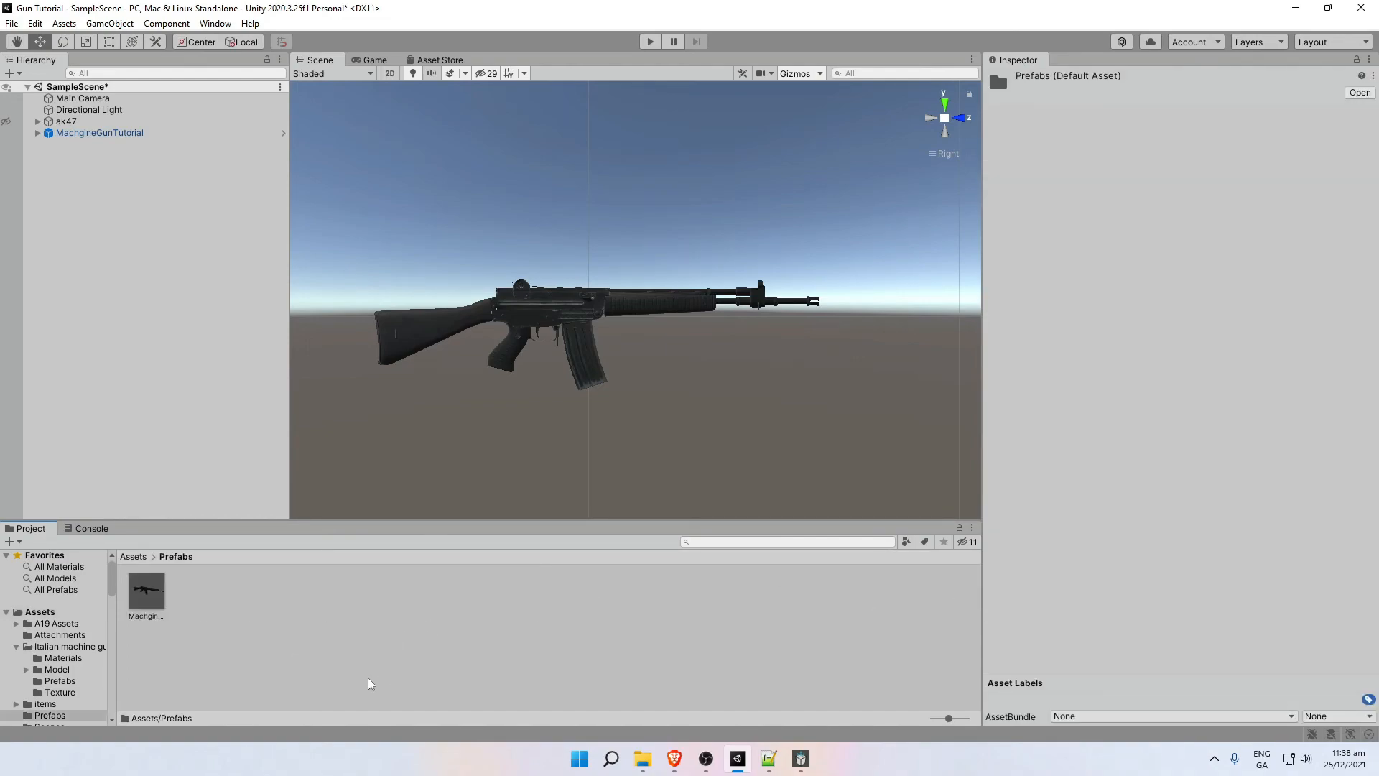
right_click(140, 597)
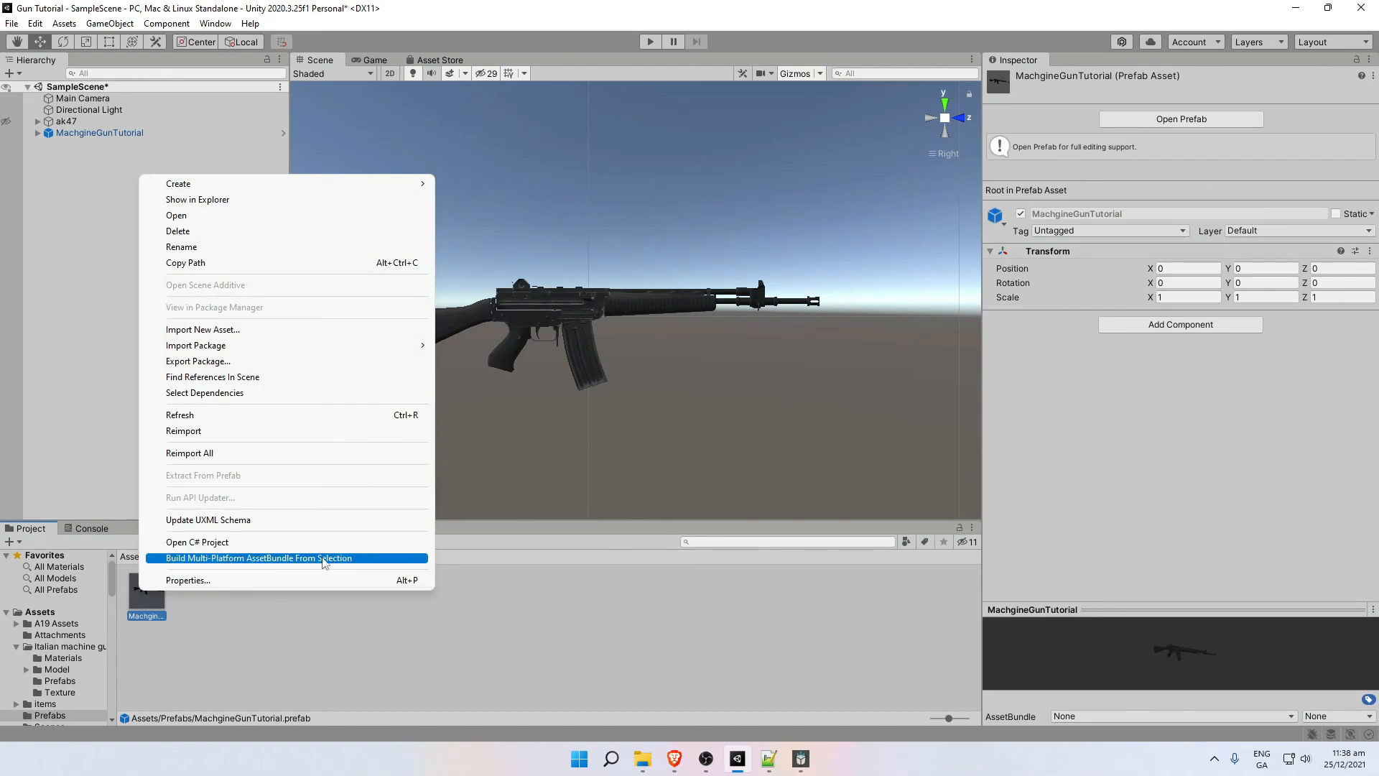
click(223, 560)
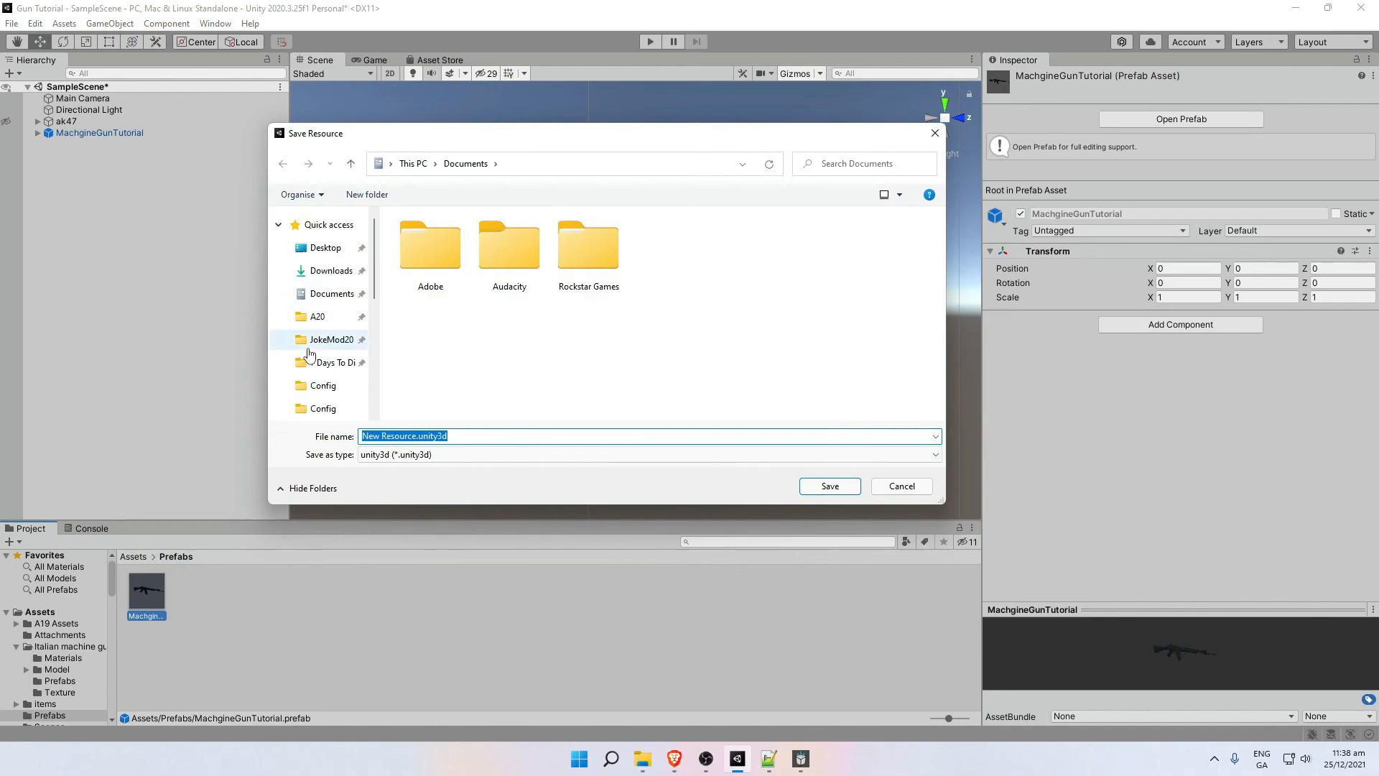
click(325, 247)
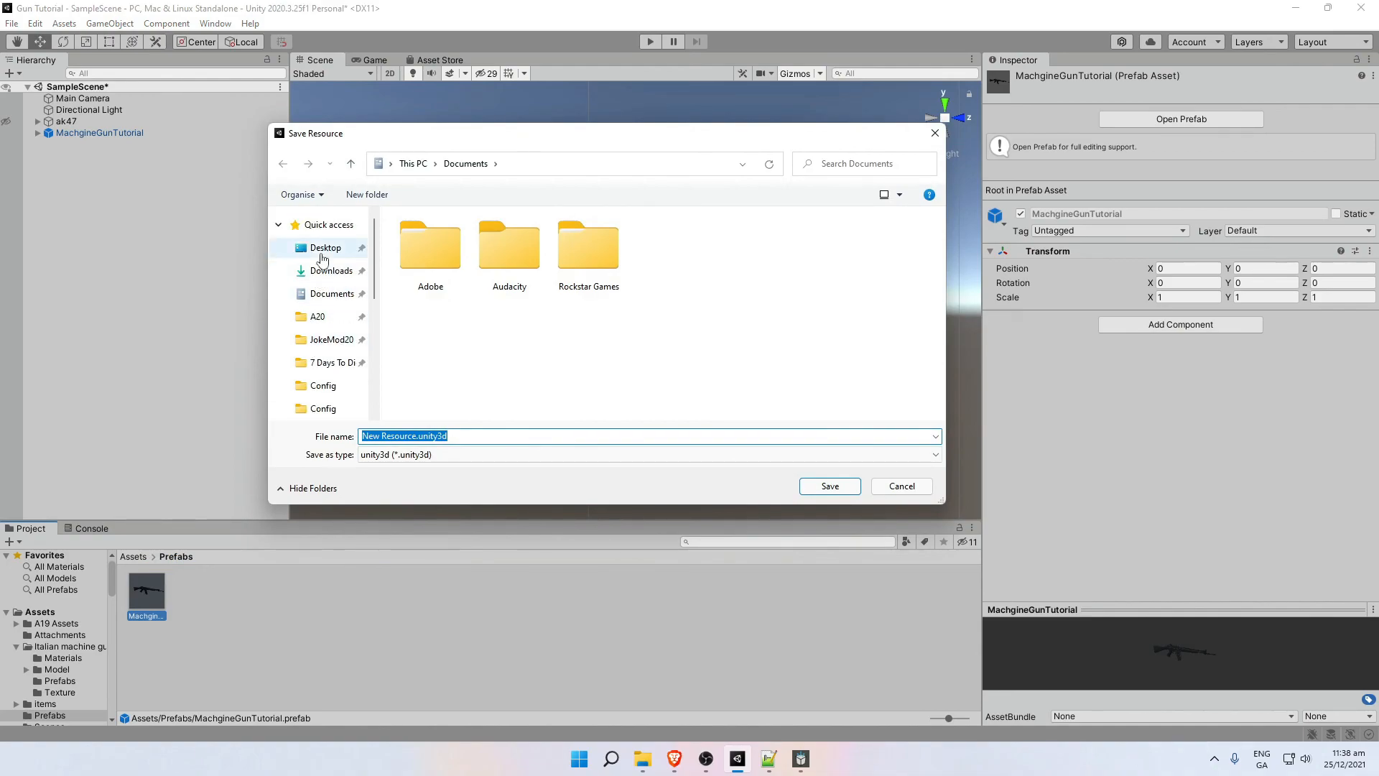
click(464, 439)
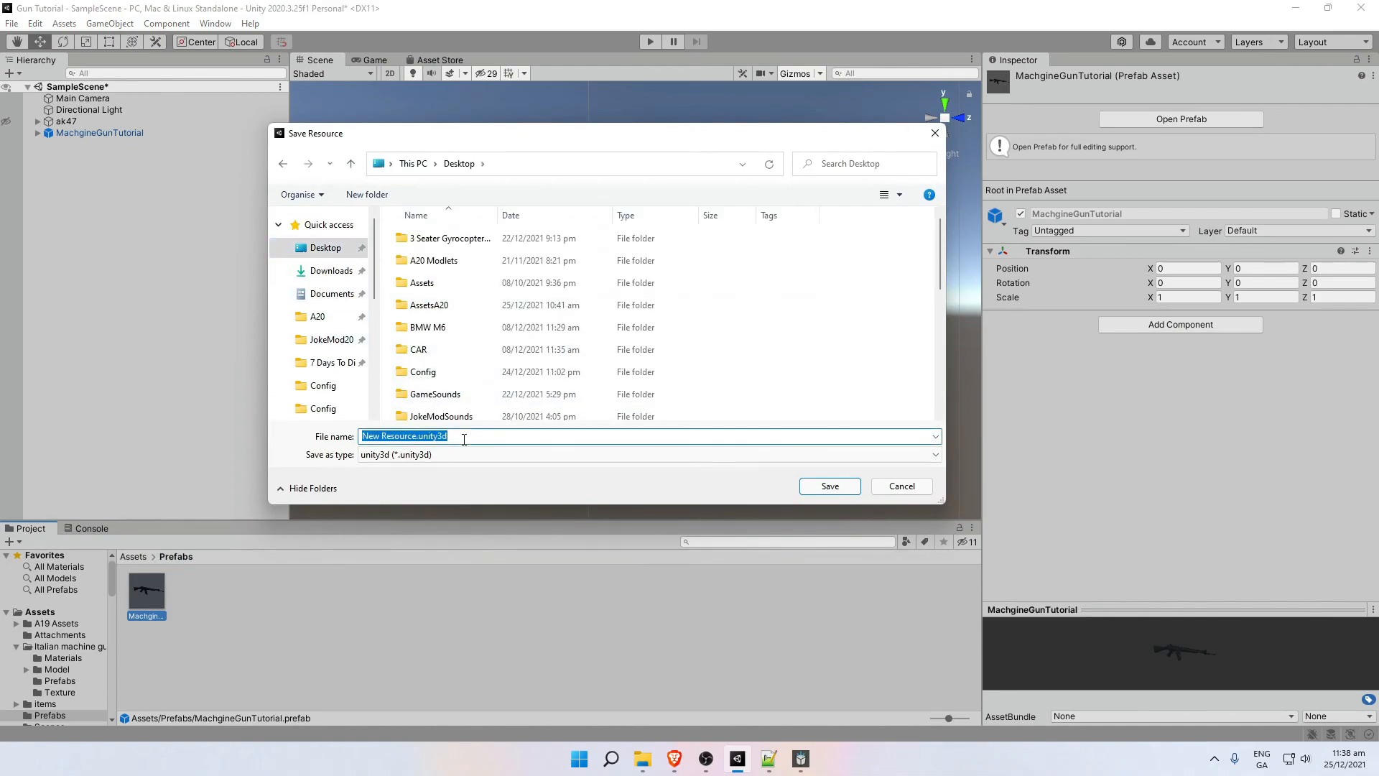
text(GunTut)
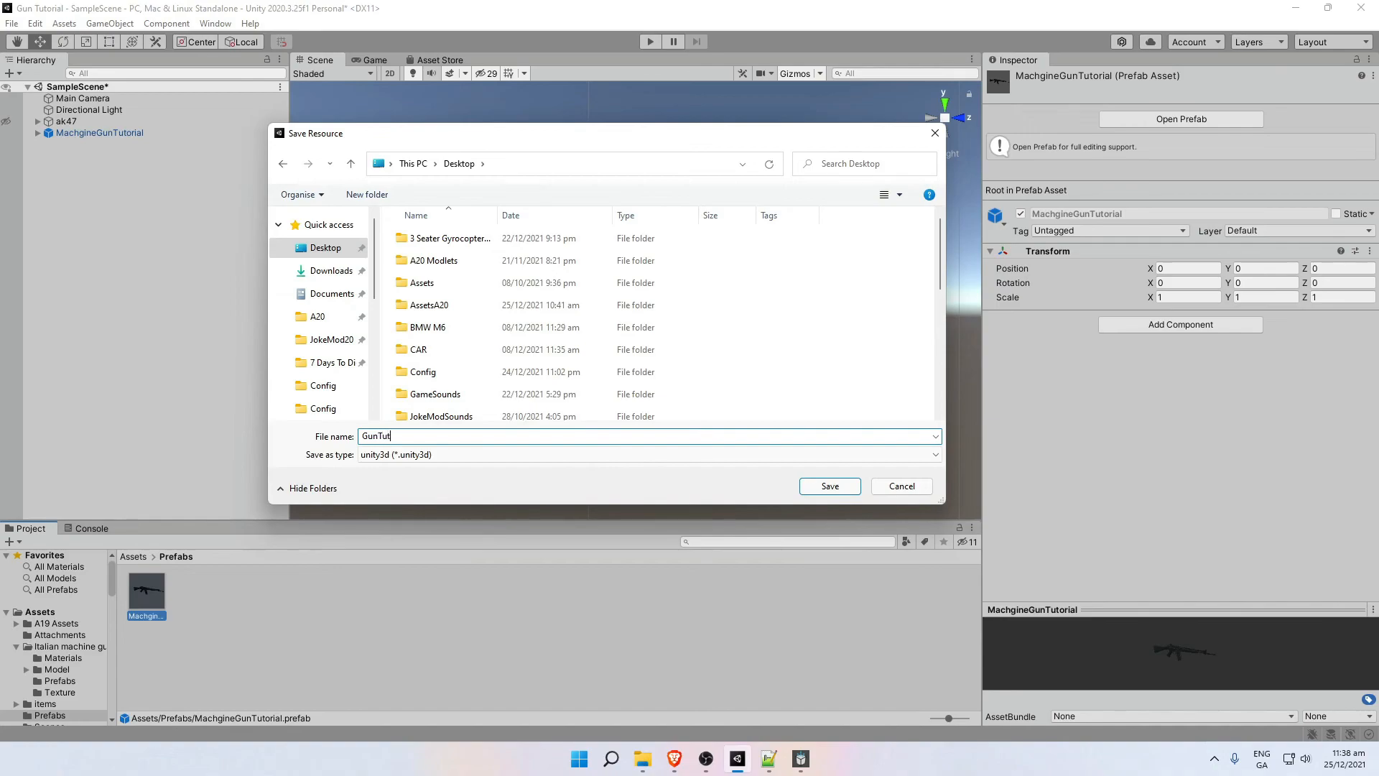
text(orial)
click(830, 486)
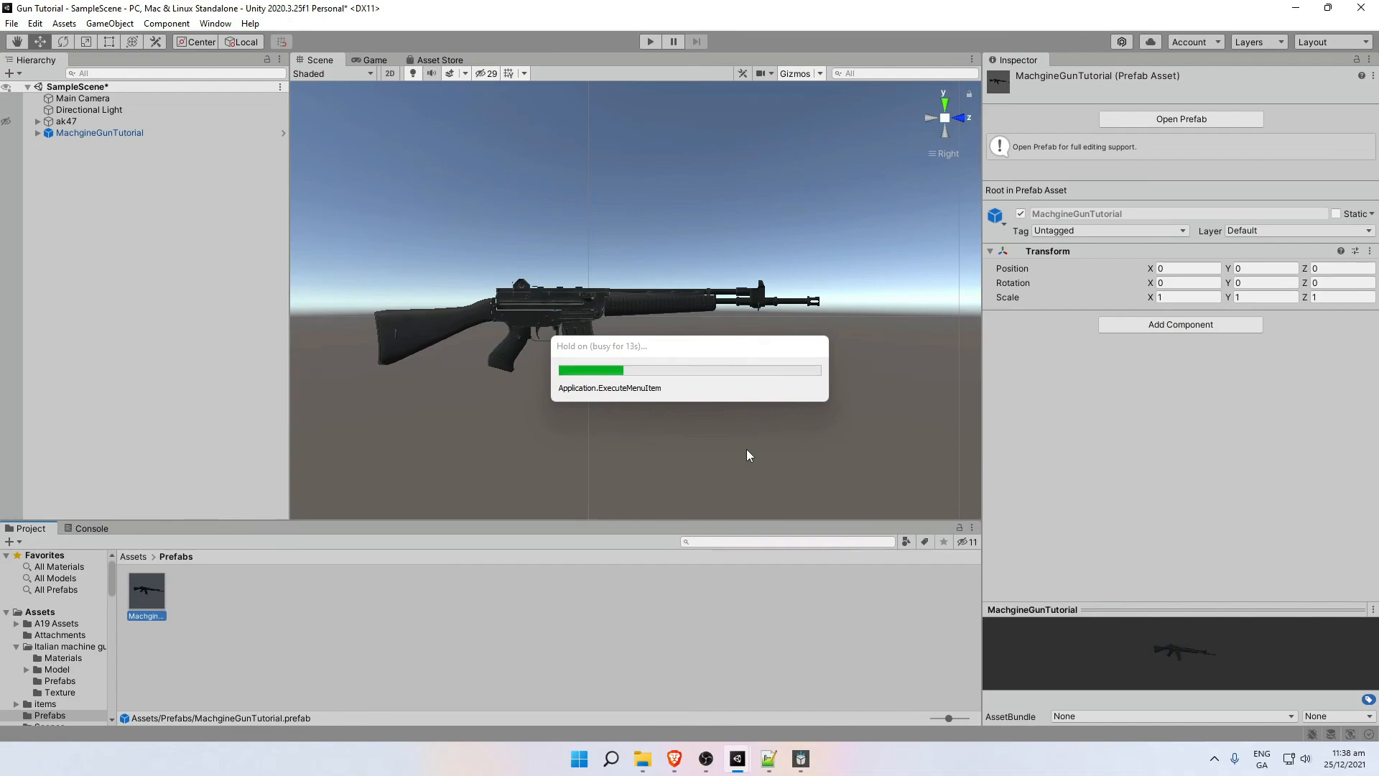
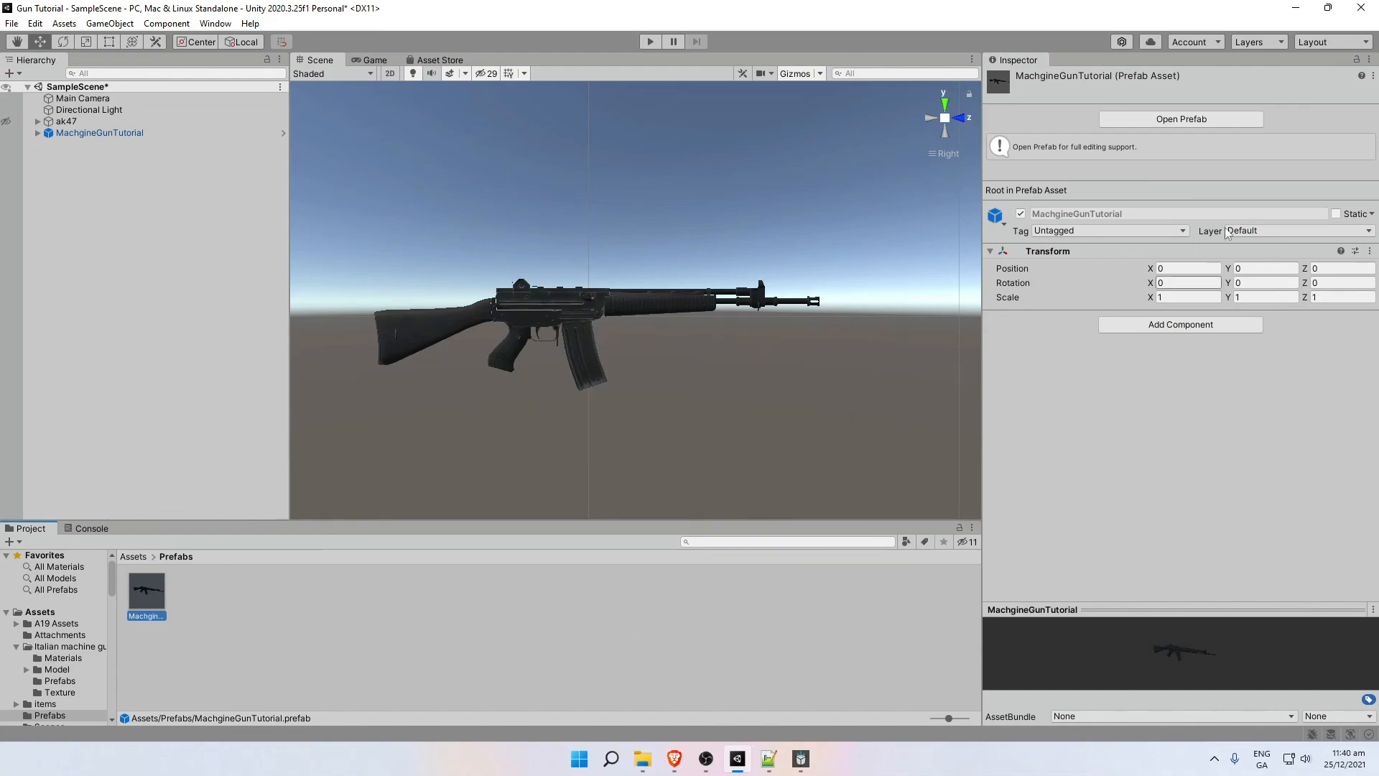
Close Asset Ripper and move the exported GunTutorial file next to the items file on the desktop.
click(1296, 8)
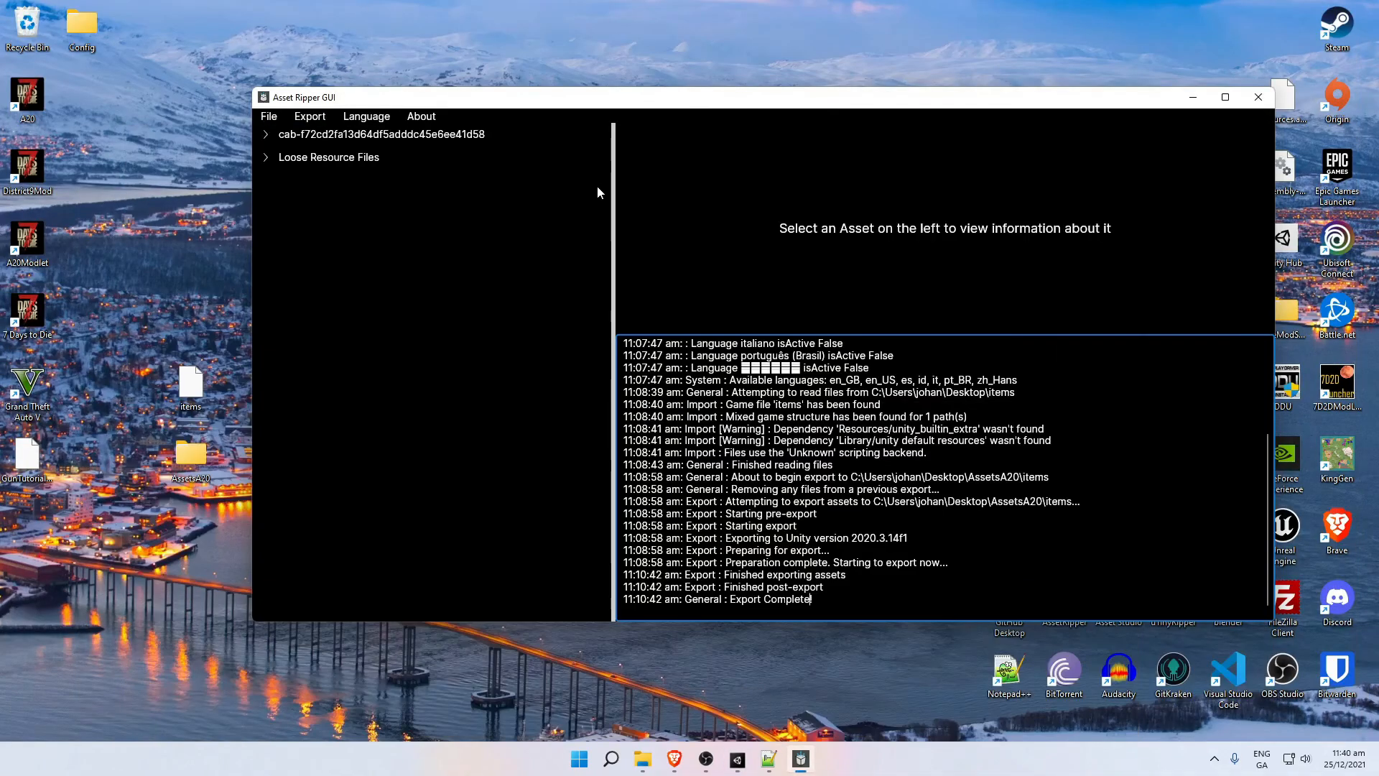
click(1257, 97)
drag(29, 459, 318, 420)
Open the Gun Tutorial Modlet folder inside the Mods folder of the A20-Modlet game installation.
right_click(25, 242)
click(64, 262)
drag(470, 213, 449, 142)
double_click(426, 374)
double_click(439, 271)
Create a Resources folder in Gun Tutorial Modlet and move the GunTutorial.unity3d file from the desktop into it.
right_click(469, 406)
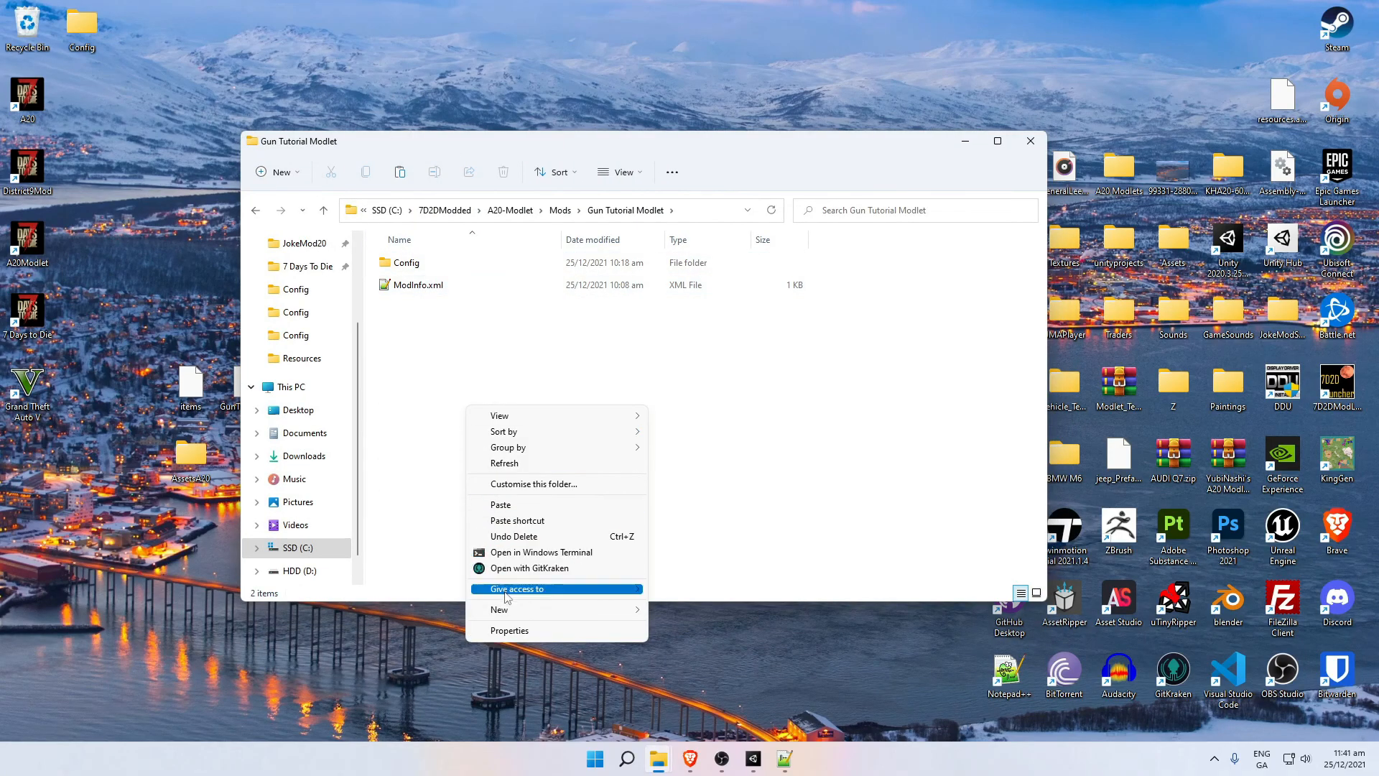
mouse_move(510, 609)
click(679, 612)
text(R)
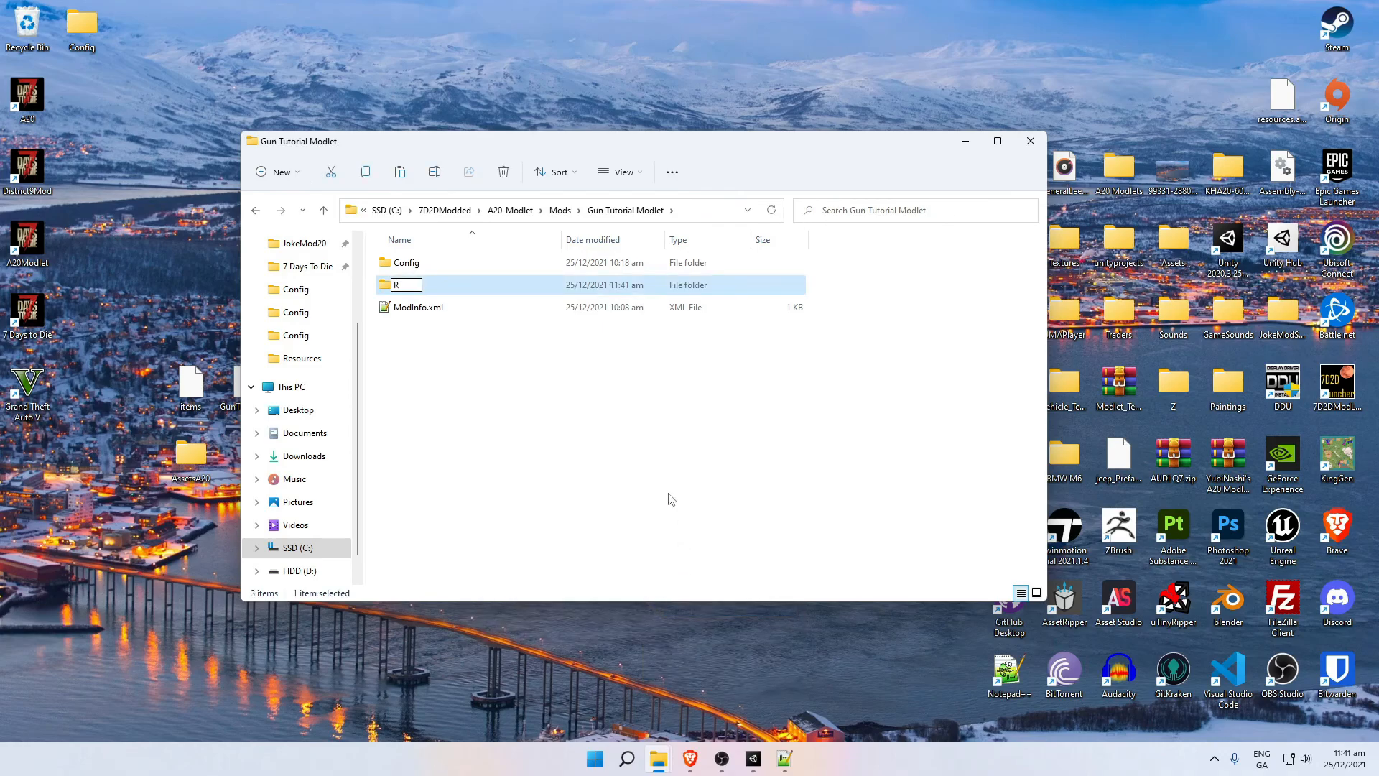
text(esources)
key(Return)
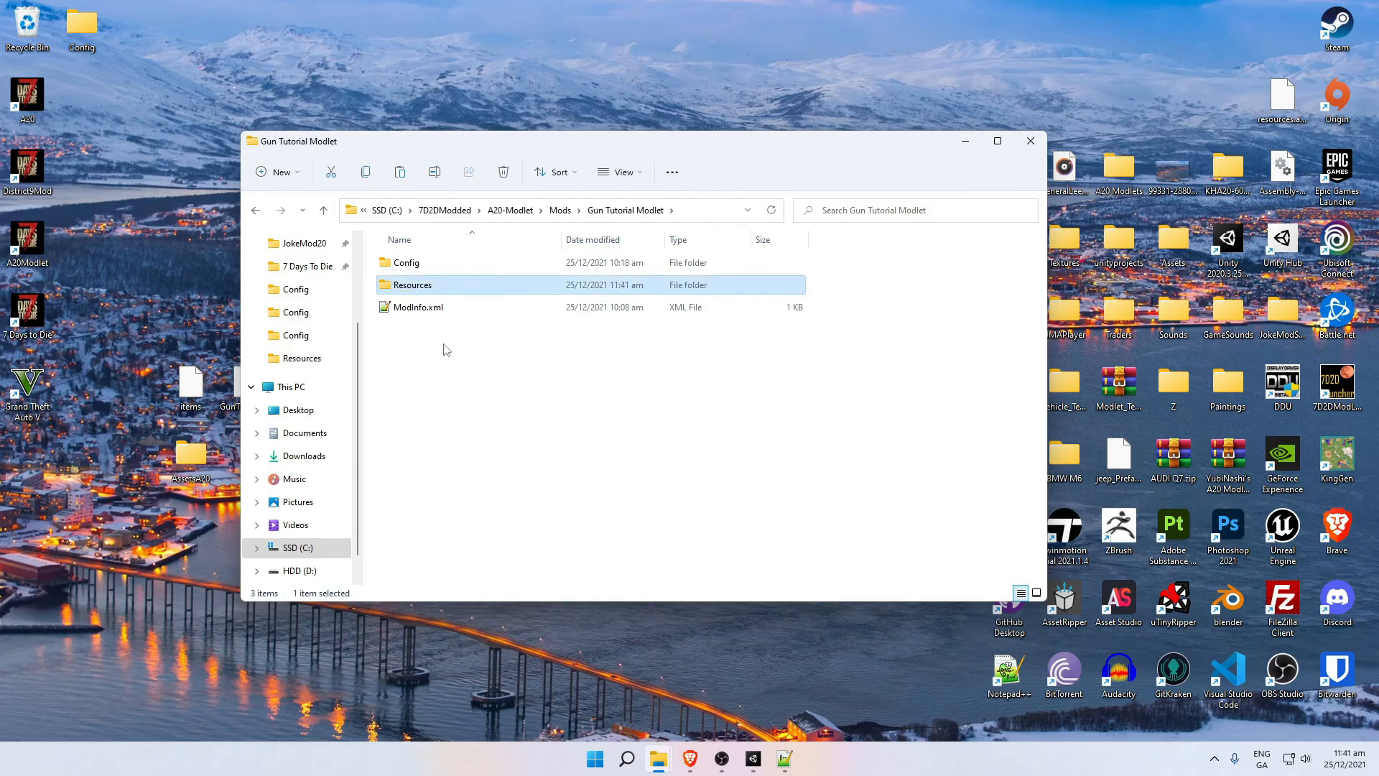
double_click(420, 287)
drag(232, 399, 560, 337)
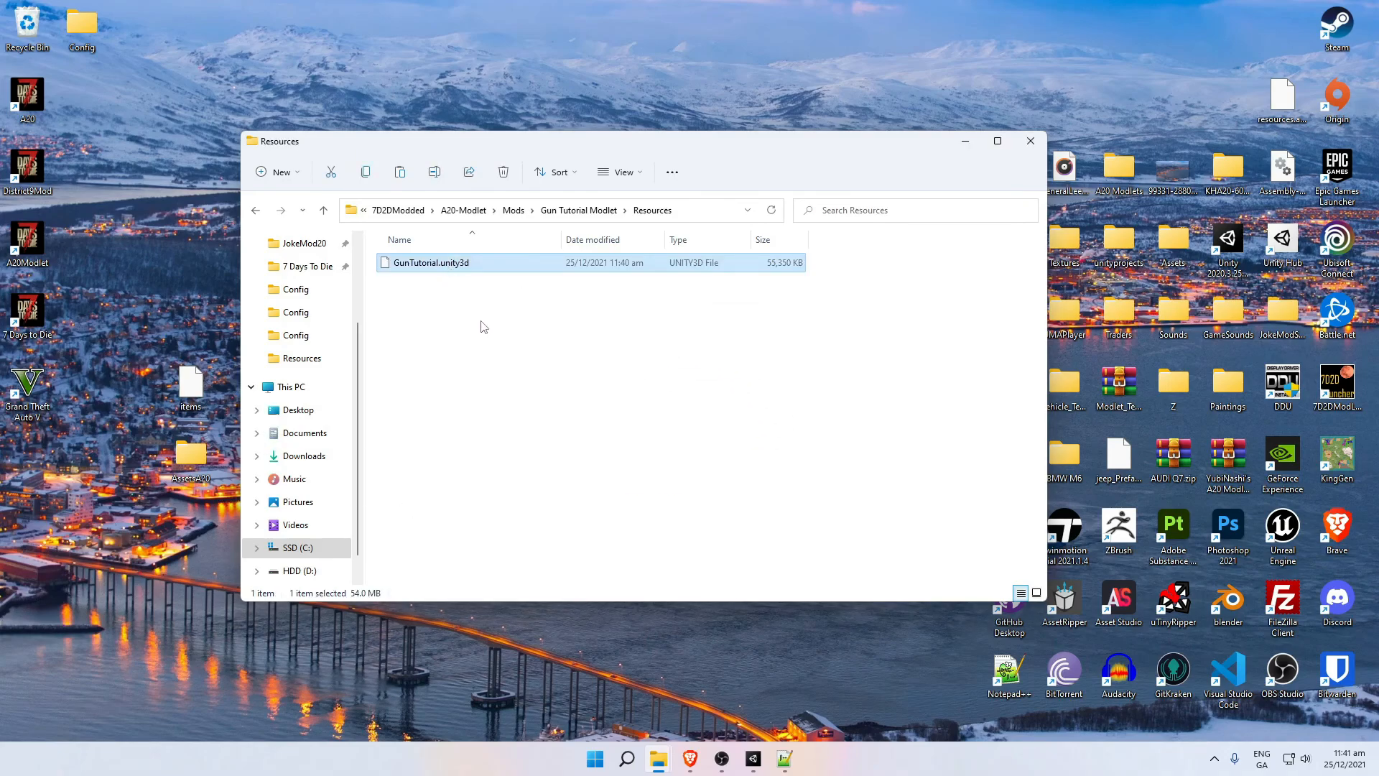
Open items.xml from the modlet's Config folder in Notepad++.
click(257, 210)
double_click(484, 263)
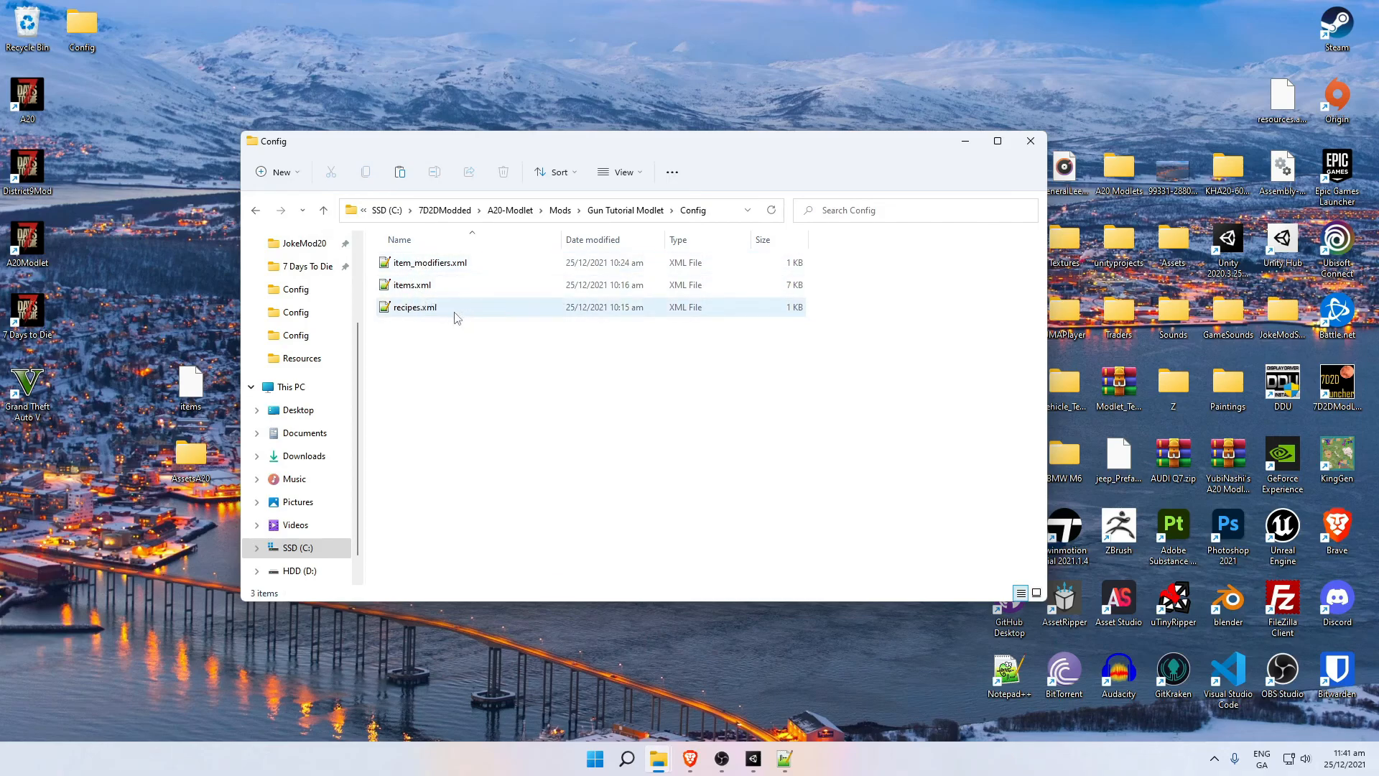
double_click(402, 285)
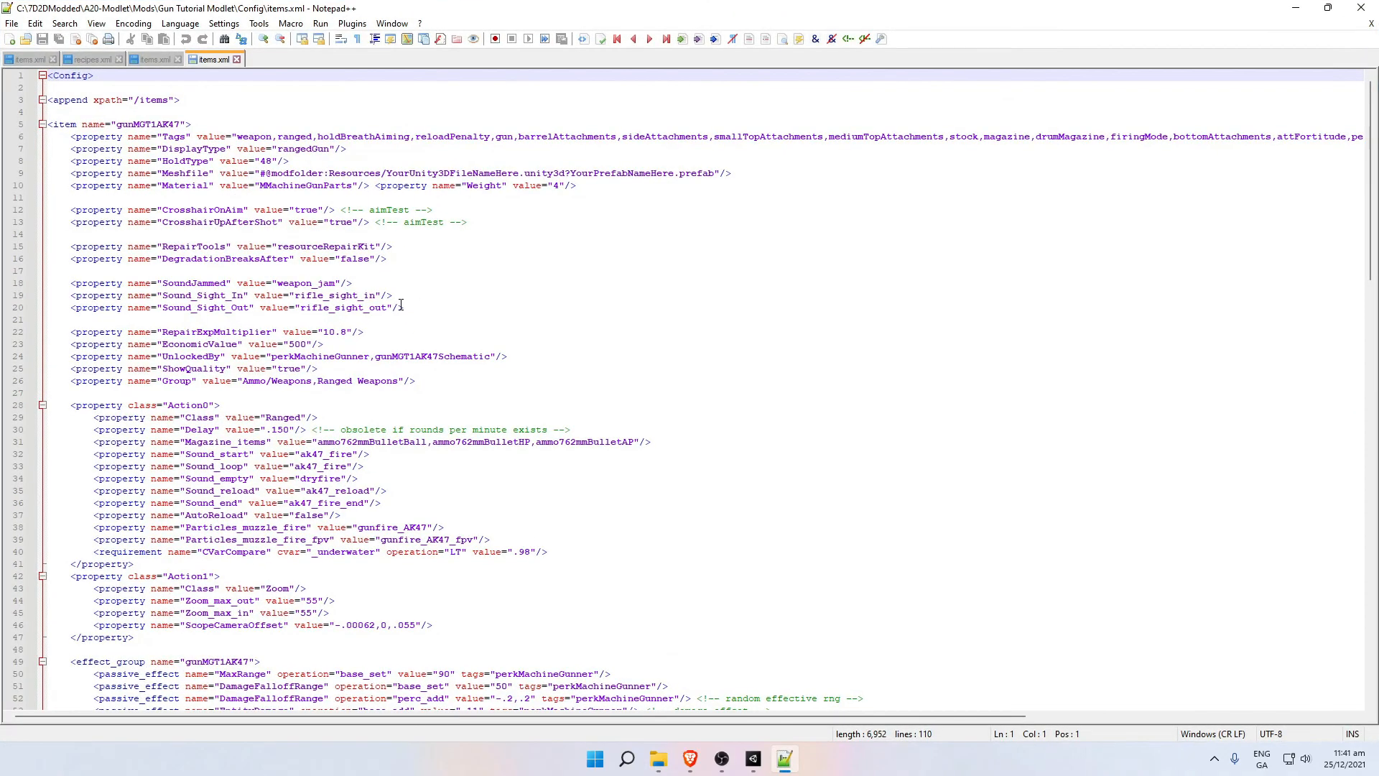
Review the gunMGT1AK47 item and its gunMGT1AK47Schematic entry in items.xml.
click(189, 102)
click(195, 123)
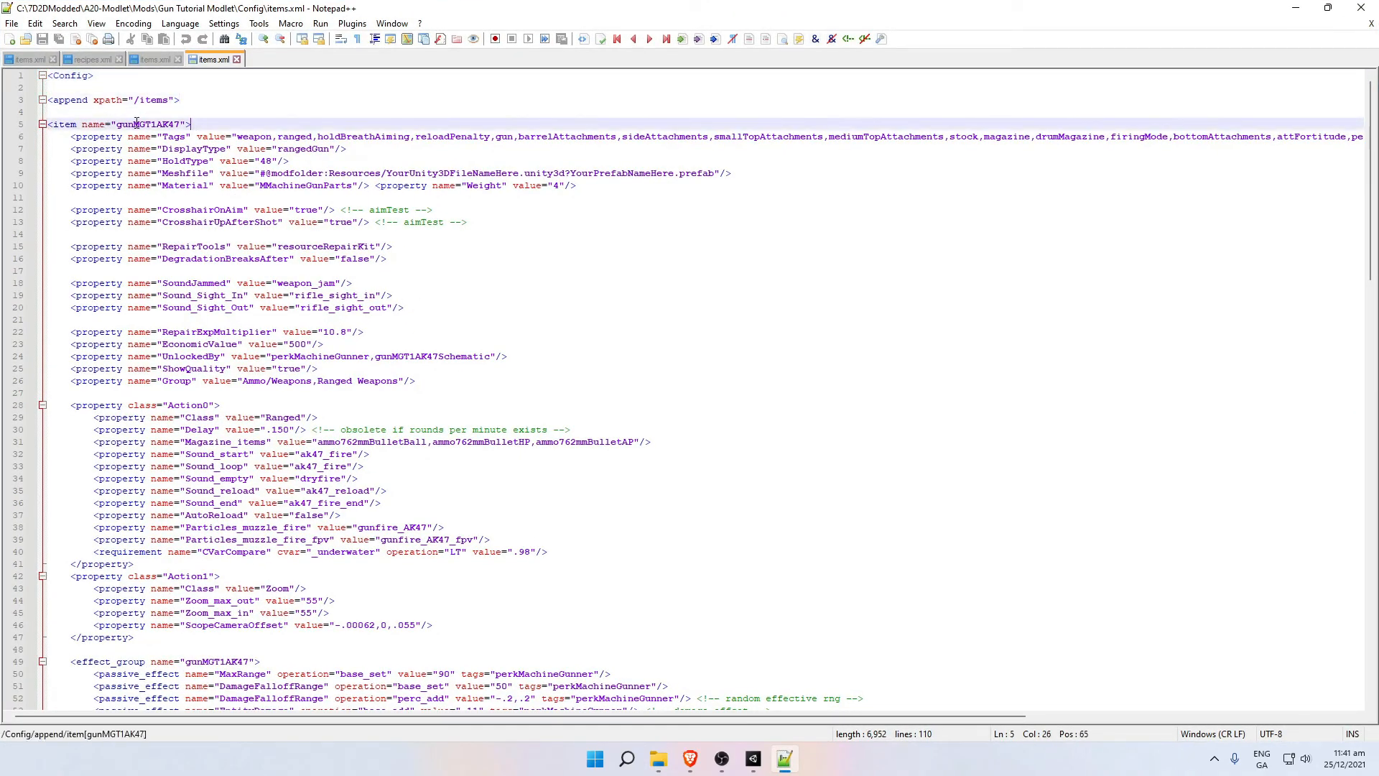
scroll(318, 337, down, 20)
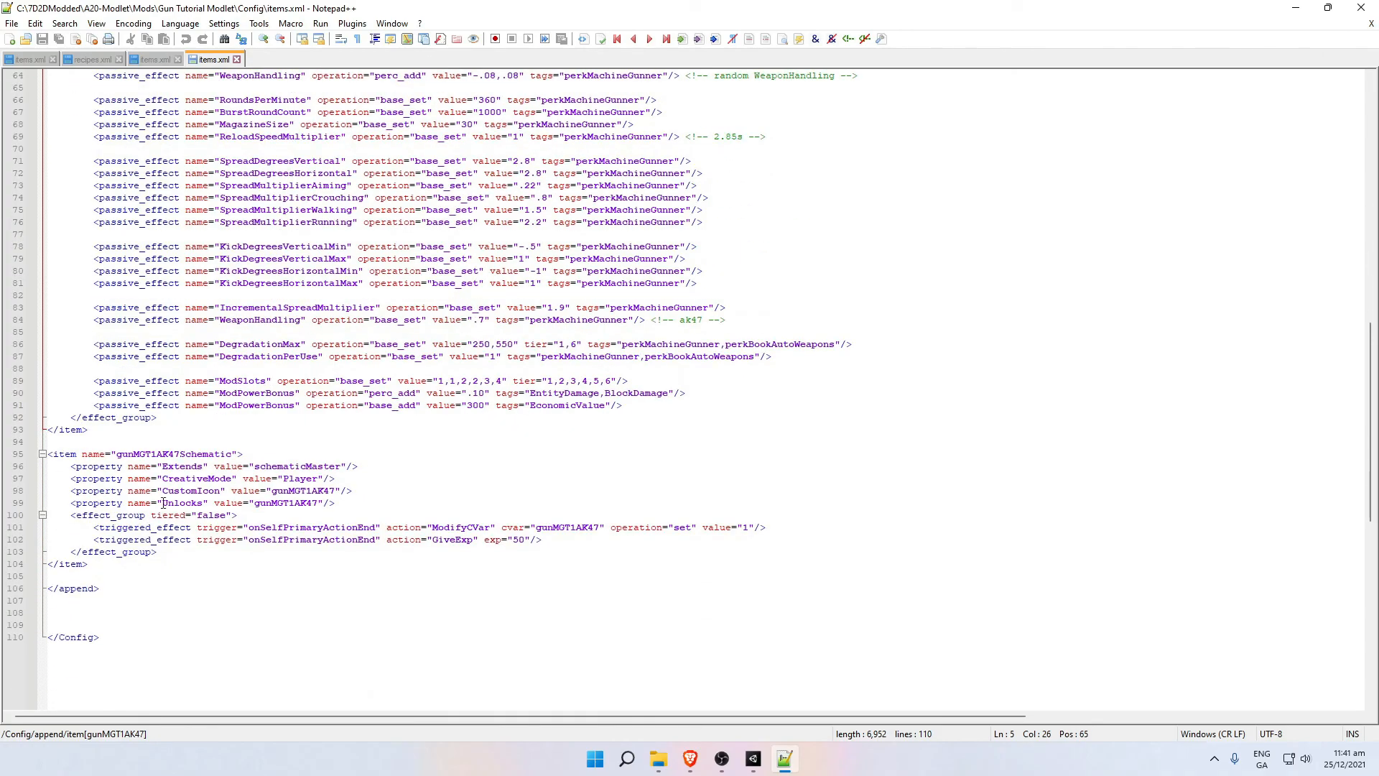
double_click(181, 458)
click(247, 461)
click(249, 457)
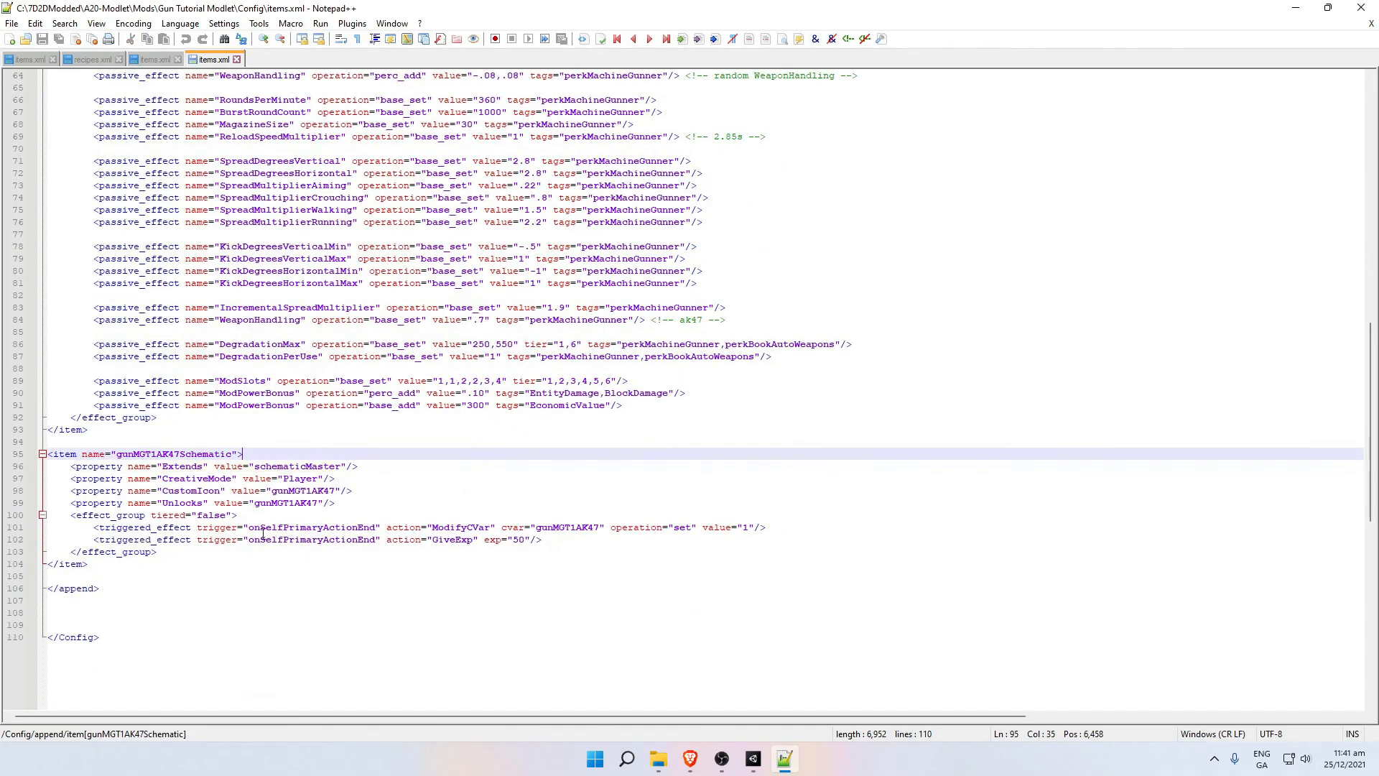
scroll(254, 488, up, 12)
scroll(255, 488, up, 9)
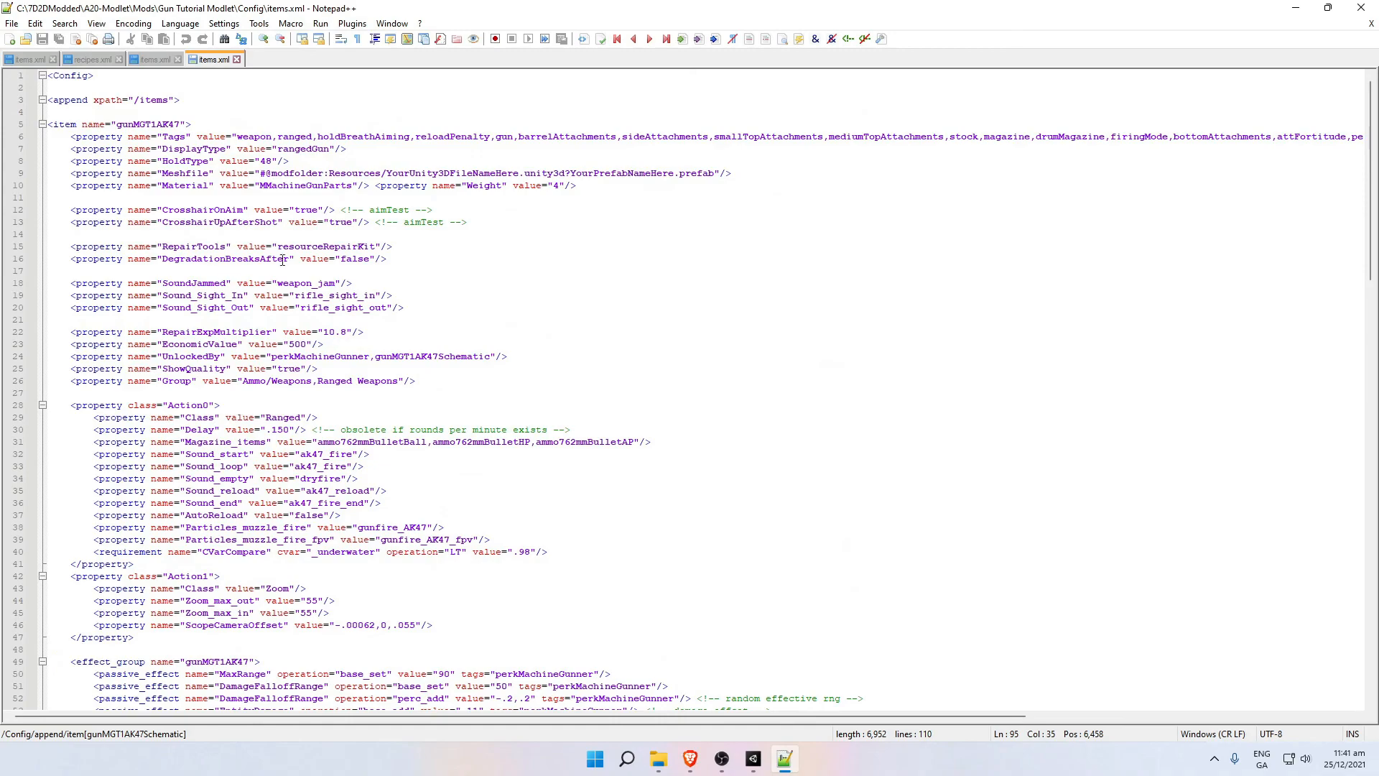
Examine the gun's Meshfile property, including its Resources path, unity3d file name and prefab name placeholders.
drag(734, 173, 48, 174)
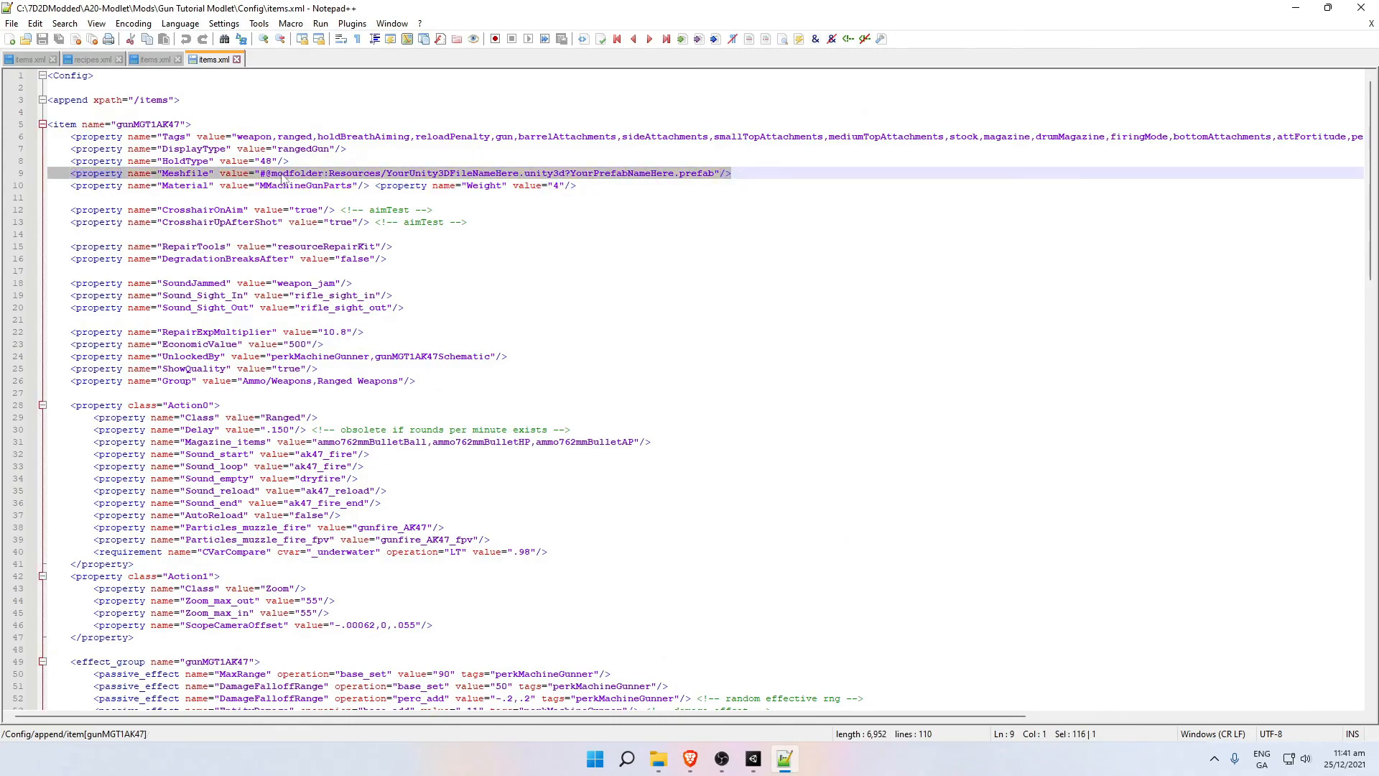
double_click(306, 176)
double_click(343, 173)
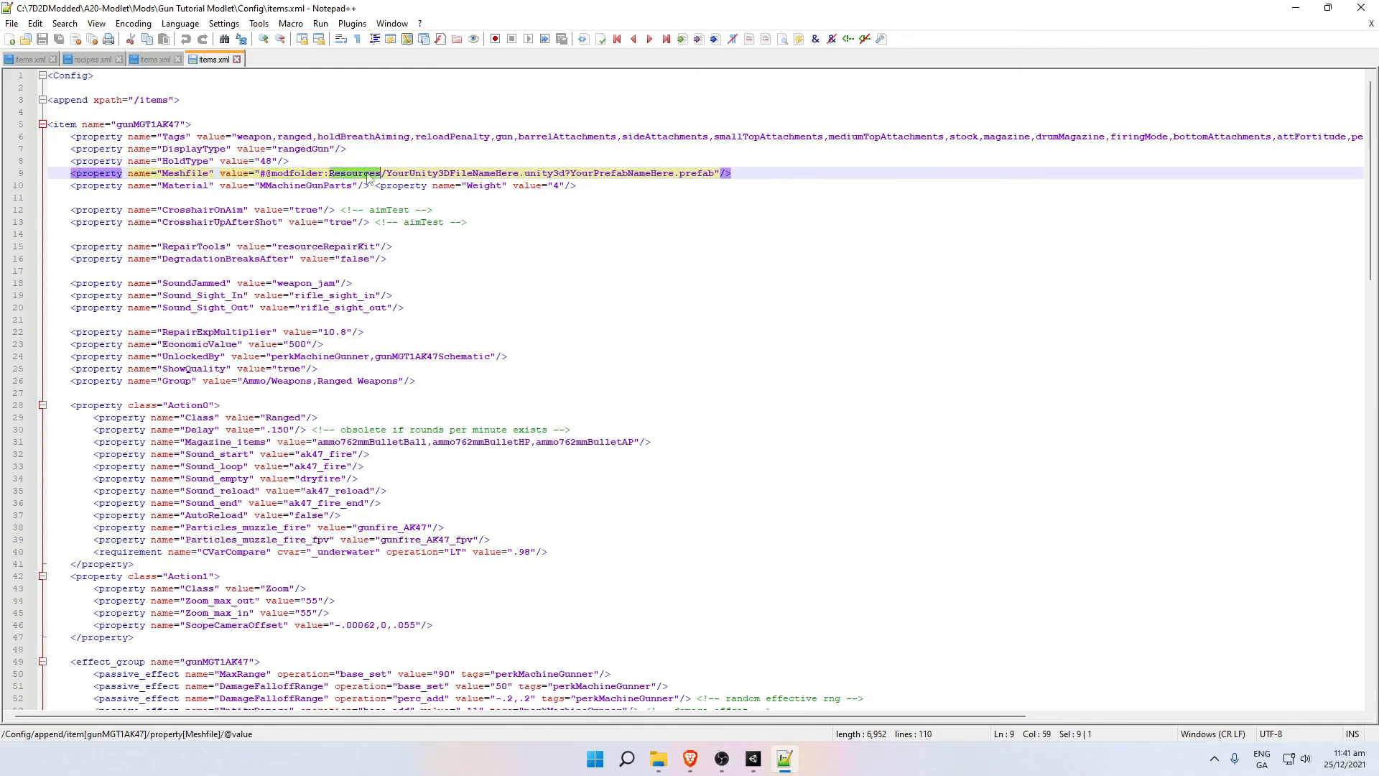
double_click(474, 173)
click(630, 173)
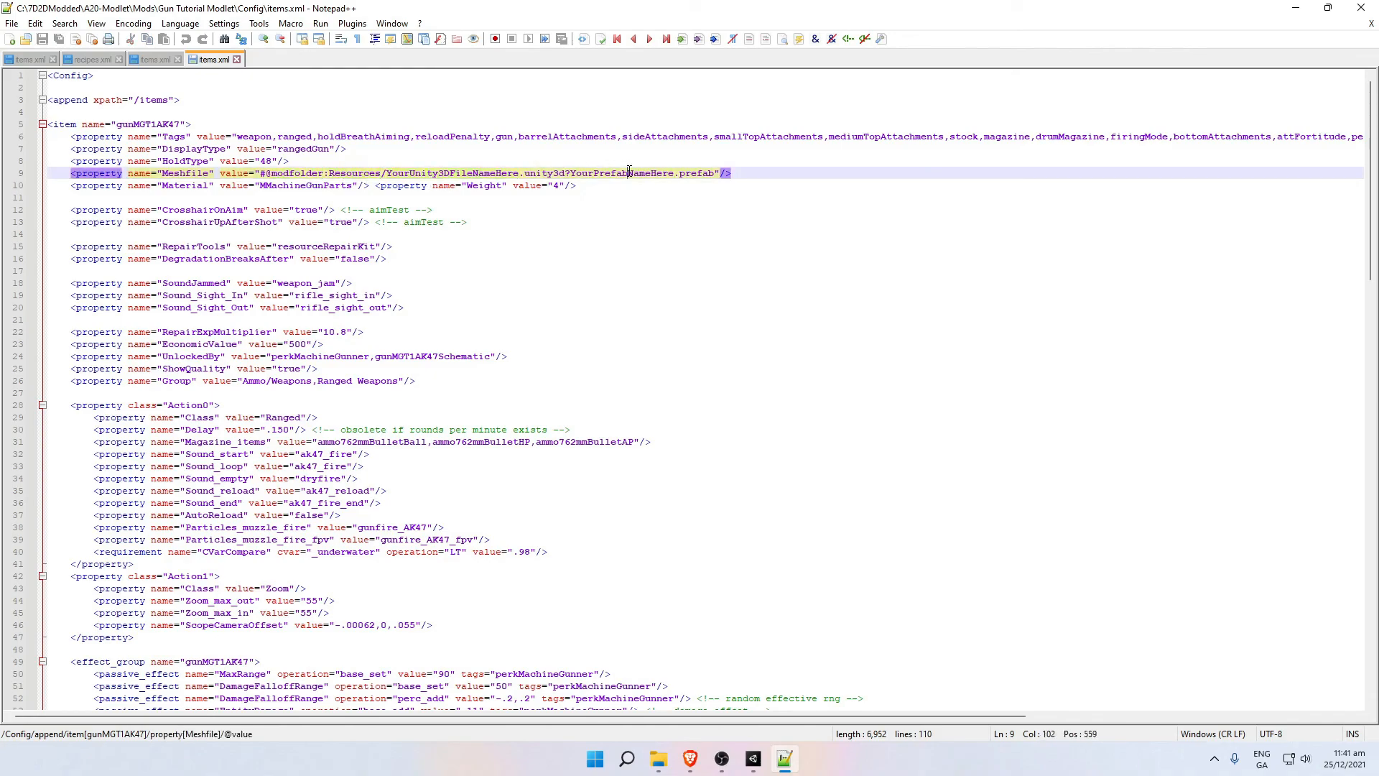
key(Down)
click(727, 173)
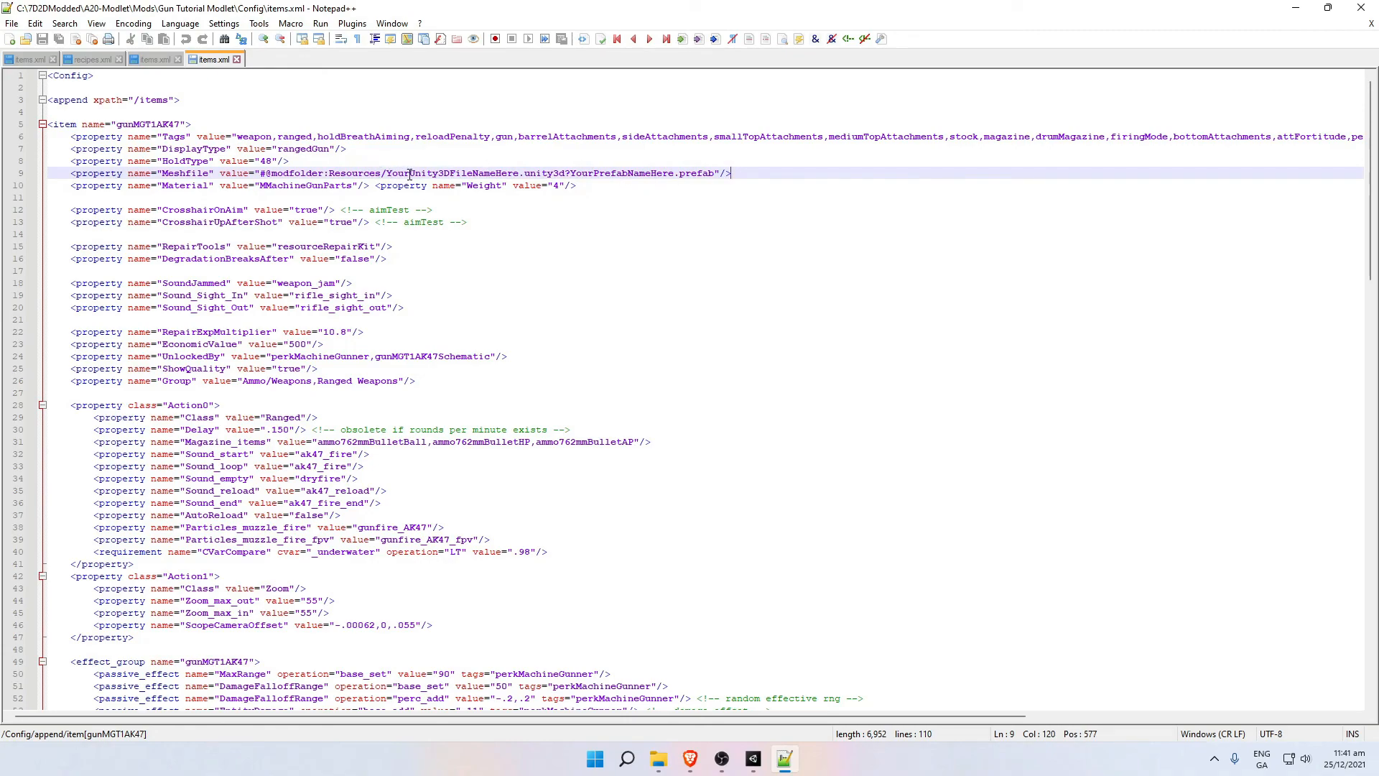
double_click(438, 173)
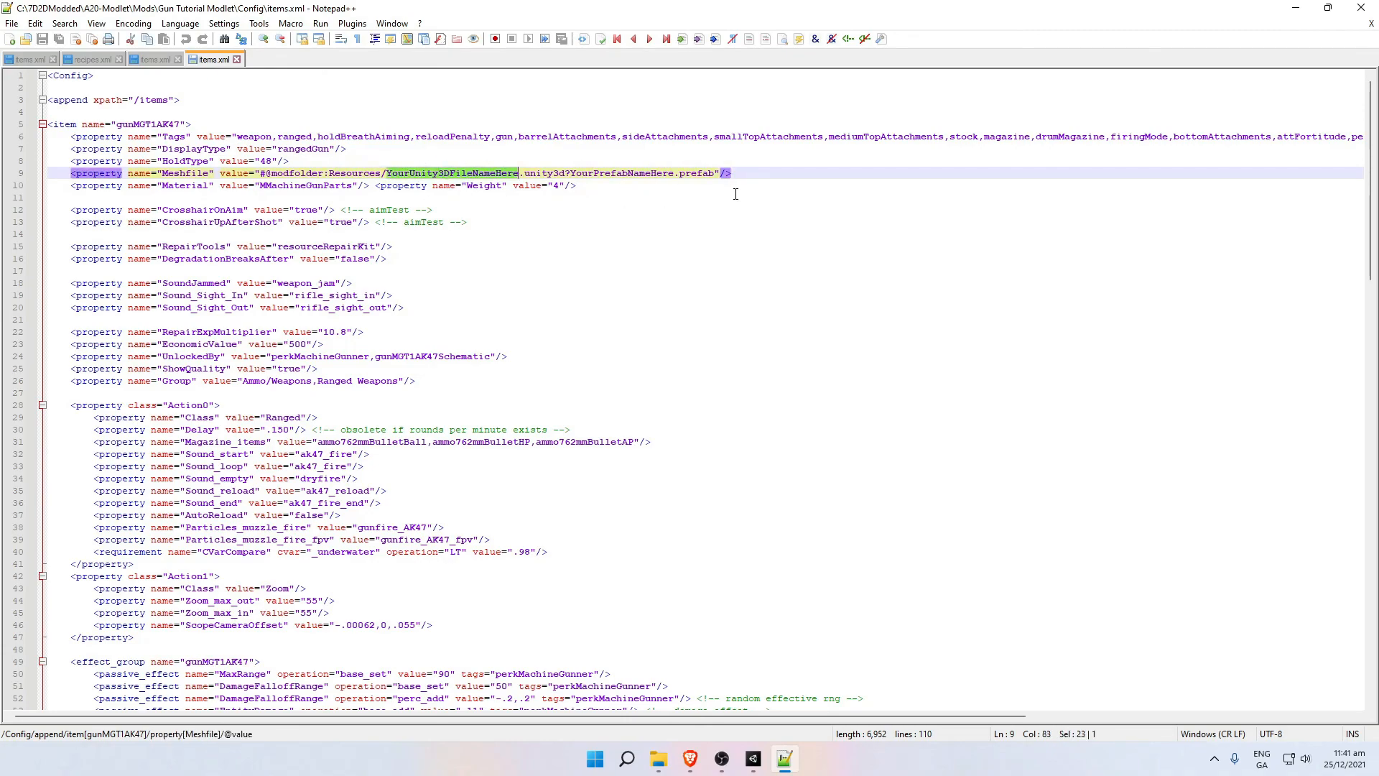
click(732, 188)
Copy the GunTutorial file name without its extension from the bundle in the modlet's Resources folder.
mouse_move(659, 758)
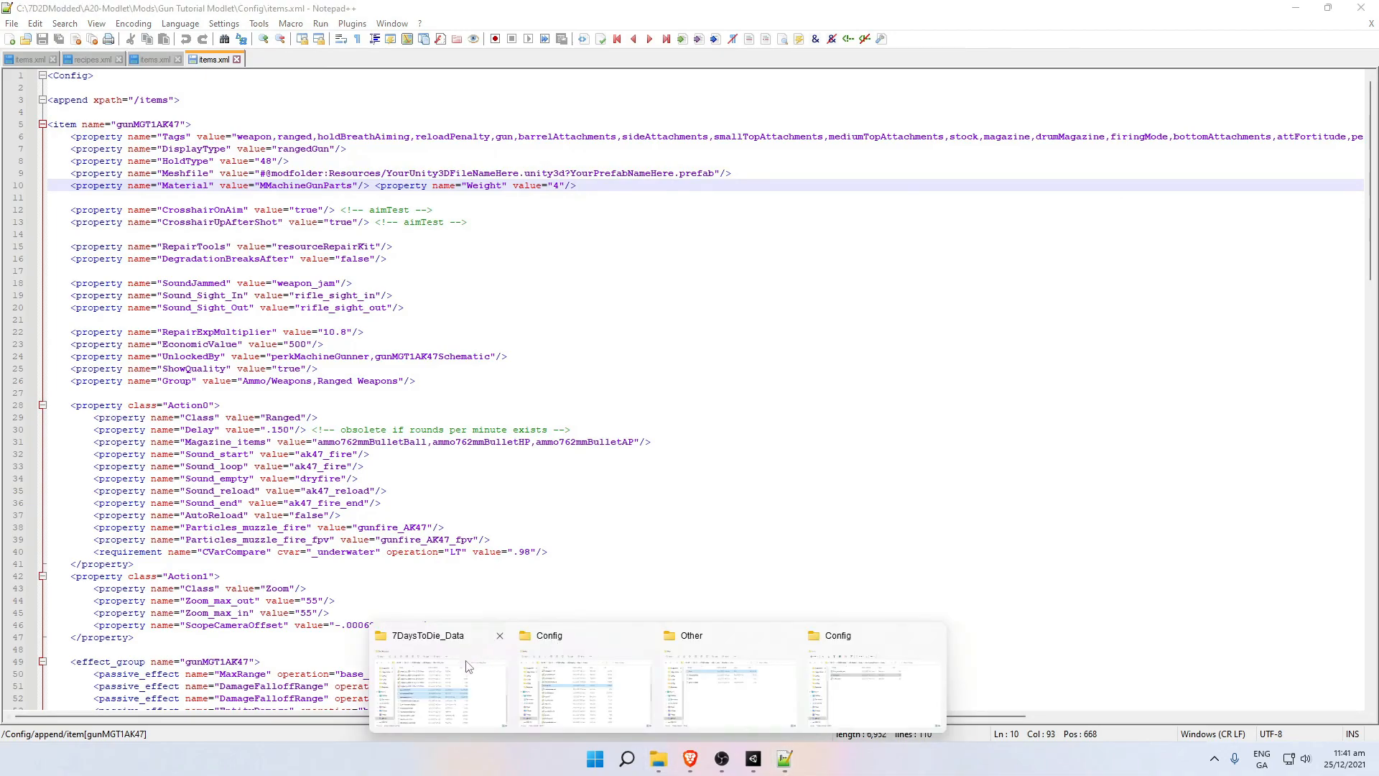
click(823, 679)
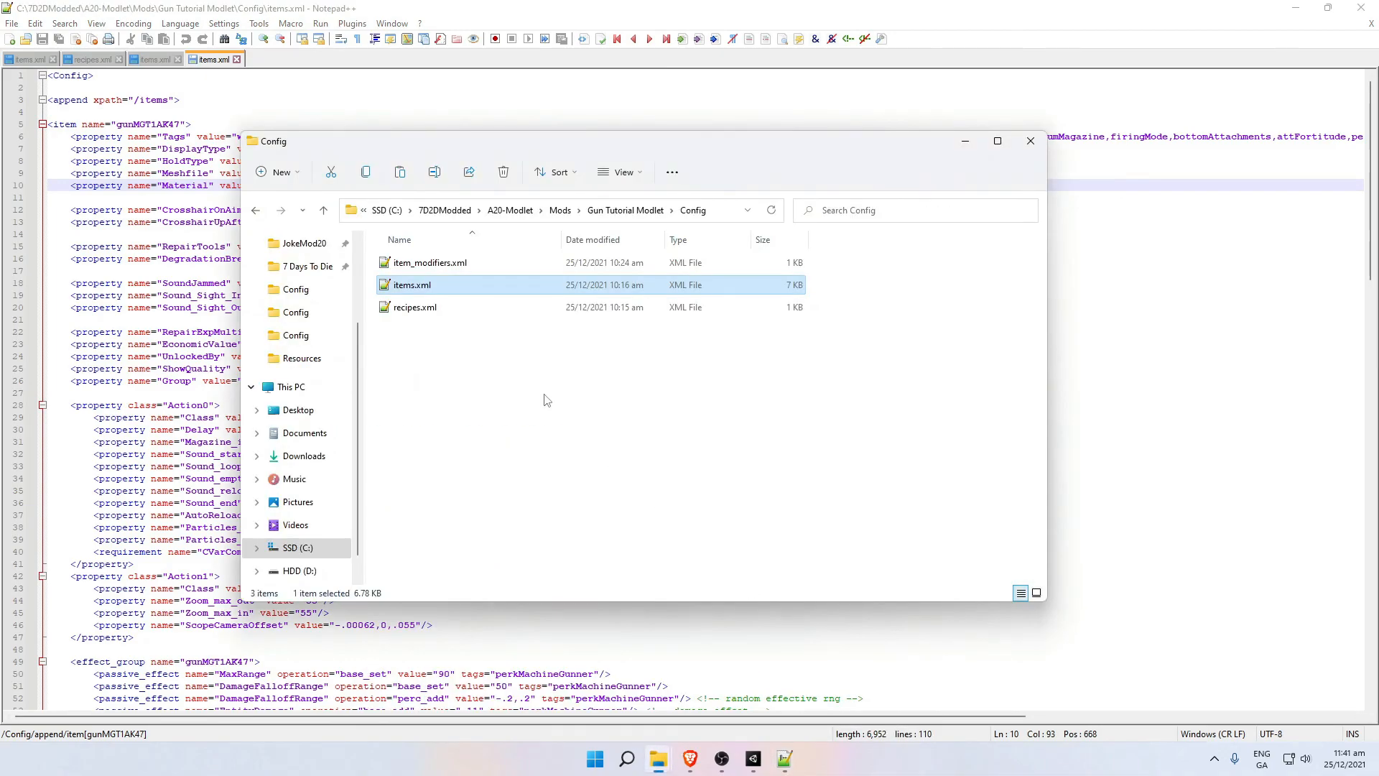
click(257, 214)
double_click(414, 285)
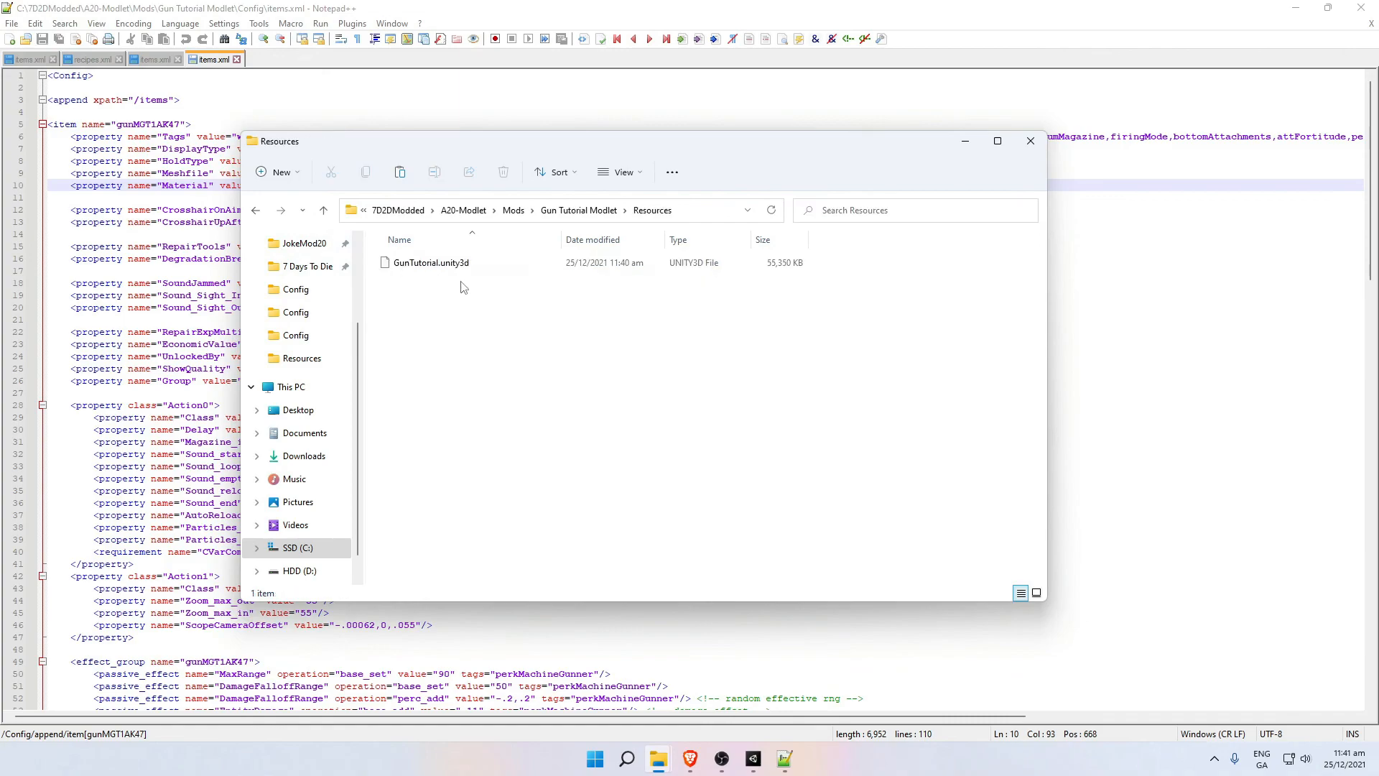
click(450, 267)
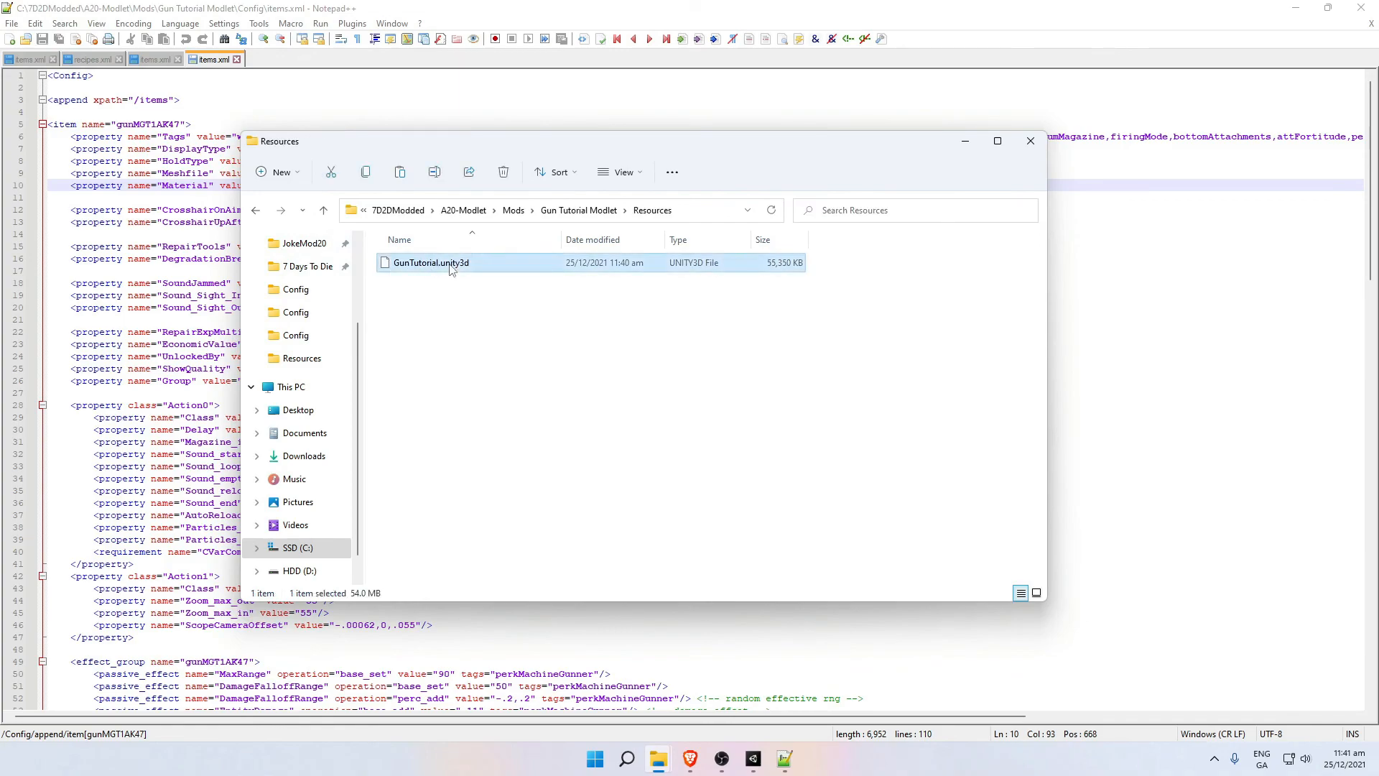
click(450, 266)
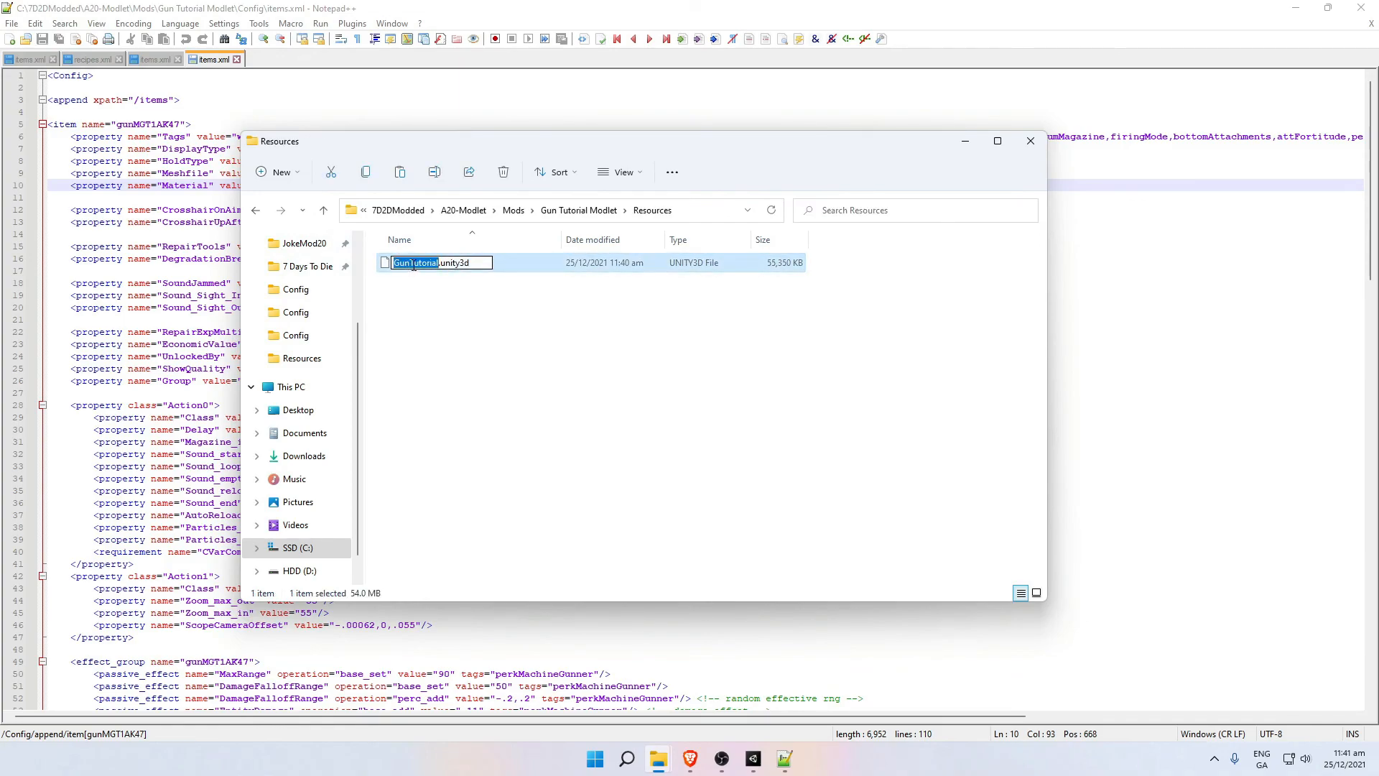
right_click(414, 266)
click(455, 320)
click(488, 318)
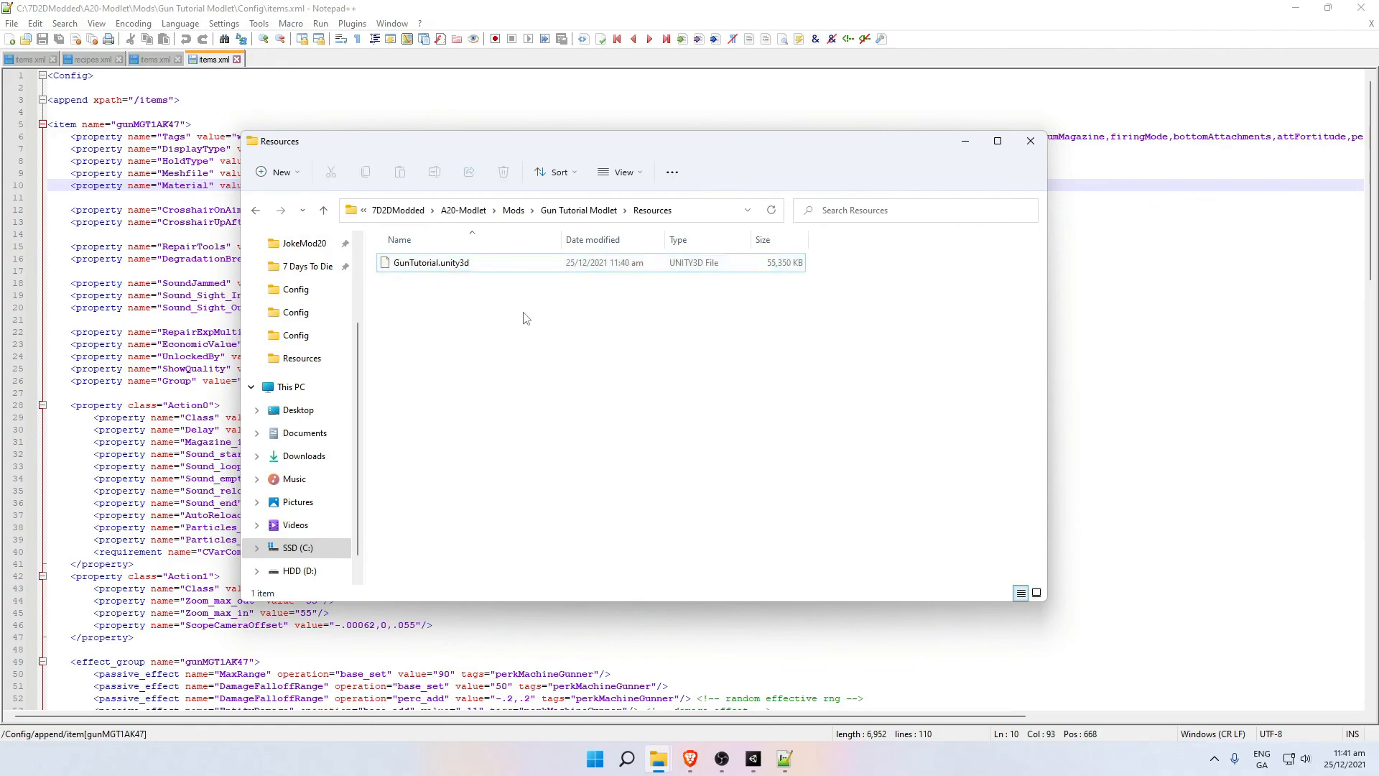
click(963, 142)
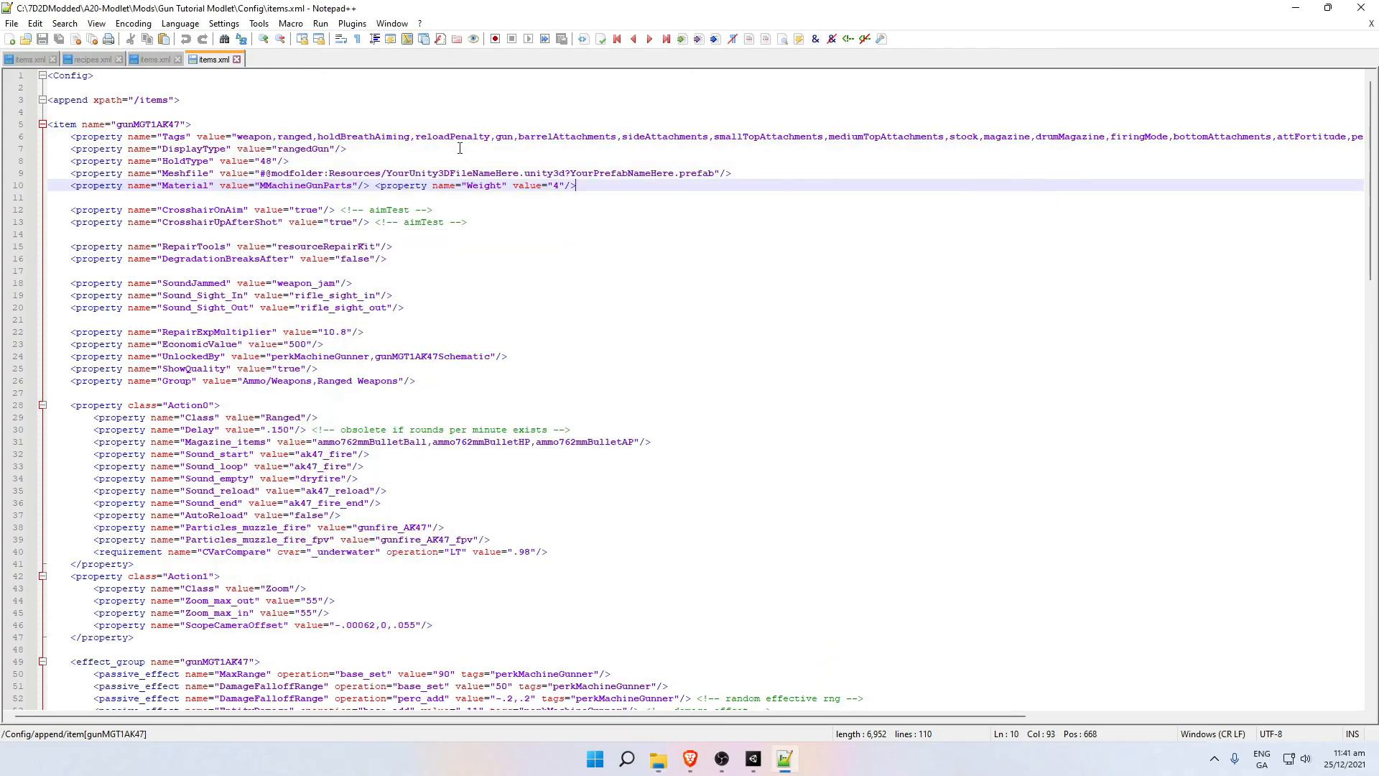
Replace YourUnity3DFileNameHere in the Meshfile value with GunTutorial.
double_click(408, 173)
key(ctrl+v)
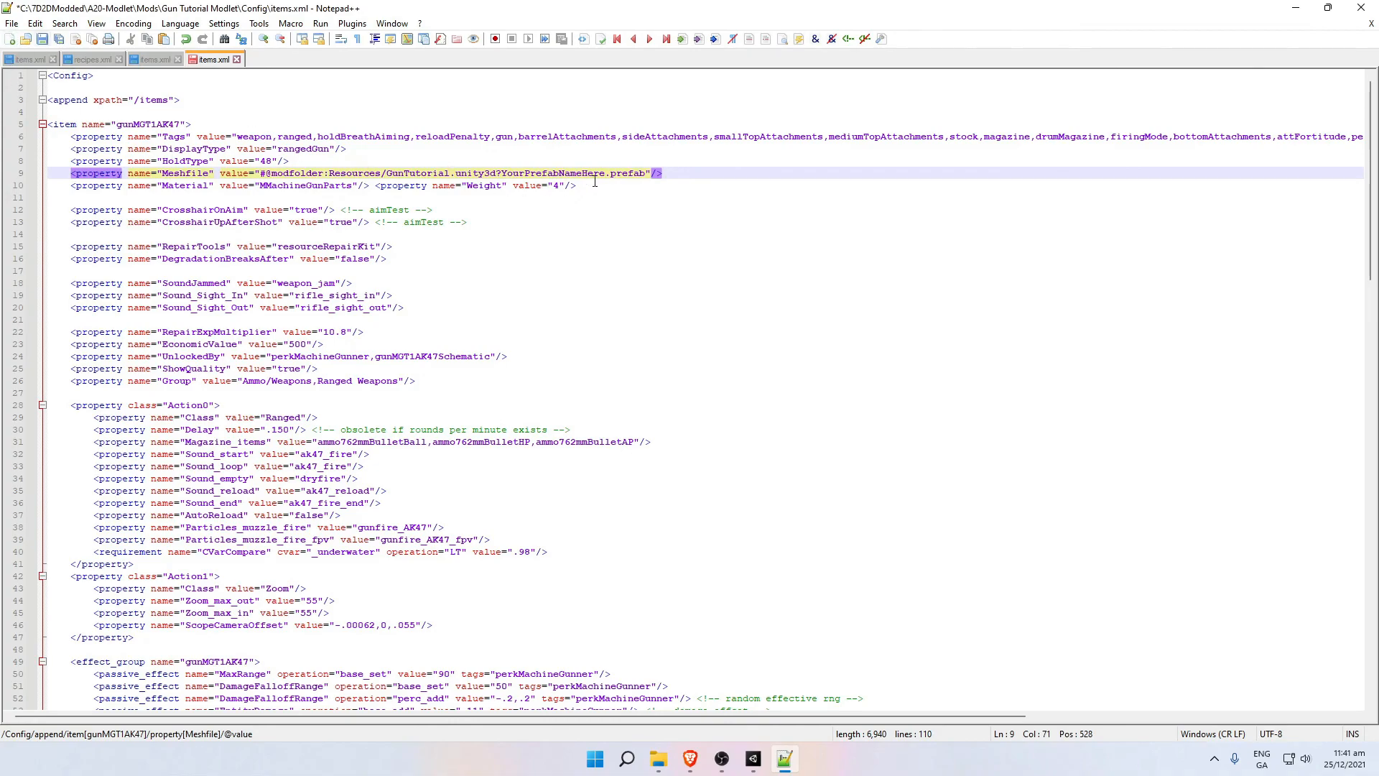
key(End)
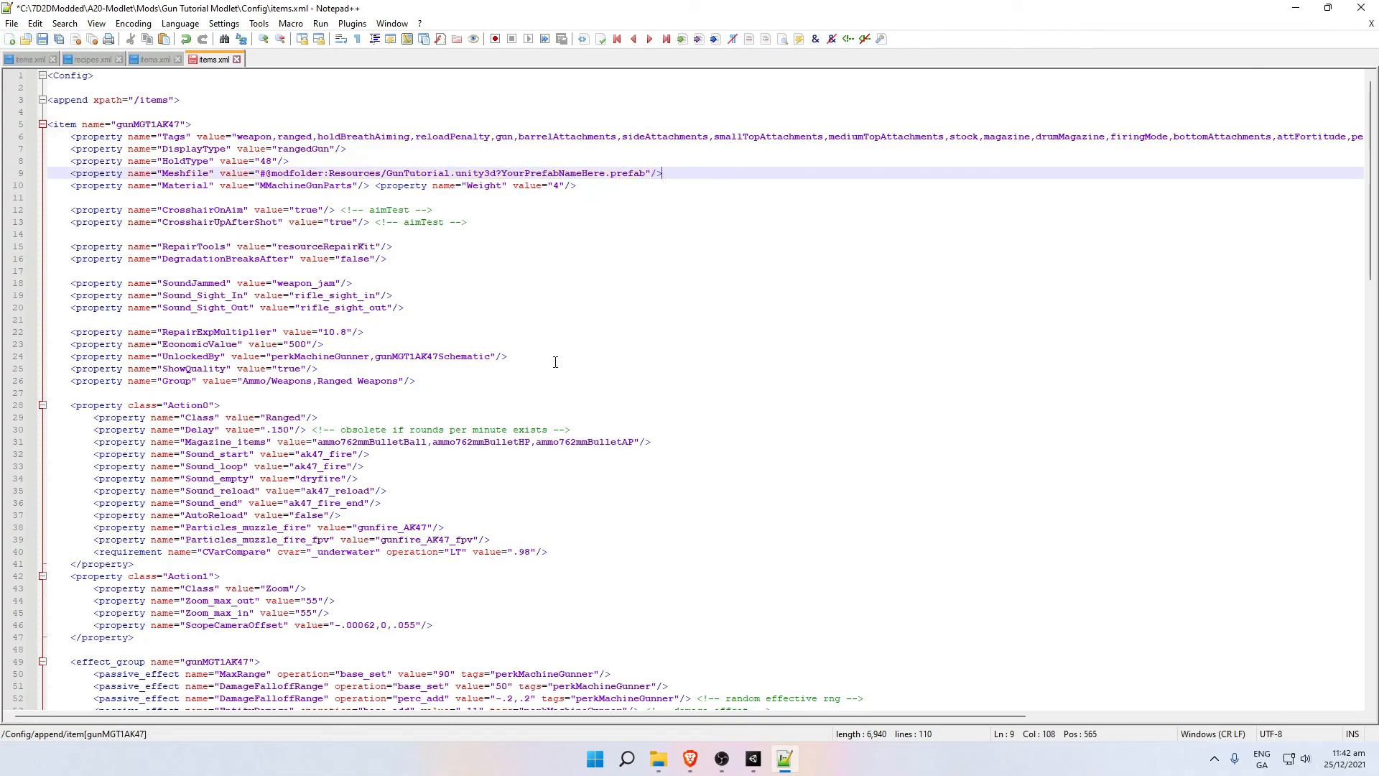
Switch to Unity, copy the name of the MachgineGunTutorial prefab in Assets/Prefabs, and return to items.xml.
click(753, 759)
click(147, 610)
click(146, 617)
right_click(143, 619)
click(182, 644)
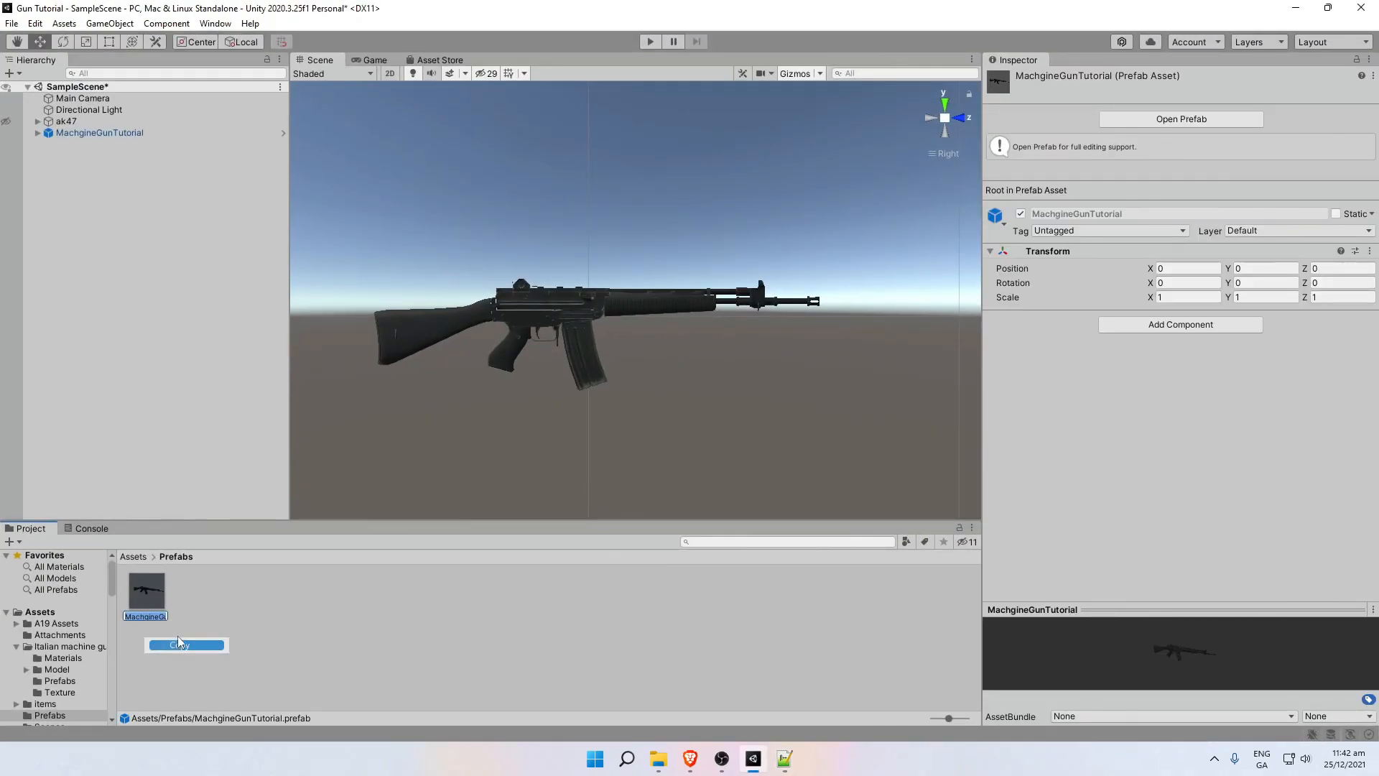
click(184, 611)
key(alt+Tab)
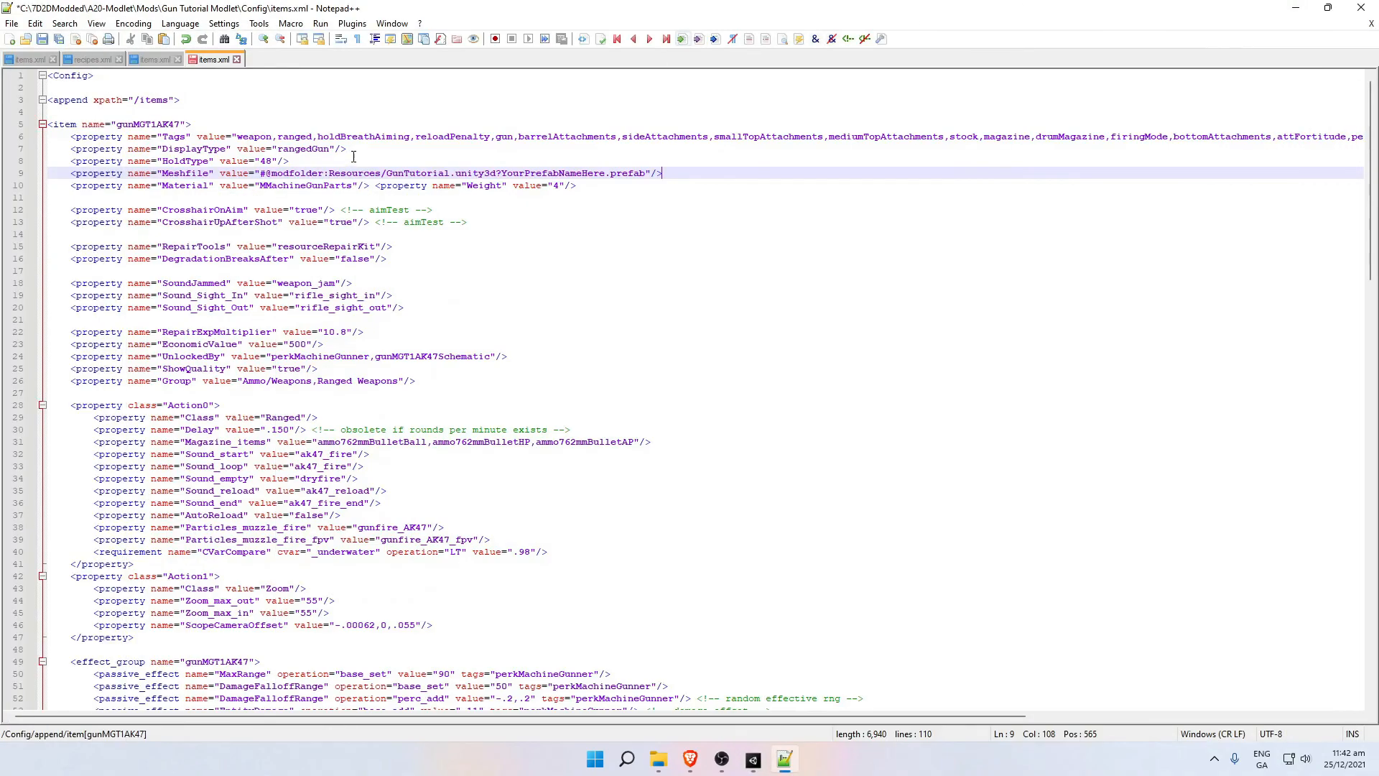
Replace YourPrefabNameHere in the Meshfile value with MachgineGunTutorial and save items.xml.
double_click(524, 174)
key(ctrl+v)
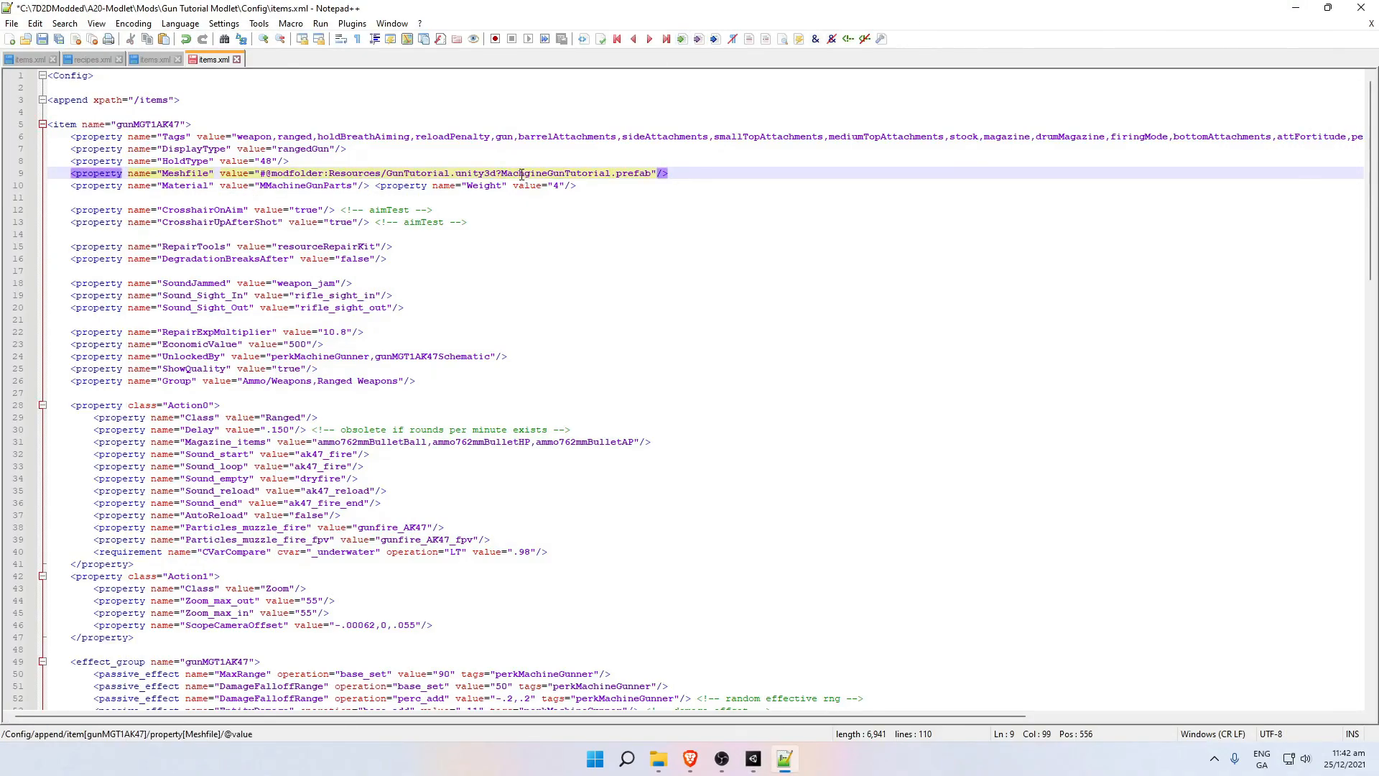
click(668, 174)
click(11, 23)
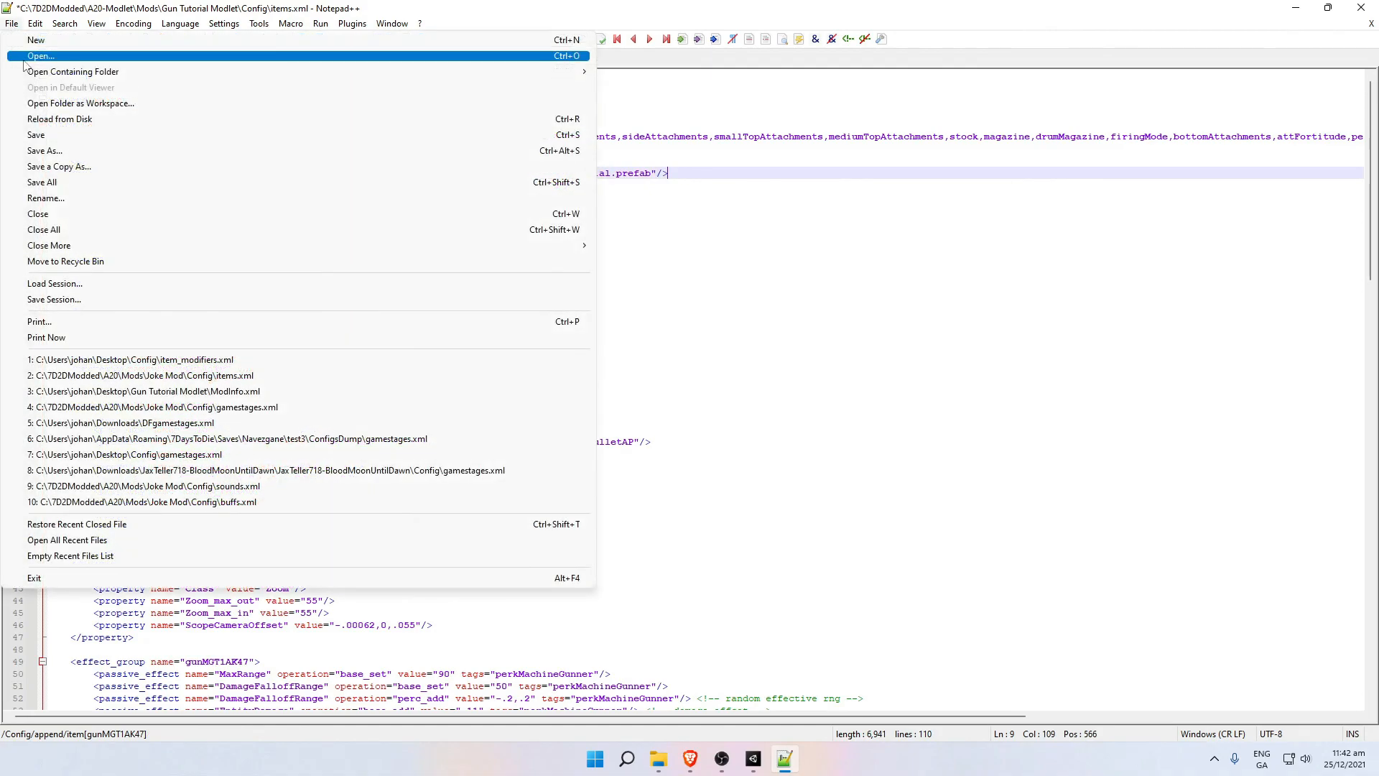
click(39, 137)
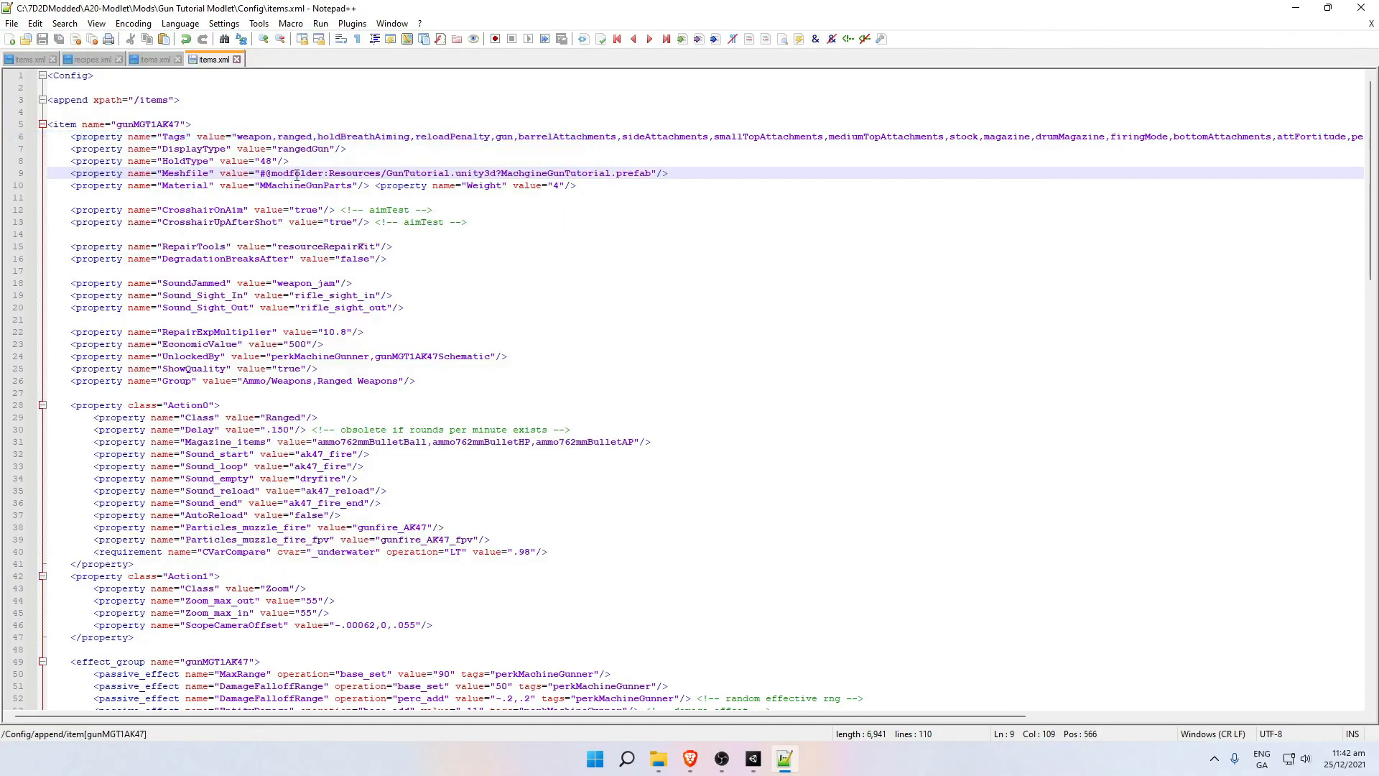
Rename the gun item on line 5 of items.xml to gunMGT2ItalianRifle and save the file.
click(204, 123)
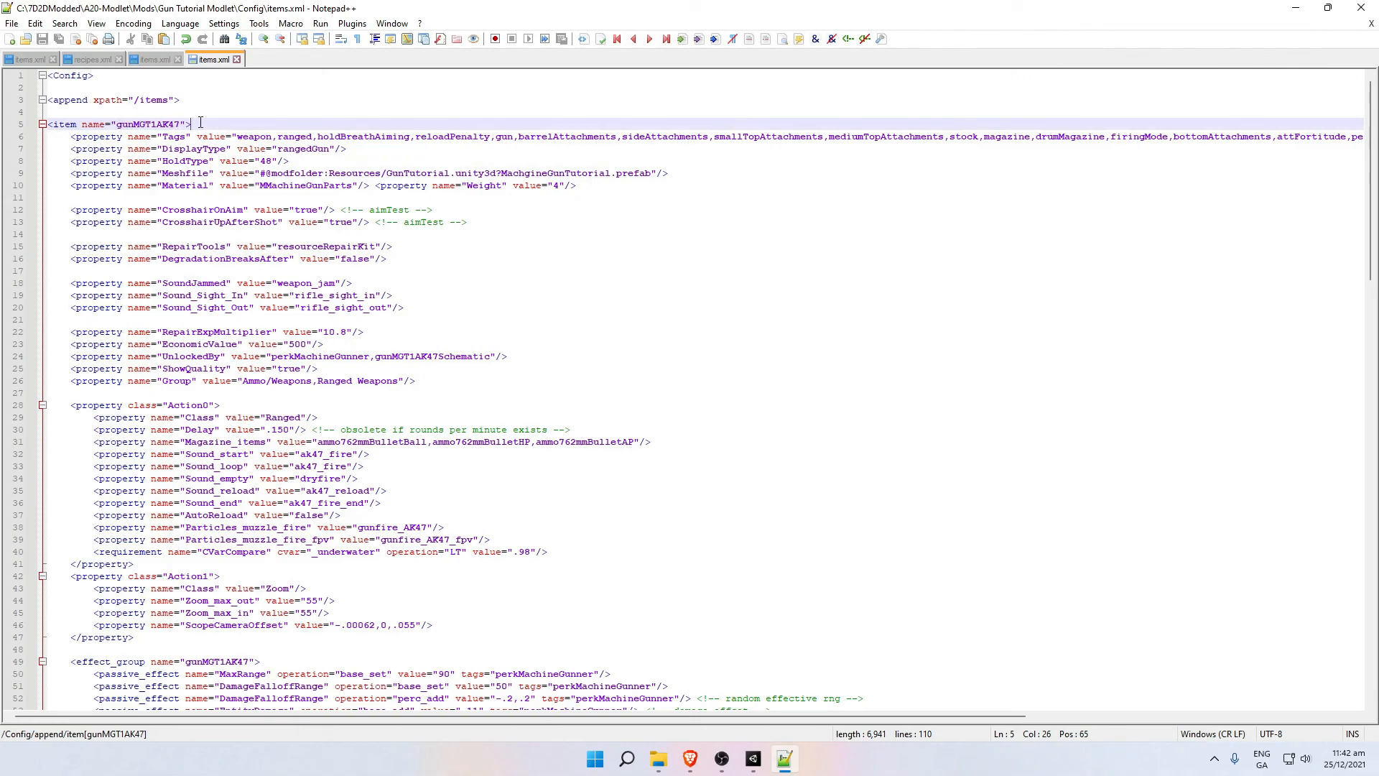
key(Left)
key(Left)
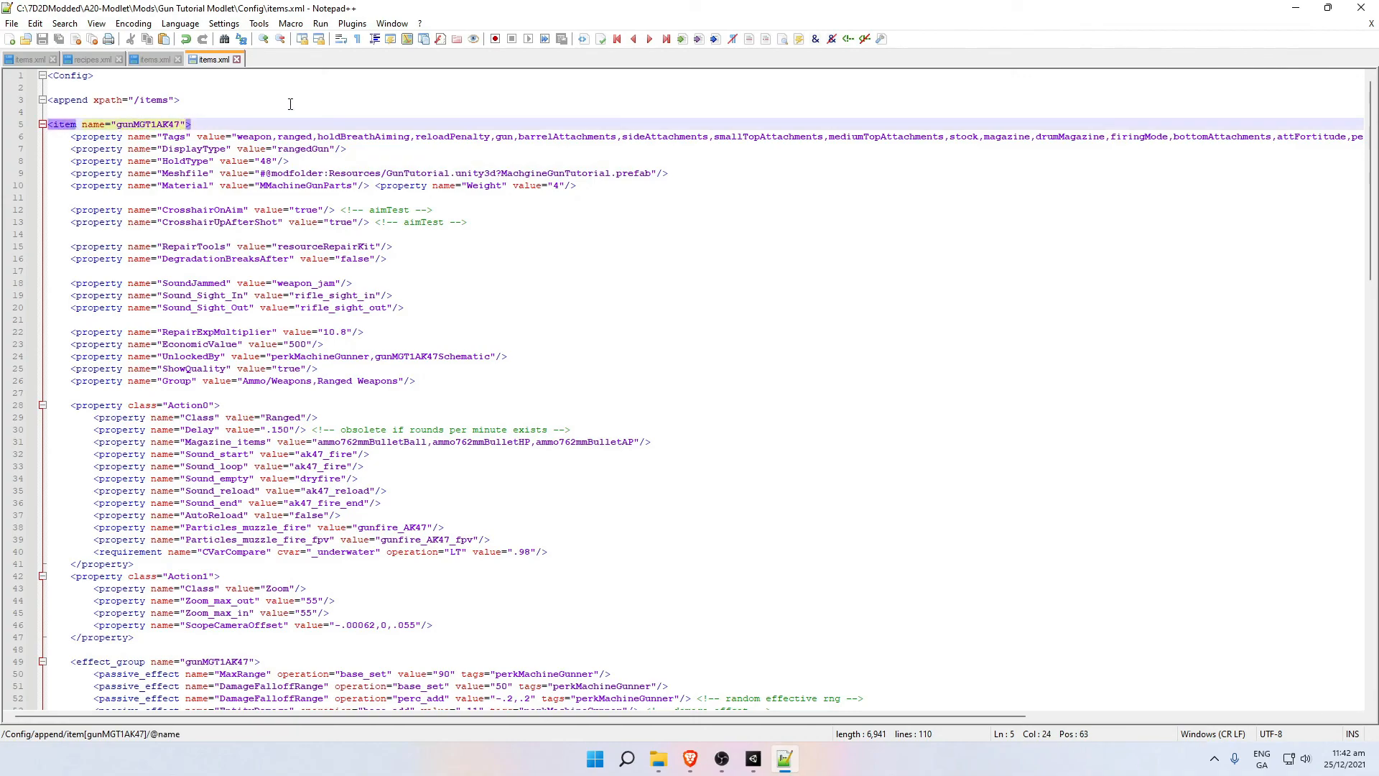
key(BackSpace)
key(BackSpace)
key(BackSpace)
key(BackSpace)
key(BackSpace)
key(BackSpace)
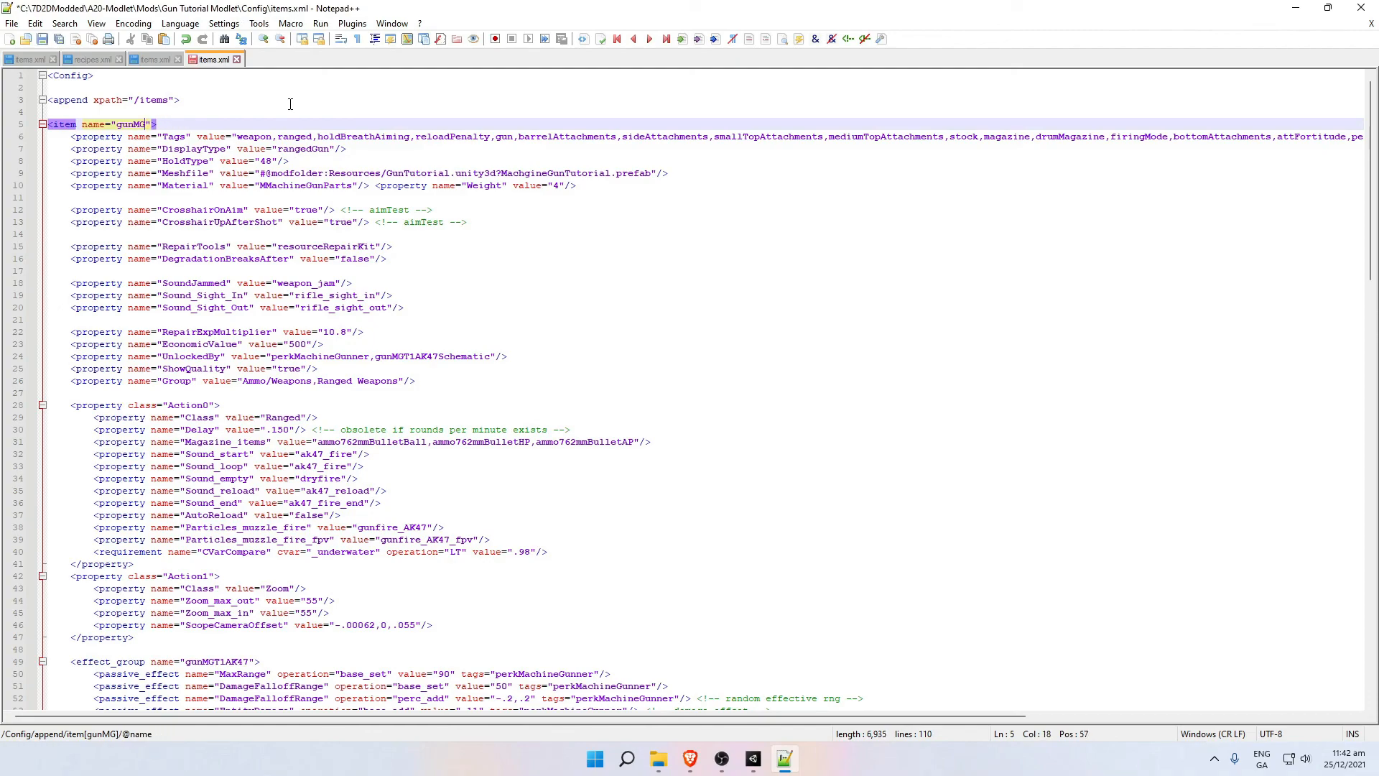
text(T2ItalianRifle)
click(12, 23)
click(162, 130)
key(End)
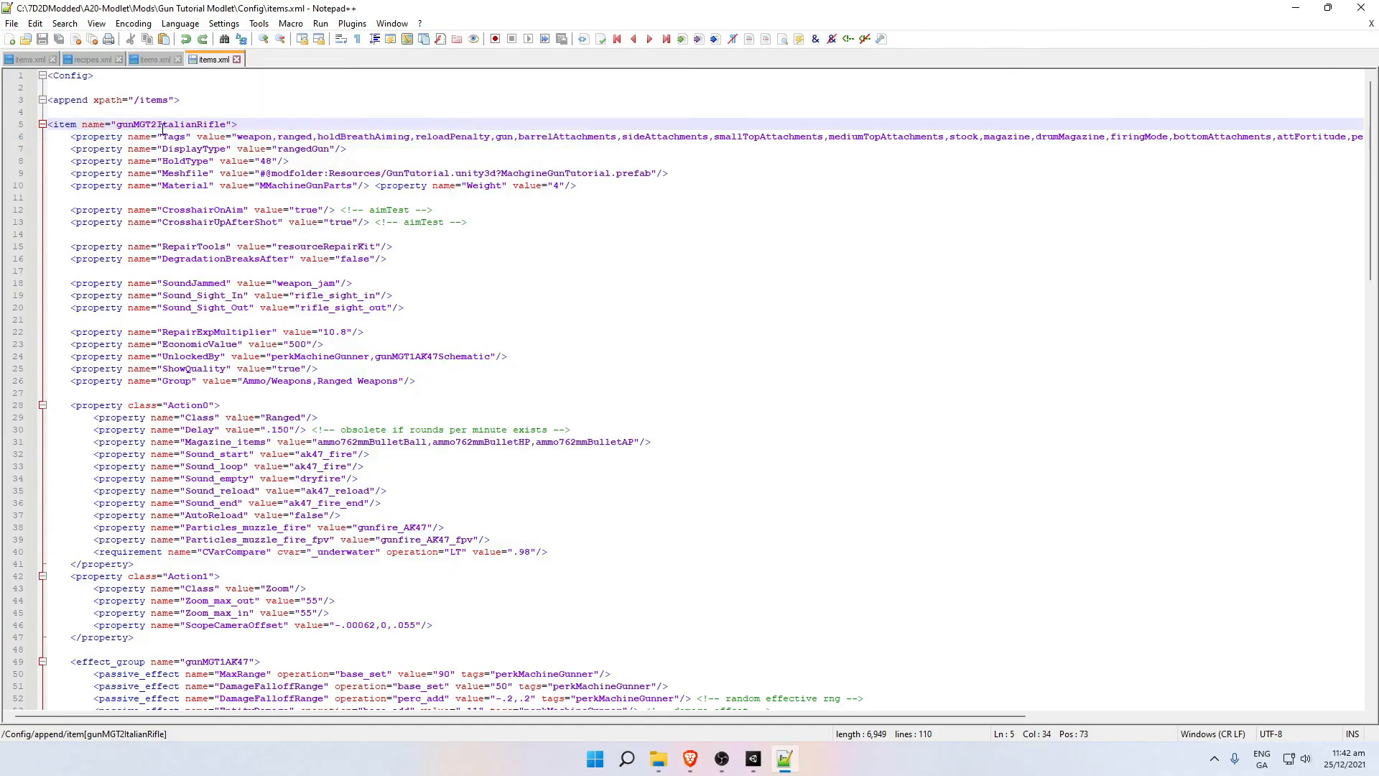
Copy gunMGT2ItalianRifle from the item name on line 5 and use it as the effect_group name on line 49.
double_click(163, 127)
right_click(161, 128)
click(187, 156)
click(237, 136)
scroll(237, 135, down, 9)
scroll(237, 135, down, 2)
double_click(237, 259)
key(ctrl+v)
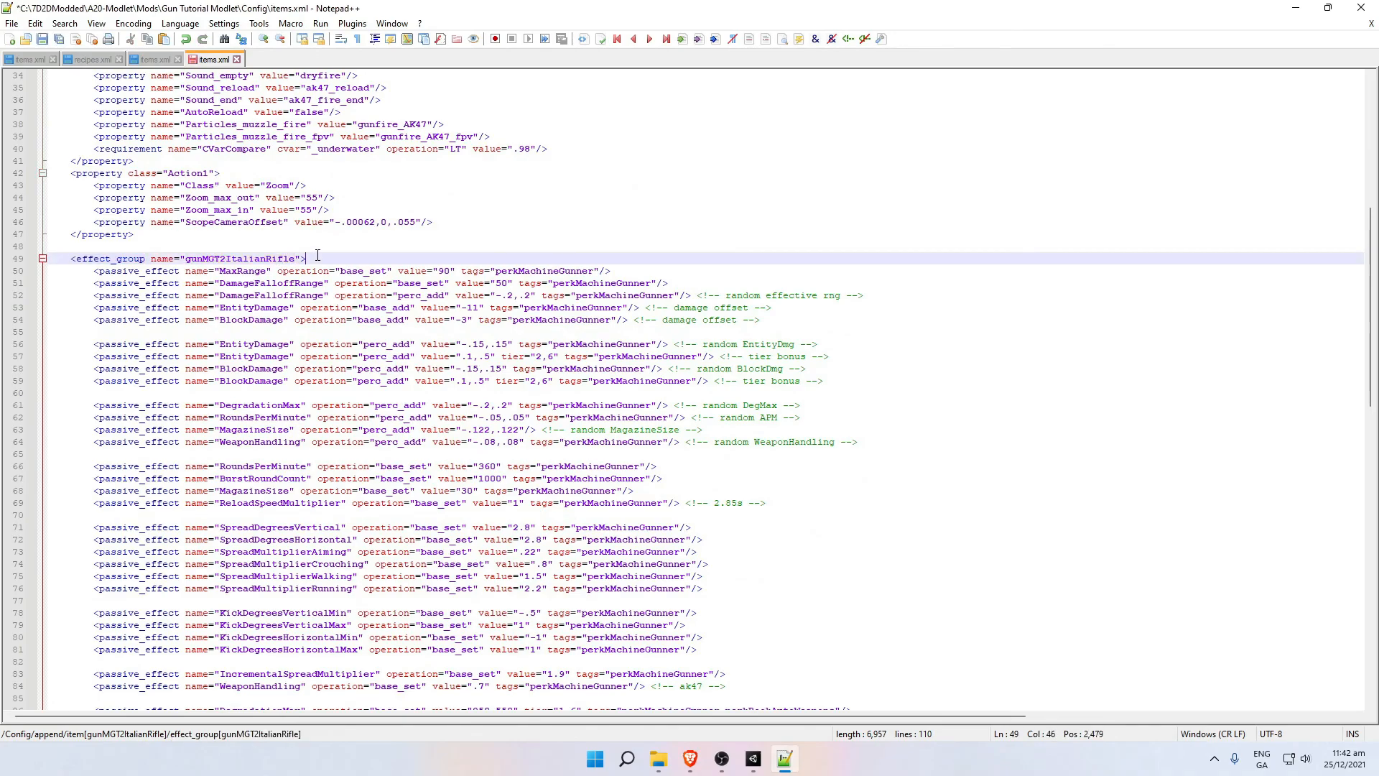
Rename the schematic item on line 95 to gunMGT2ItalianRifleSchematic and save items.xml.
scroll(316, 256, down, 16)
scroll(241, 246, up, 1)
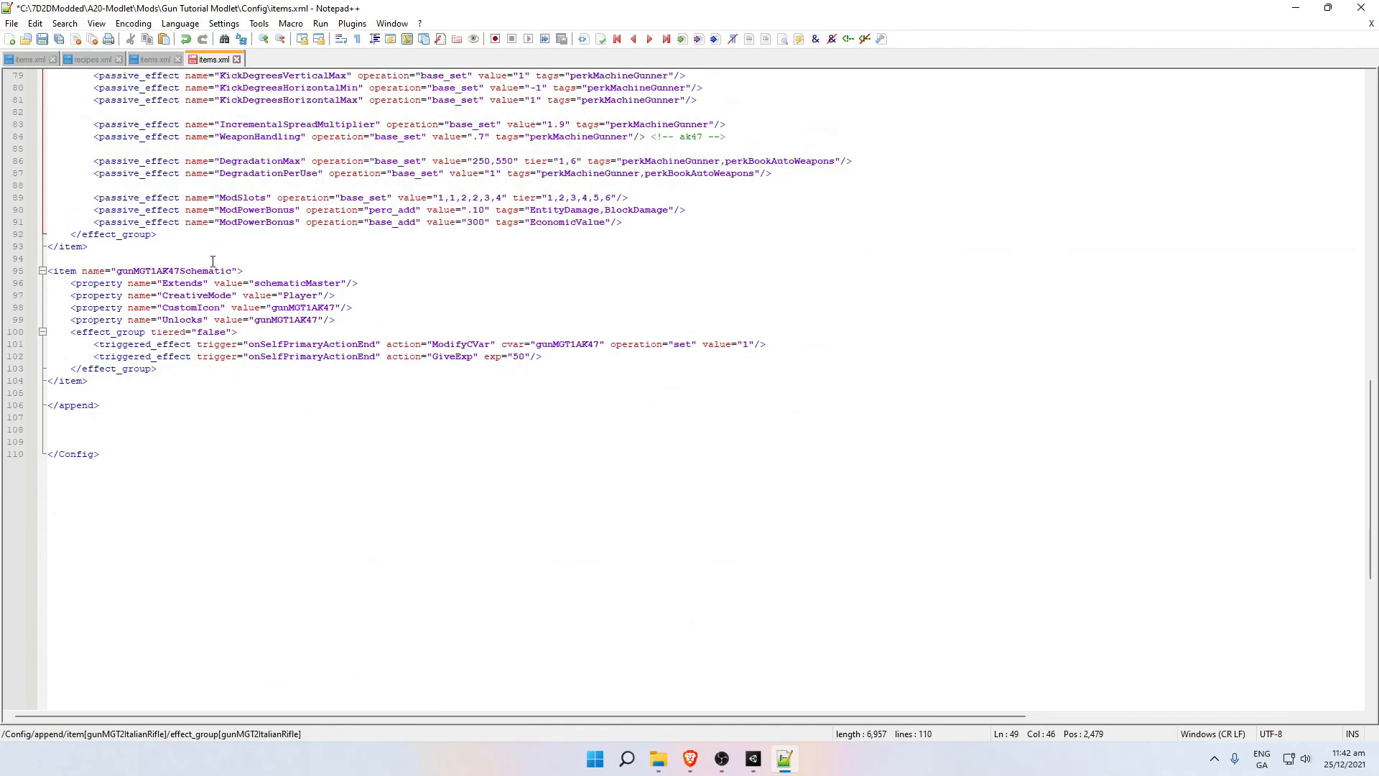
click(178, 270)
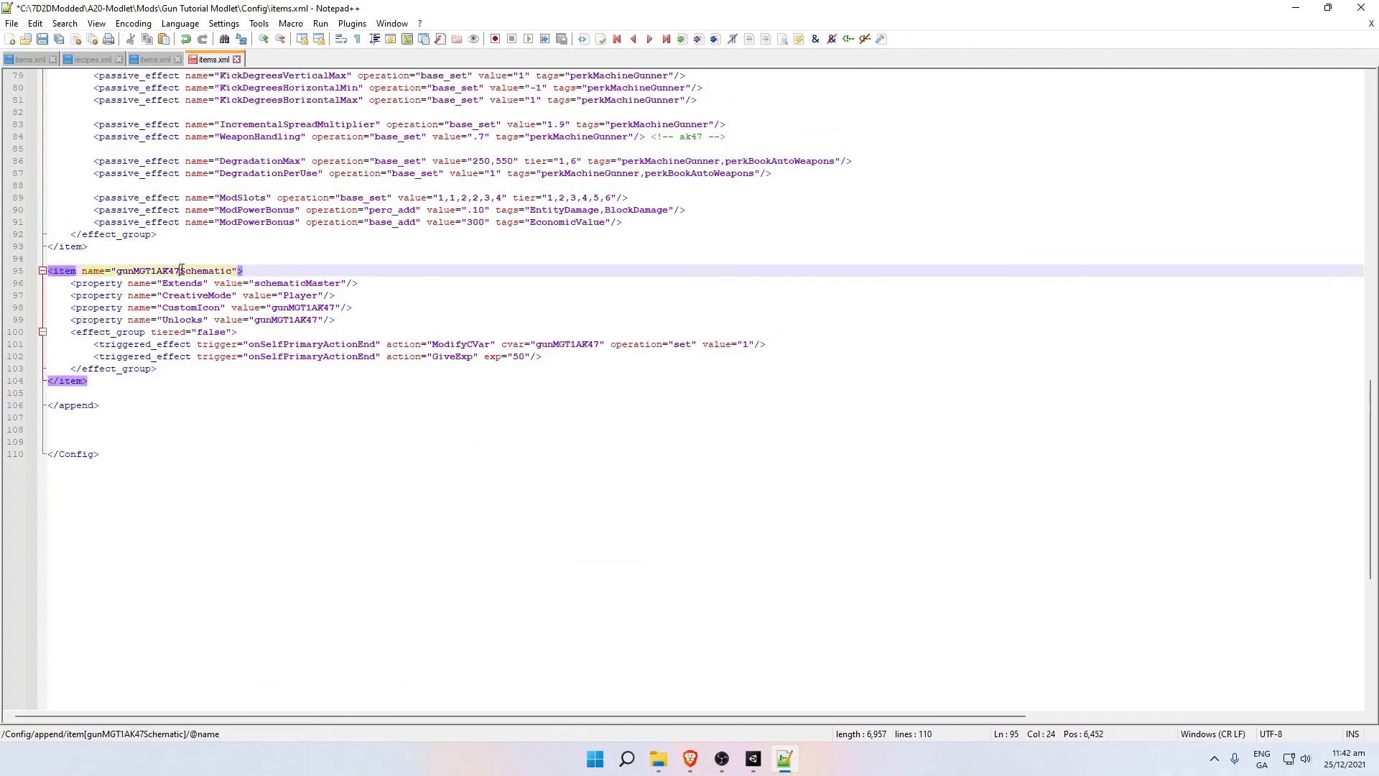
key(BackSpace)
key(BackSpace)
key(BackSpace)
key(BackSpace)
key(BackSpace)
key(BackSpace)
key(BackSpace)
key(BackSpace)
key(BackSpace)
key(BackSpace)
key(BackSpace)
key(ctrl+v)
click(297, 274)
click(12, 23)
click(36, 135)
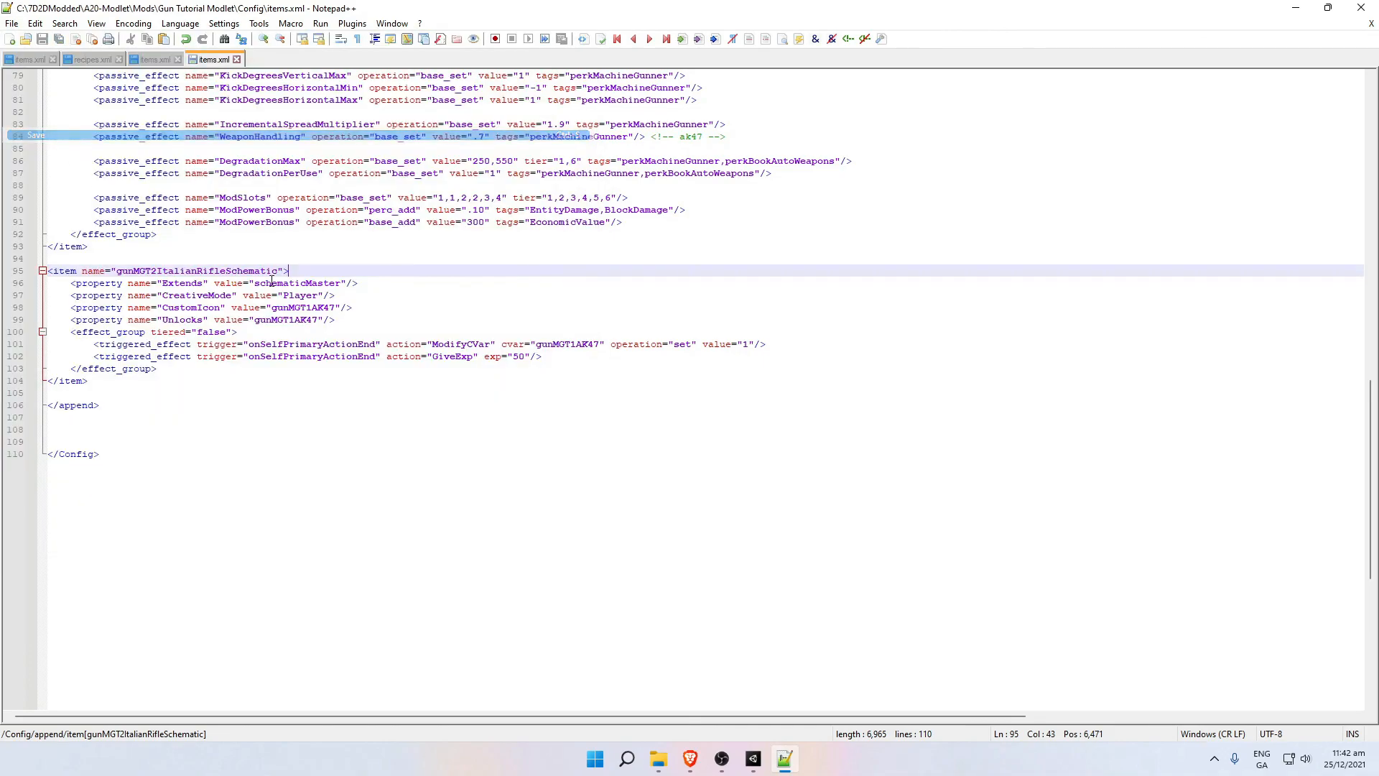
Set the schematic's Unlocks value and its ModifyCVar cvar to gunMGT2ItalianRifle, and save items.xml.
double_click(291, 319)
key(ctrl+v)
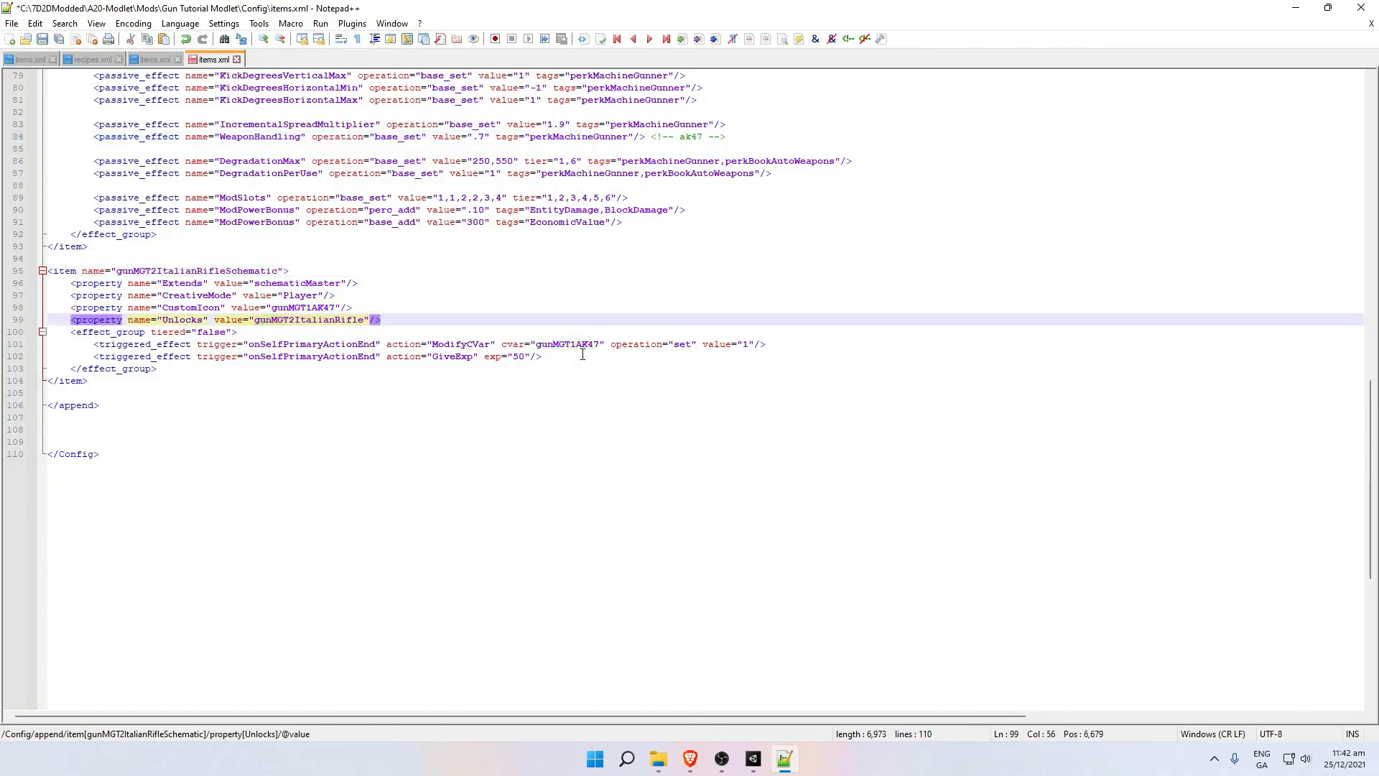
double_click(567, 344)
key(ctrl+v)
click(826, 349)
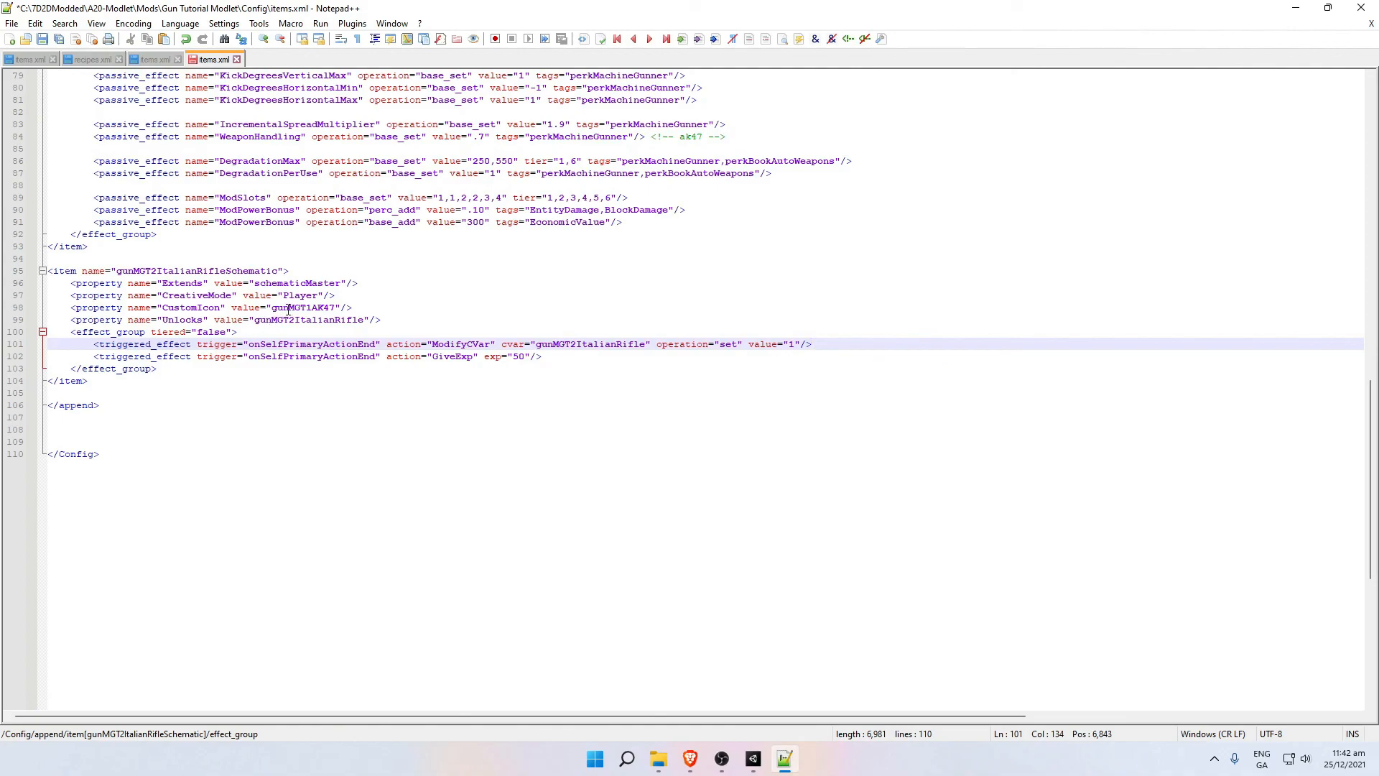
click(355, 306)
click(291, 271)
click(12, 23)
click(44, 132)
Examine the schematic's CustomIcon value and the rifle item's HoldType value in items.xml.
click(360, 307)
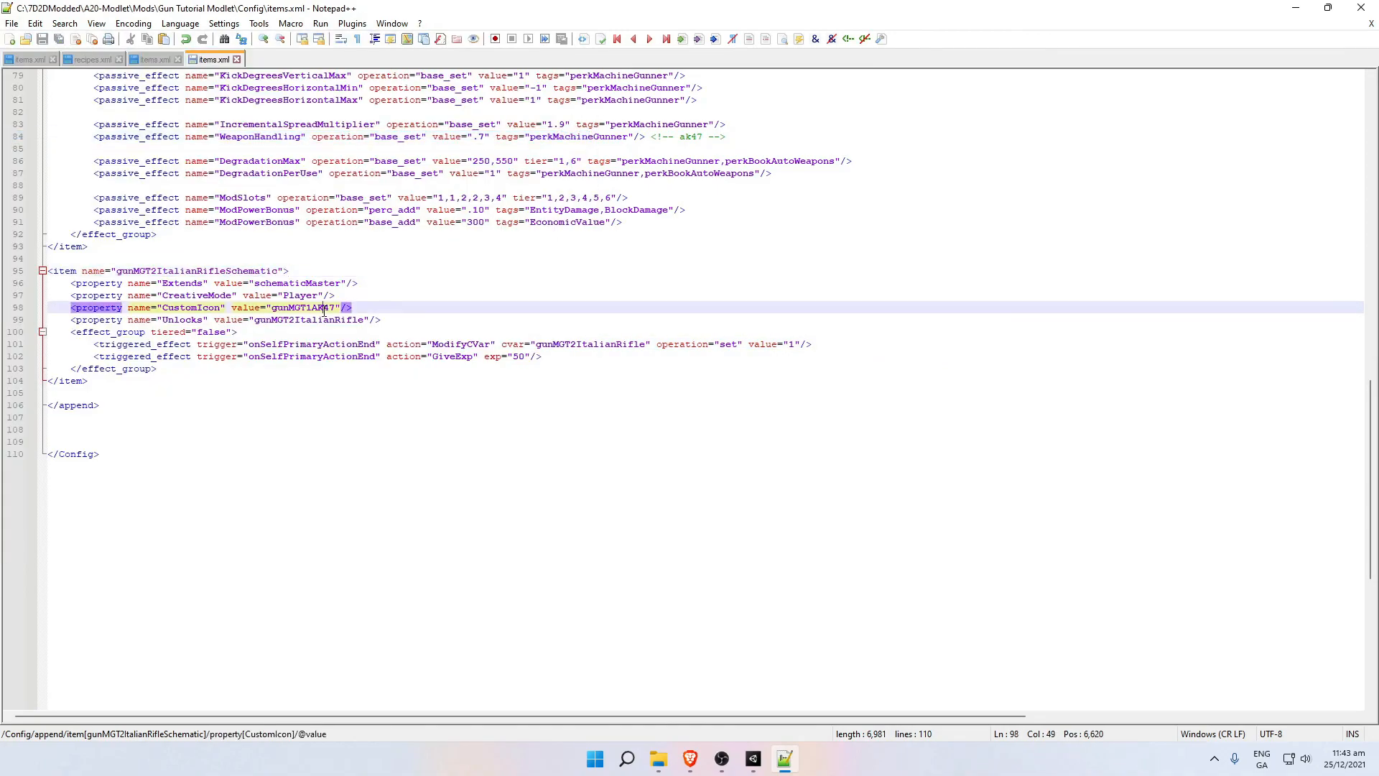
double_click(289, 311)
click(374, 319)
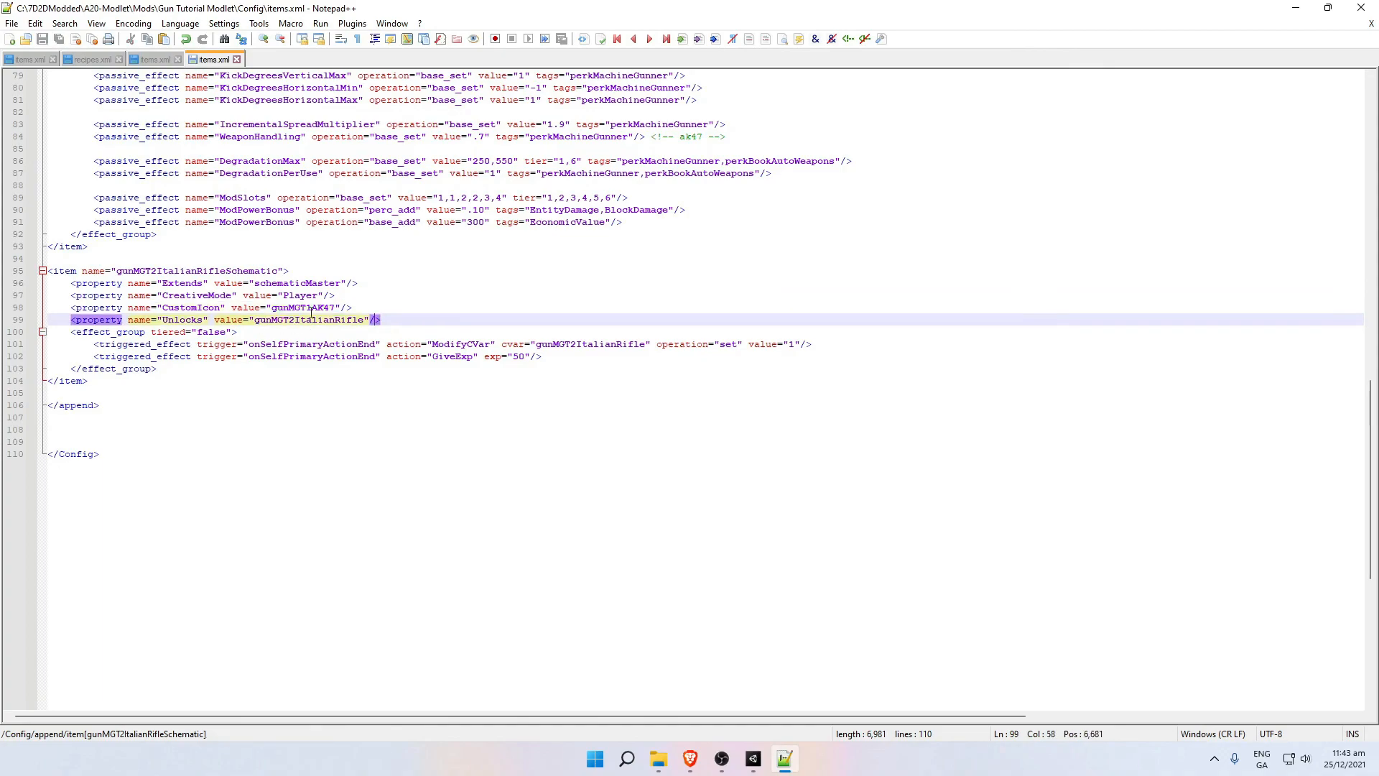
click(350, 310)
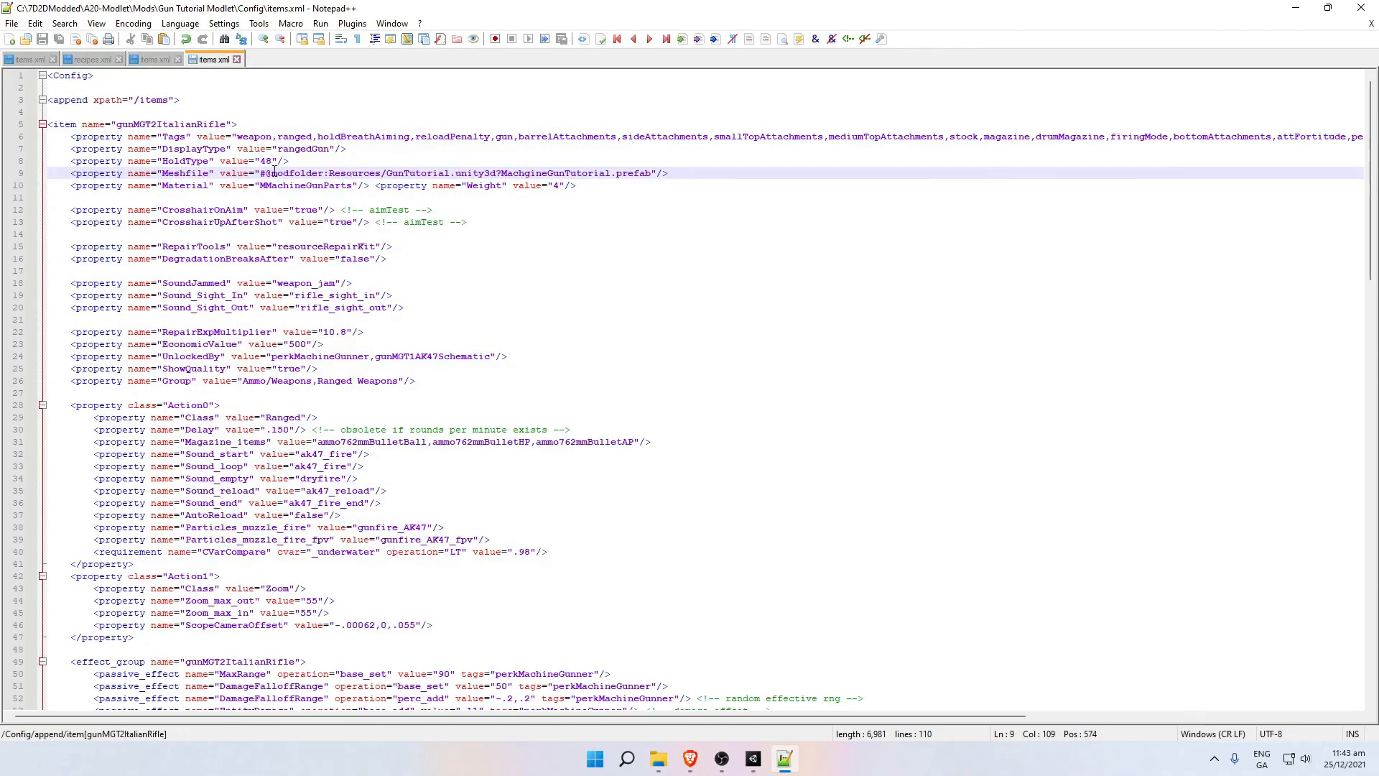
double_click(269, 161)
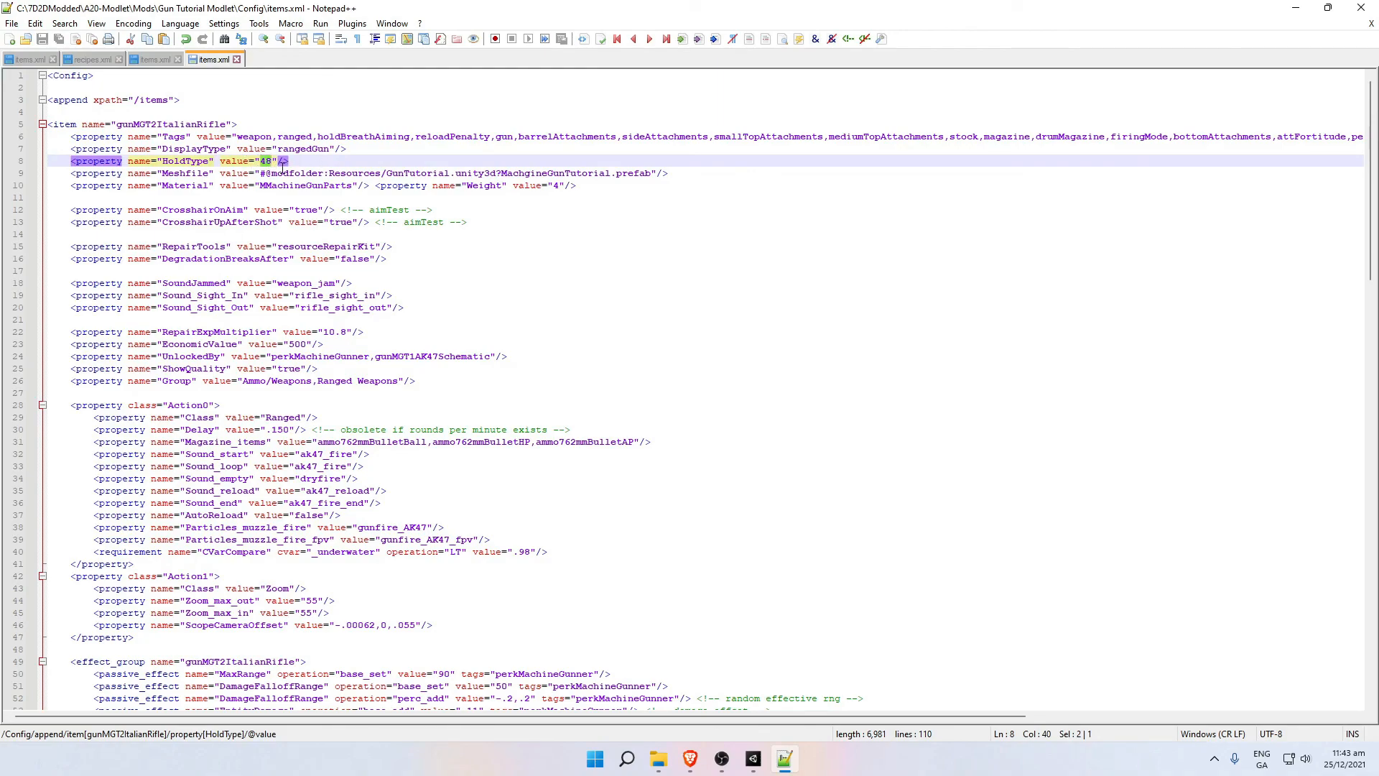
key(End)
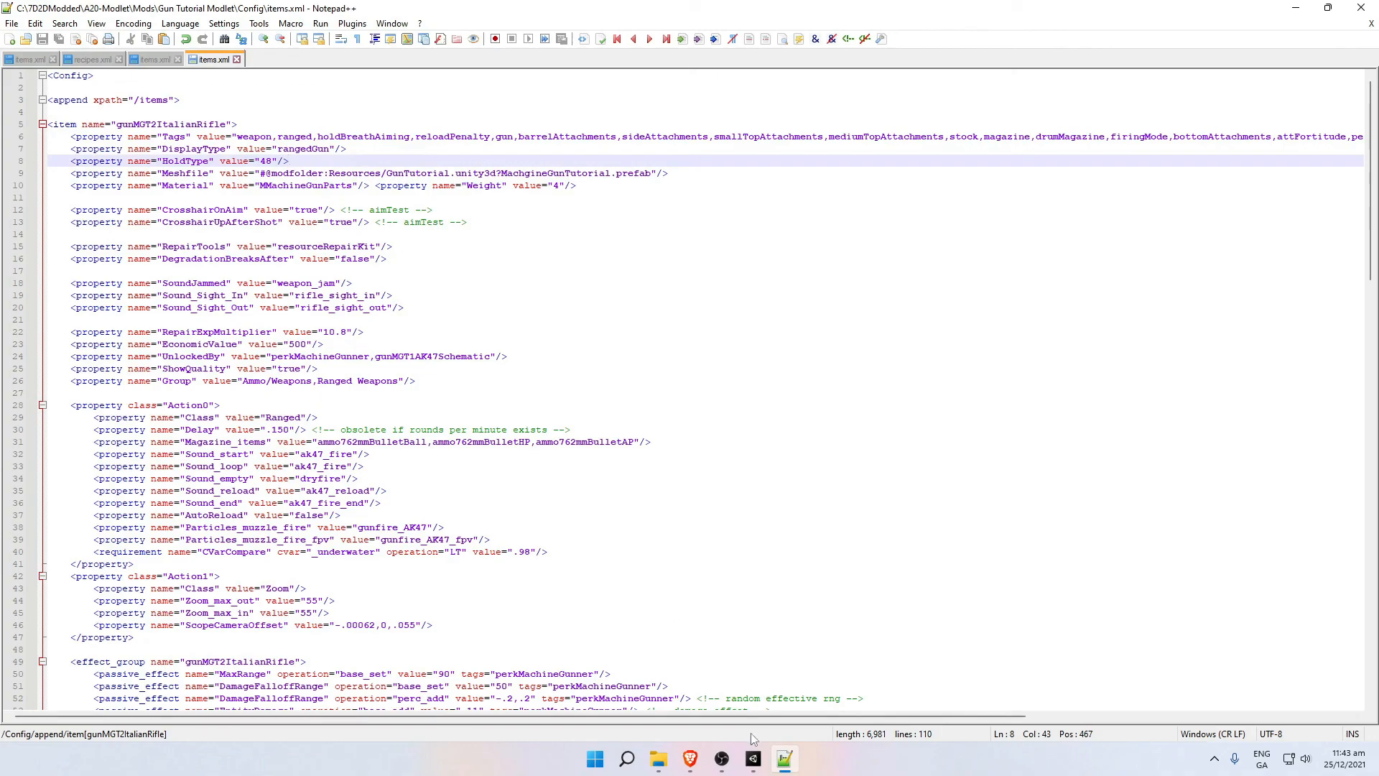
click(753, 758)
click(7, 122)
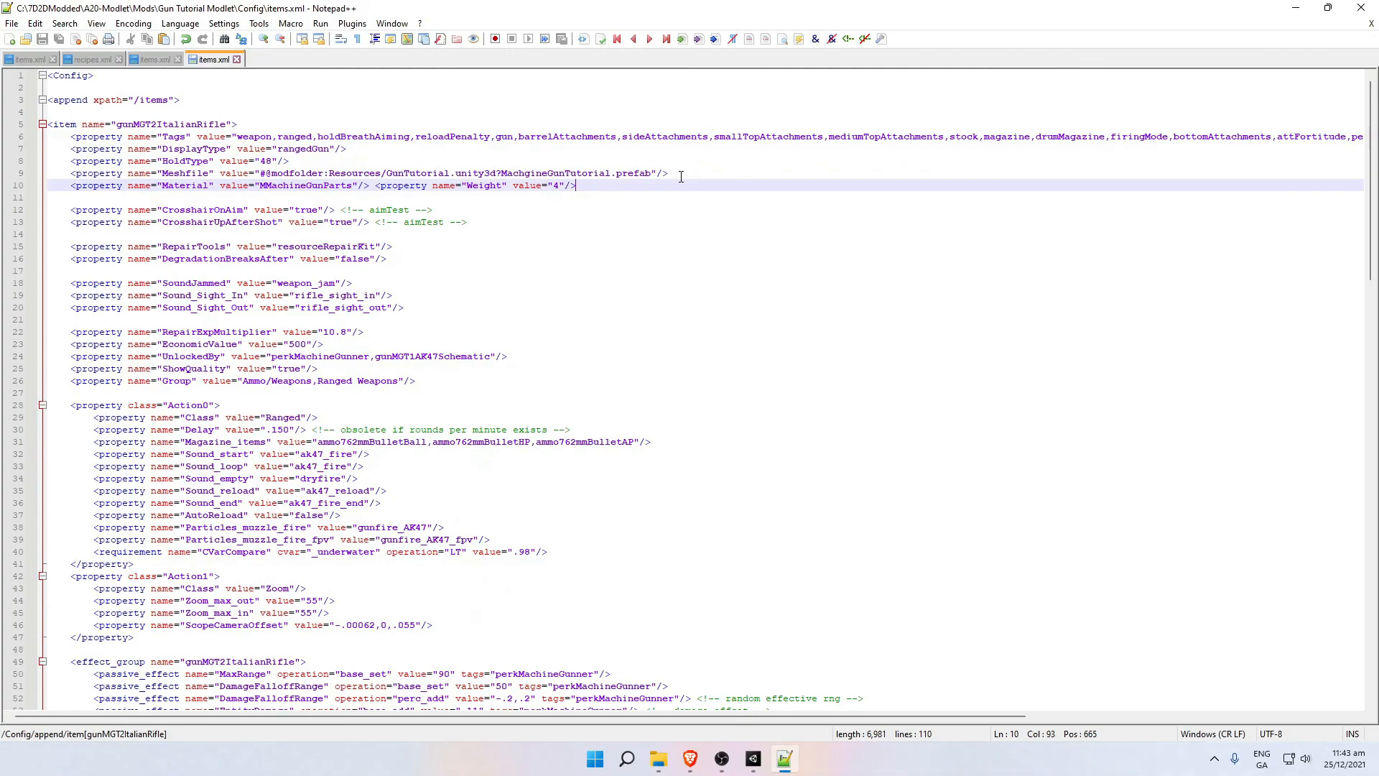
Examine the rifle's Tags list on line 6 through to its end, including the attachmentsIncluded tag.
click(680, 175)
click(348, 151)
scroll(569, 645, right, 6)
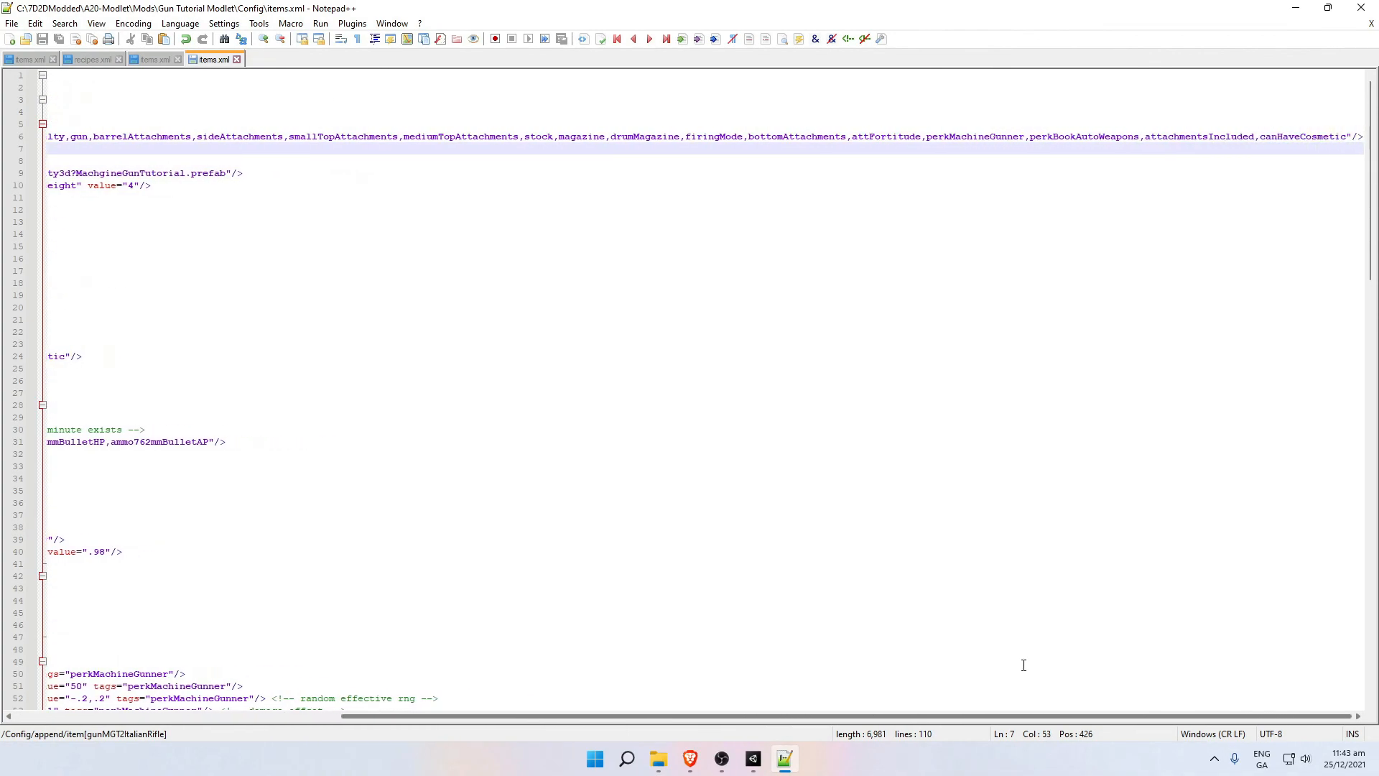
double_click(1204, 138)
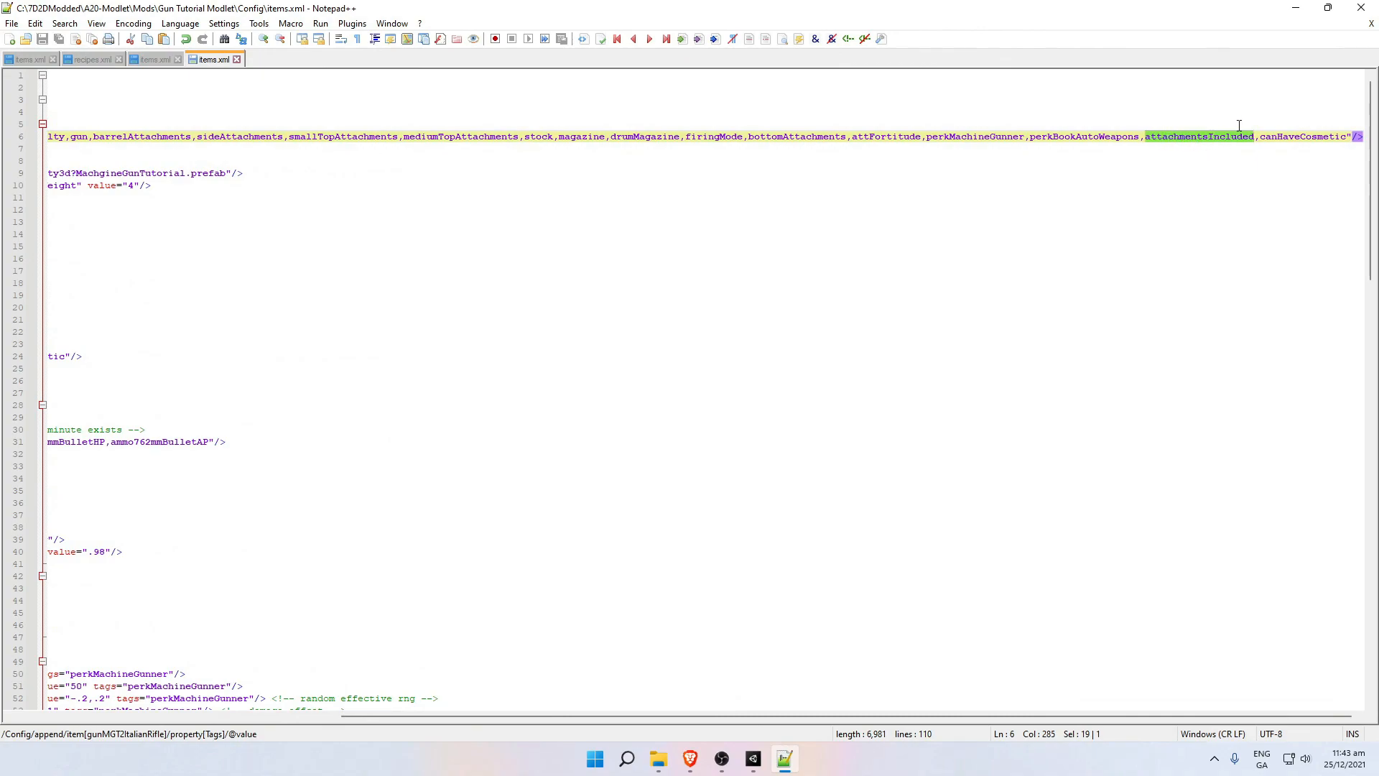
drag(691, 715, 365, 716)
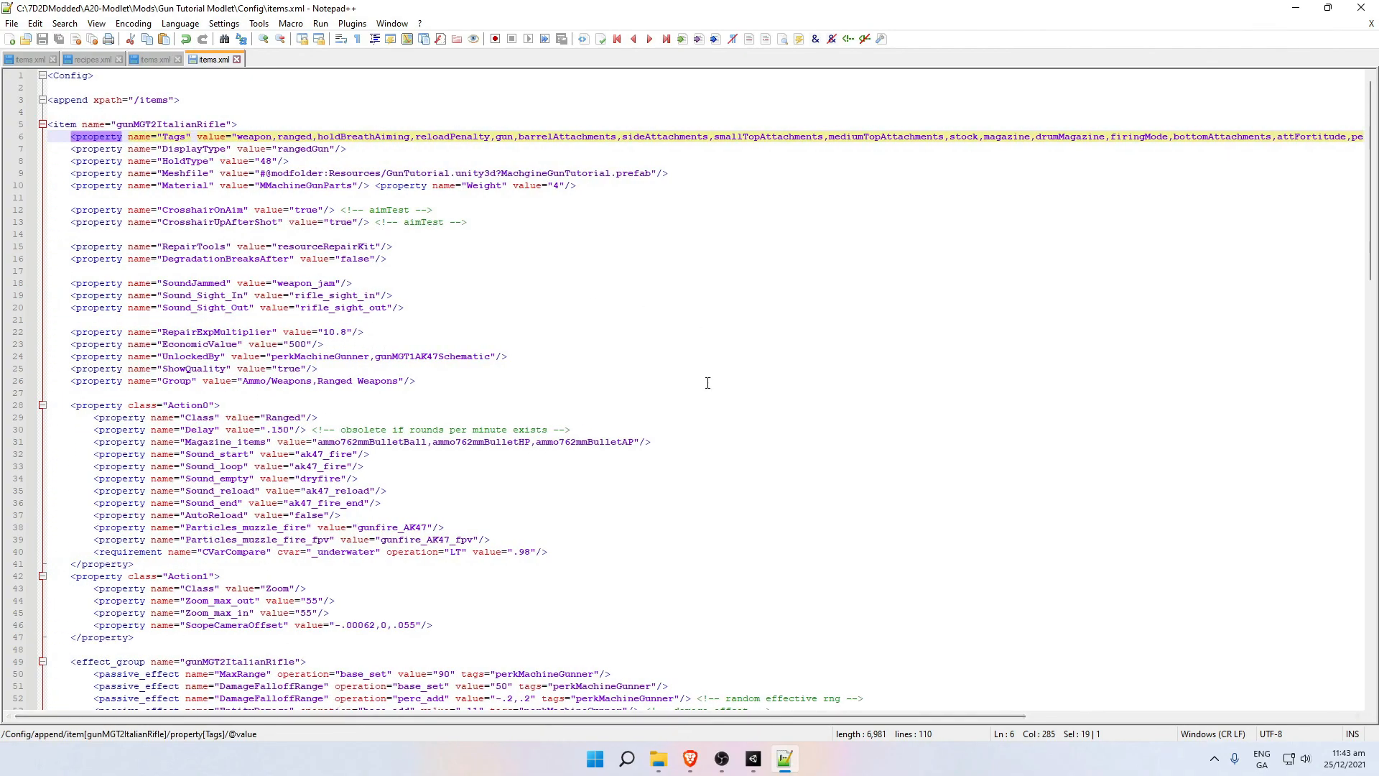
drag(588, 715, 914, 715)
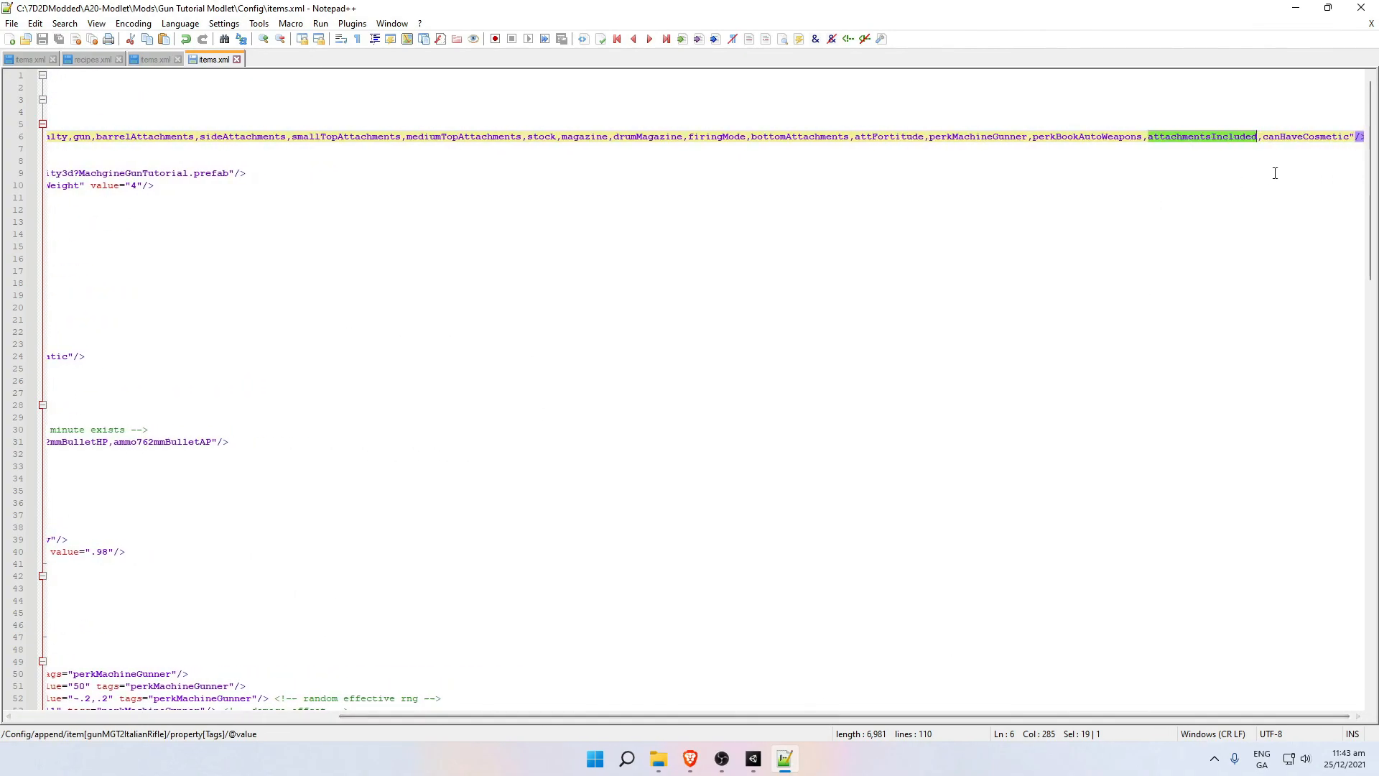
mouse_move(845, 719)
mouse_down()
mouse_move(517, 716)
mouse_move(862, 717)
mouse_up()
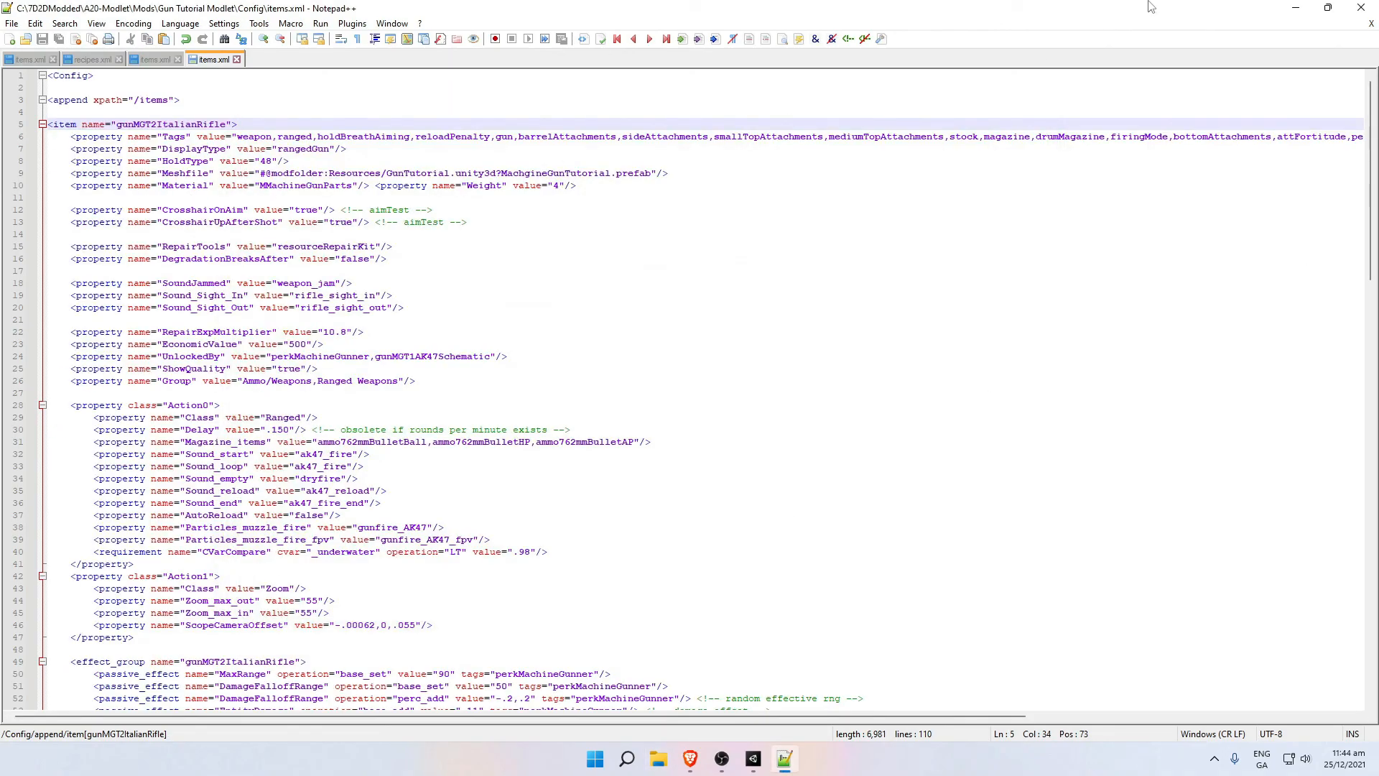
Open recipes.xml from the Gun Tutorial Modlet's Config folder in the A20-Modlet installation's Mods folder.
click(1295, 7)
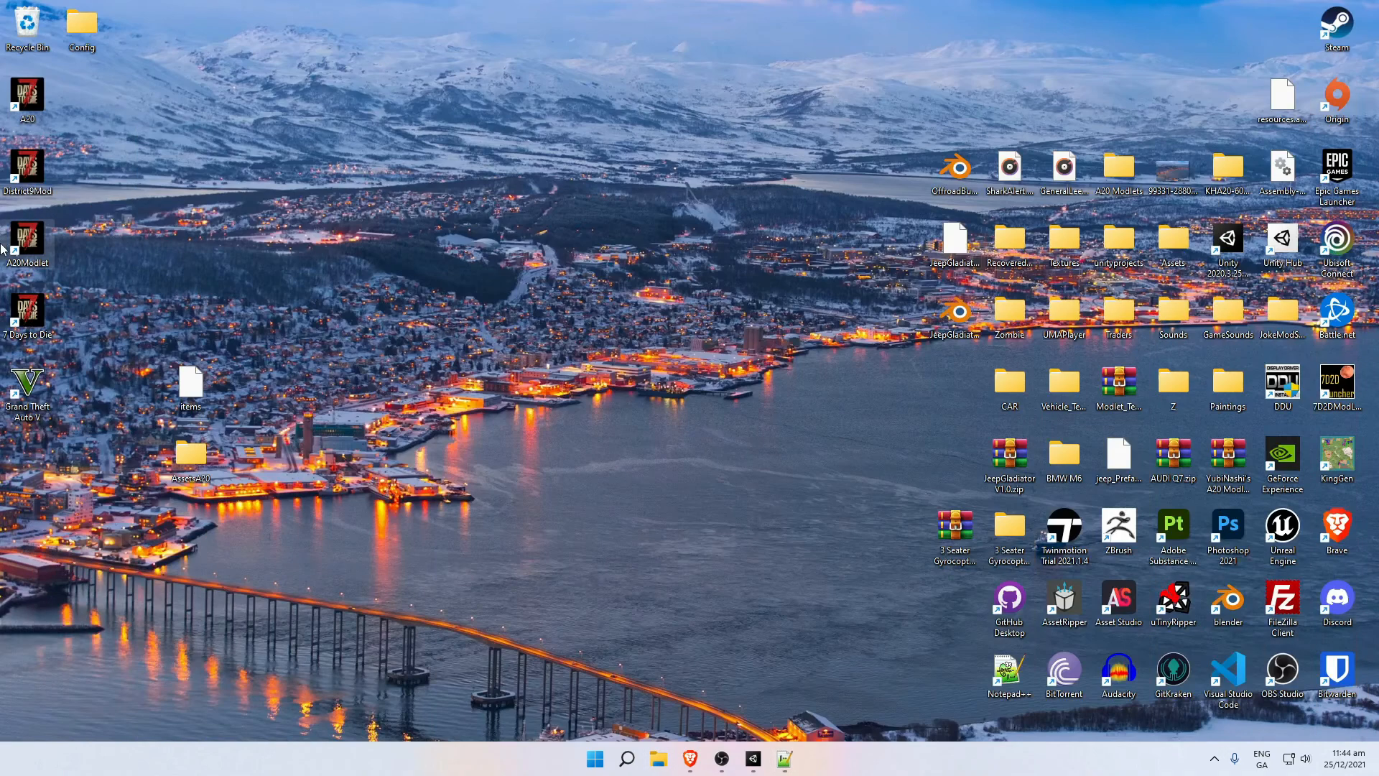
right_click(41, 252)
click(92, 278)
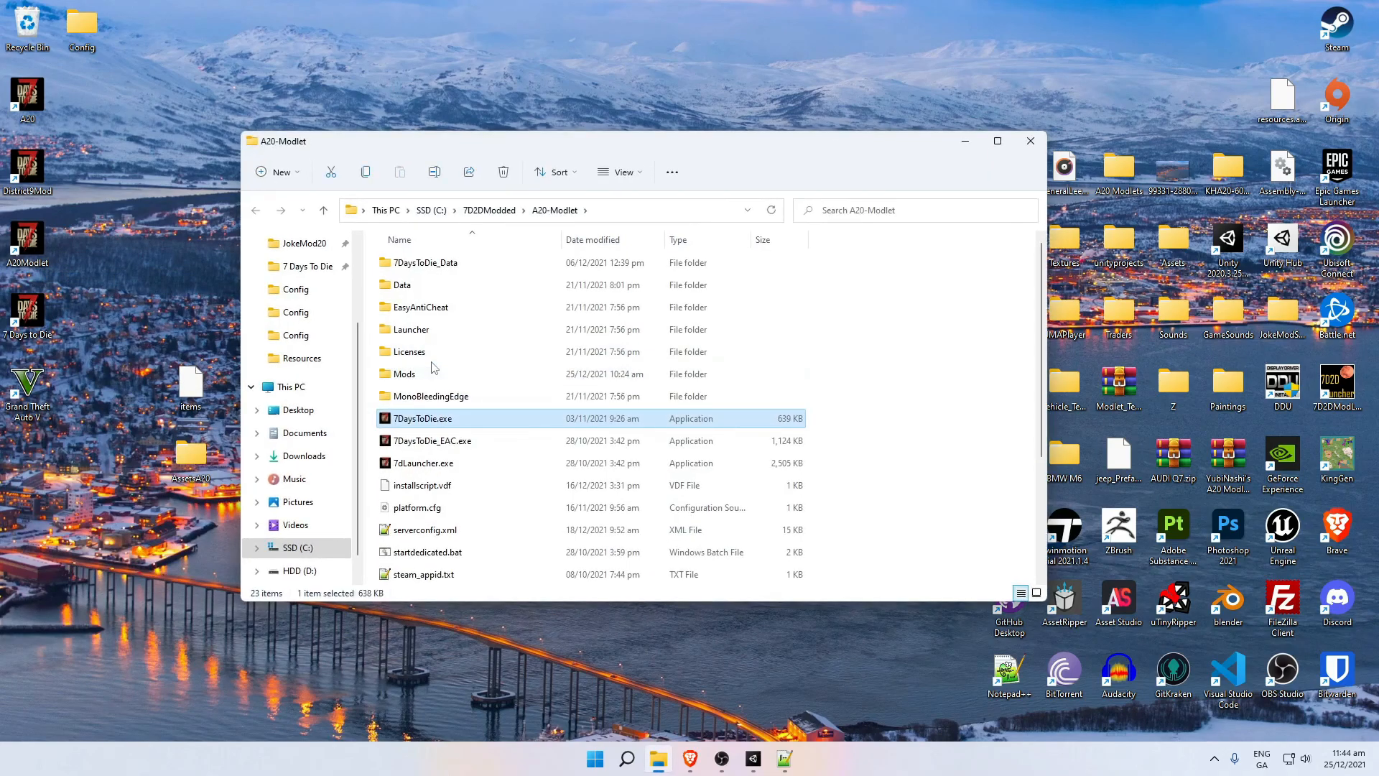
double_click(431, 372)
double_click(440, 268)
double_click(437, 264)
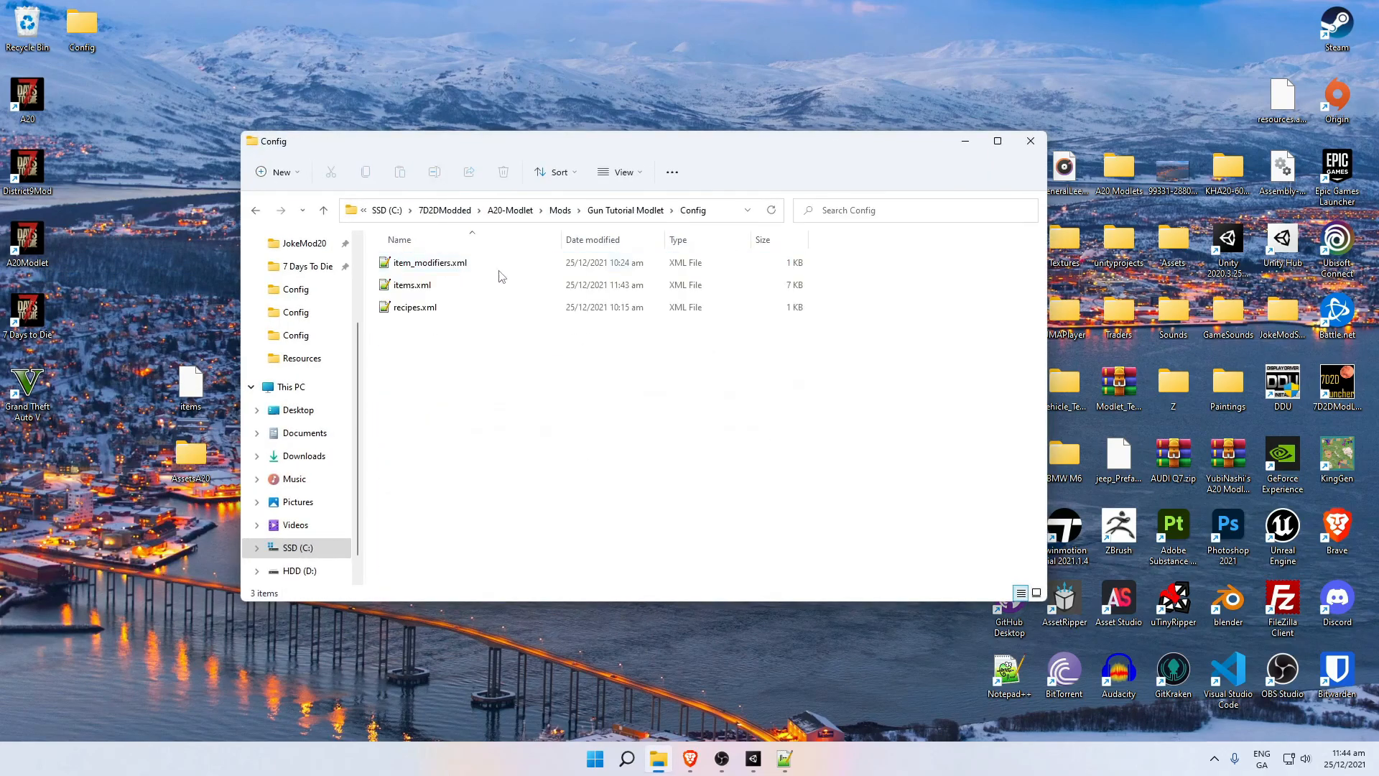
double_click(431, 307)
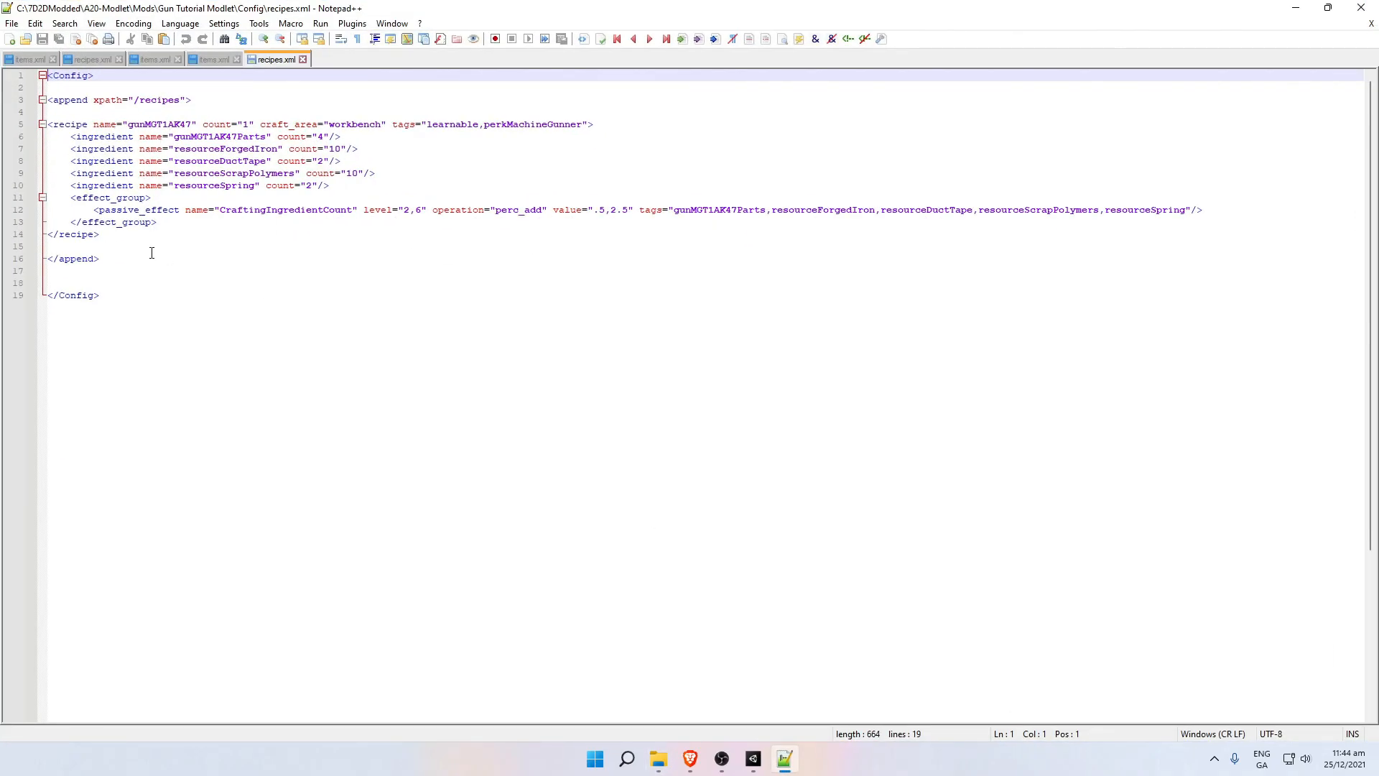
Examine the recipe's name and its ingredient lines in recipes.xml.
click(113, 236)
click(148, 124)
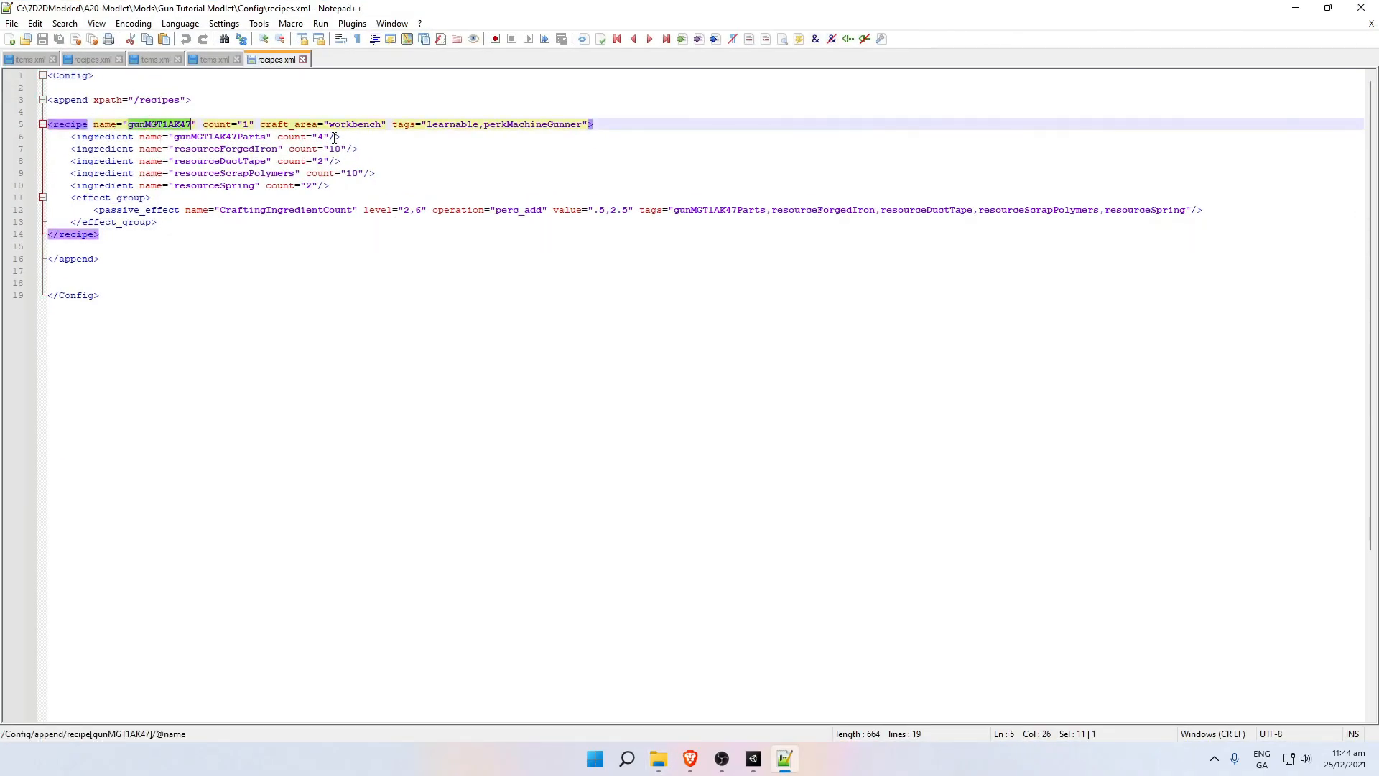
click(336, 136)
key(End)
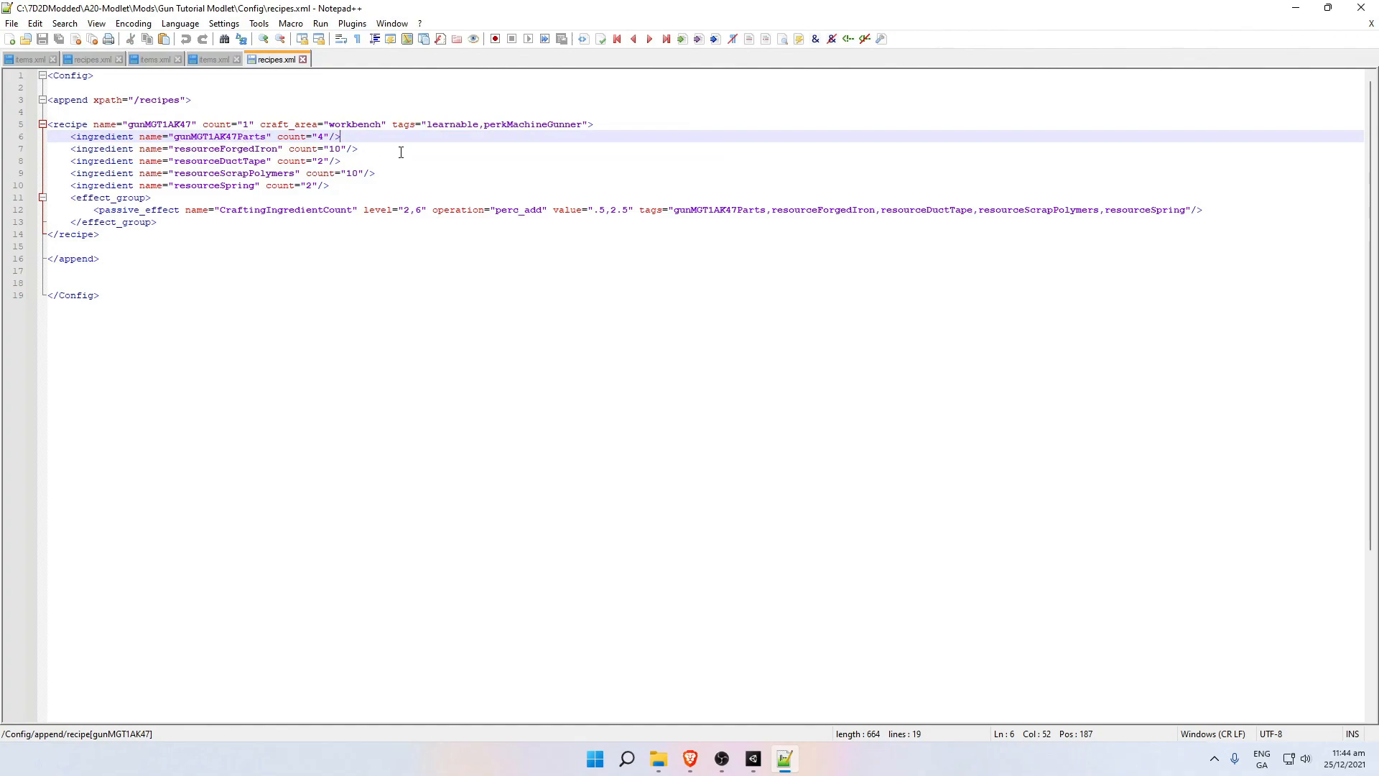
click(395, 152)
click(370, 165)
click(402, 175)
click(424, 185)
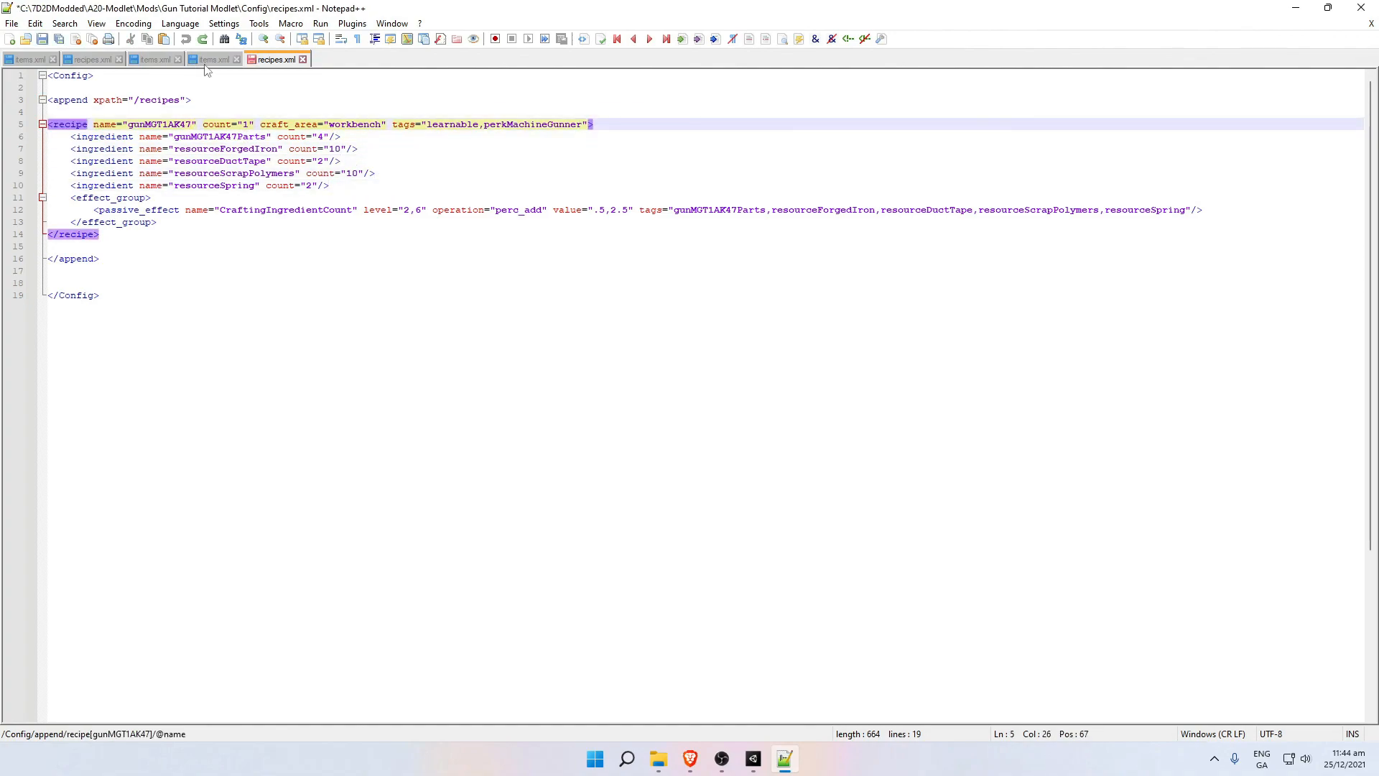
Copy gunMGT2ItalianRifle from items.xml into the recipe name on line 5 of recipes.xml and save that file.
click(212, 59)
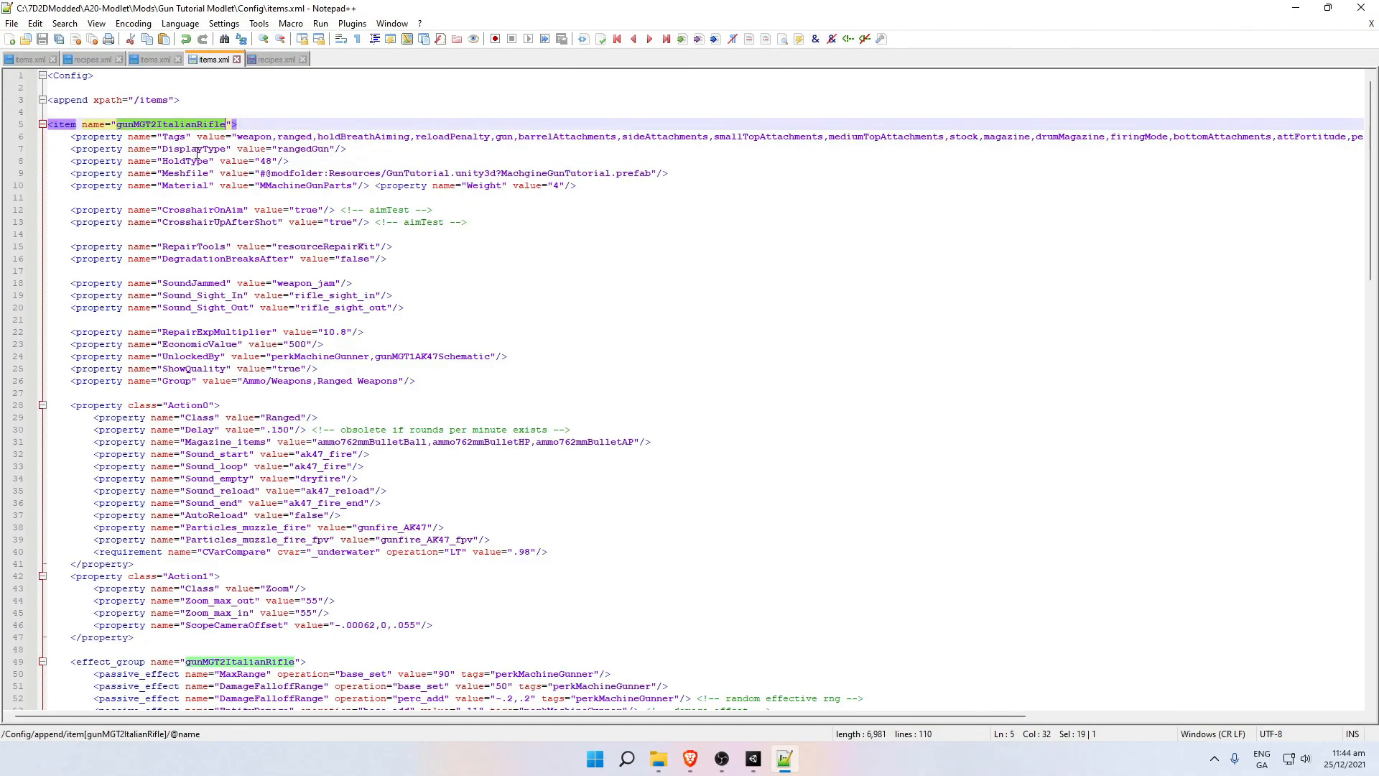
right_click(160, 126)
click(185, 149)
click(276, 60)
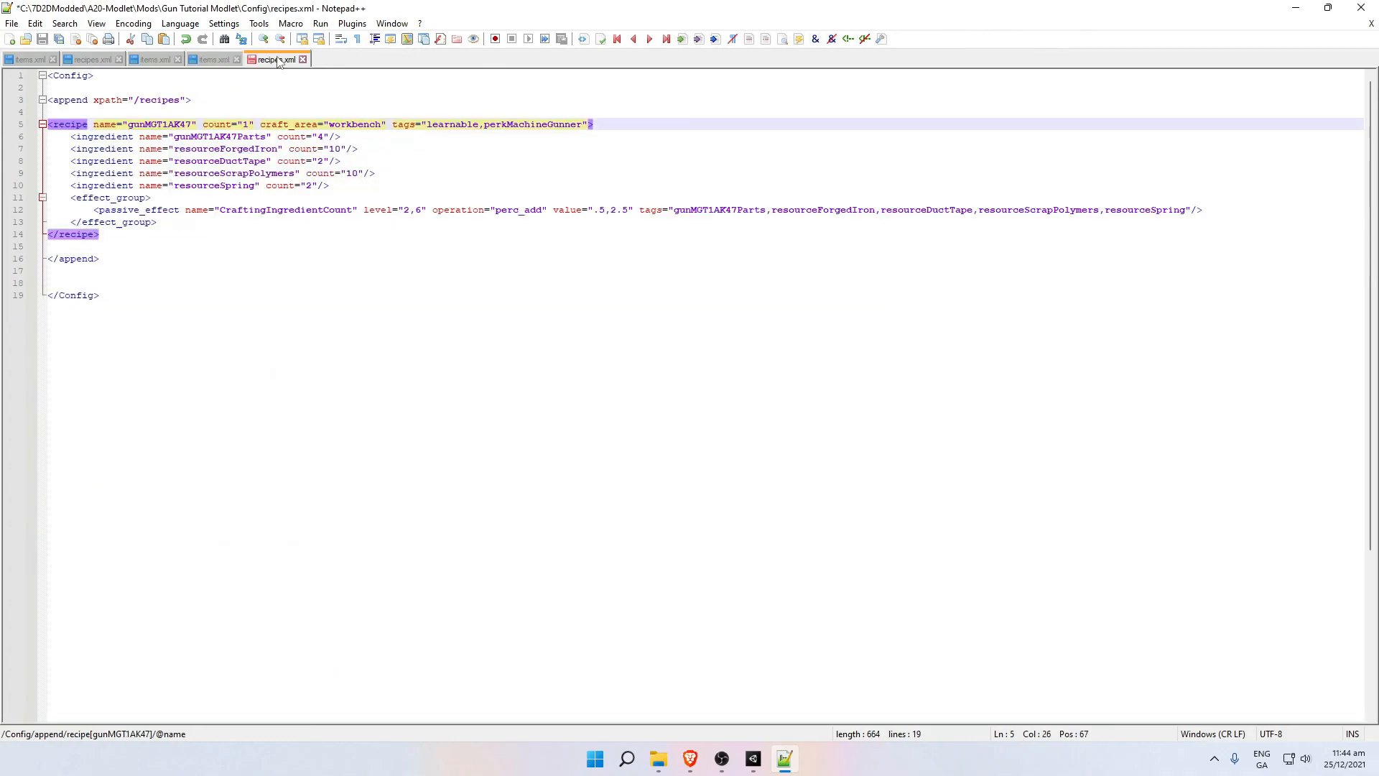
double_click(169, 126)
key(ctrl+v)
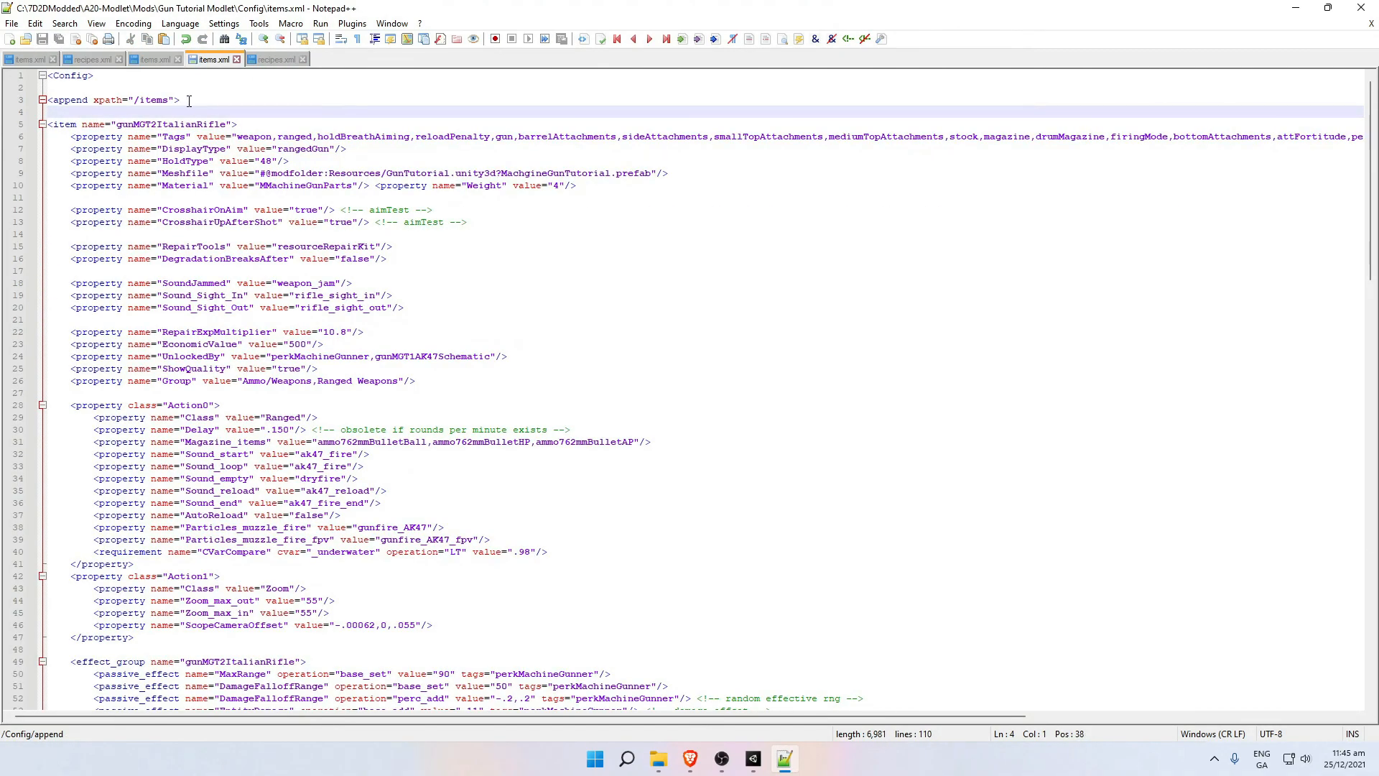
click(281, 61)
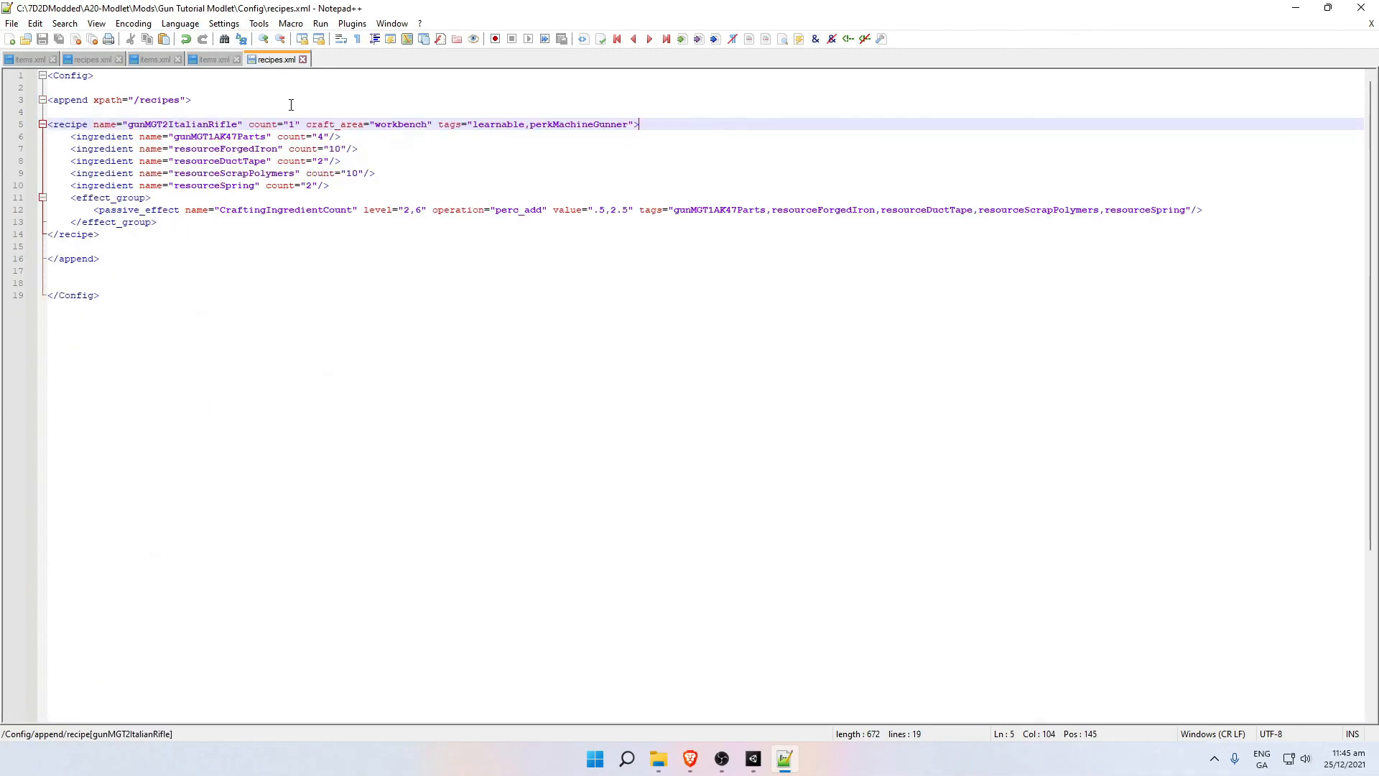
click(212, 60)
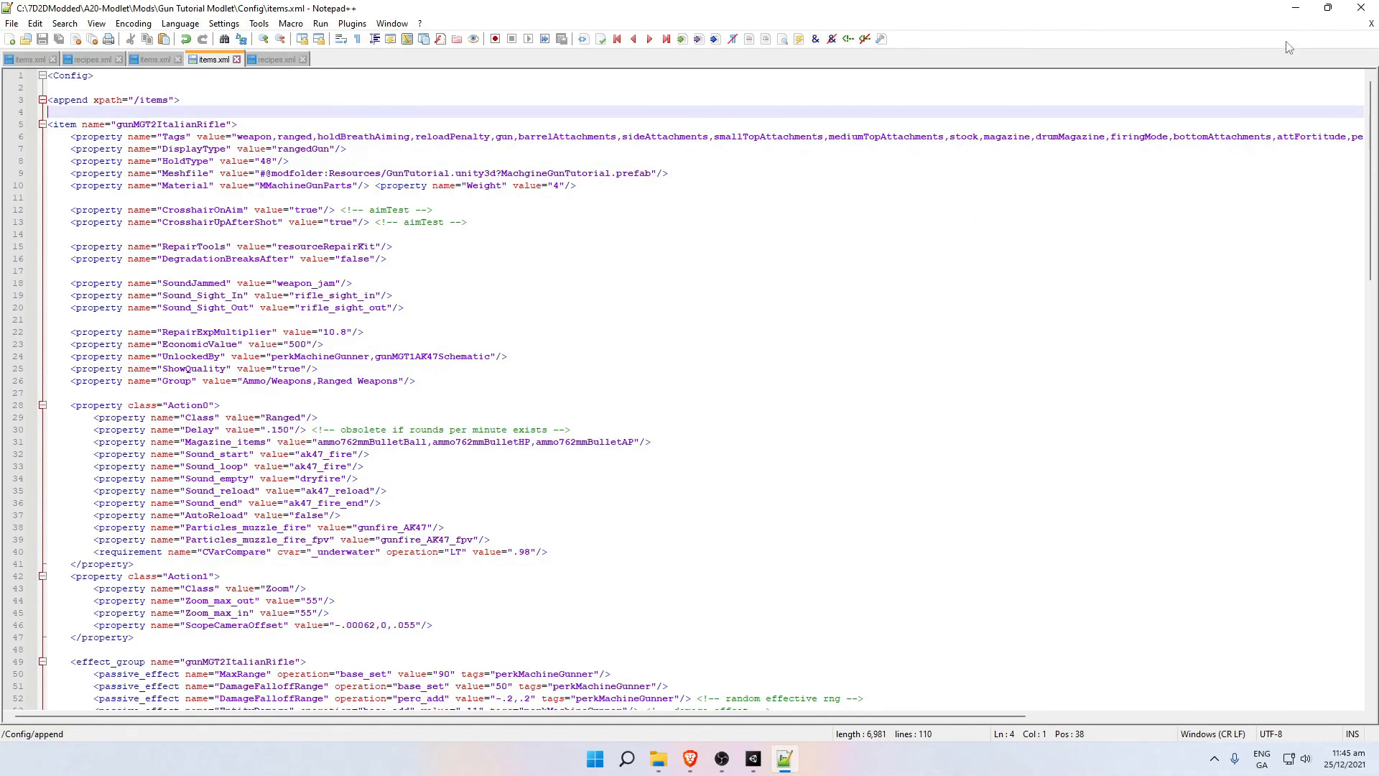
Switch to 7 Days to Die and start a new game named test3 in the Navezgane world.
click(1295, 8)
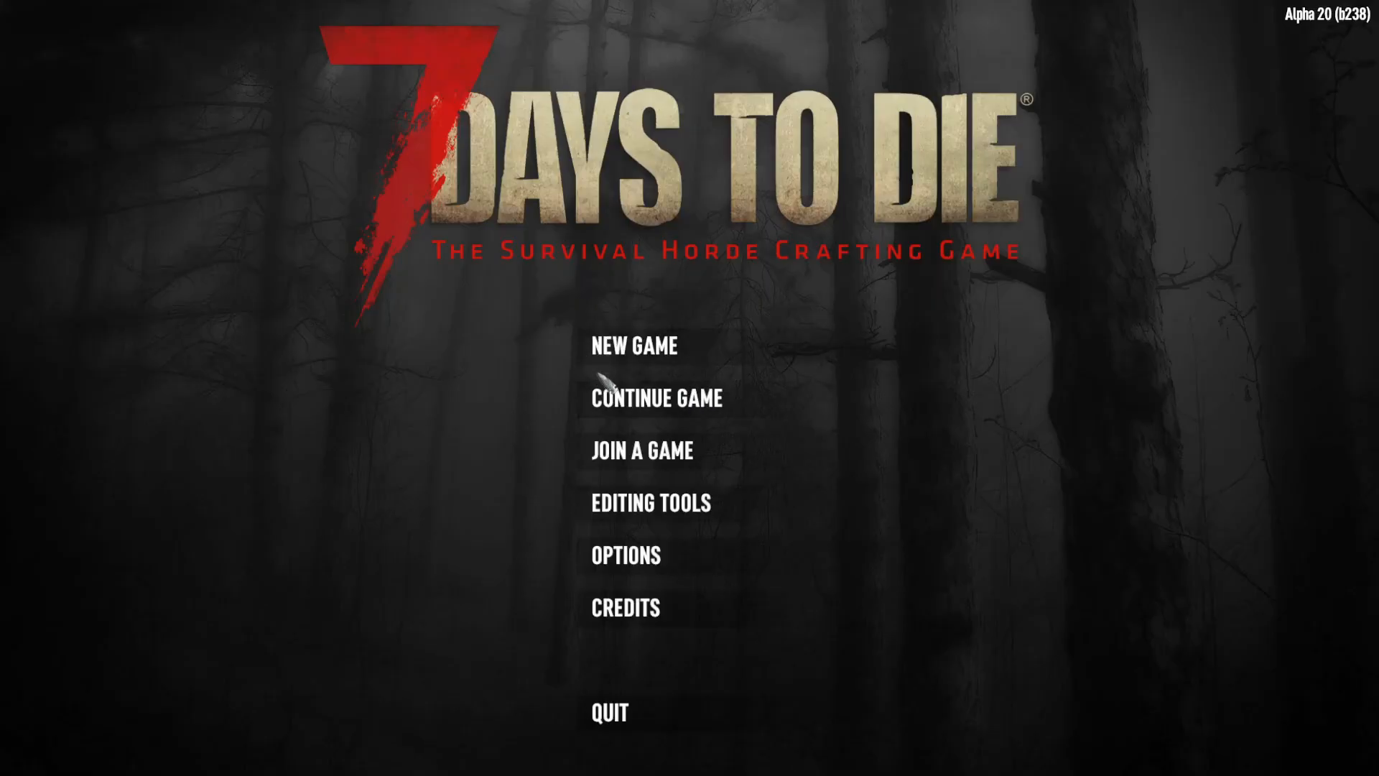
click(626, 343)
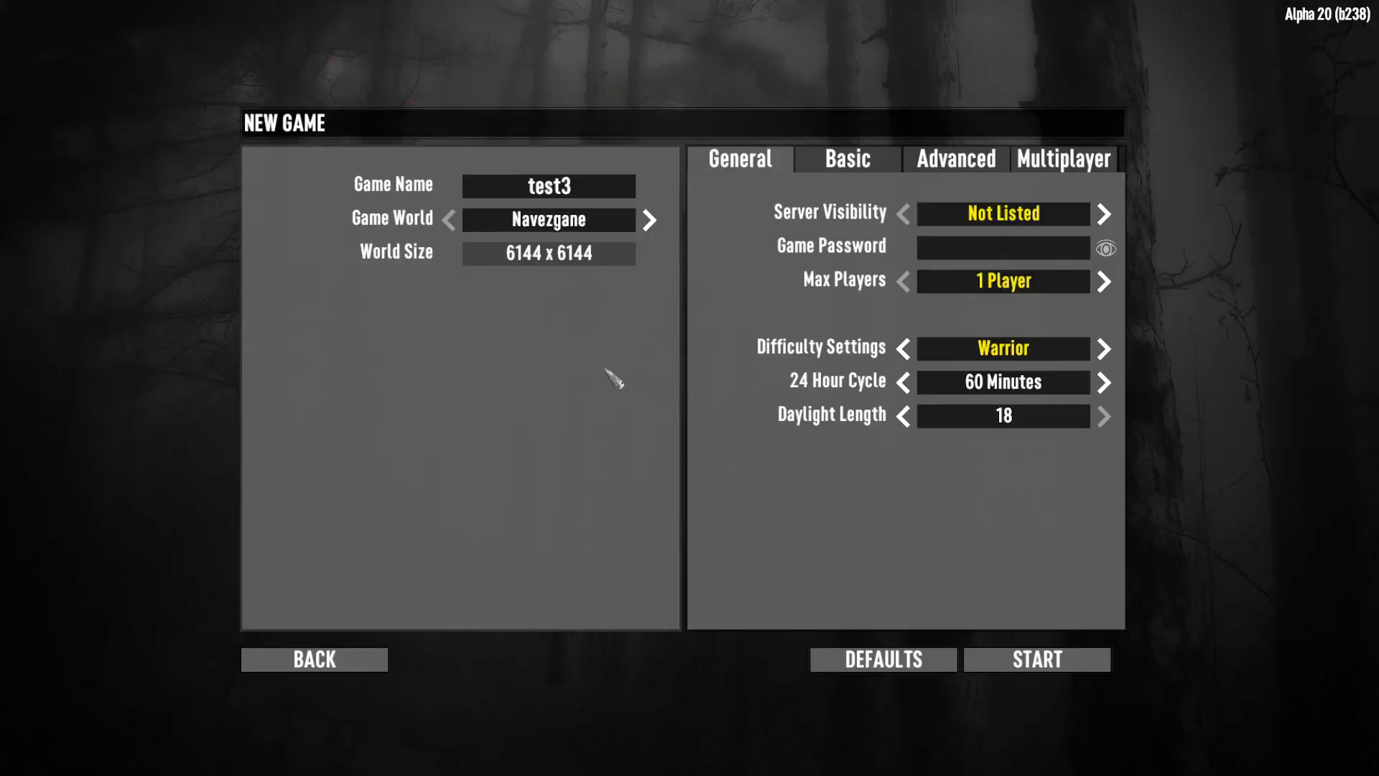
click(1043, 661)
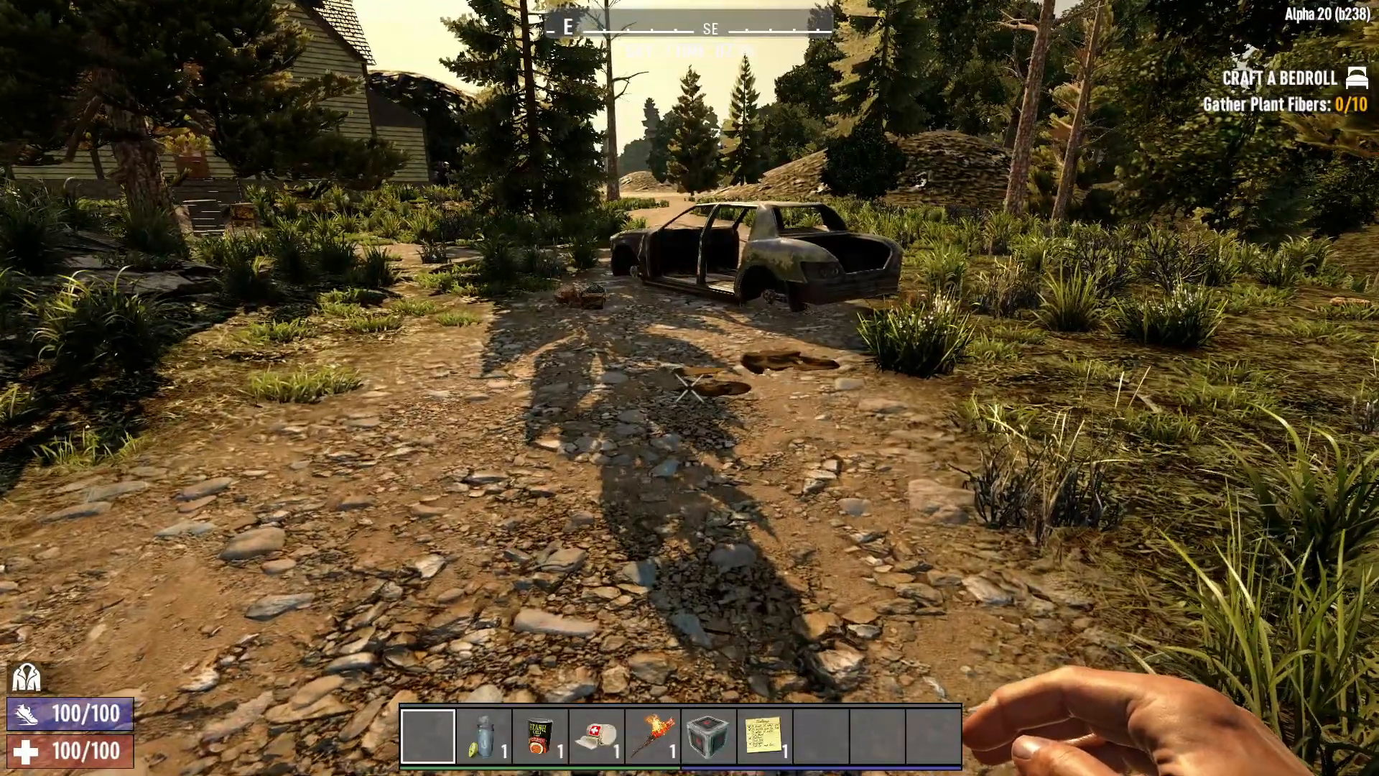
Enable the creative menu with the console command cm and open the creative item list.
key(F1)
text(c)
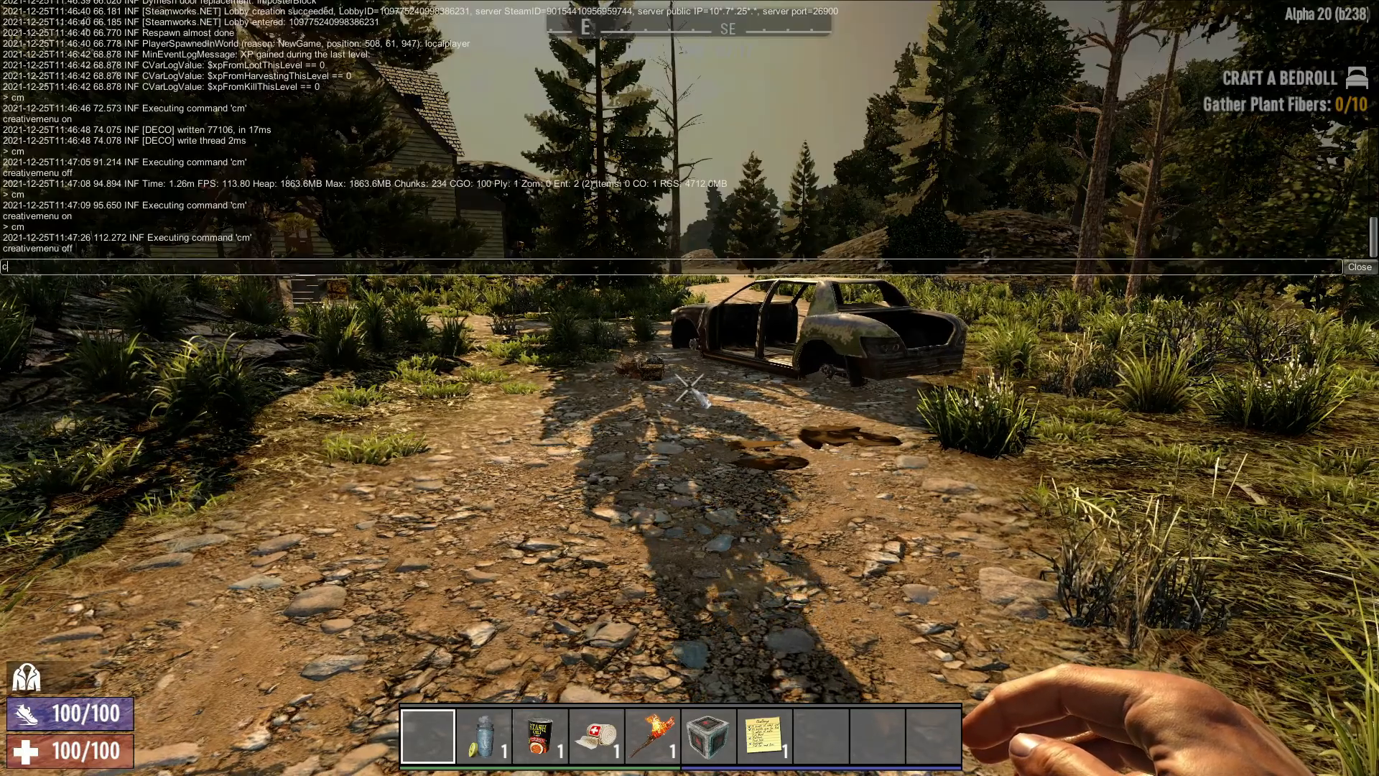
key(F1)
key(Tab)
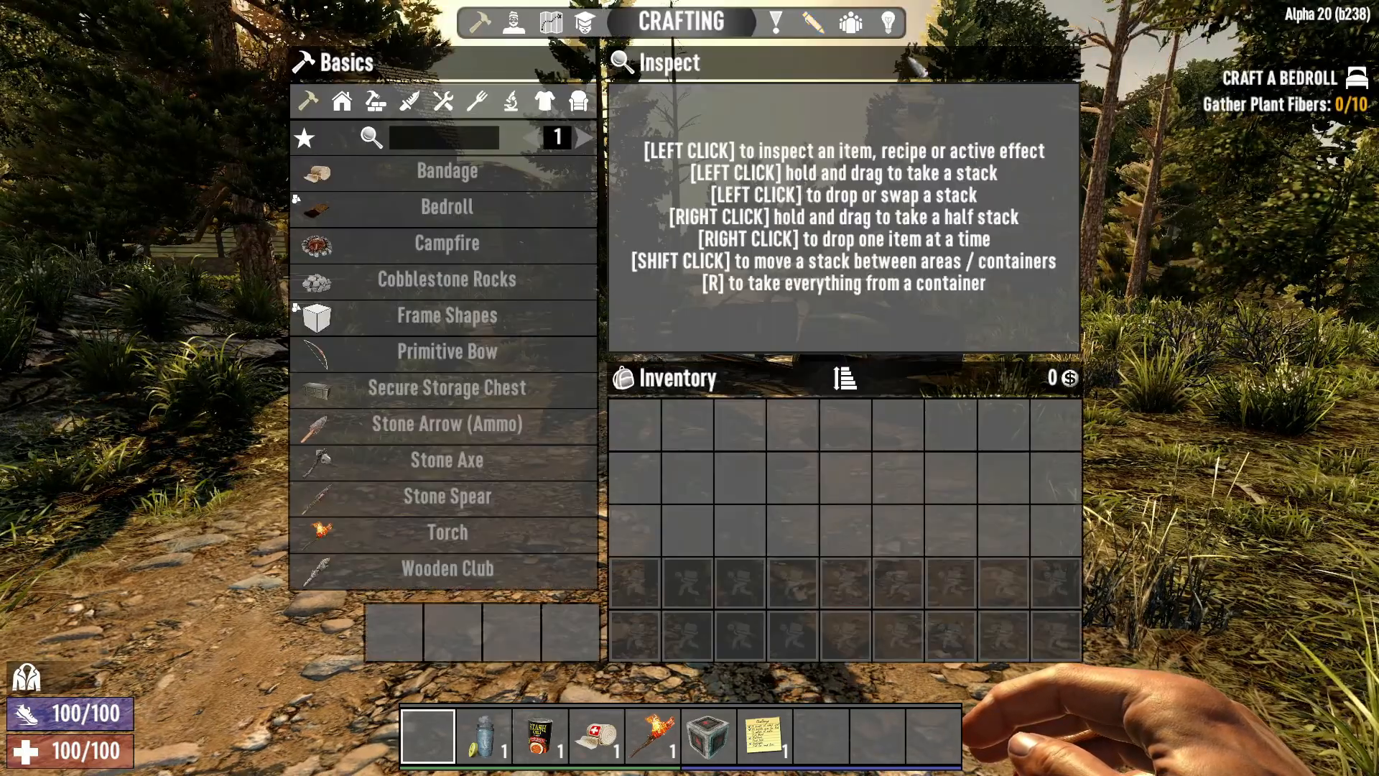
click(889, 23)
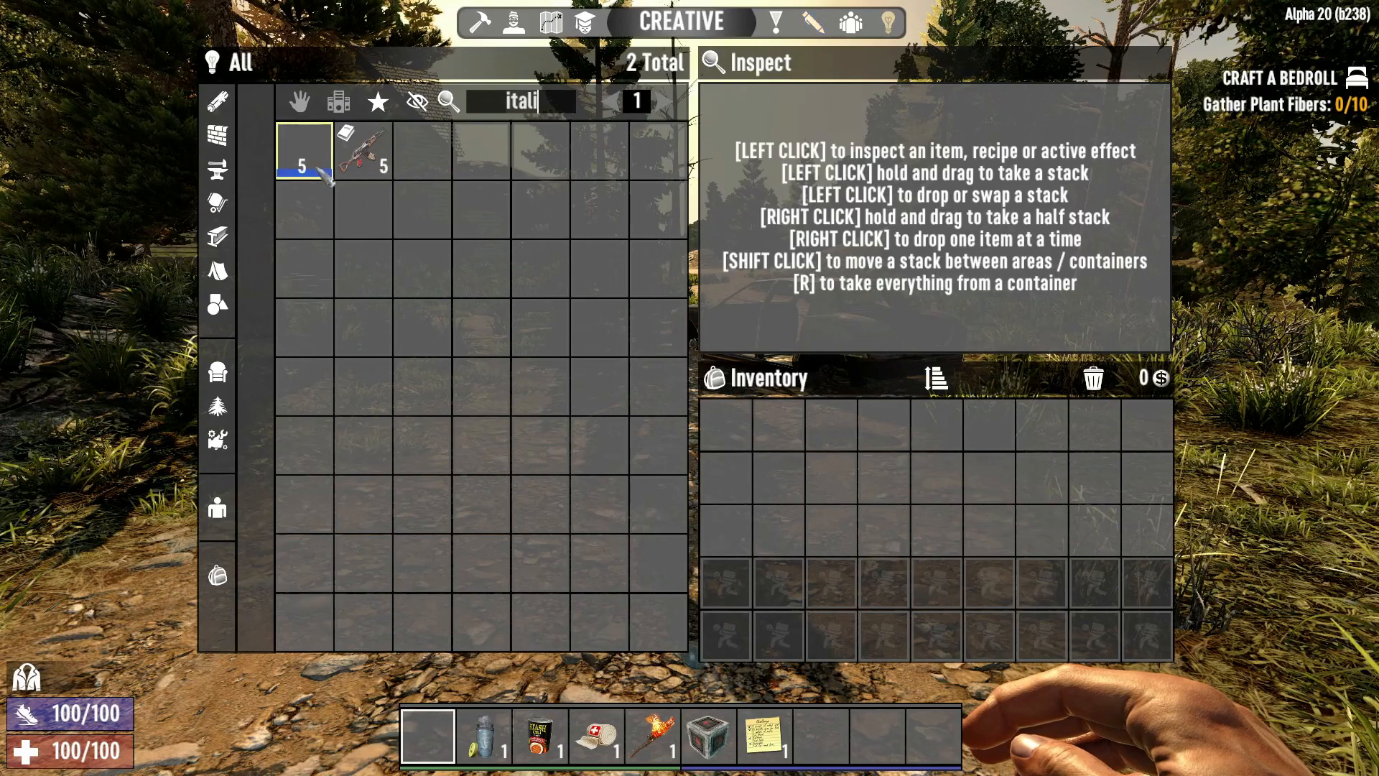
Put the gunMGT2ItalianRifle from the creative list into the first toolbelt slot and leave the creative list.
click(319, 169)
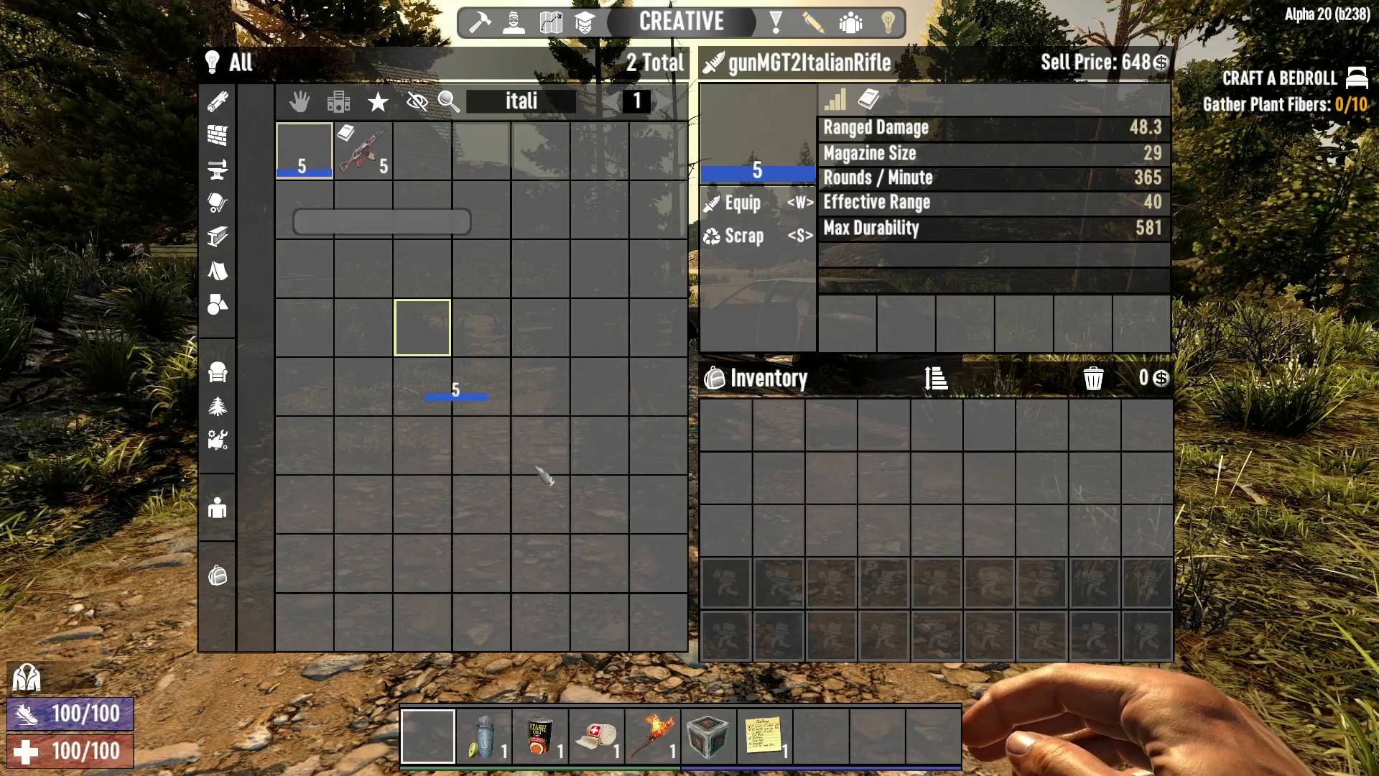
click(427, 737)
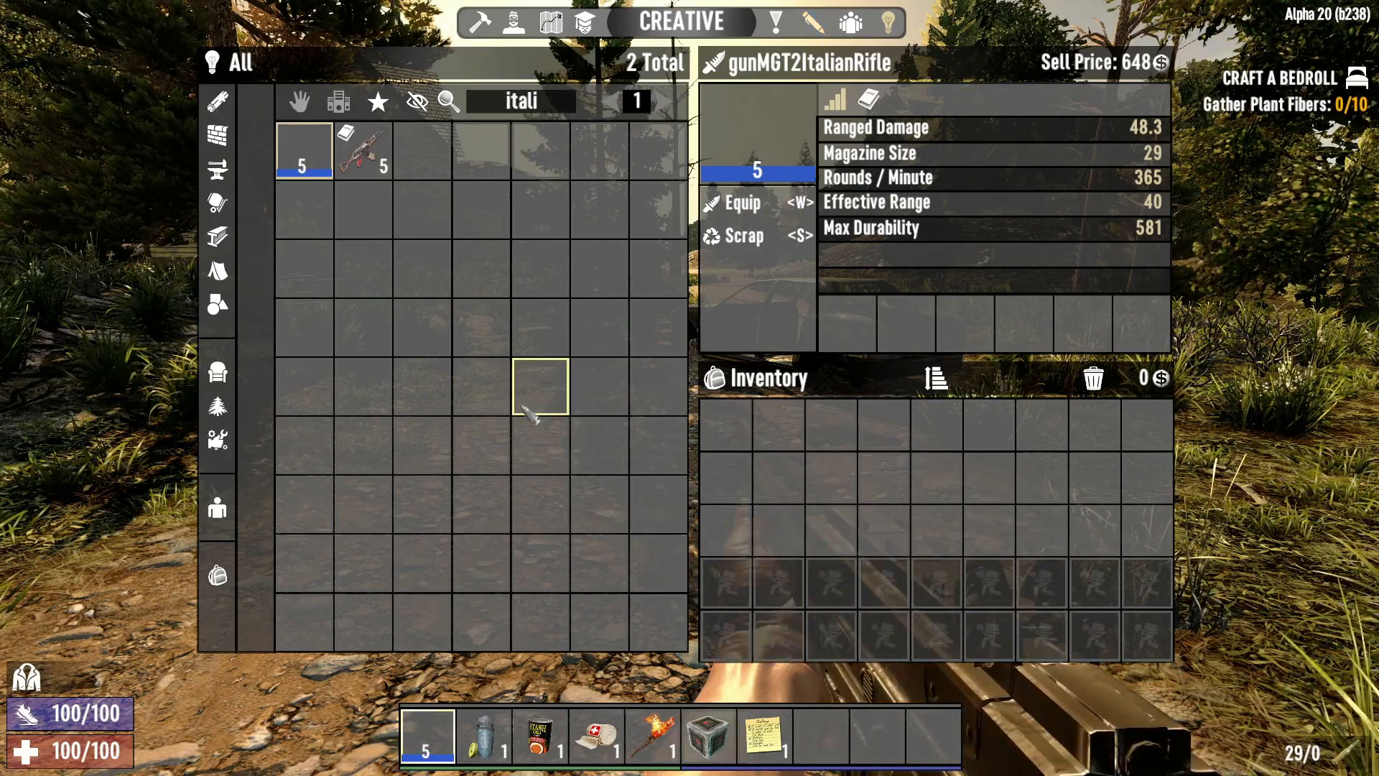
key(Escape)
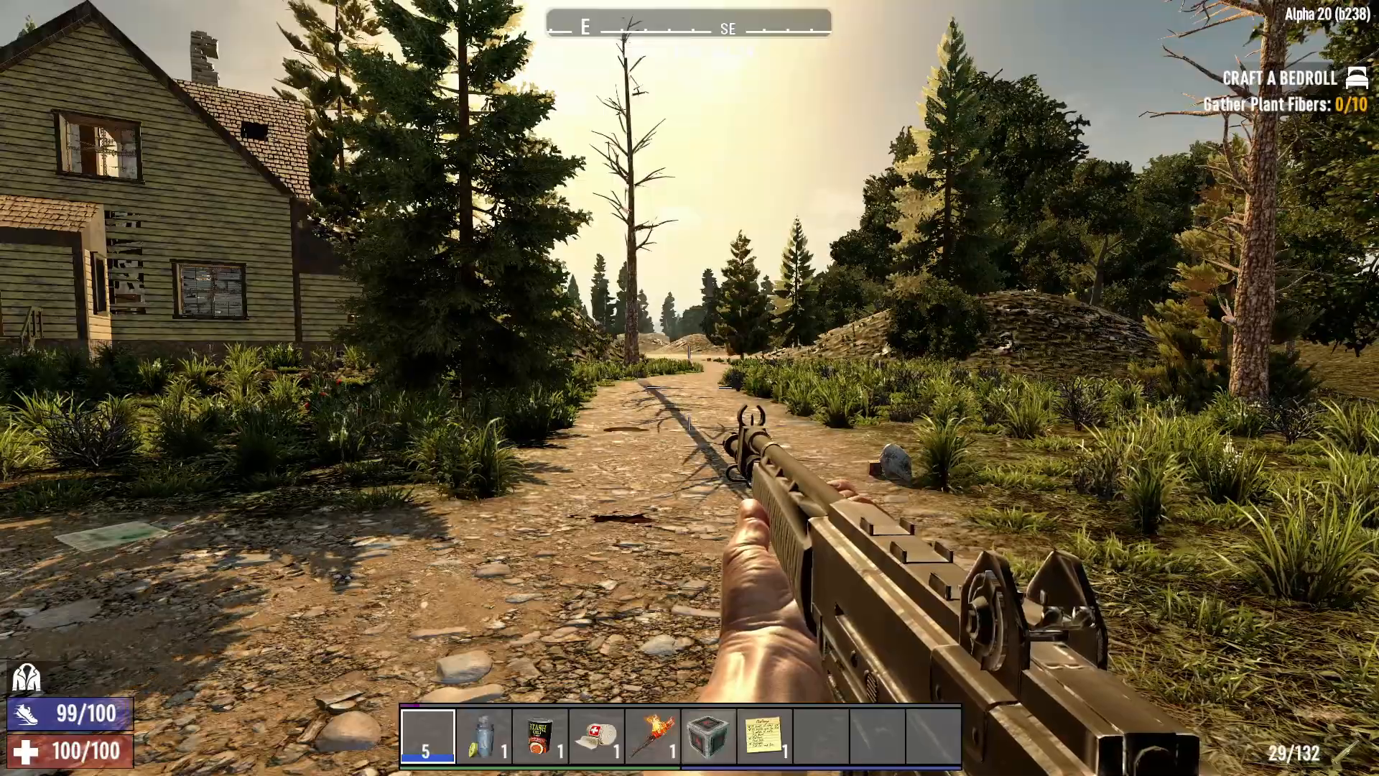
Aim down the Italian rifle's sights while moving forward and backward to check how the iron sights line up.
right_click(690, 388)
key(shift+w)
key(shift+s)
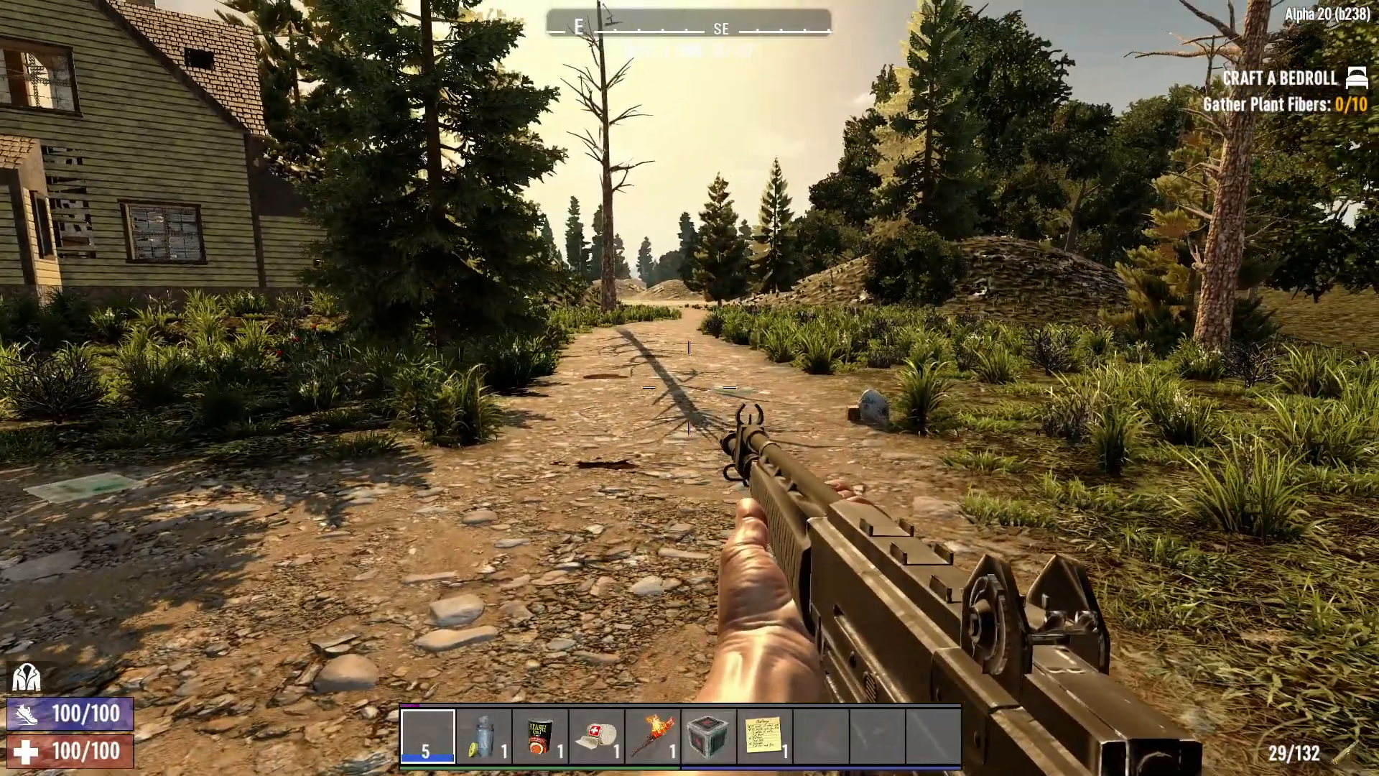
right_click(689, 388)
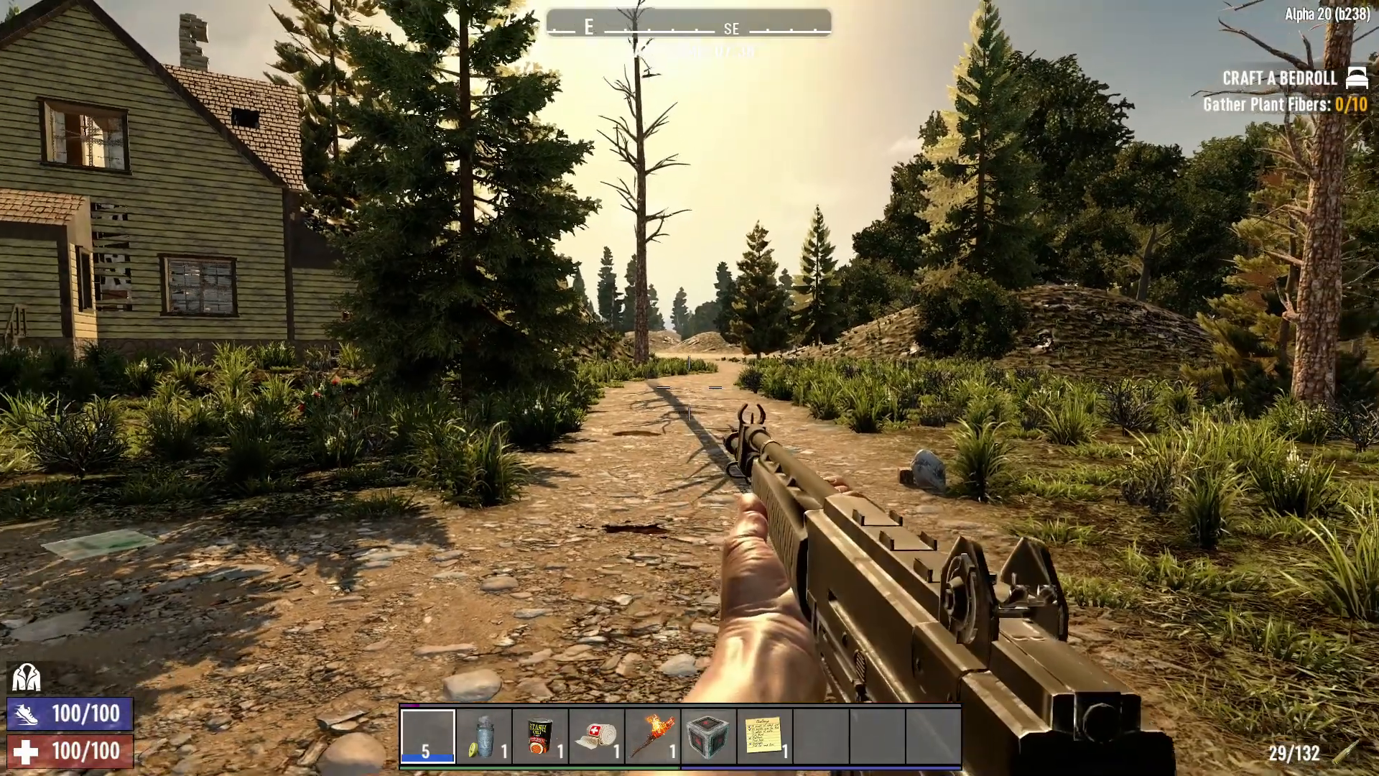
Switch to items.xml in Notepad++ and examine the Zoom_max_out, Zoom_max_in and ScopeCameraOffset properties in the rifle's Action1 block.
key(super)
click(767, 760)
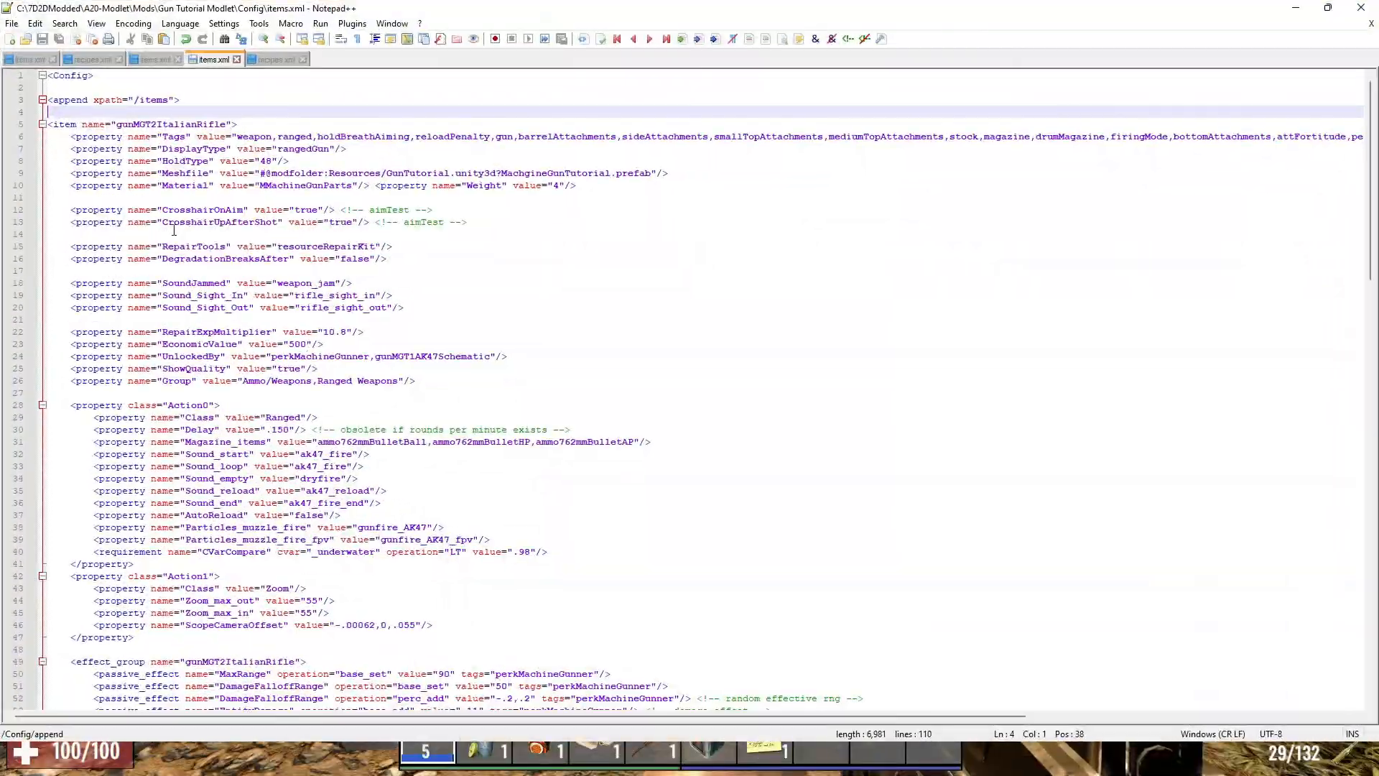
click(246, 128)
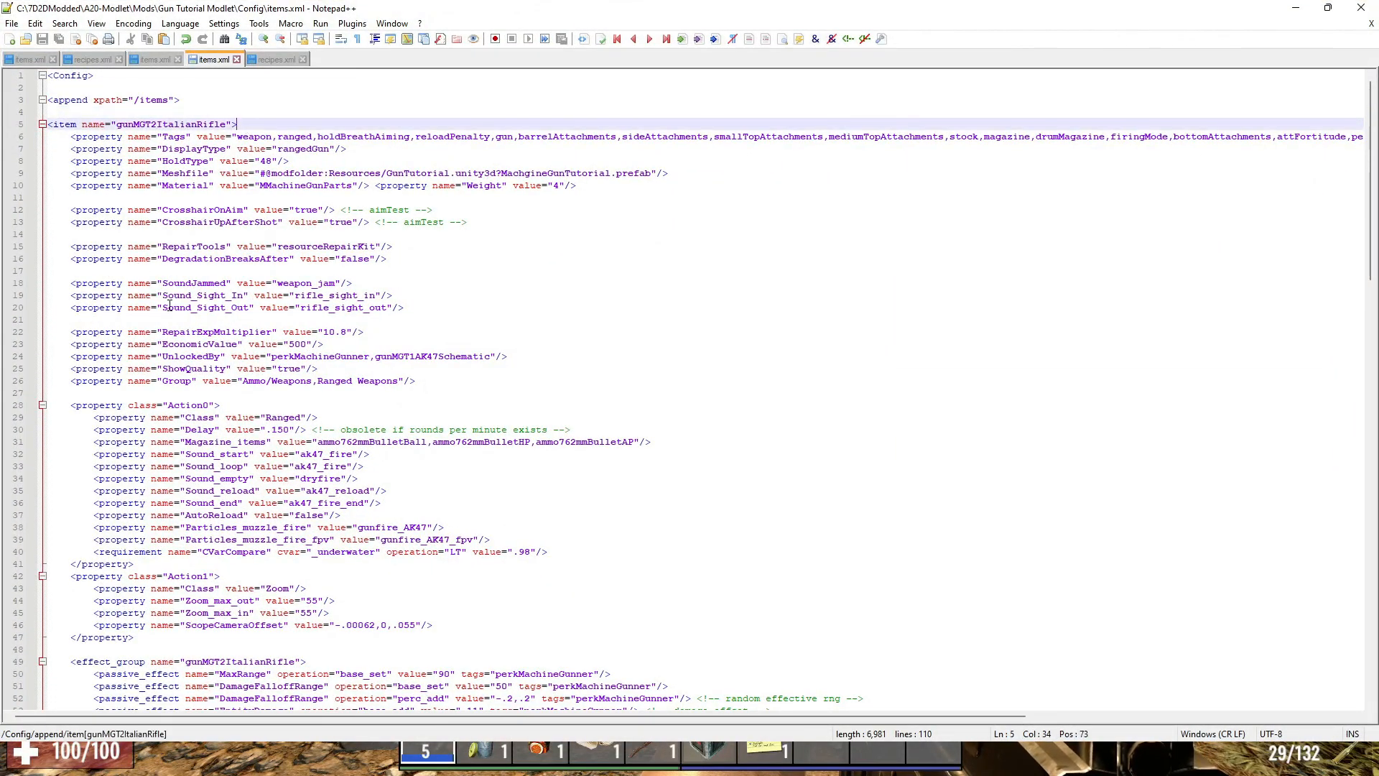
scroll(171, 308, down, 6)
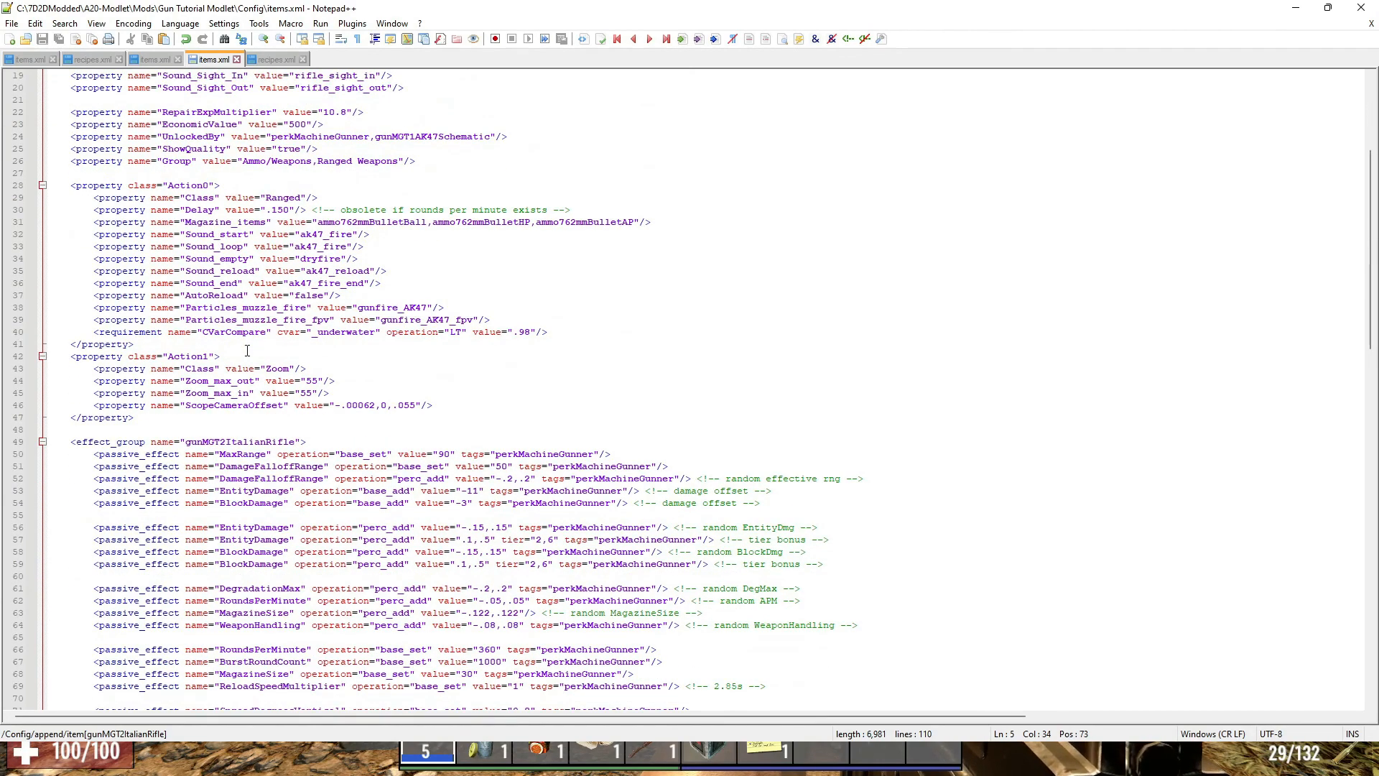
scroll(229, 341, down, 1)
click(219, 321)
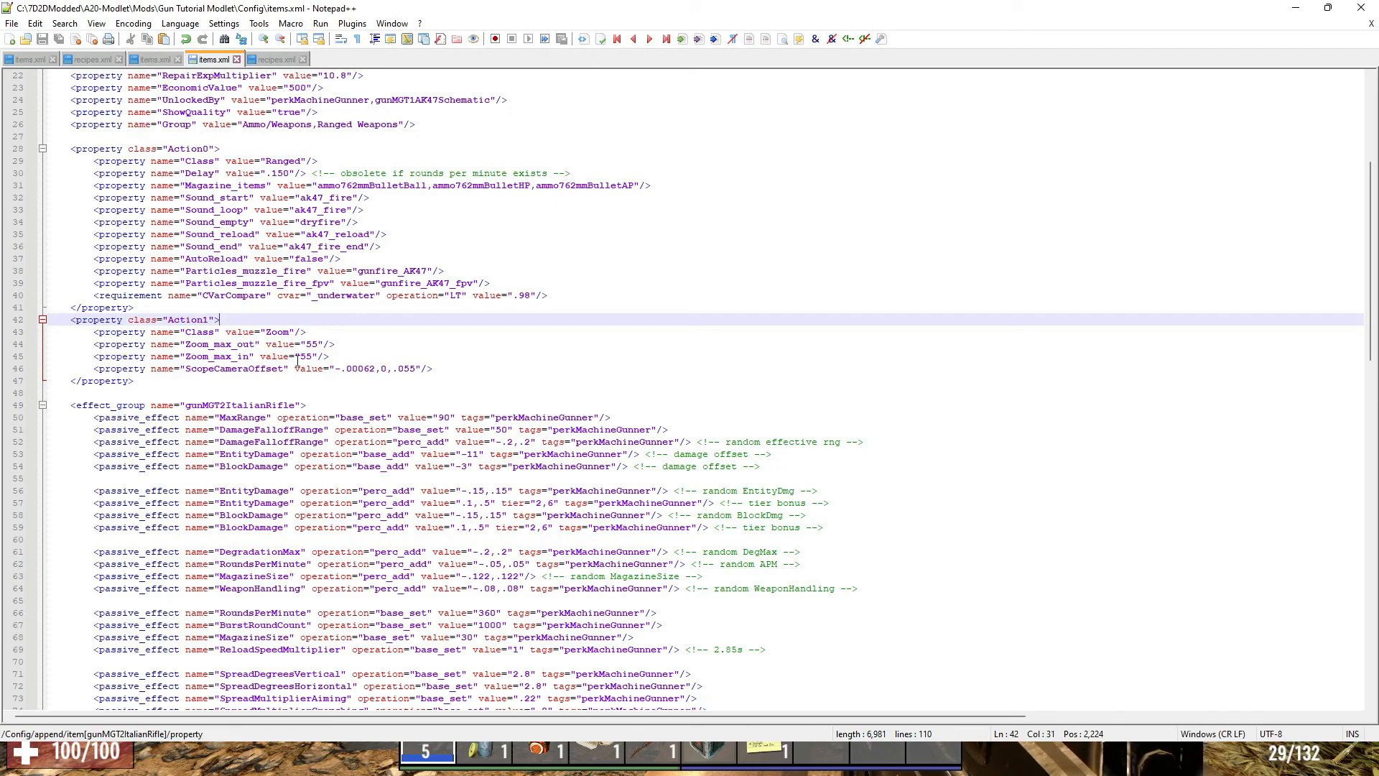
double_click(206, 356)
click(212, 344)
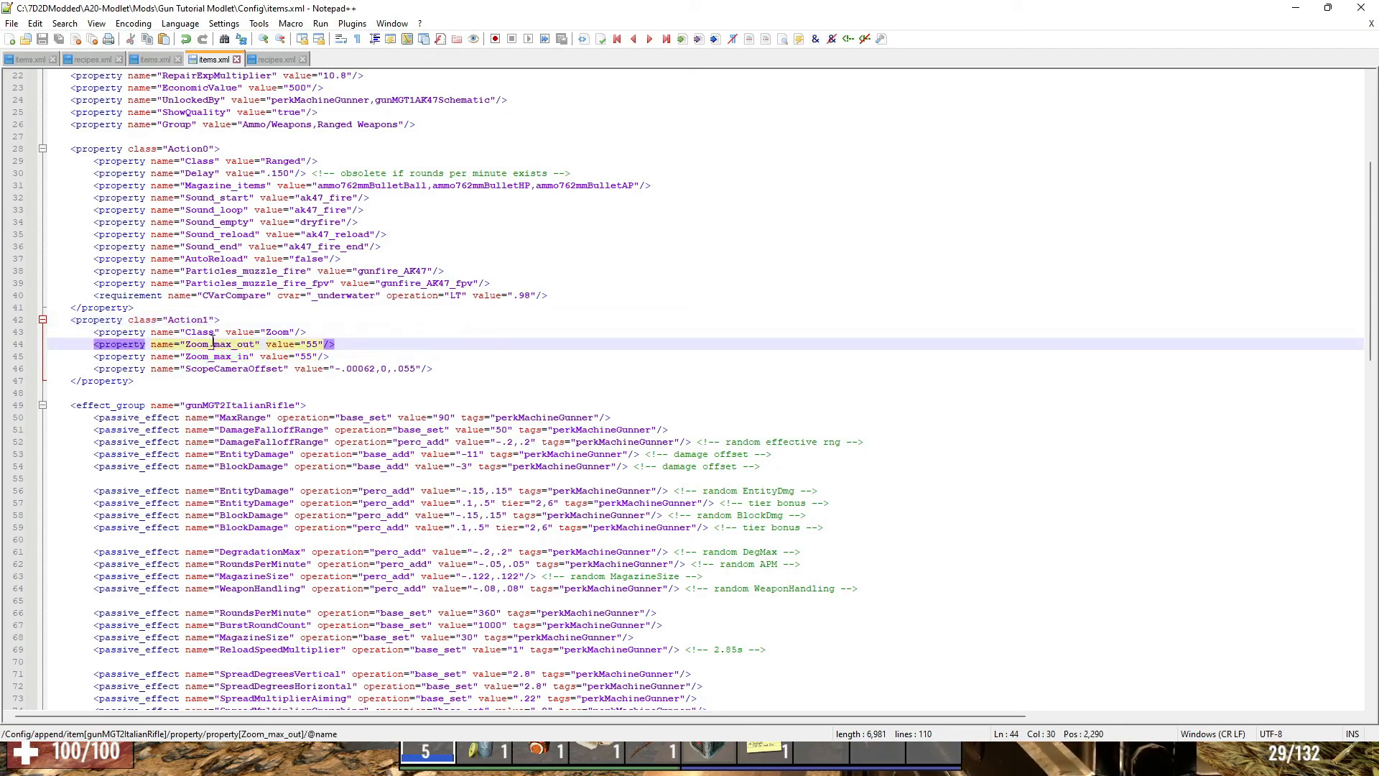
click(239, 356)
click(447, 369)
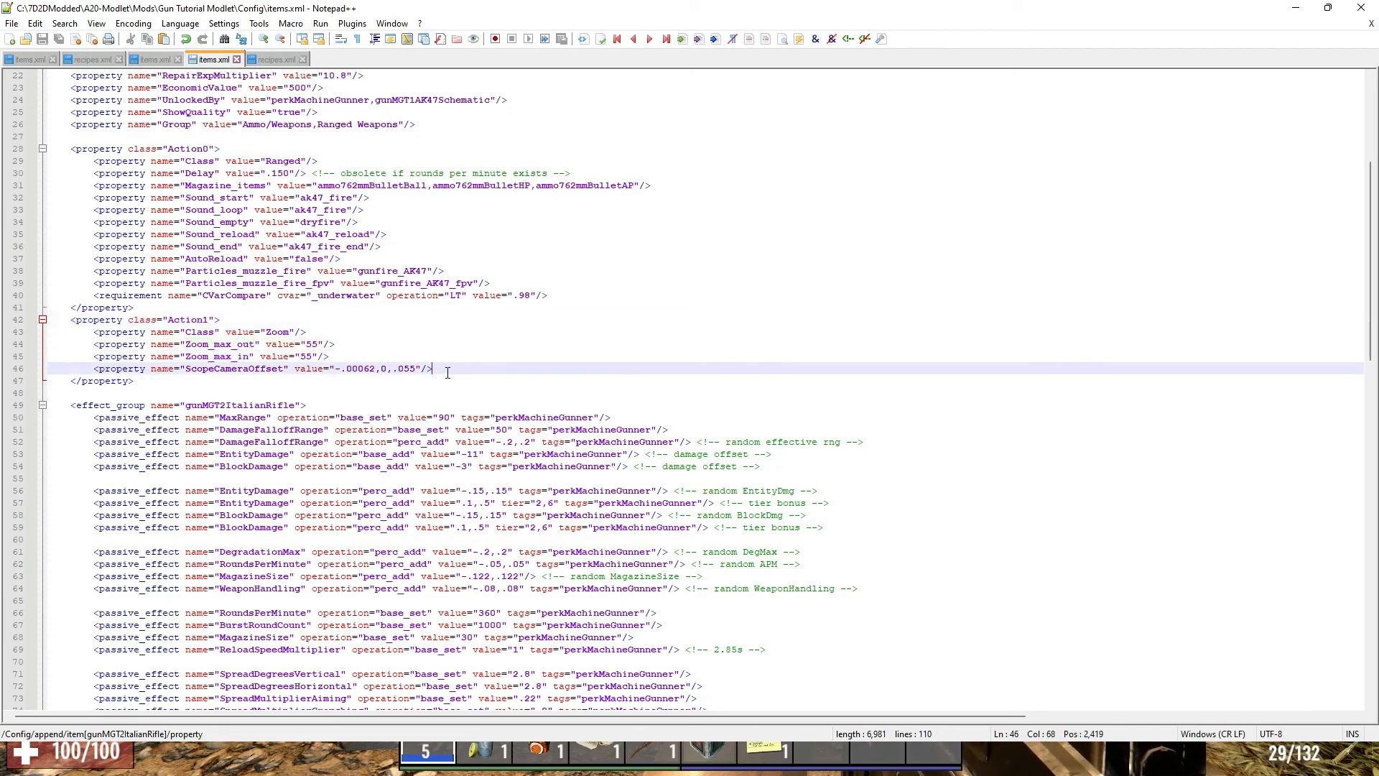
double_click(205, 369)
click(438, 372)
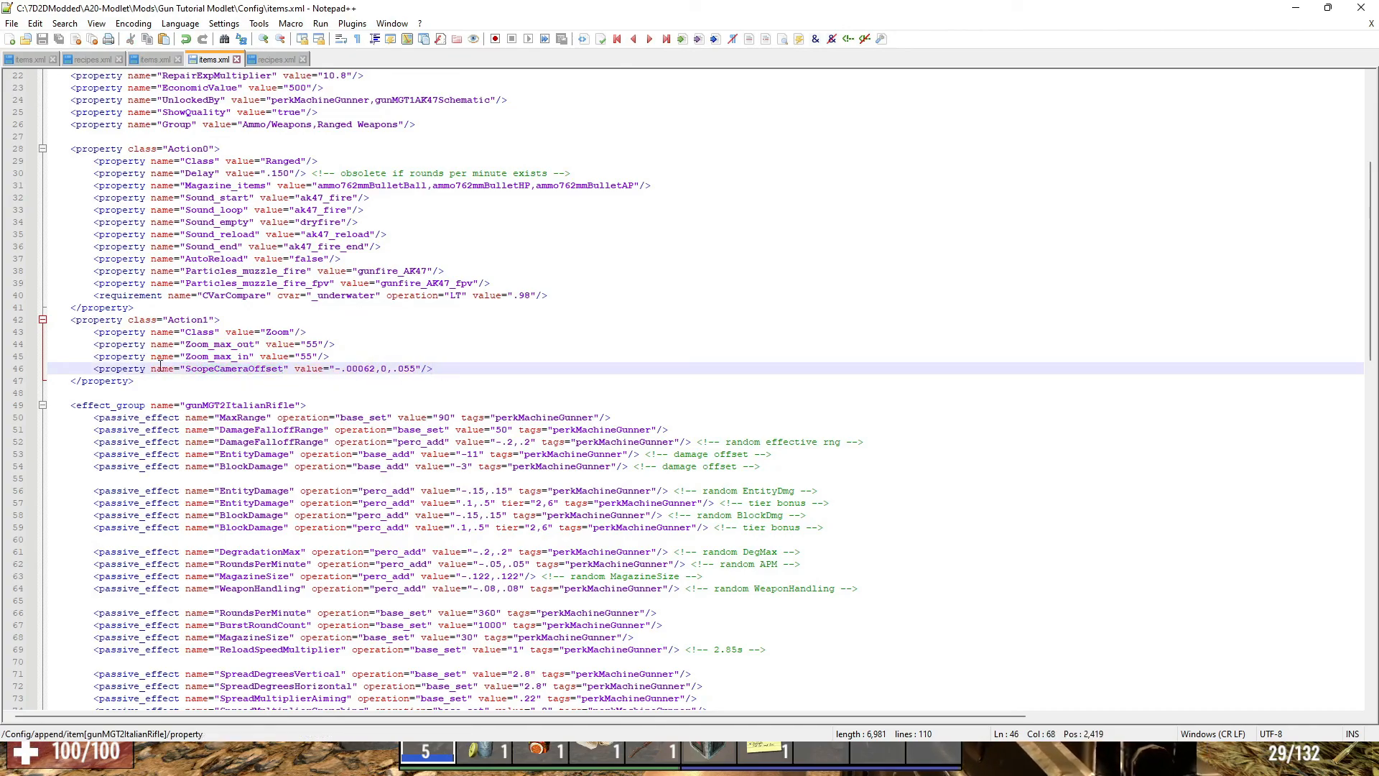
click(1295, 8)
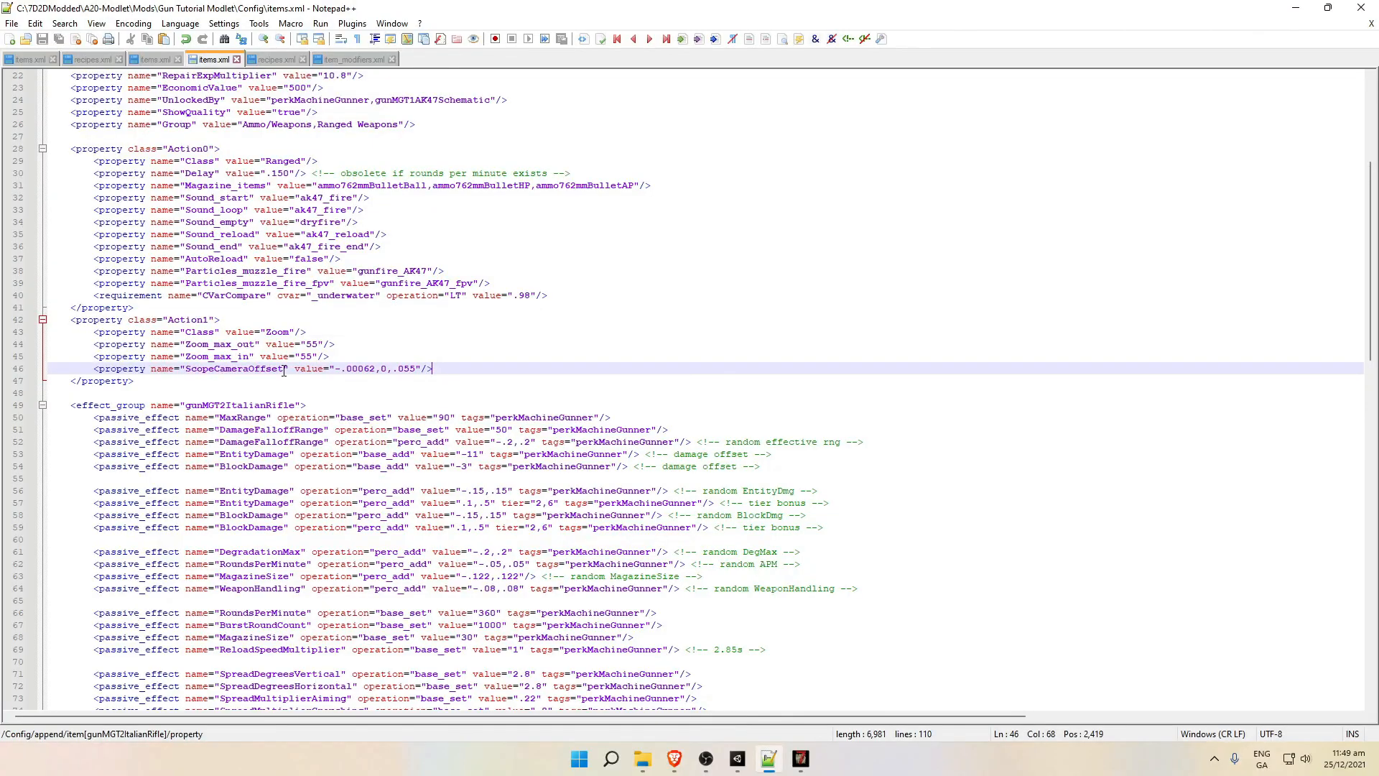
Examine the individual values of the ScopeCameraOffset property on line 46 of items.xml.
mouse_move(426, 364)
mouse_down()
mouse_move(54, 367)
mouse_move(448, 368)
mouse_up()
triple_click(435, 369)
click(435, 368)
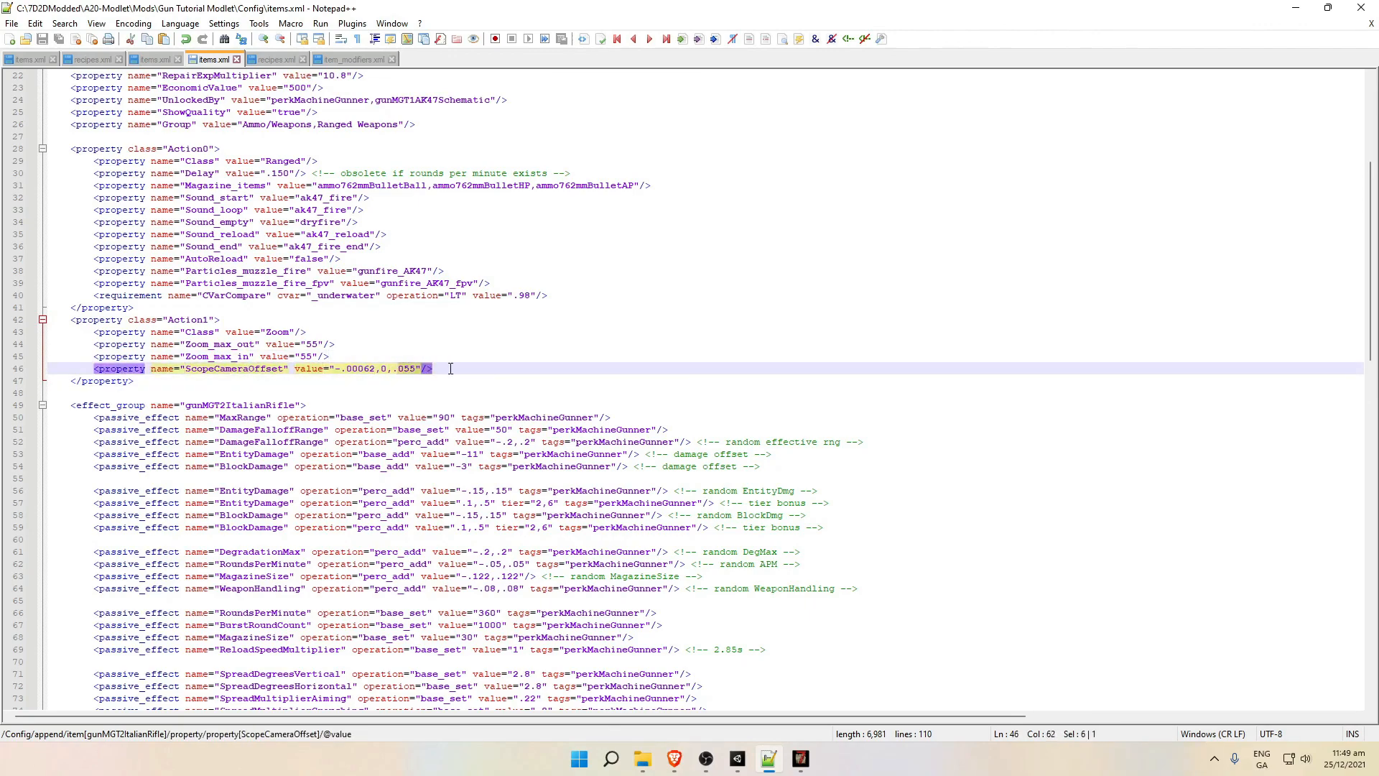
double_click(353, 369)
click(439, 368)
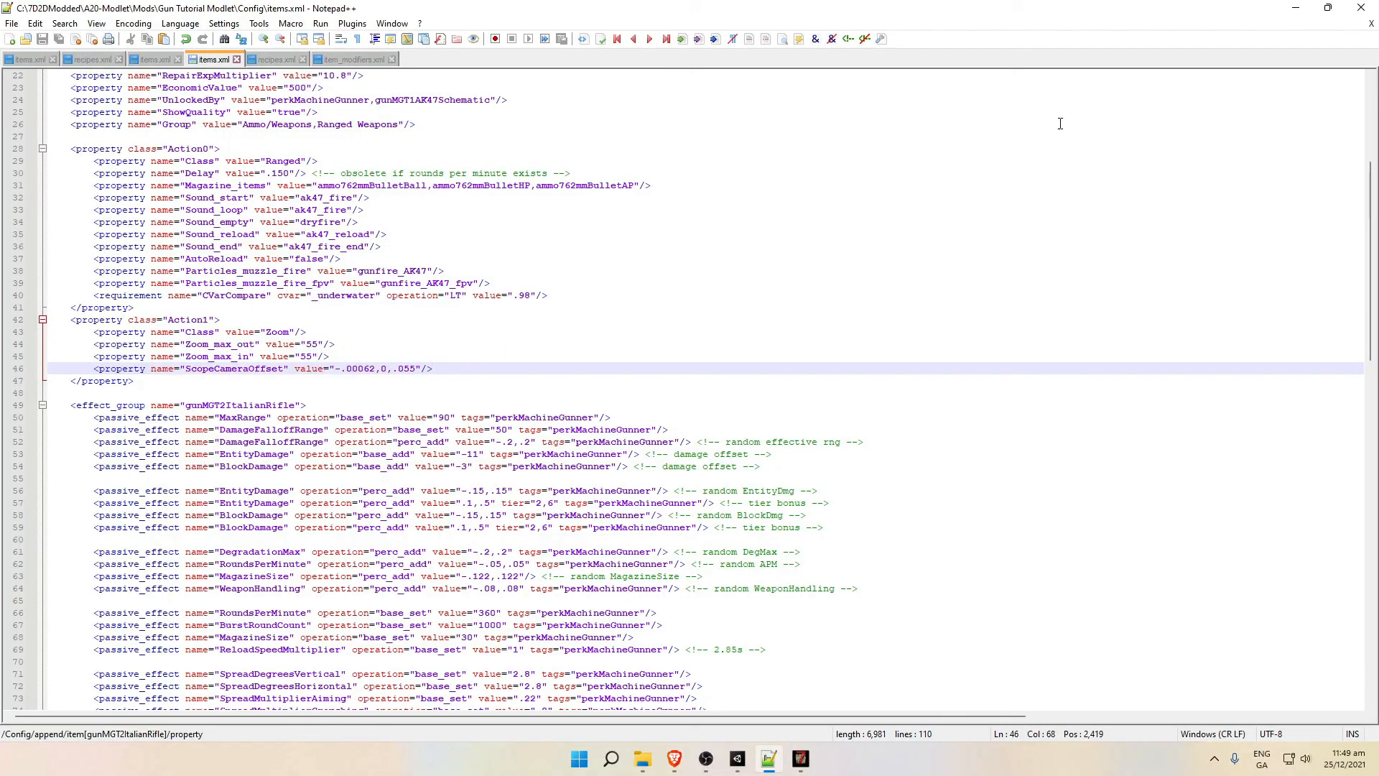
Switch back to 7 Days to Die and aim down the rifle's sights to check the camera offset.
click(1286, 3)
click(1286, 3)
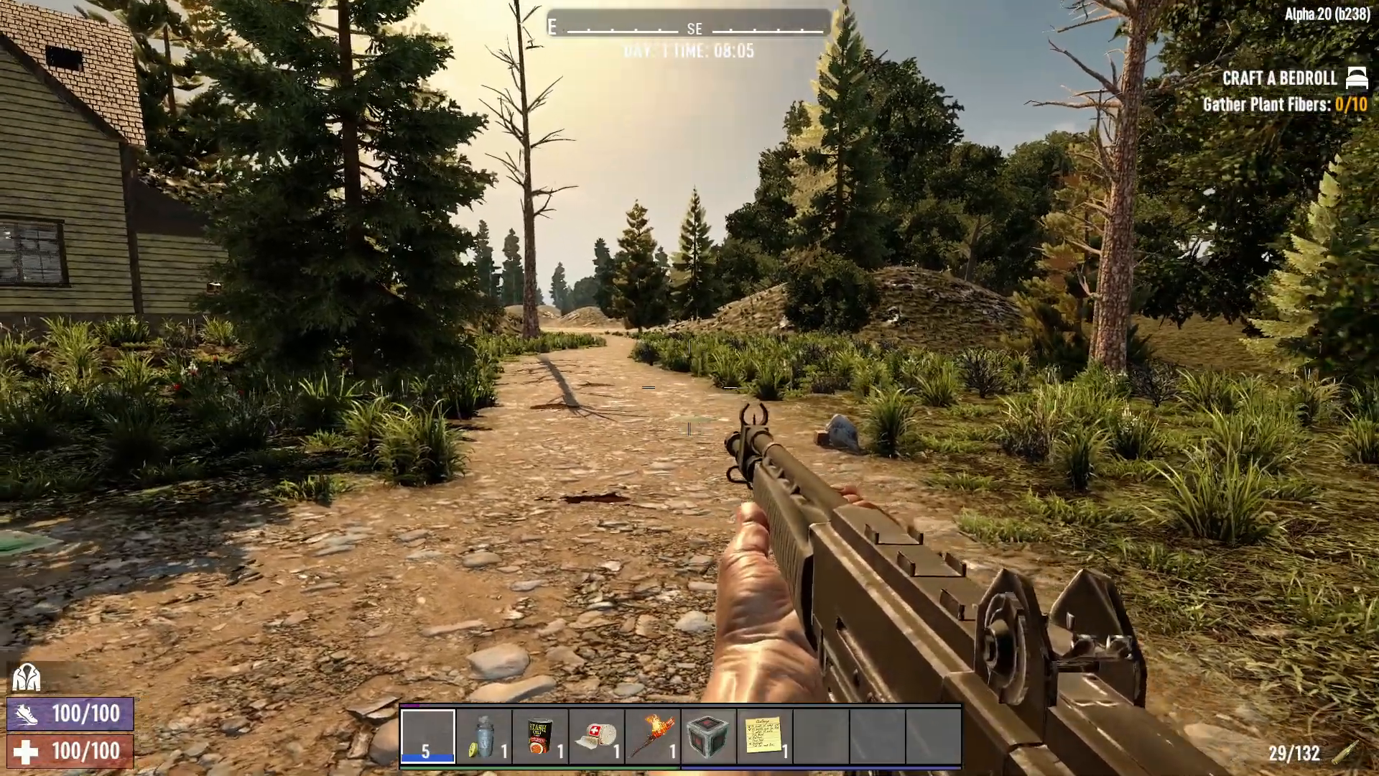
right_click(690, 388)
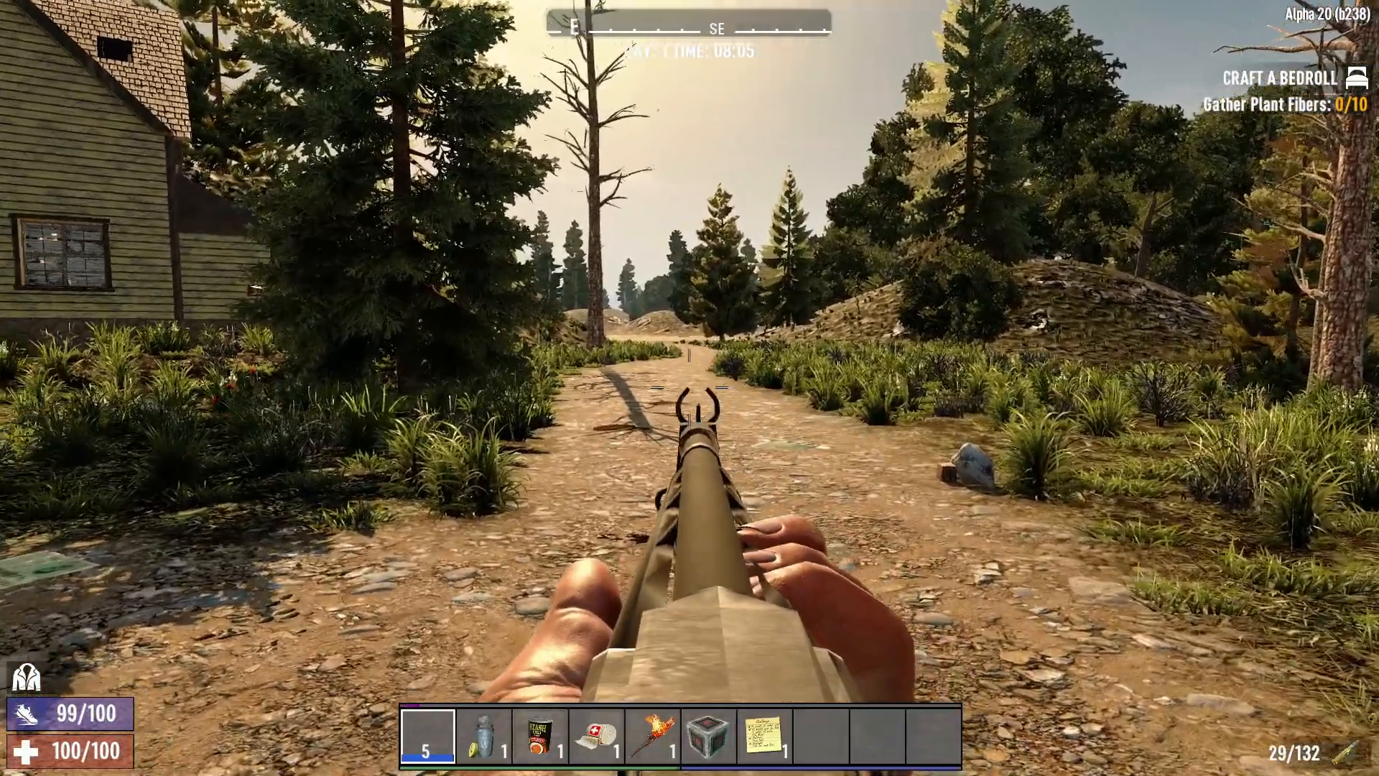
key(Tab)
key(Tab)
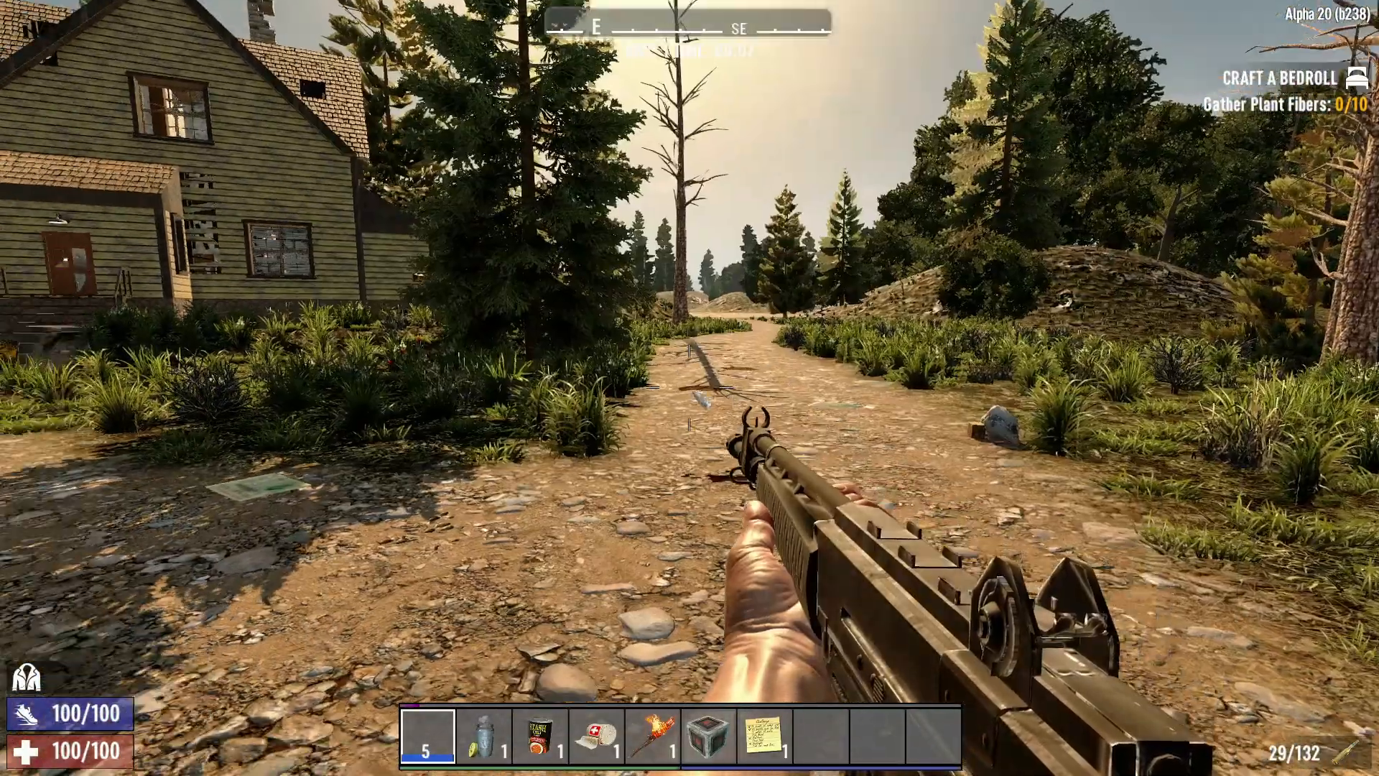
Search the creative list for modgun and add the silencer, laser sight, flashlight, three scope and reflex sight mods to the inventory.
key(Tab)
click(888, 22)
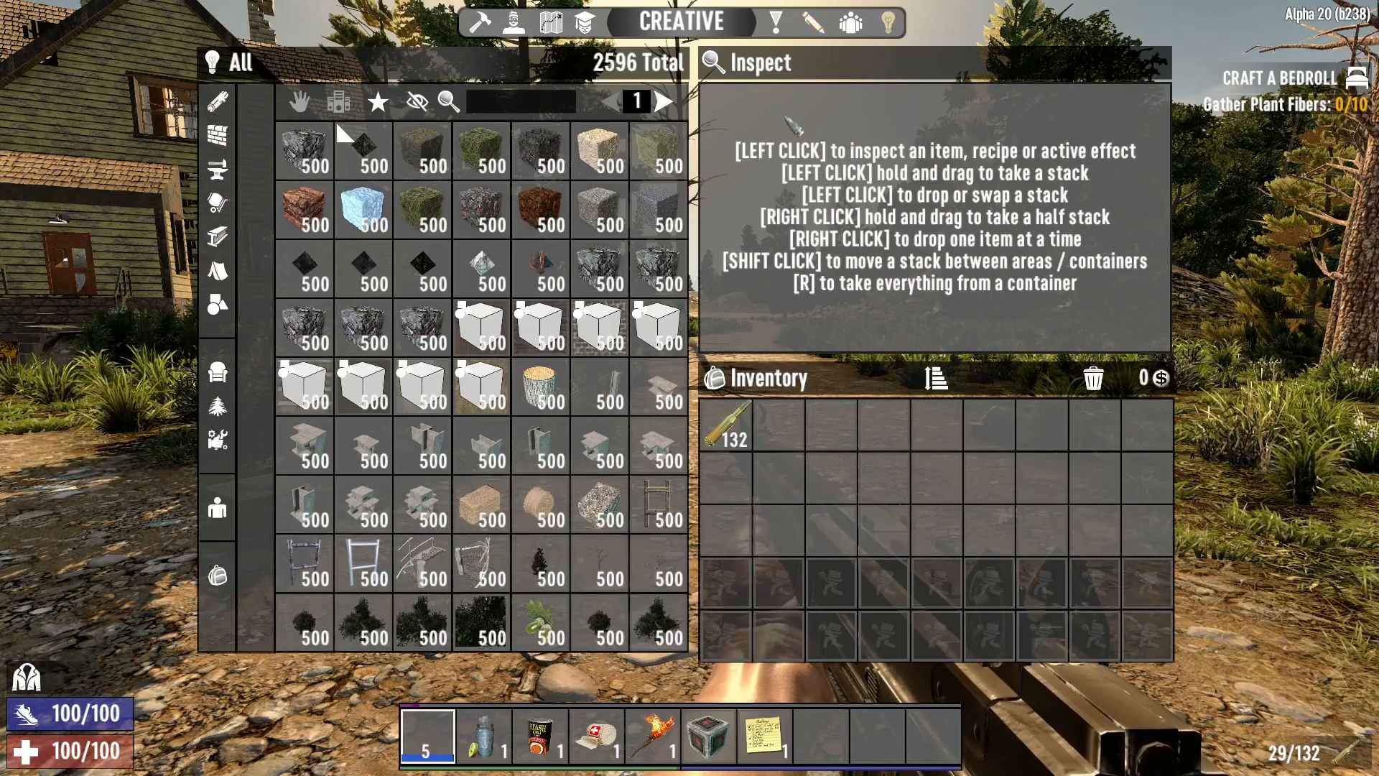
text(modgun)
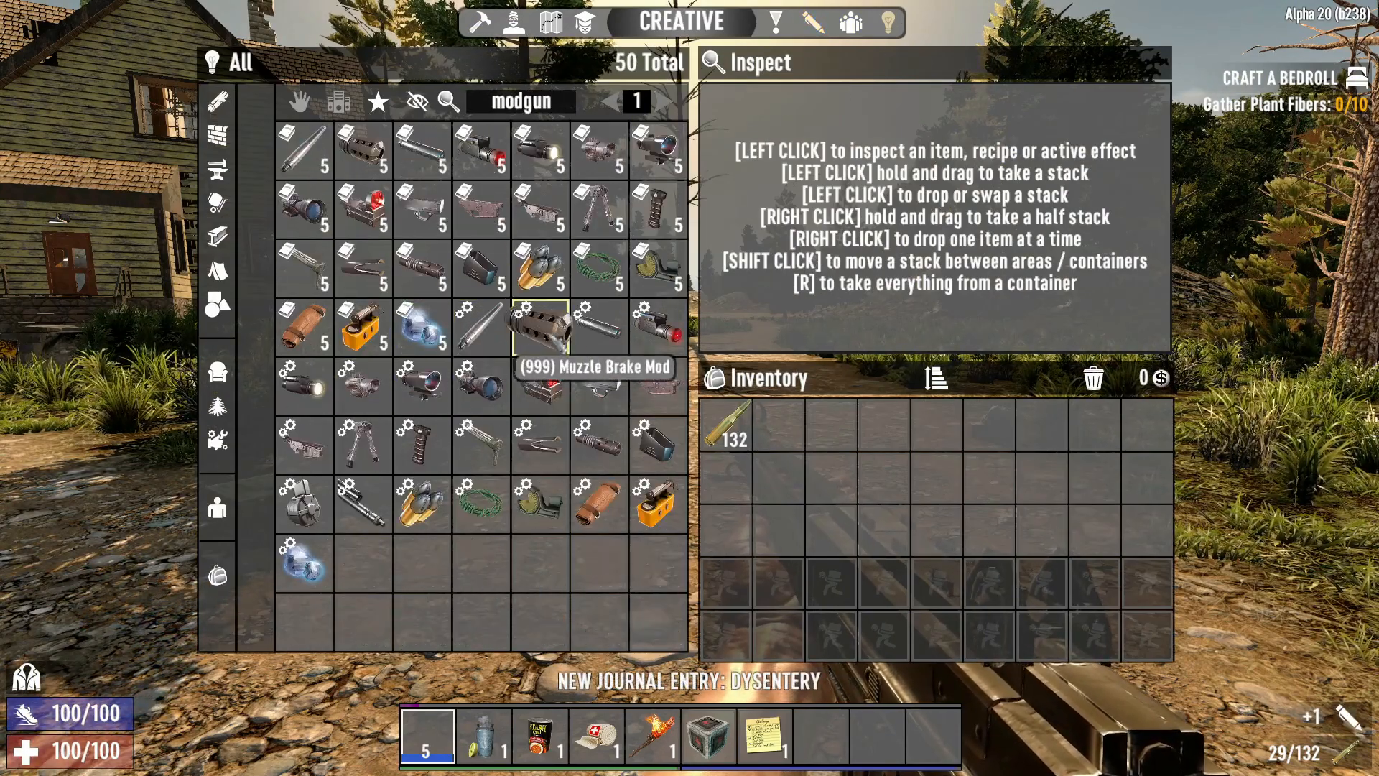
click(600, 327)
click(655, 329)
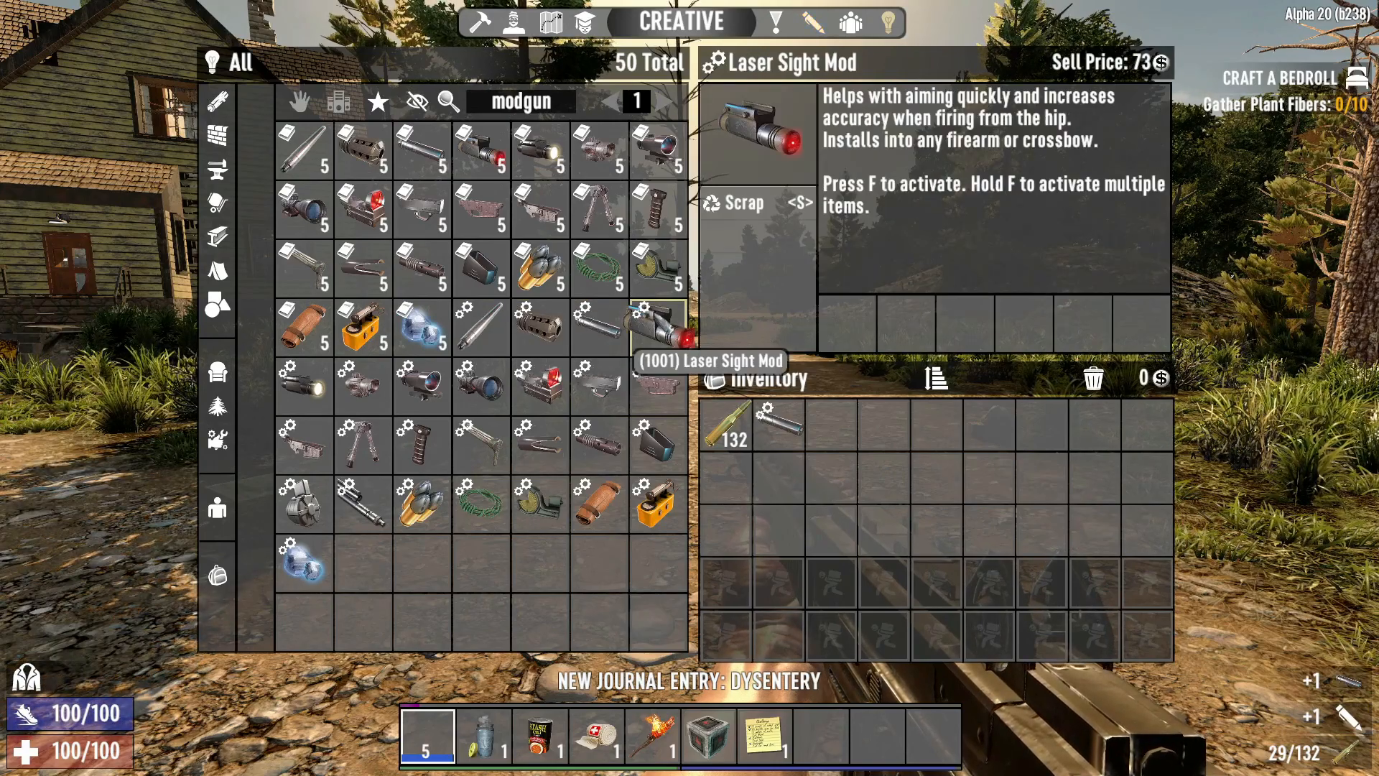
click(317, 385)
click(339, 406)
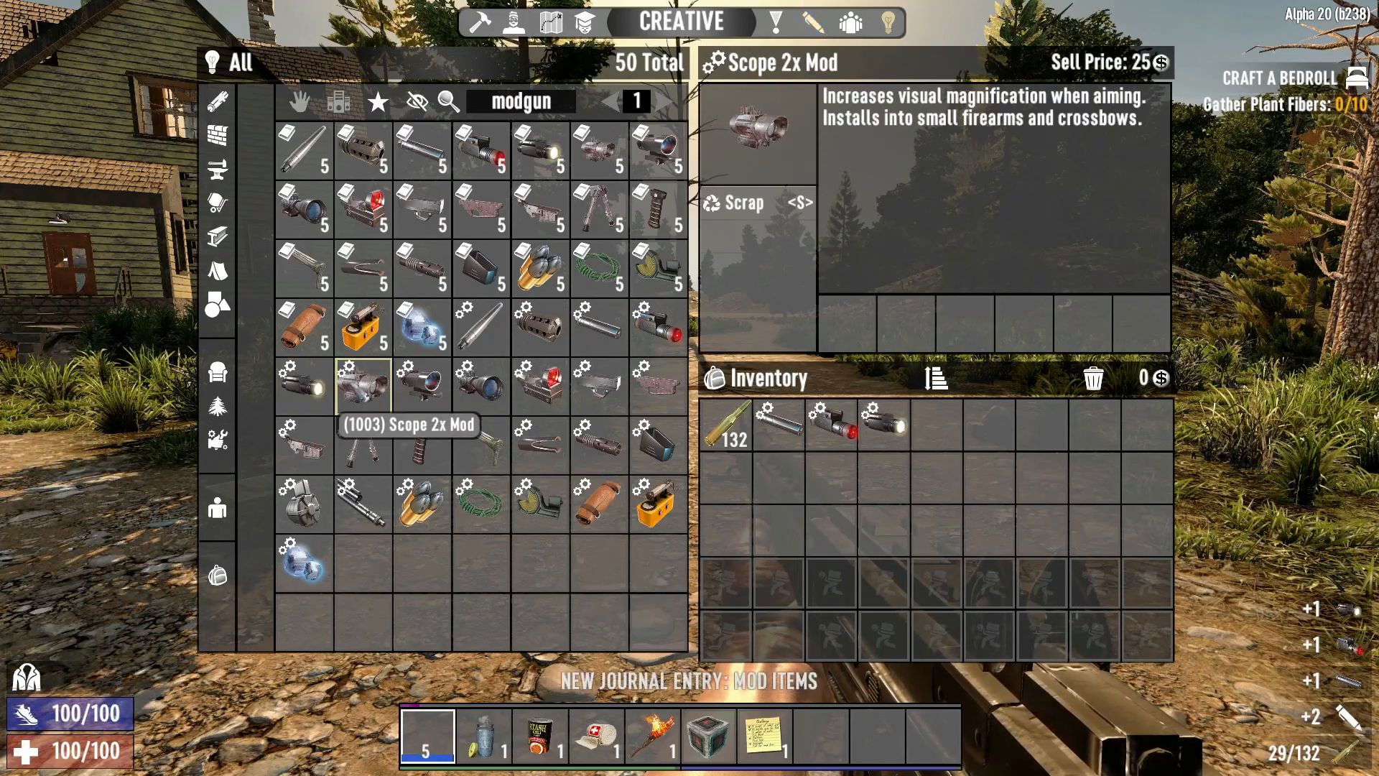
click(546, 391)
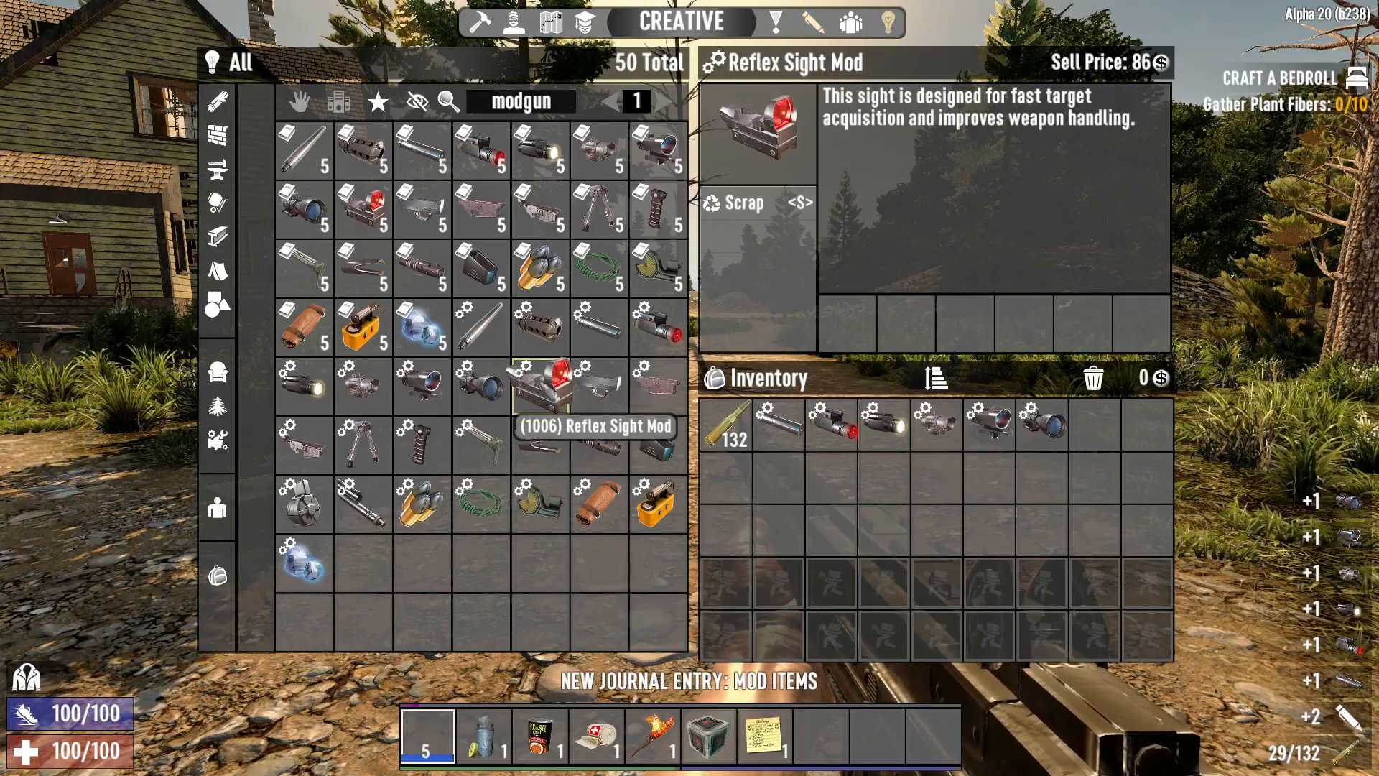
key(Escape)
Open the Italian rifle for modification and install the Silencer Mod in its first modifier slot.
key(Tab)
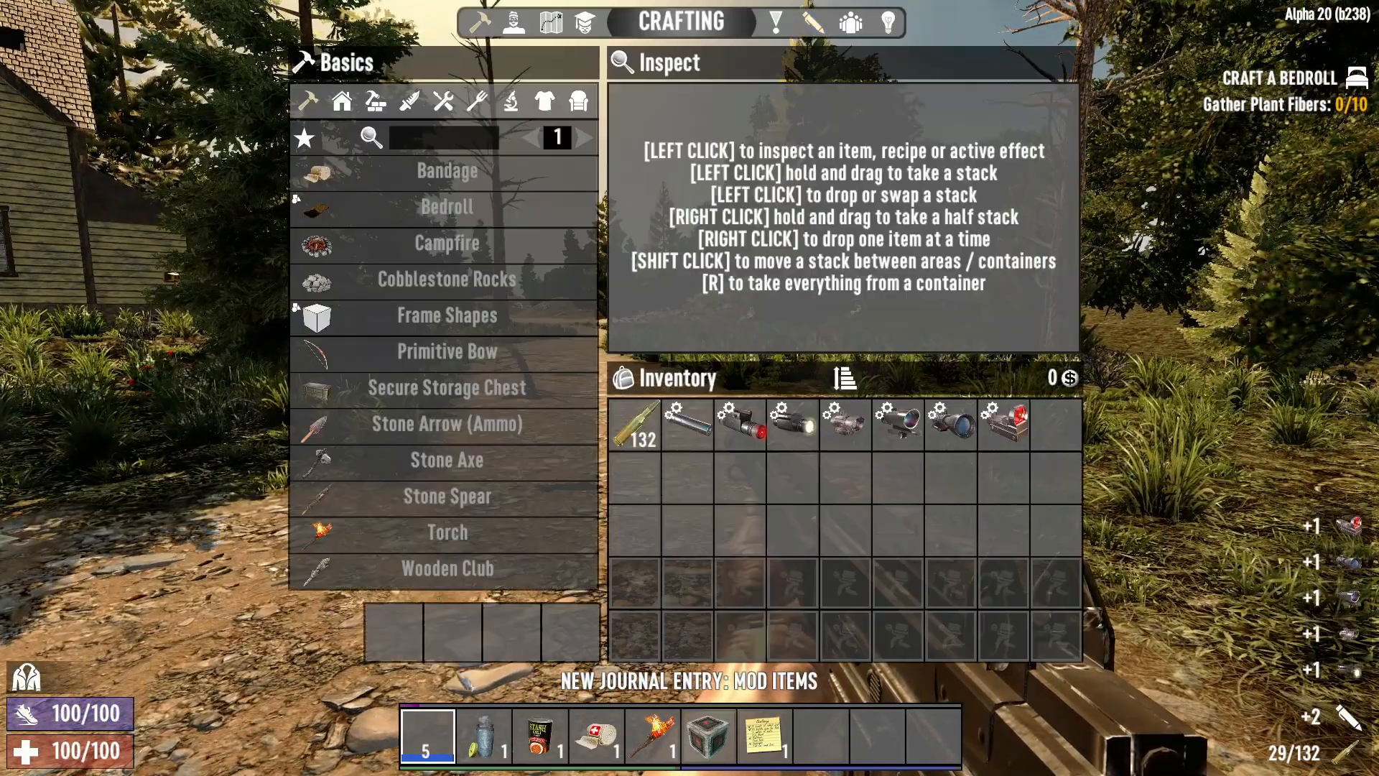
click(431, 737)
click(659, 206)
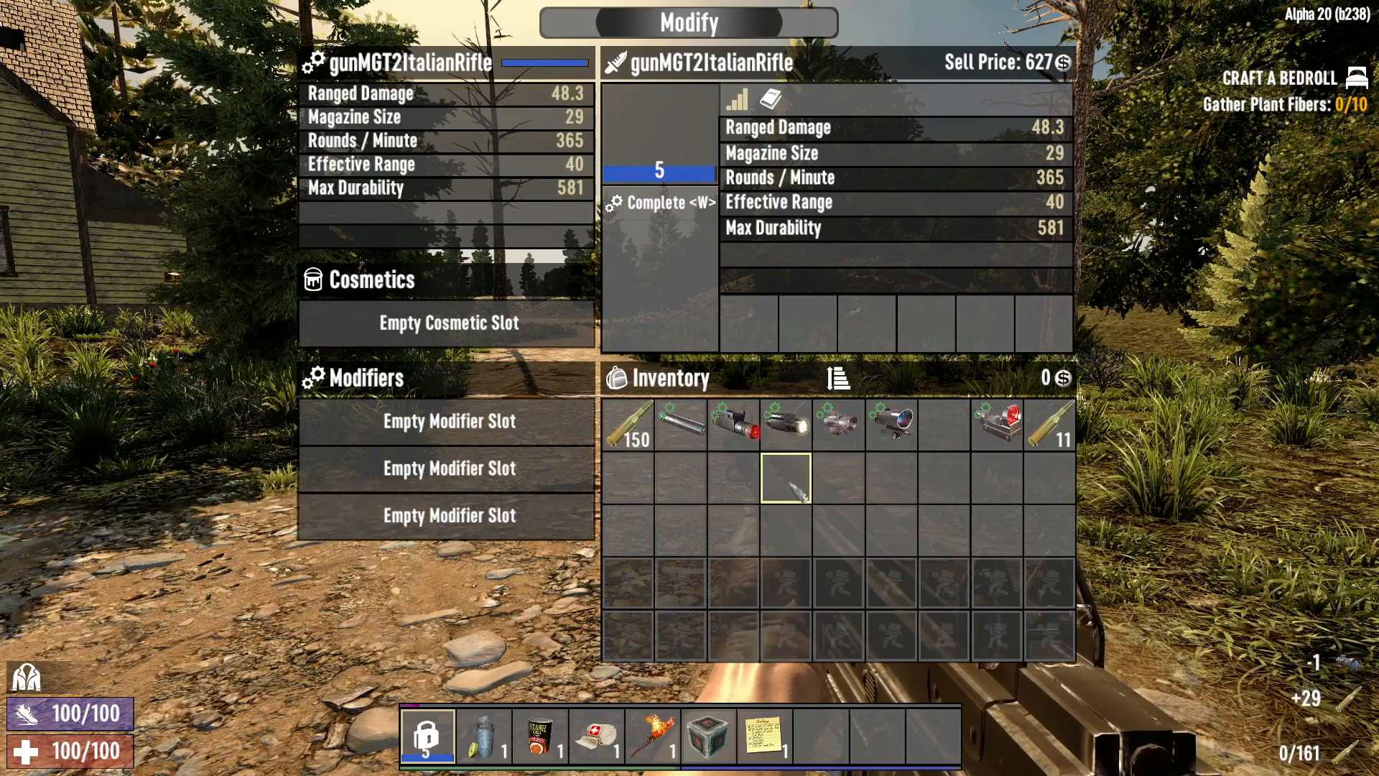
click(409, 431)
key(Escape)
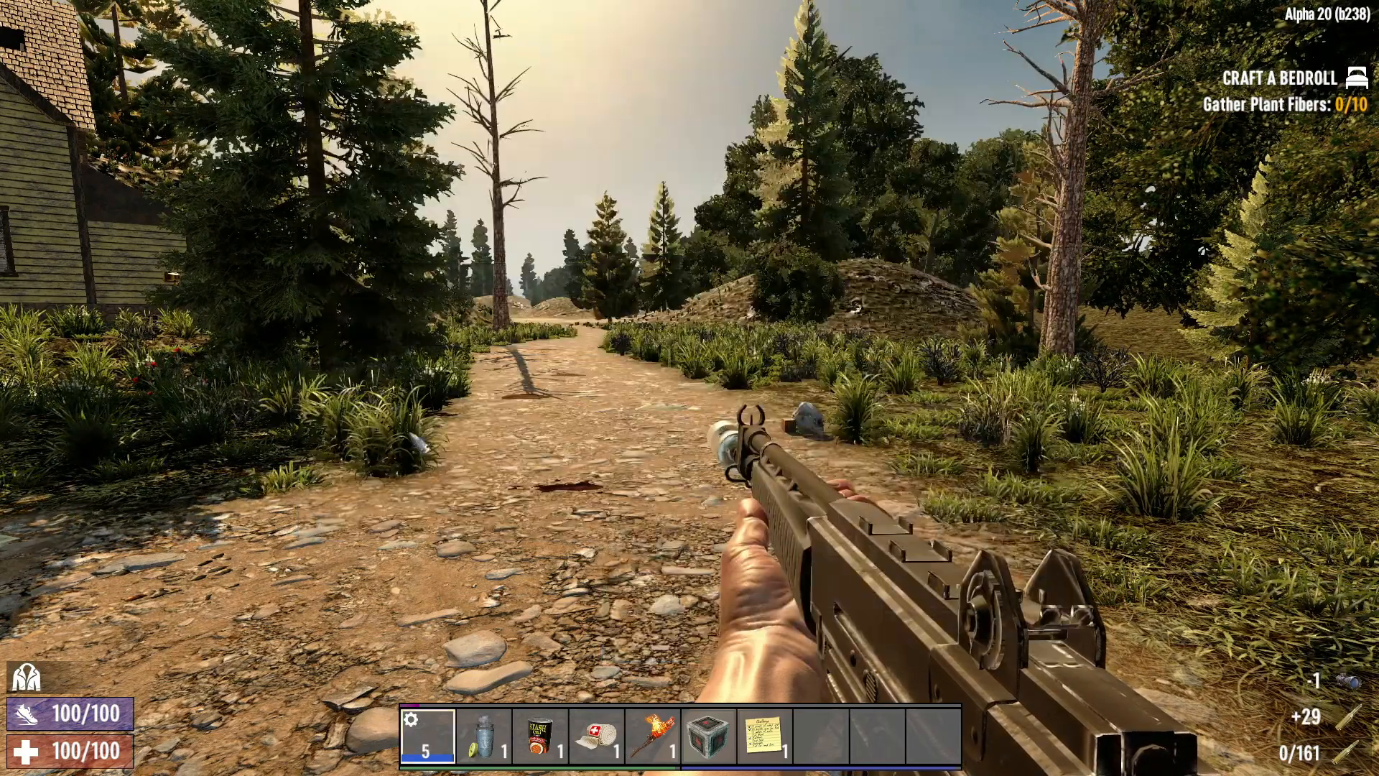
Test-fire the silenced Italian rifle and reload it to check the mod in use.
key(r)
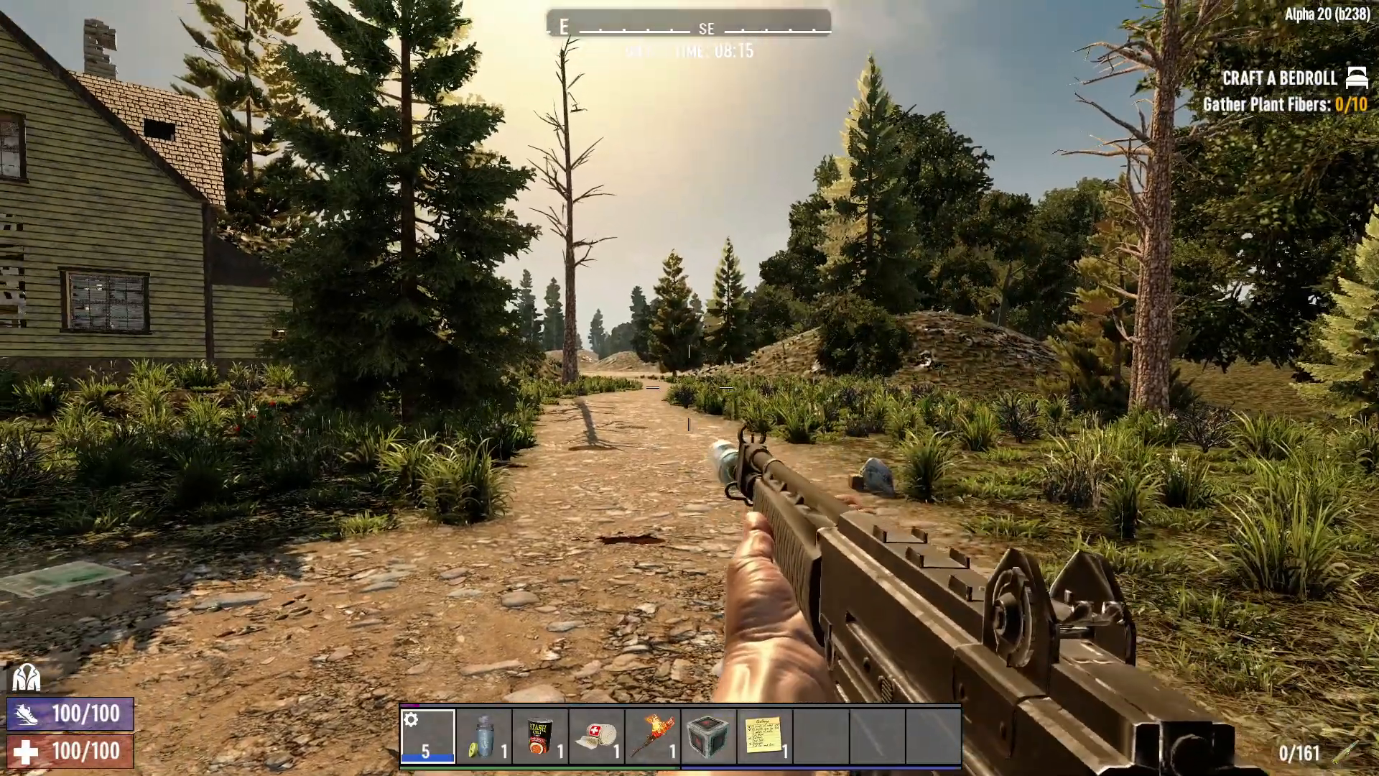
drag(690, 387, 689, 387)
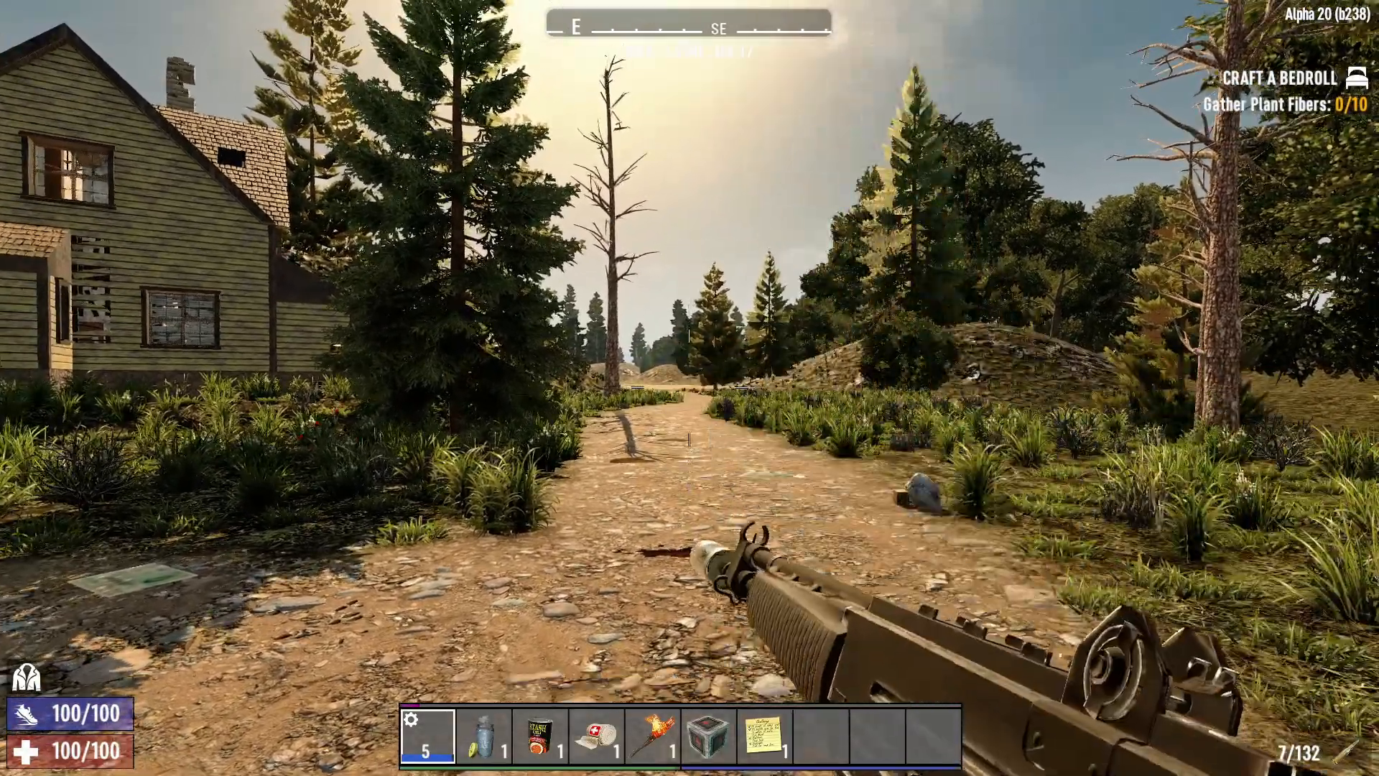
key(r)
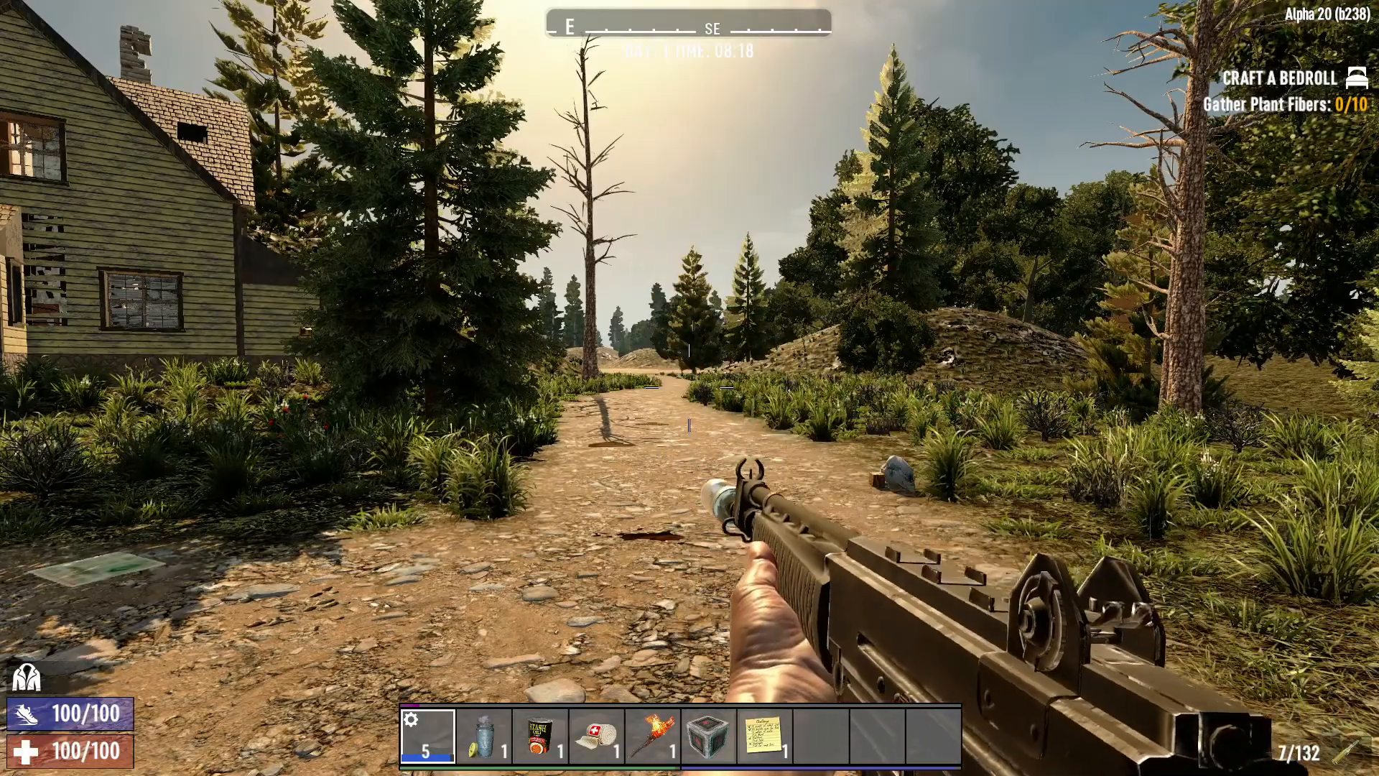
Replace the Silencer Mod on the Italian rifle with the Laser Sight Mod.
key(Tab)
click(427, 736)
click(658, 201)
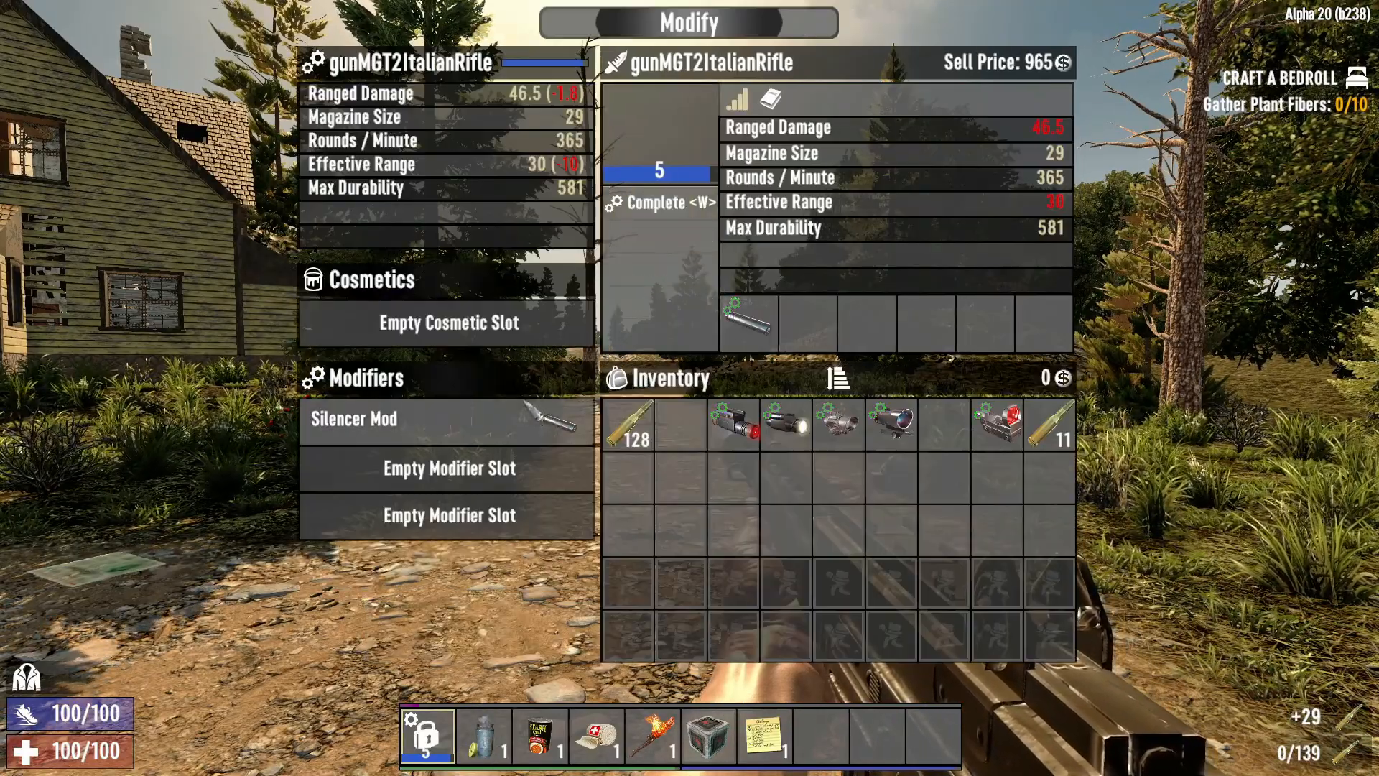
key(Tab)
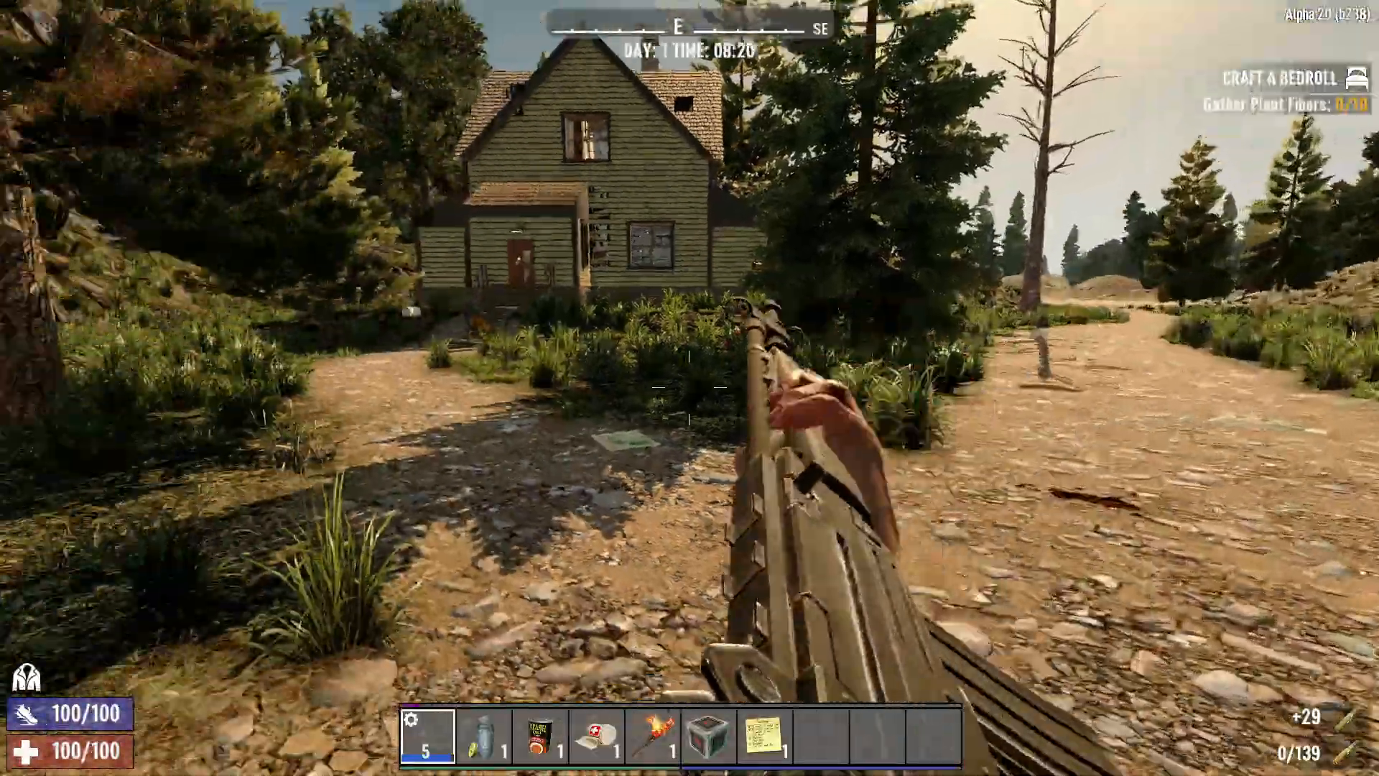
Go to the yellow house's porch and check the laser dot on its wall, both aiming down the sights and from the hip.
key(shift+w)
key(shift+w)
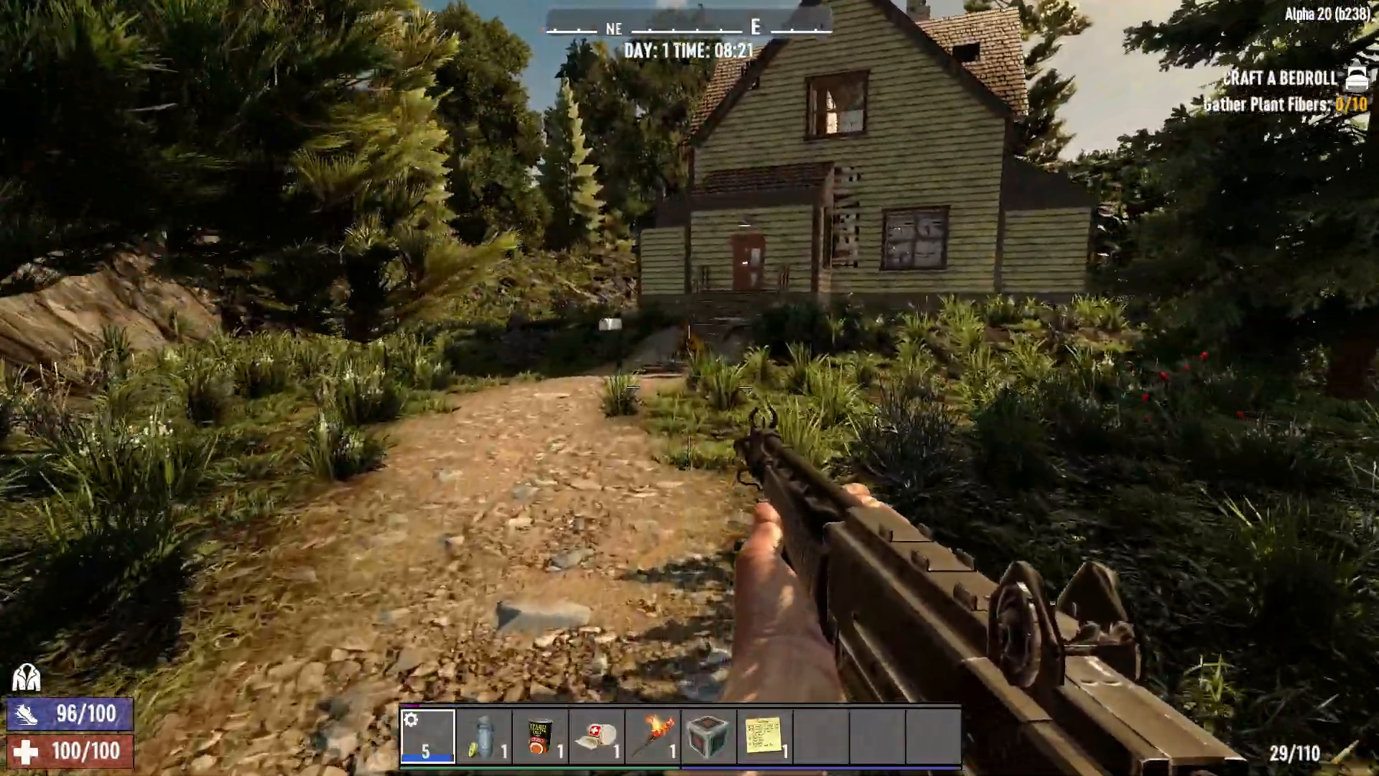
key(shift+w)
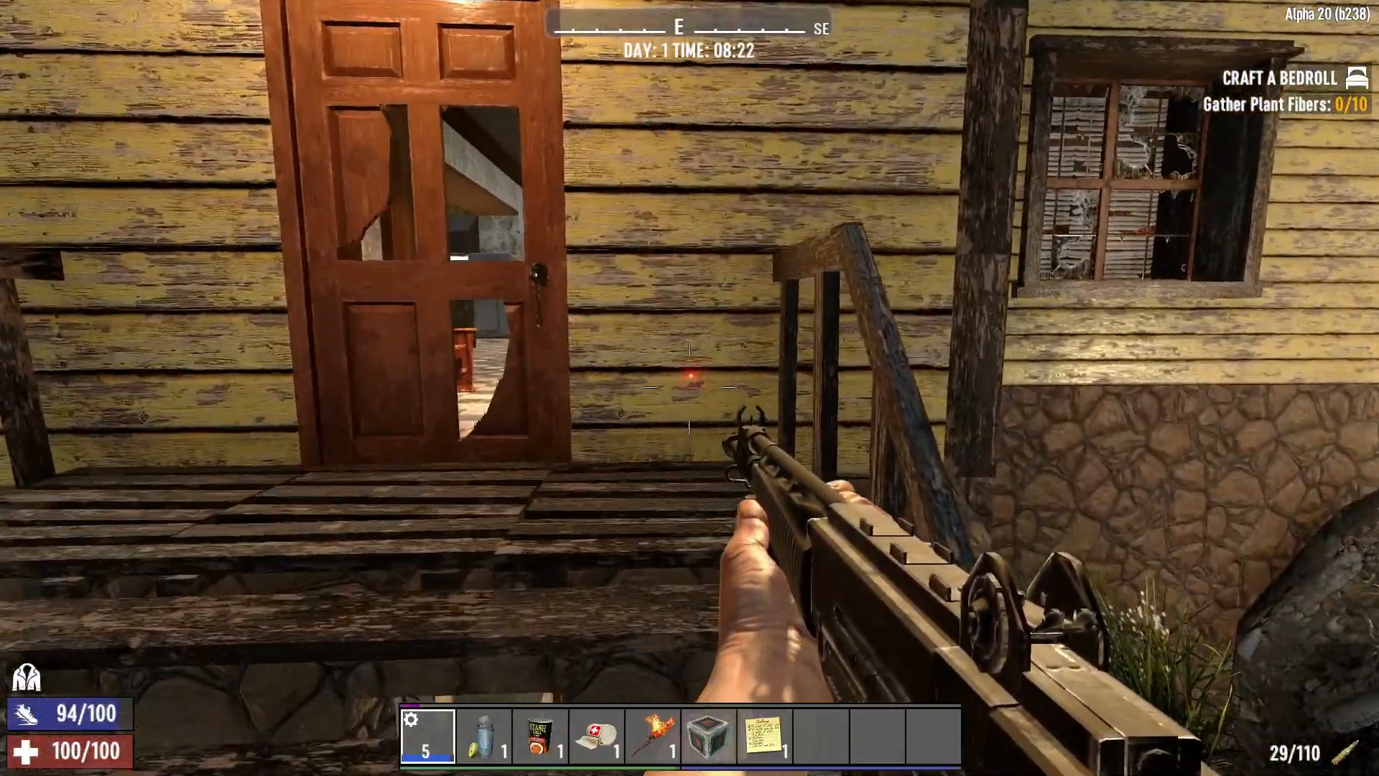
key(s)
right_click(689, 388)
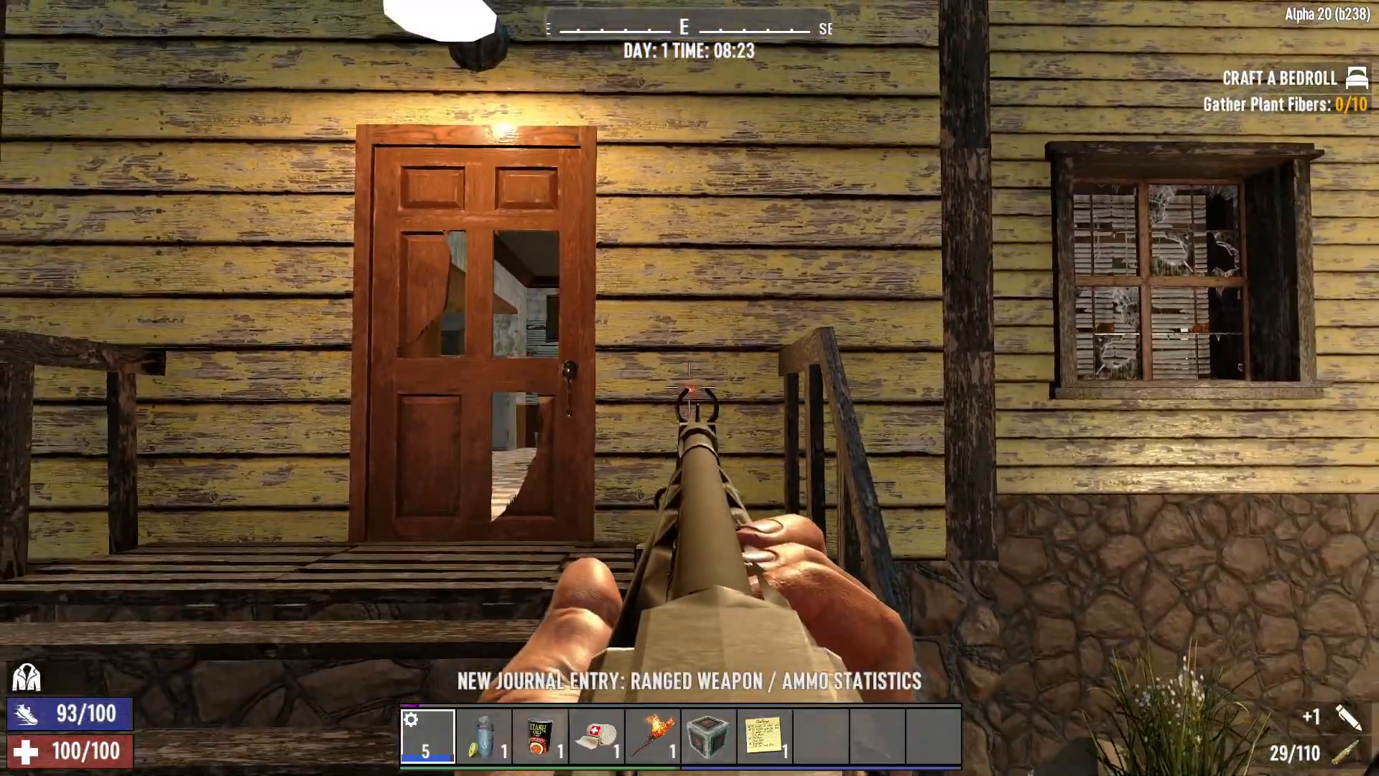
key(s)
right_click(689, 388)
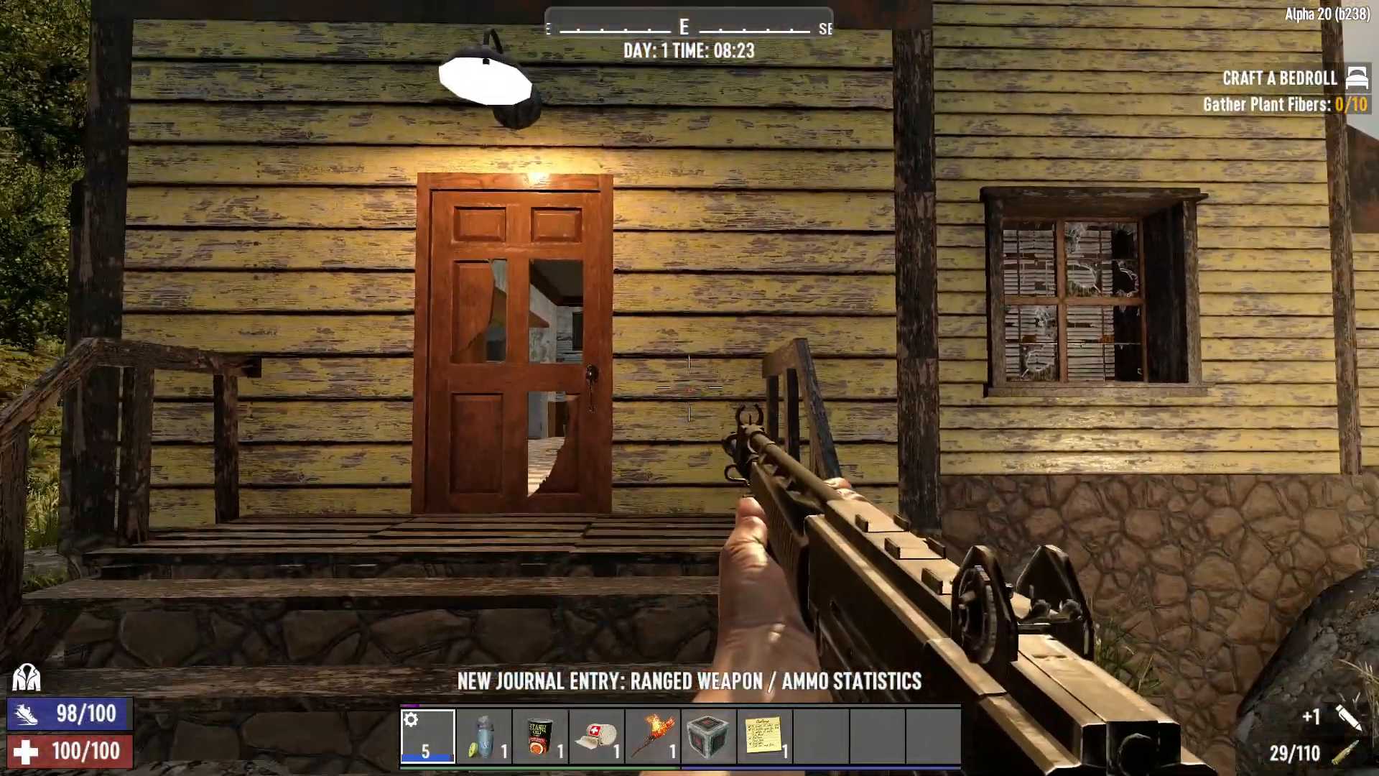
Replace the Laser Sight Mod on the Italian rifle with the flashlight mod.
key(w)
right_click(689, 387)
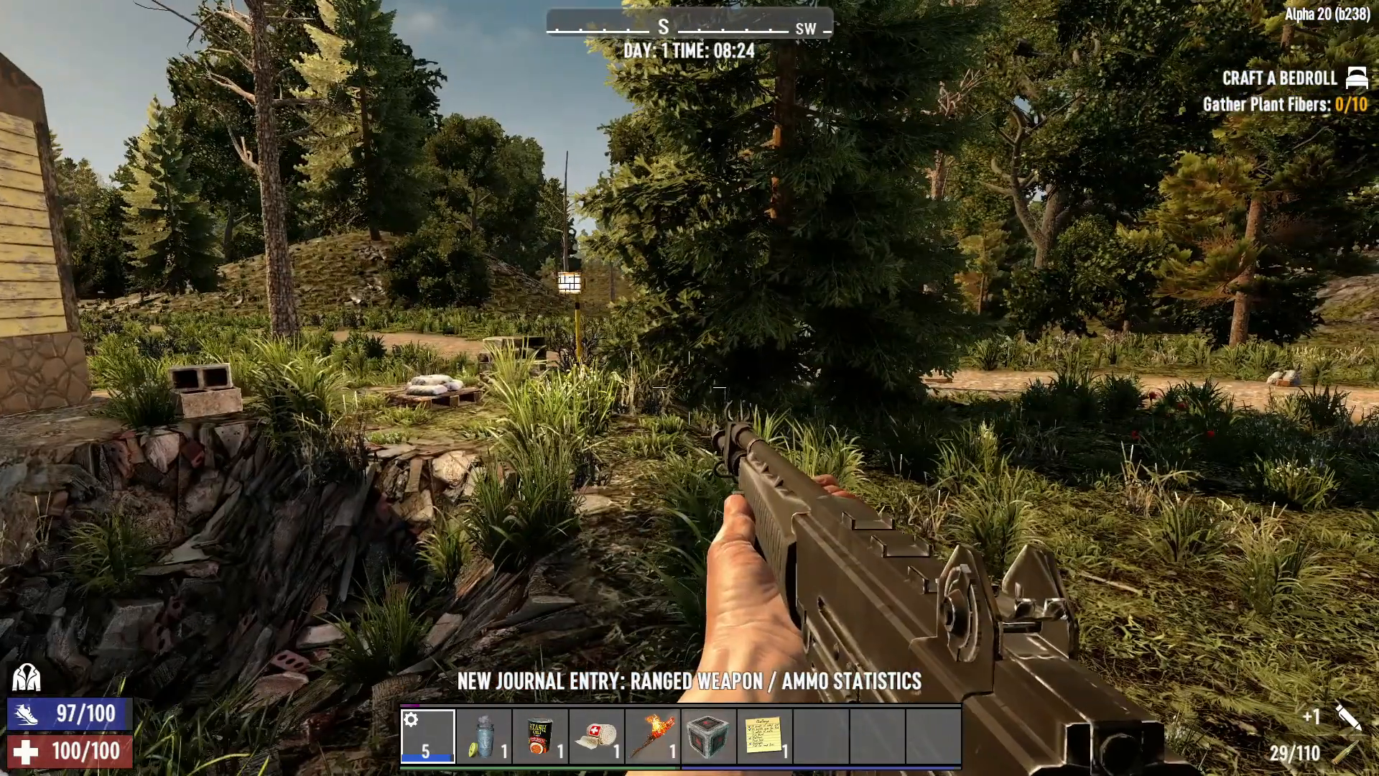
key(Tab)
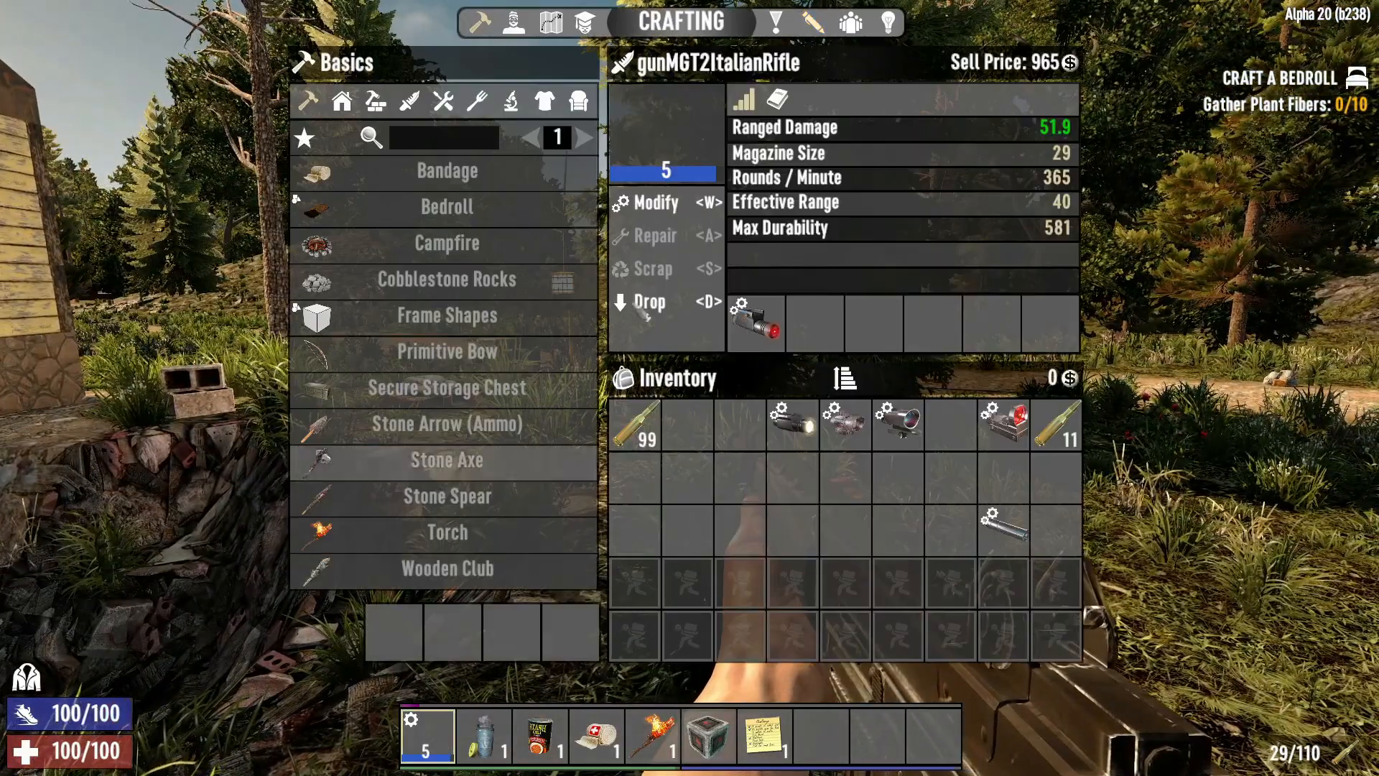
key(w)
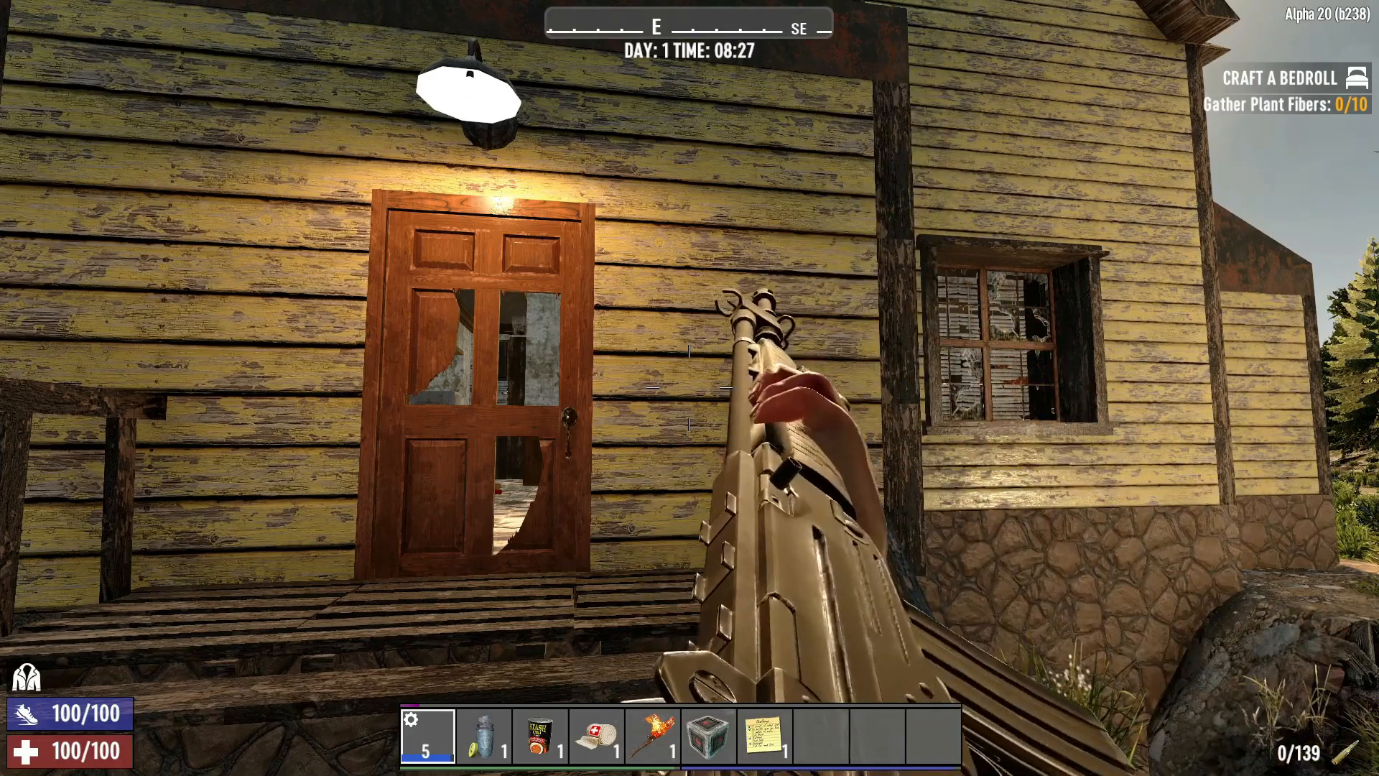
Swap the flashlight mod on the Italian rifle for the round scope mod and aim through it.
key(Tab)
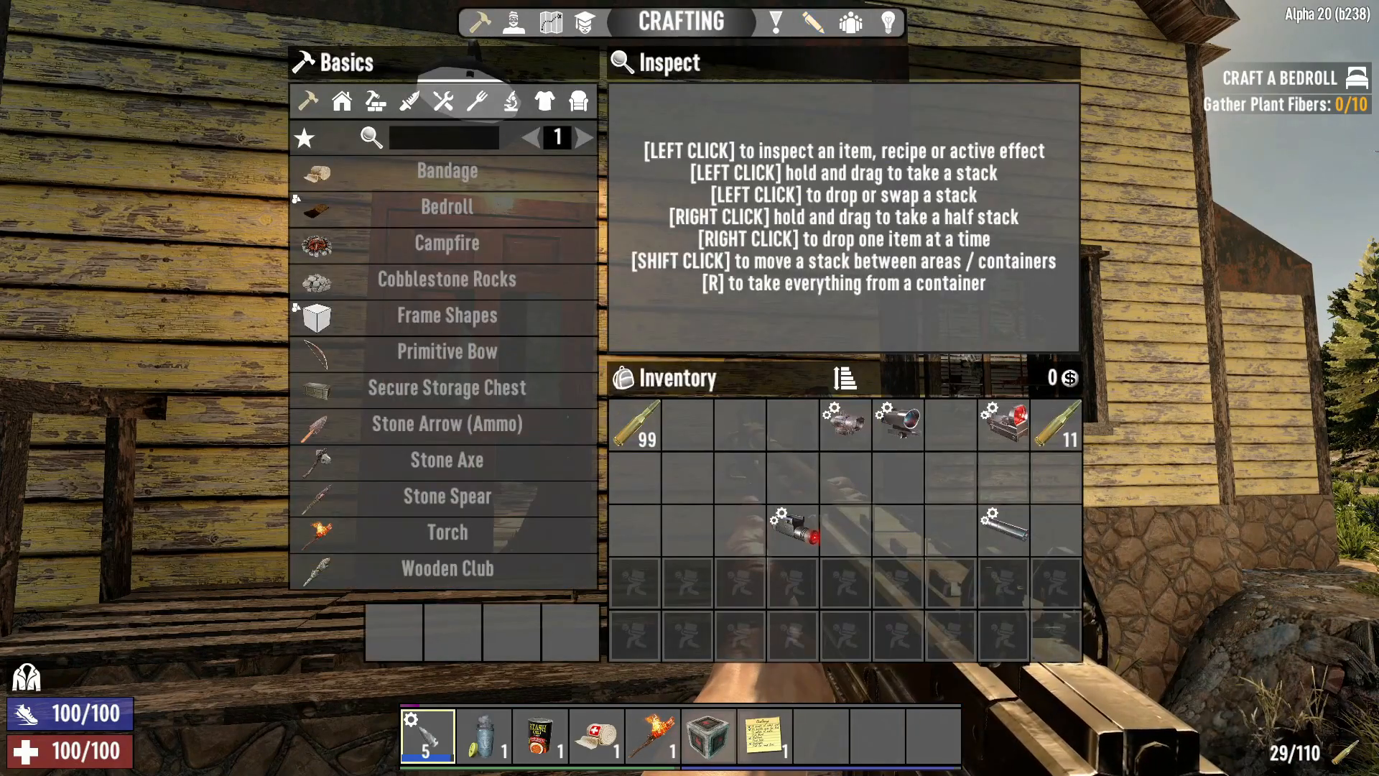
click(425, 734)
key(w)
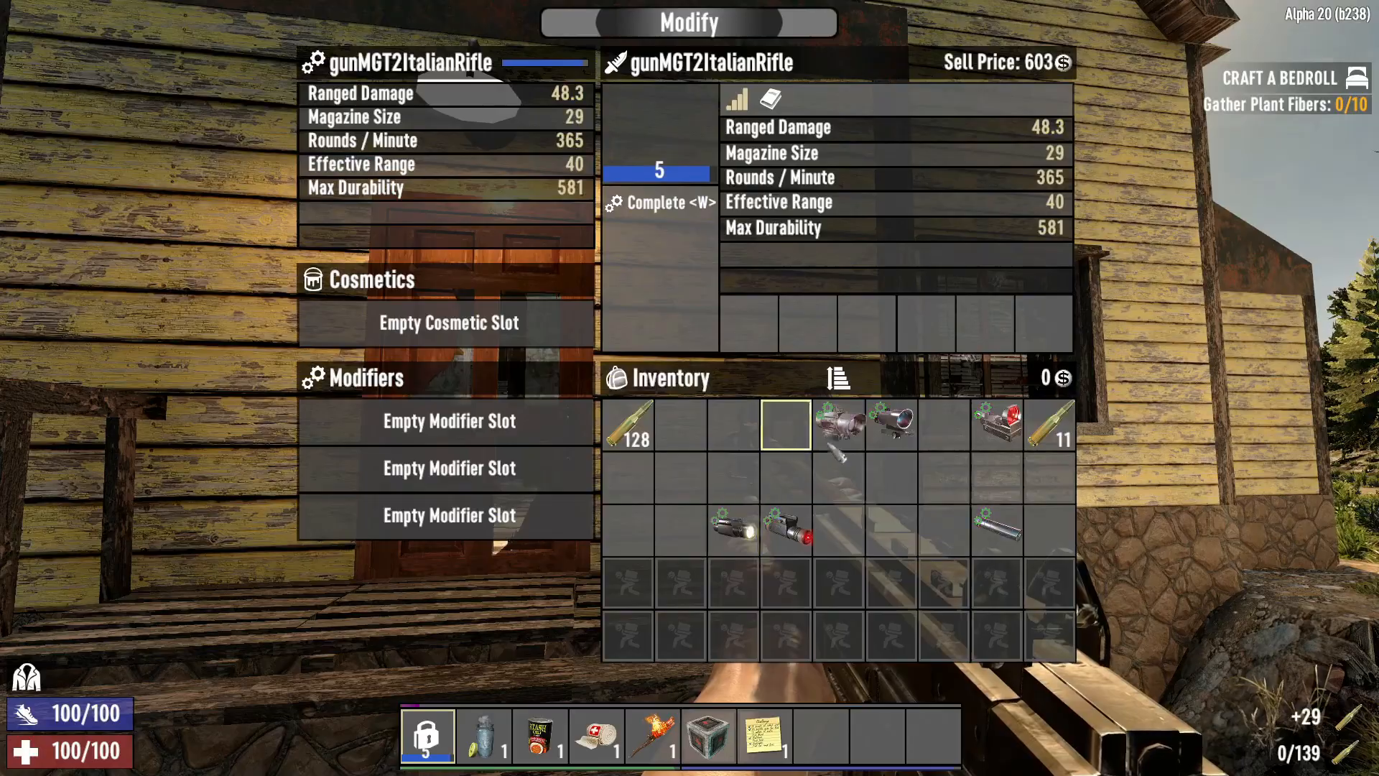
key(Tab)
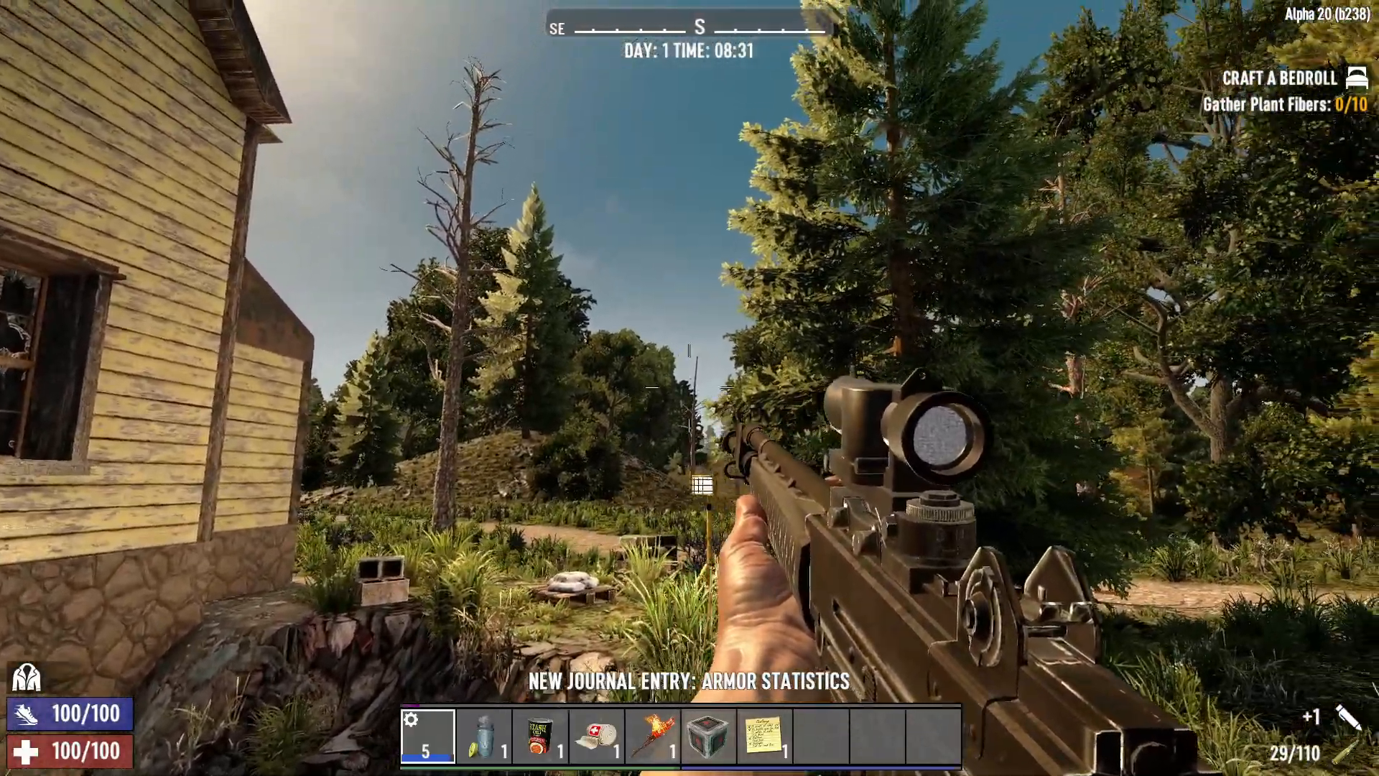
right_drag(689, 388, 690, 388)
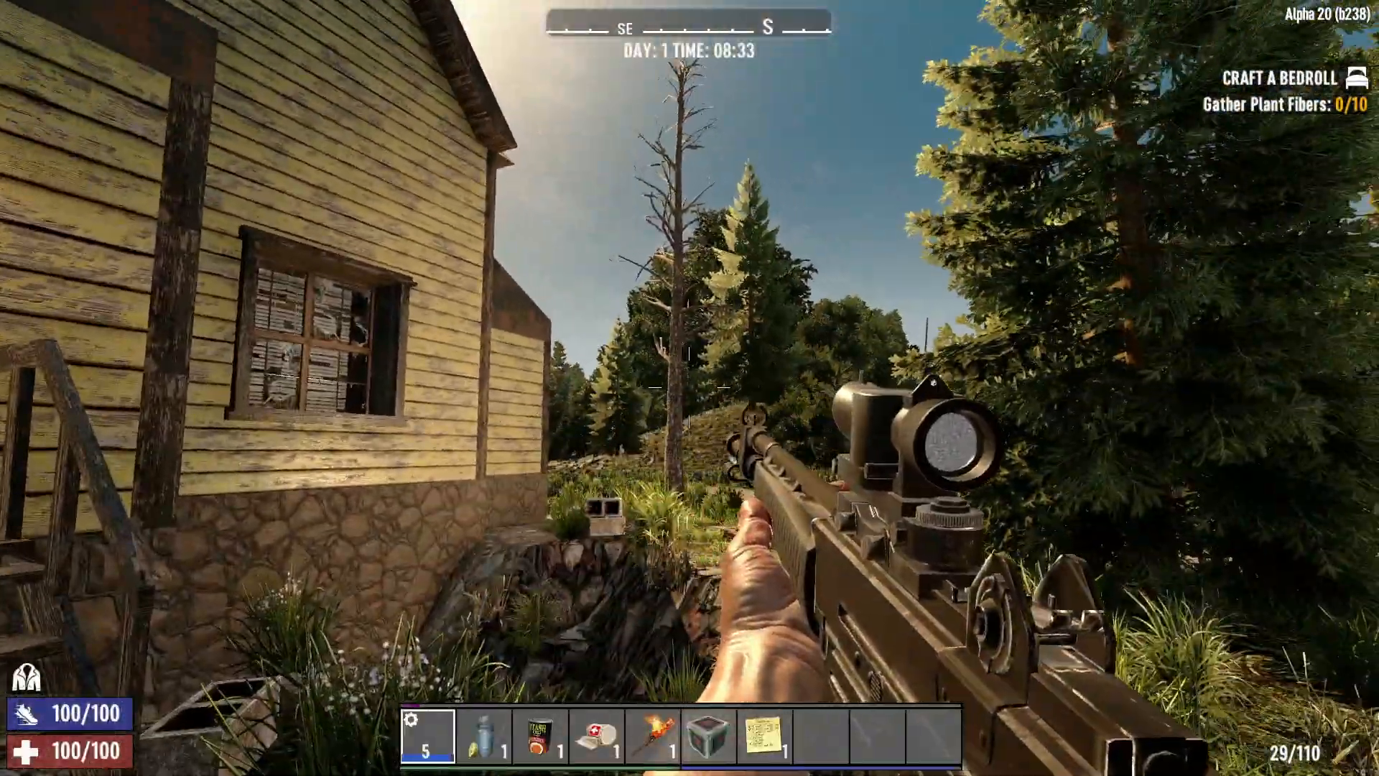
Replace the scope on the Italian rifle with the reflex sight, then reload and aim through it.
key(Tab)
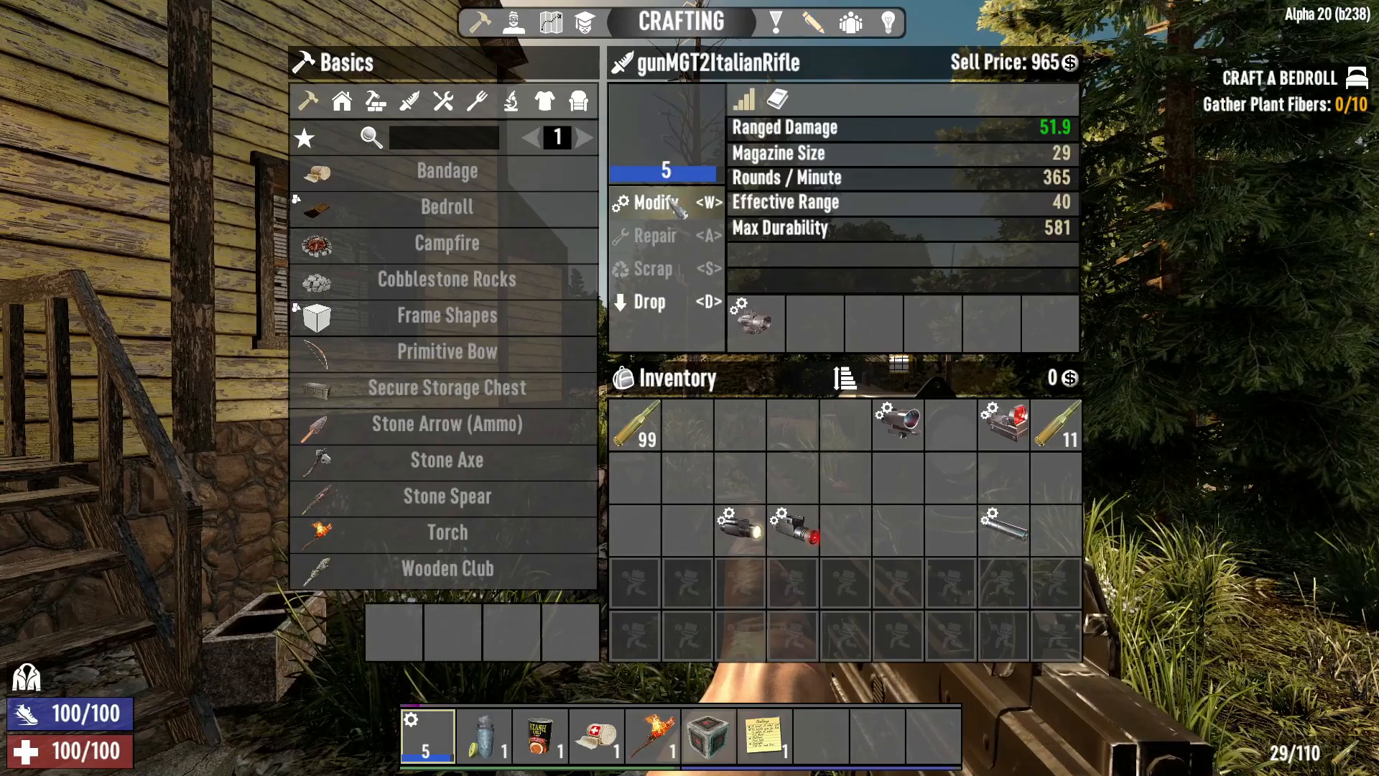
click(675, 204)
click(553, 422)
drag(997, 424, 449, 421)
key(Tab)
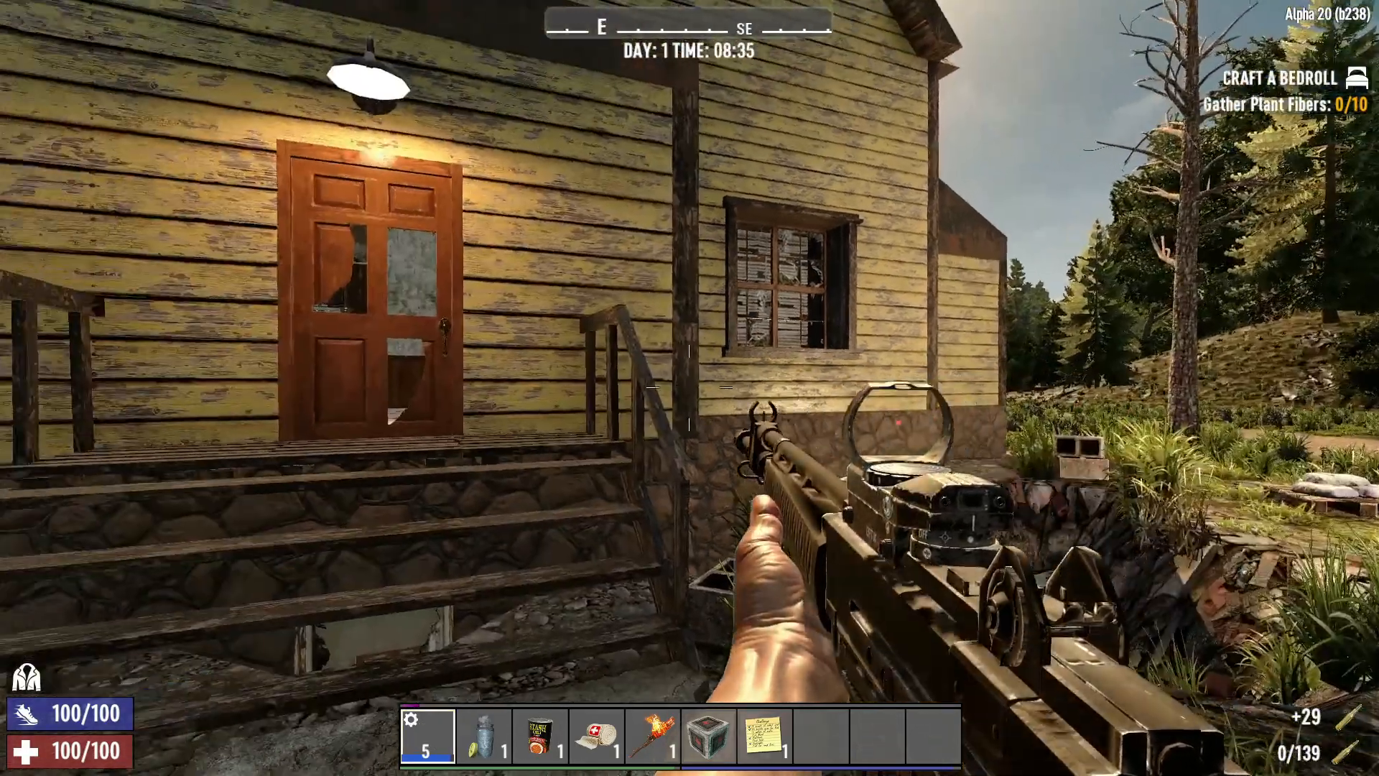
key(r)
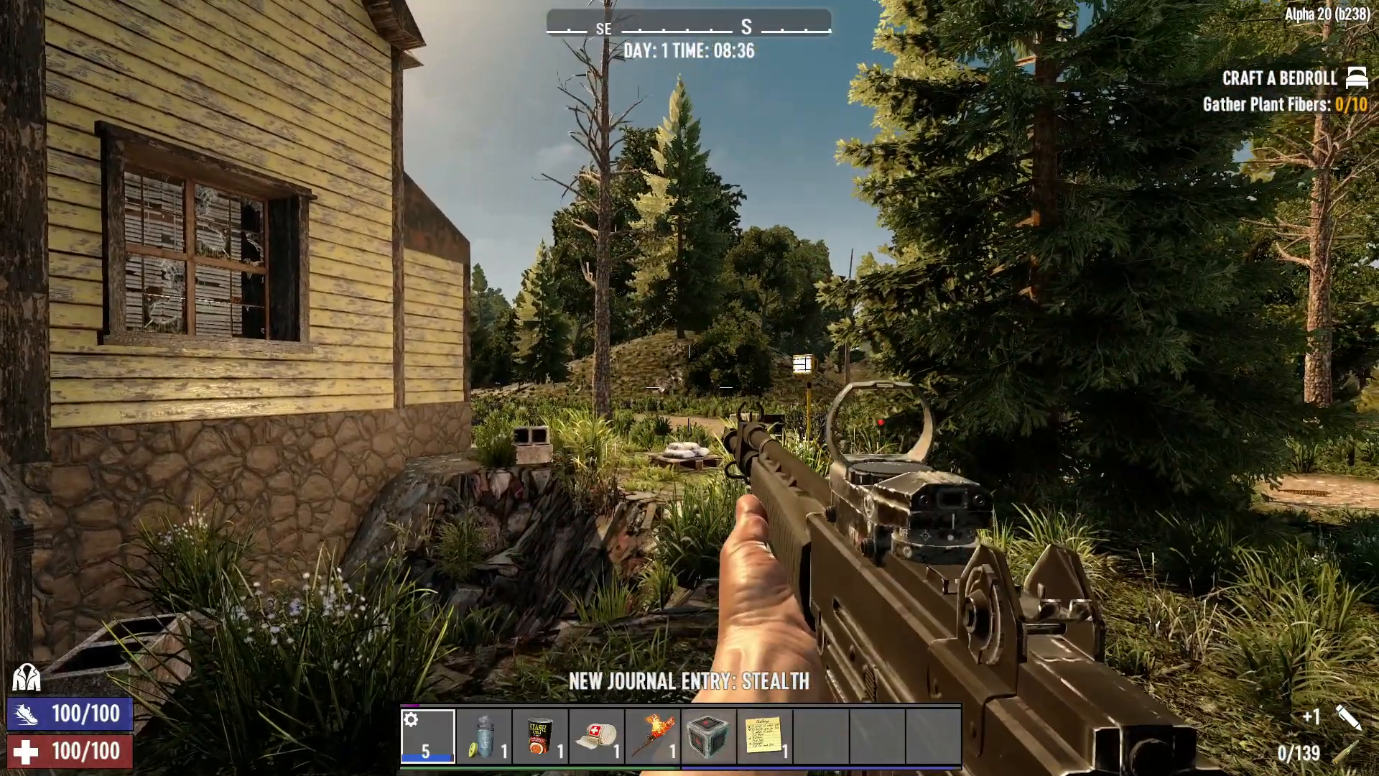
right_drag(690, 388, 690, 388)
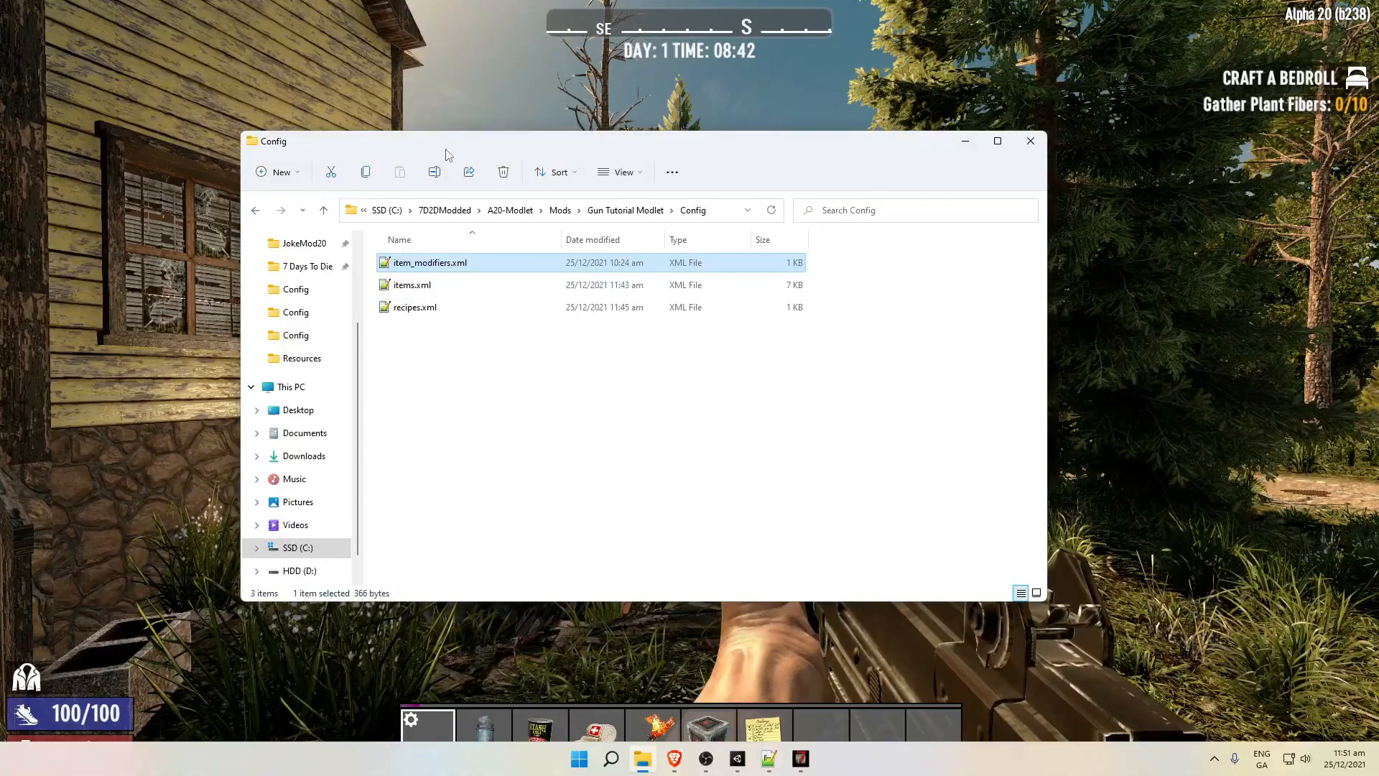
Open item_modifiers.xml from the Gun Tutorial Modlet's Config folder and examine the modGunReflexSight override.
drag(449, 147, 483, 183)
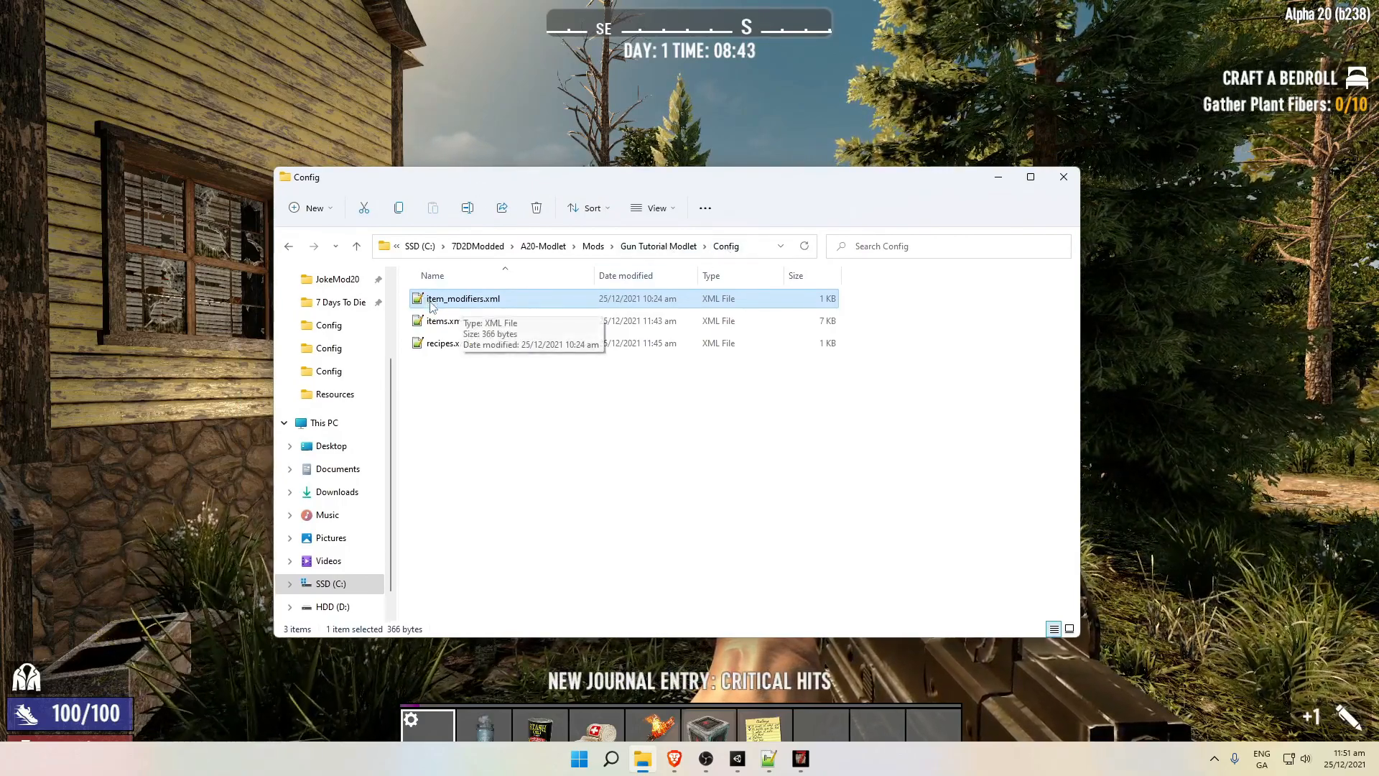
double_click(492, 301)
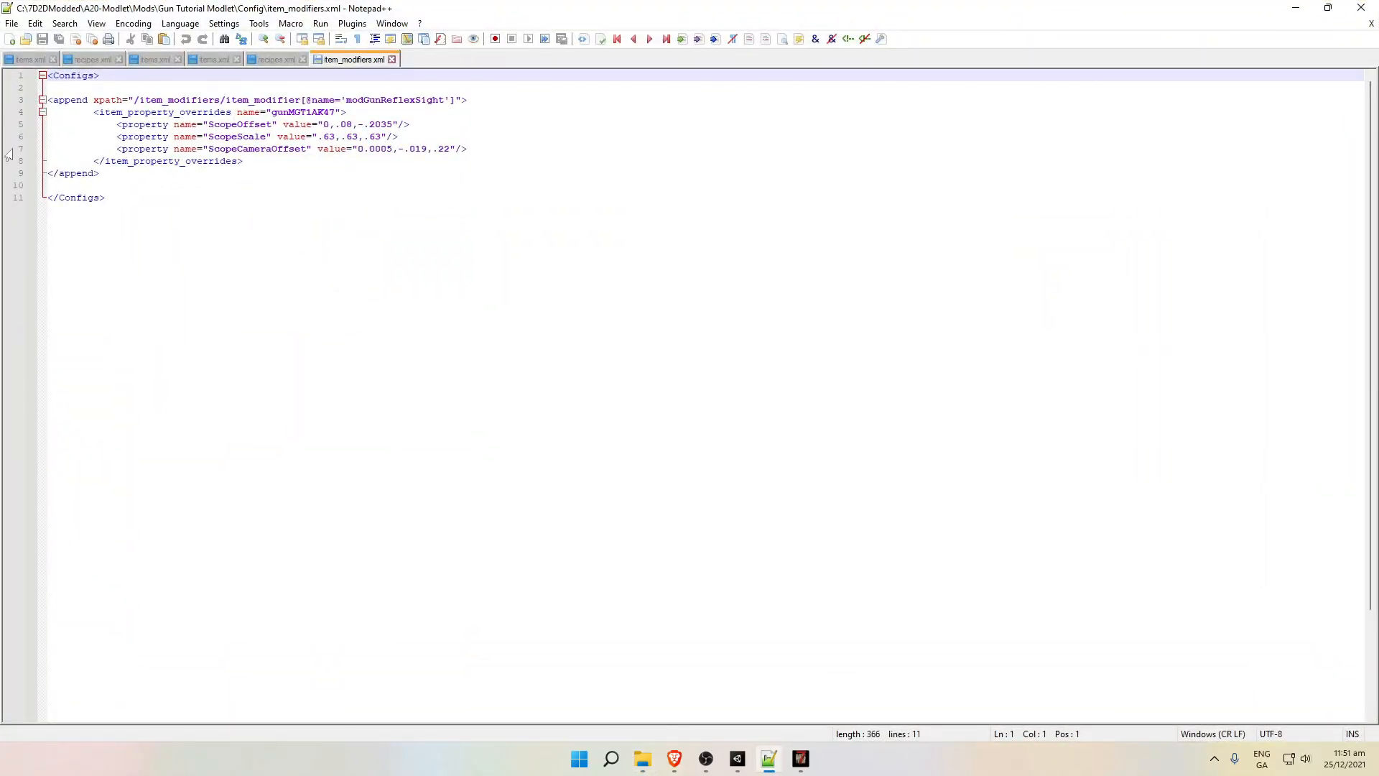
click(115, 174)
double_click(440, 101)
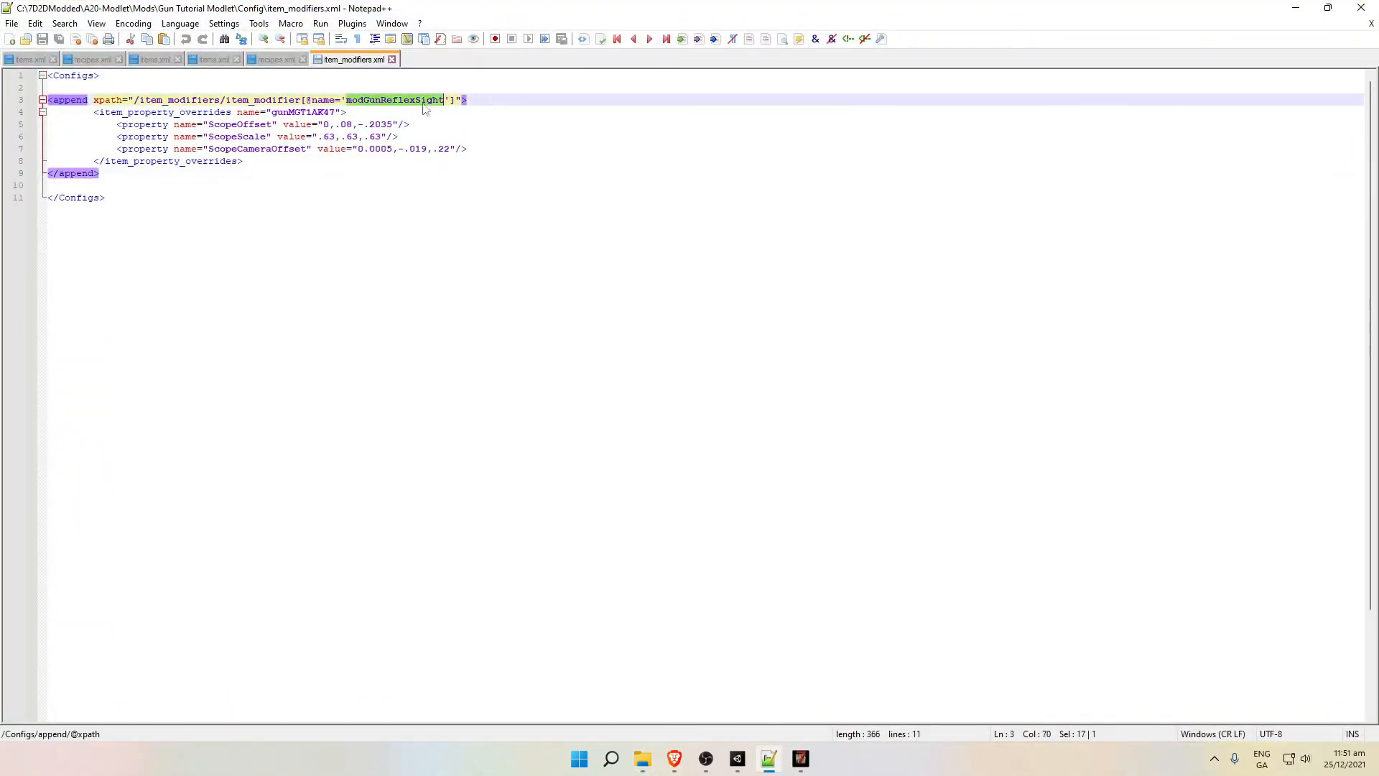
click(357, 111)
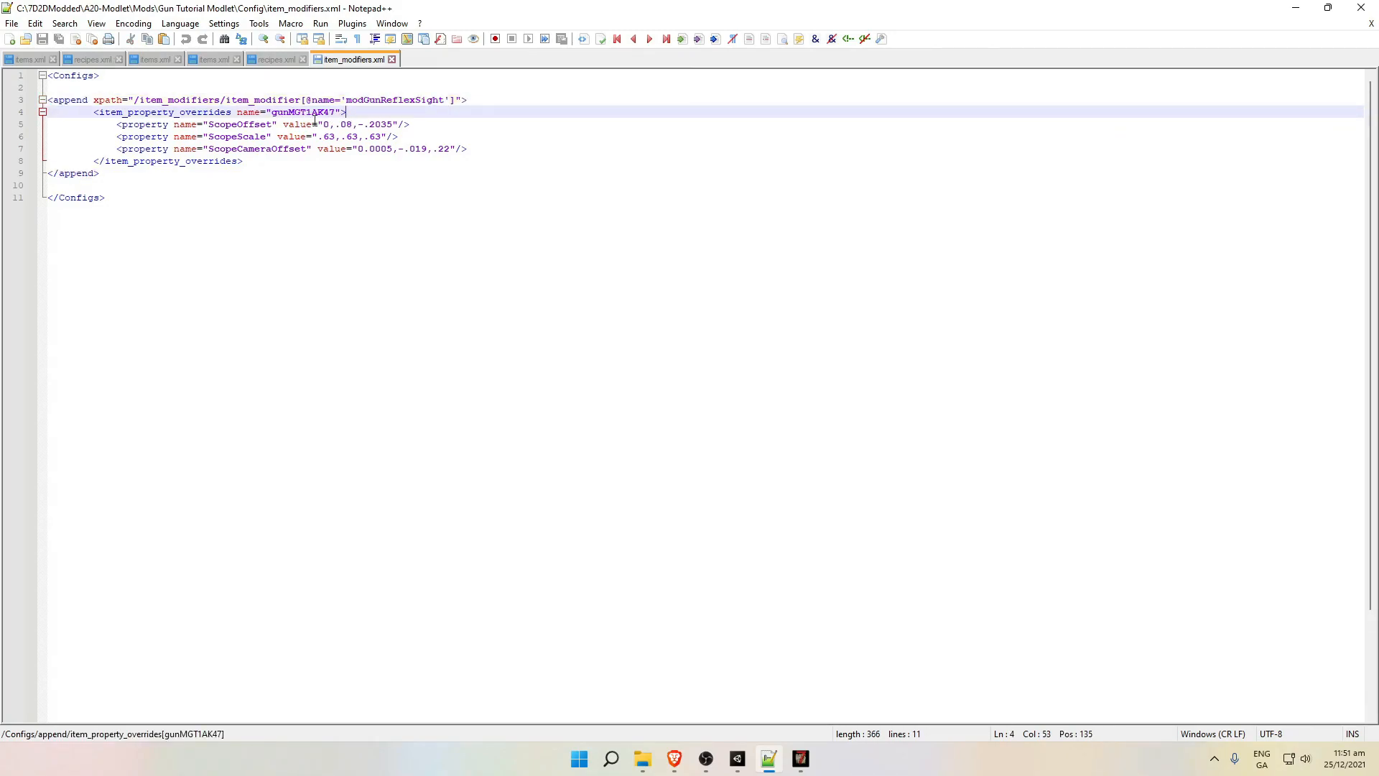
Copy gunMGT2ItalianRifle from the modlet's items.xml into the reflex sight's item_property_overrides name and save item_modifiers.xml.
click(214, 59)
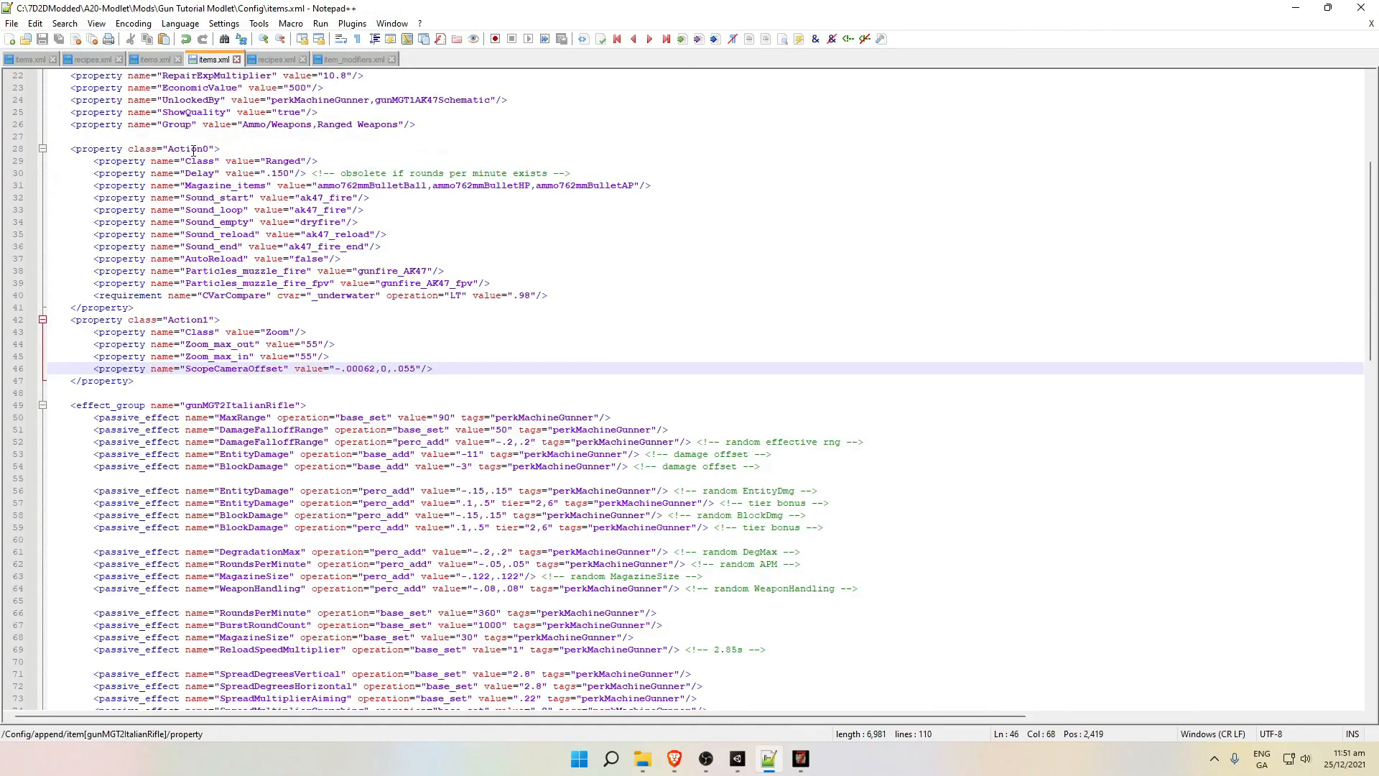
double_click(192, 126)
right_click(191, 126)
click(229, 150)
click(335, 61)
double_click(301, 112)
key(ctrl+v)
key(ctrl+s)
key(Down)
key(Down)
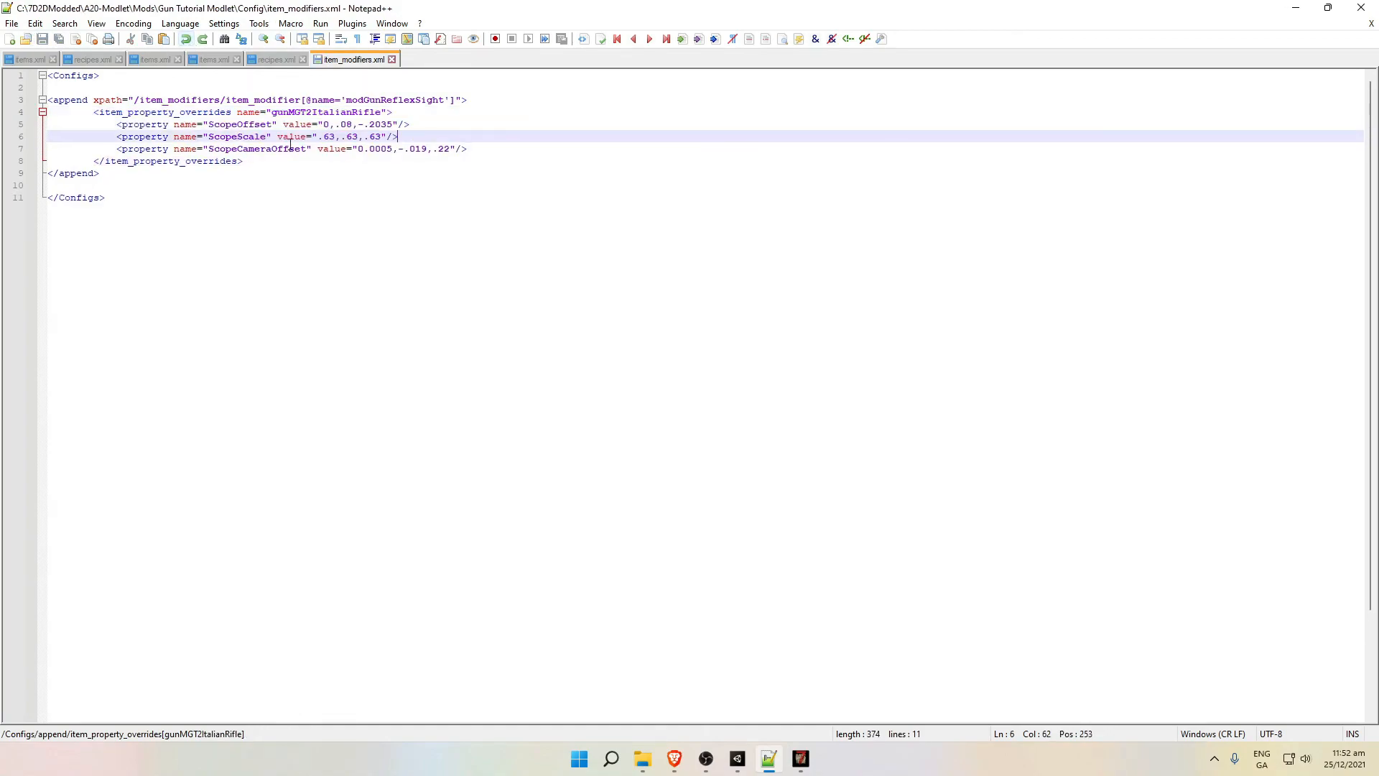
Delete the ScopeOffset and ScopeScale properties from the reflex sight override and save the file.
drag(404, 142, 76, 127)
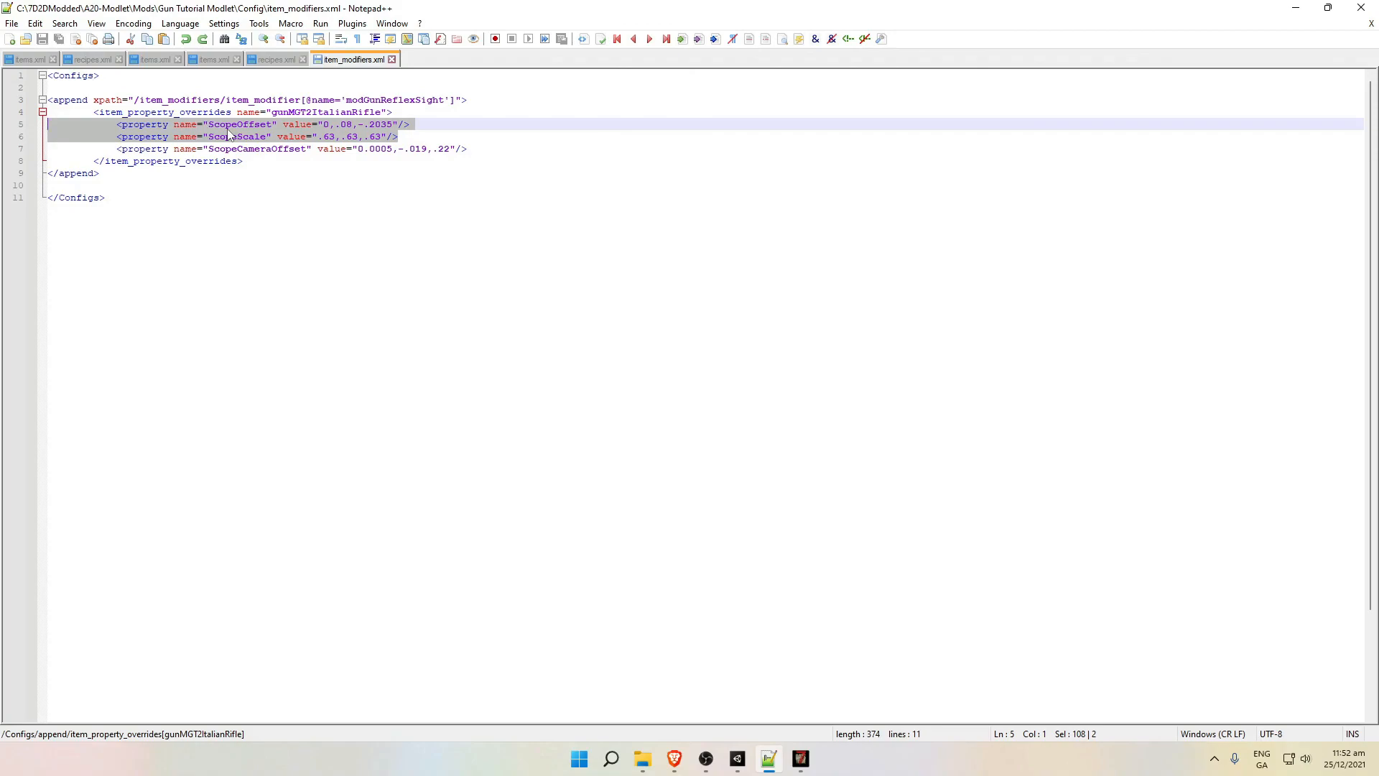
key(BackSpace)
key(BackSpace)
key(Down)
key(Down)
click(9, 23)
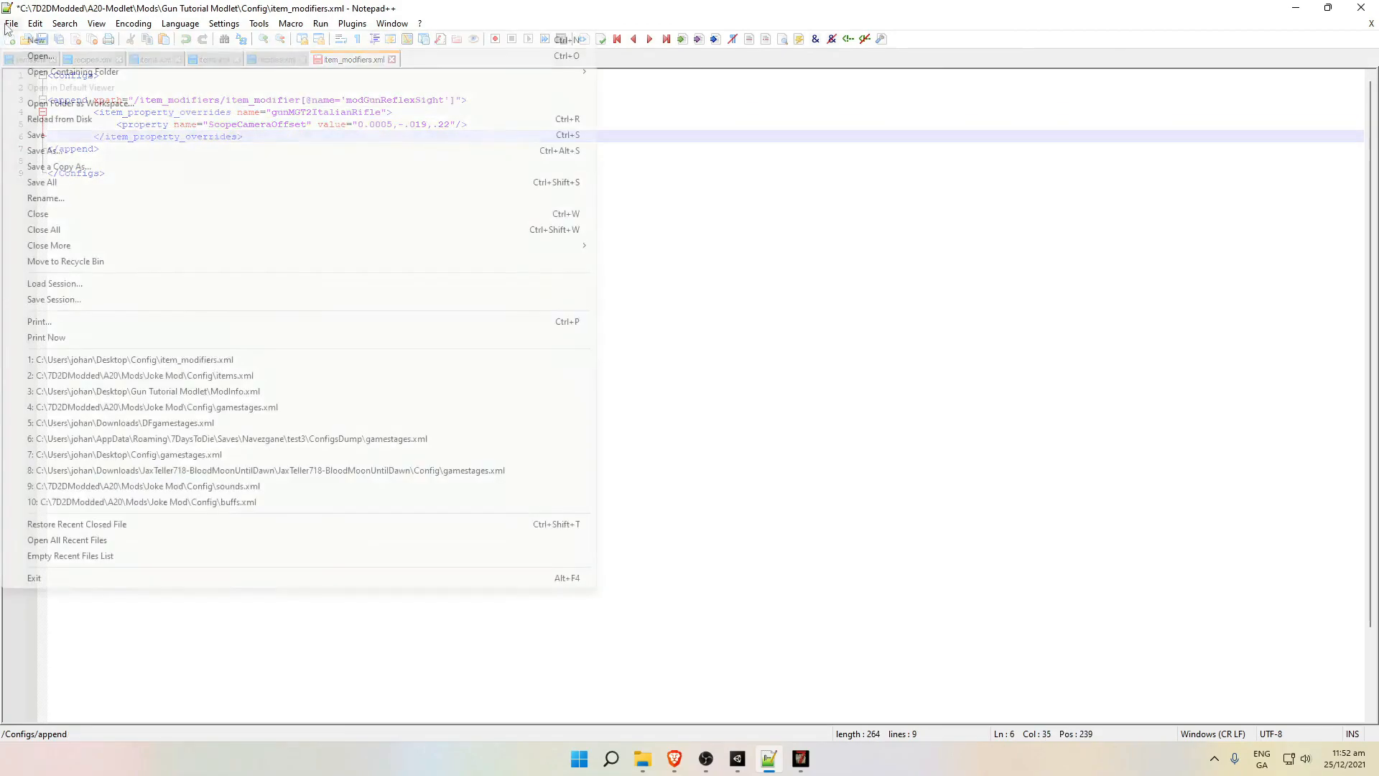
click(36, 134)
Compare the override's ScopeCameraOffset with the gunMGT1AK47 Action1 entry in the game's items.xml.
click(463, 124)
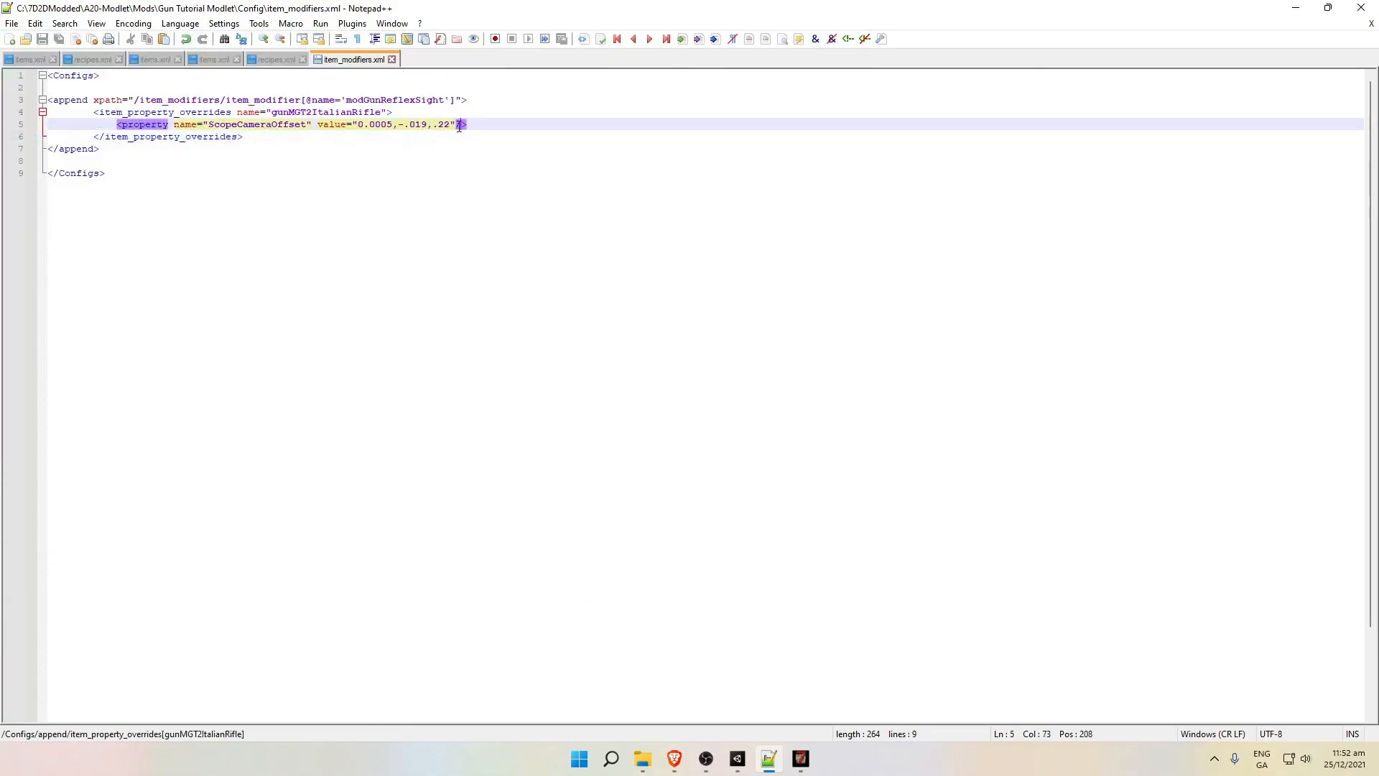
click(151, 59)
scroll(372, 247, down, 15)
scroll(371, 247, up, 4)
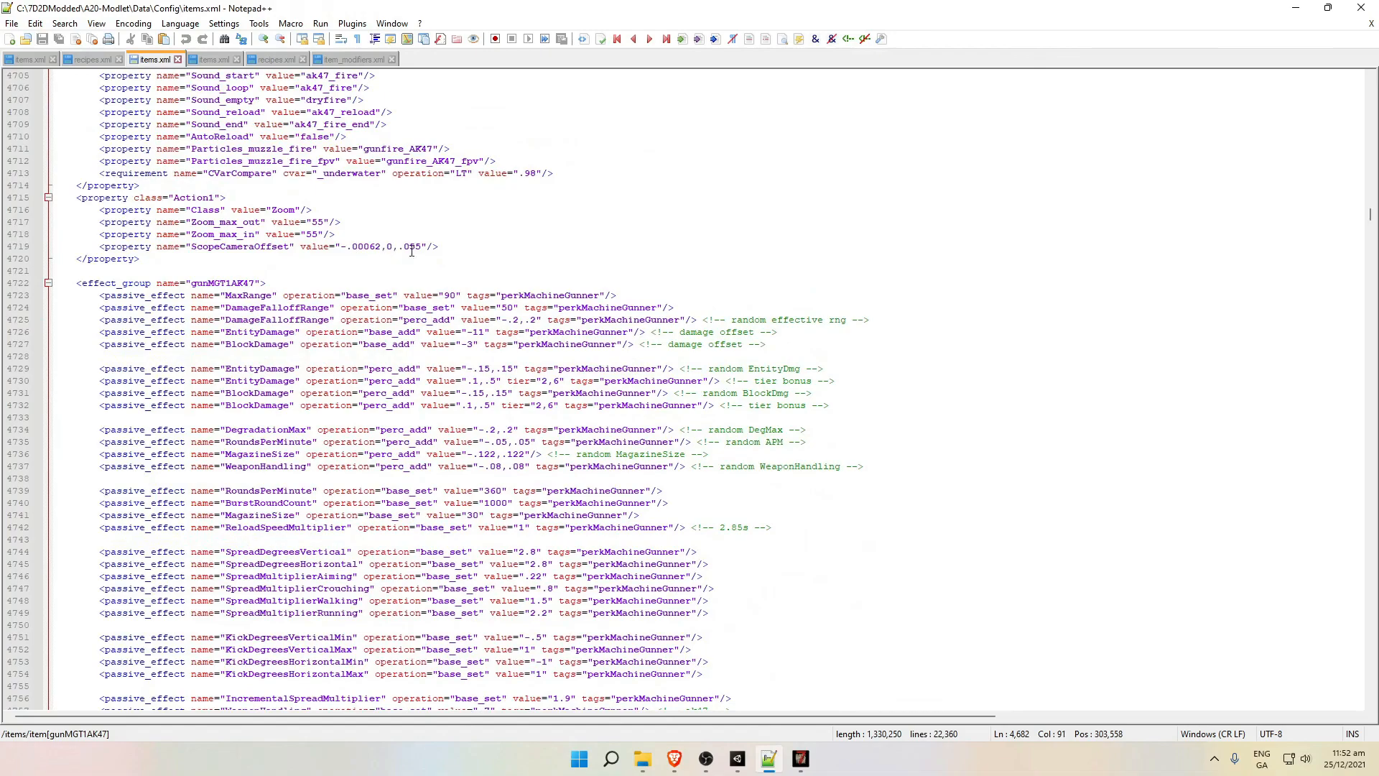
click(333, 60)
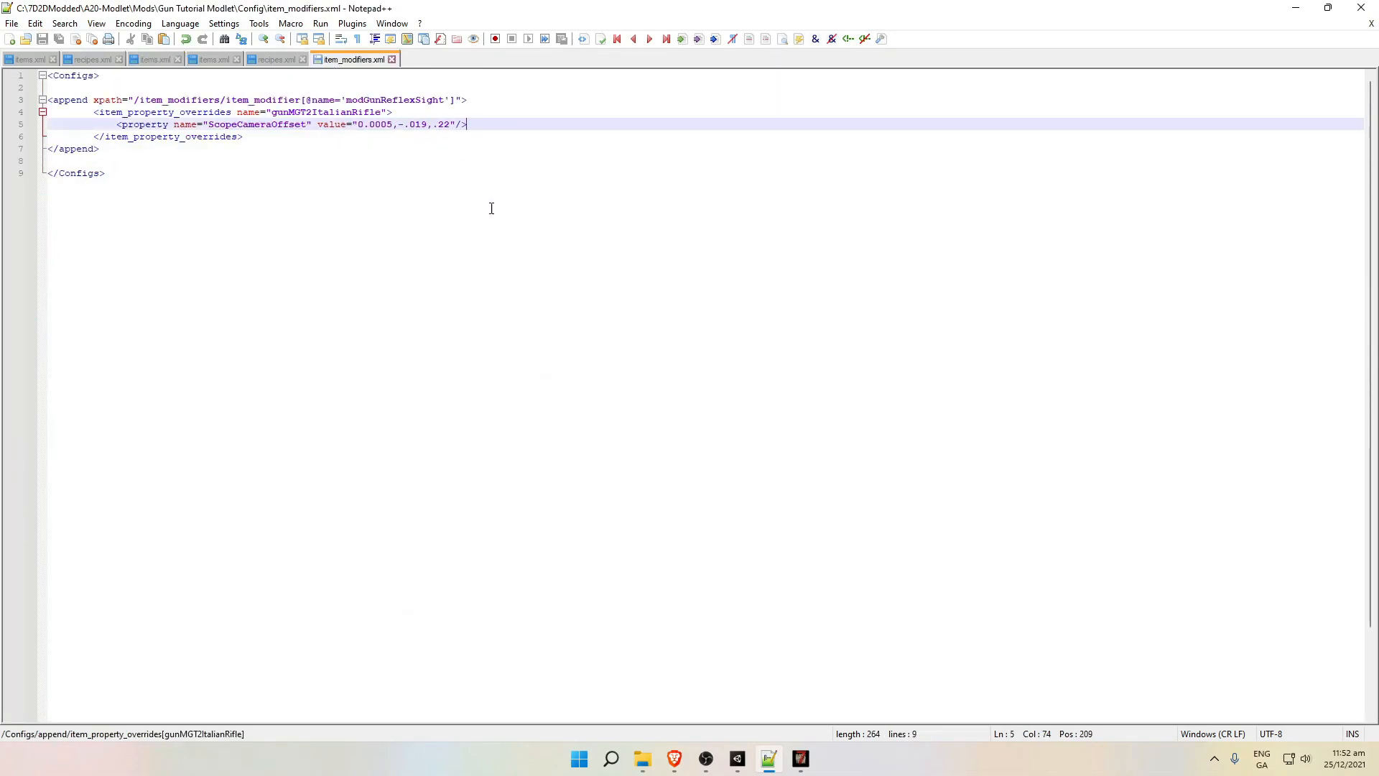
Switch to 7 Days to Die and aim the Italian rifle through the reflex sight at the yellow house.
click(801, 759)
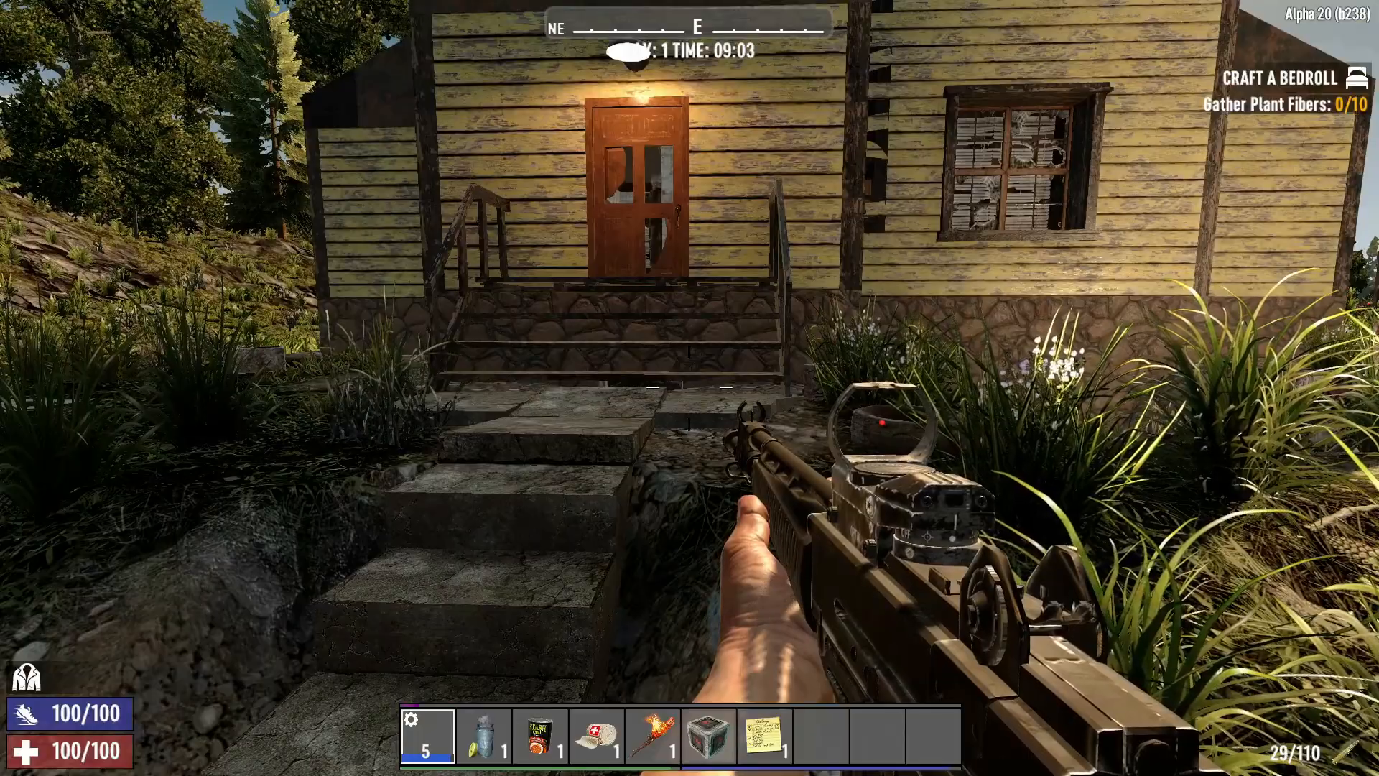
right_click(690, 387)
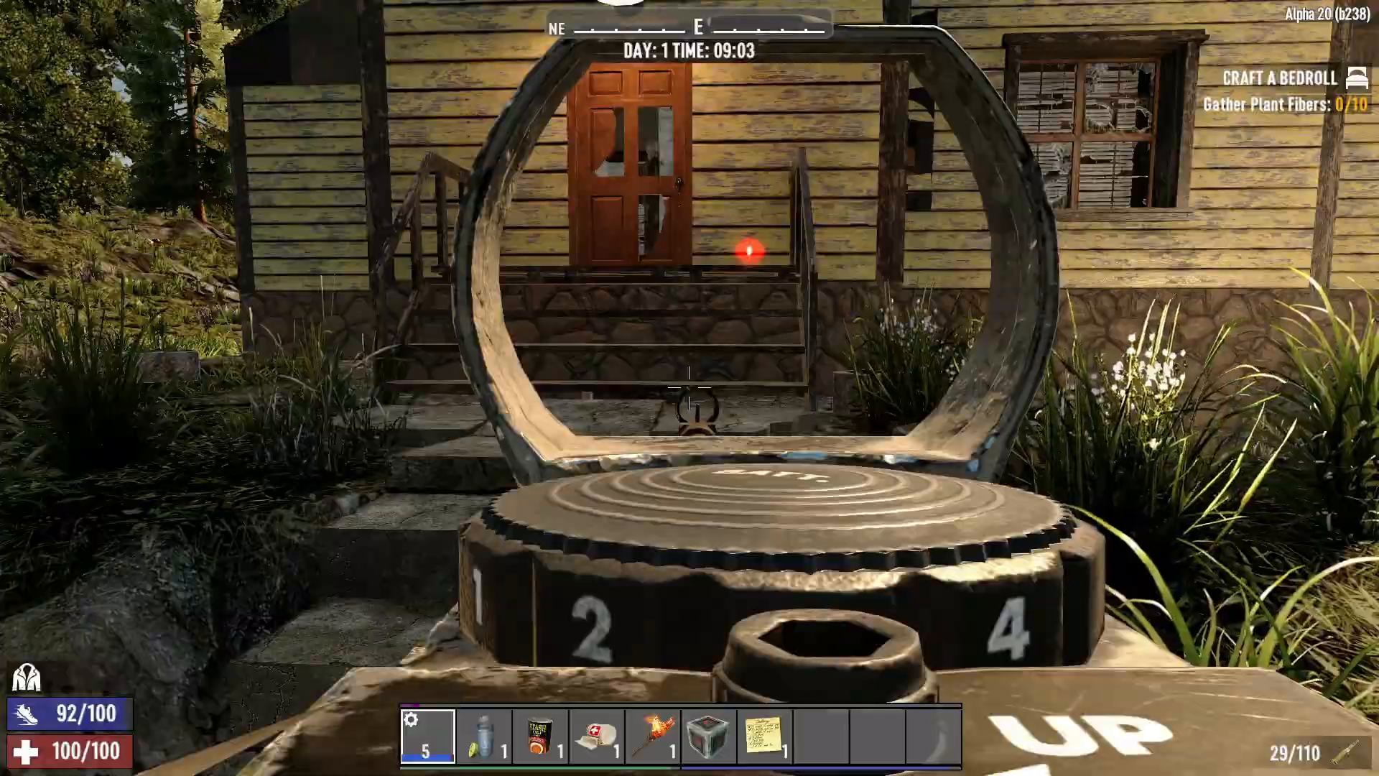
right_click(690, 388)
key(alt+Tab)
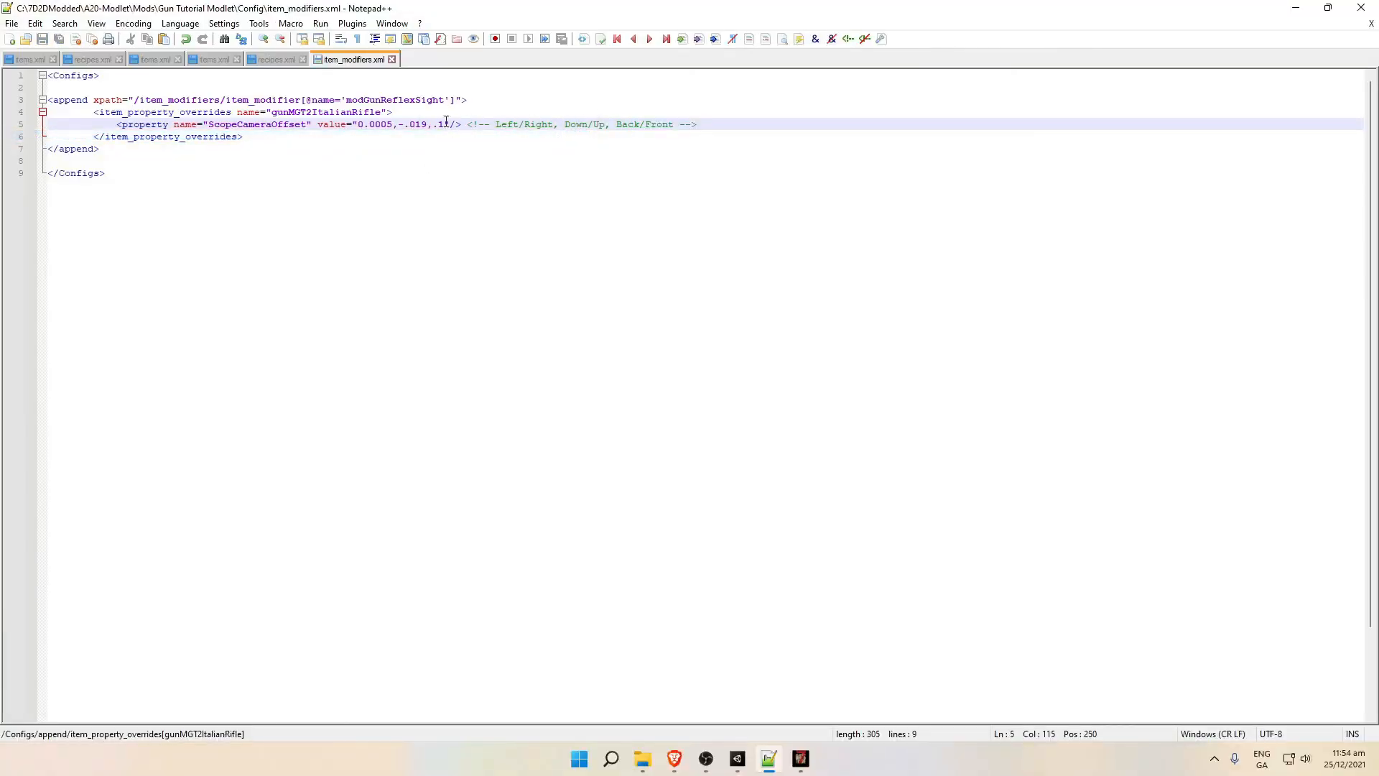
Review the three ScopeCameraOffset values in item_modifiers.xml against the Left/Right, Down/Up, Back/Front comment beside them.
double_click(550, 127)
click(702, 126)
double_click(375, 126)
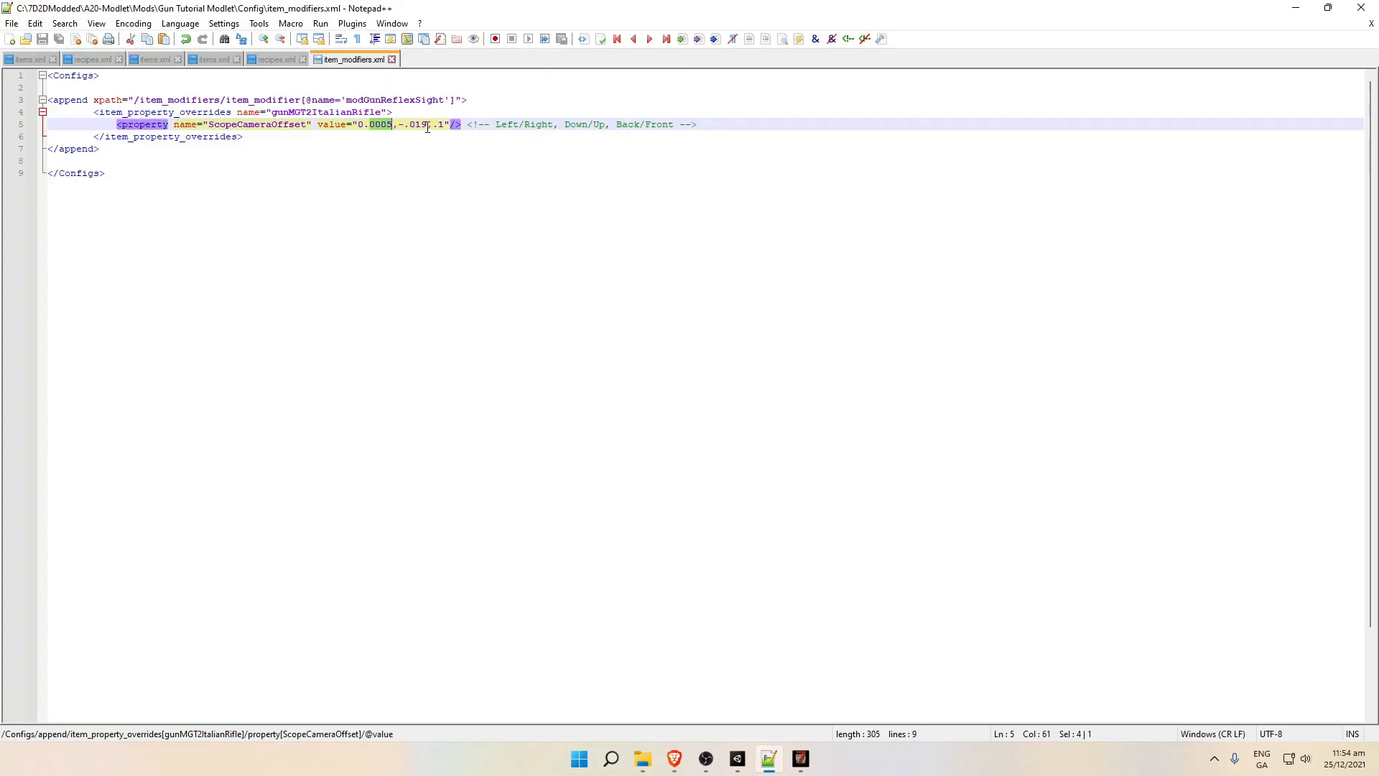
click(586, 131)
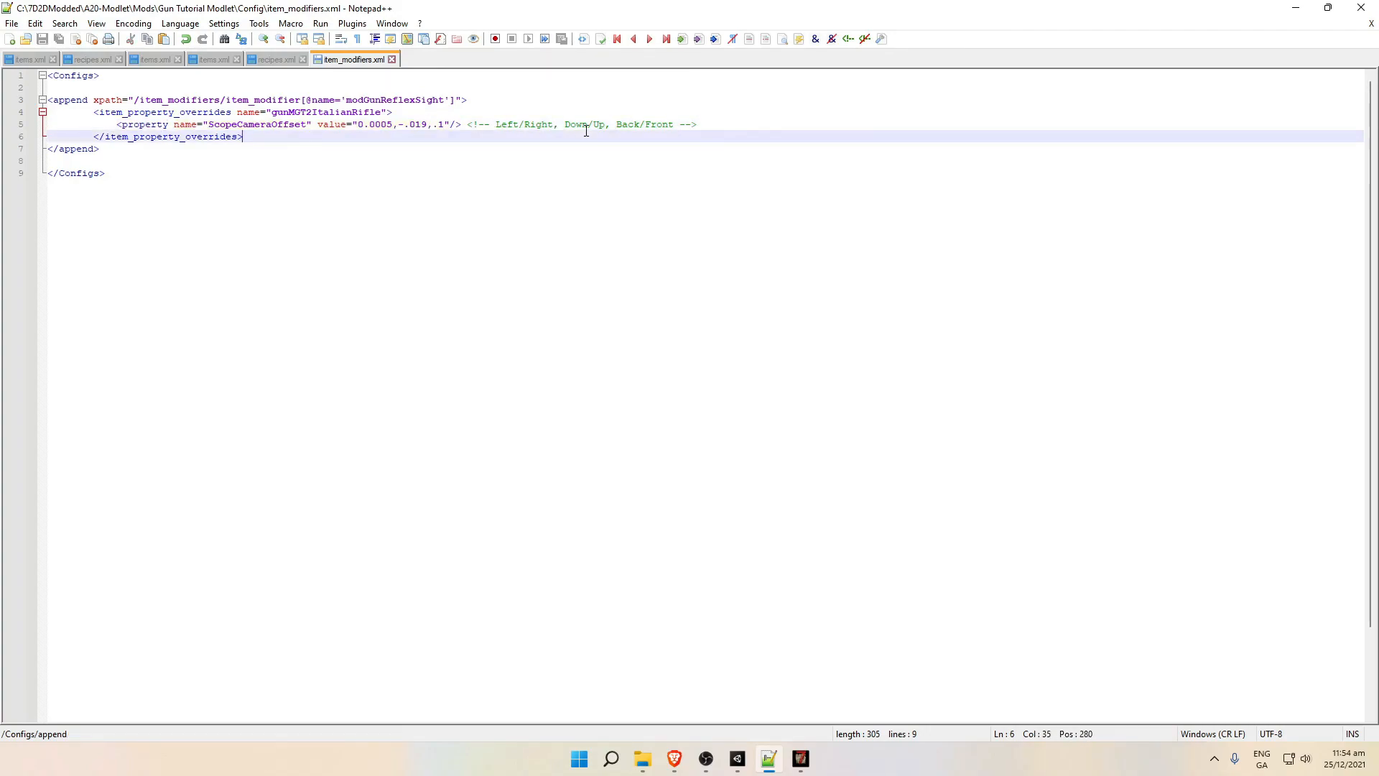
click(704, 125)
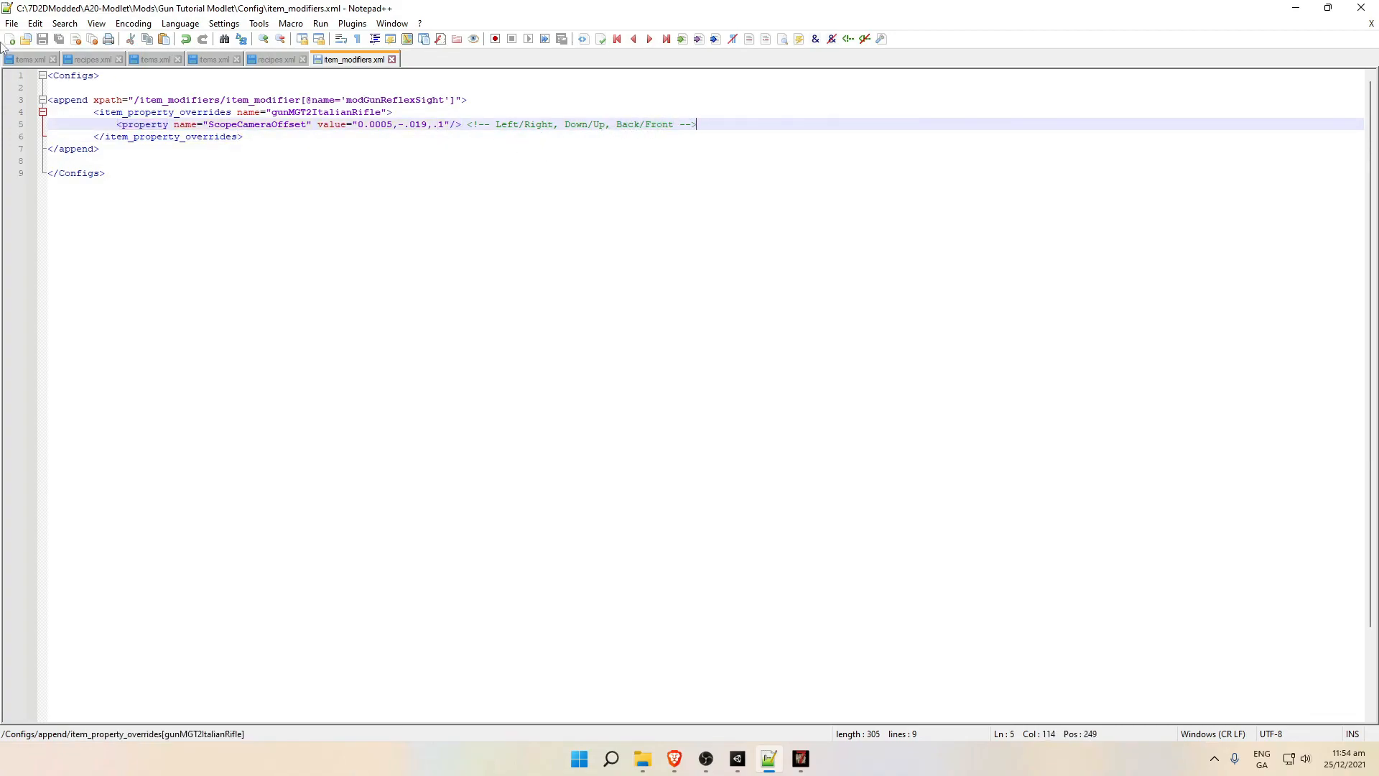
click(12, 24)
click(710, 131)
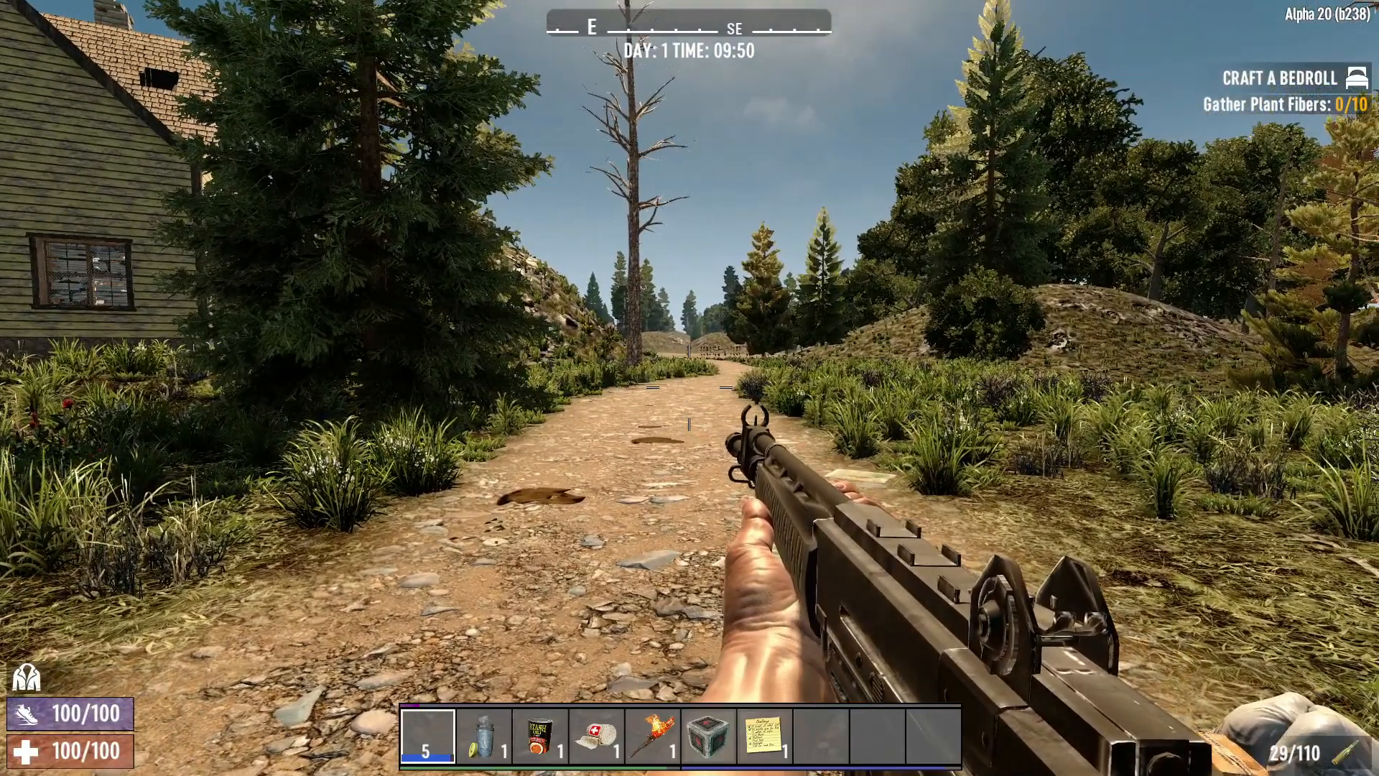
Aim down the Italian rifle's iron sights along the dirt road in 7 Days to Die.
right_click(689, 387)
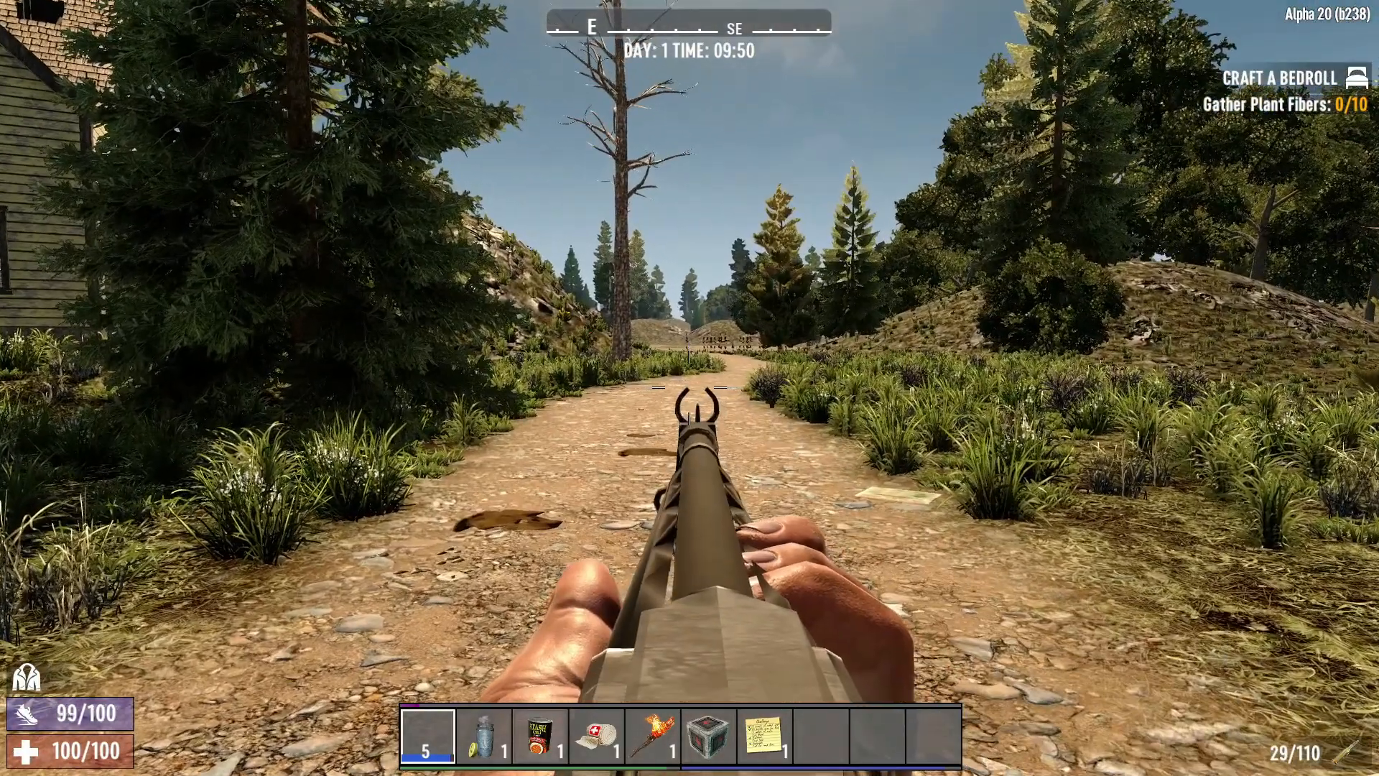